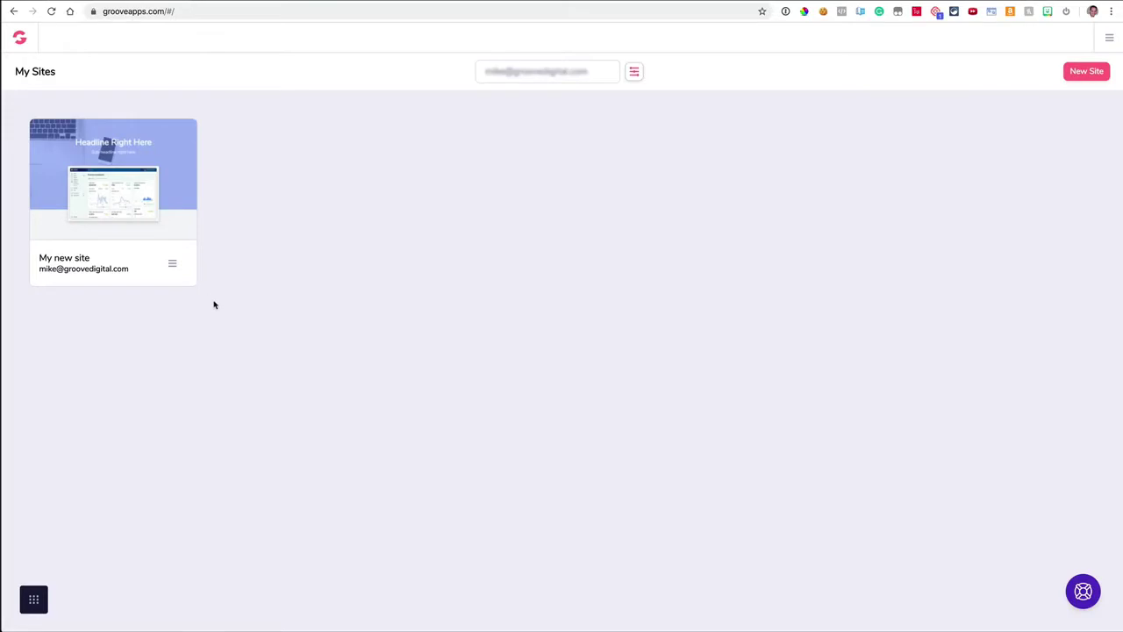
pyautogui.click(34, 600)
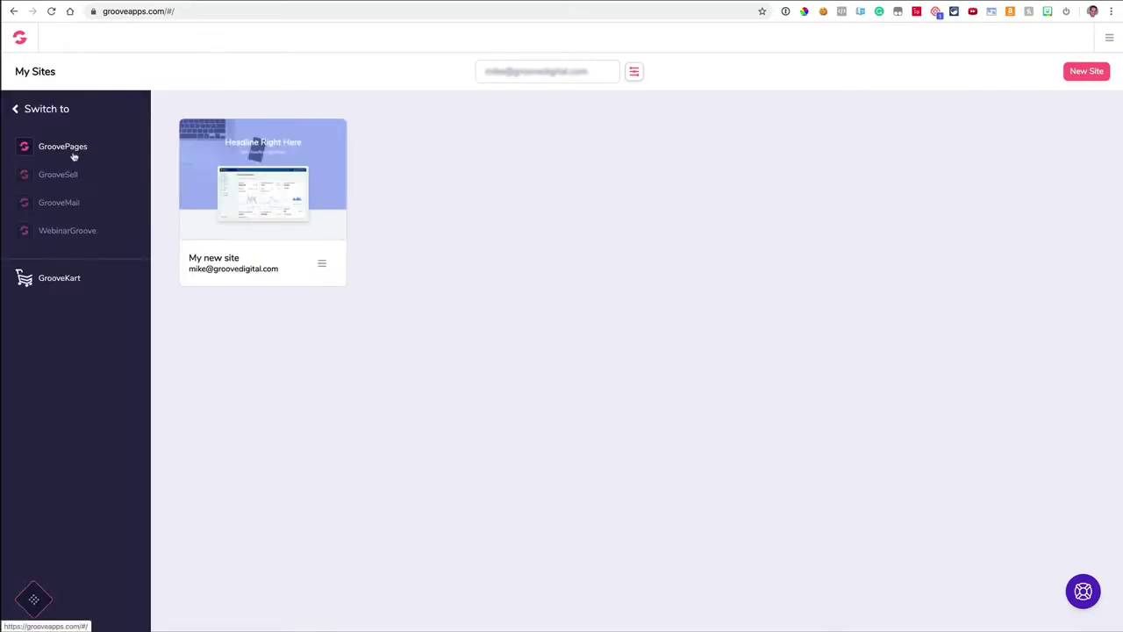
pyautogui.click(34, 599)
pyautogui.click(634, 71)
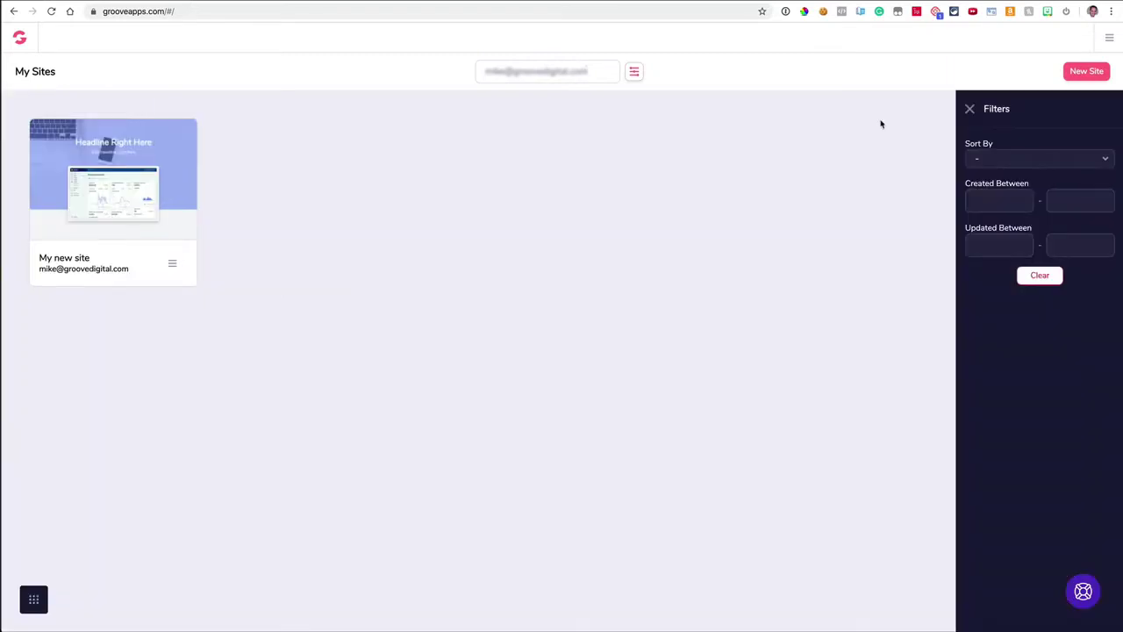
pyautogui.click(969, 110)
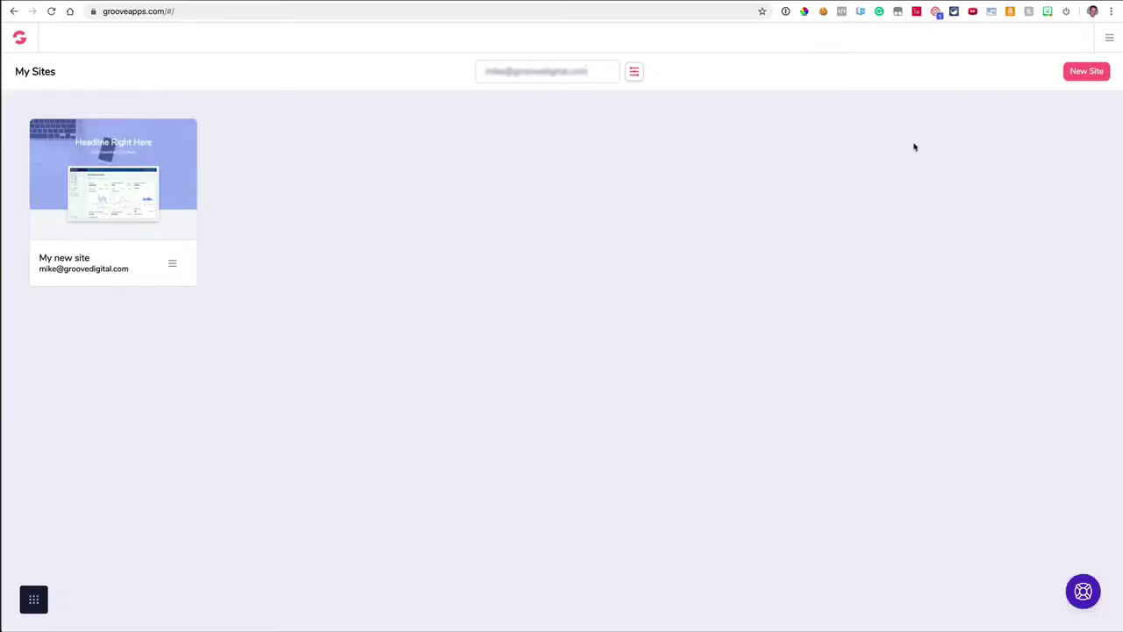
# - Create a new site with the blank "Start from scratch" template
pyautogui.click(1089, 76)
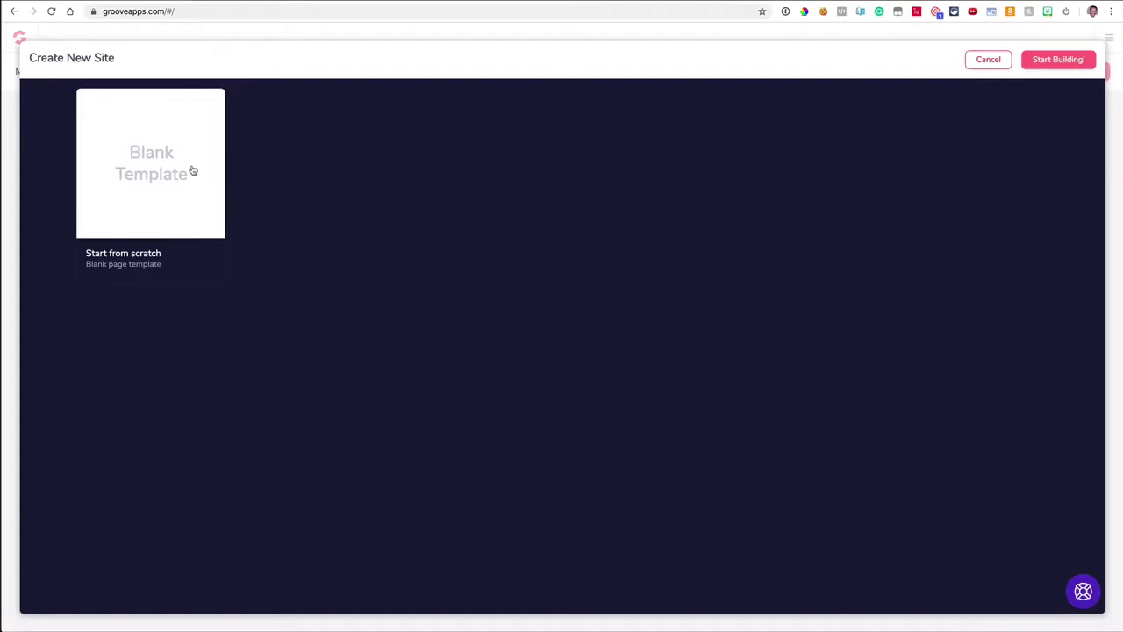
pyautogui.click(193, 170)
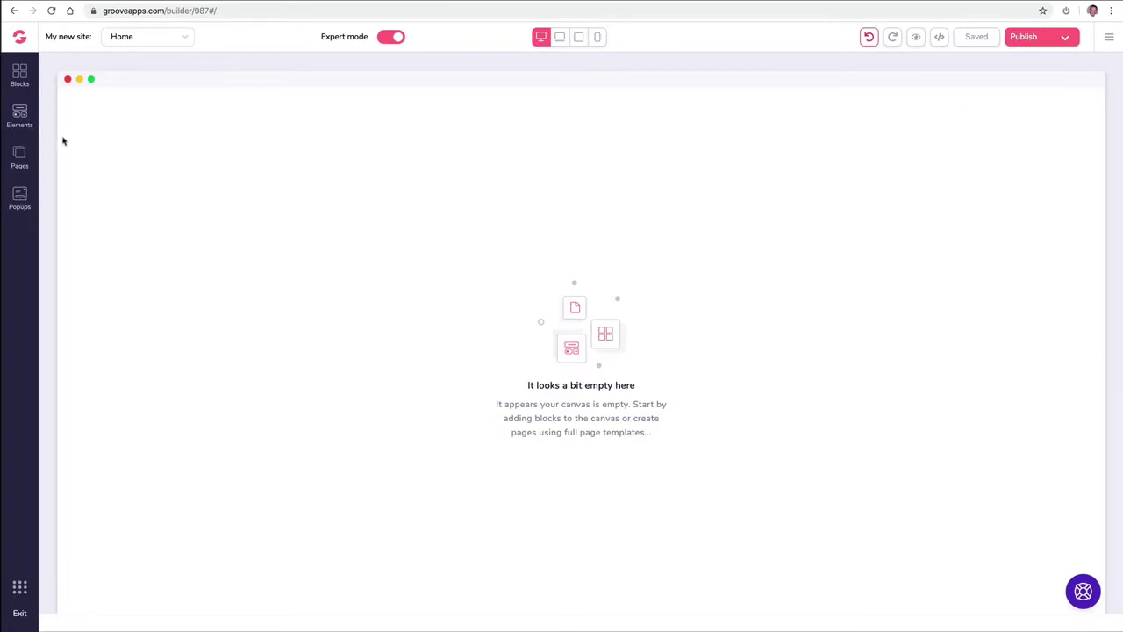
# - Add the wireframe block with a navigation bar, centred headline and two buttons to the empty Home page
pyautogui.click(19, 75)
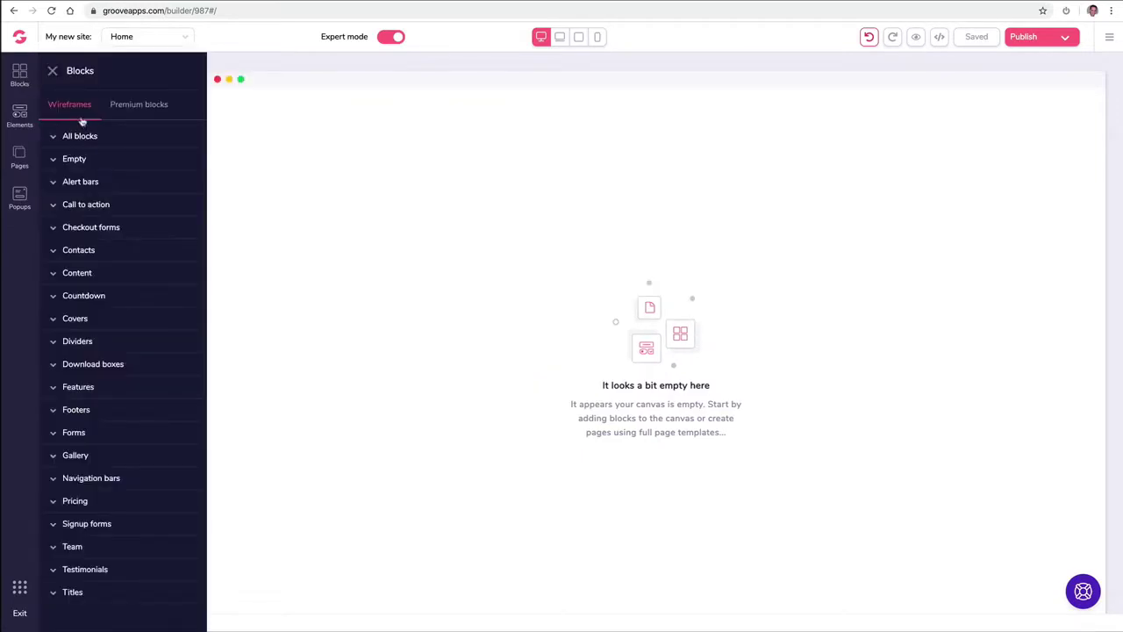
pyautogui.click(150, 107)
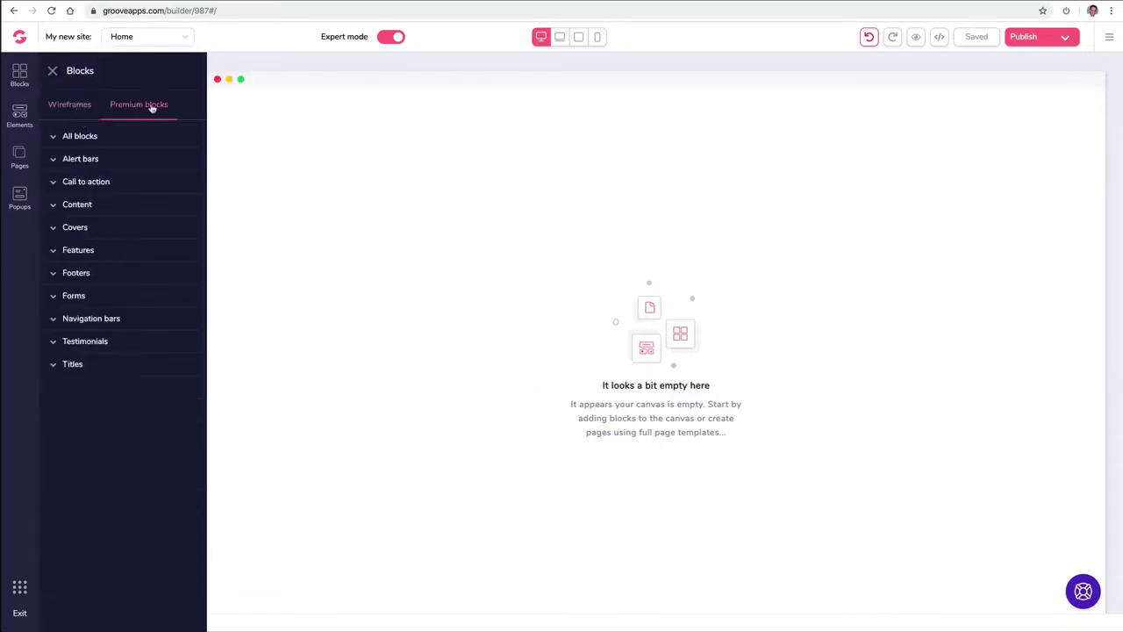
pyautogui.click(79, 107)
pyautogui.click(81, 136)
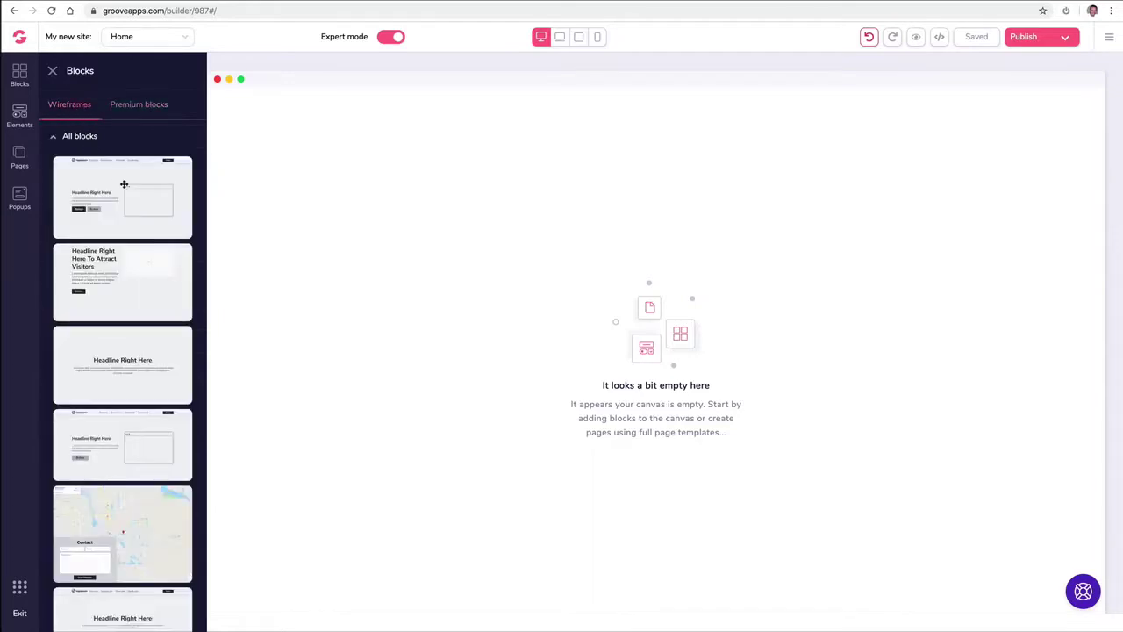
pyautogui.scroll(-2, 123, 183)
pyautogui.scroll(-2, 124, 186)
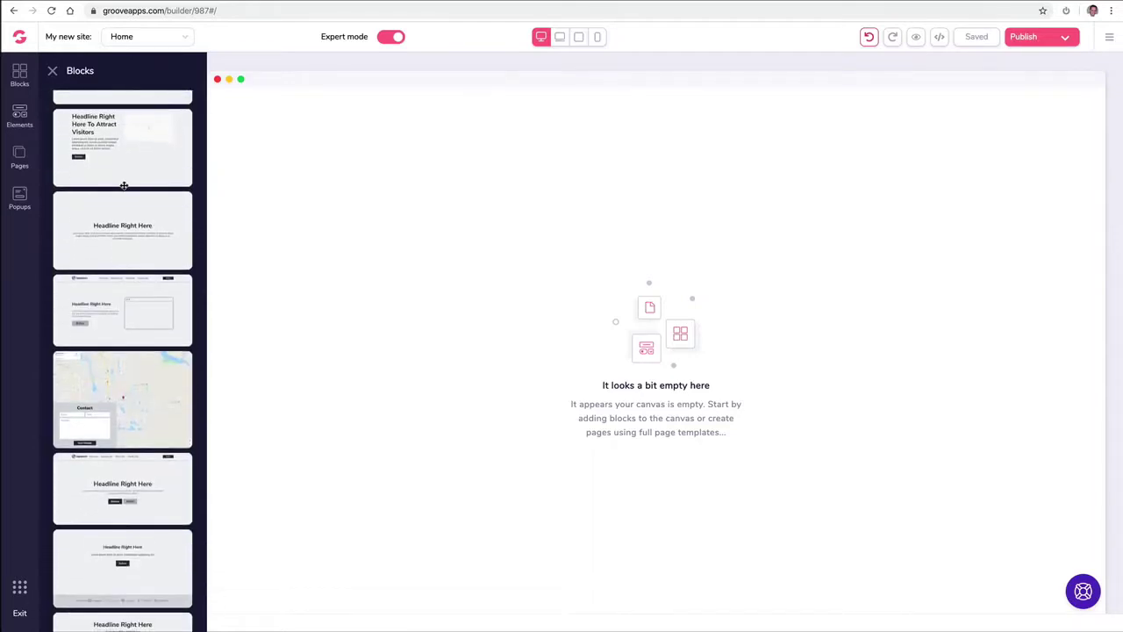
pyautogui.scroll(-10, 123, 185)
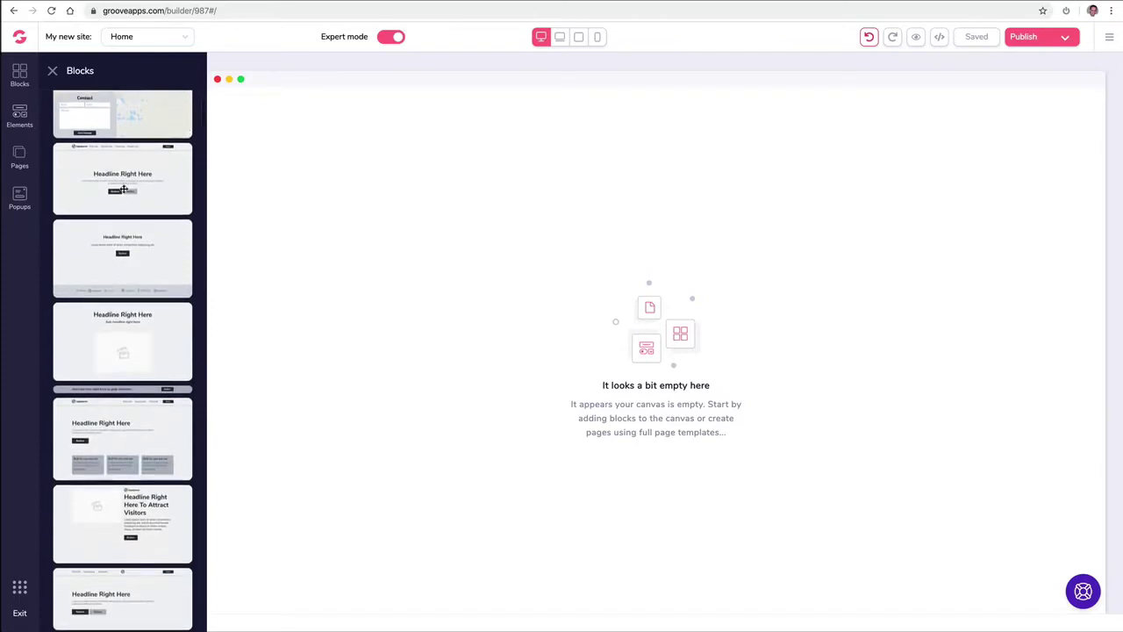
pyautogui.moveTo(122, 188); pyautogui.dragTo(369, 182)
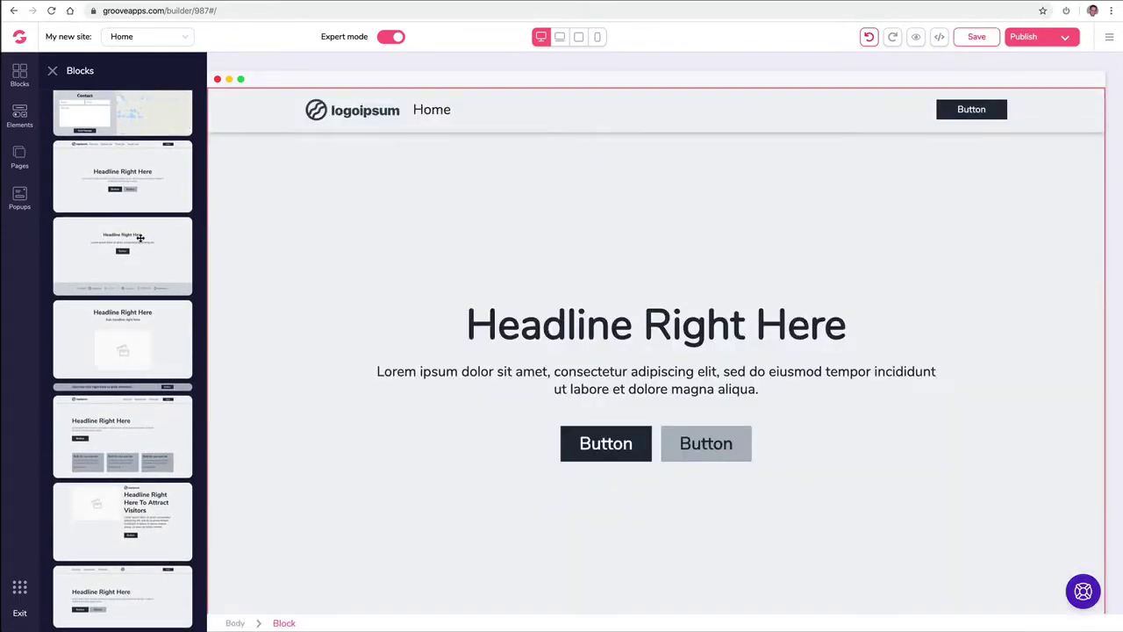
pyautogui.scroll(2, 140, 238)
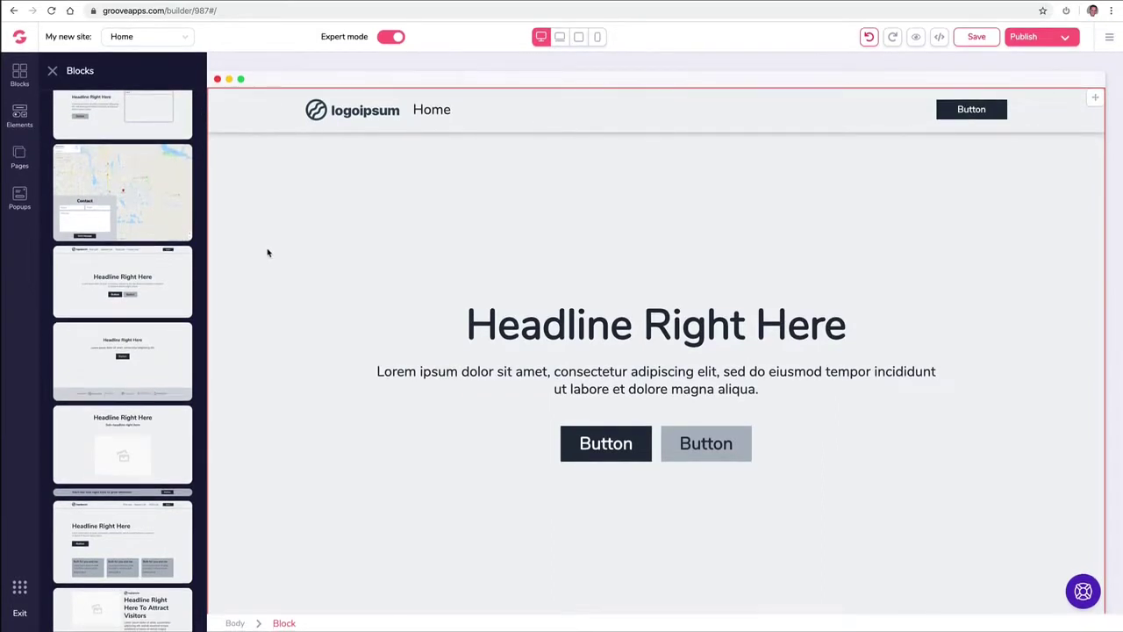
# - Delete the wireframe headline block from the Home page
pyautogui.click(316, 198)
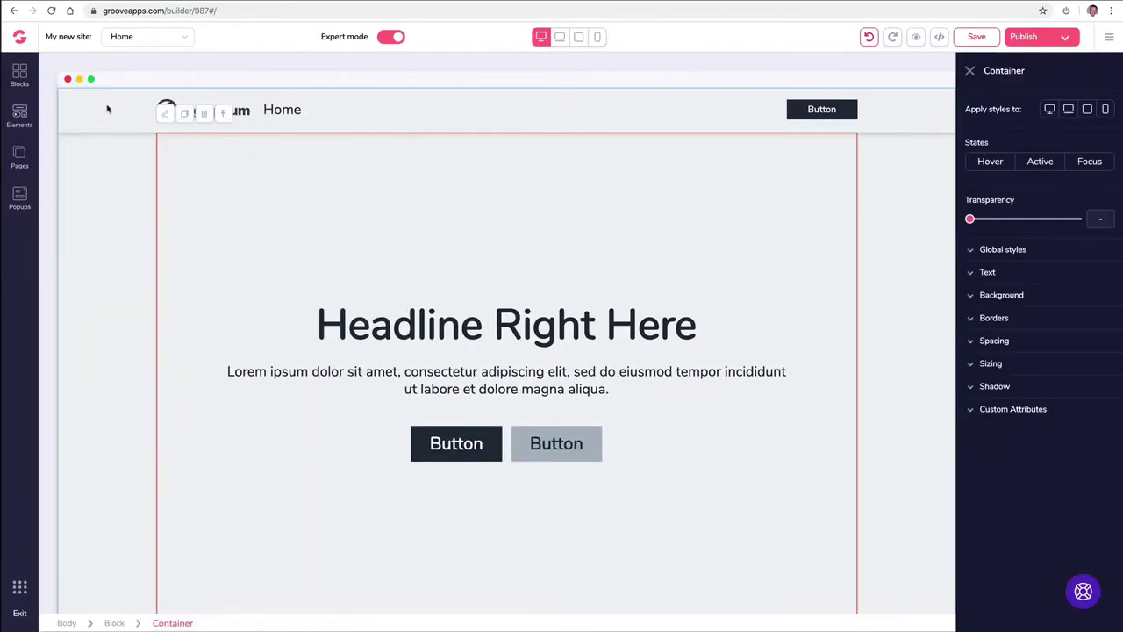
pyautogui.click(109, 110)
pyautogui.click(106, 107)
pyautogui.click(110, 108)
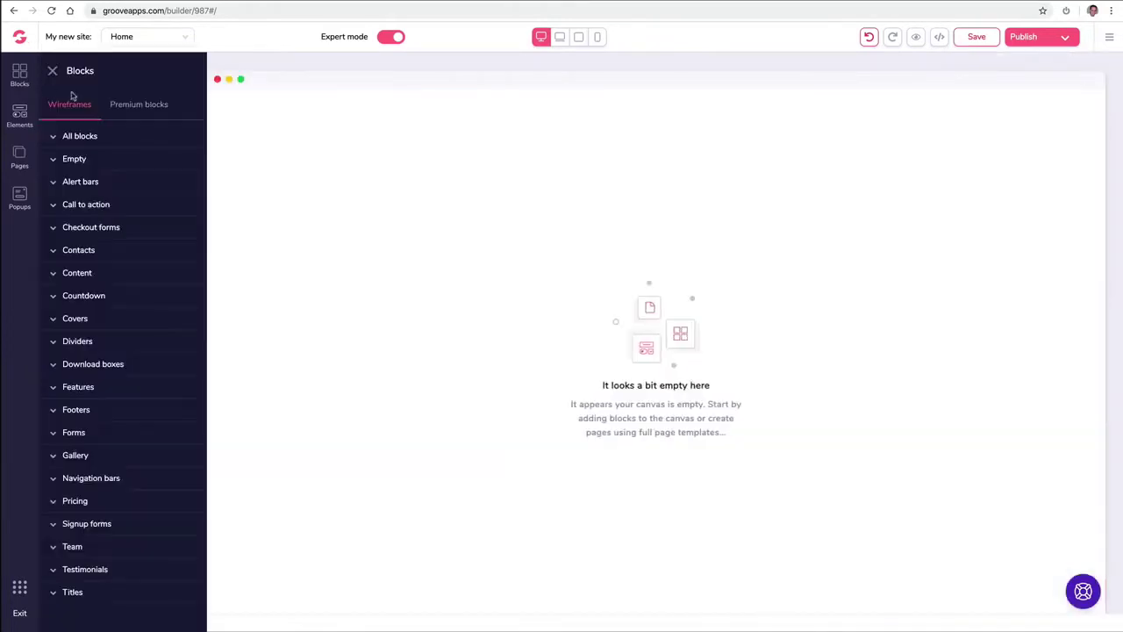
# - Add the premium block with the blue laptop background, headline and dashboard image to the Home page, and select it
pyautogui.click(116, 110)
pyautogui.click(98, 137)
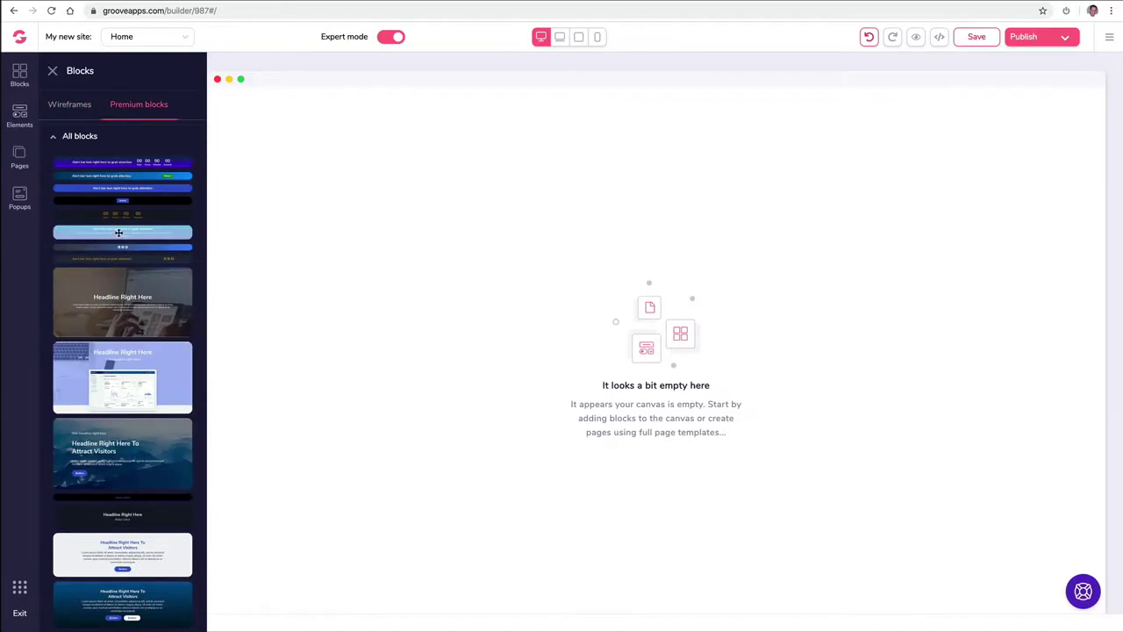
pyautogui.scroll(-1, 131, 256)
pyautogui.moveTo(127, 307); pyautogui.dragTo(434, 145)
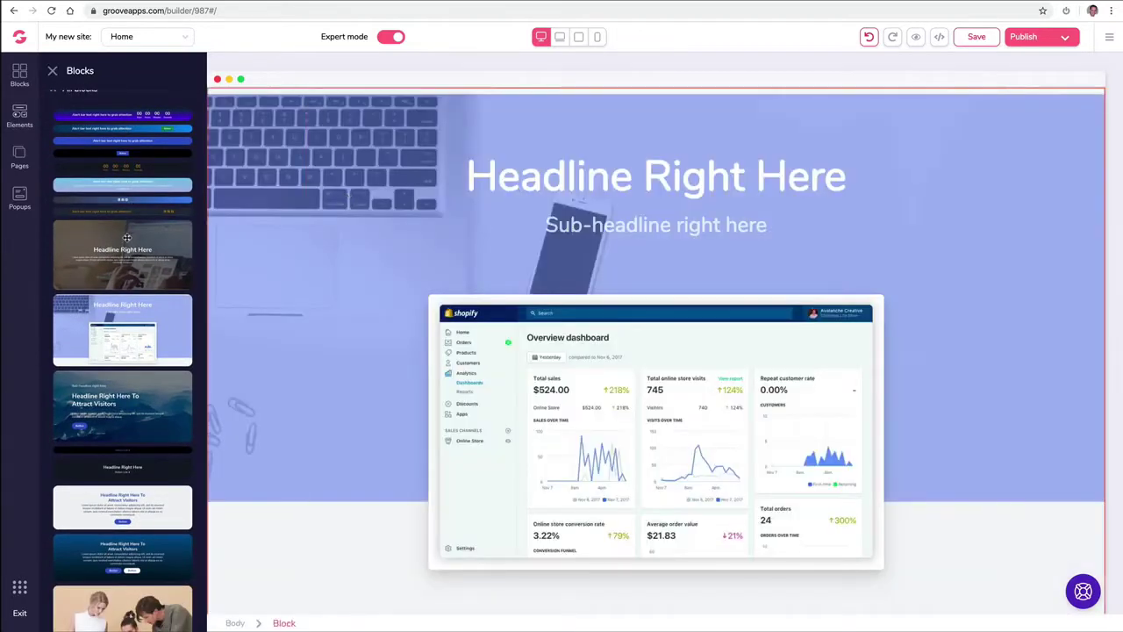
pyautogui.scroll(-10, 127, 236)
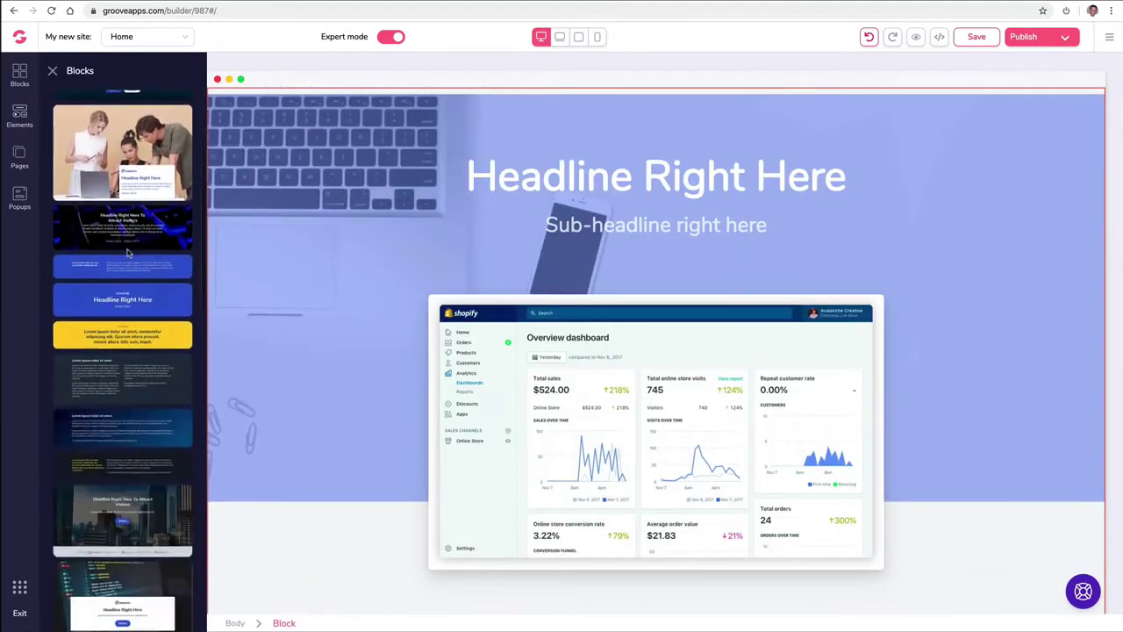
pyautogui.scroll(12, 127, 250)
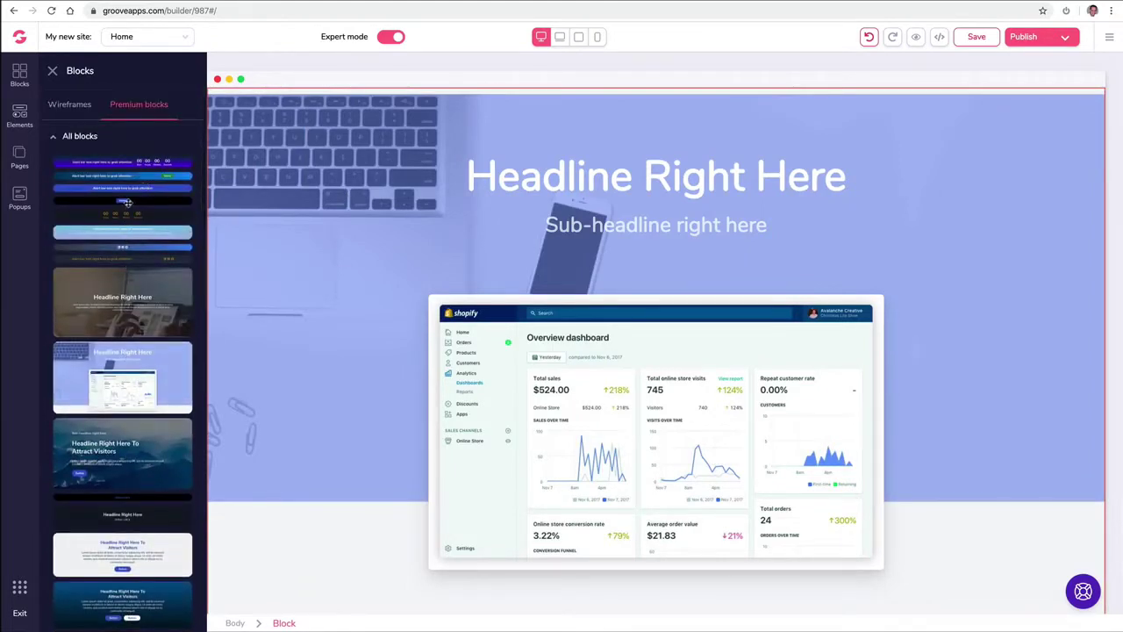
pyautogui.click(156, 116)
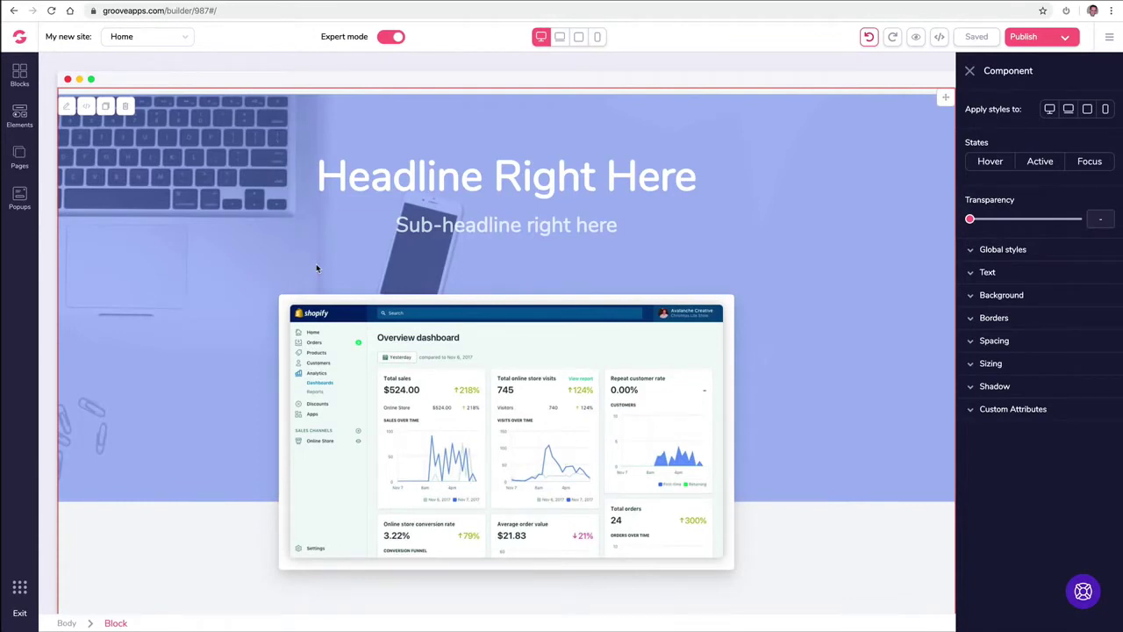
# - Look through the premium call-to-action blocks, the wireframe block categories and the available page elements
pyautogui.click(20, 75)
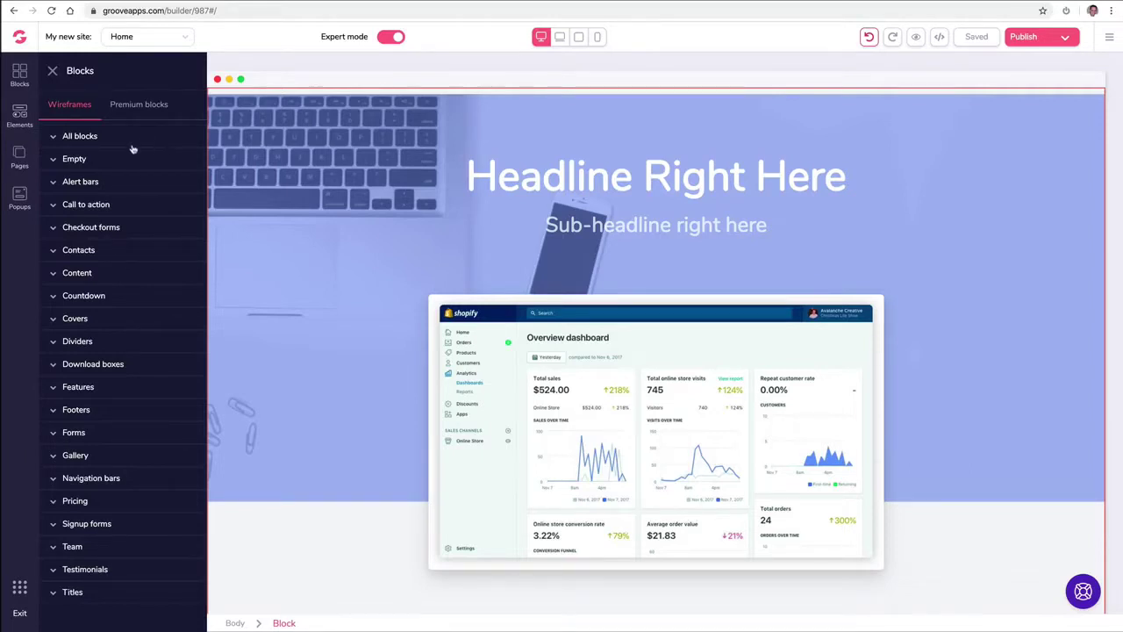
pyautogui.click(112, 107)
pyautogui.click(96, 181)
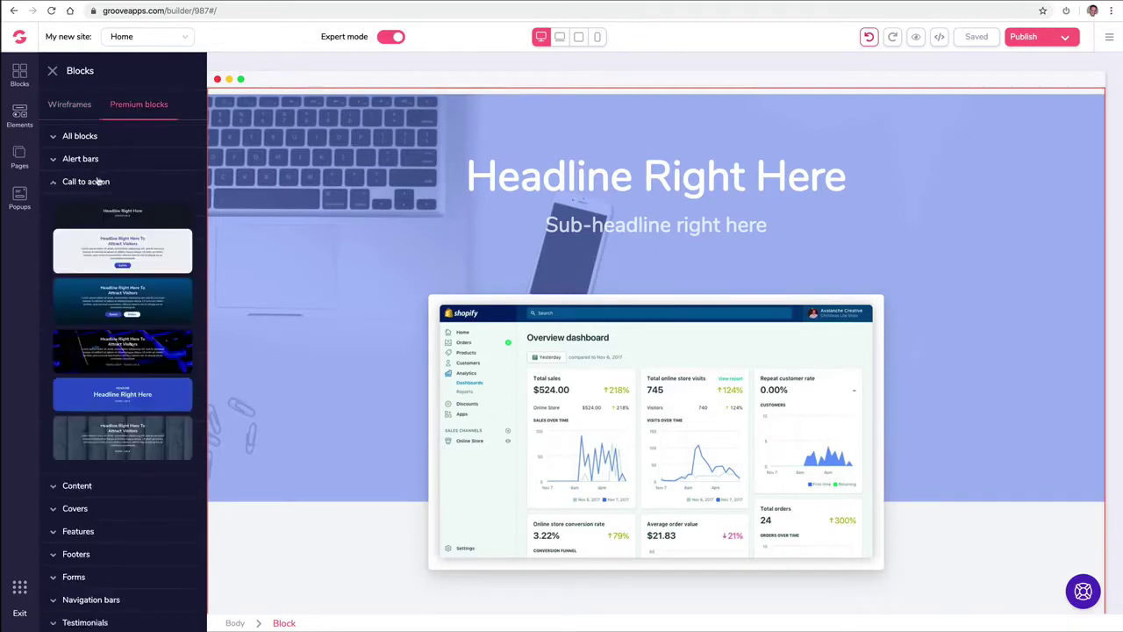
pyautogui.click(63, 103)
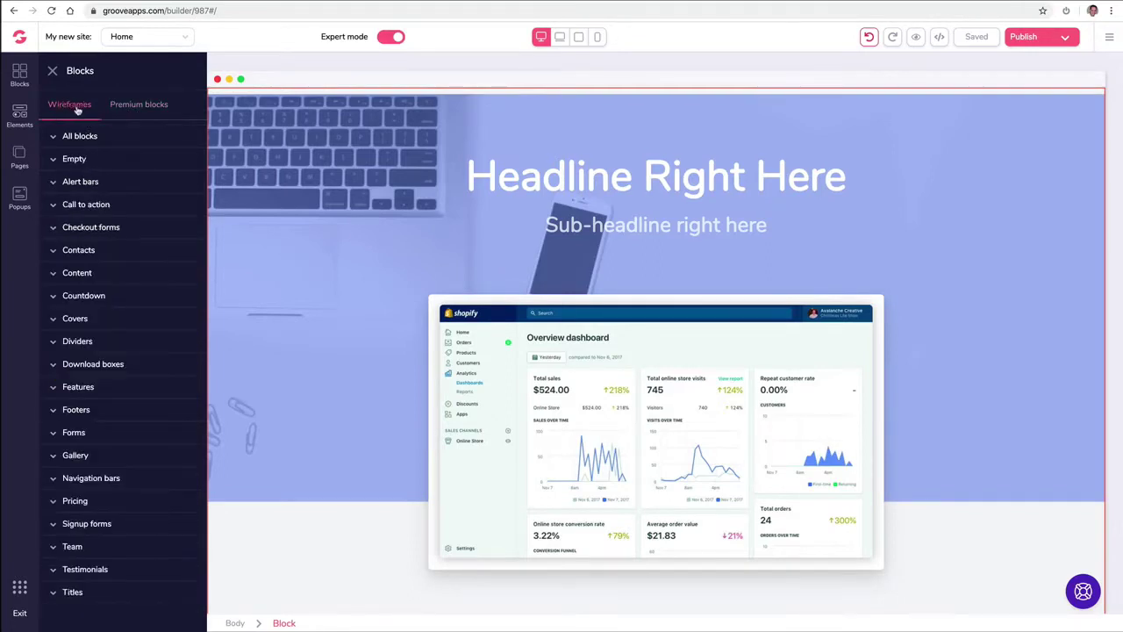
pyautogui.click(509, 169)
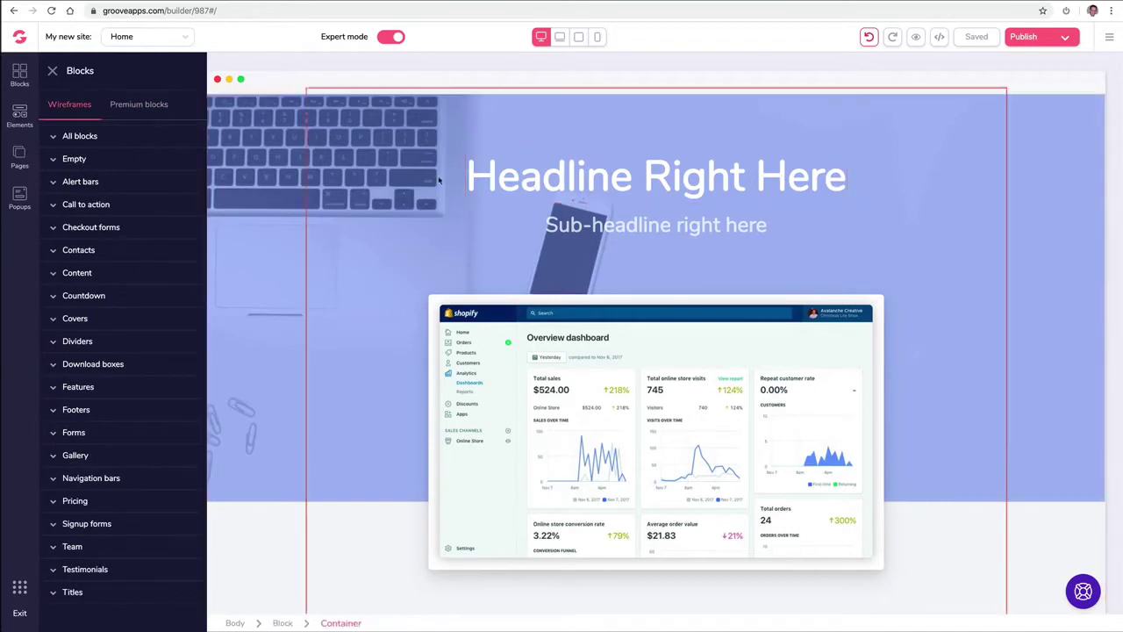
pyautogui.click(21, 113)
pyautogui.scroll(-10, 88, 207)
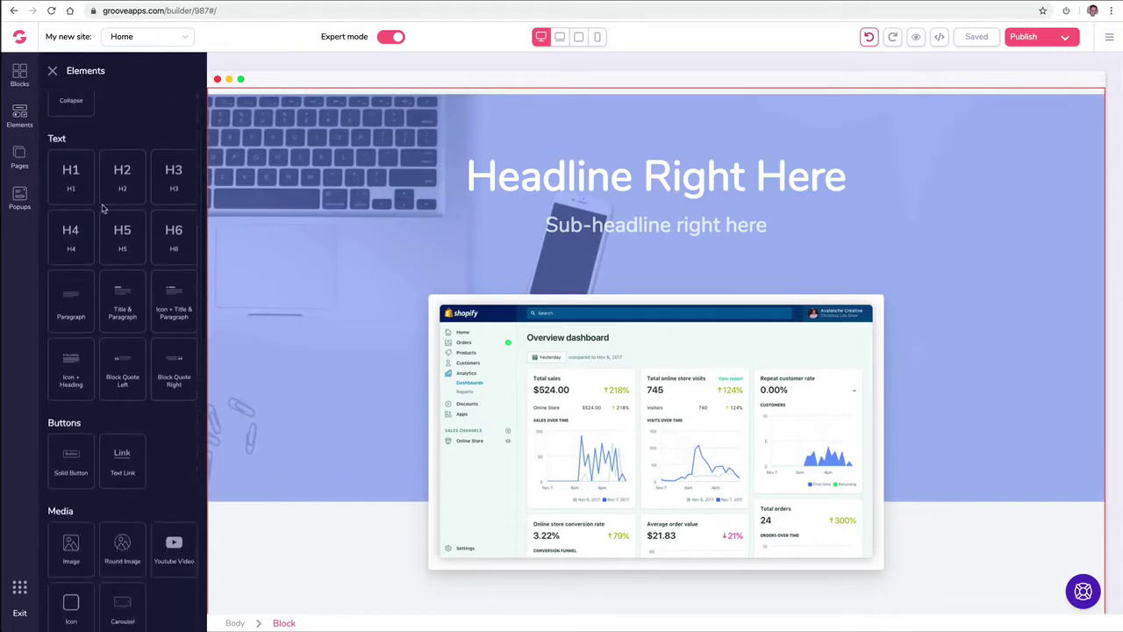
pyautogui.scroll(-4, 104, 205)
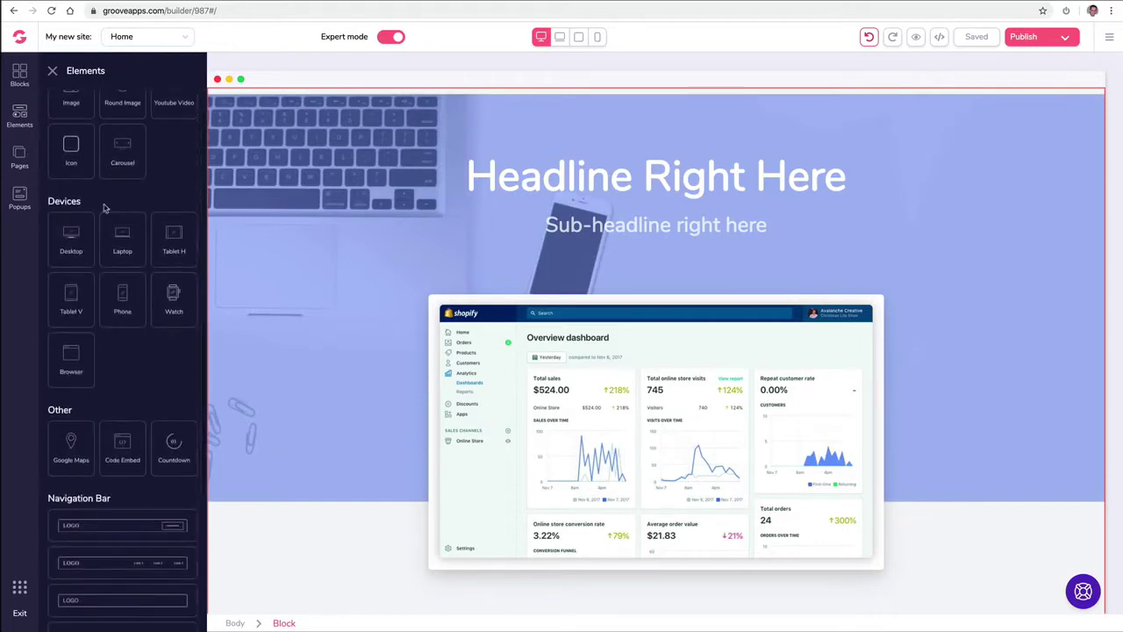
# - Select the container around the headline and examine its Text and Background style settings
pyautogui.click(325, 196)
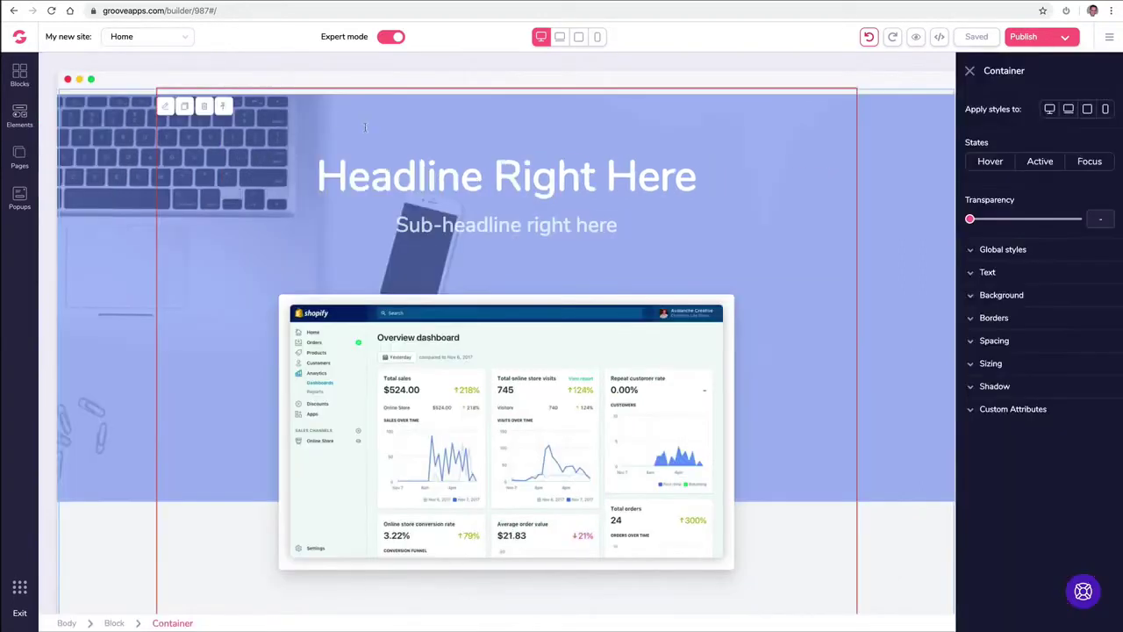
pyautogui.click(971, 273)
pyautogui.click(970, 274)
pyautogui.click(969, 297)
pyautogui.click(970, 297)
# - Delete the premium headline and dashboard block from the Home page
pyautogui.click(118, 121)
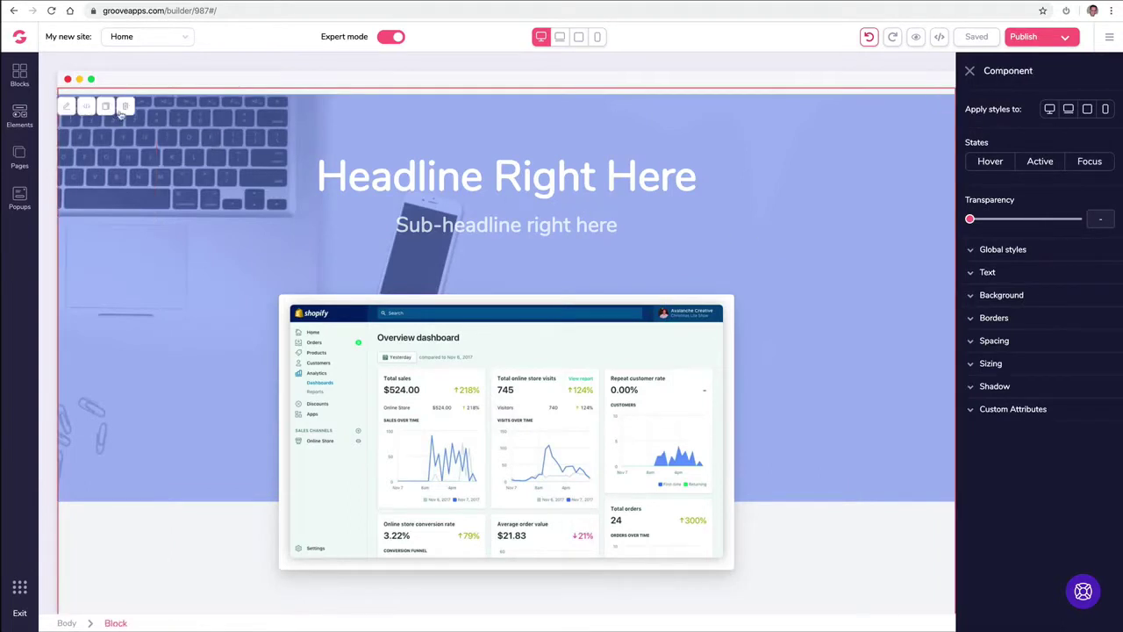
pyautogui.click(124, 107)
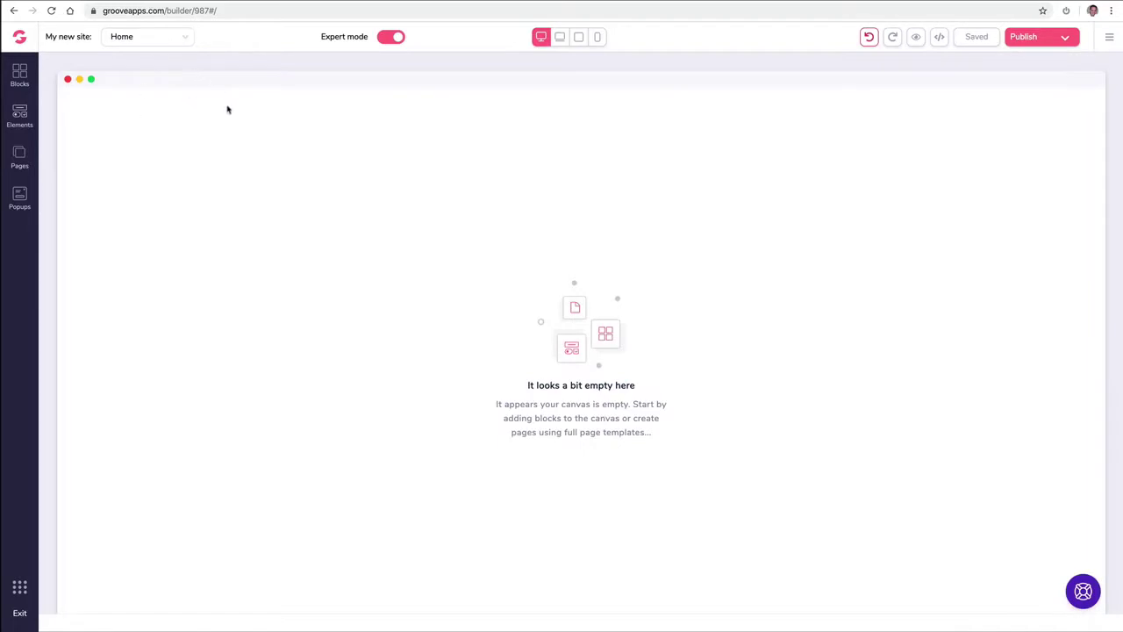
# - Add a second page to the site using the blank page template
pyautogui.click(22, 156)
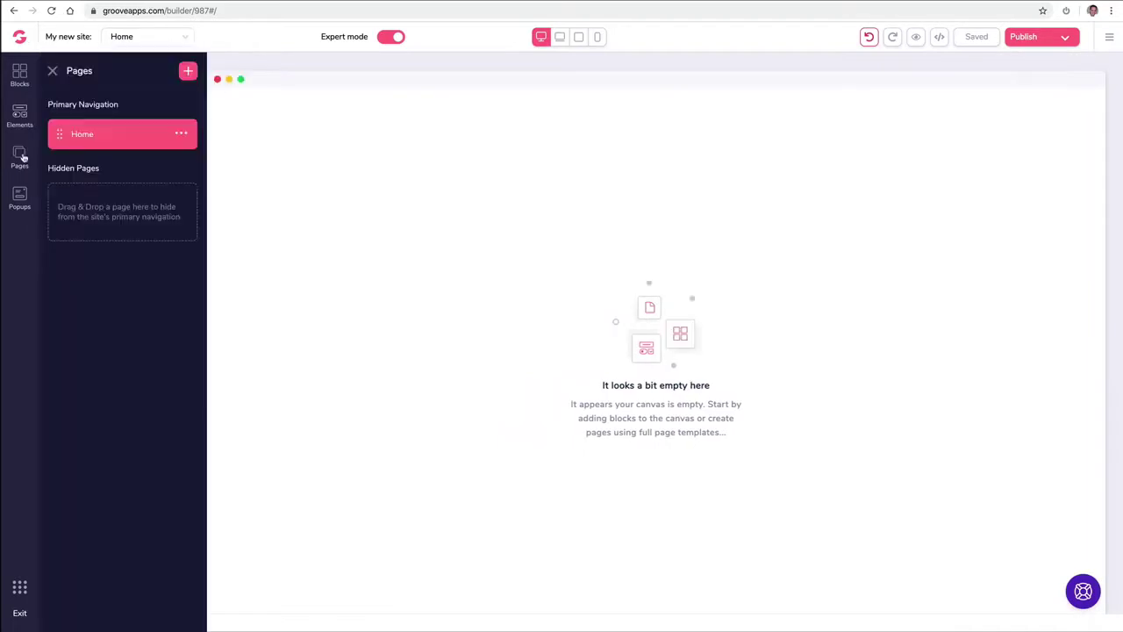
pyautogui.click(187, 71)
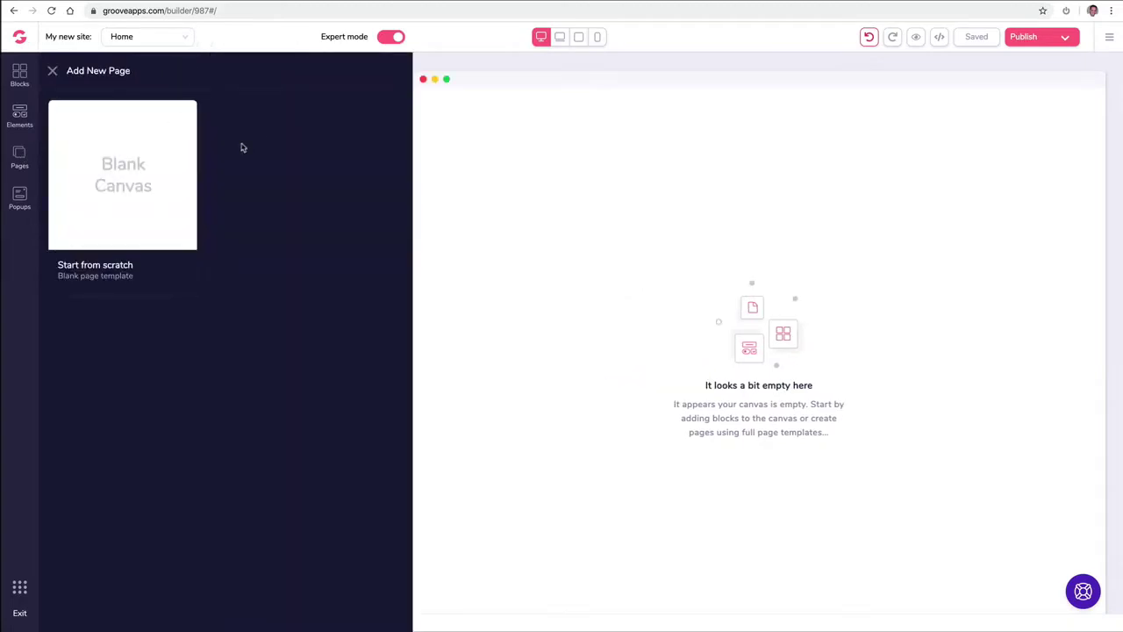
pyautogui.click(161, 155)
# - Rename Page 2 as About
pyautogui.click(181, 170)
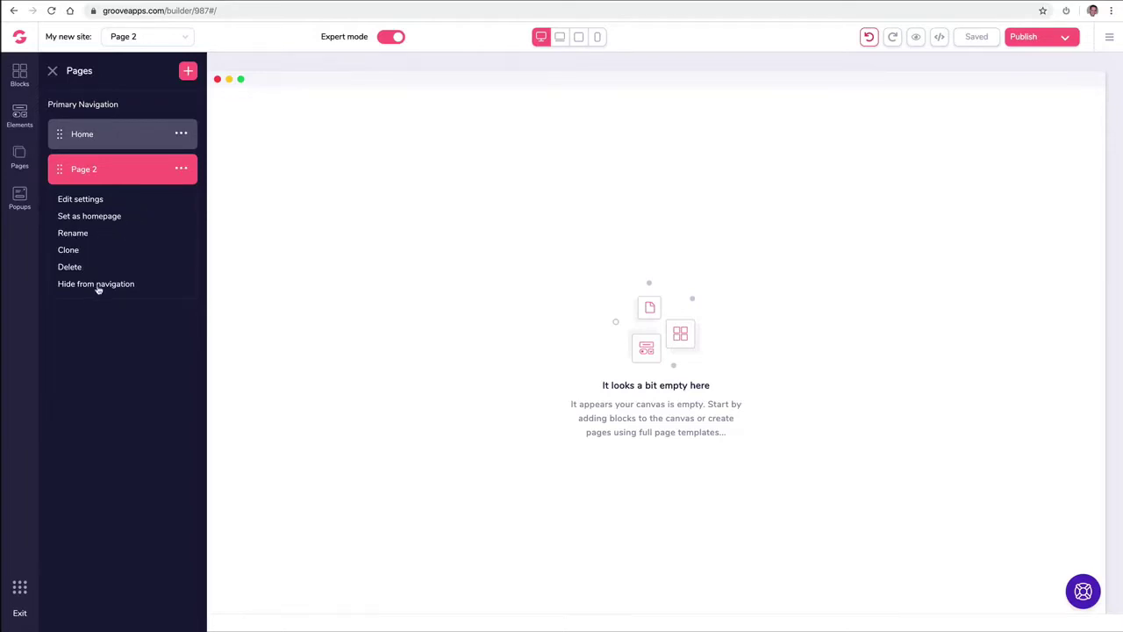
pyautogui.click(82, 233)
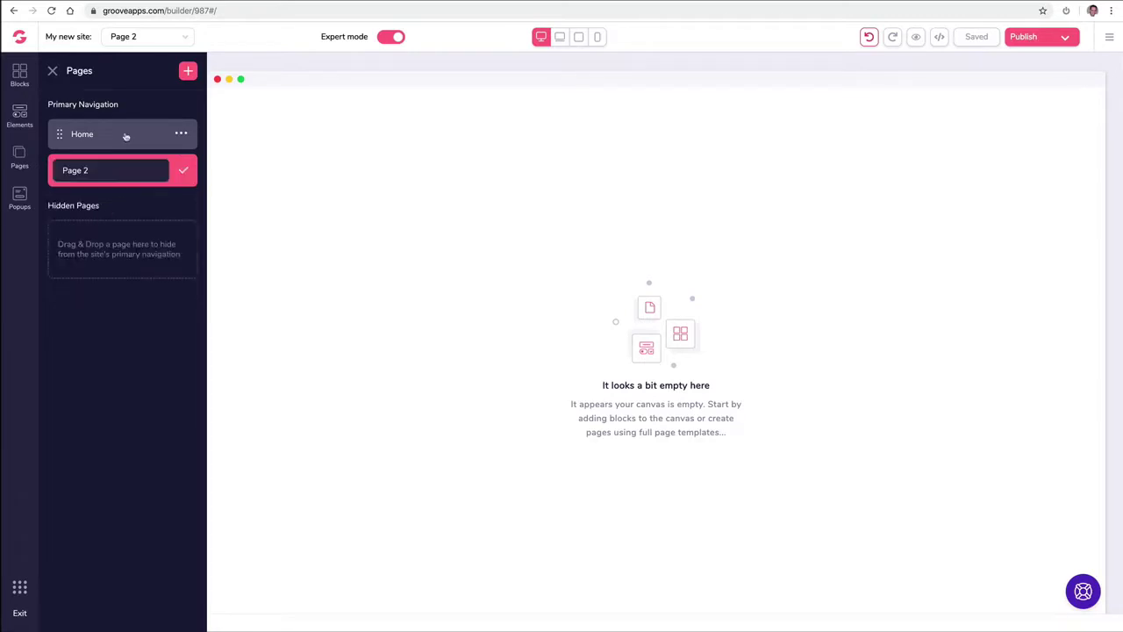
pyautogui.tripleClick(108, 161)
pyautogui.write('BAbo')
pyautogui.hotkey('ctrl', 'a')
pyautogui.write('About')
pyautogui.click(183, 171)
# - Add a third page from the blank page template and rename it Contact
pyautogui.click(191, 73)
pyautogui.click(136, 143)
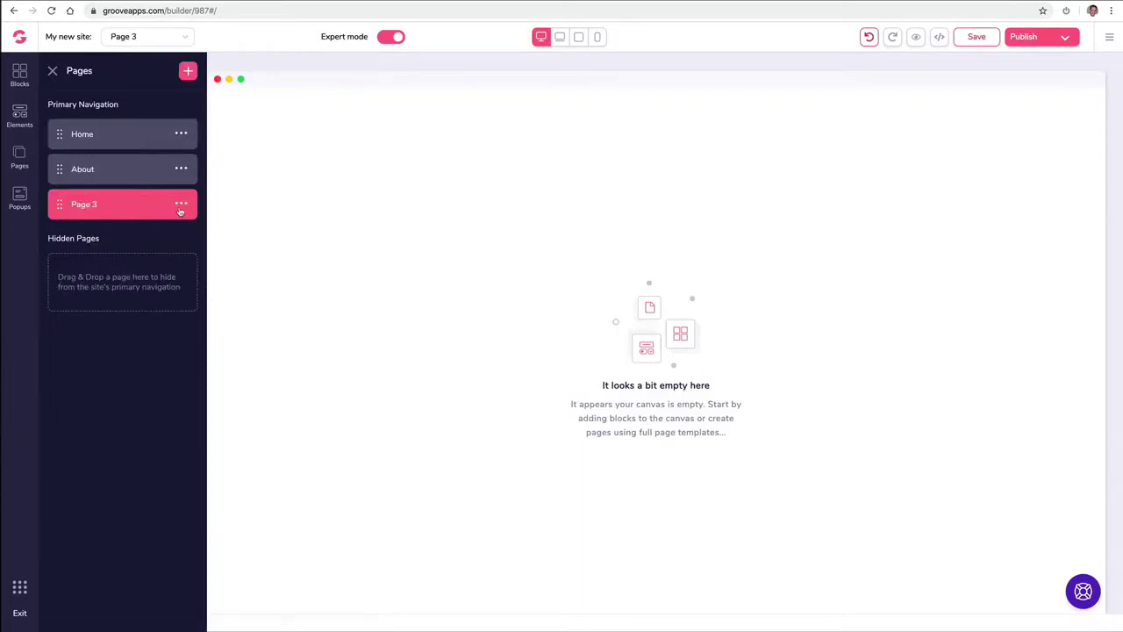
pyautogui.click(180, 208)
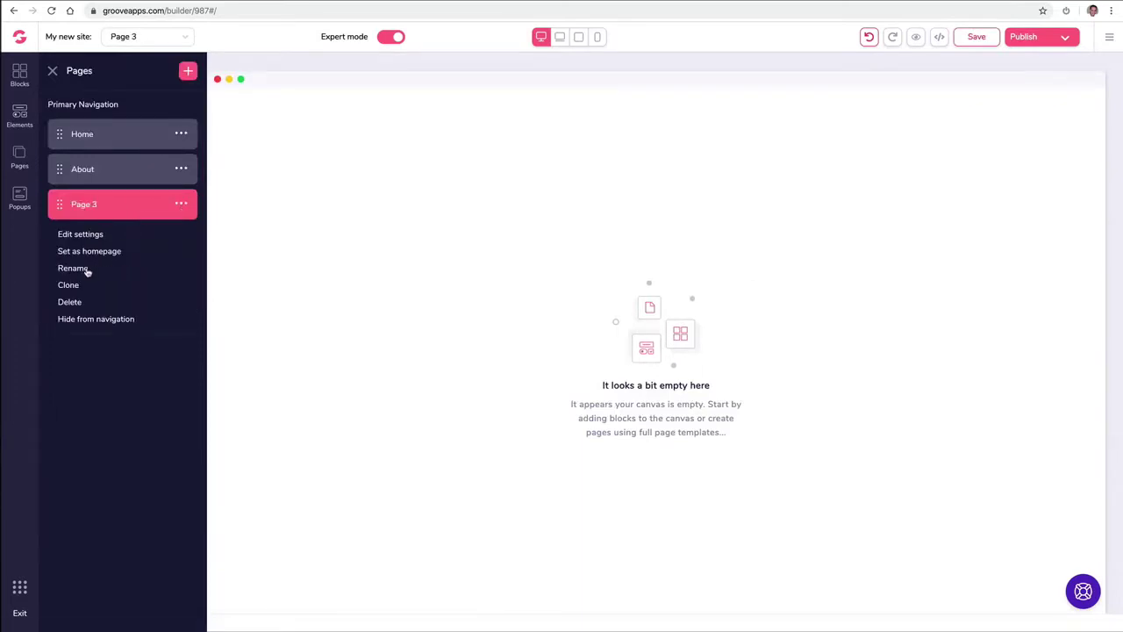
pyautogui.click(73, 267)
pyautogui.tripleClick(115, 205)
pyautogui.write('Contact')
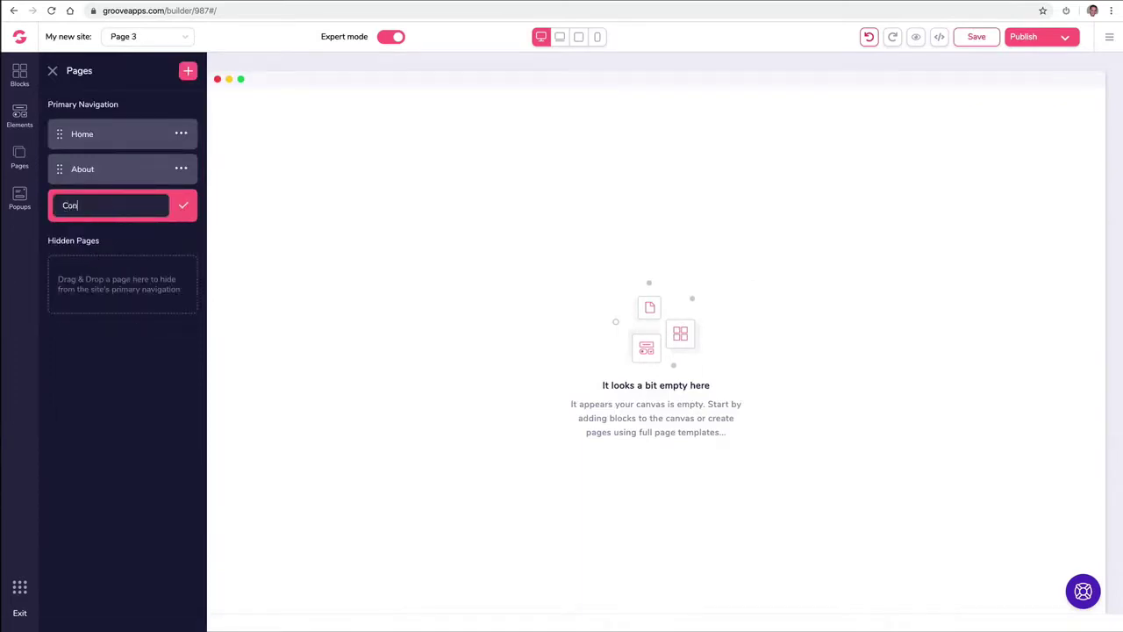
pyautogui.click(192, 209)
# - Add a fourth page from the blank page template and rename it Media
pyautogui.click(189, 71)
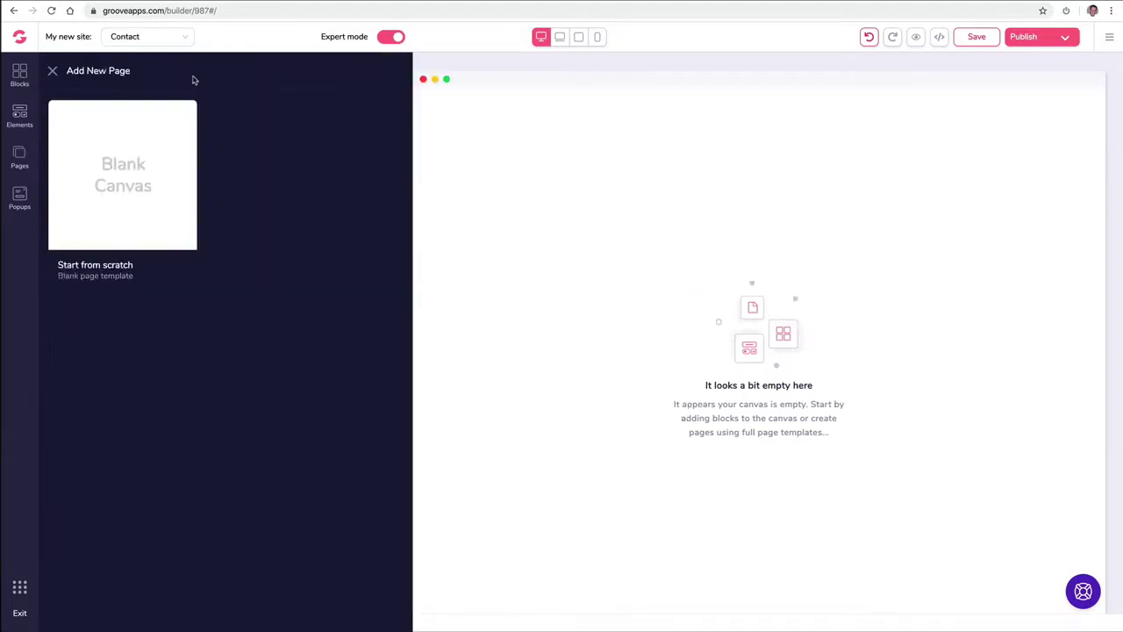
pyautogui.click(147, 170)
pyautogui.click(181, 239)
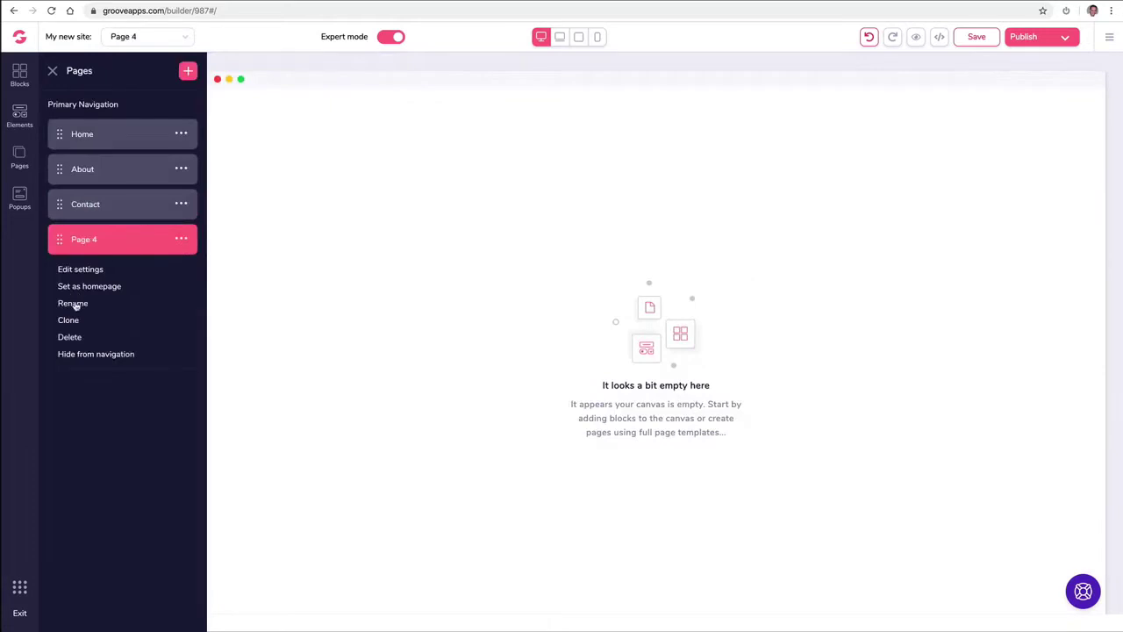
pyautogui.click(73, 304)
pyautogui.write('Media')
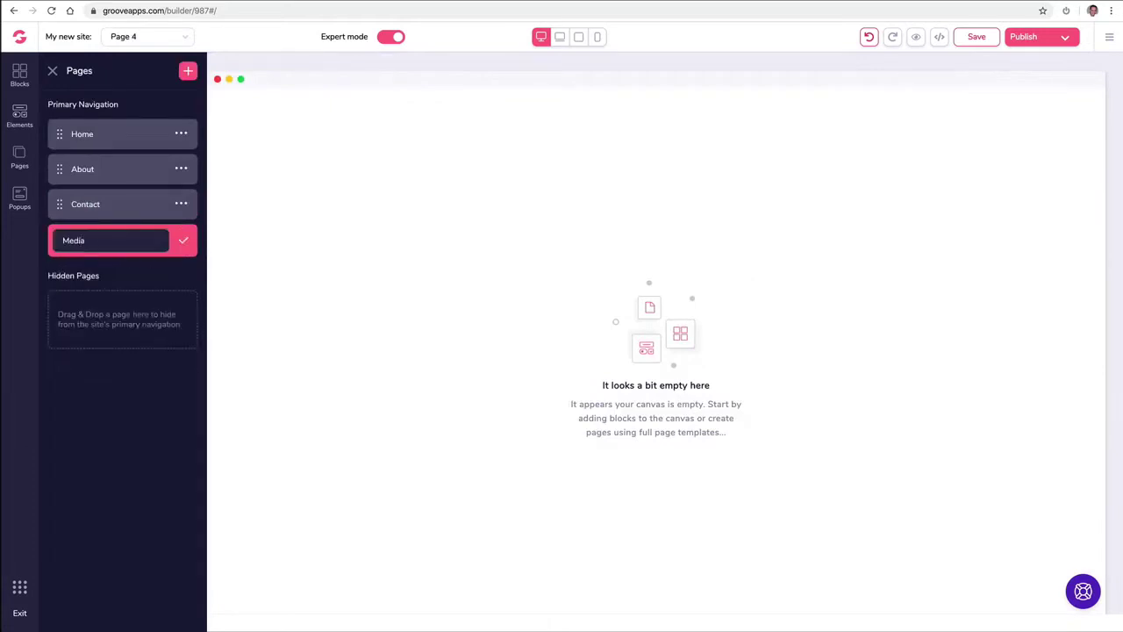
pyautogui.click(184, 242)
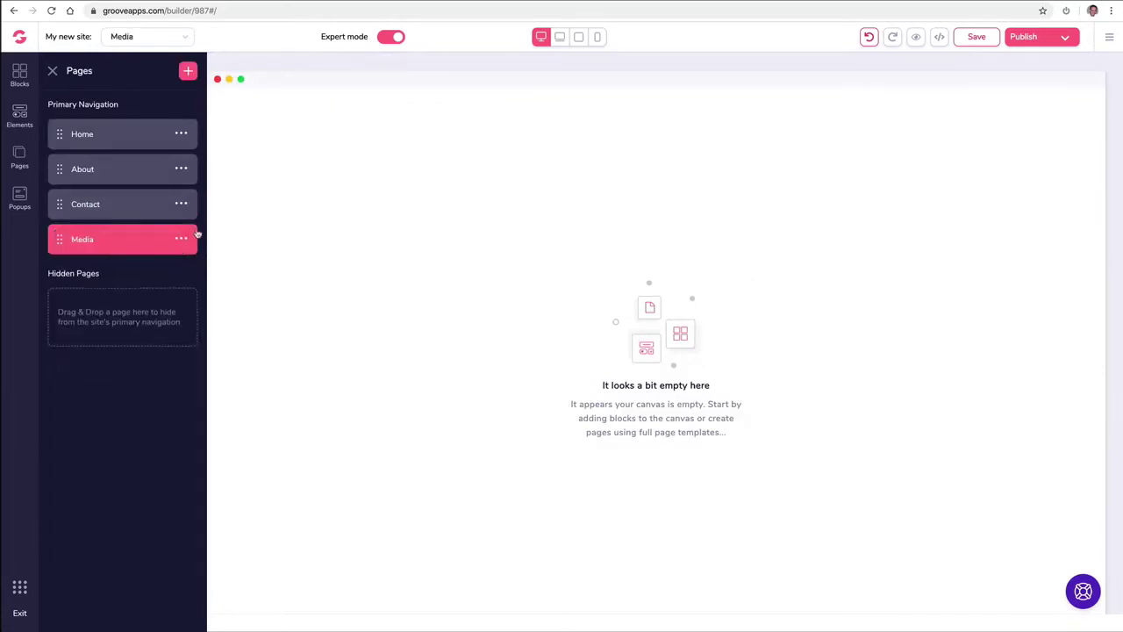
# - Add a fifth page from the blank page template and rename it Support
pyautogui.click(188, 72)
pyautogui.click(170, 181)
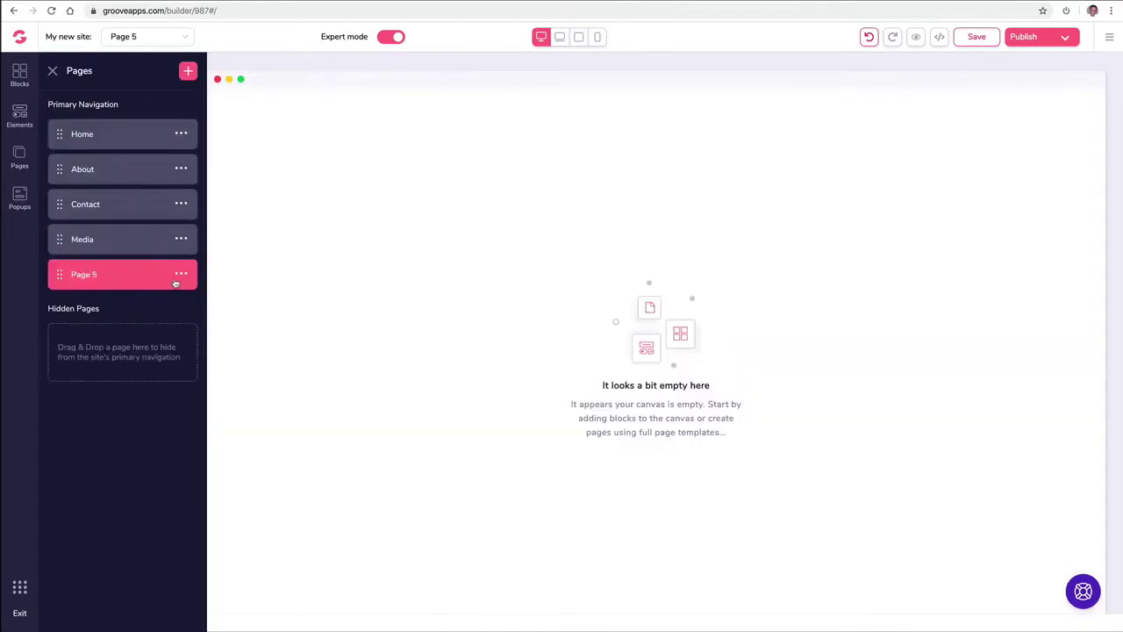
pyautogui.click(182, 276)
pyautogui.click(128, 337)
pyautogui.tripleClick(134, 279)
pyautogui.write('Support')
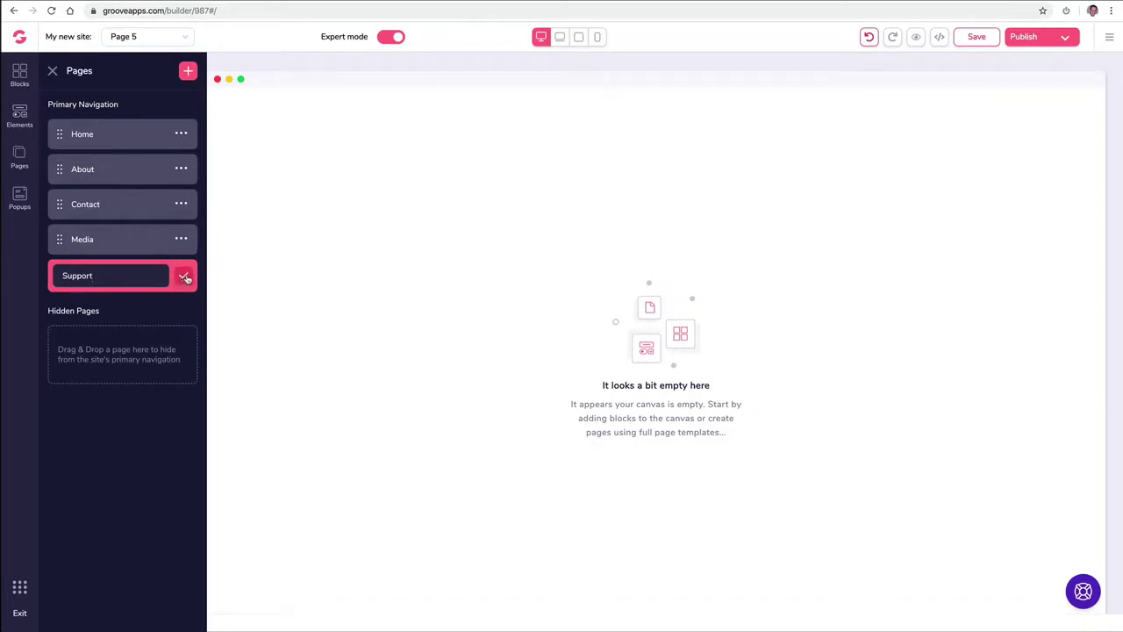
pyautogui.click(181, 275)
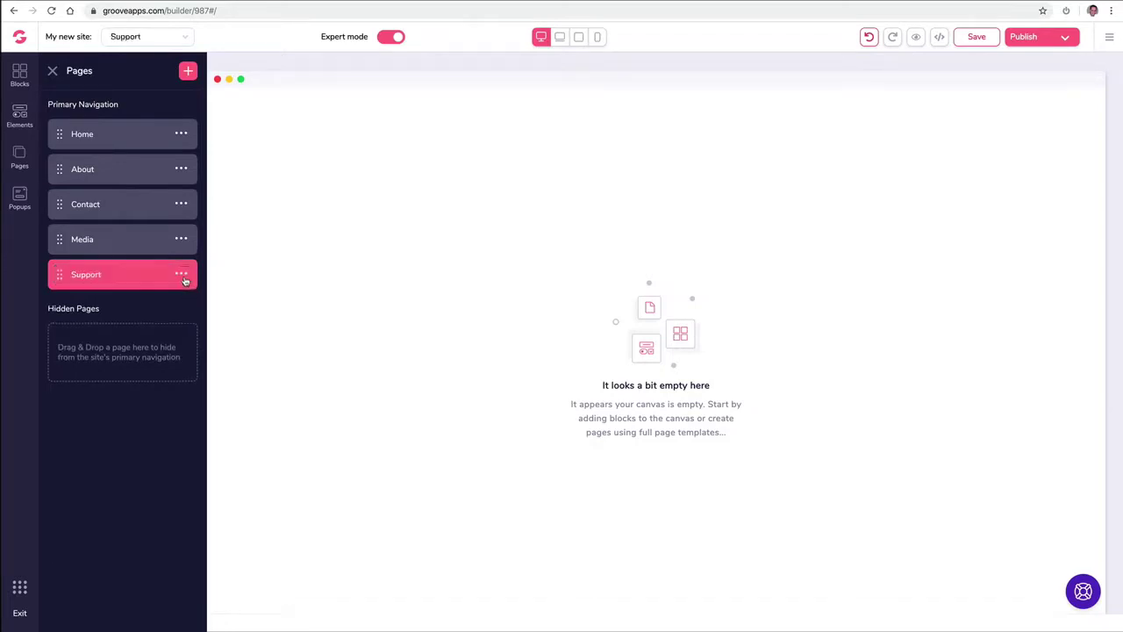
# - Add a sixth page from the blank page template and rename it Free Ebook
pyautogui.click(189, 72)
pyautogui.click(118, 216)
pyautogui.click(182, 309)
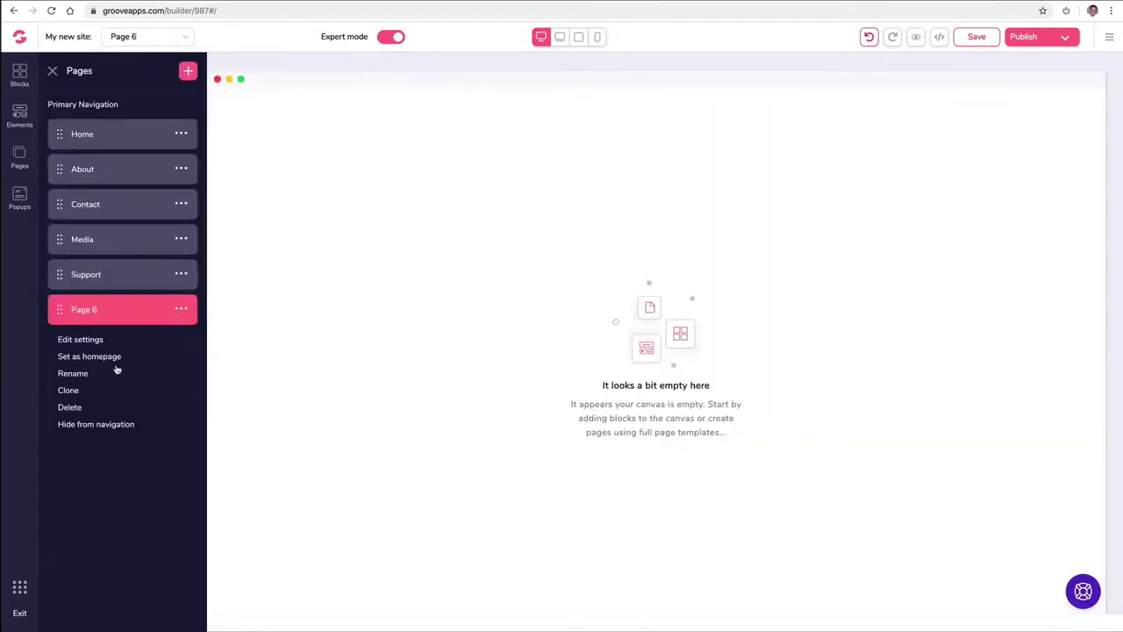
pyautogui.click(88, 373)
pyautogui.tripleClick(133, 312)
pyautogui.write('Free Ebook')
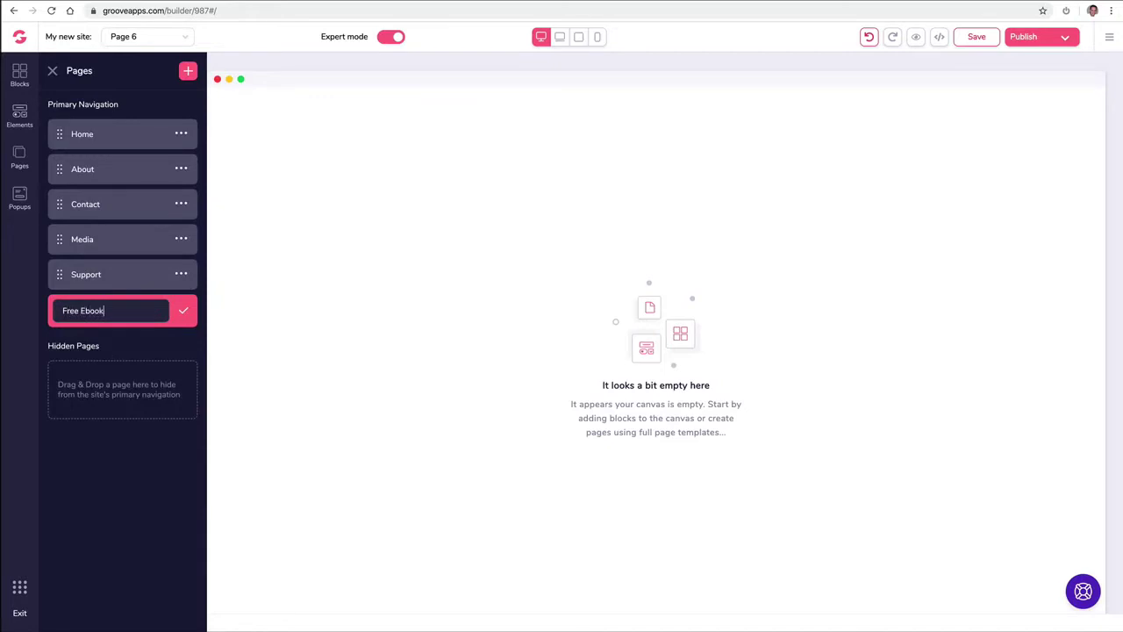
pyautogui.click(183, 310)
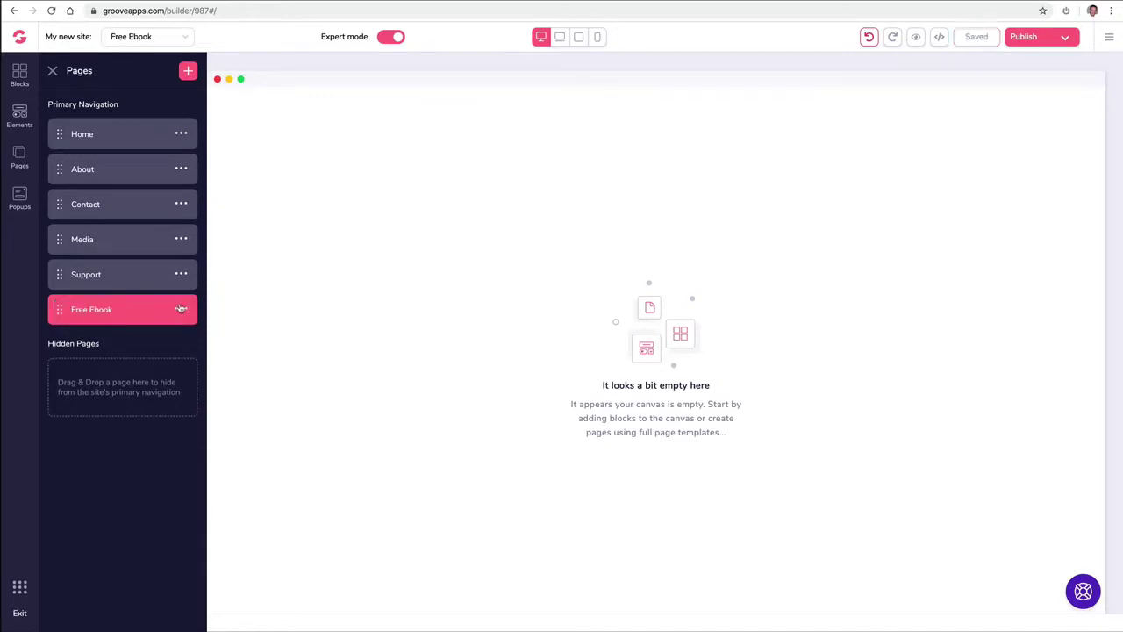
# - Add a seventh page from the blank page template and rename it ThankYou Download
pyautogui.click(189, 71)
pyautogui.click(120, 174)
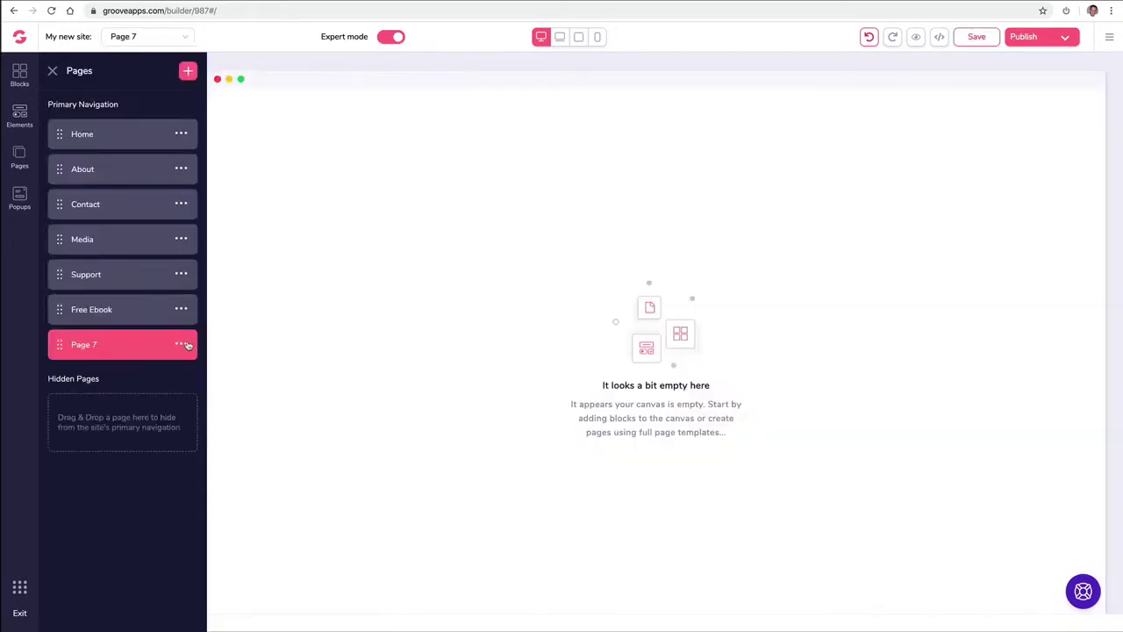
pyautogui.click(183, 344)
pyautogui.click(88, 409)
pyautogui.tripleClick(129, 346)
pyautogui.write('ThankY')
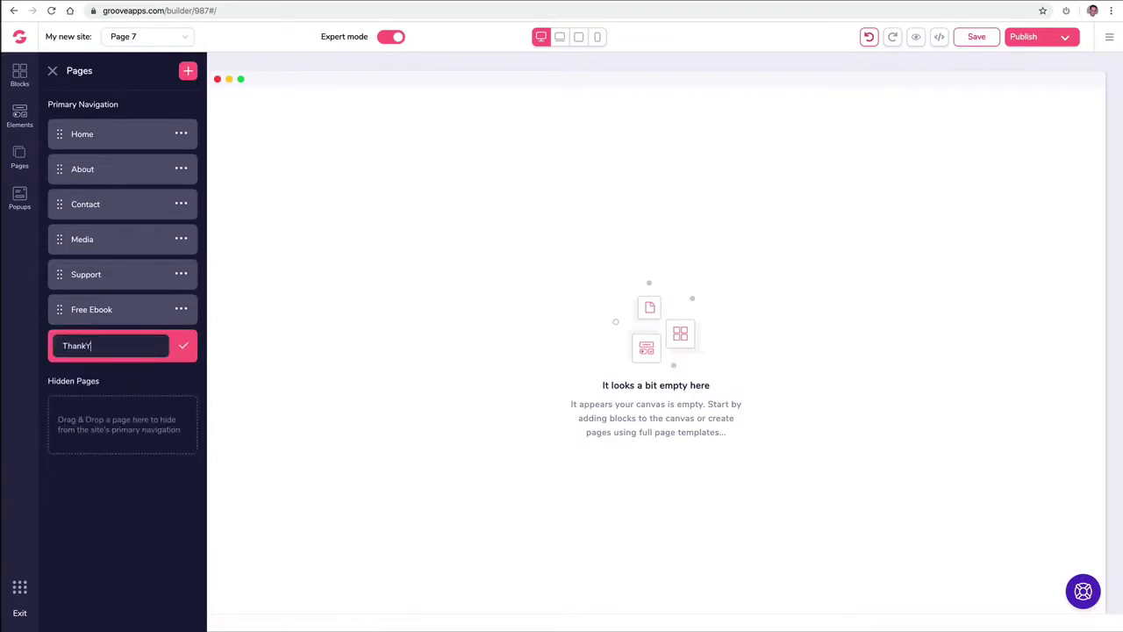
pyautogui.write('ou Download')
pyautogui.click(184, 346)
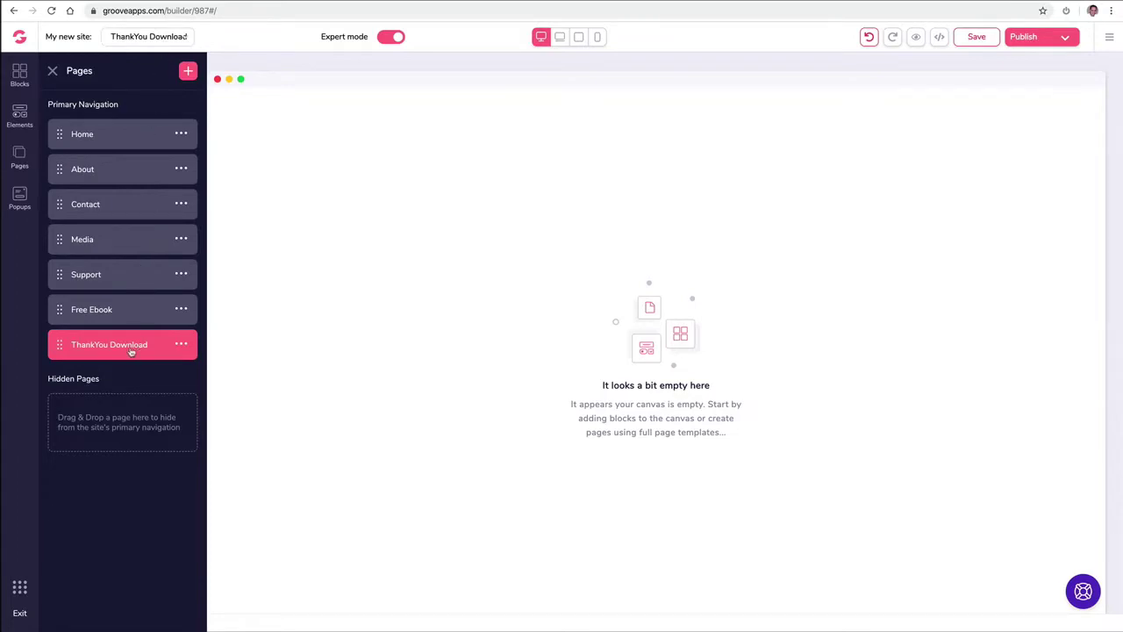
# - Move the Free Ebook and ThankYou Download pages from the primary navigation into Hidden Pages, leaving ThankYou Download open for editing
pyautogui.click(140, 36)
pyautogui.click(134, 76)
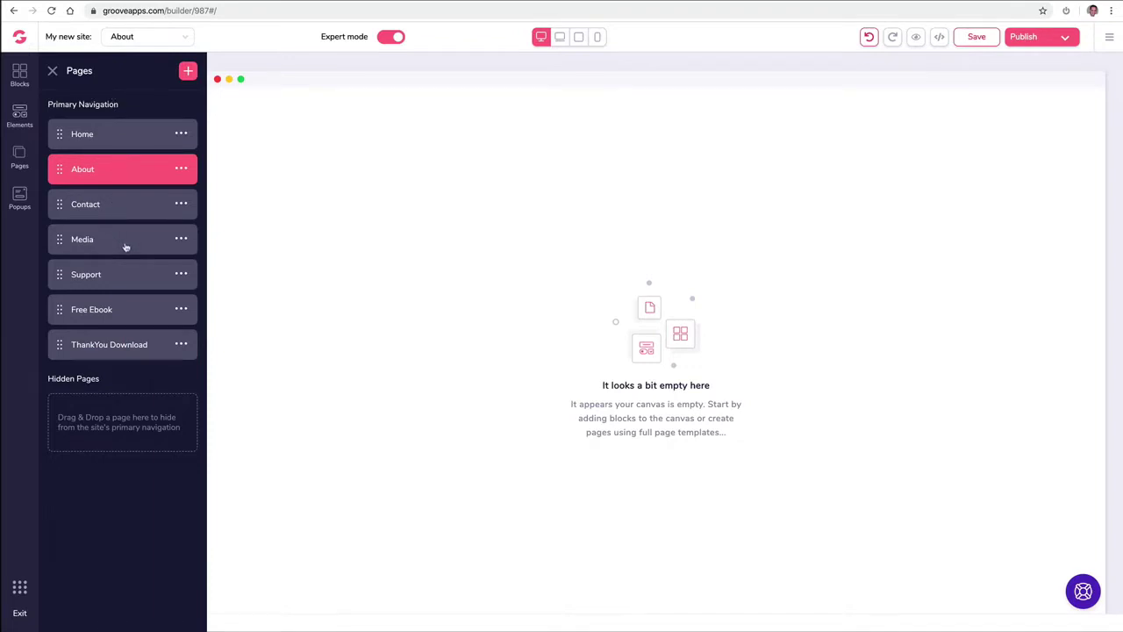
pyautogui.click(62, 312)
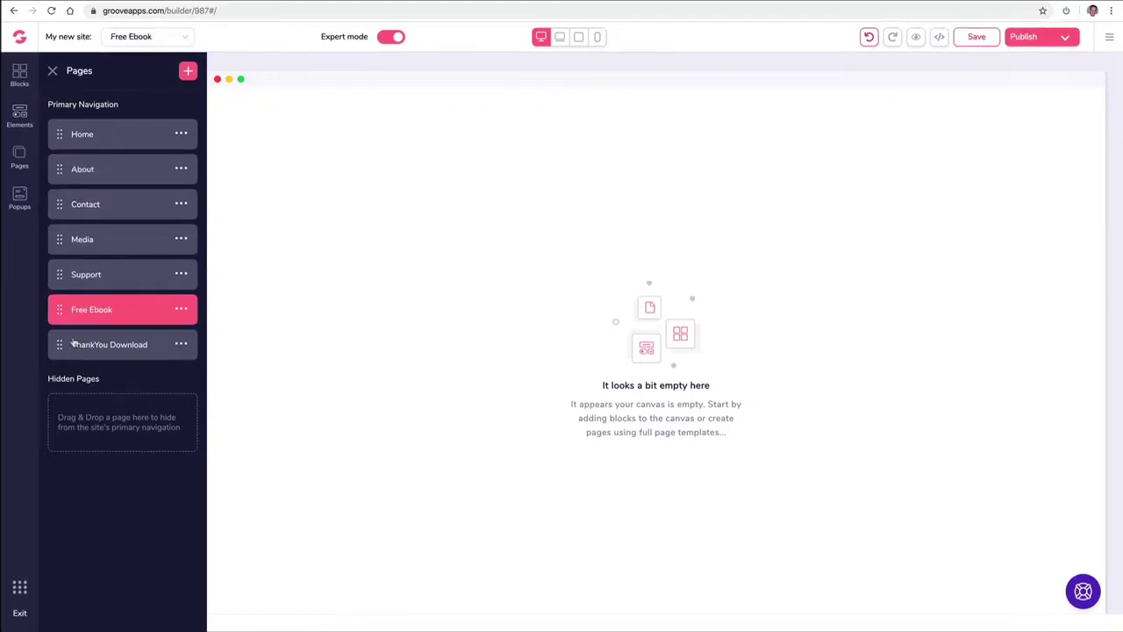
pyautogui.moveTo(61, 312); pyautogui.dragTo(76, 406)
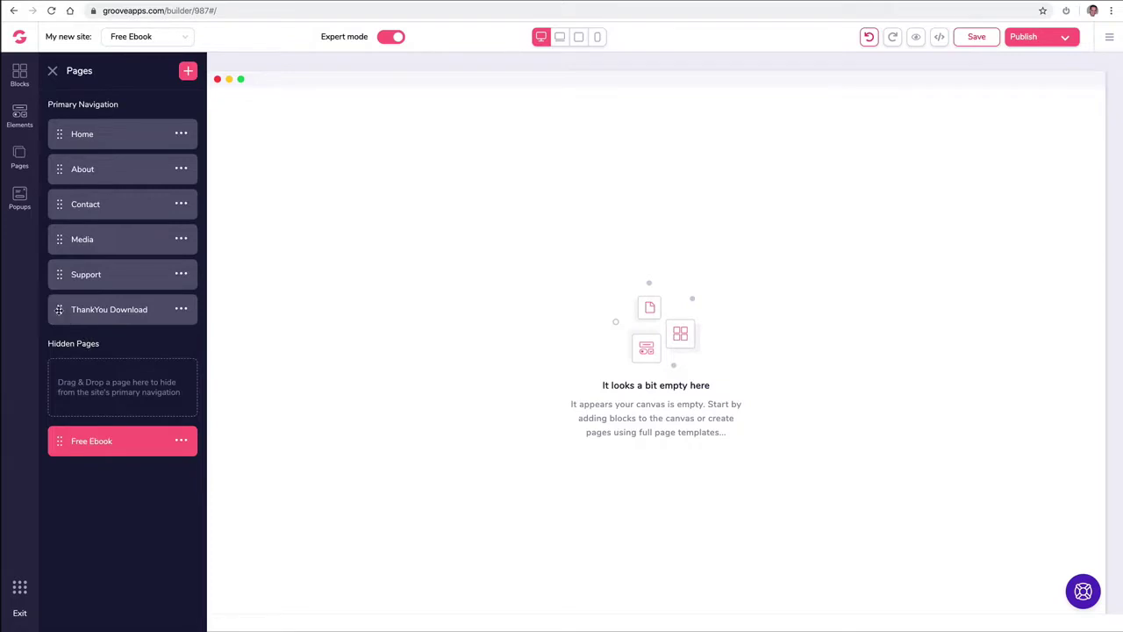
pyautogui.moveTo(60, 309); pyautogui.dragTo(70, 448)
pyautogui.click(105, 442)
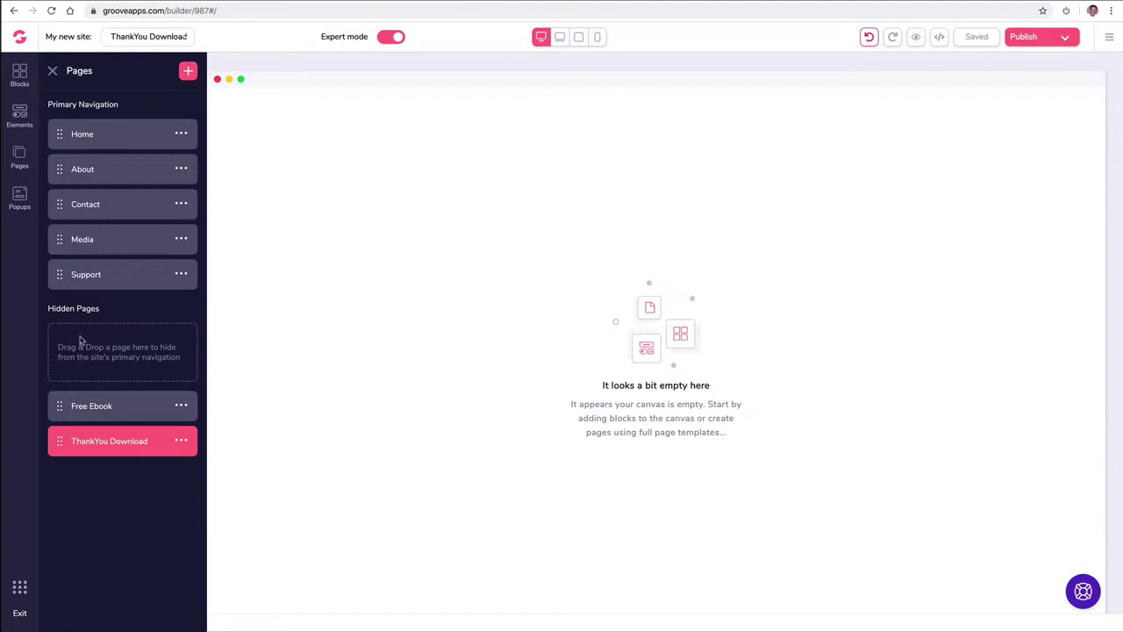
# - Add the wireframe navigation bar block with logo, page links and social icons to the ThankYou Download page
pyautogui.click(24, 77)
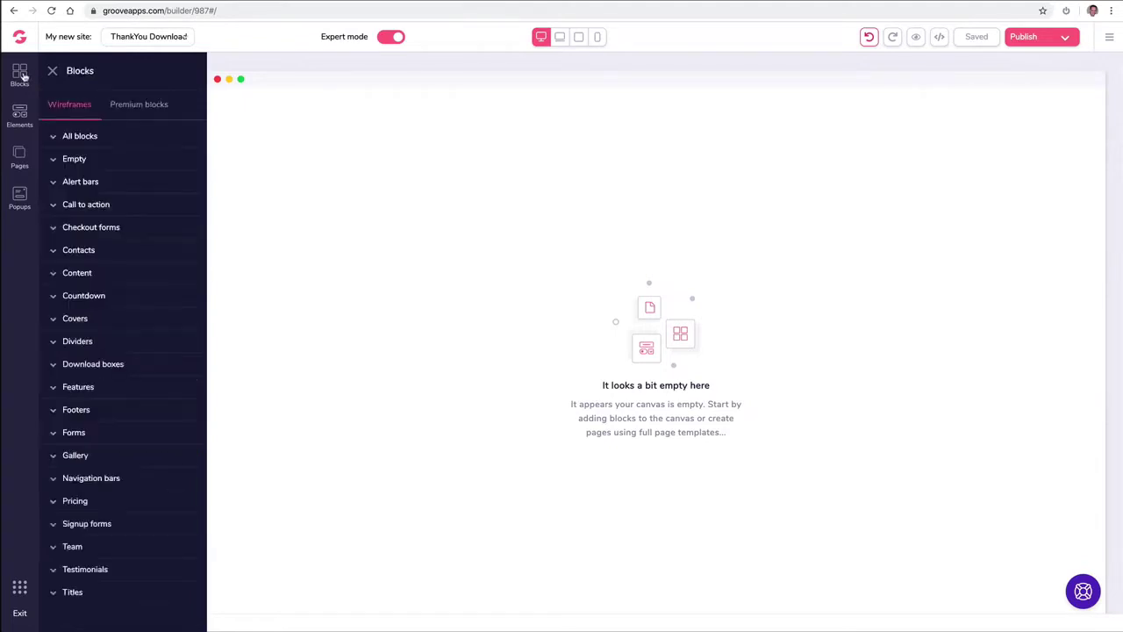
pyautogui.click(132, 109)
pyautogui.click(101, 325)
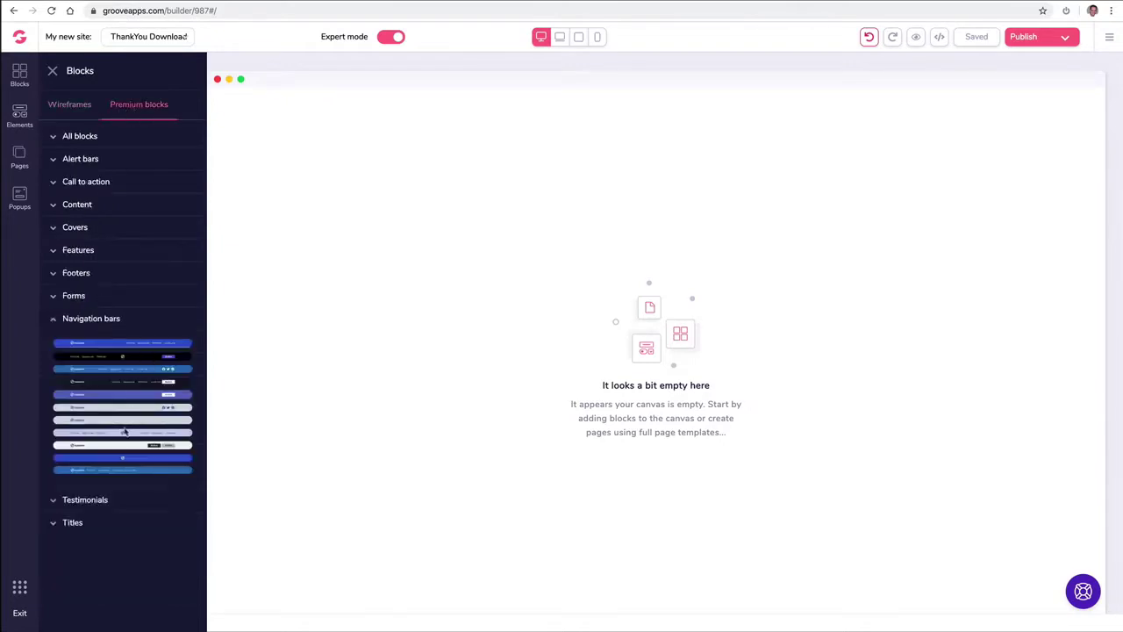
pyautogui.click(77, 105)
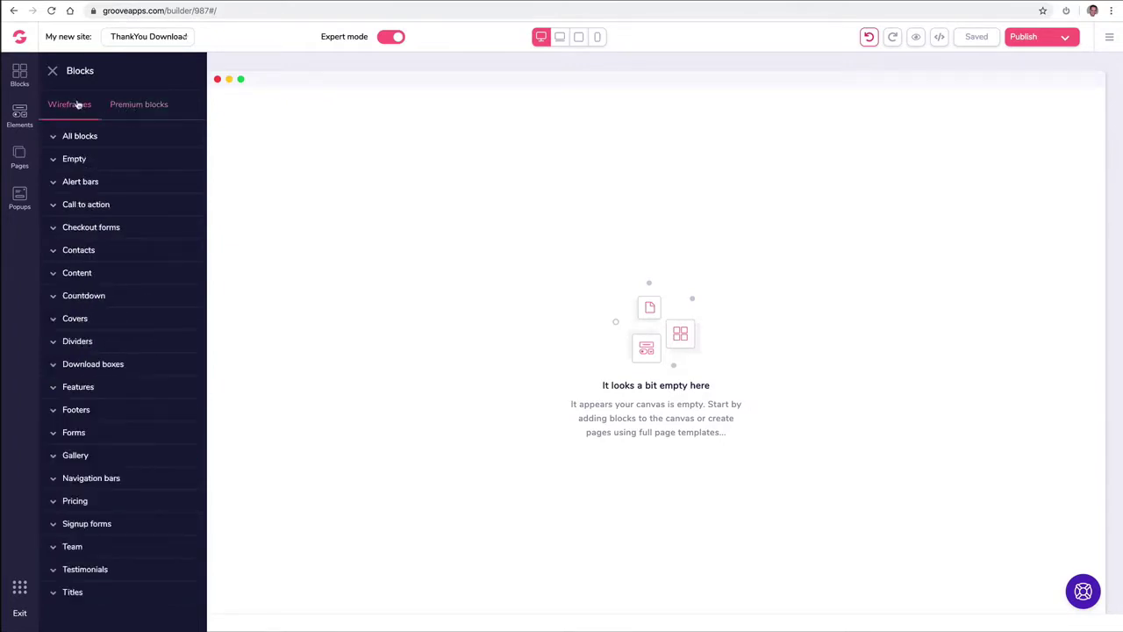
pyautogui.click(95, 478)
pyautogui.scroll(-3, 137, 443)
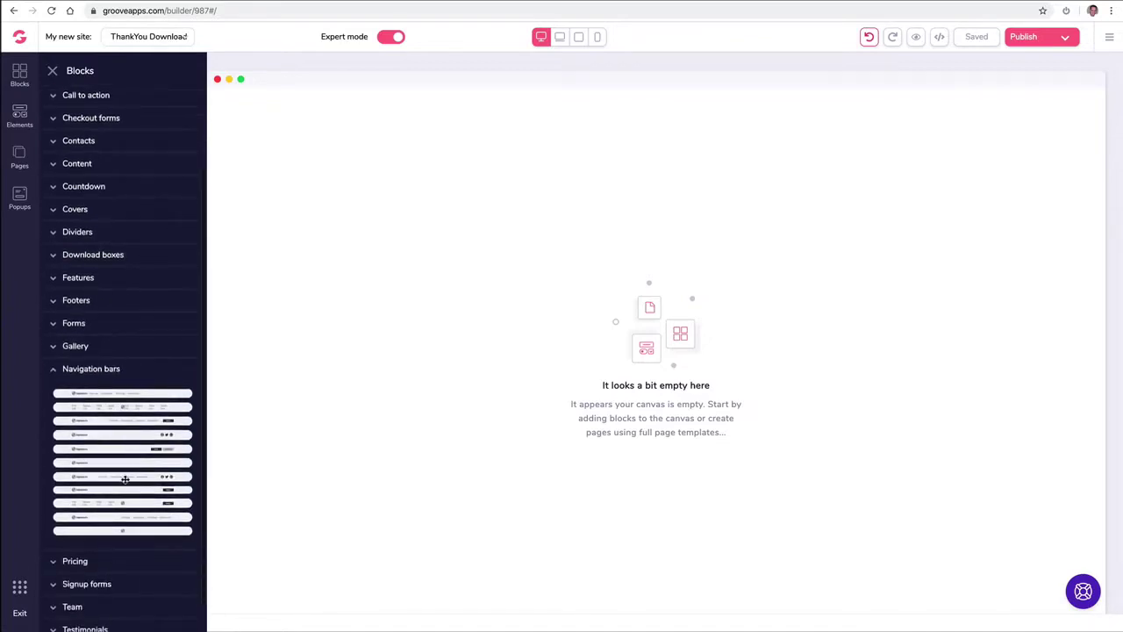
pyautogui.moveTo(125, 477); pyautogui.dragTo(540, 127)
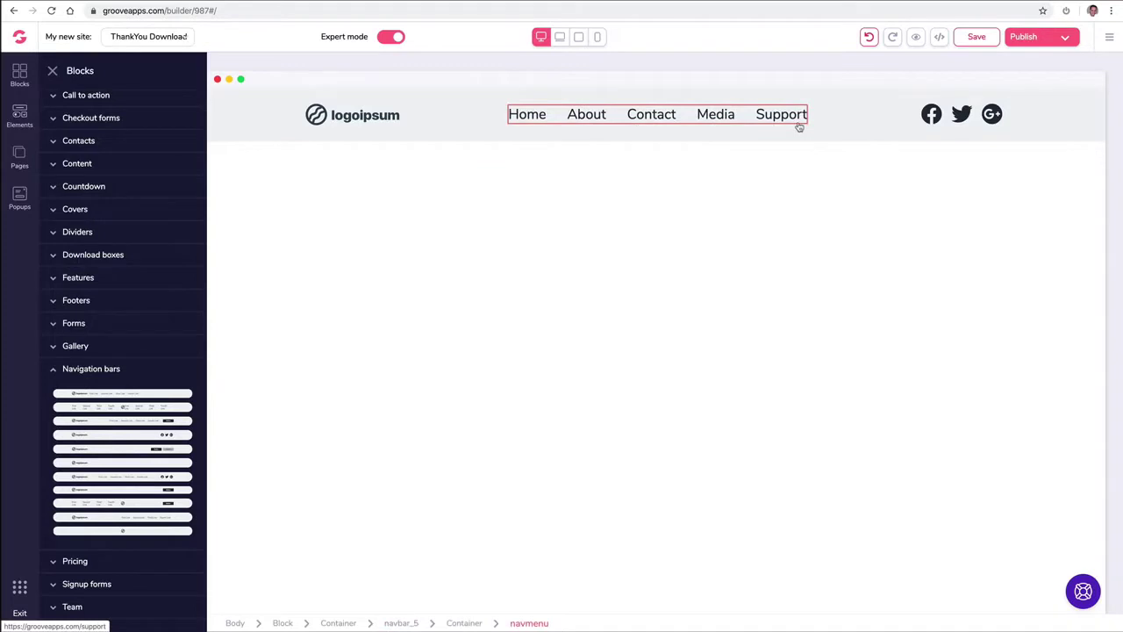
# - Move the Support page above Media in the primary navigation and restore the original page order
pyautogui.click(19, 158)
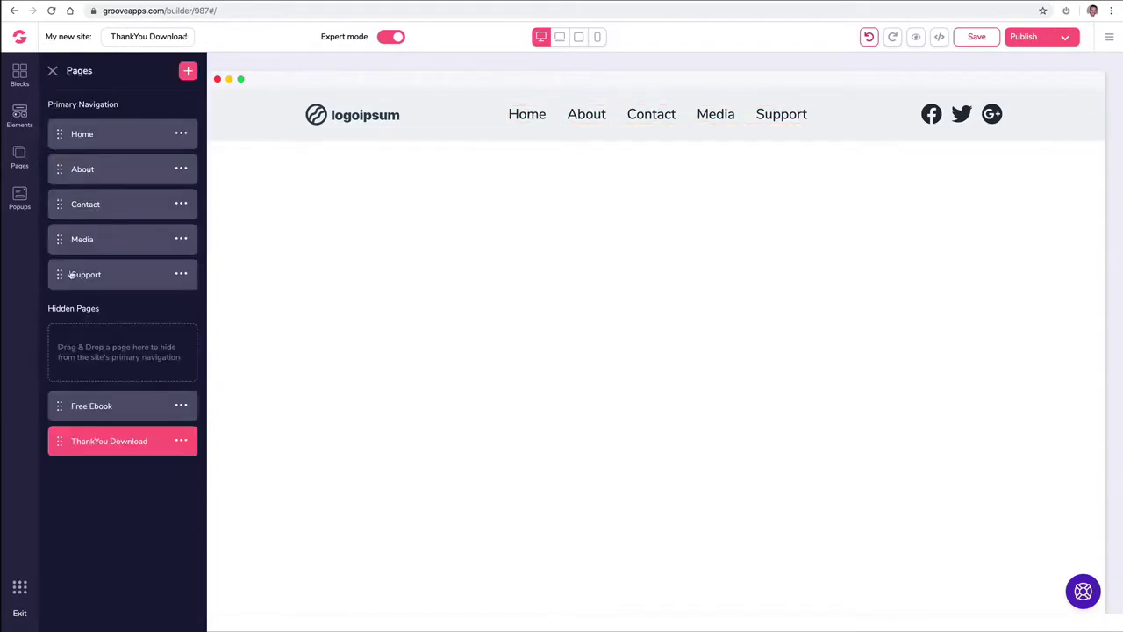
pyautogui.moveTo(62, 276); pyautogui.dragTo(62, 232)
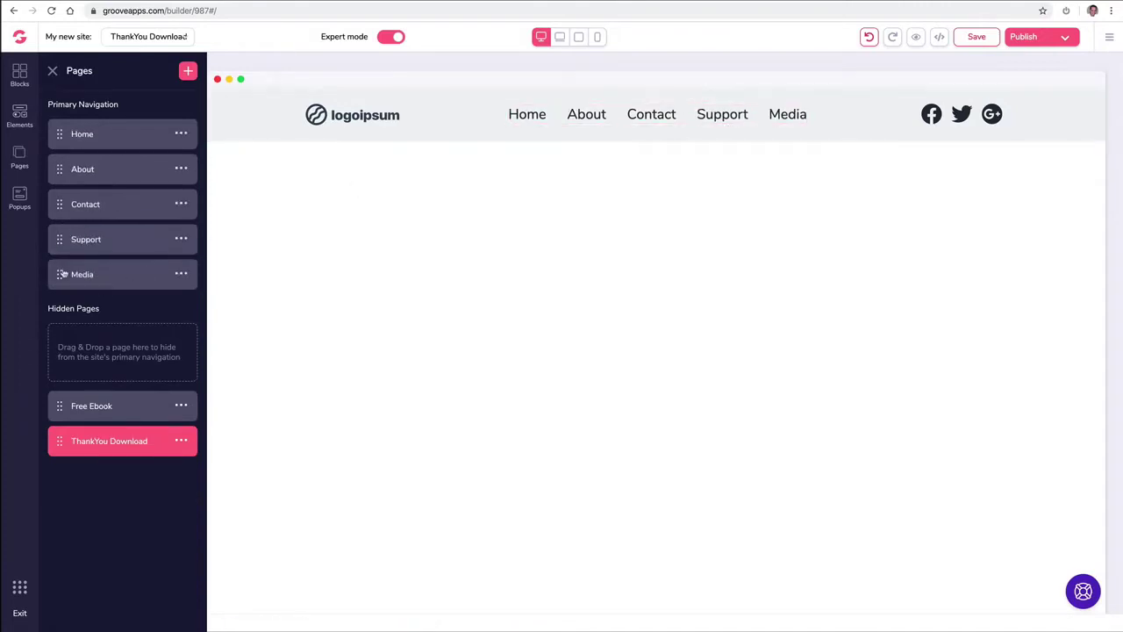
pyautogui.moveTo(60, 273); pyautogui.dragTo(62, 234)
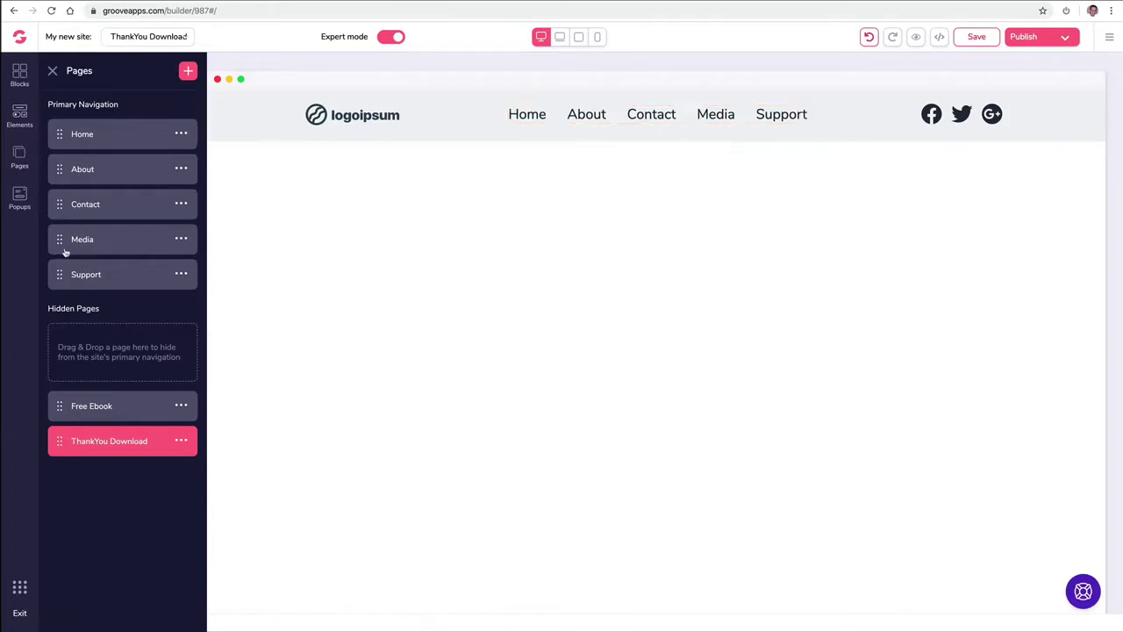
# - Nest the Media page under Contact in the primary navigation as a submenu item
pyautogui.moveTo(59, 238); pyautogui.dragTo(100, 224)
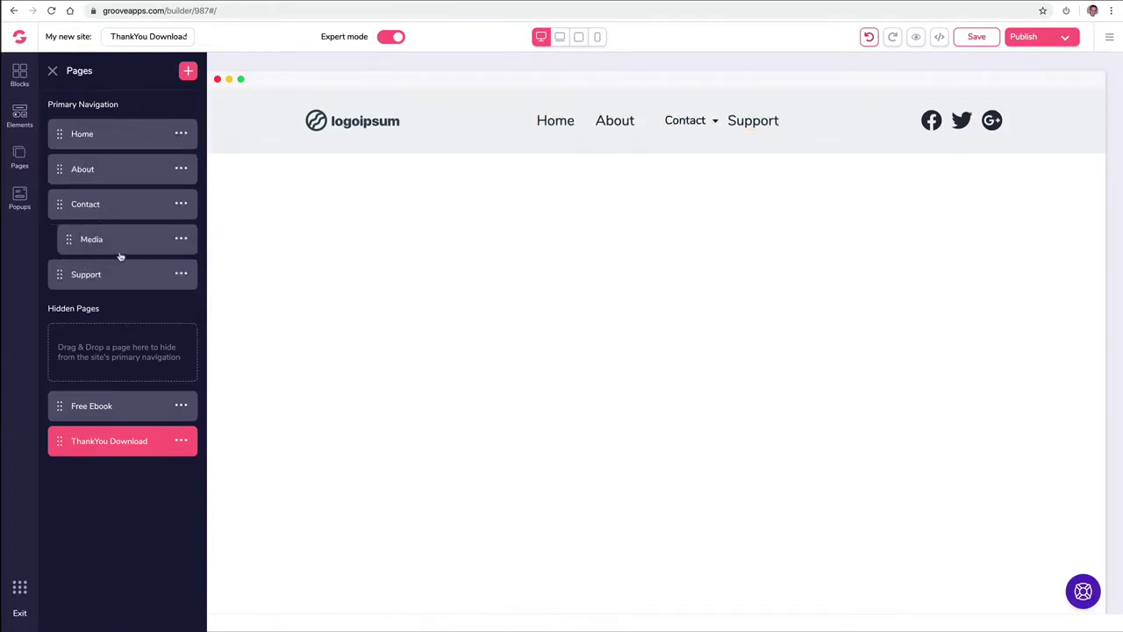
pyautogui.click(716, 121)
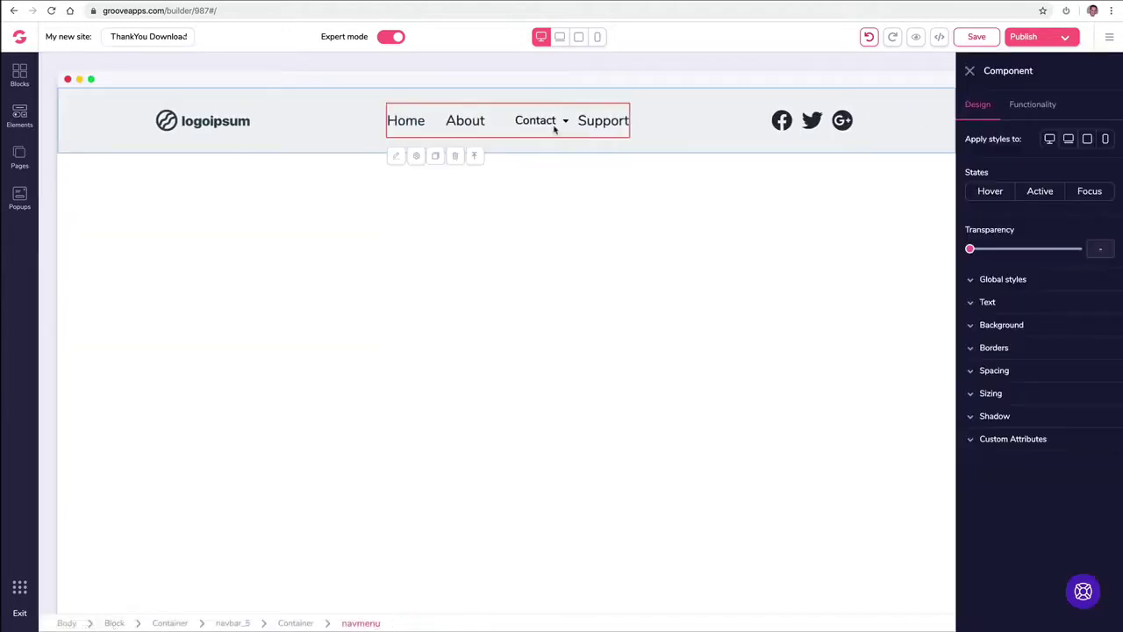
pyautogui.click(970, 70)
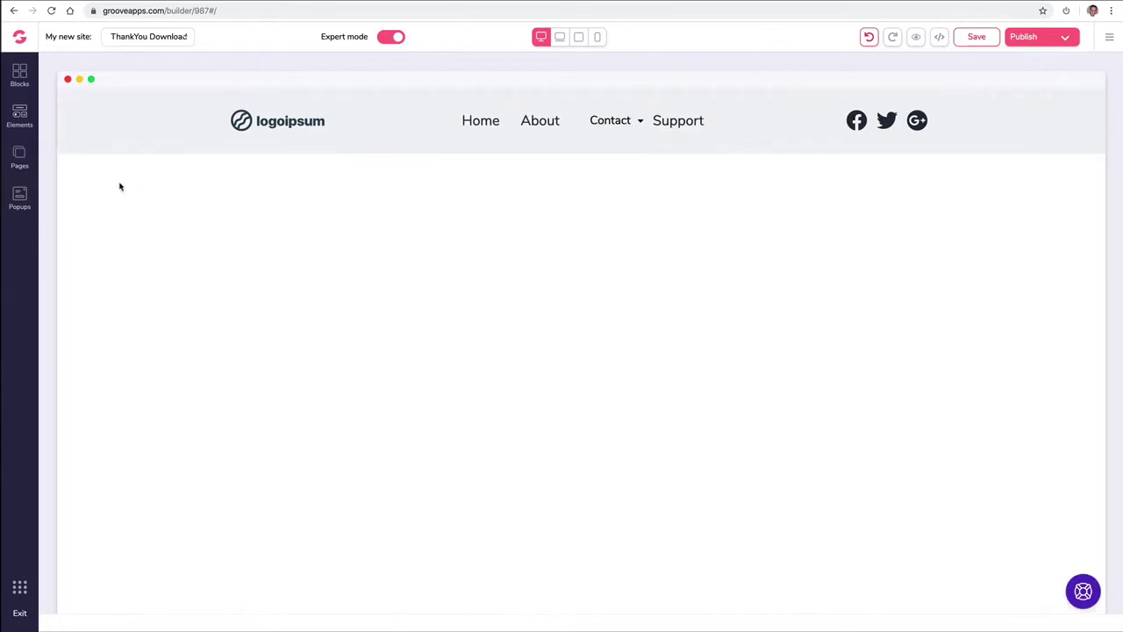
pyautogui.click(18, 156)
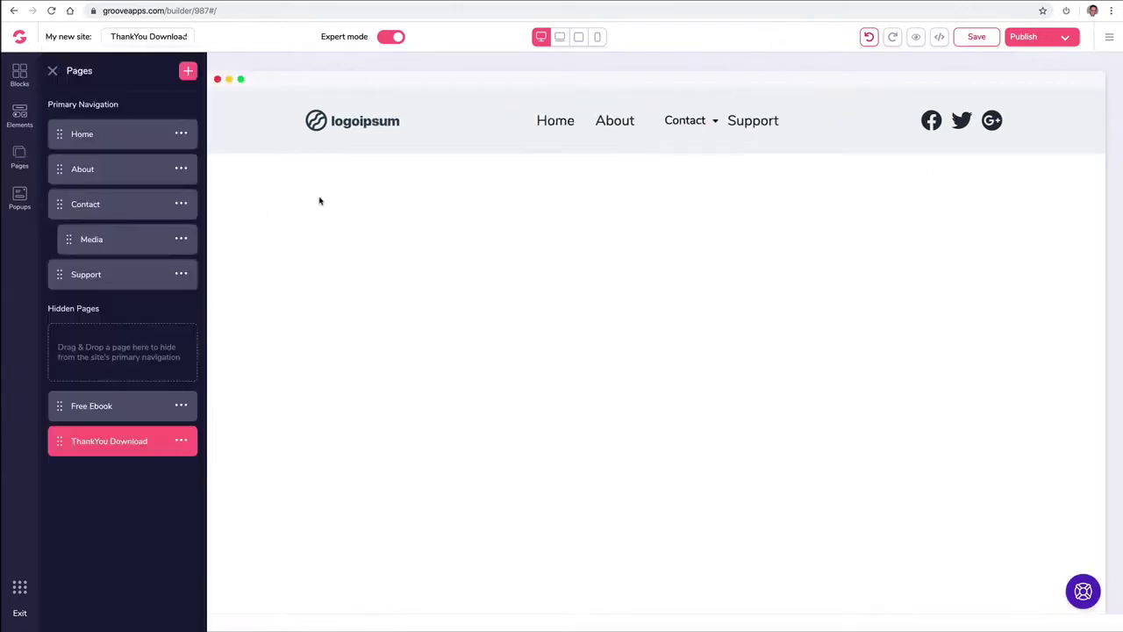
# - Replace the navigation bar's placeholder logo with the GroovePages image 5cdb2ae44c6da_Big---logo--text.png, uploaded after searching the computer for "logo"
pyautogui.click(358, 123)
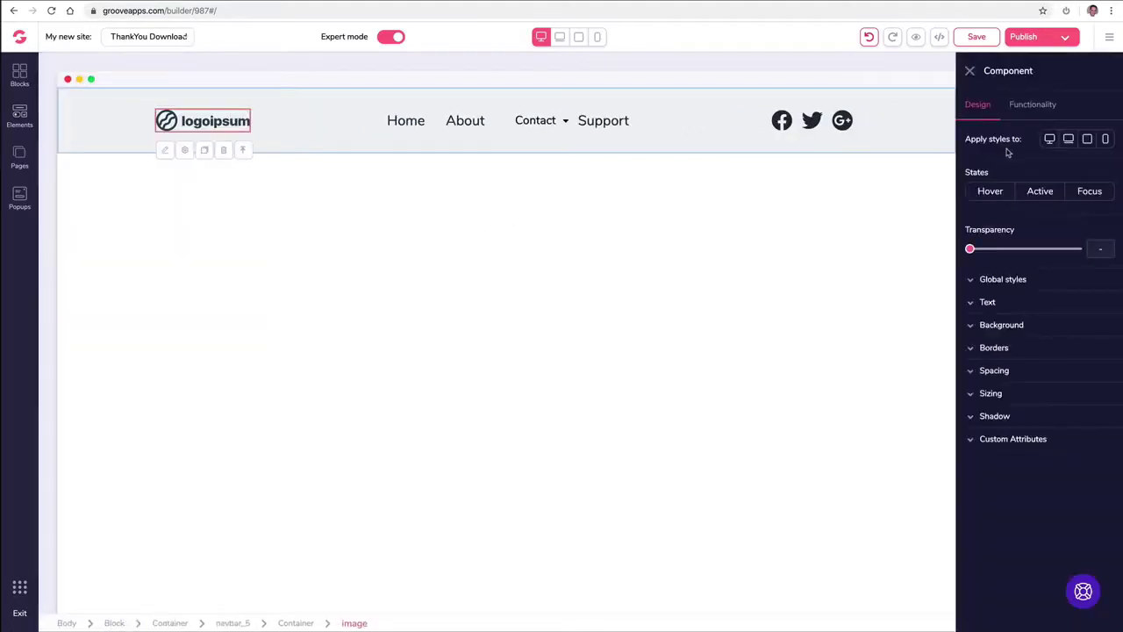
pyautogui.click(1036, 109)
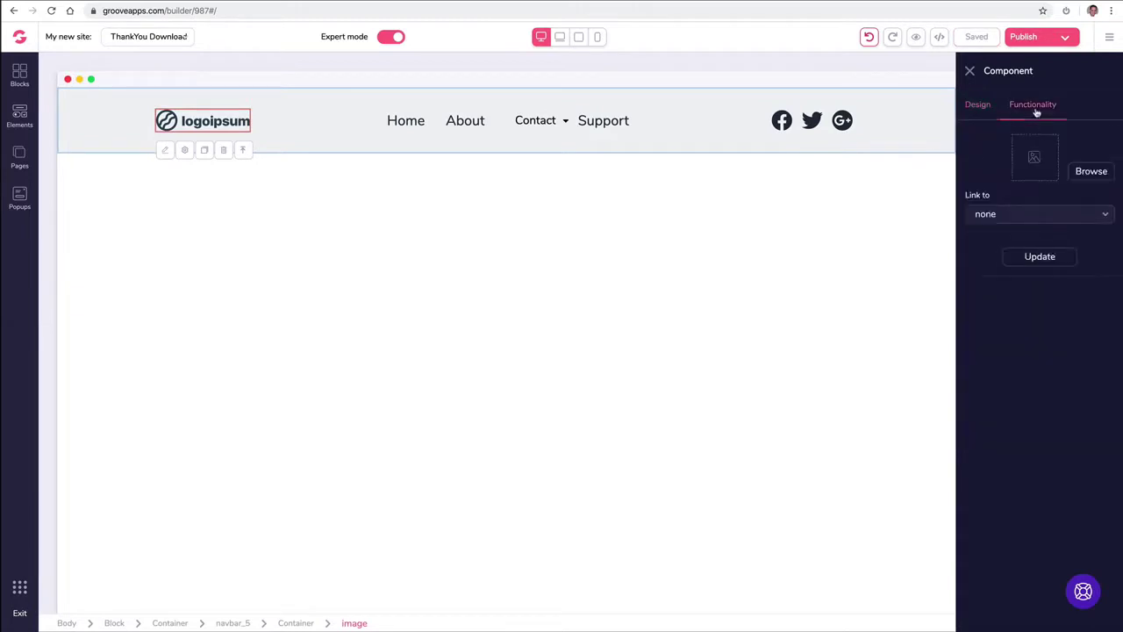
pyautogui.click(1079, 173)
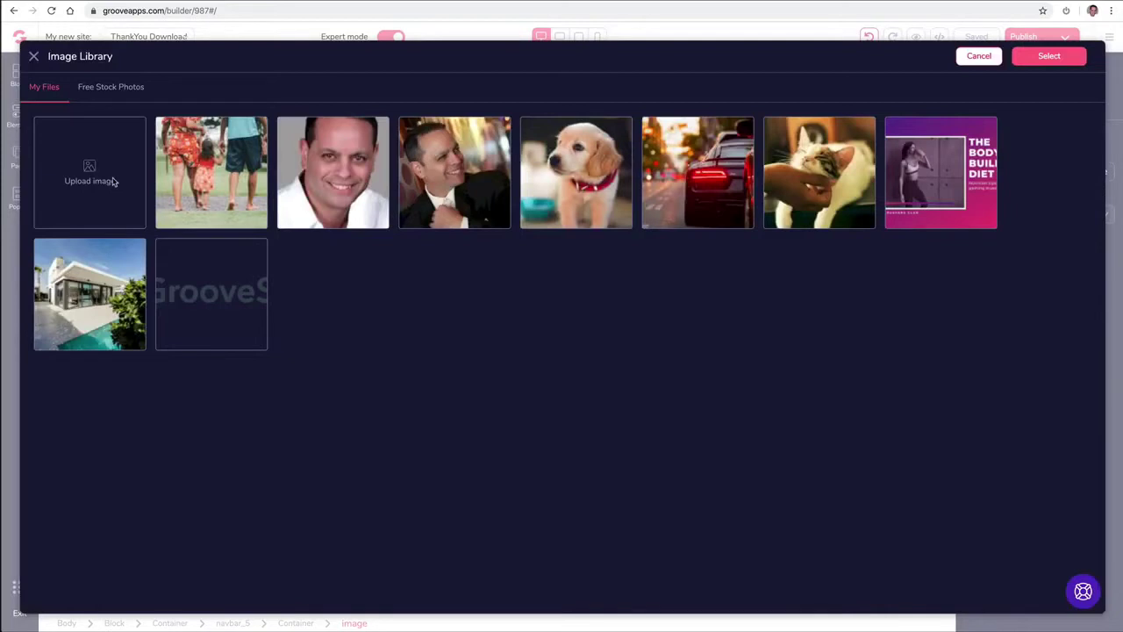
pyautogui.click(112, 181)
pyautogui.click(928, 31)
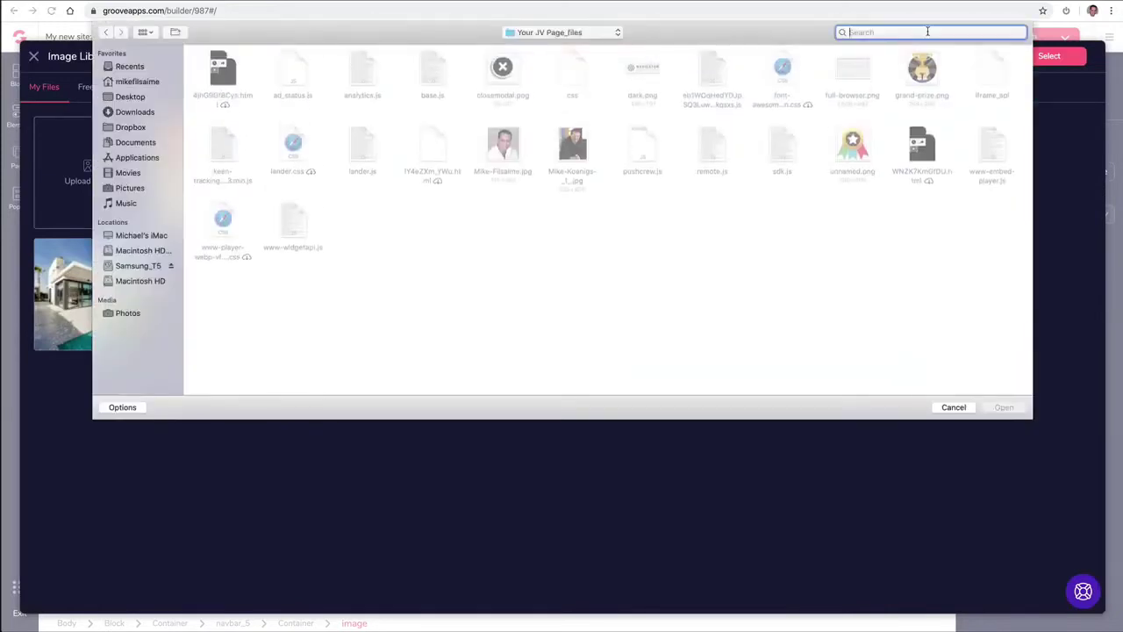
pyautogui.write('logo')
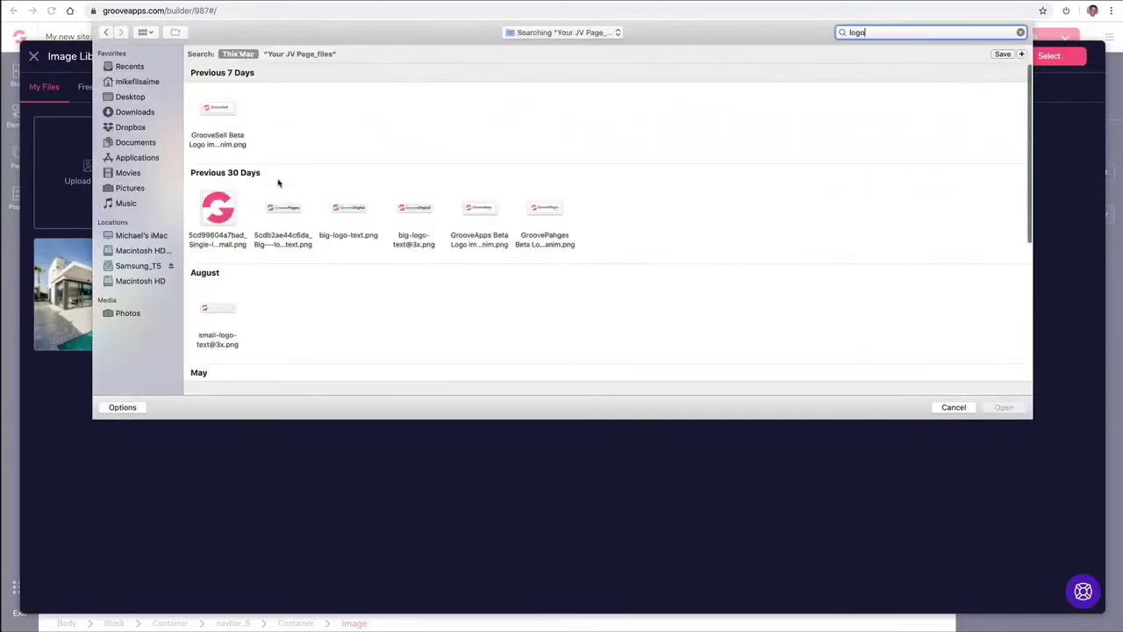
pyautogui.click(288, 212)
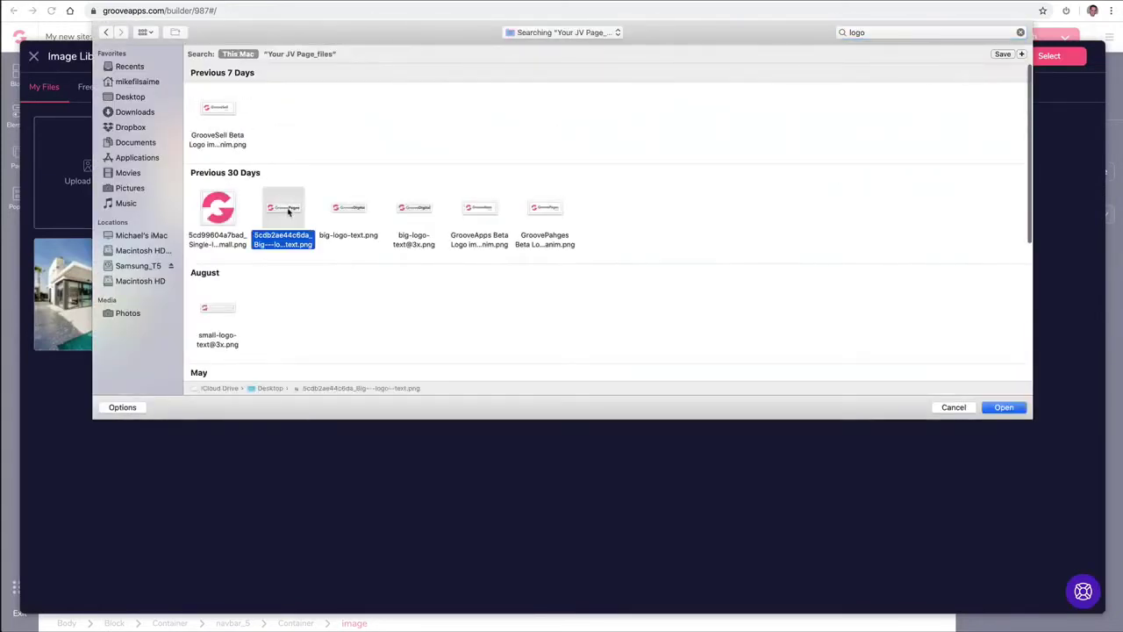
pyautogui.click(1003, 407)
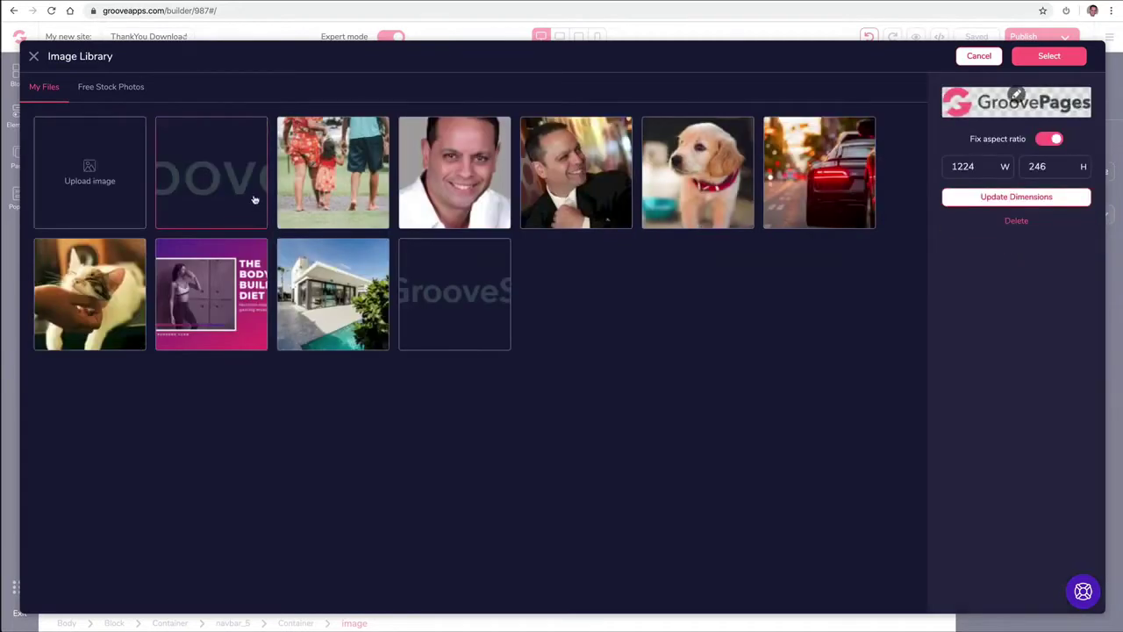
pyautogui.click(1058, 58)
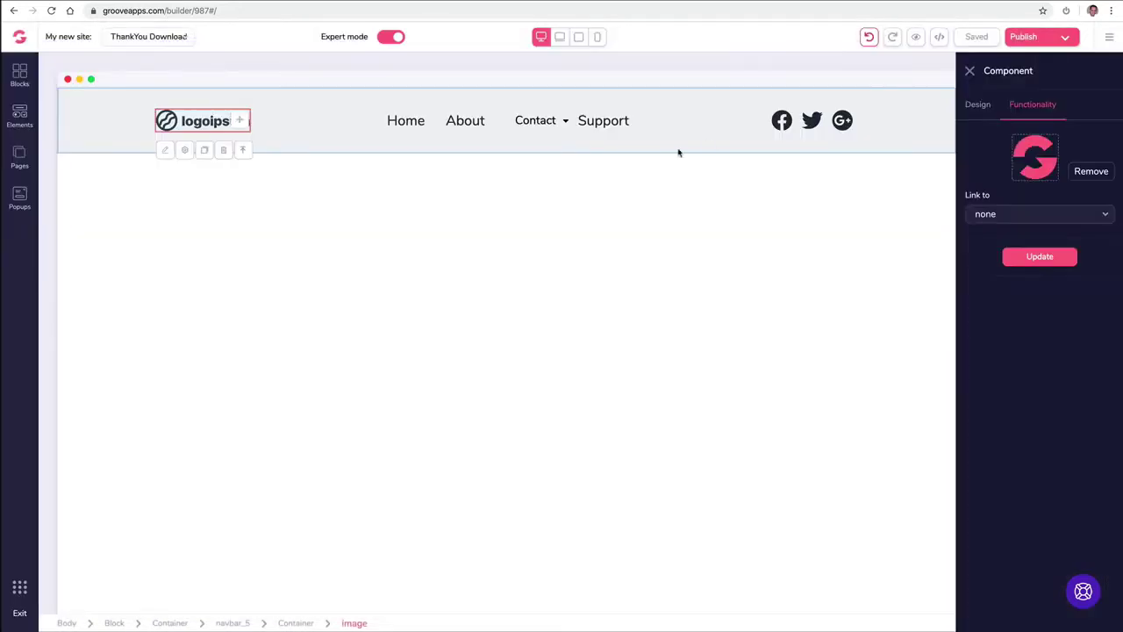
pyautogui.click(1031, 259)
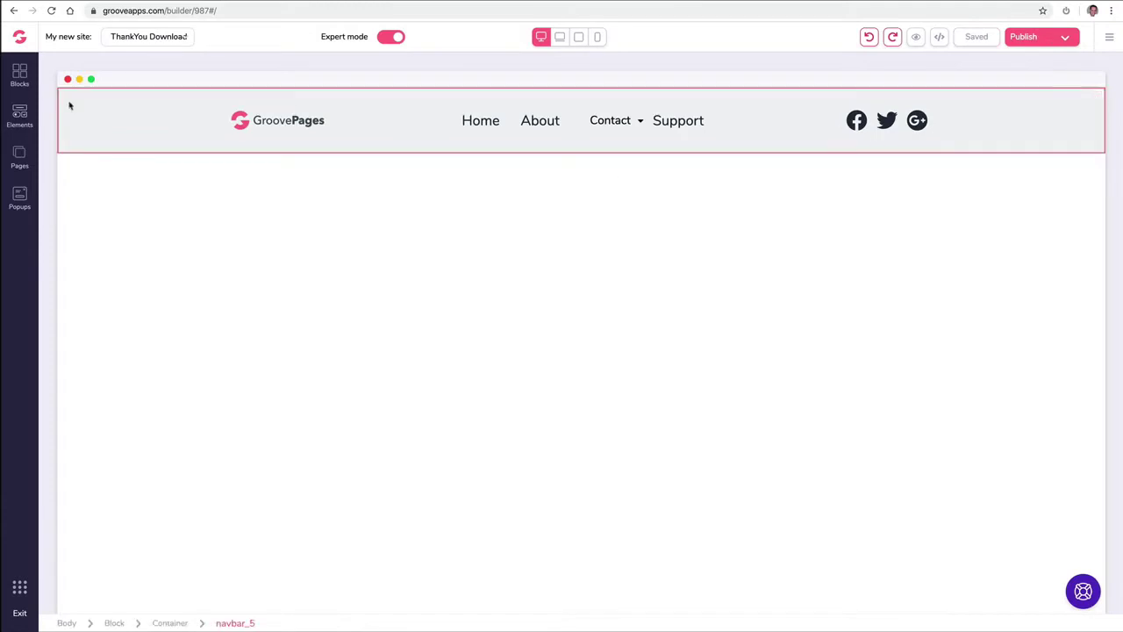
# - Set the background color of the whole navigation bar to a light pink shade
pyautogui.click(94, 111)
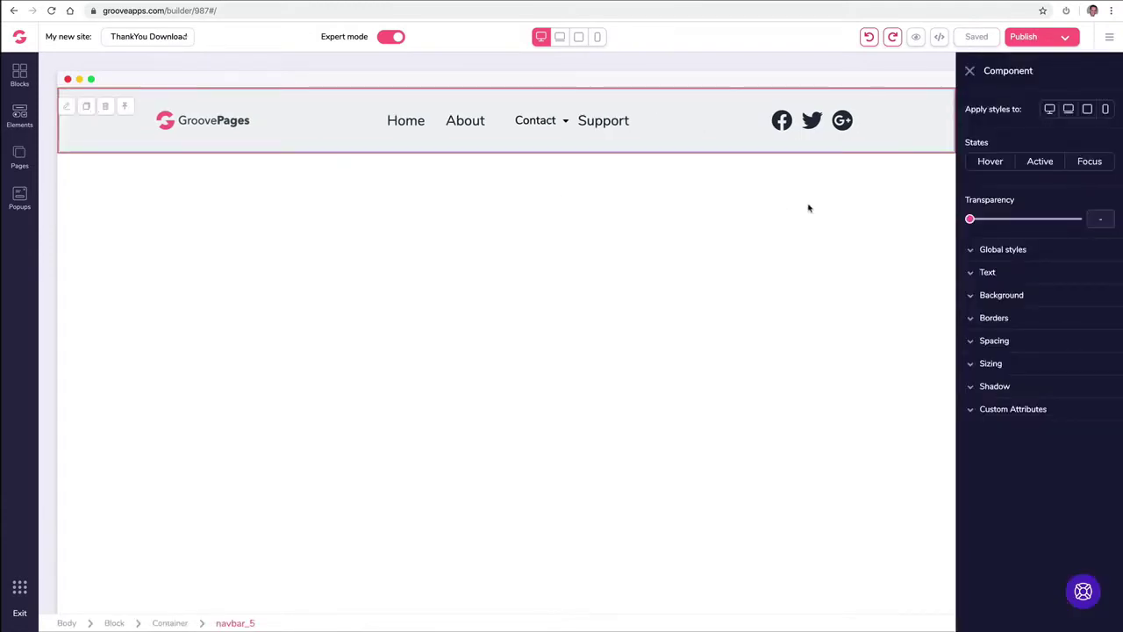
pyautogui.click(972, 298)
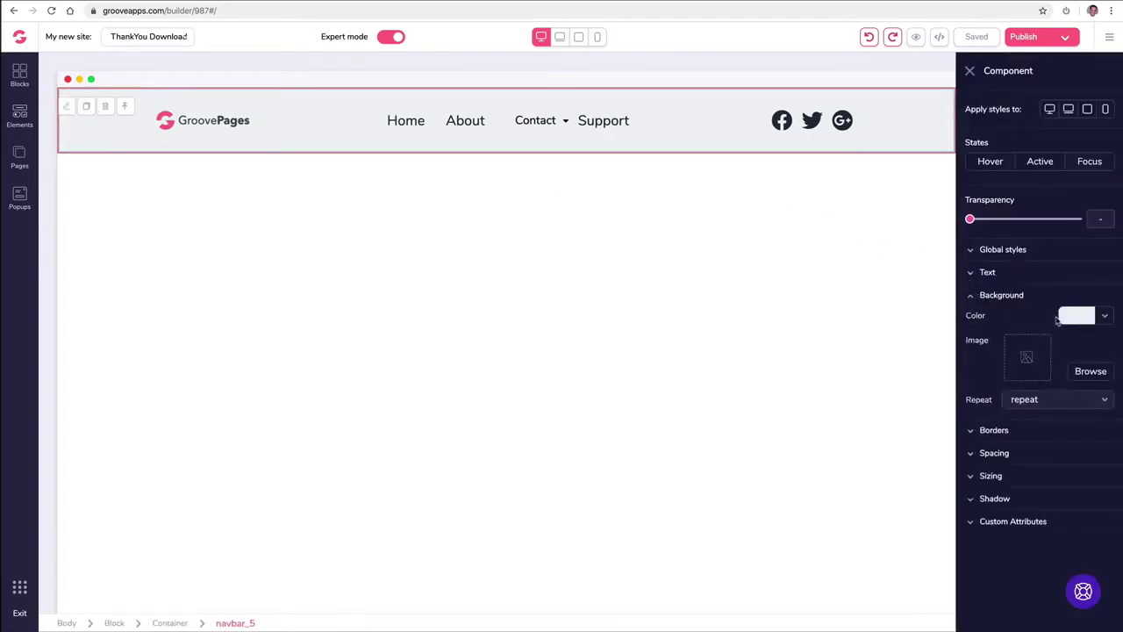
pyautogui.click(1105, 318)
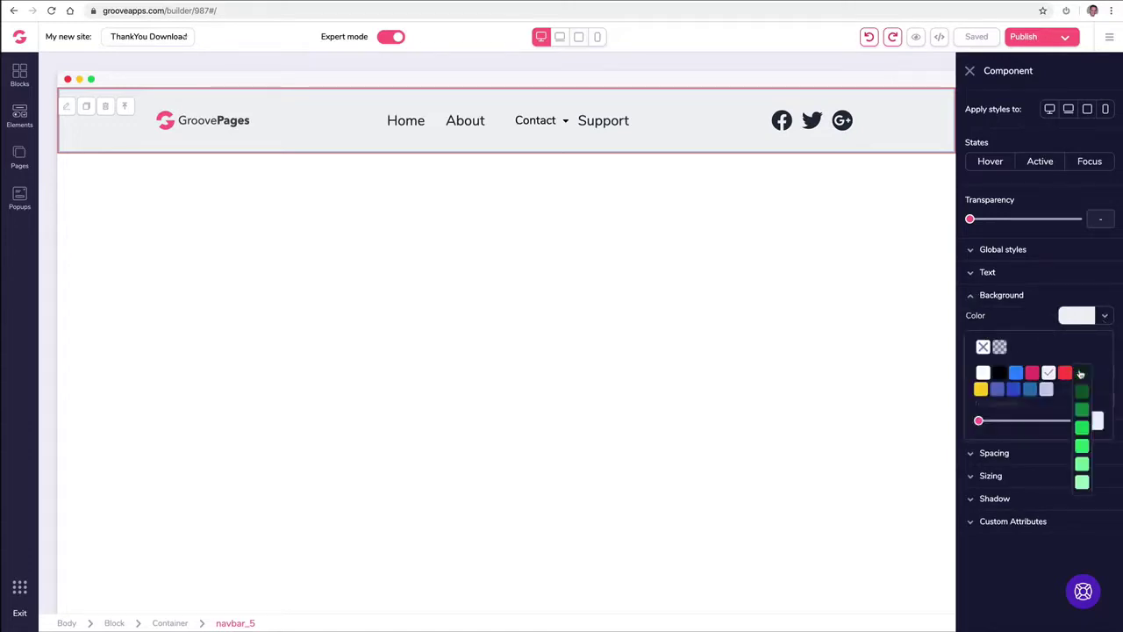
pyautogui.moveTo(1065, 373)
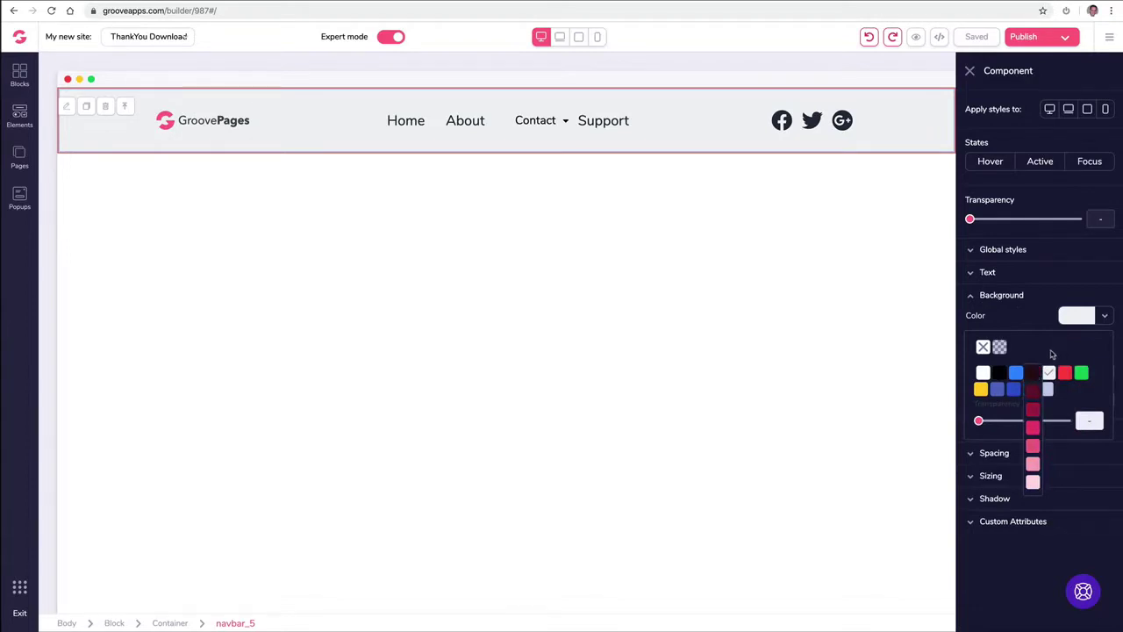
pyautogui.click(1033, 471)
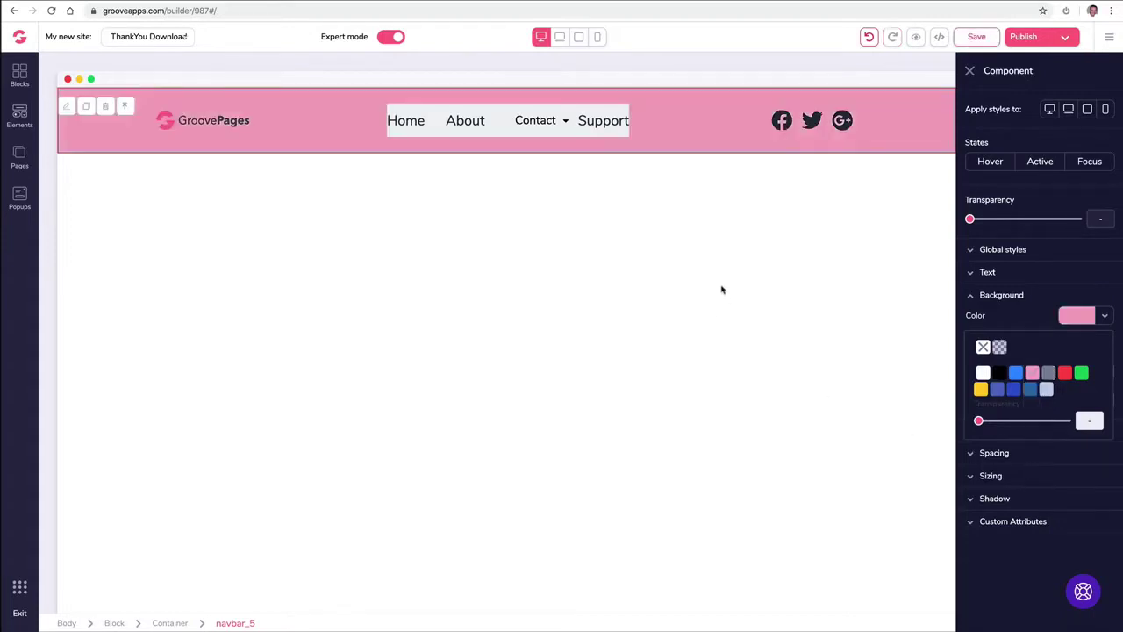
# - Give the page links menu inside the navigation bar the same light pink background as the bar
pyautogui.click(436, 116)
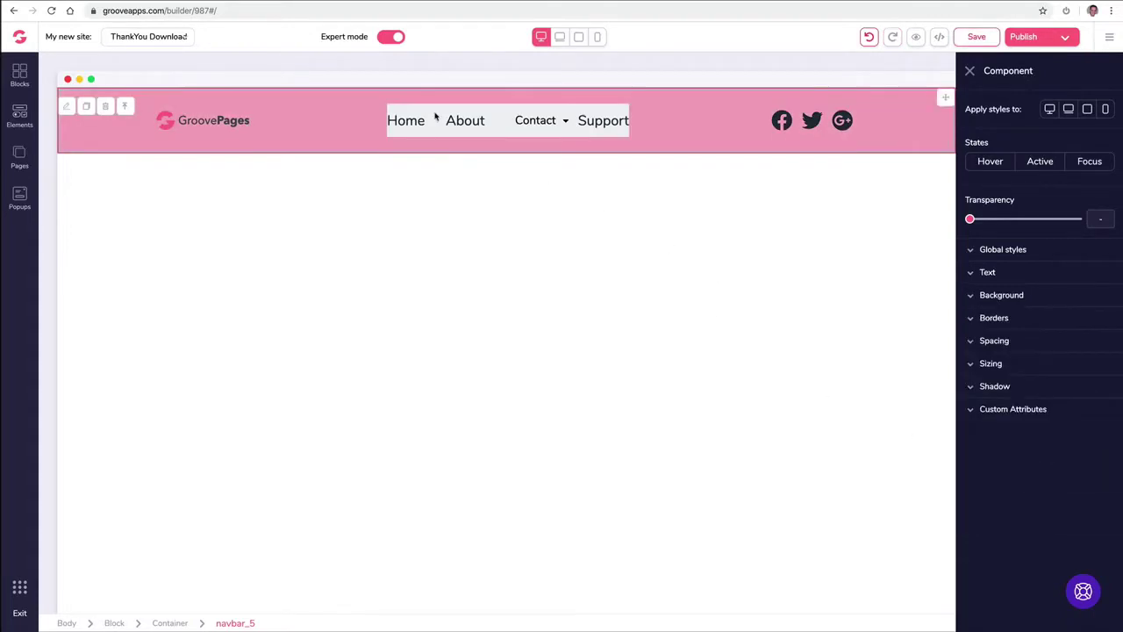
pyautogui.click(545, 119)
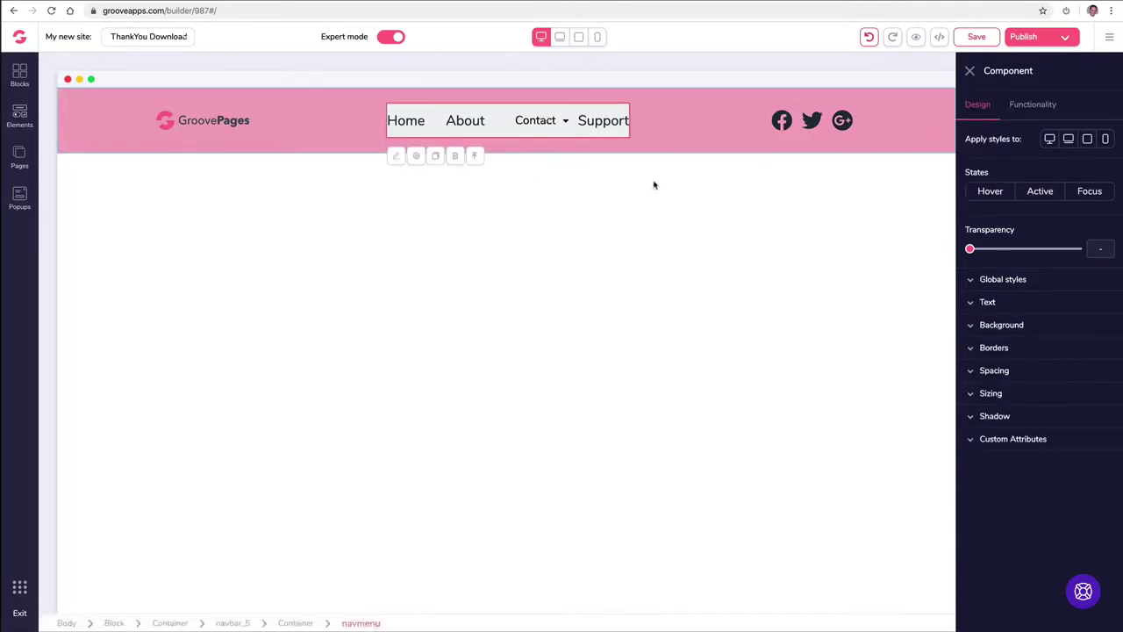
pyautogui.click(1004, 324)
pyautogui.click(1081, 345)
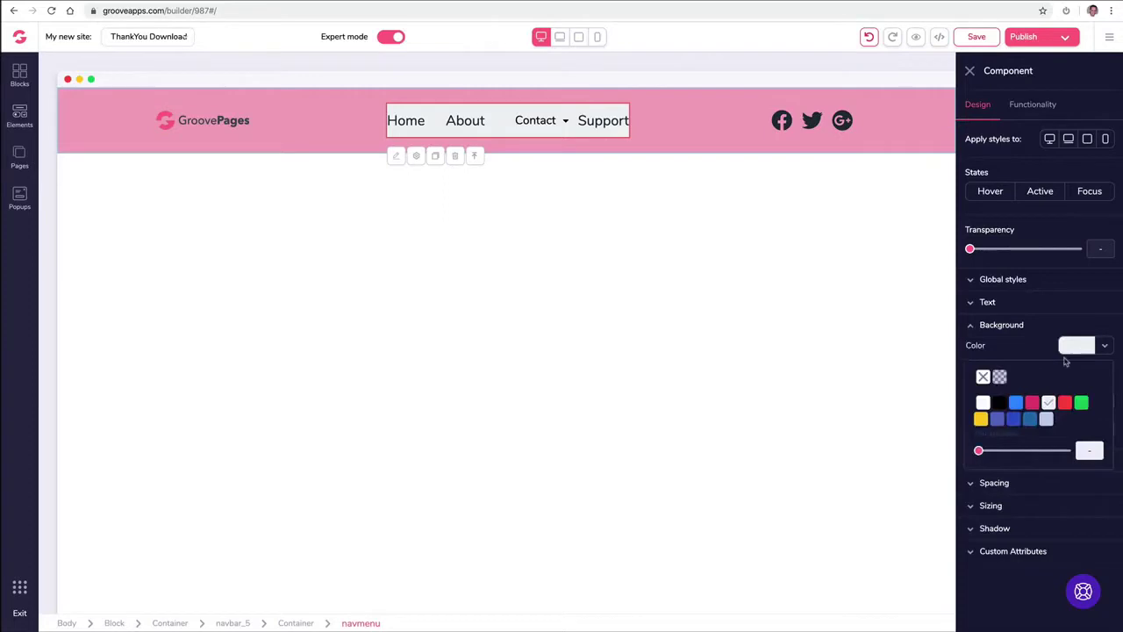
pyautogui.moveTo(1033, 405)
pyautogui.click(1037, 500)
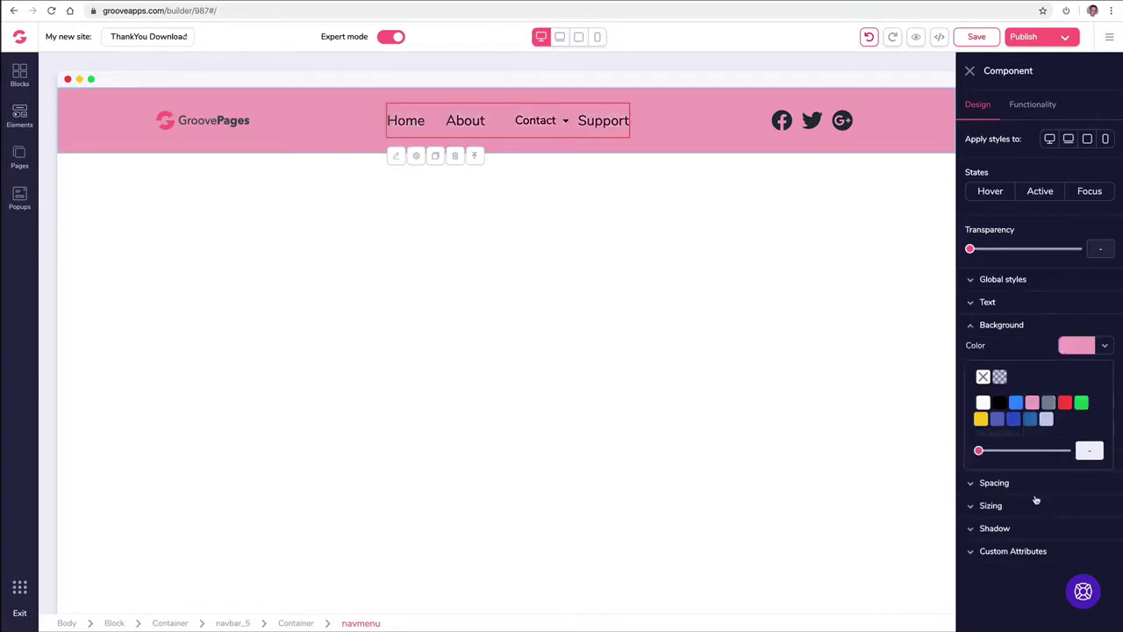
pyautogui.click(970, 71)
# - Undo the pink background changes on the links menu and the navigation bar
pyautogui.click(867, 36)
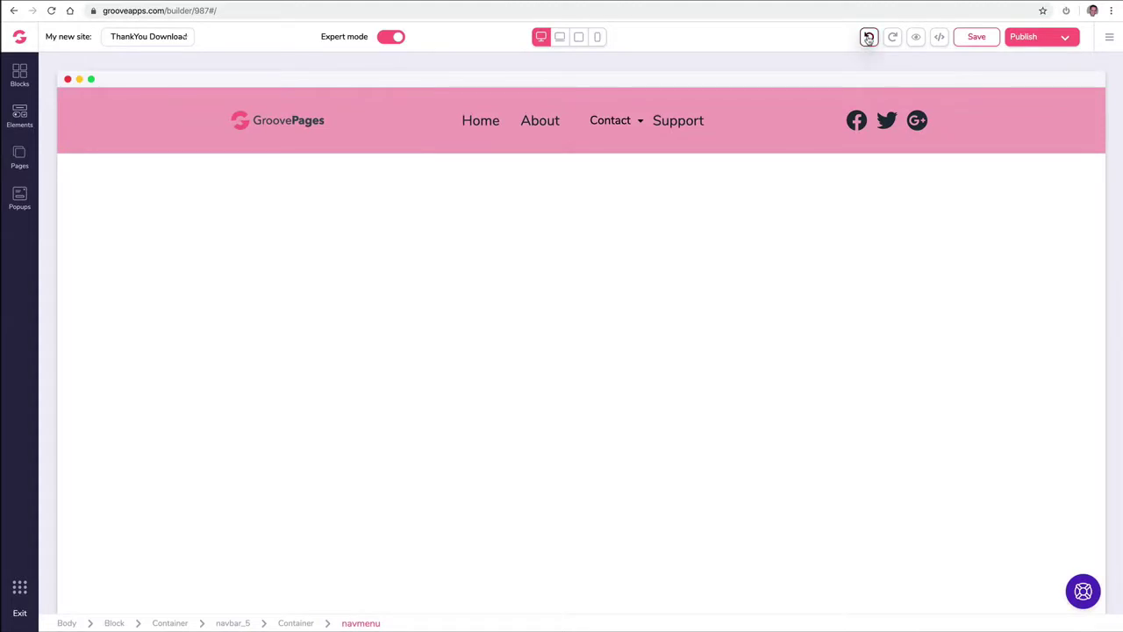
pyautogui.click(868, 37)
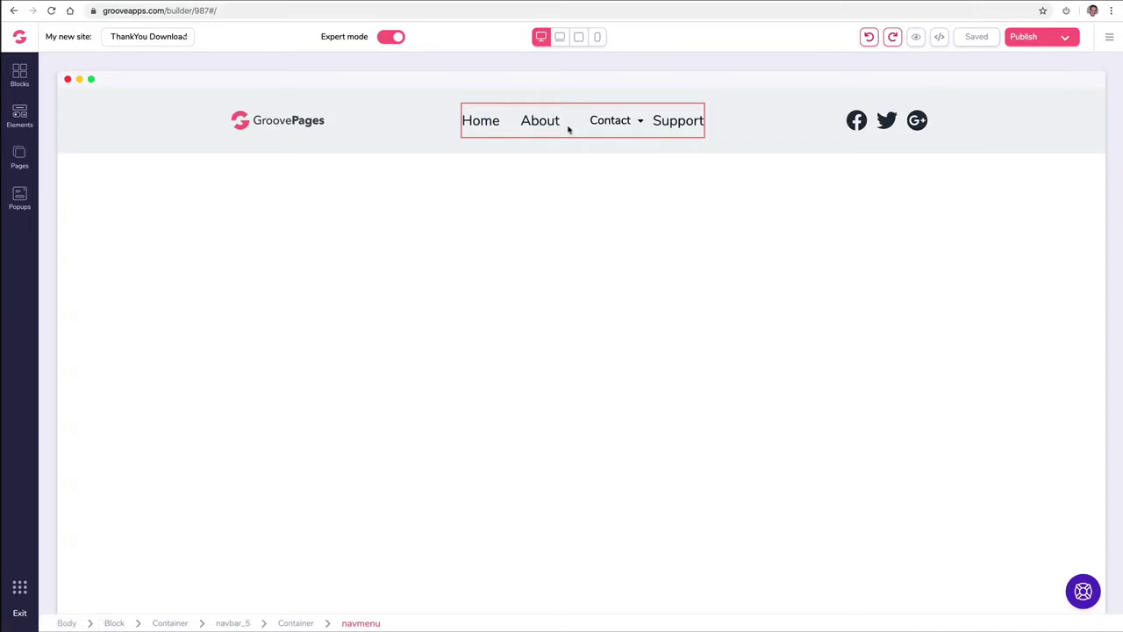
pyautogui.click(596, 130)
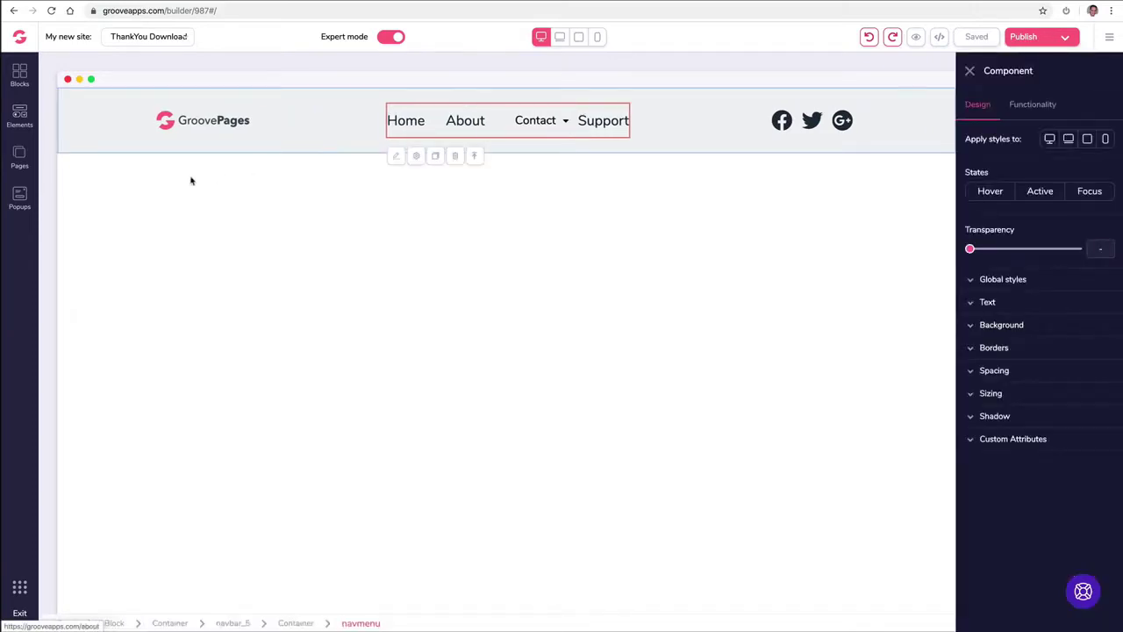
# - Delete the Support page from the primary navigation and close the page list
pyautogui.click(20, 156)
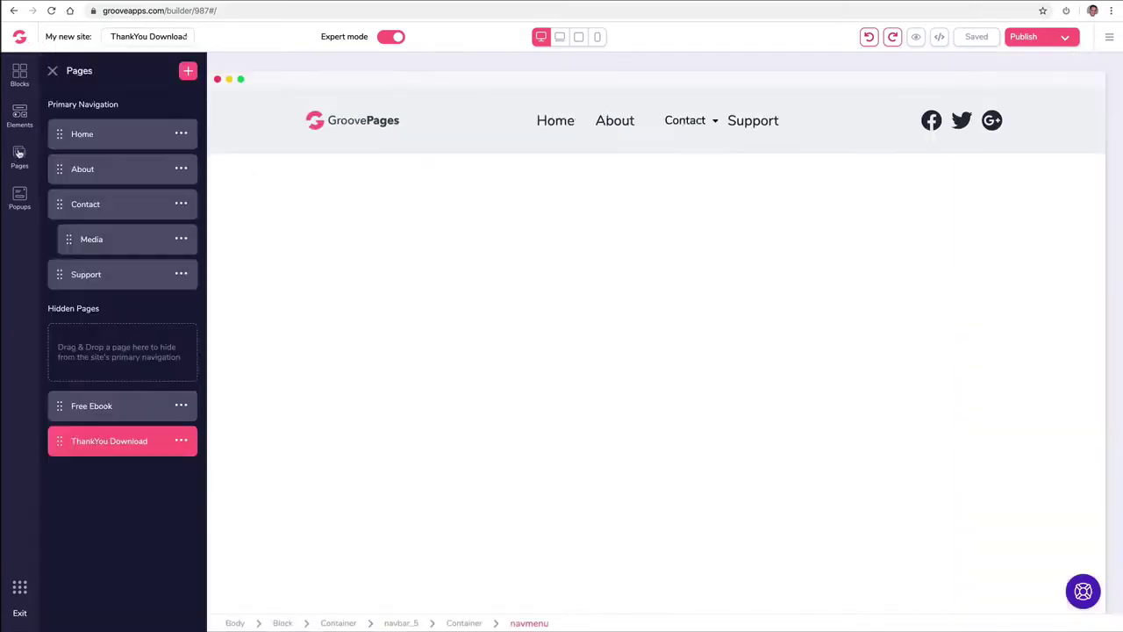
pyautogui.click(181, 274)
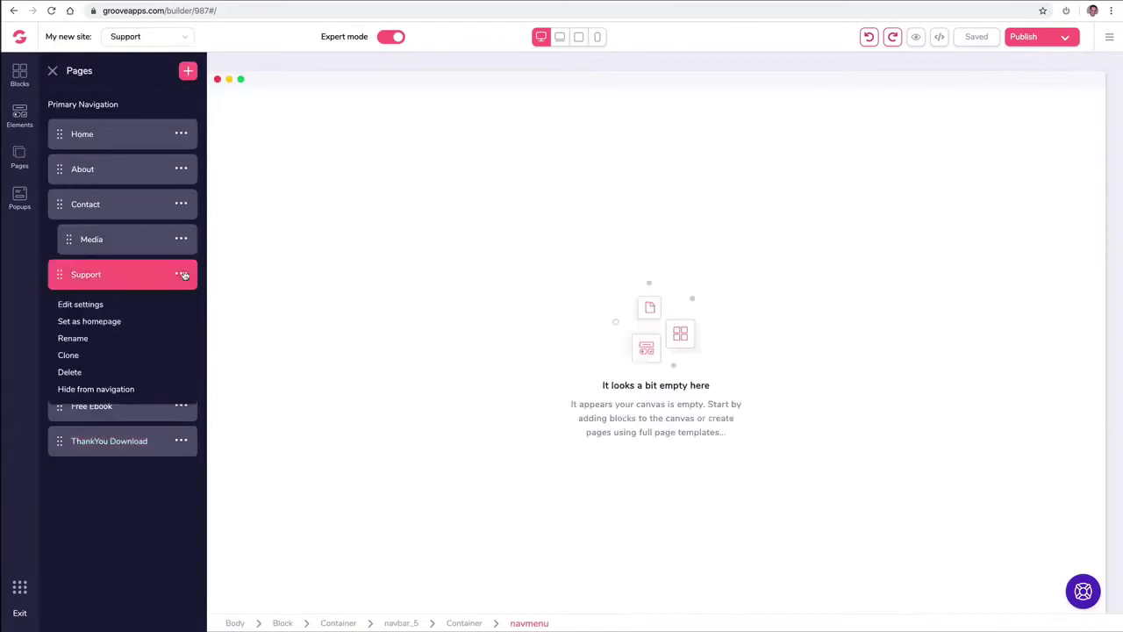
pyautogui.click(73, 373)
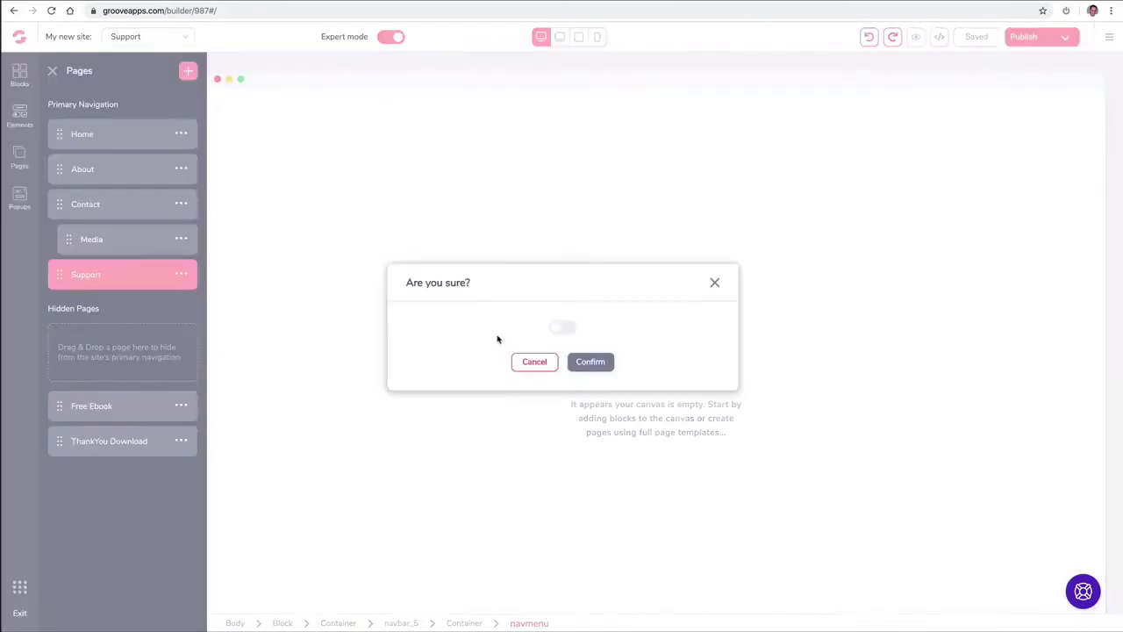
pyautogui.click(567, 330)
pyautogui.click(591, 362)
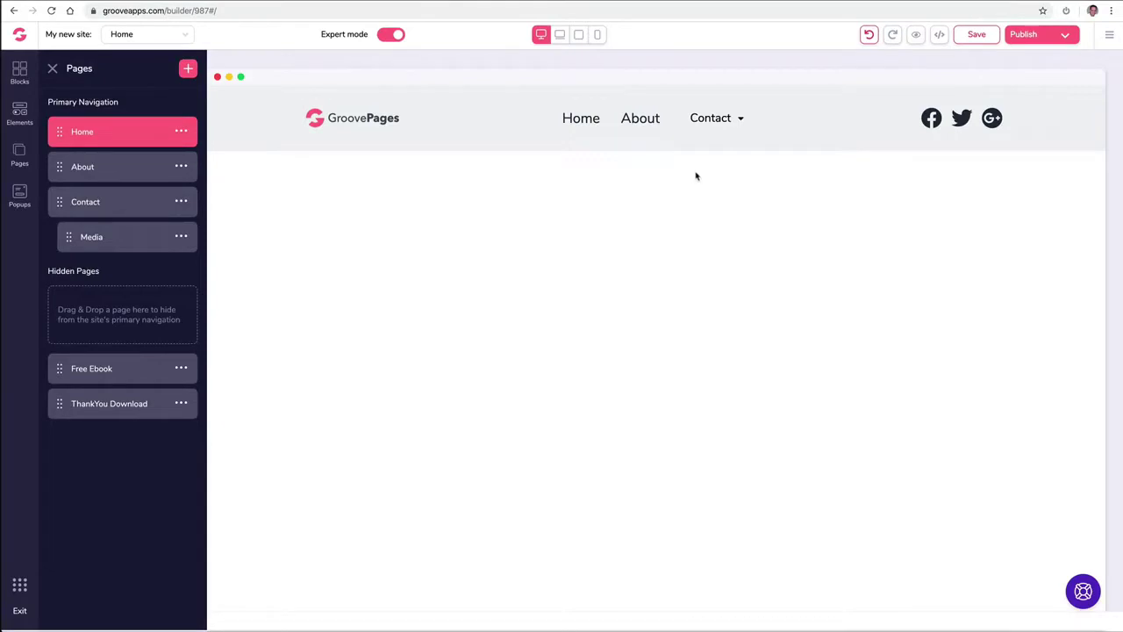
pyautogui.click(54, 69)
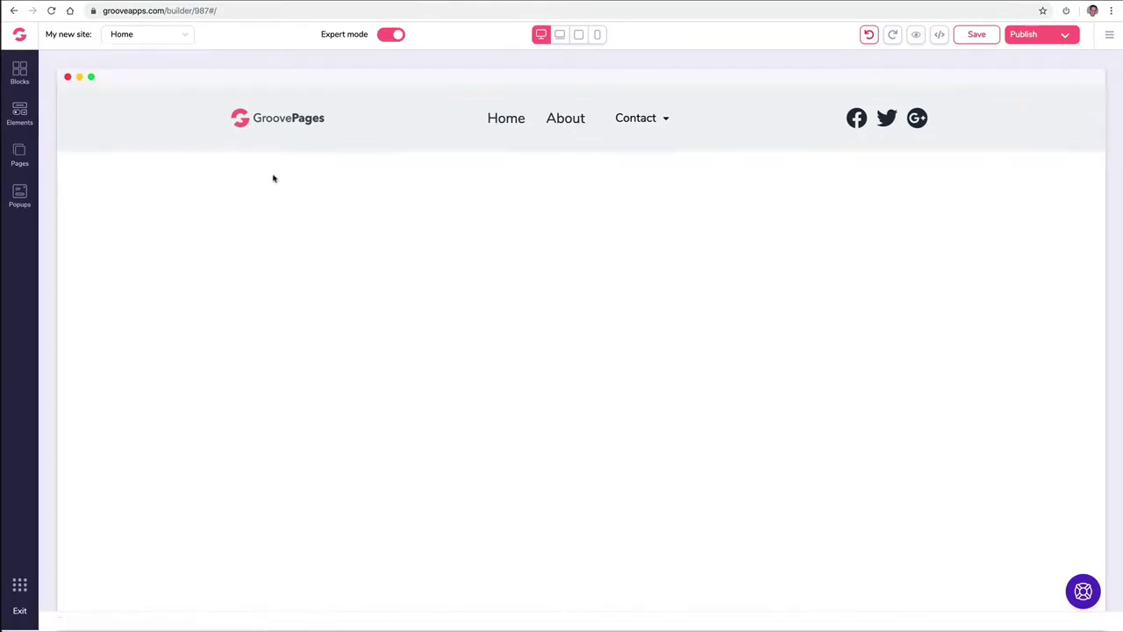
# - Add one external link to the navigation bar's page links menu on the Home page
pyautogui.click(572, 127)
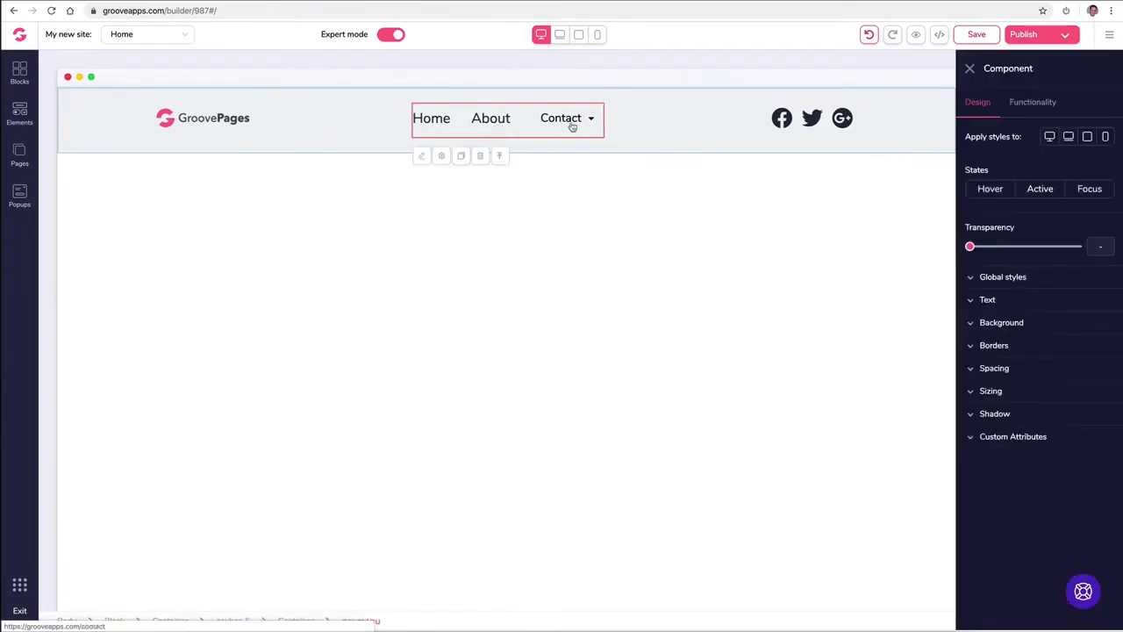
pyautogui.click(1034, 104)
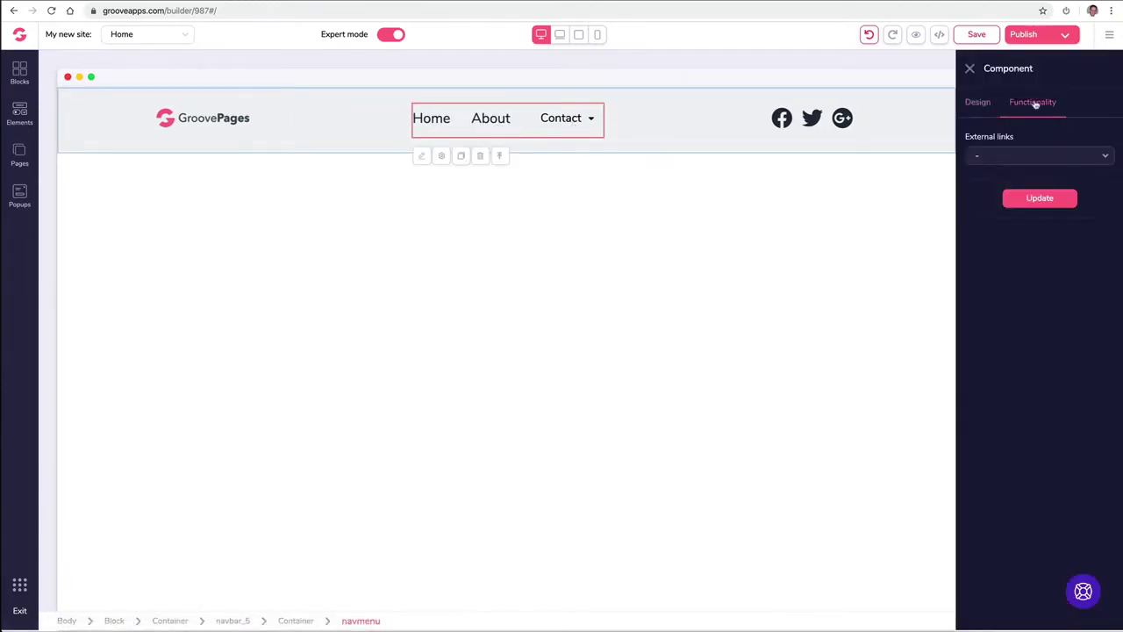
pyautogui.click(1009, 158)
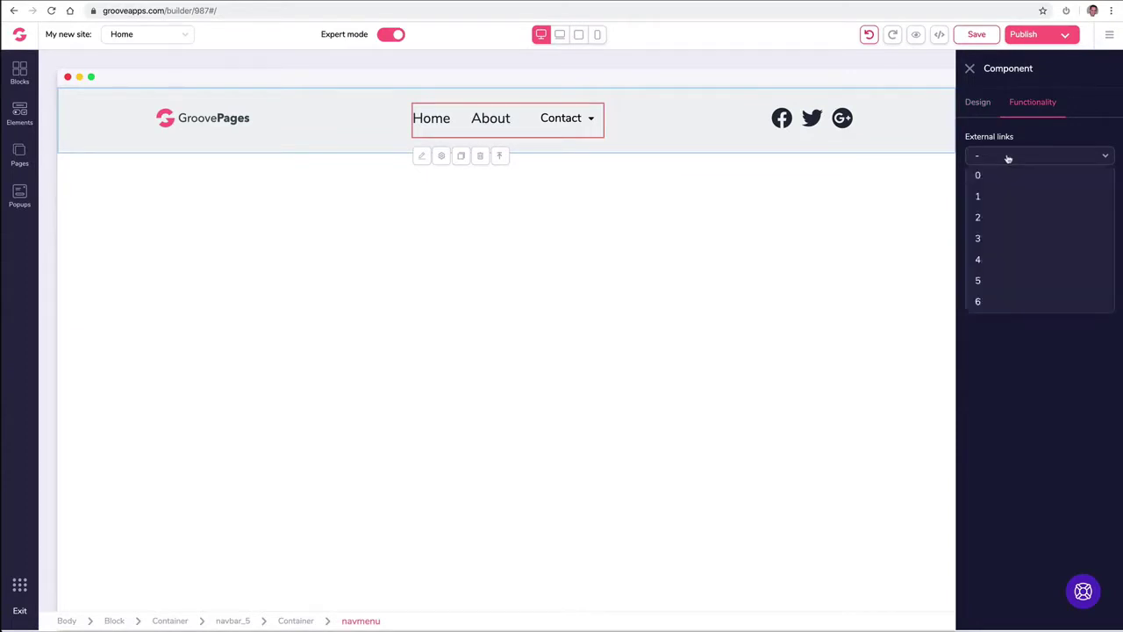
pyautogui.click(997, 218)
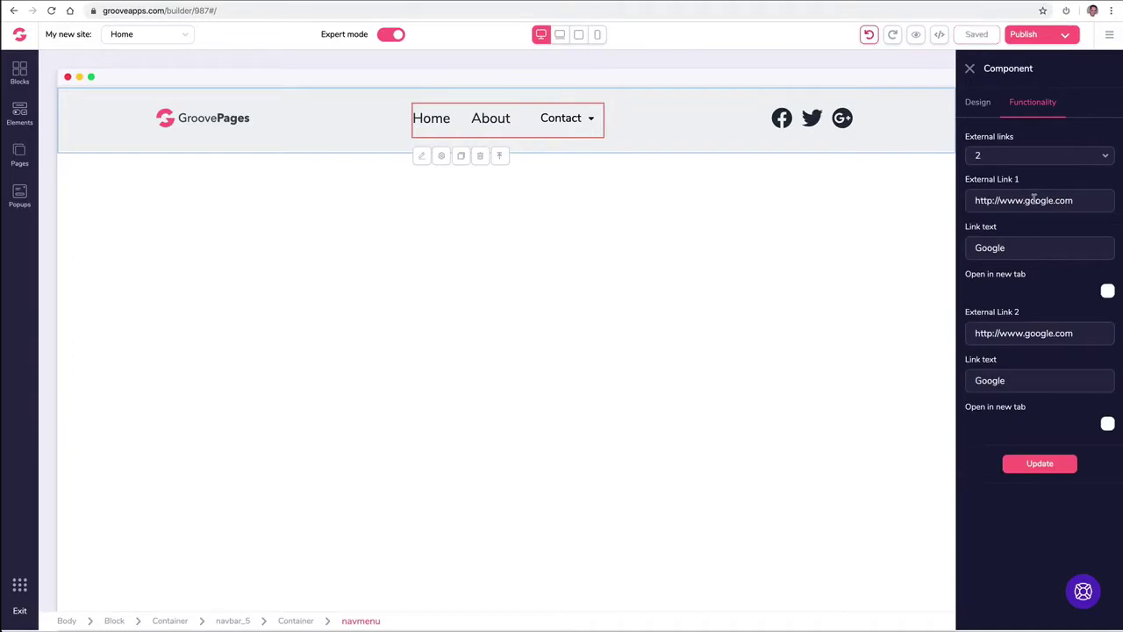
pyautogui.click(998, 160)
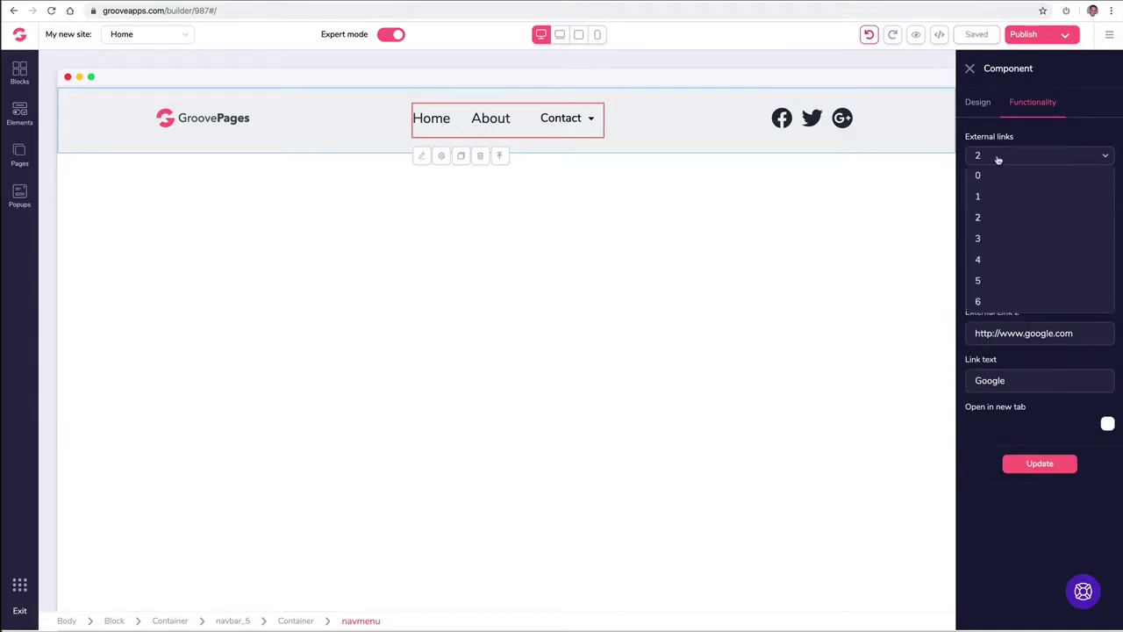
pyautogui.click(992, 197)
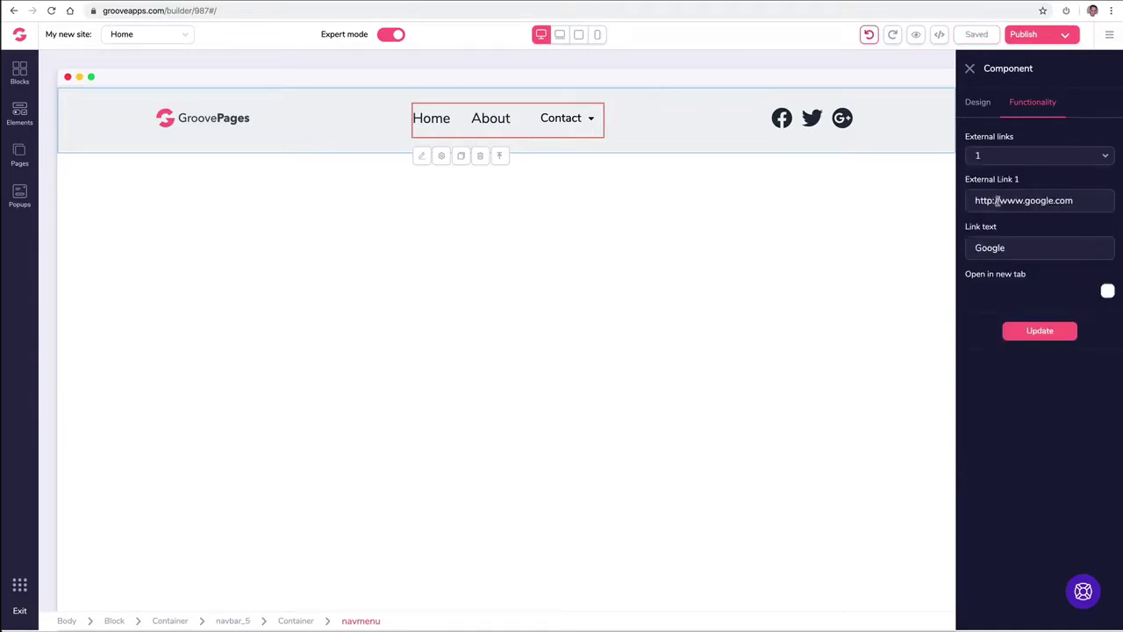
pyautogui.tripleClick(997, 200)
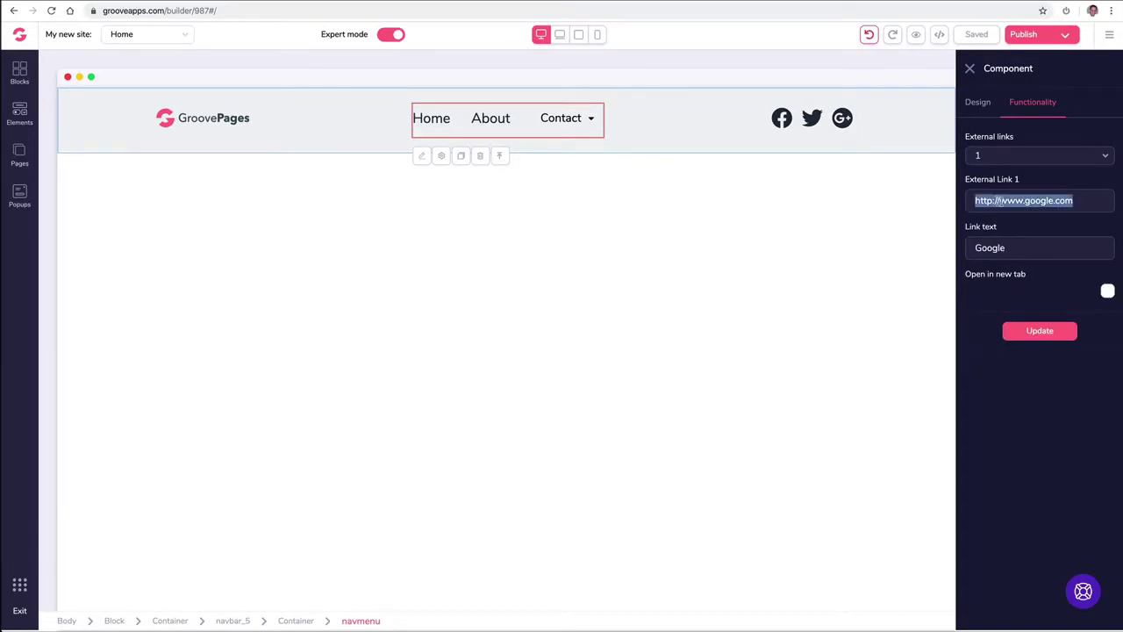
pyautogui.write('https://support.groovekart.com/hc/en-us')
pyautogui.doubleClick(1007, 247)
pyautogui.write('Suppor')
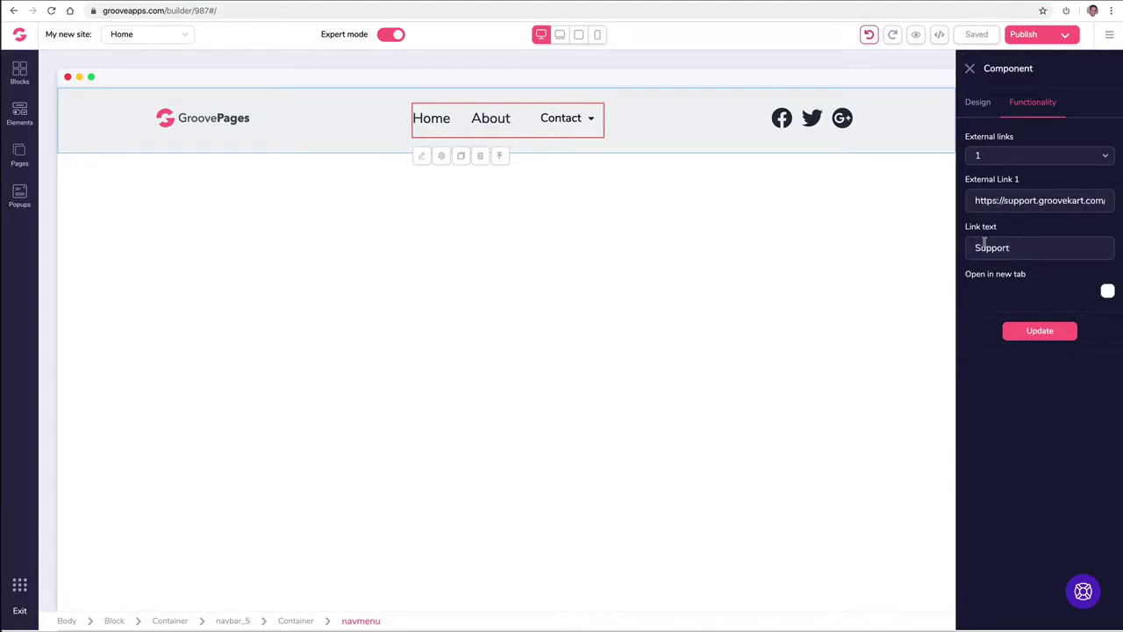
pyautogui.click(1108, 291)
pyautogui.click(1037, 337)
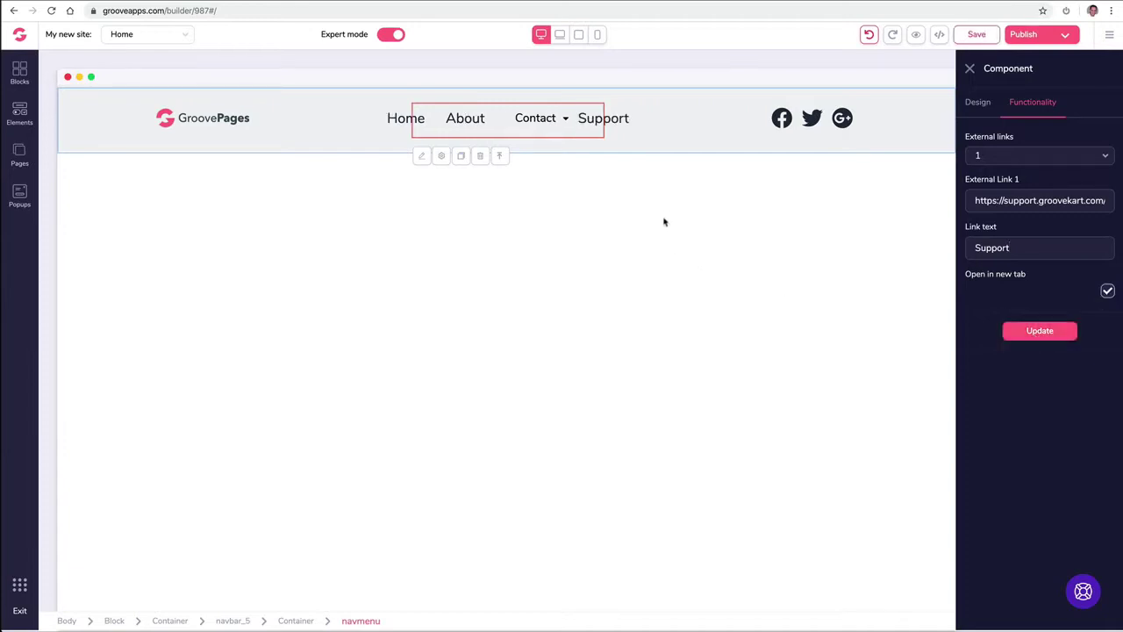
# - Review the design and functionality settings of the navigation bar's page links menu, including text, custom attributes and external links
pyautogui.click(970, 68)
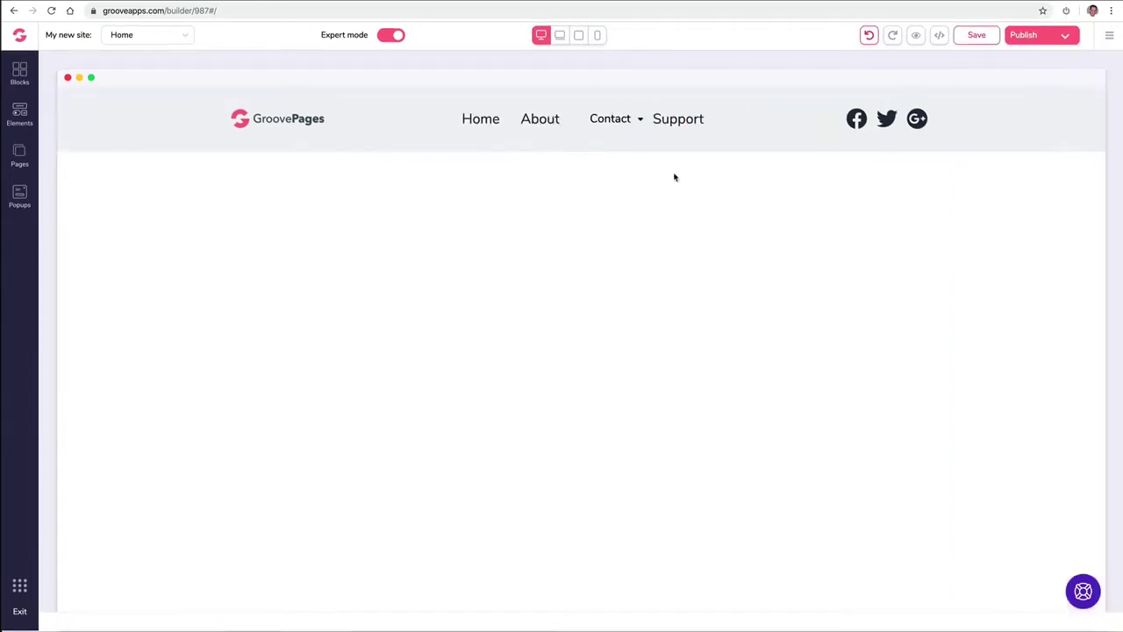
pyautogui.click(614, 126)
pyautogui.click(480, 129)
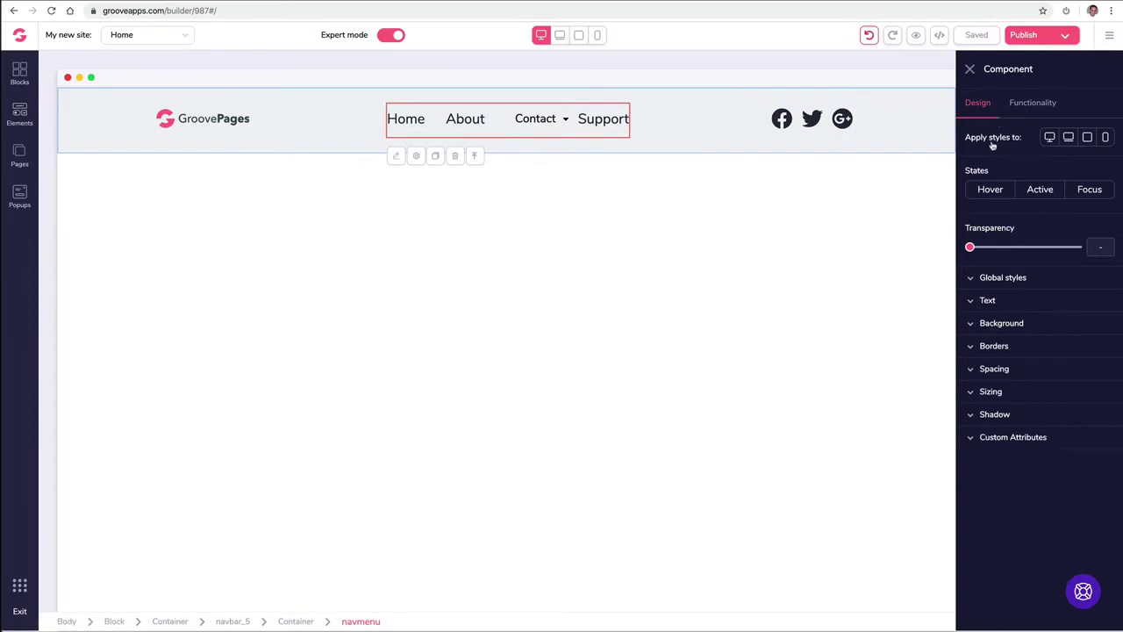
pyautogui.click(982, 301)
pyautogui.click(983, 301)
pyautogui.click(1002, 439)
pyautogui.click(1002, 444)
pyautogui.click(1017, 108)
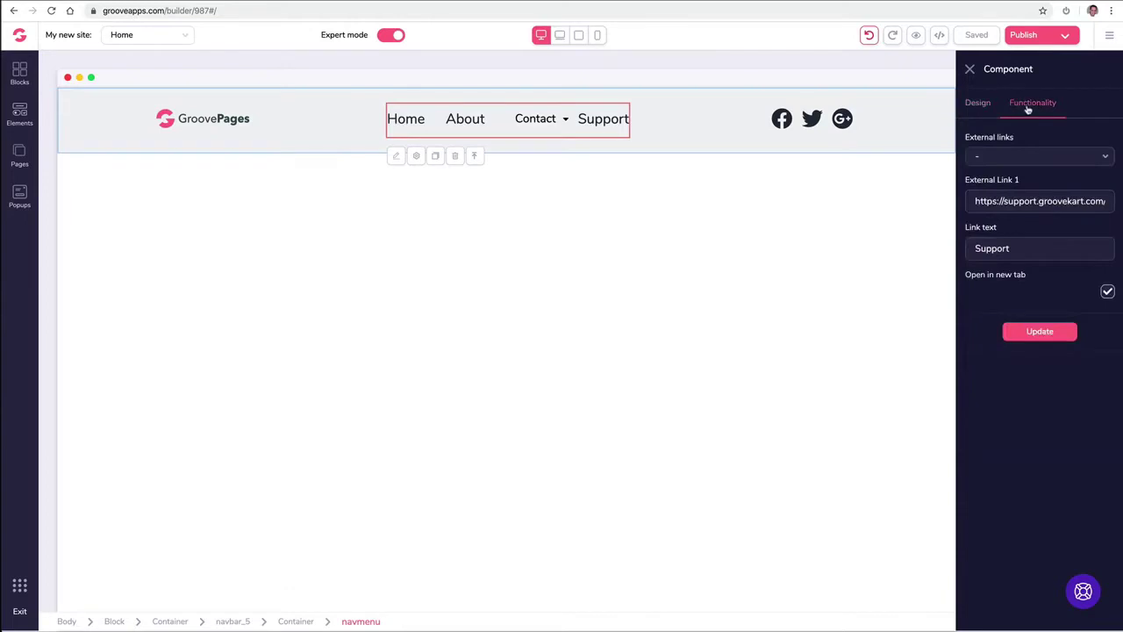
pyautogui.click(976, 107)
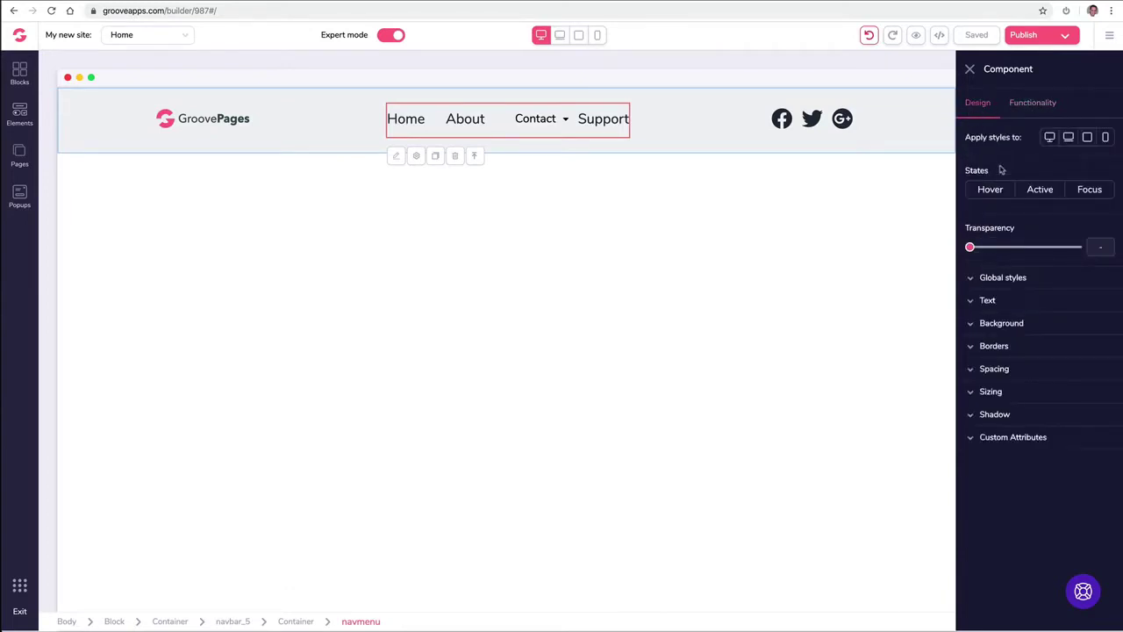
pyautogui.click(1023, 107)
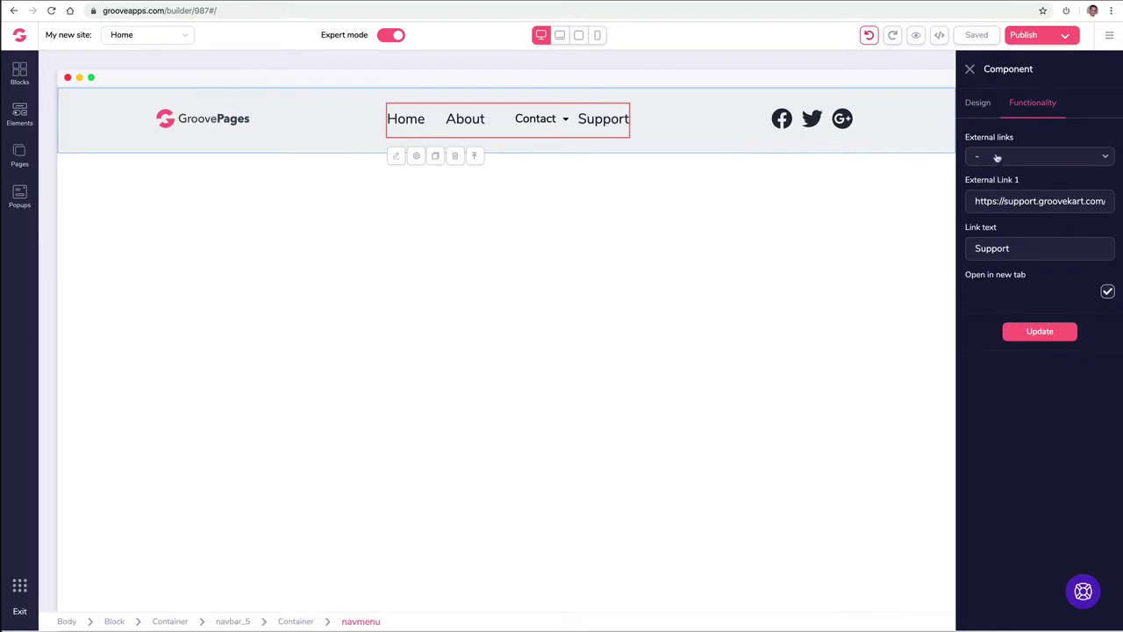
pyautogui.click(970, 70)
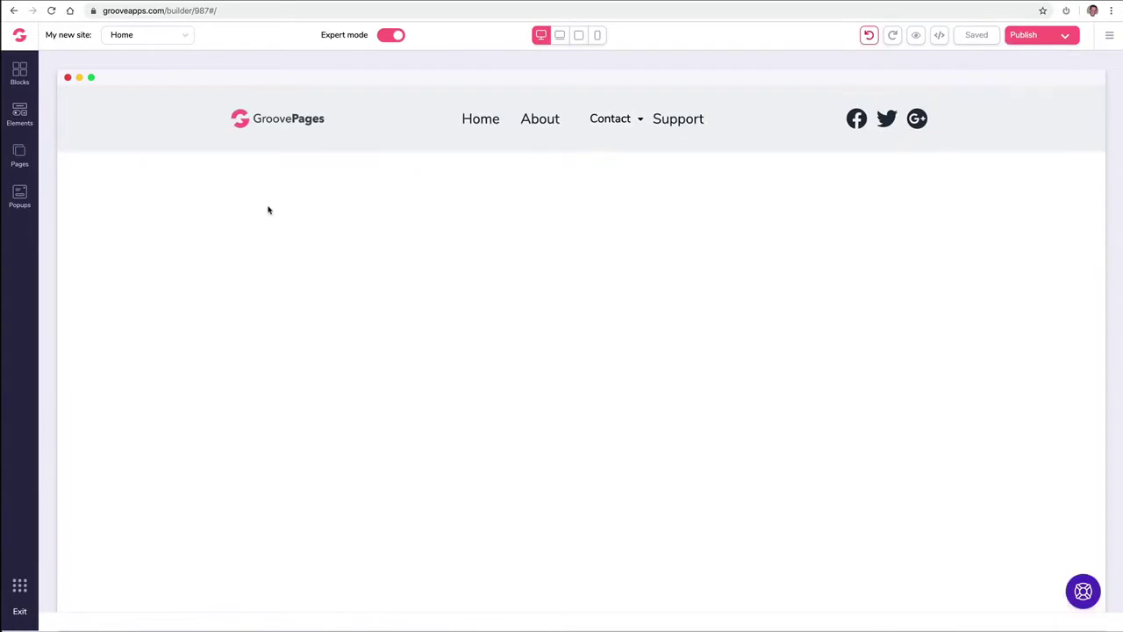
# - Look through the wireframe countdown blocks available for the Home page
pyautogui.click(115, 150)
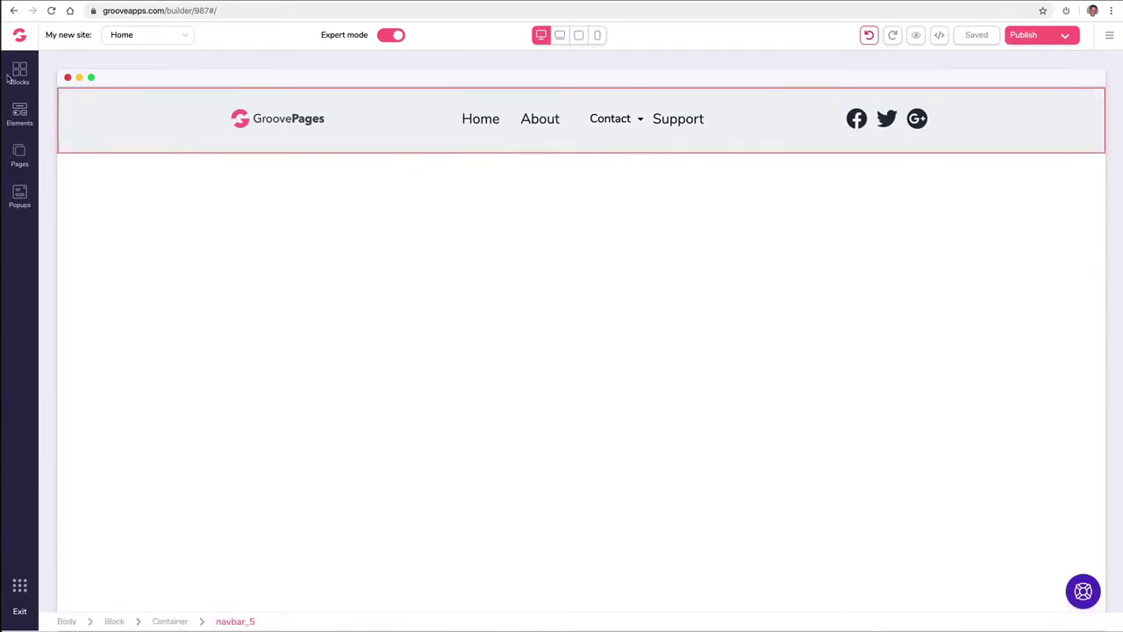
pyautogui.click(19, 72)
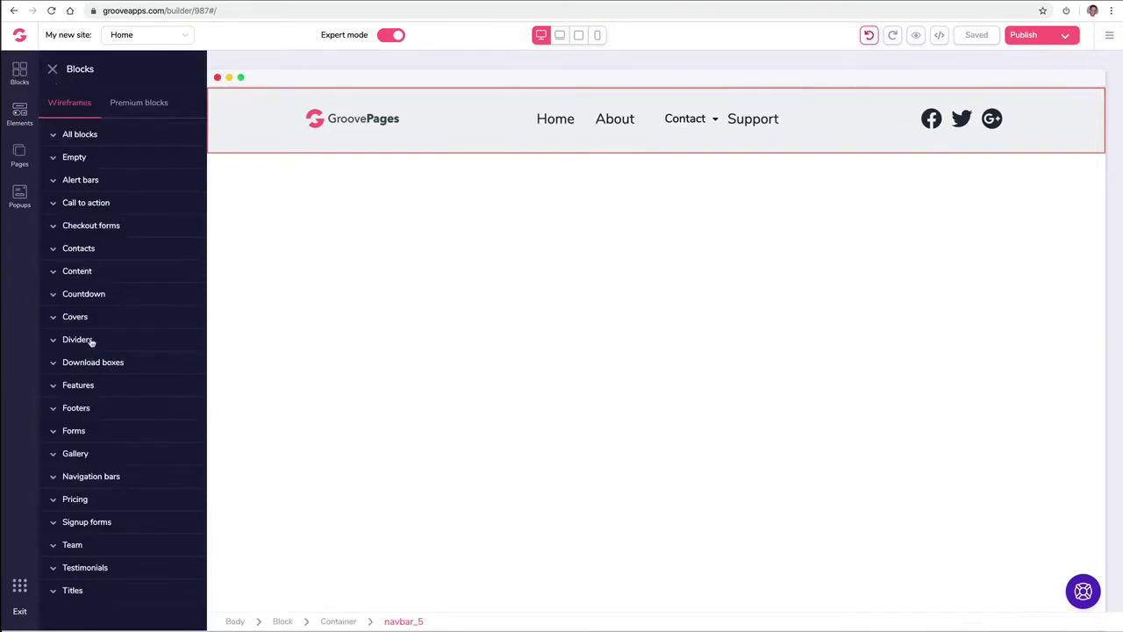
pyautogui.click(83, 294)
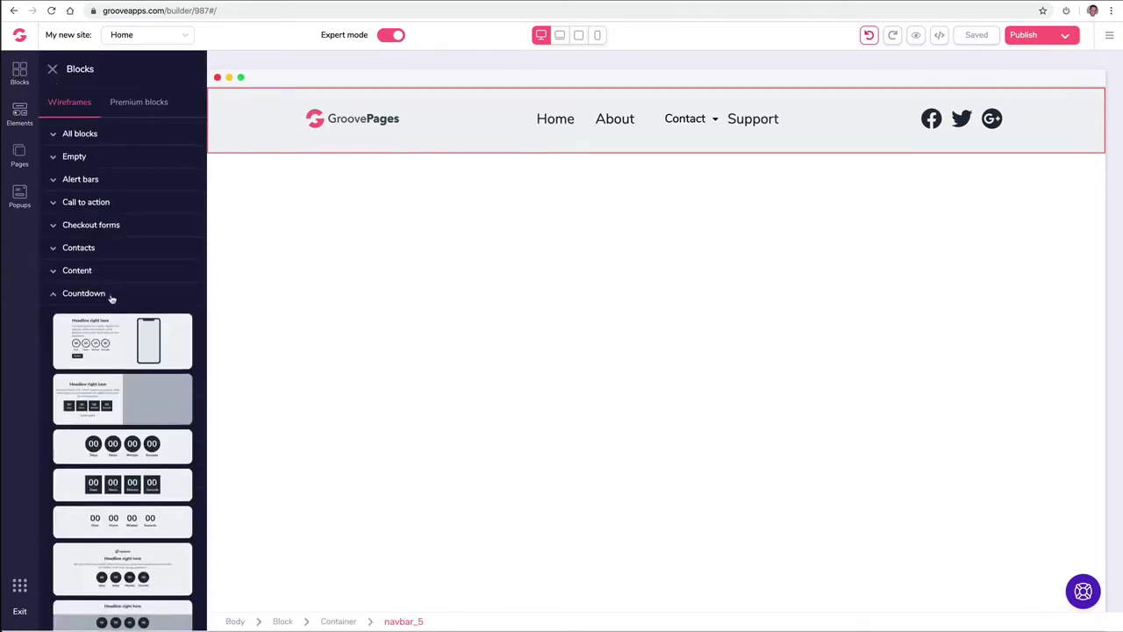
pyautogui.scroll(-3, 112, 295)
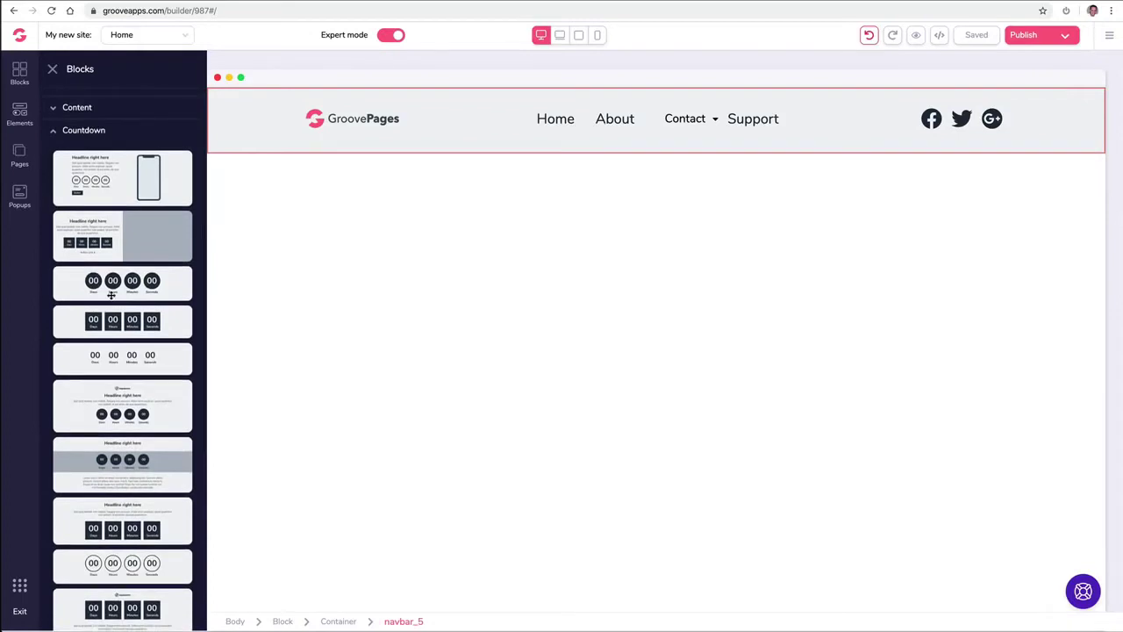
pyautogui.scroll(3, 111, 295)
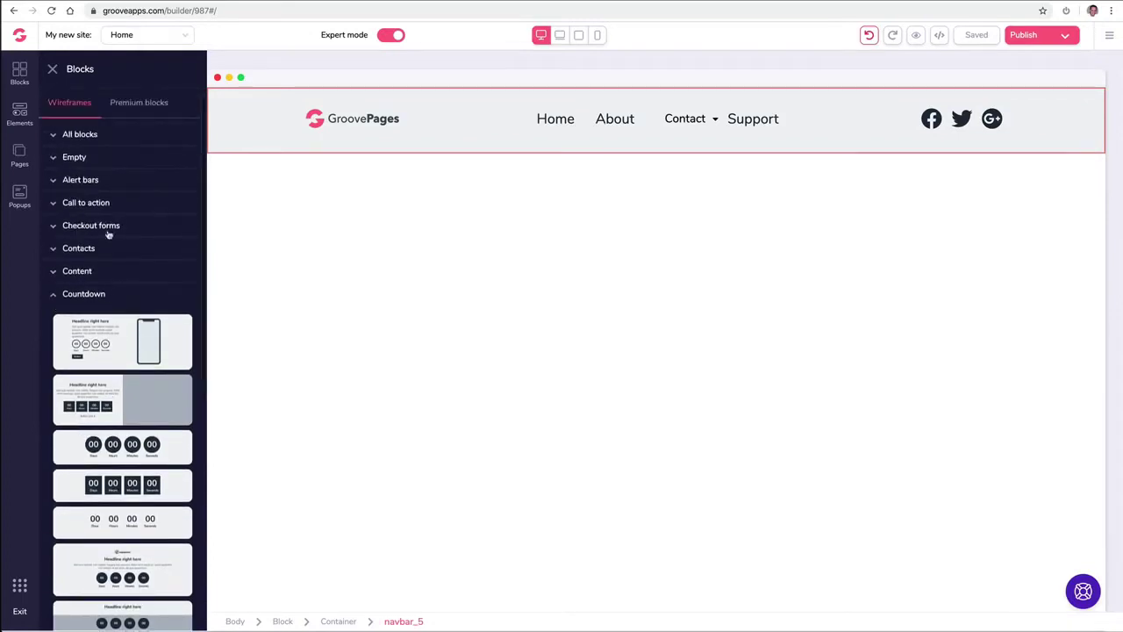
pyautogui.click(56, 295)
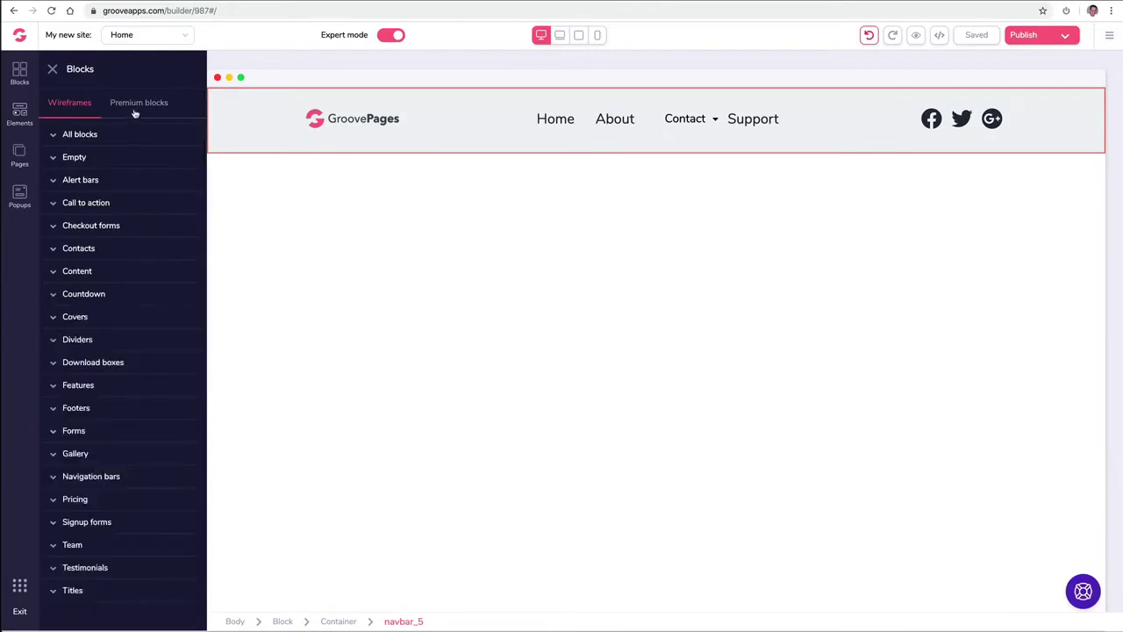
# - Add the premium blue-purple alert bar with a countdown timer above the navigation bar
pyautogui.click(134, 107)
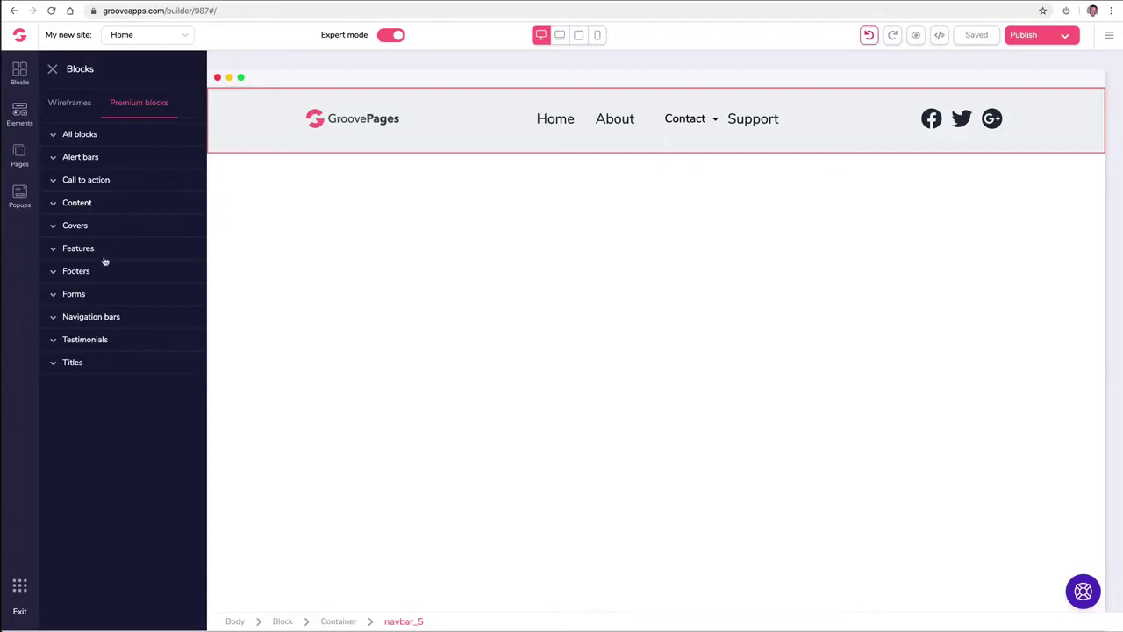
pyautogui.click(107, 159)
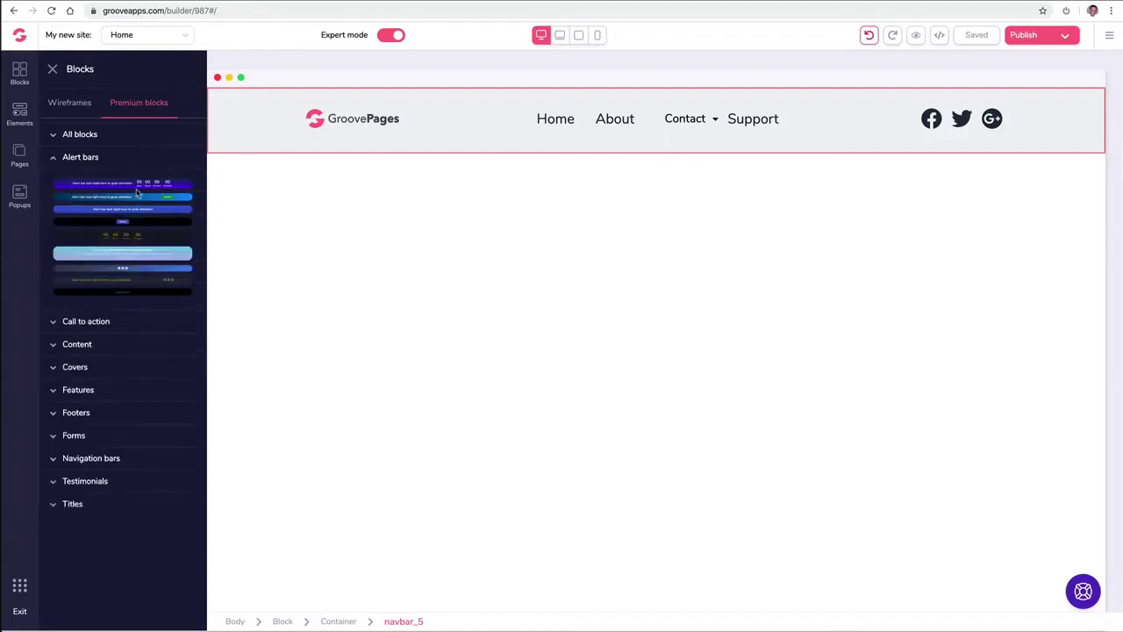
pyautogui.moveTo(135, 183); pyautogui.dragTo(536, 93)
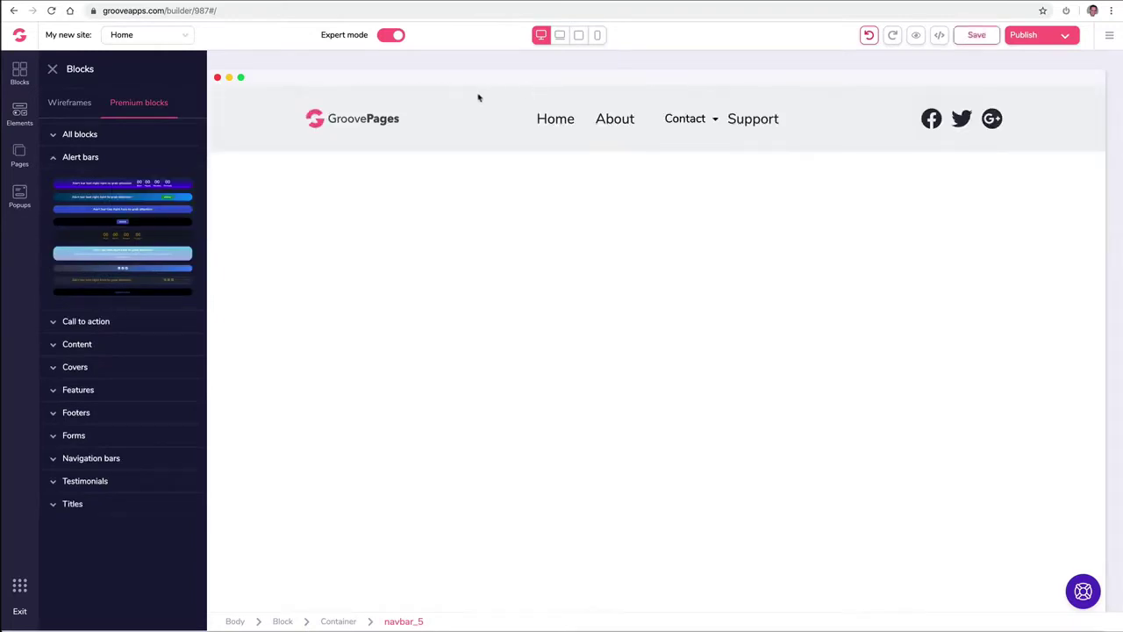
pyautogui.moveTo(278, 146); pyautogui.dragTo(547, 97)
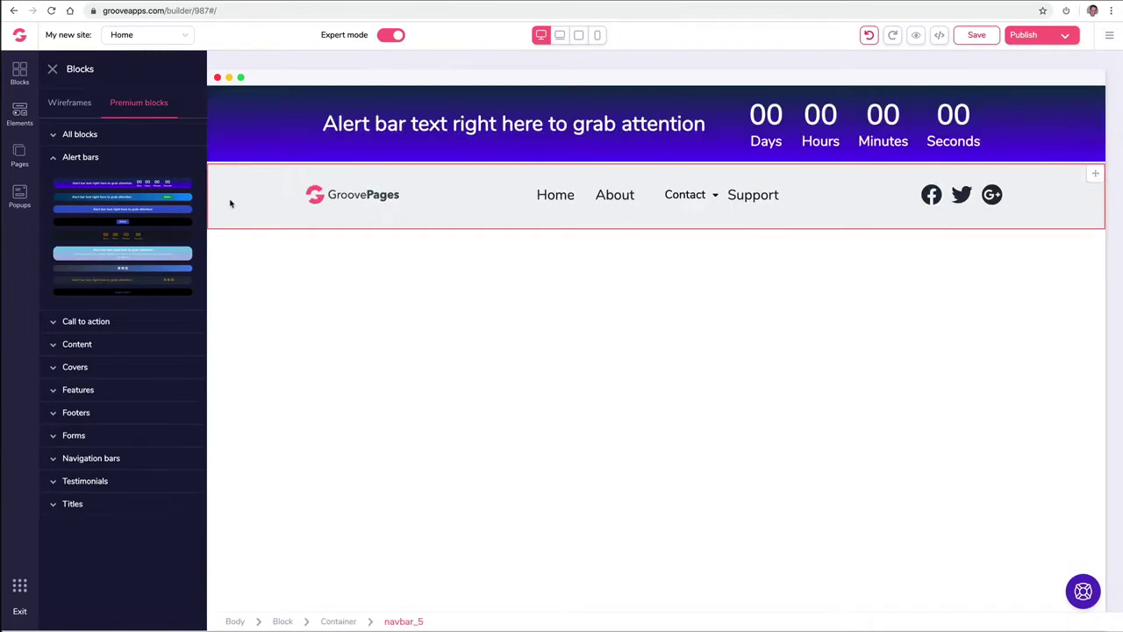
# - Add the premium cover block with the code-screen background and white headline box directly below the navigation bar
pyautogui.click(132, 105)
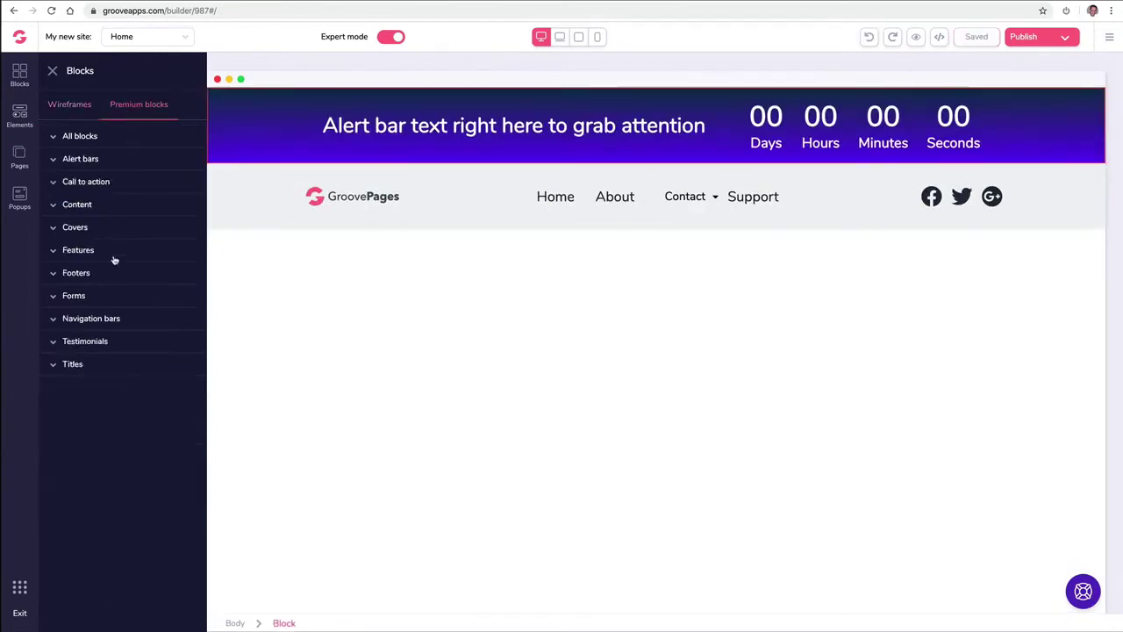
pyautogui.click(92, 230)
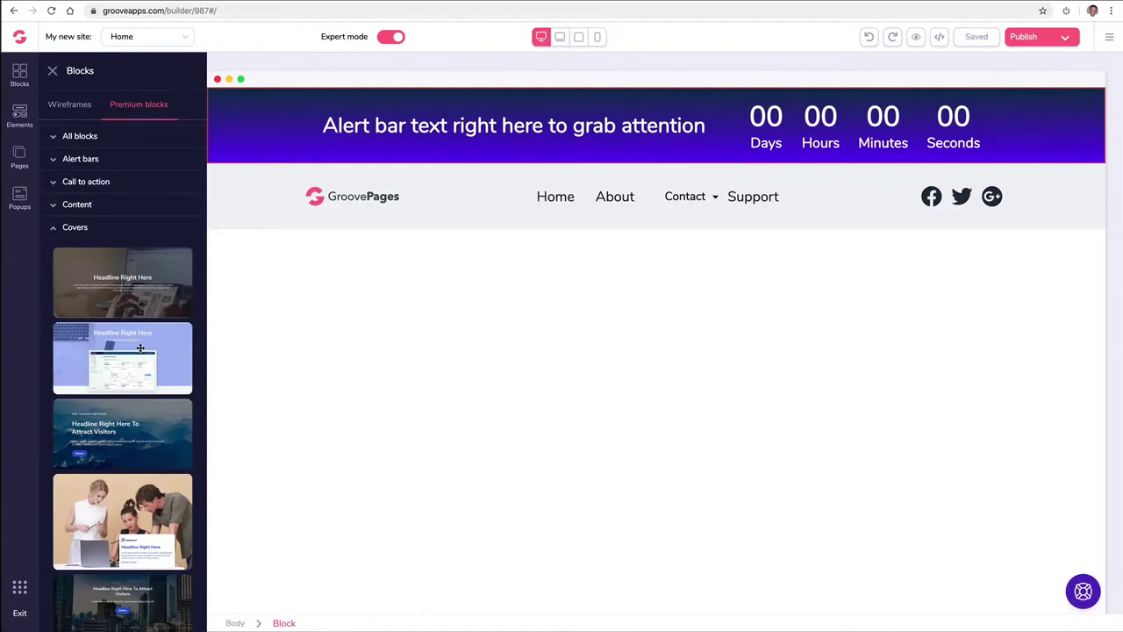
pyautogui.scroll(-5, 141, 348)
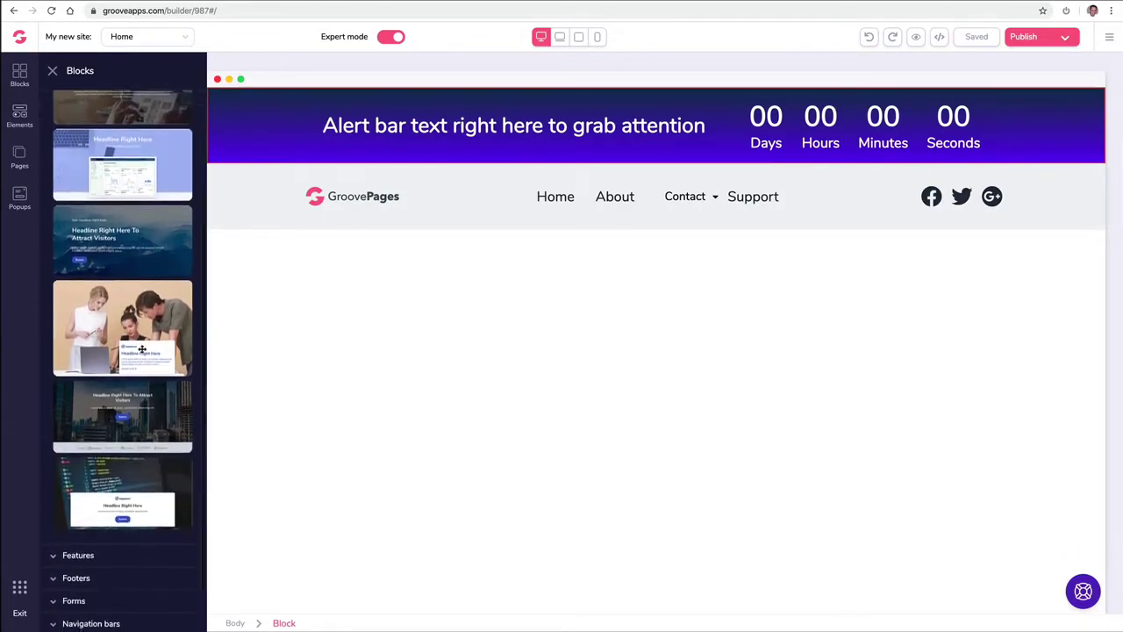
pyautogui.moveTo(128, 458); pyautogui.dragTo(501, 231)
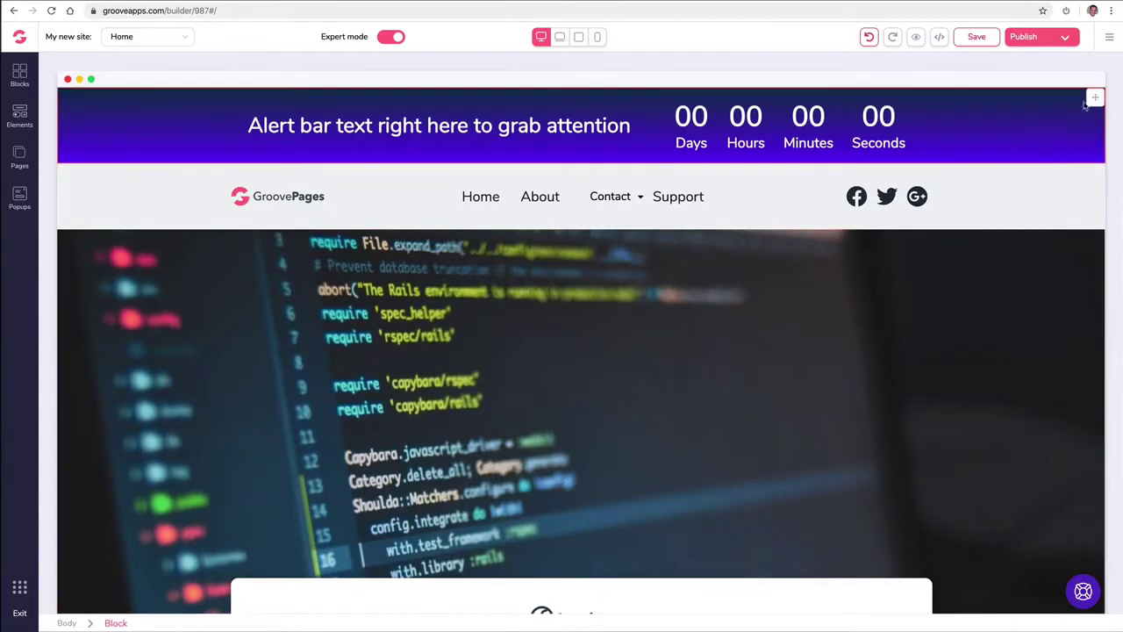
# - Move the alert bar block below the navigation bar and return it to the top of the page
pyautogui.moveTo(1096, 99); pyautogui.dragTo(961, 246)
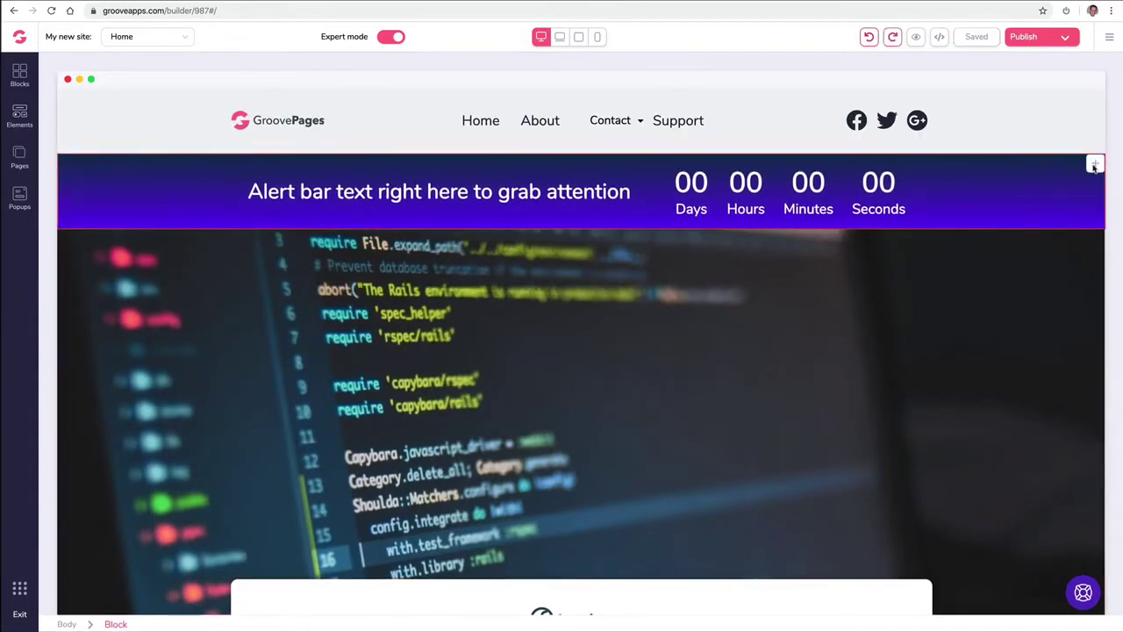
pyautogui.moveTo(1095, 165); pyautogui.dragTo(1088, 97)
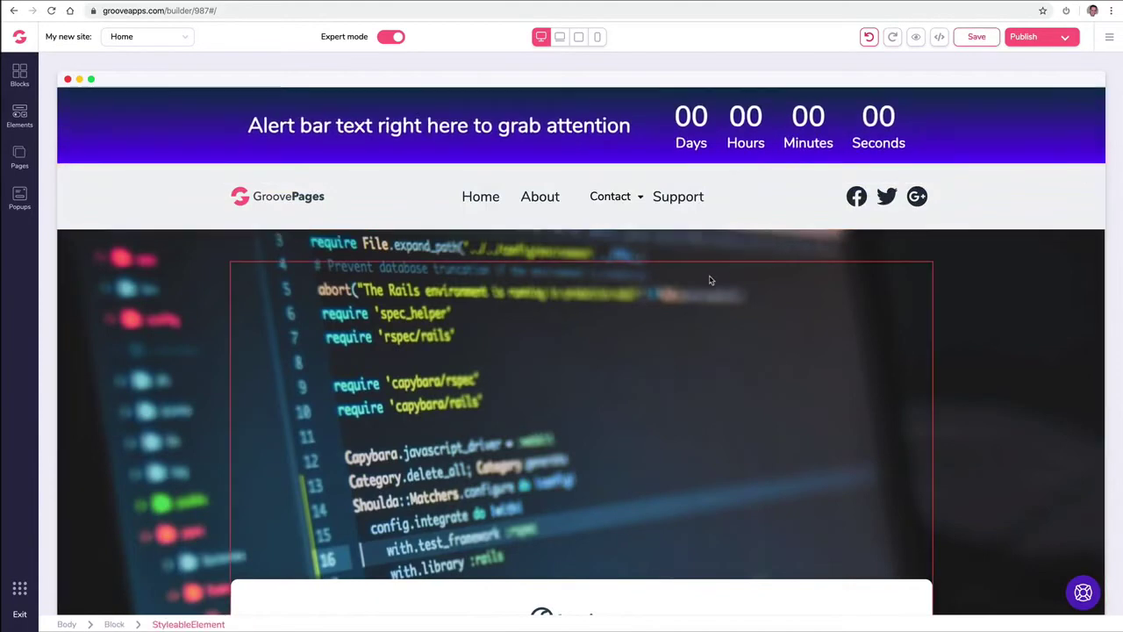
# - Add the wireframe footer with a text and button area and three headline link columns below the cover block
pyautogui.scroll(-3, 208, 261)
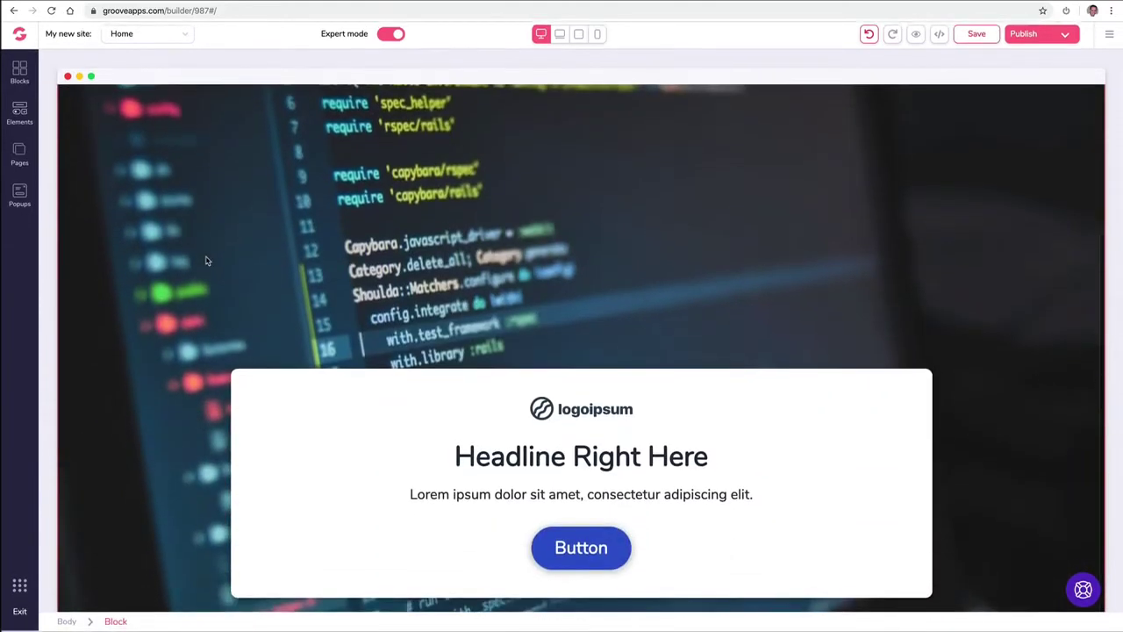
pyautogui.click(23, 81)
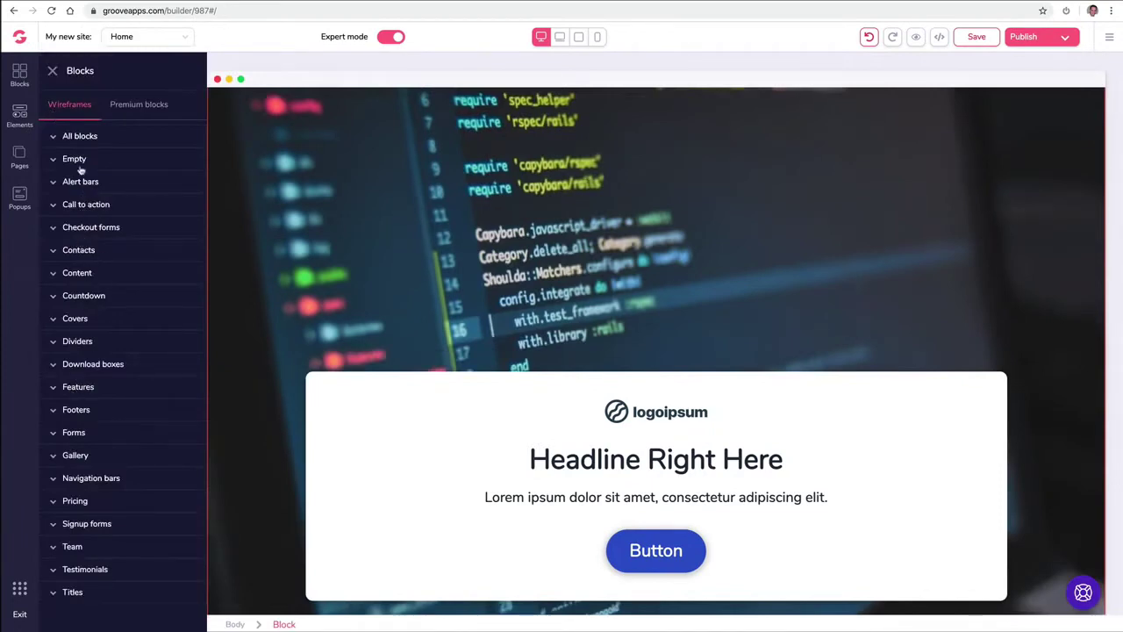
pyautogui.click(93, 414)
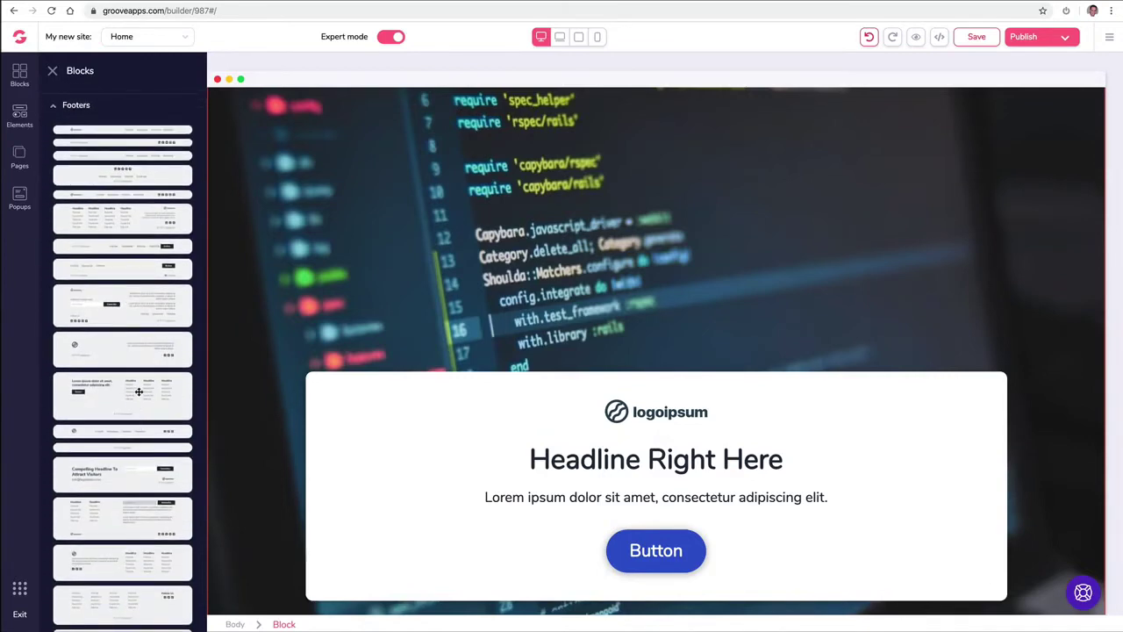
pyautogui.moveTo(143, 391); pyautogui.dragTo(396, 597)
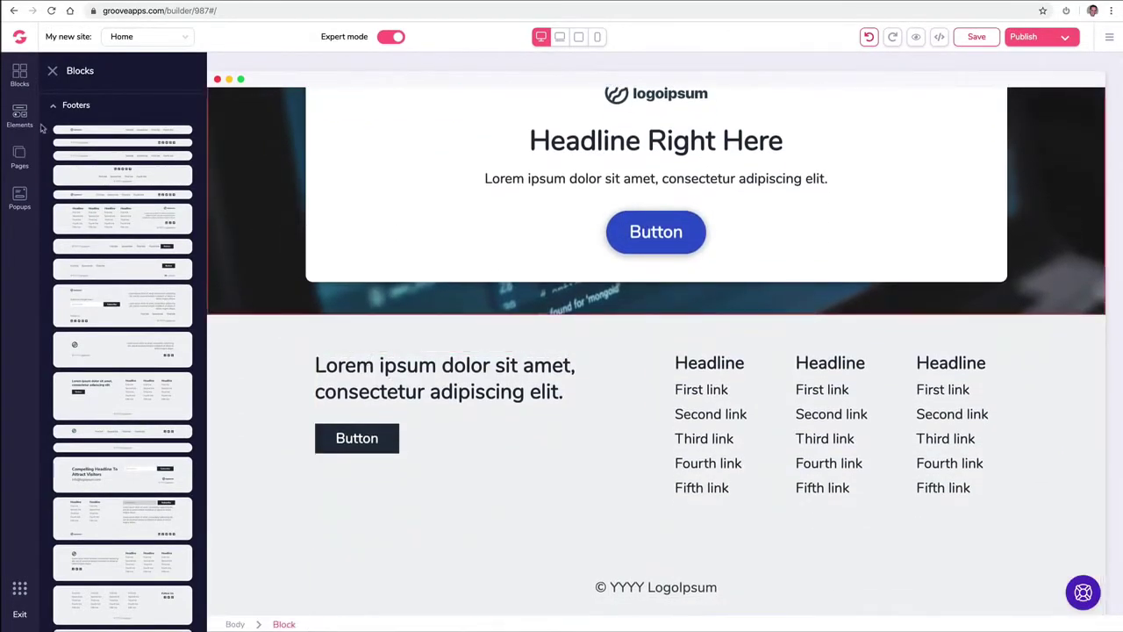
# - Replace the grey wireframe footer with the premium blue gradient footer that has centred social icons and four links
pyautogui.click(56, 106)
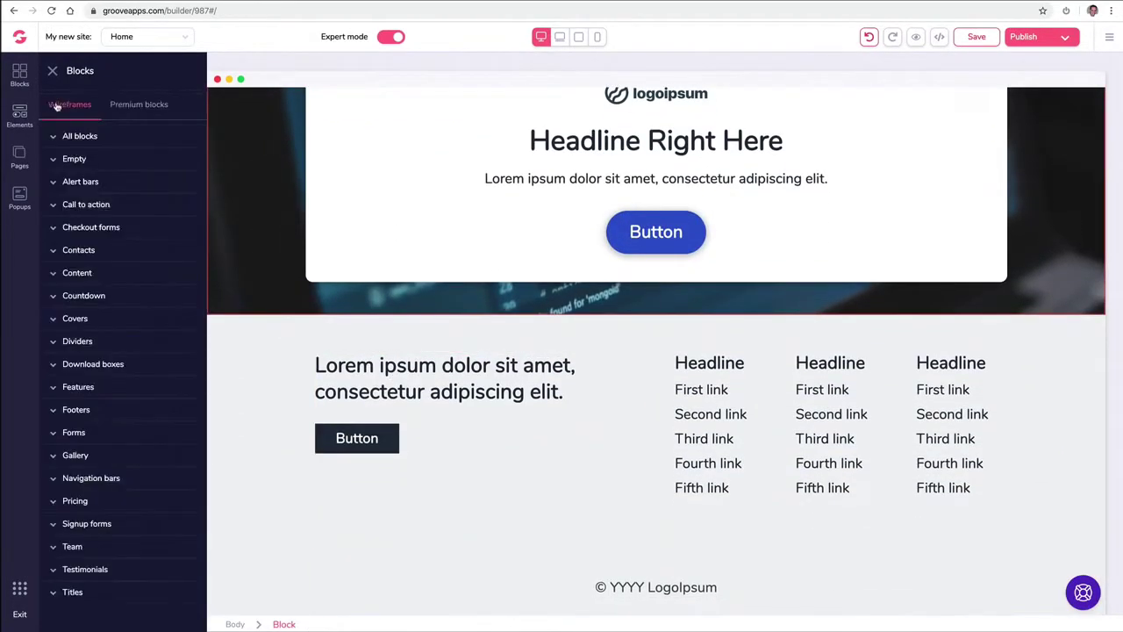
pyautogui.click(146, 111)
pyautogui.click(98, 253)
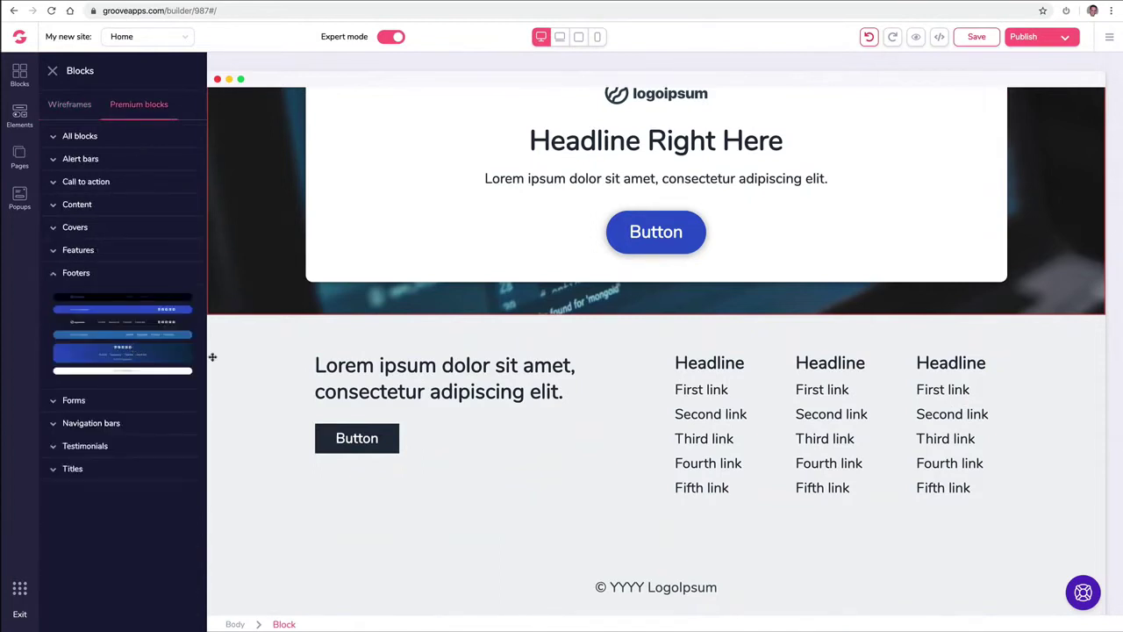
pyautogui.moveTo(212, 357); pyautogui.dragTo(512, 351)
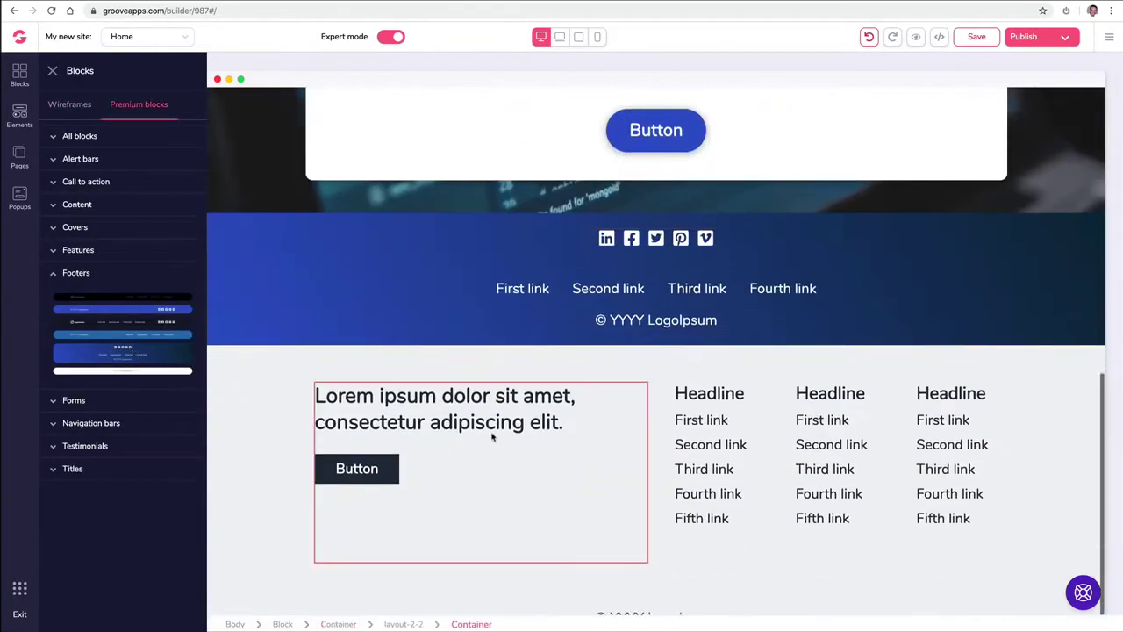
pyautogui.click(293, 394)
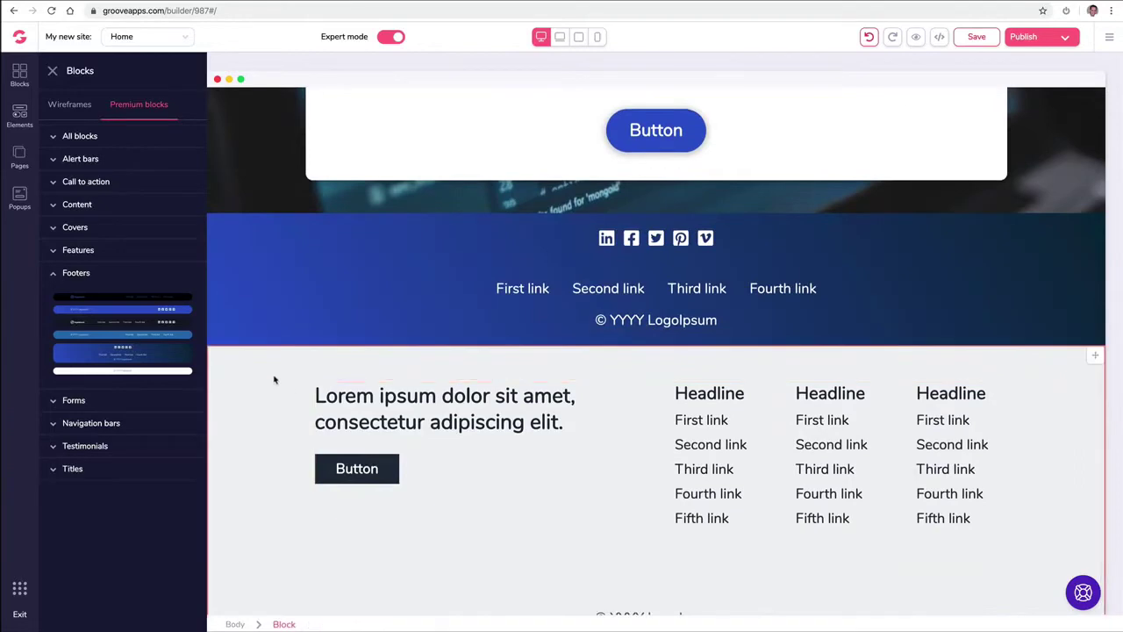
pyautogui.click(125, 328)
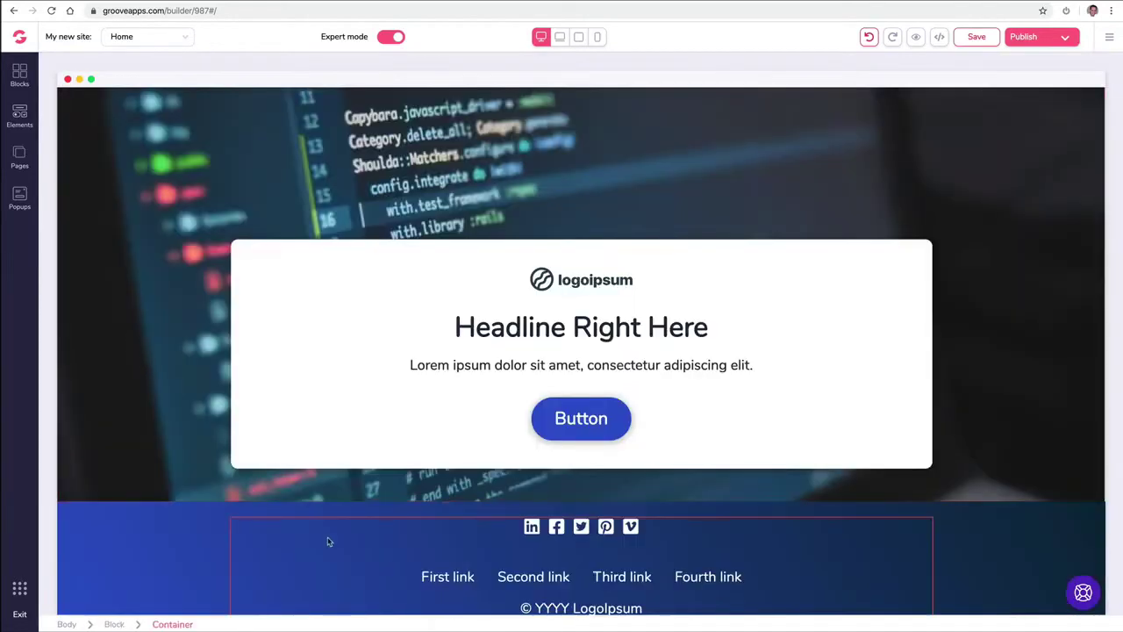
# - Insert two wireframe call-to-action blocks between cover and footer, the image-left version above the image-right version
pyautogui.click(21, 77)
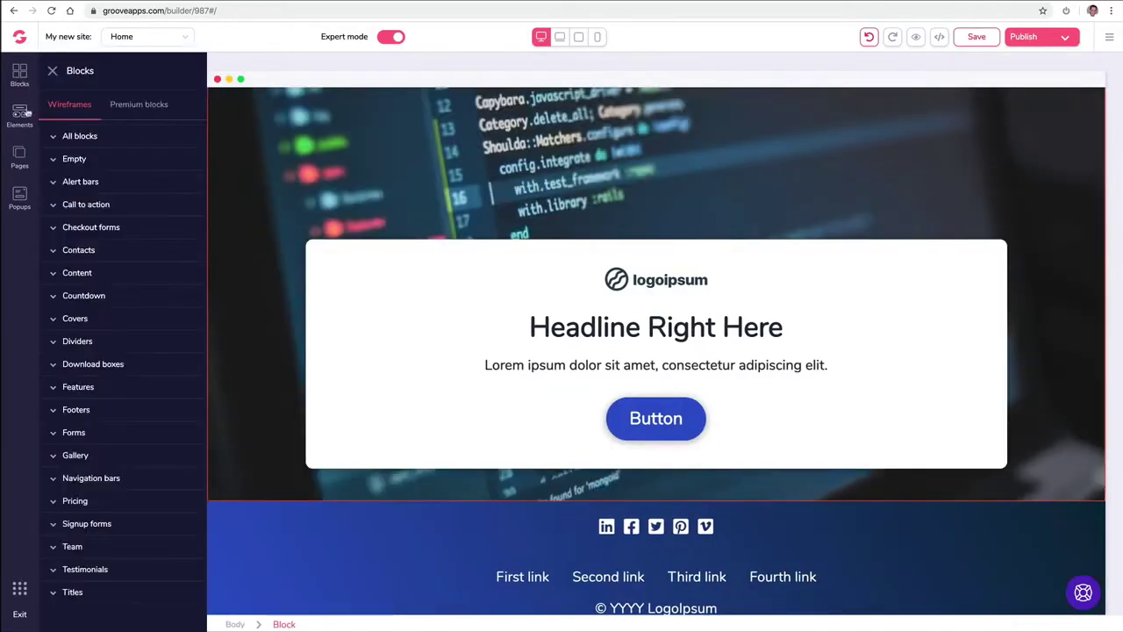
pyautogui.click(126, 207)
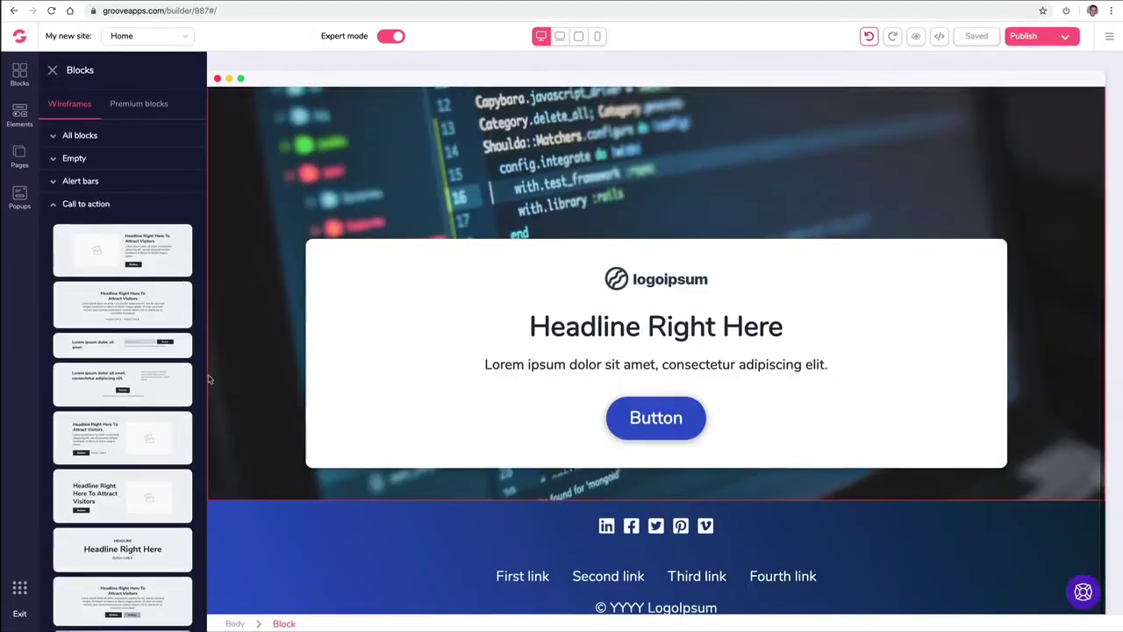
pyautogui.moveTo(151, 429); pyautogui.dragTo(562, 527)
pyautogui.moveTo(130, 263); pyautogui.dragTo(366, 384)
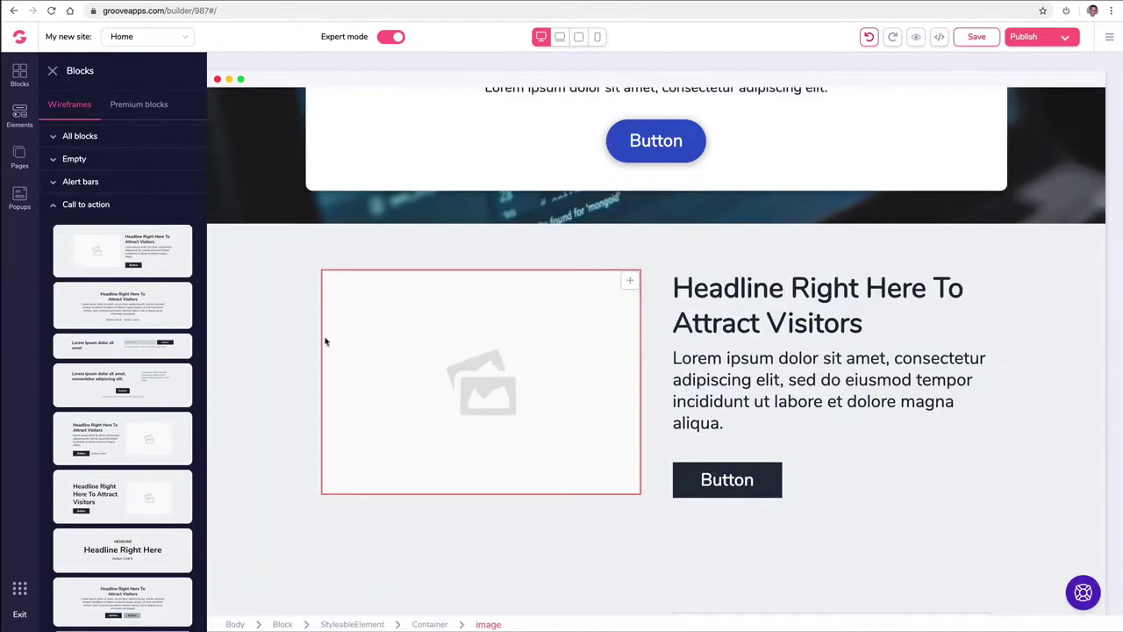
# - Insert the premium light features block with six features in two columns directly below the cover block
pyautogui.click(138, 105)
pyautogui.click(115, 250)
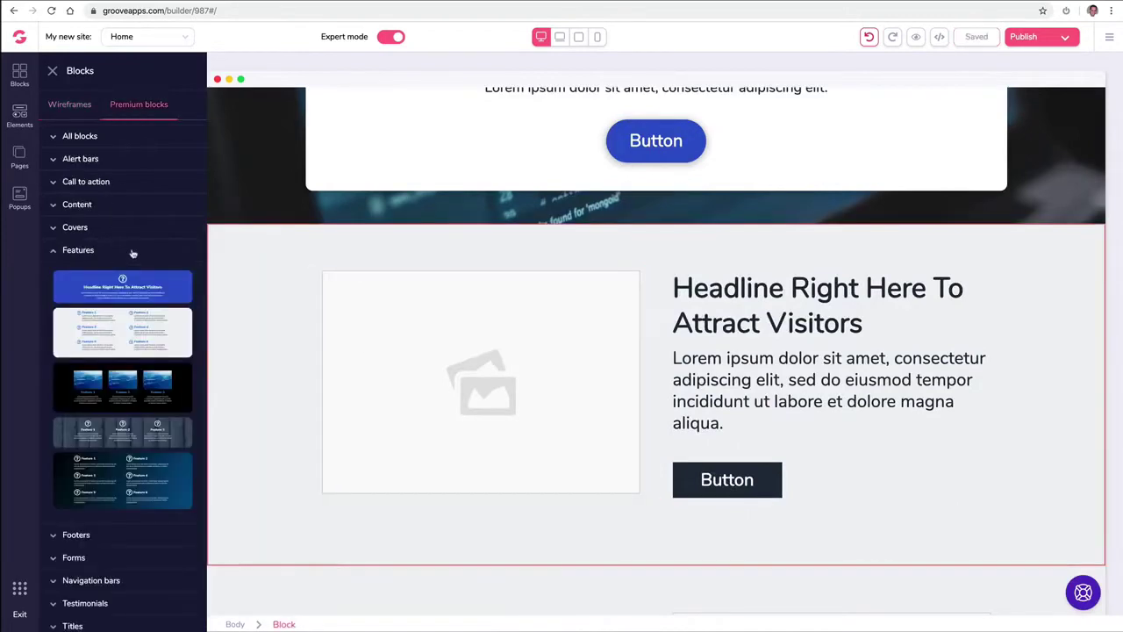
pyautogui.moveTo(148, 319); pyautogui.dragTo(693, 254)
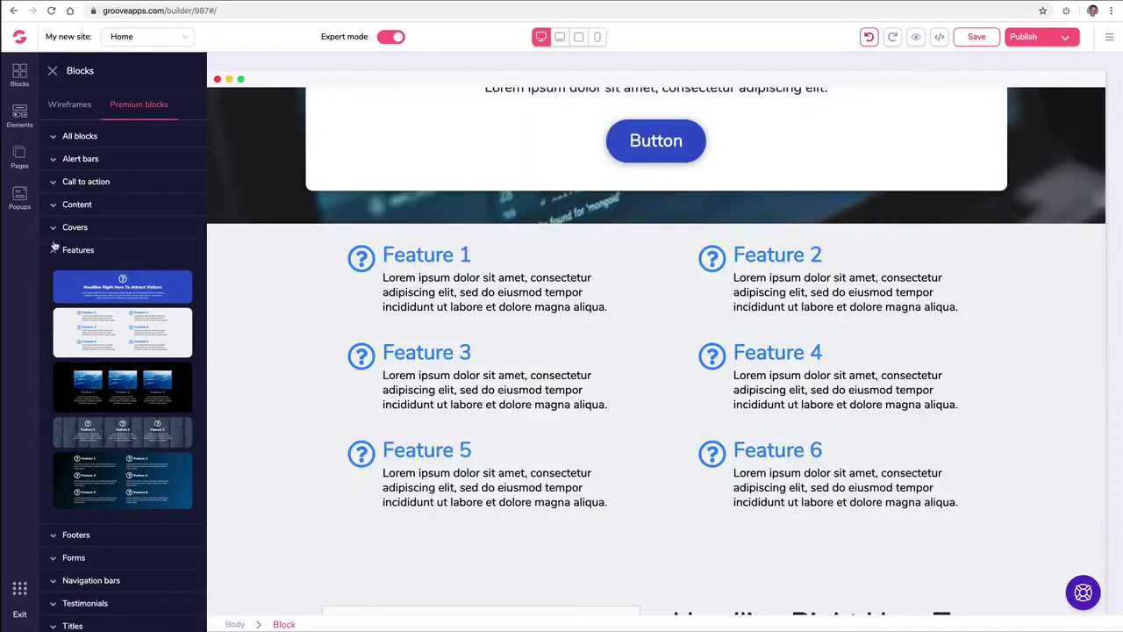
# - Insert the light three-column premium testimonials below the cover and the blue "What people say" testimonial between them and the features block
pyautogui.click(57, 253)
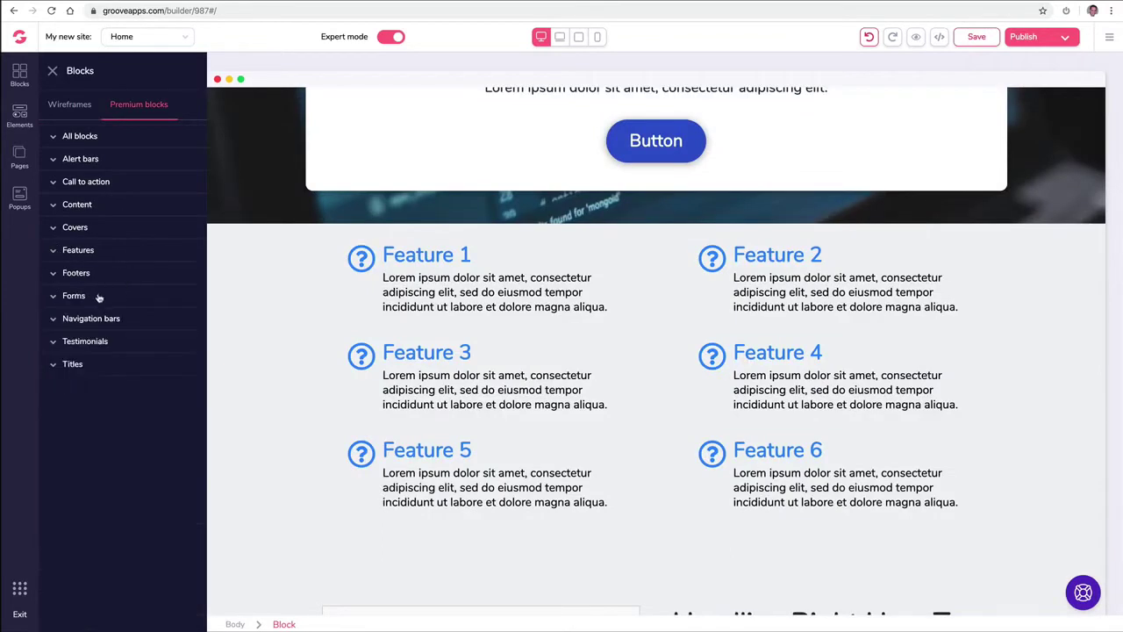
pyautogui.click(81, 344)
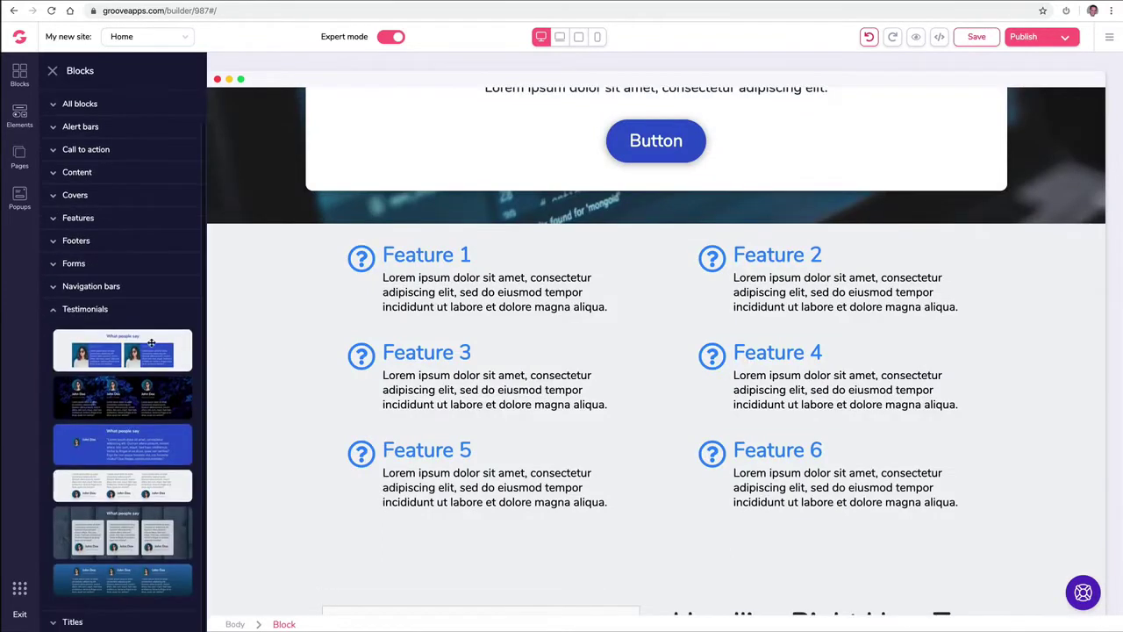
pyautogui.moveTo(124, 476); pyautogui.dragTo(640, 250)
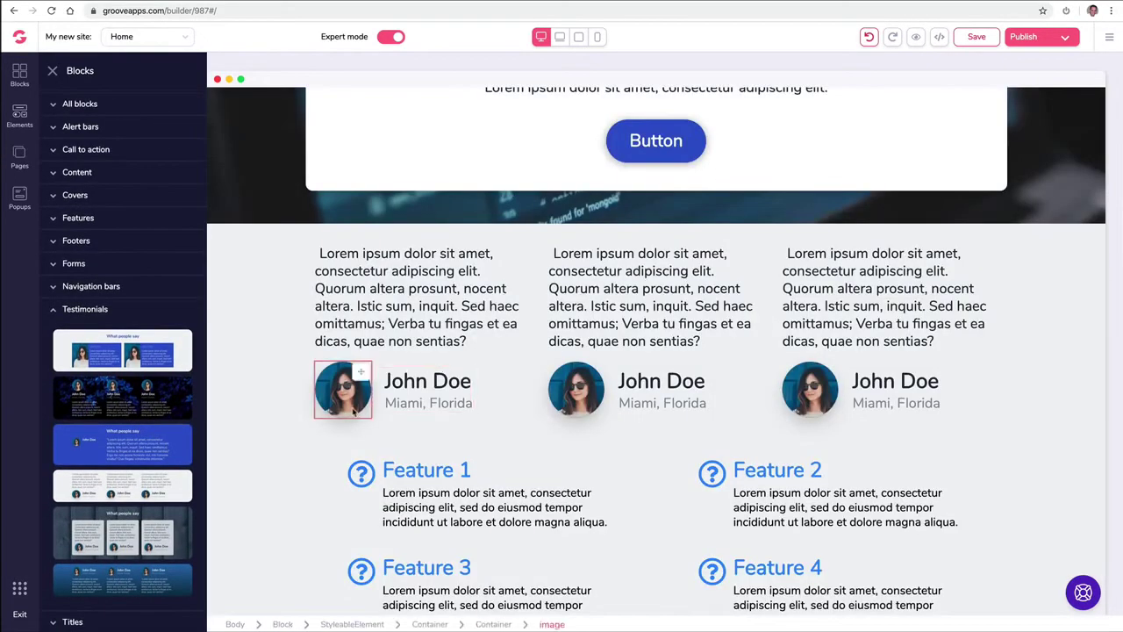
pyautogui.scroll(1, 351, 413)
pyautogui.scroll(-1, 305, 463)
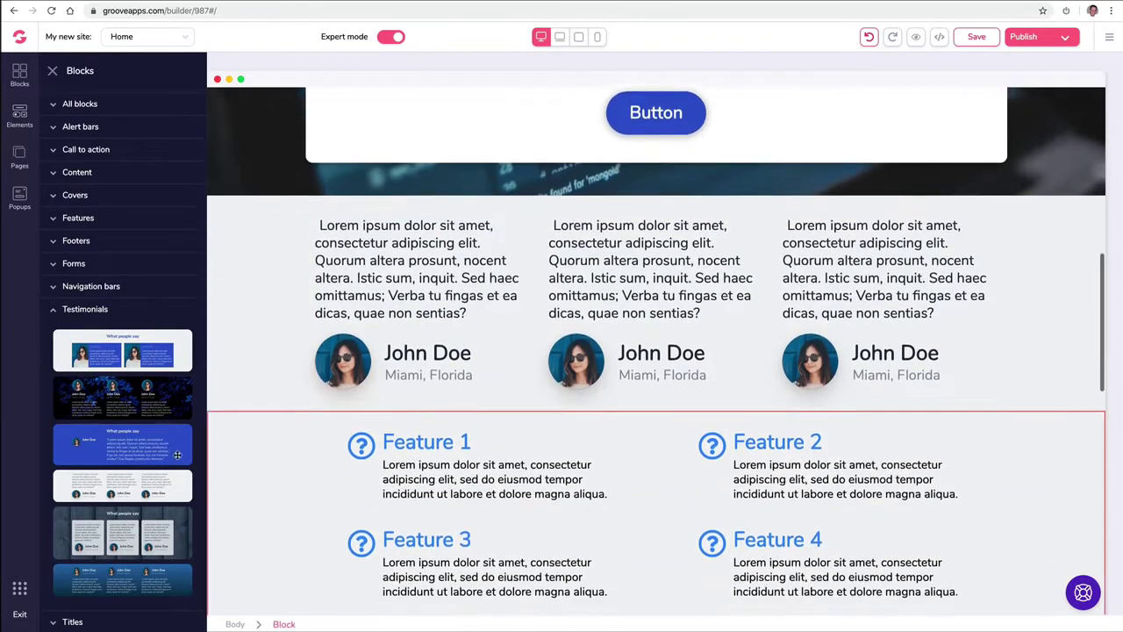
pyautogui.moveTo(149, 447); pyautogui.dragTo(480, 453)
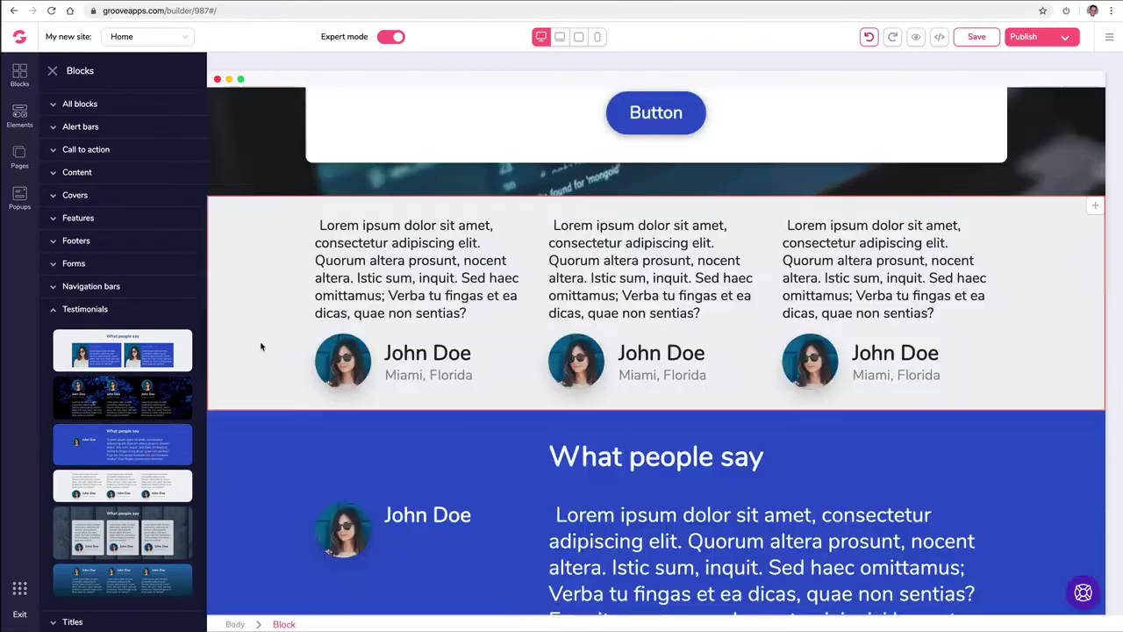
# - Insert the wireframe contact block with map, contact details and message form between the cover and the three-column testimonials
pyautogui.click(85, 106)
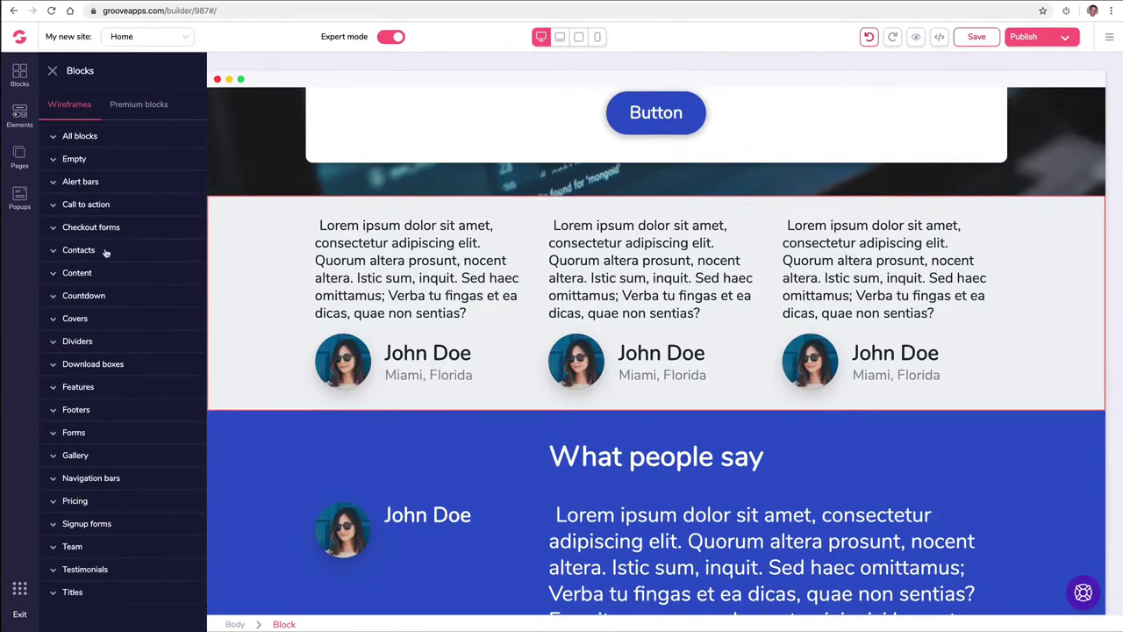
pyautogui.click(104, 252)
pyautogui.scroll(-2, 126, 423)
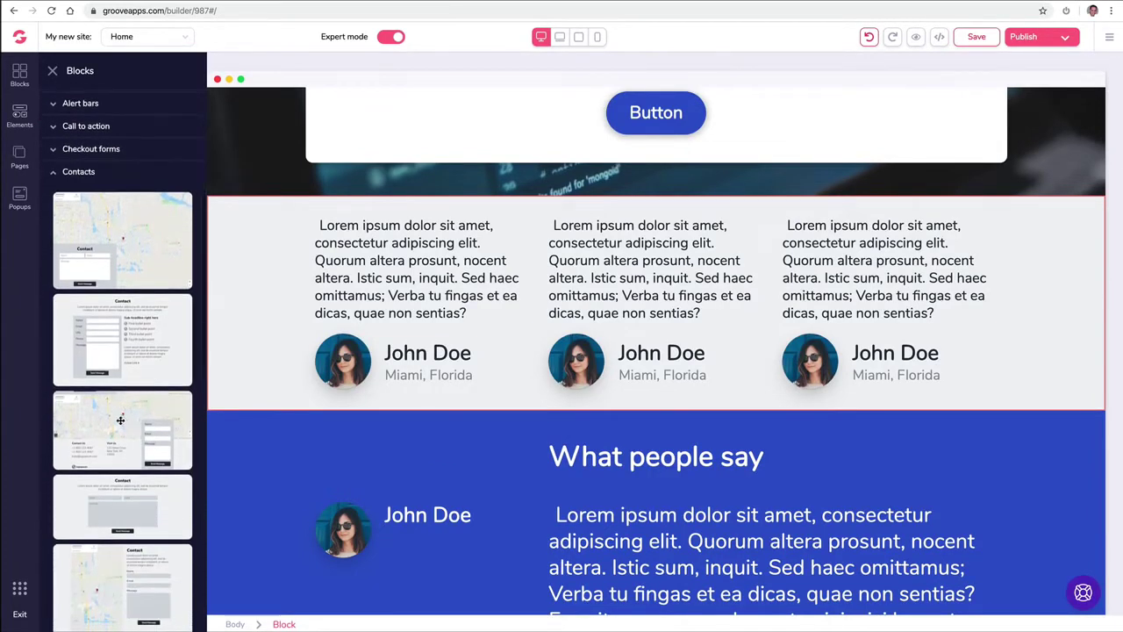
pyautogui.moveTo(120, 419); pyautogui.dragTo(515, 260)
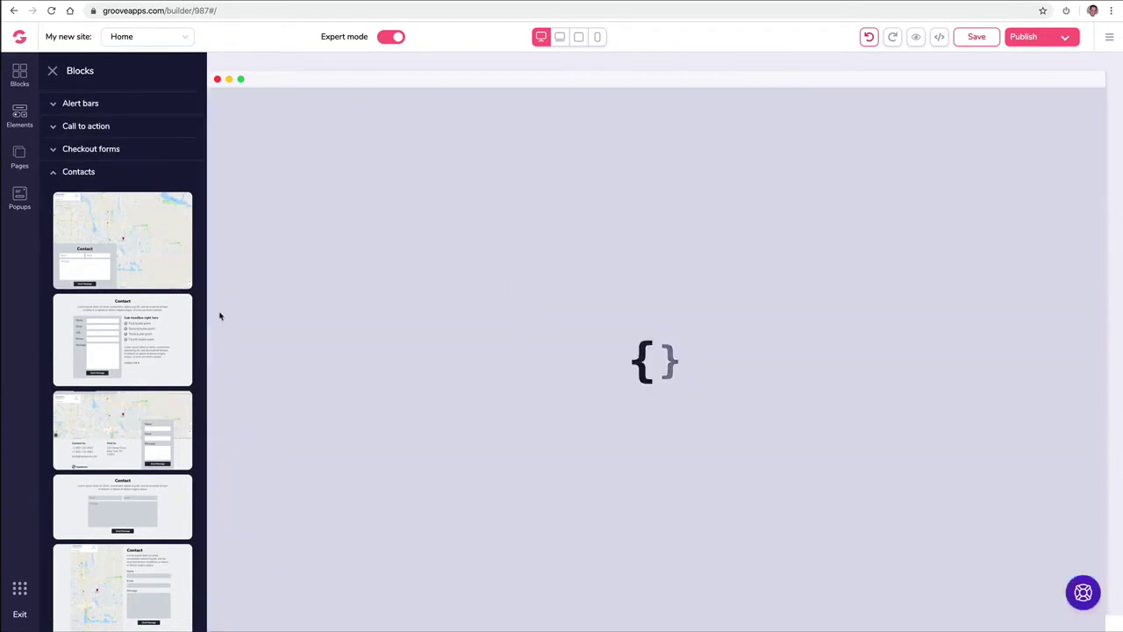
pyautogui.scroll(-2, 717, 325)
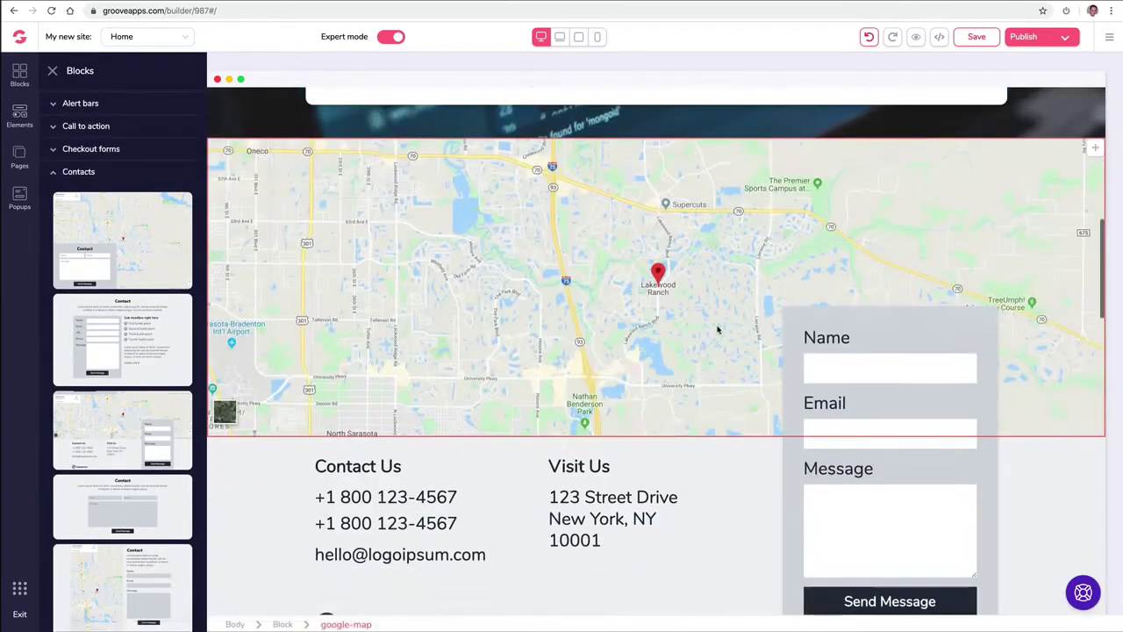
pyautogui.scroll(-5, 748, 417)
pyautogui.scroll(3, 763, 396)
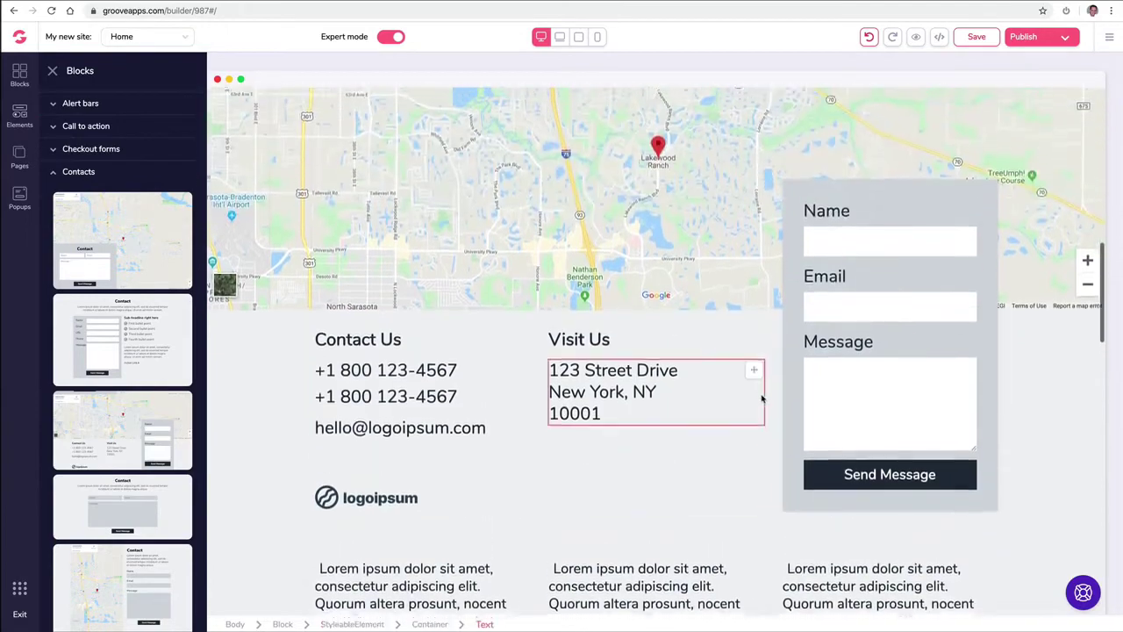
pyautogui.scroll(-11, 761, 397)
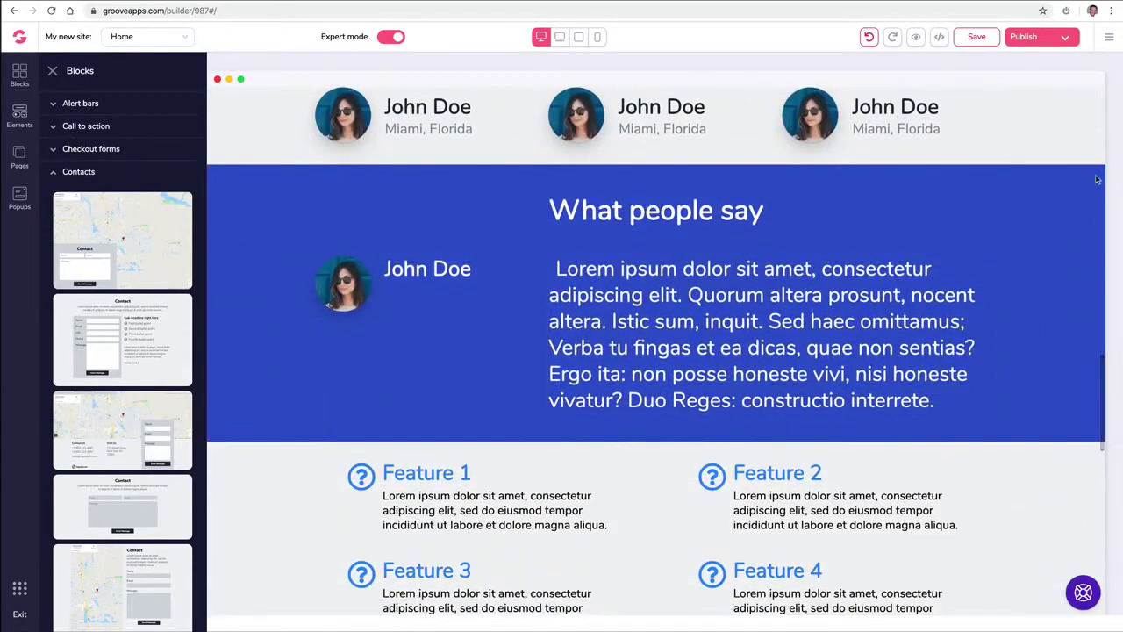
# - Insert the wireframe pricing block with Starter, Pro and Unlimited checklist cards between the two call-to-action blocks
pyautogui.click(1091, 189)
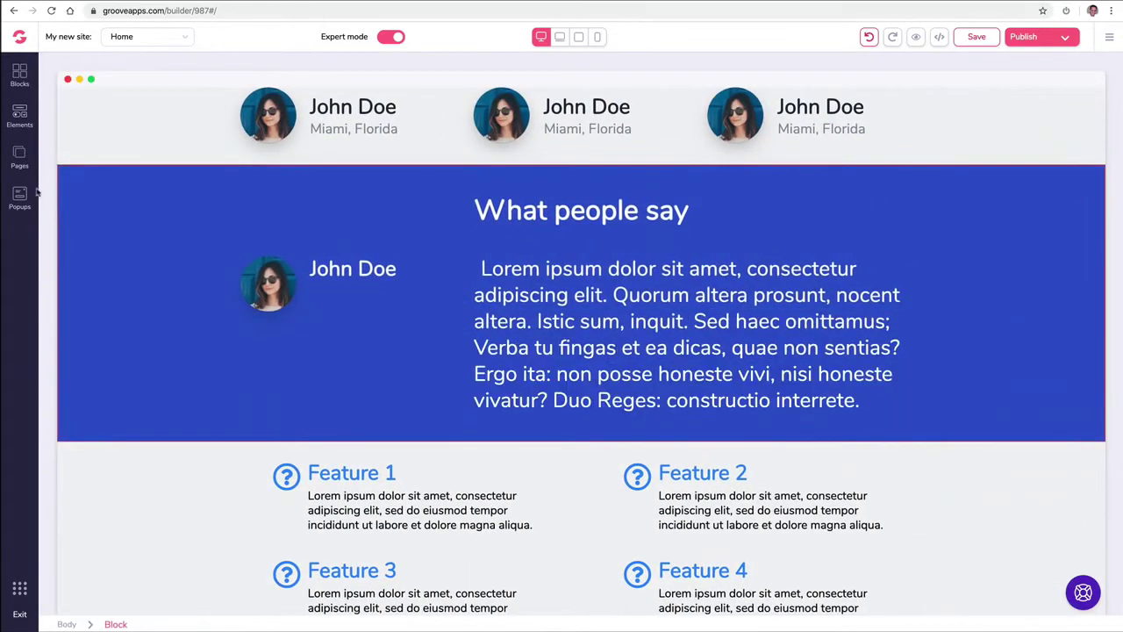
pyautogui.click(20, 75)
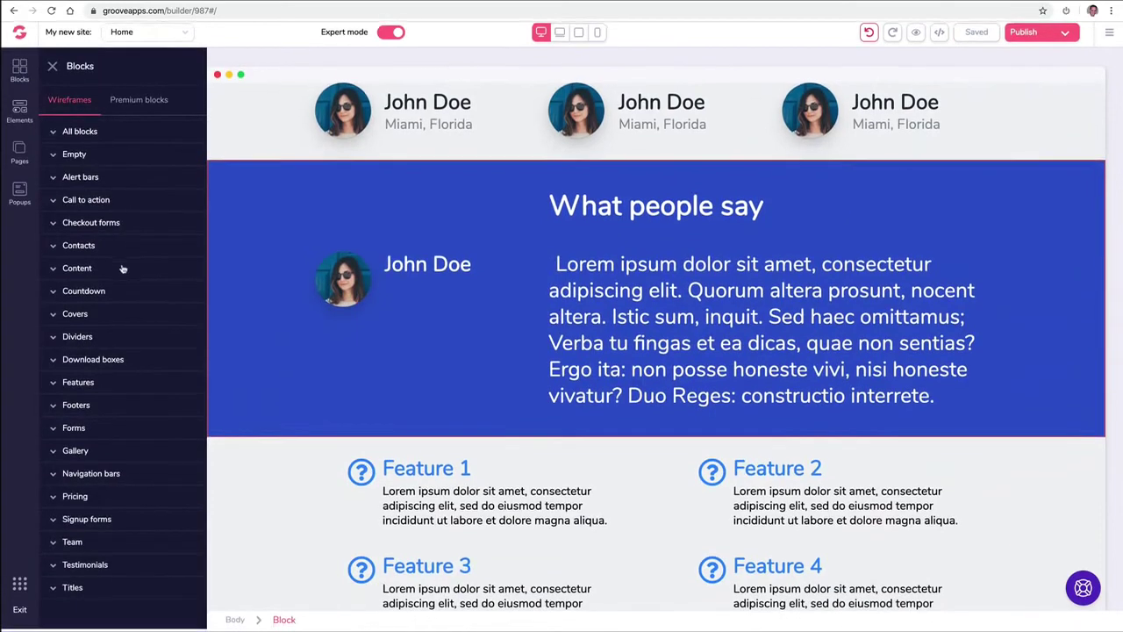
pyautogui.scroll(-10, 301, 445)
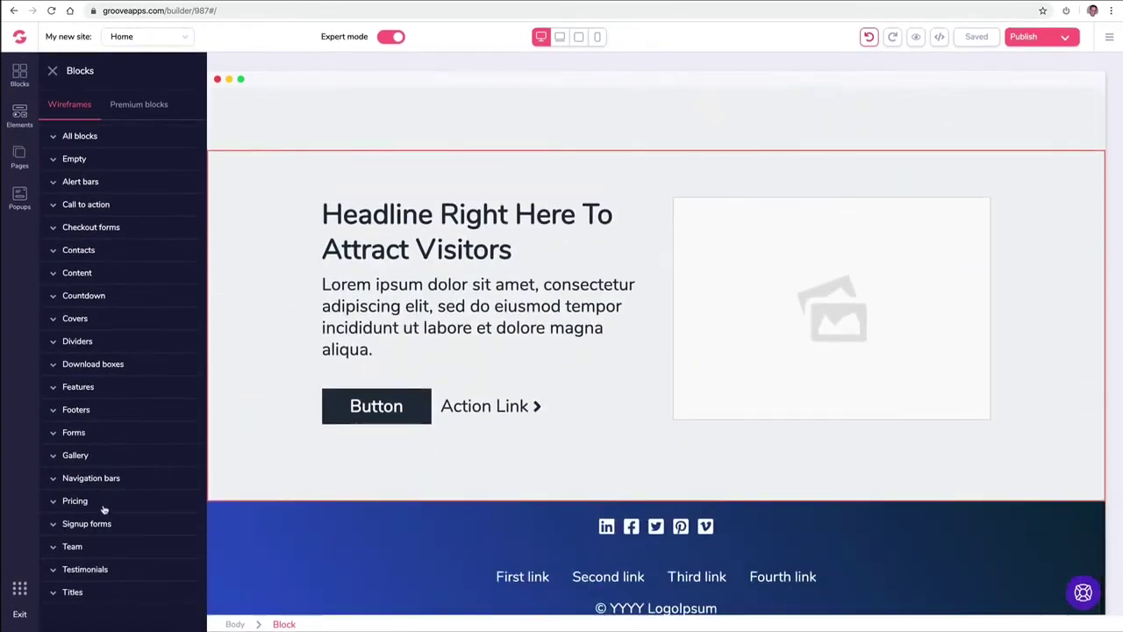
pyautogui.click(104, 507)
pyautogui.scroll(-10, 149, 424)
pyautogui.scroll(-4, 149, 424)
pyautogui.moveTo(130, 370); pyautogui.dragTo(595, 201)
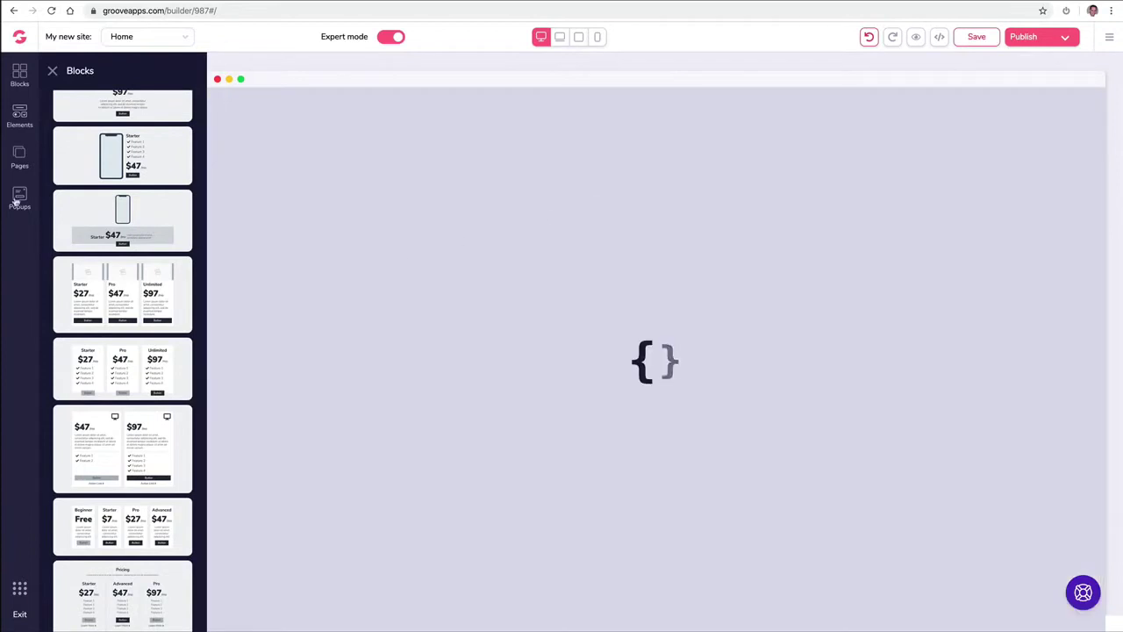
# - Insert the wireframe countdown block with four dark circles between the features block and the image-left call-to-action block
pyautogui.click(112, 299)
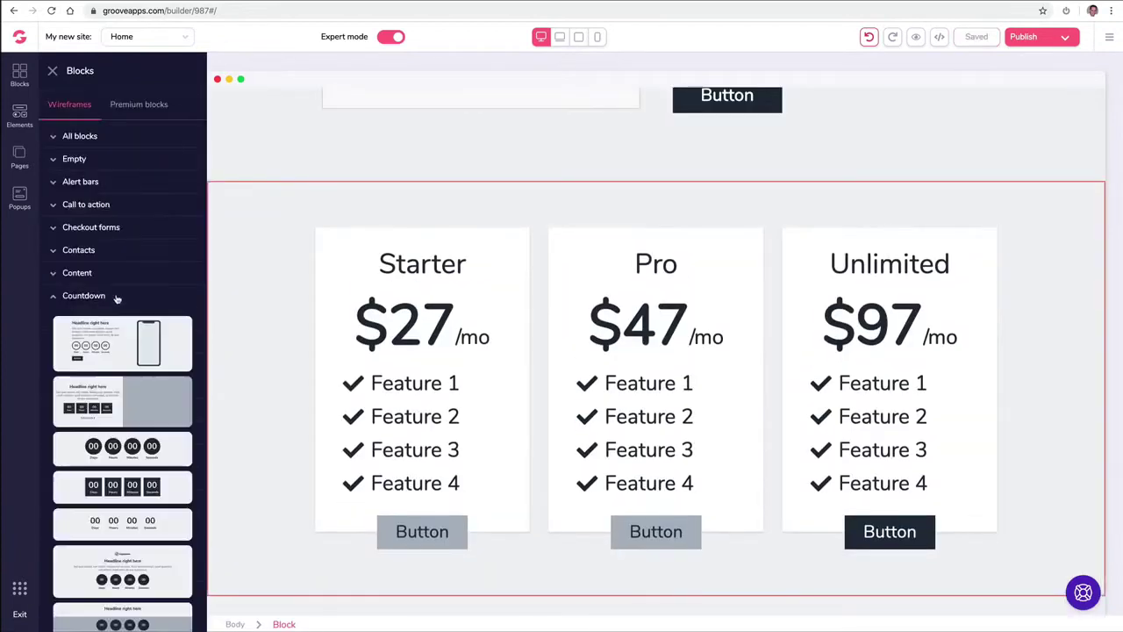
pyautogui.scroll(-3, 130, 308)
pyautogui.moveTo(128, 309); pyautogui.dragTo(517, 243)
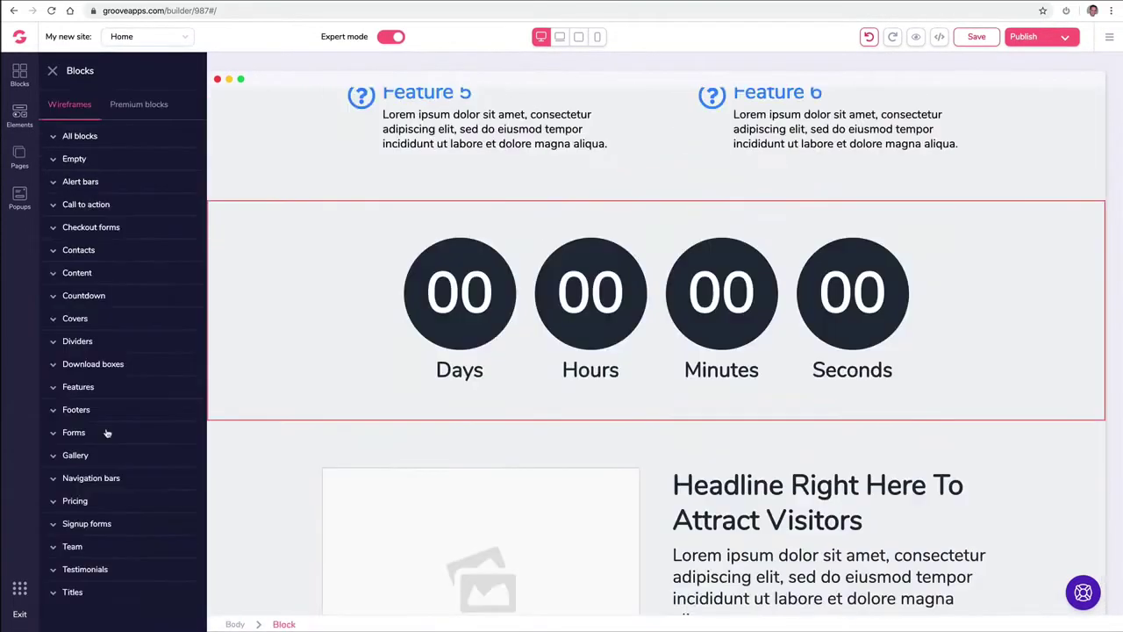
# - Add a wireframe form block directly below the countdown block
pyautogui.click(107, 431)
pyautogui.scroll(-1, 149, 502)
pyautogui.scroll(-5, 150, 501)
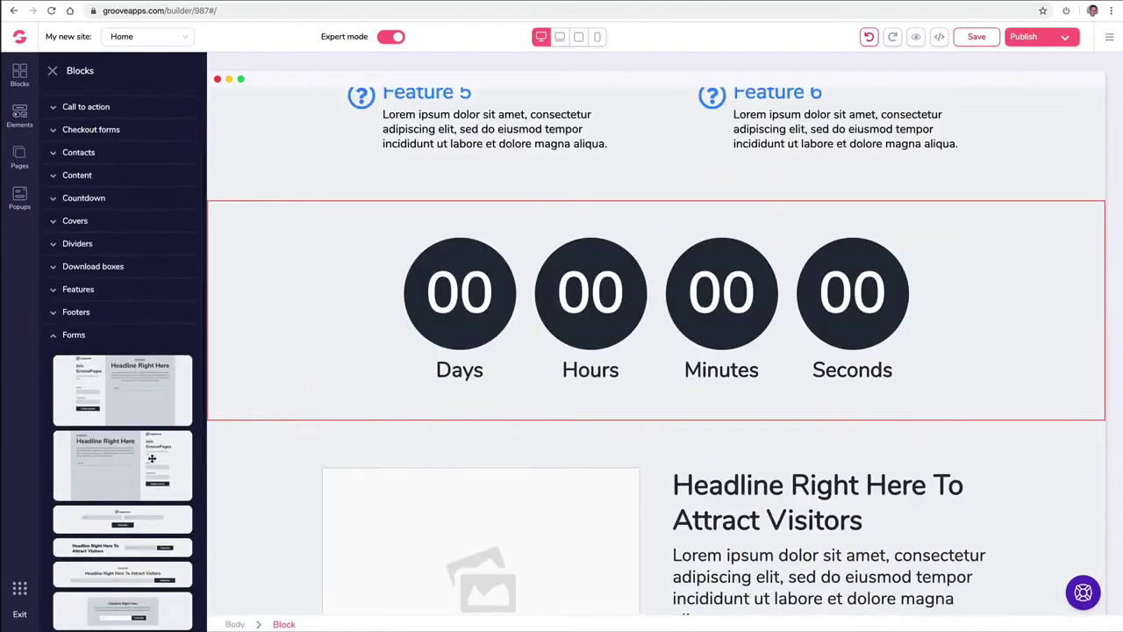
pyautogui.moveTo(158, 383); pyautogui.dragTo(682, 436)
# - Add a wireframe team block at the end of the page by the footer
pyautogui.scroll(-6, 391, 355)
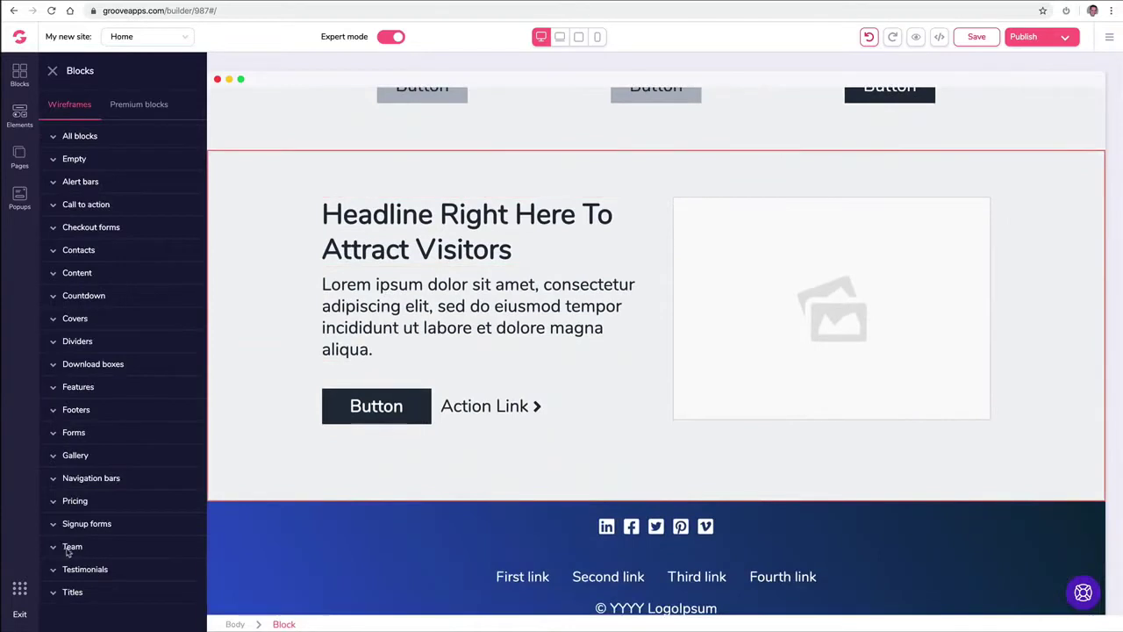
pyautogui.click(68, 552)
pyautogui.scroll(-2, 142, 476)
pyautogui.moveTo(130, 411); pyautogui.dragTo(609, 581)
# - Set the contact block map's location to the San Diego street address and update the map
pyautogui.scroll(15, 972, 298)
pyautogui.scroll(20, 930, 287)
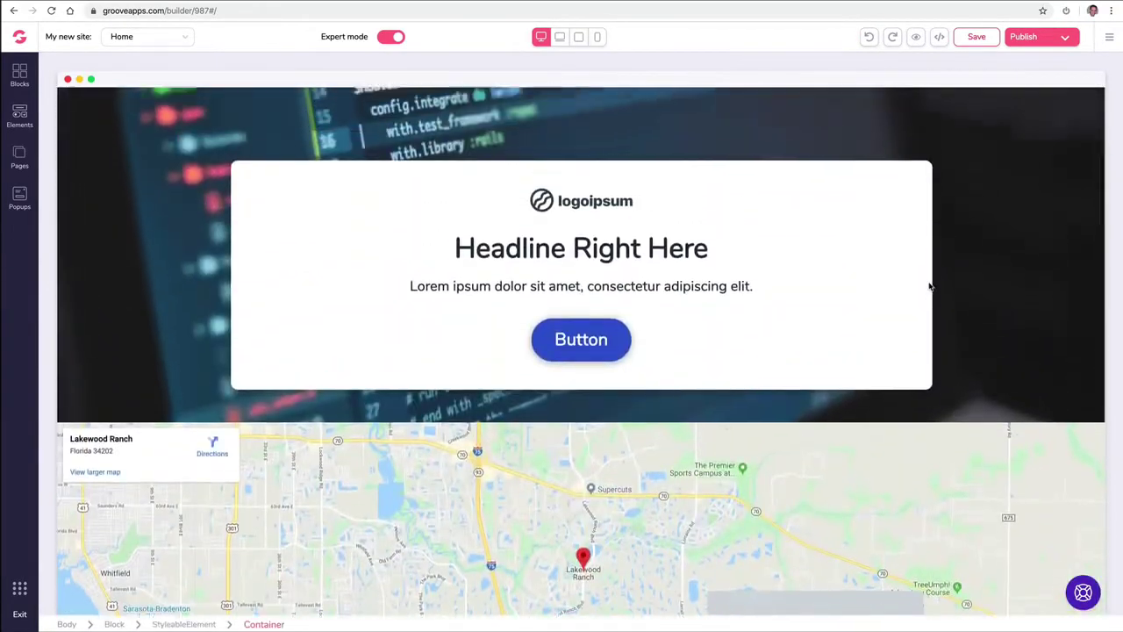
pyautogui.scroll(10, 930, 287)
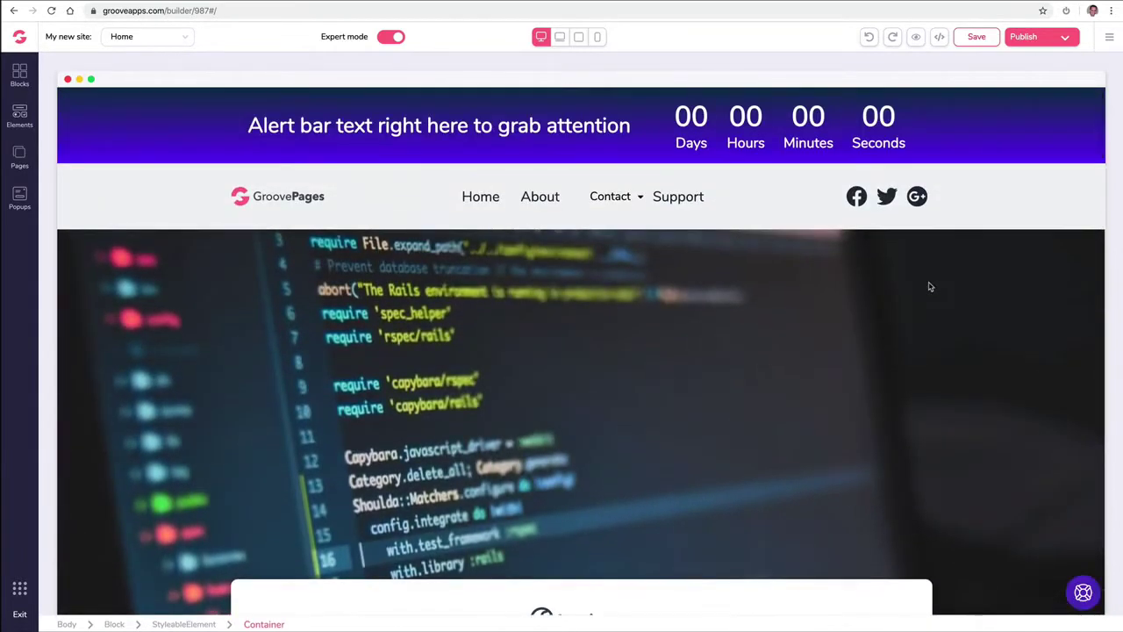
pyautogui.scroll(-10, 929, 287)
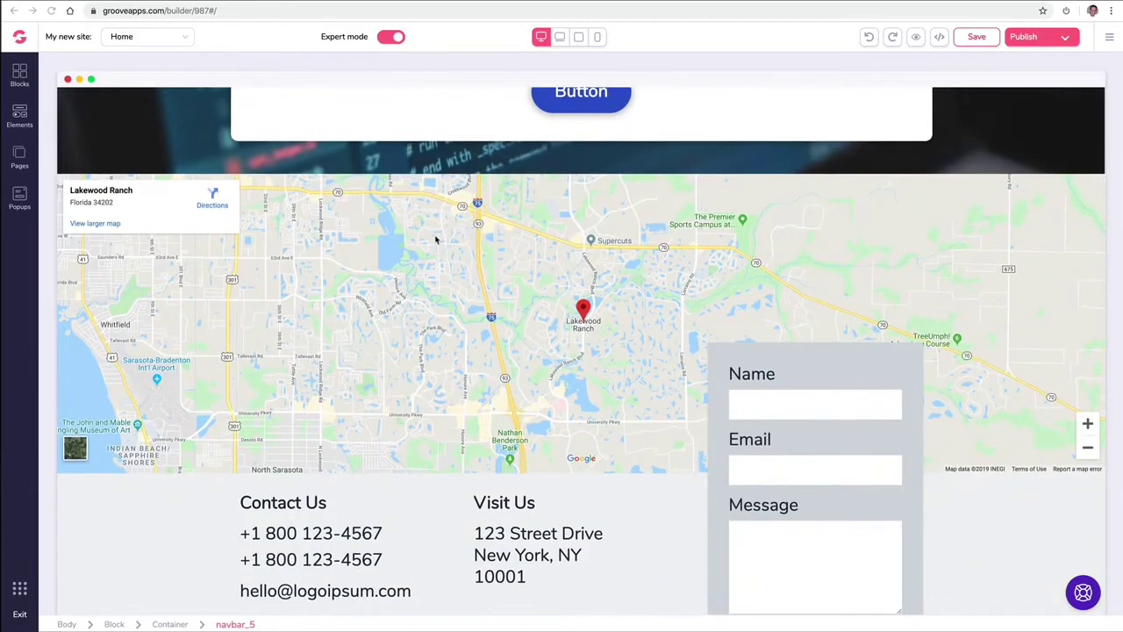
pyautogui.click(452, 237)
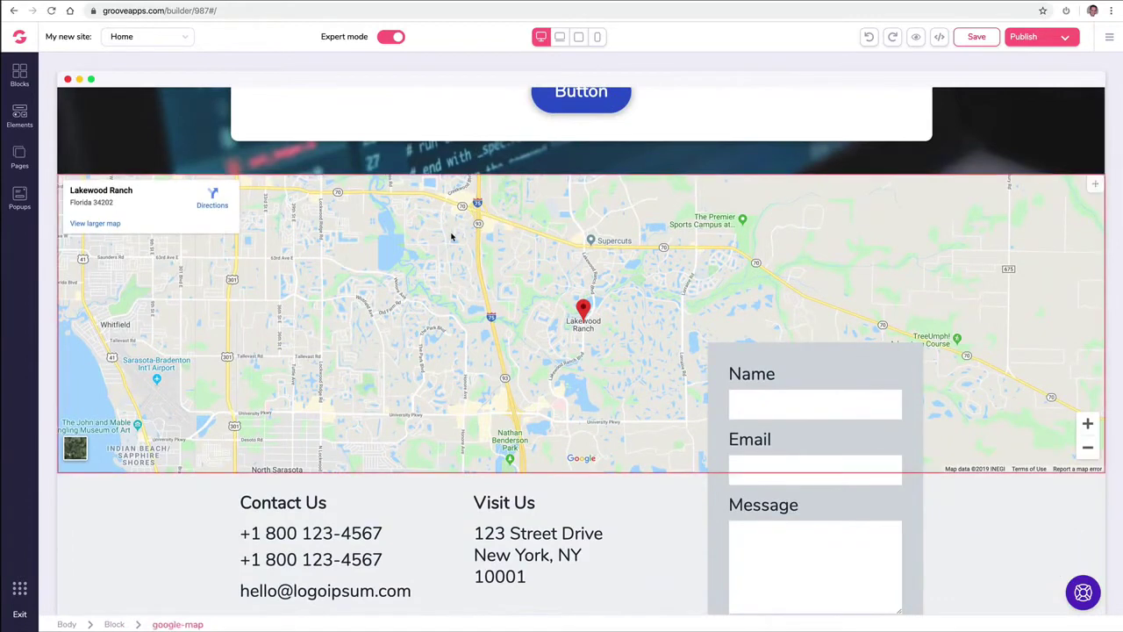
pyautogui.doubleClick(187, 239)
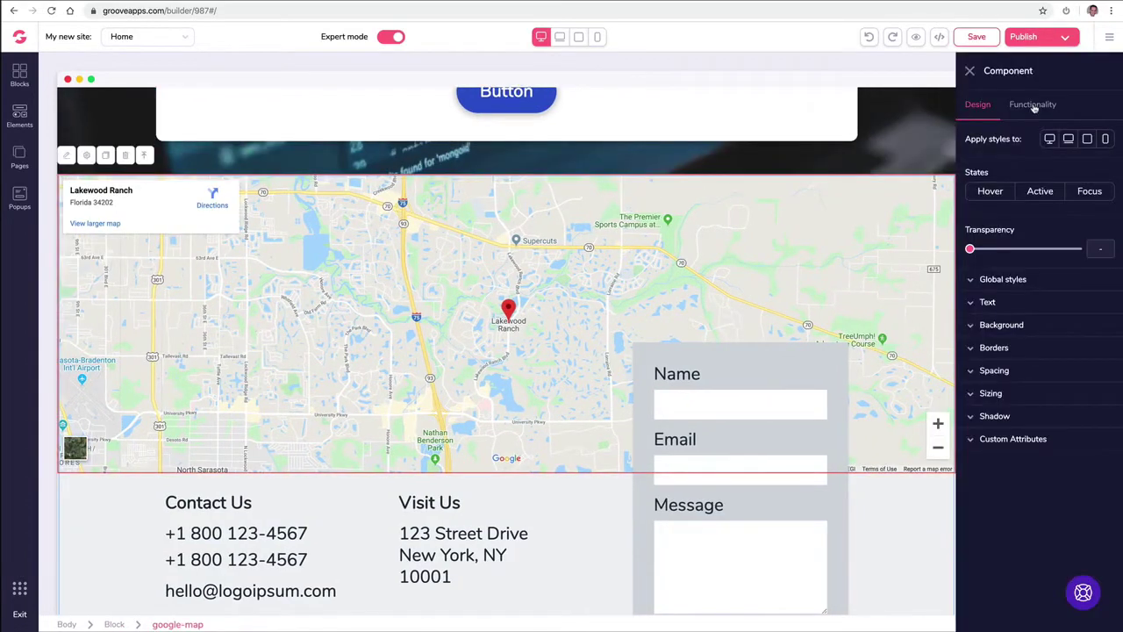
pyautogui.click(1033, 106)
pyautogui.tripleClick(1003, 164)
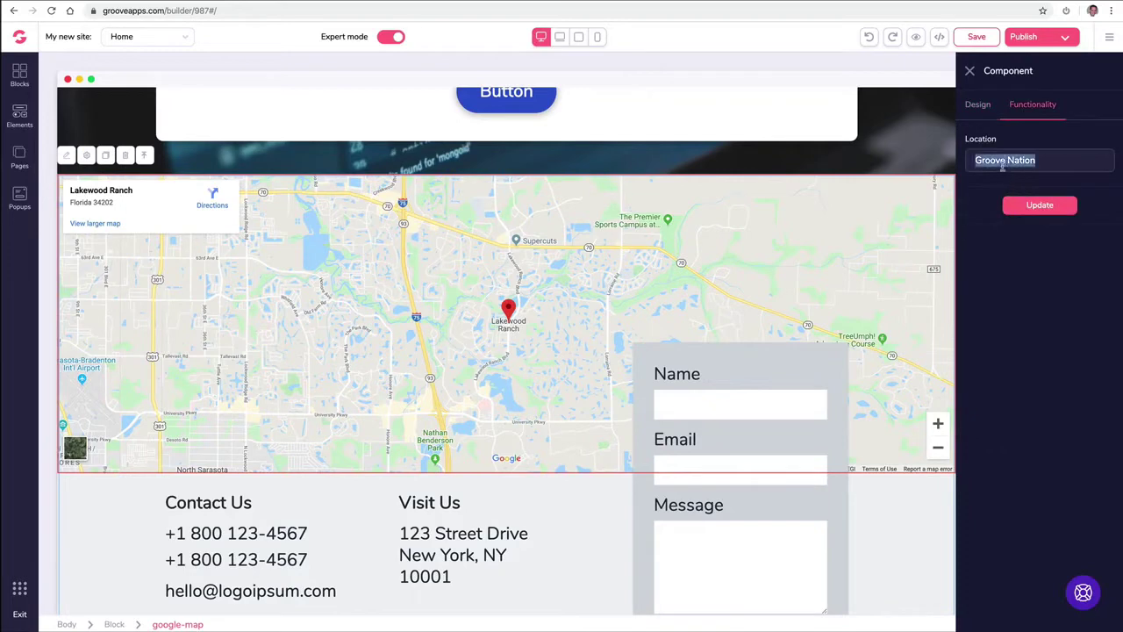
pyautogui.write('877')
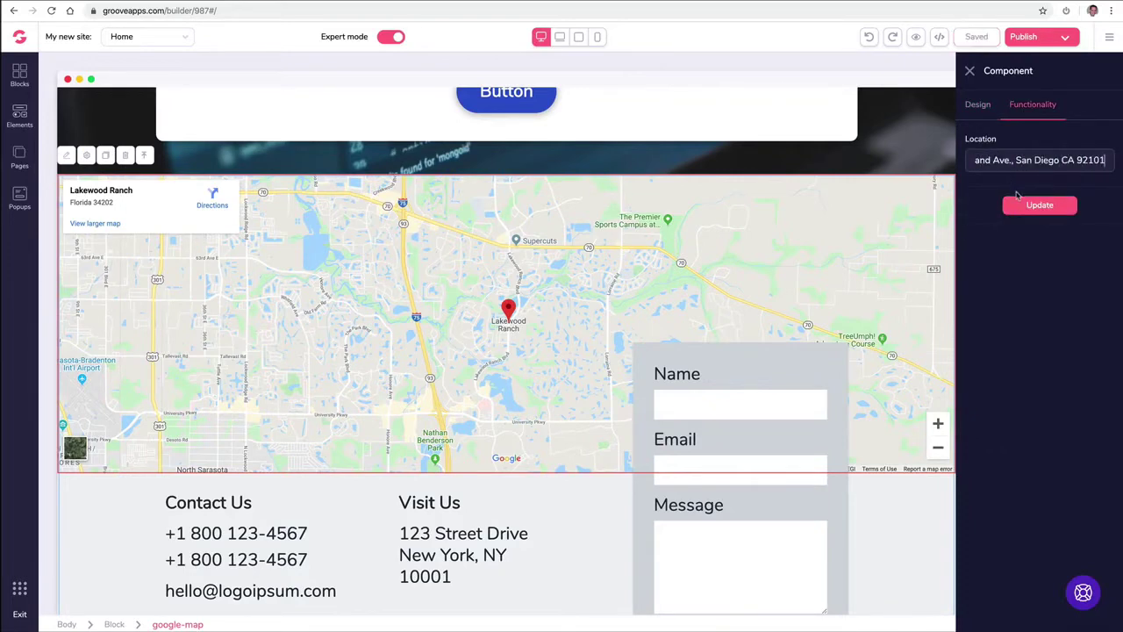
pyautogui.click(1020, 206)
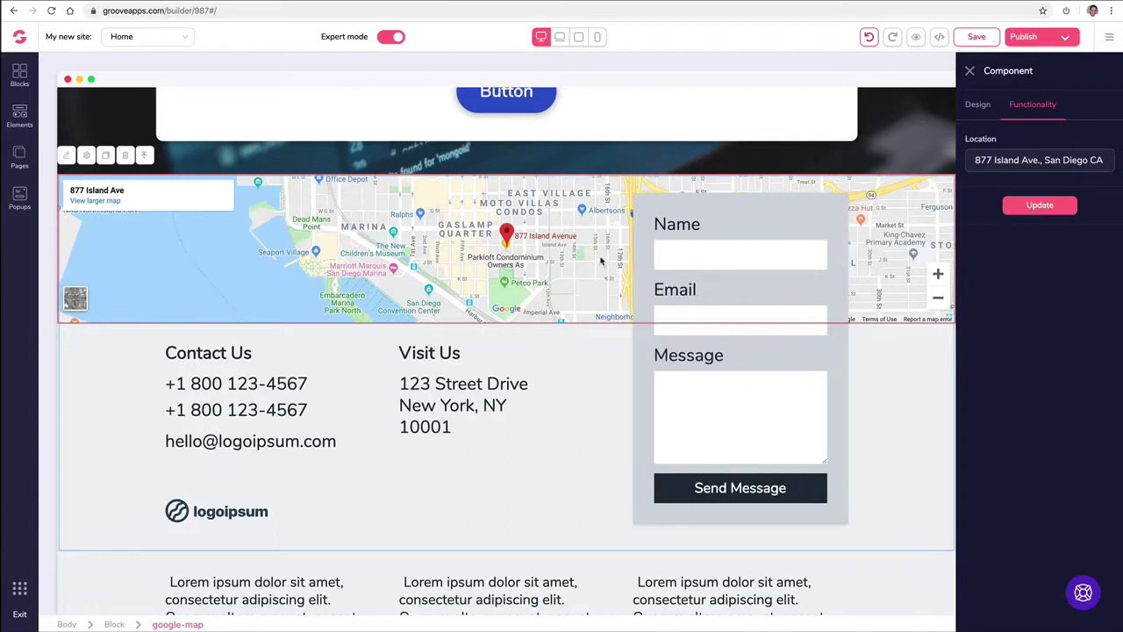
pyautogui.click(970, 70)
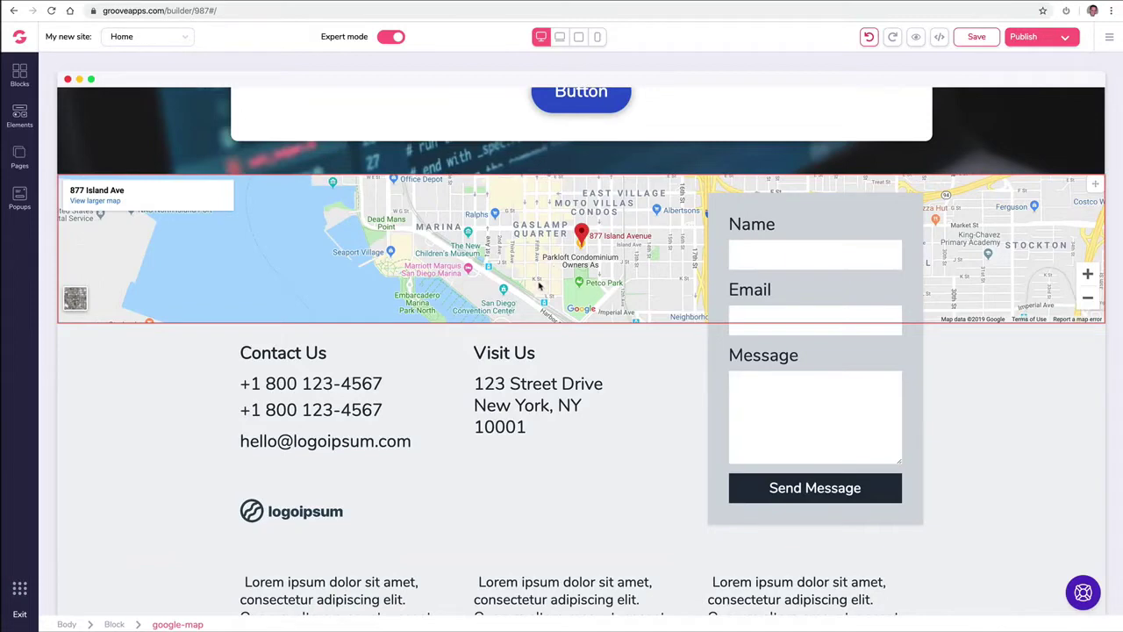
# - Change the background colour of the three-column testimonials block to the medium steel-blue swatch
pyautogui.scroll(-6, 540, 283)
pyautogui.scroll(2, 579, 280)
pyautogui.scroll(-1, 586, 254)
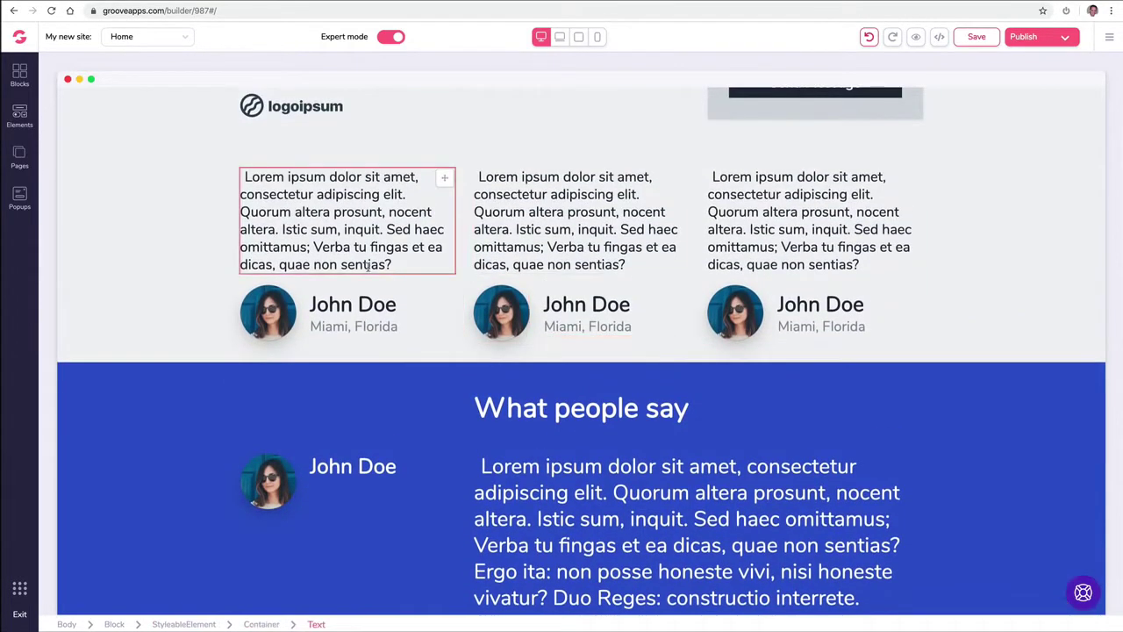
pyautogui.scroll(-1, 219, 299)
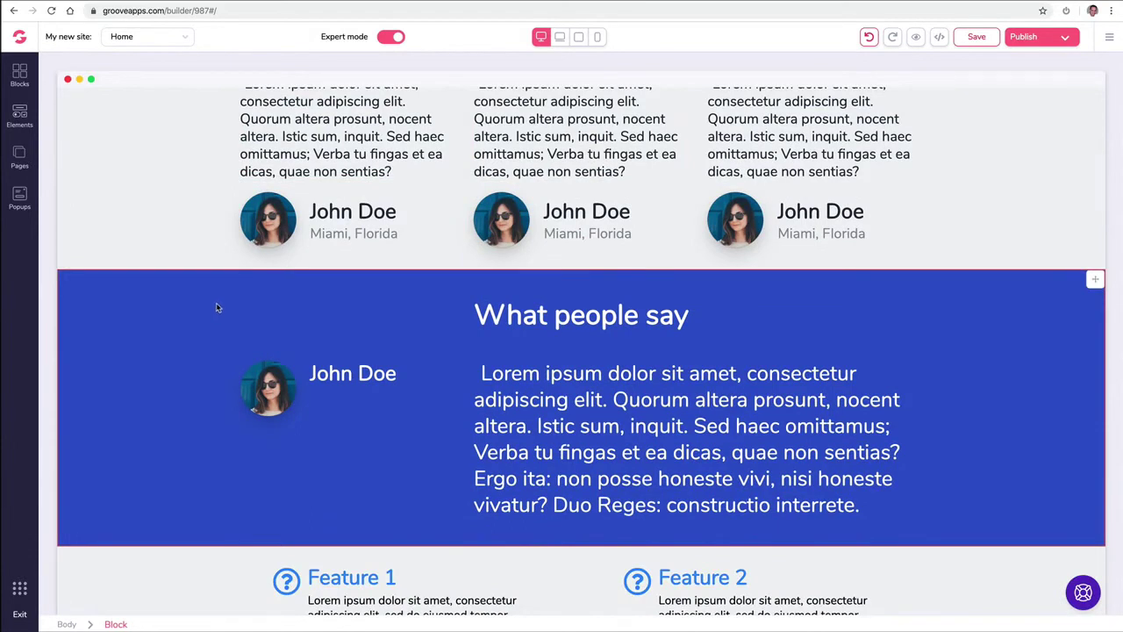
pyautogui.scroll(1, 218, 307)
pyautogui.click(179, 227)
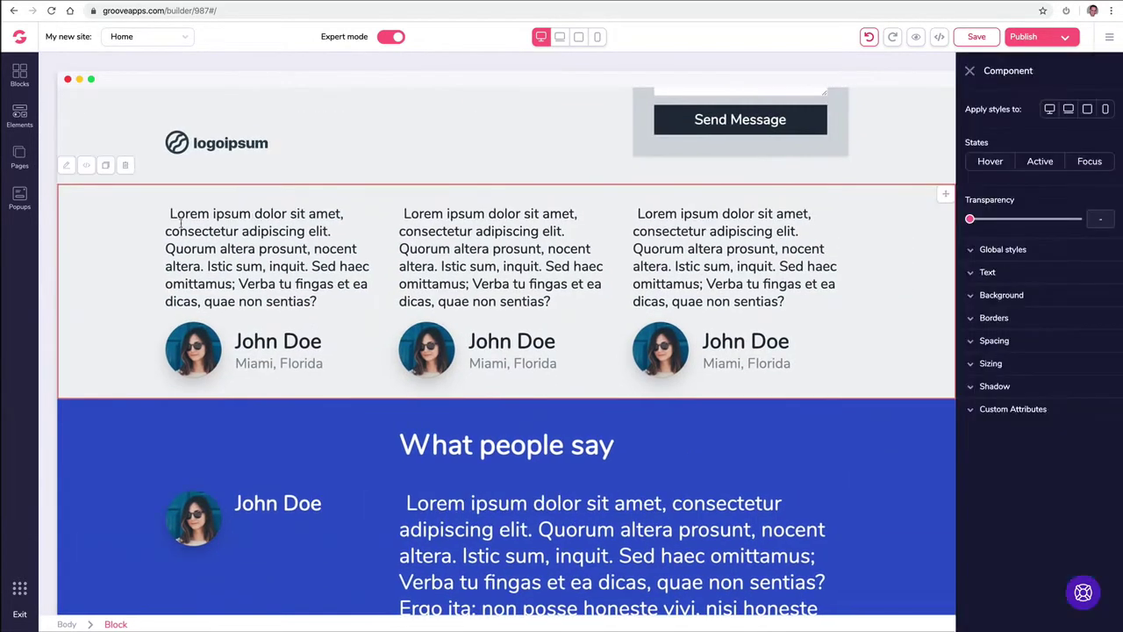
pyautogui.click(972, 297)
pyautogui.click(1105, 318)
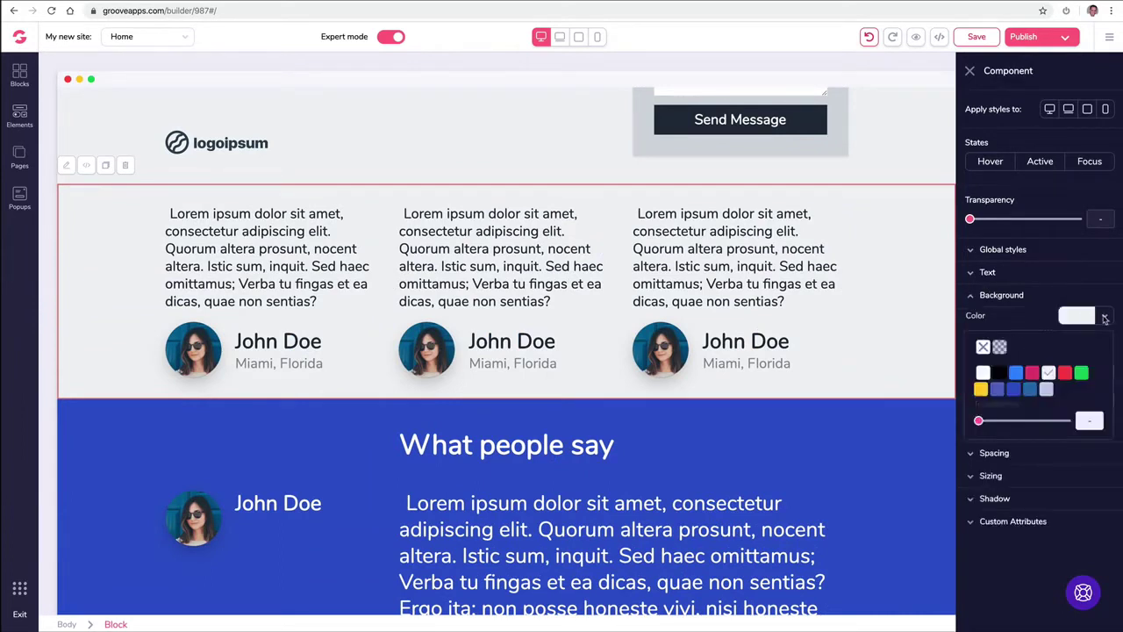
pyautogui.click(1031, 391)
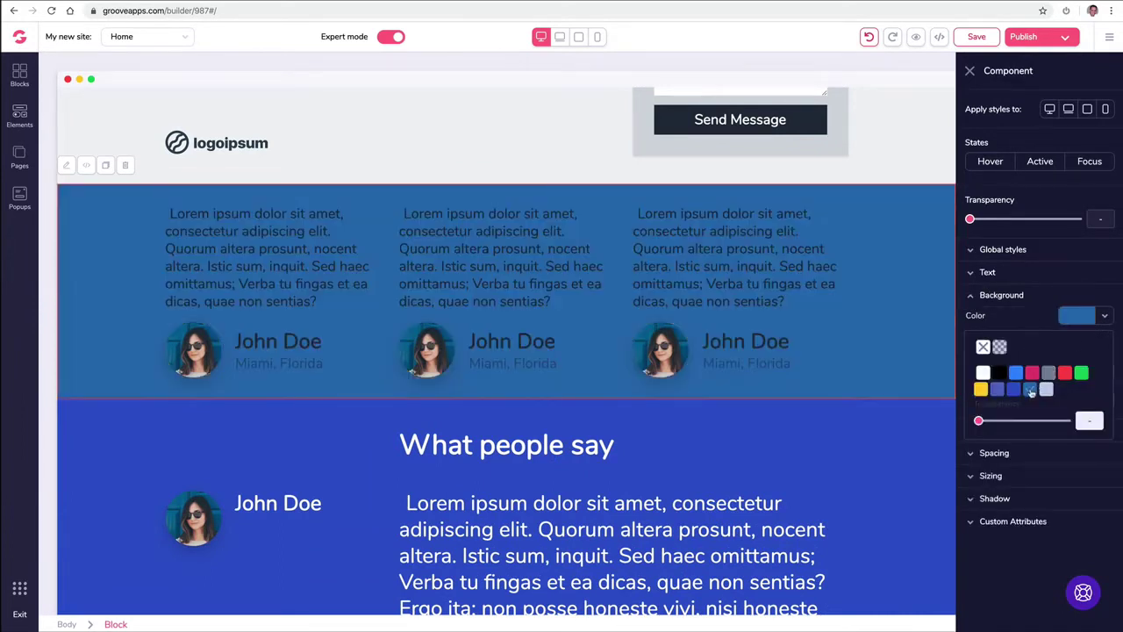
# - Set the background colour of the three-column testimonials block to white
pyautogui.click(1014, 391)
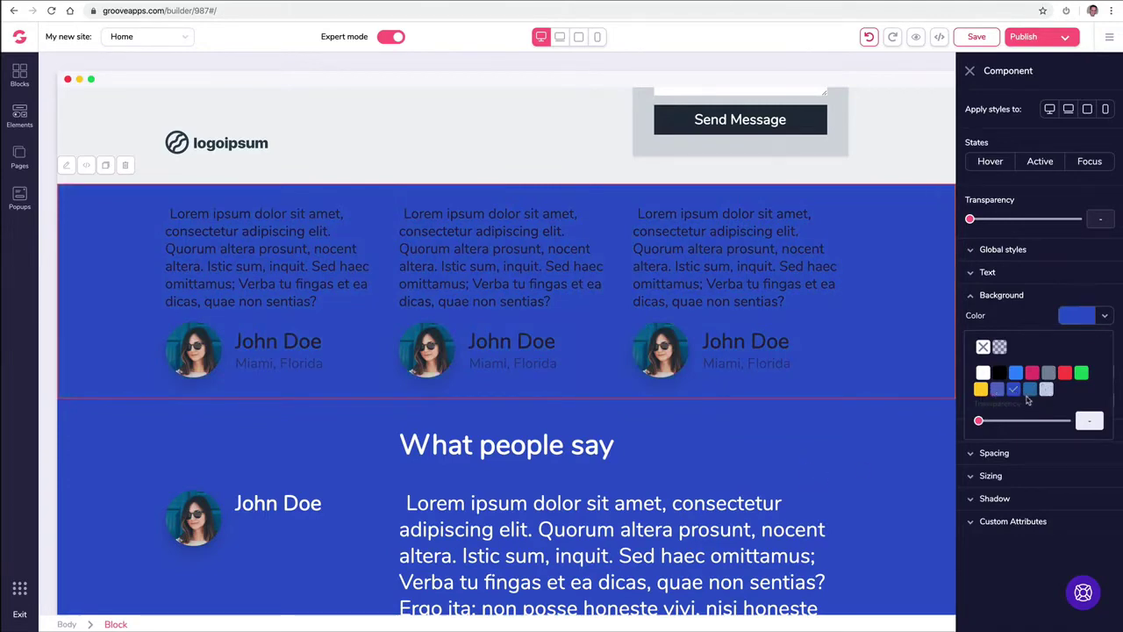
pyautogui.click(983, 374)
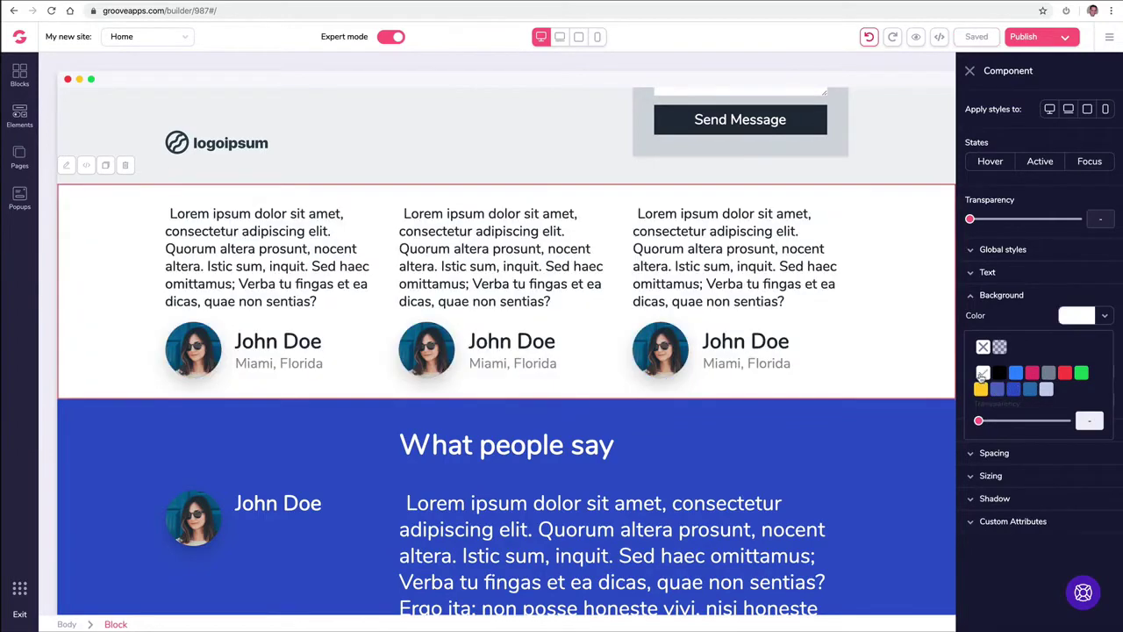
# - Change the background of the "What people say" block to a very dark shade of red and close its settings
pyautogui.click(518, 430)
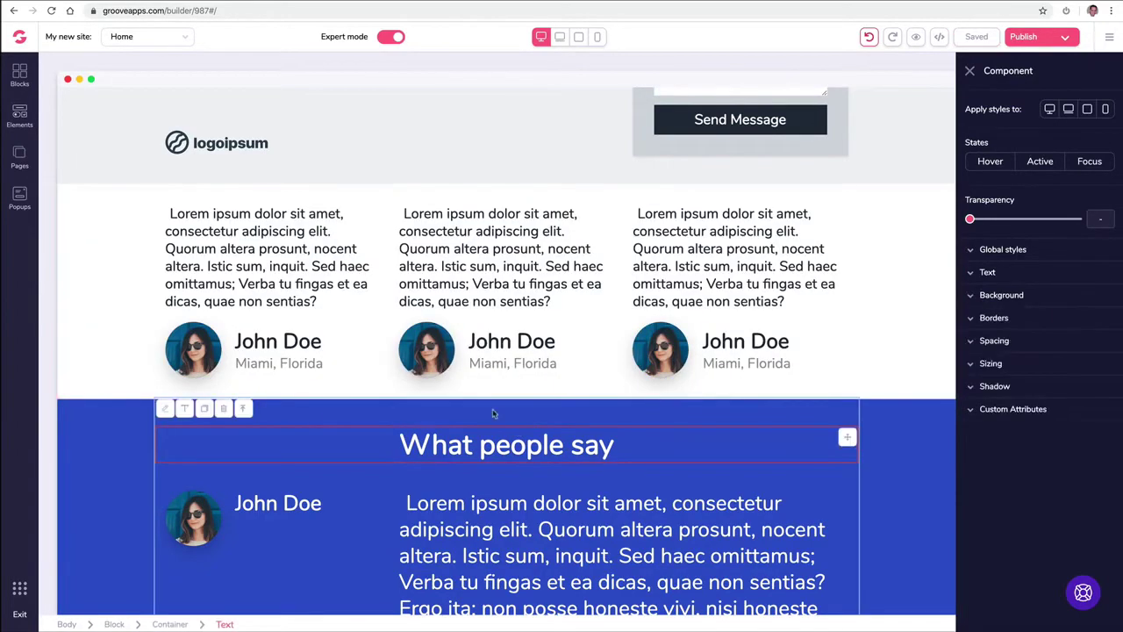
pyautogui.click(120, 441)
pyautogui.scroll(-3, 135, 421)
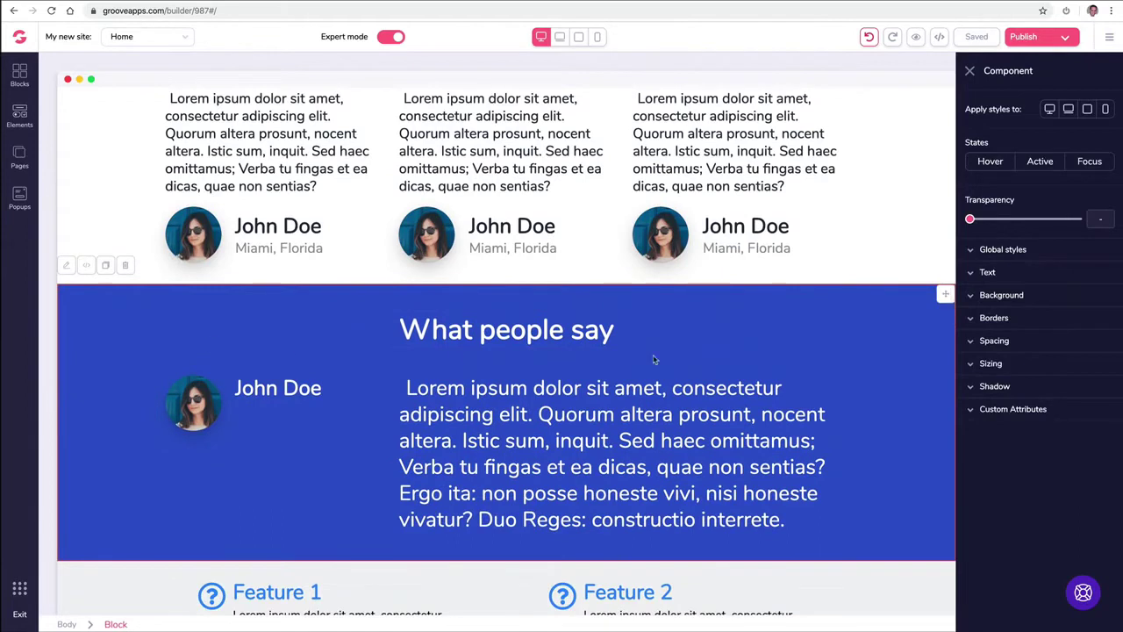
pyautogui.click(1021, 299)
pyautogui.click(1104, 319)
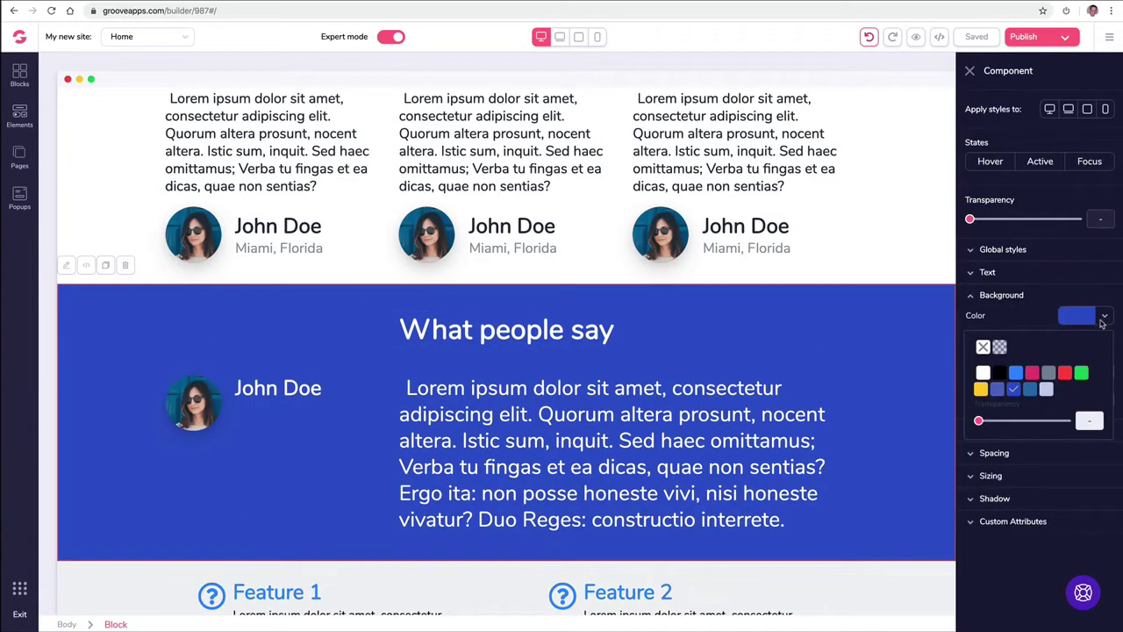
pyautogui.moveTo(1070, 377)
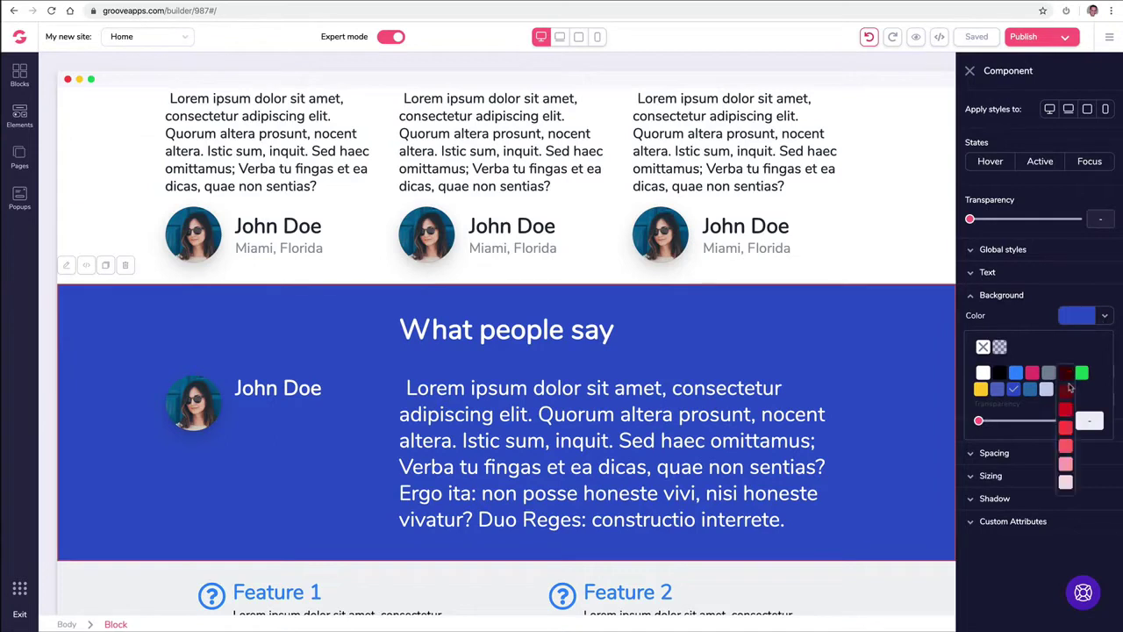
pyautogui.click(1067, 397)
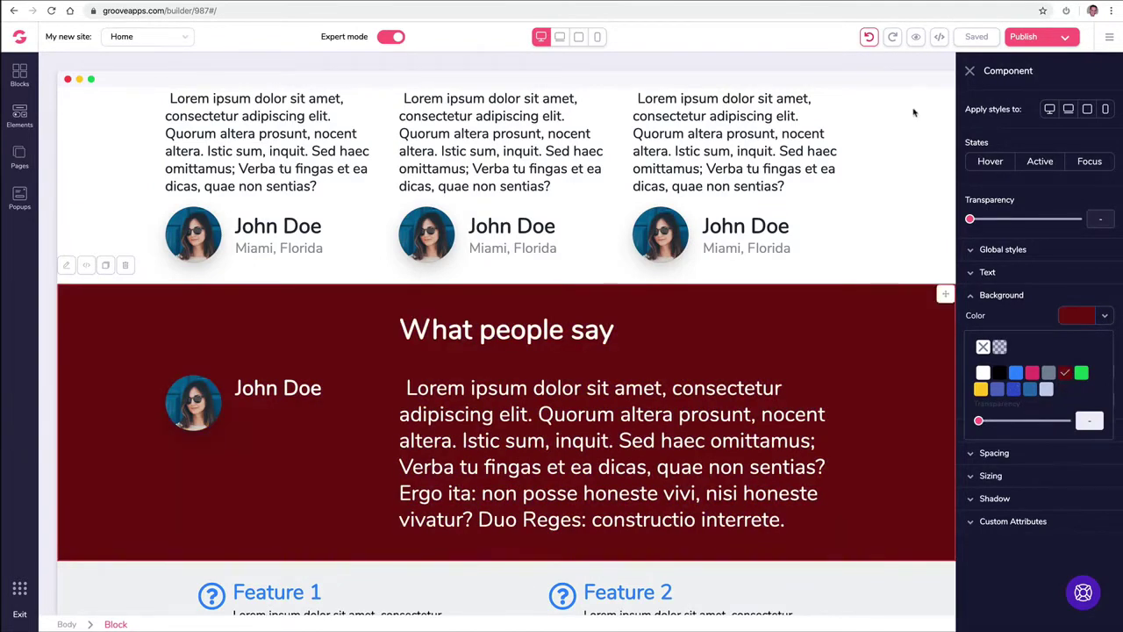
pyautogui.click(970, 70)
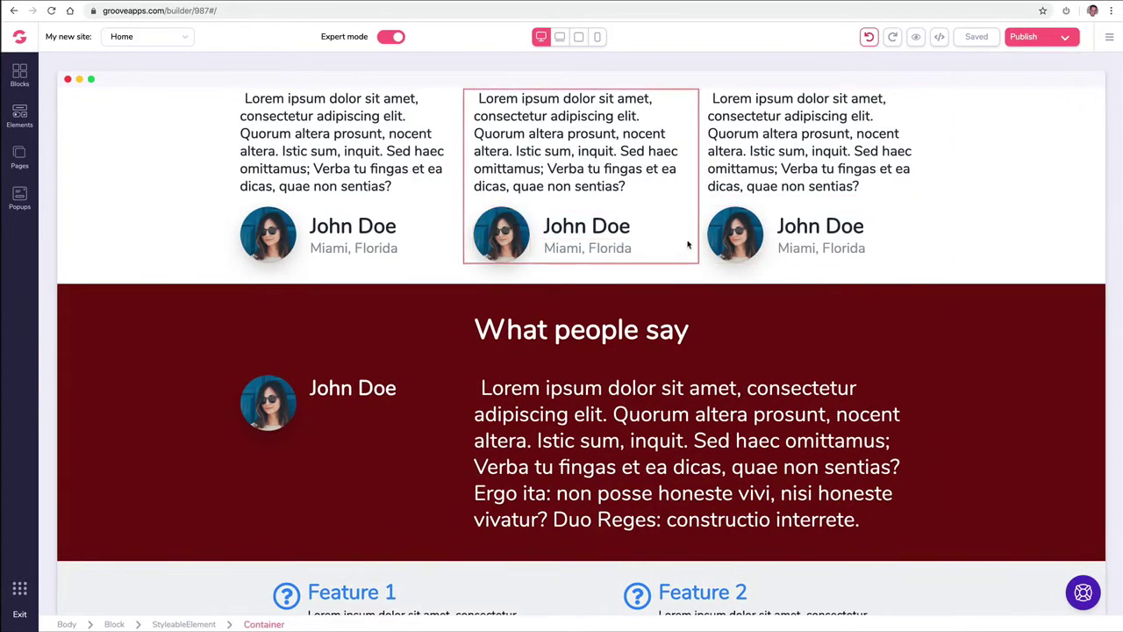
# - Try a dark red background on the parent element around the three testimonials, working up from the middle location text, and clear it
pyautogui.scroll(2, 722, 237)
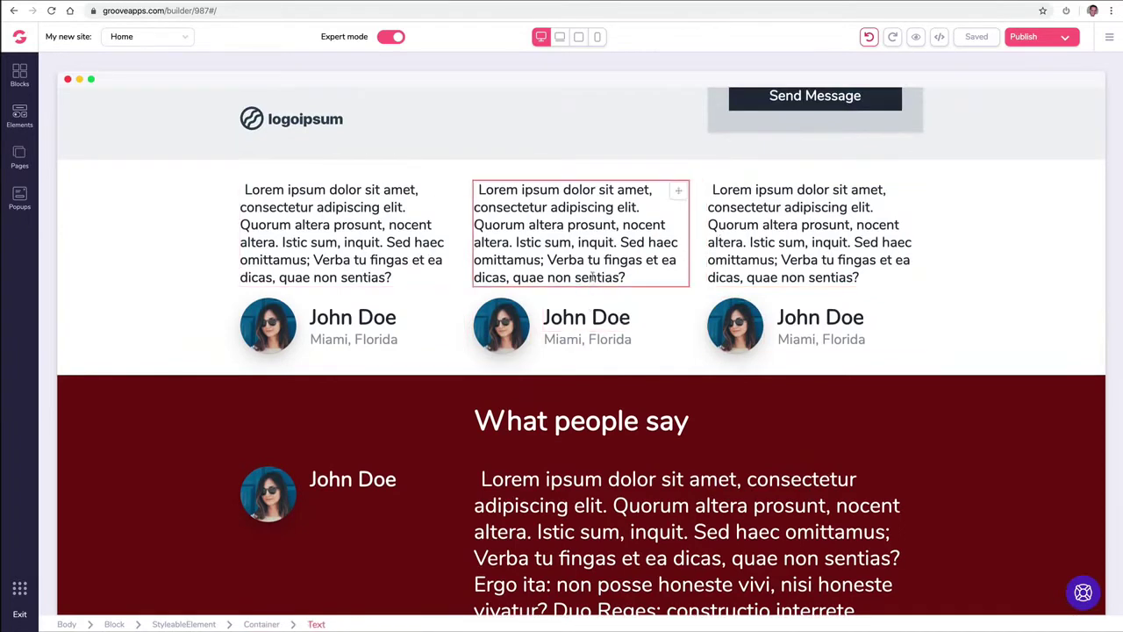
pyautogui.click(593, 338)
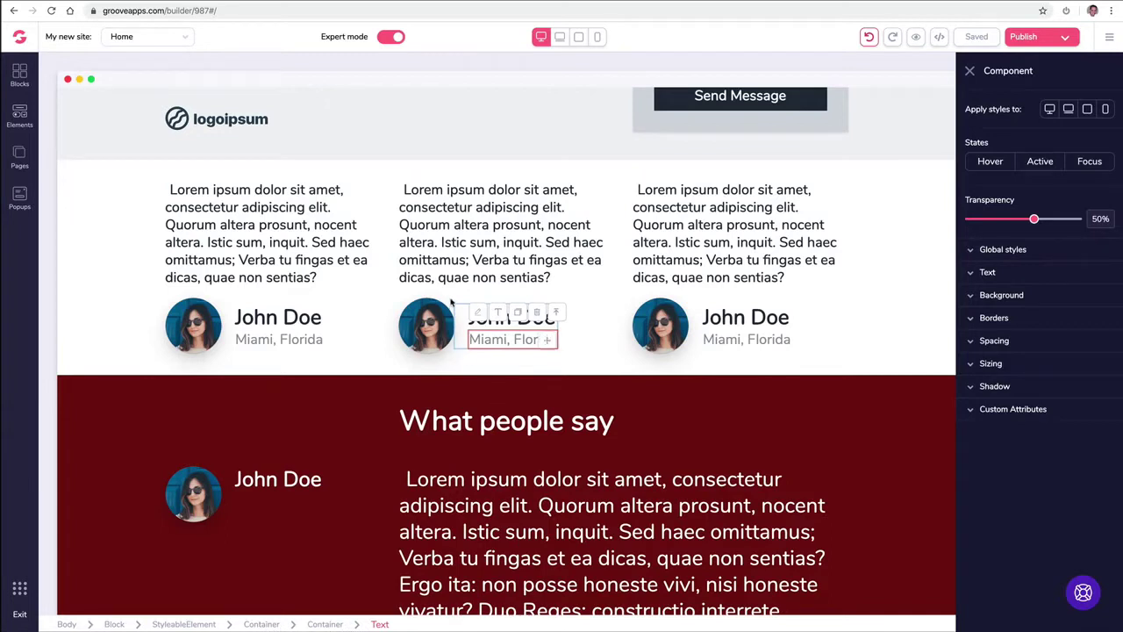
pyautogui.click(556, 319)
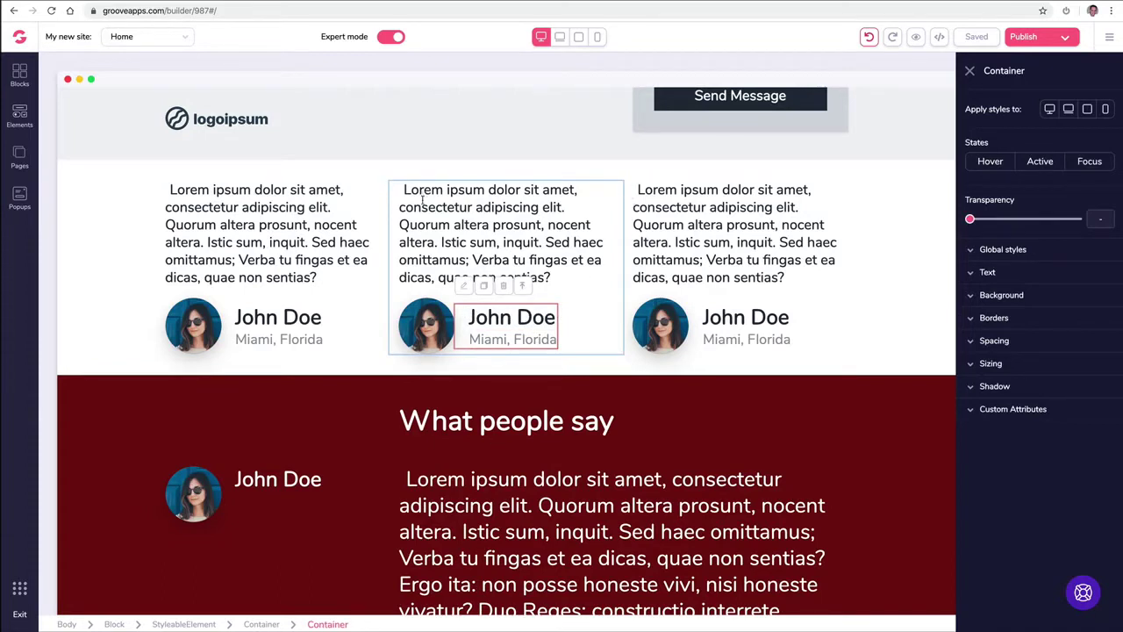
pyautogui.click(524, 292)
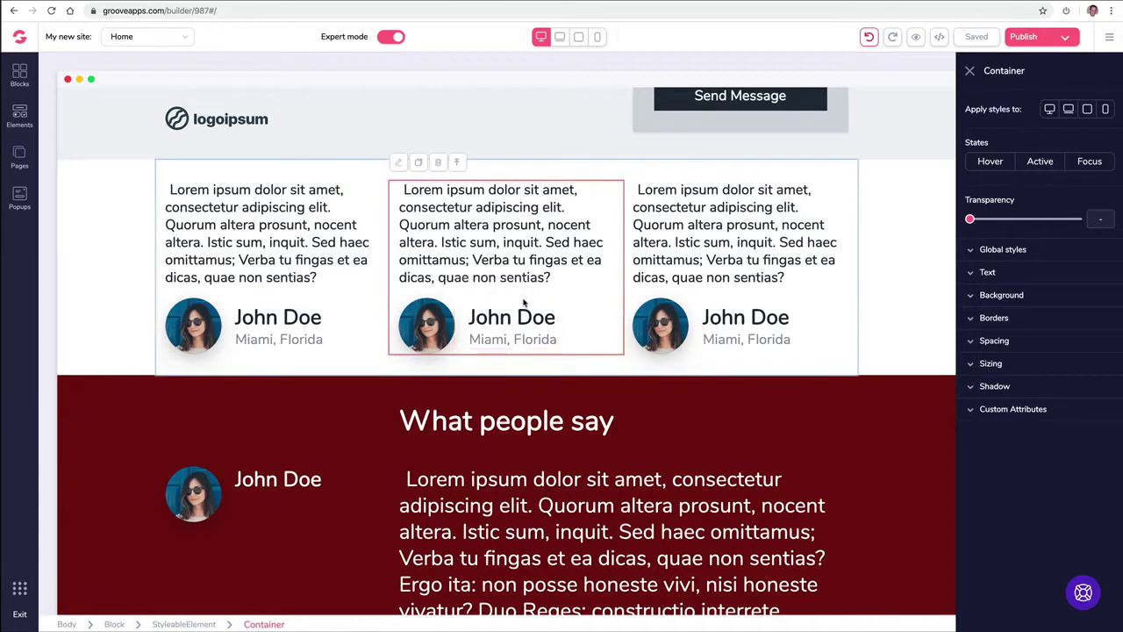
pyautogui.click(457, 164)
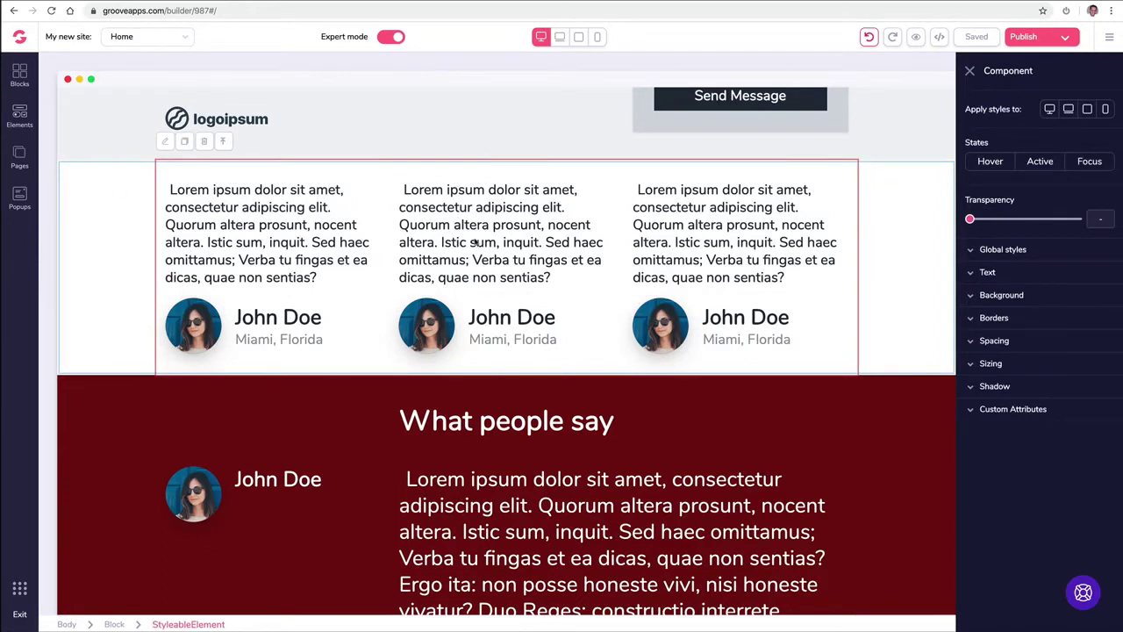
pyautogui.click(970, 297)
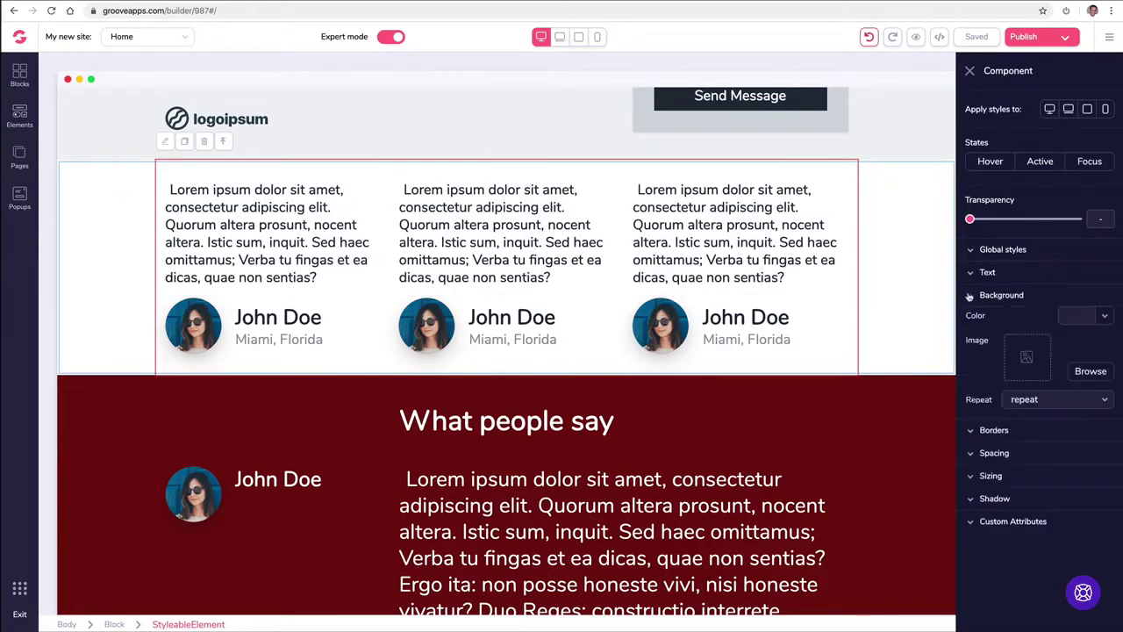
pyautogui.click(1084, 316)
pyautogui.click(1065, 373)
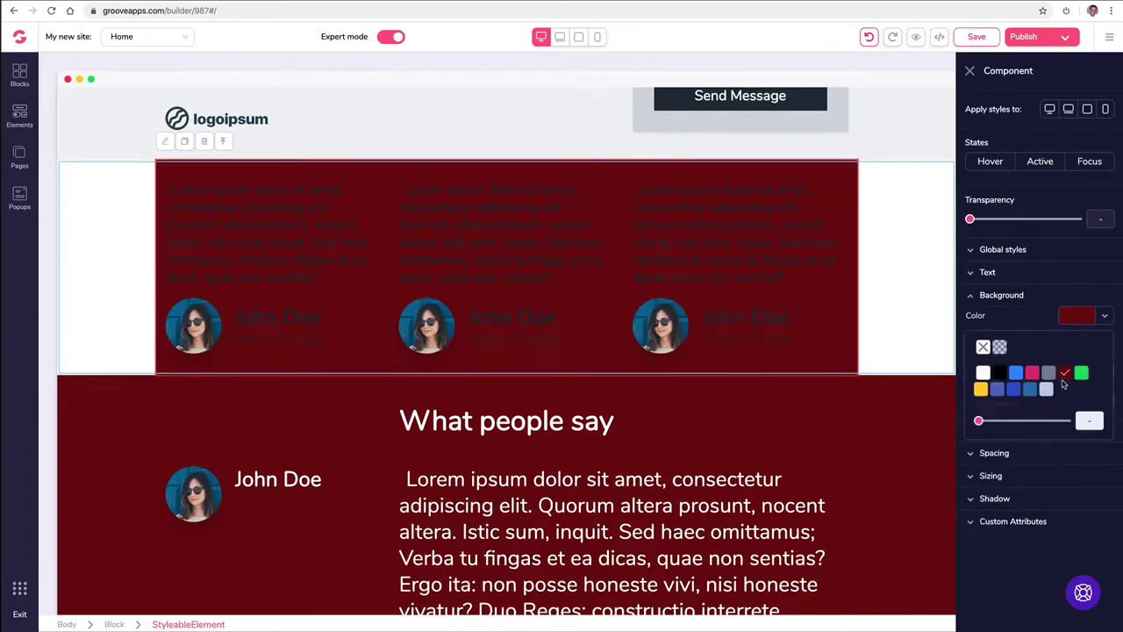
pyautogui.click(983, 347)
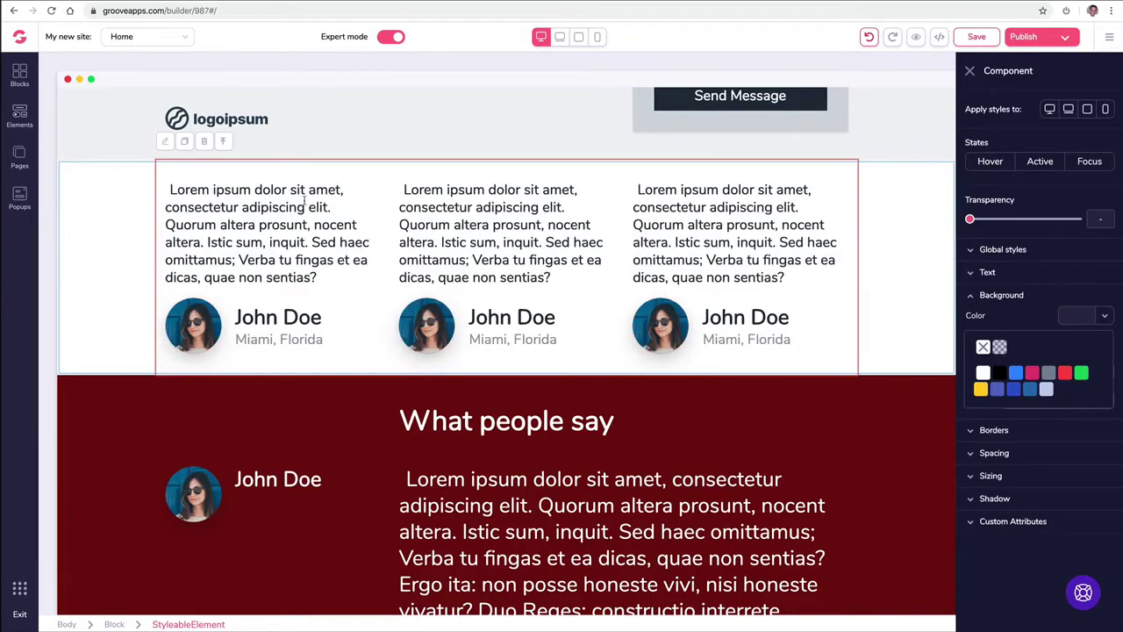
pyautogui.click(232, 145)
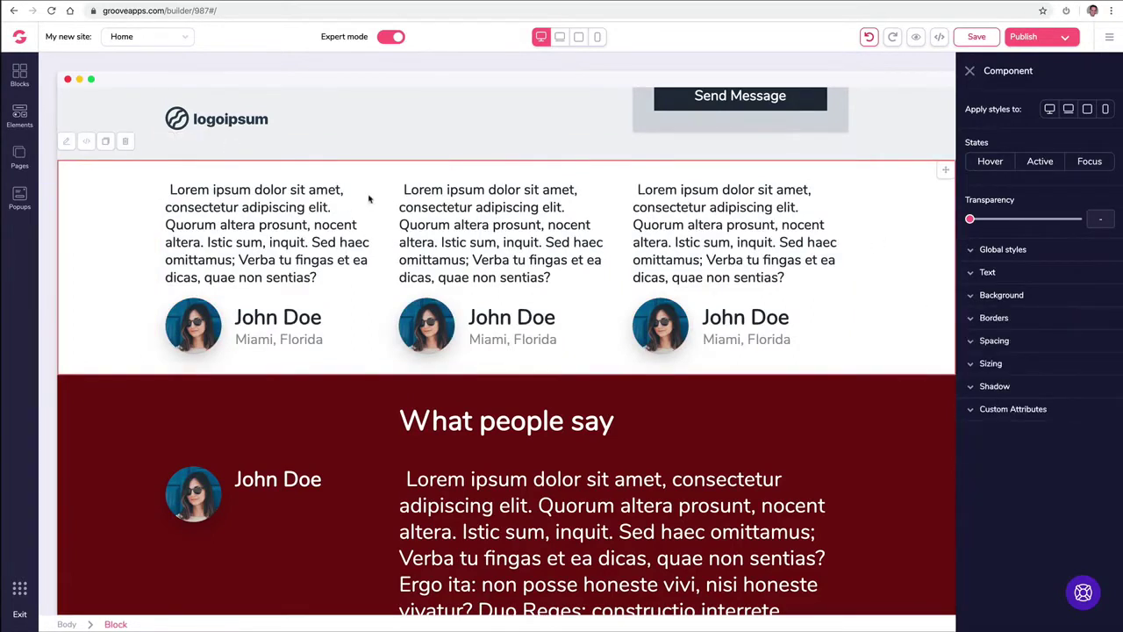
pyautogui.click(970, 72)
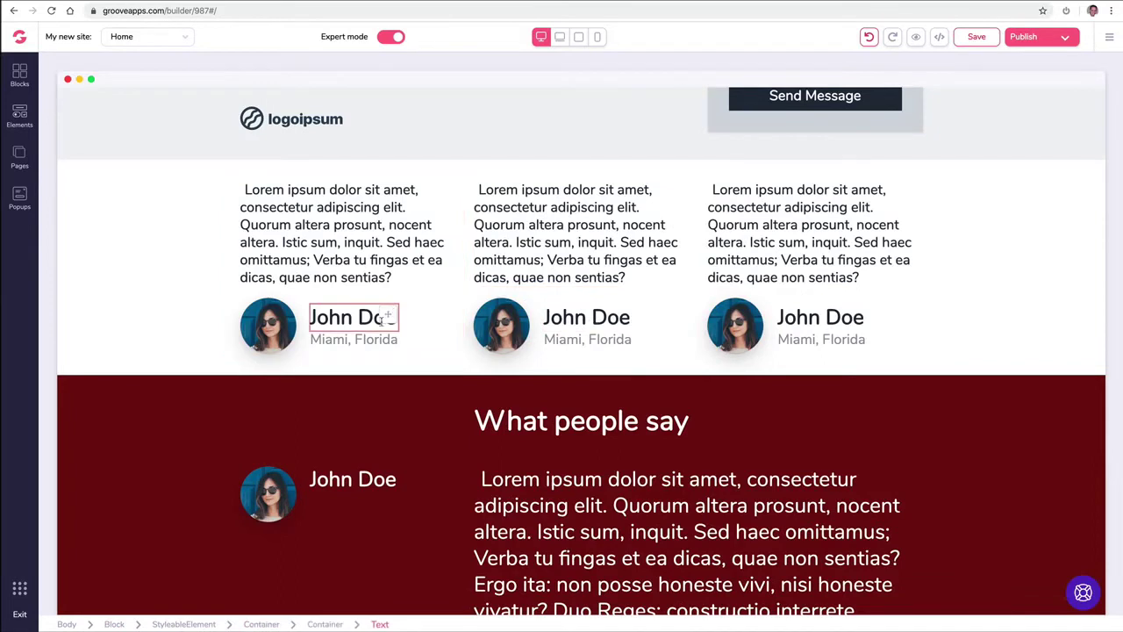
pyautogui.click(578, 333)
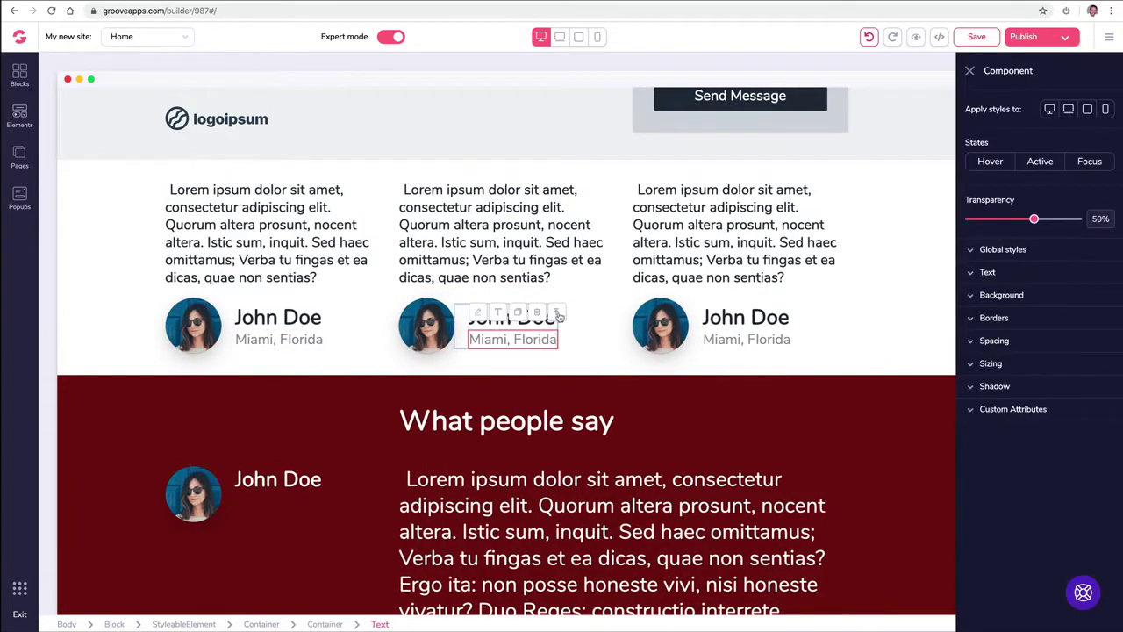
pyautogui.click(559, 317)
pyautogui.click(538, 295)
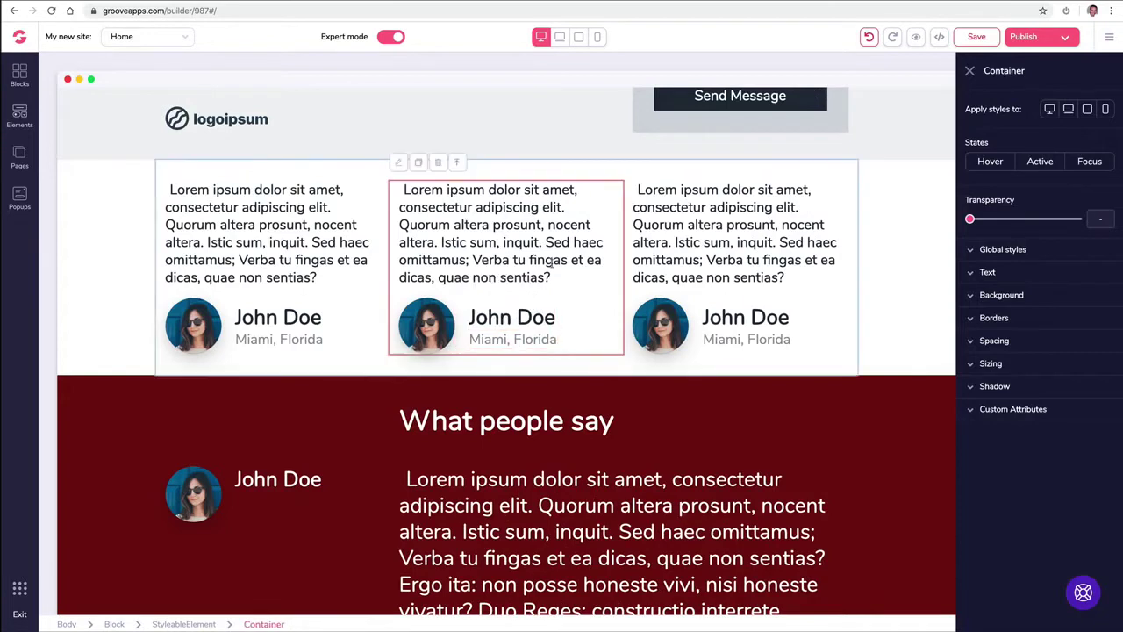
pyautogui.click(664, 270)
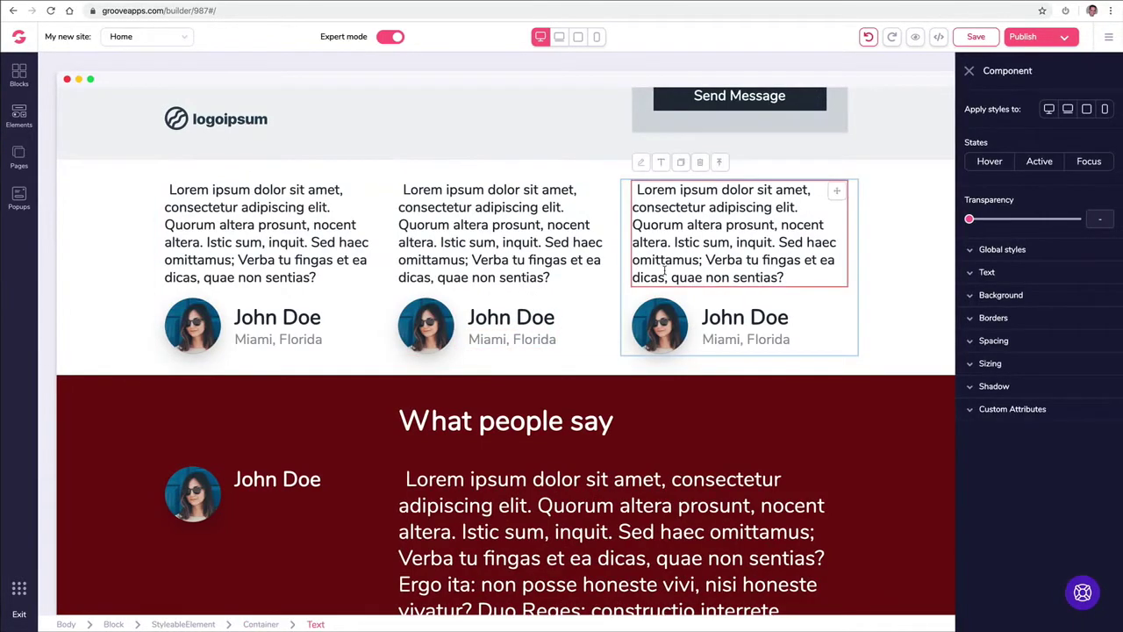
pyautogui.click(969, 71)
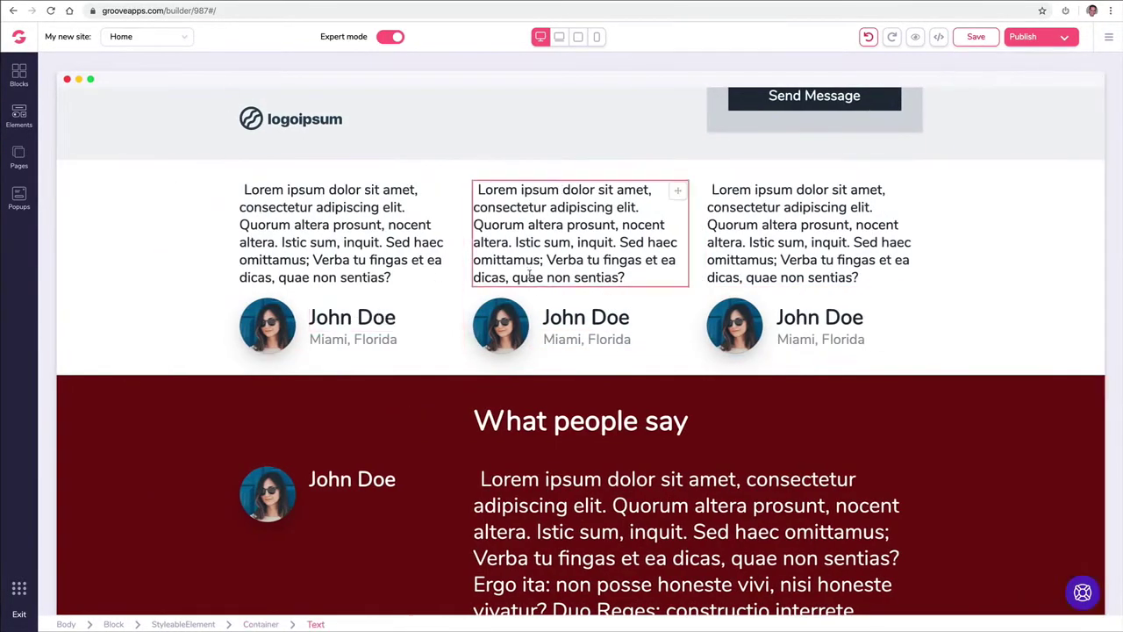
# - Replace the portrait in the "What people say" block with the library photo of the man in the black suit
pyautogui.scroll(-5, 529, 277)
pyautogui.scroll(2, 351, 330)
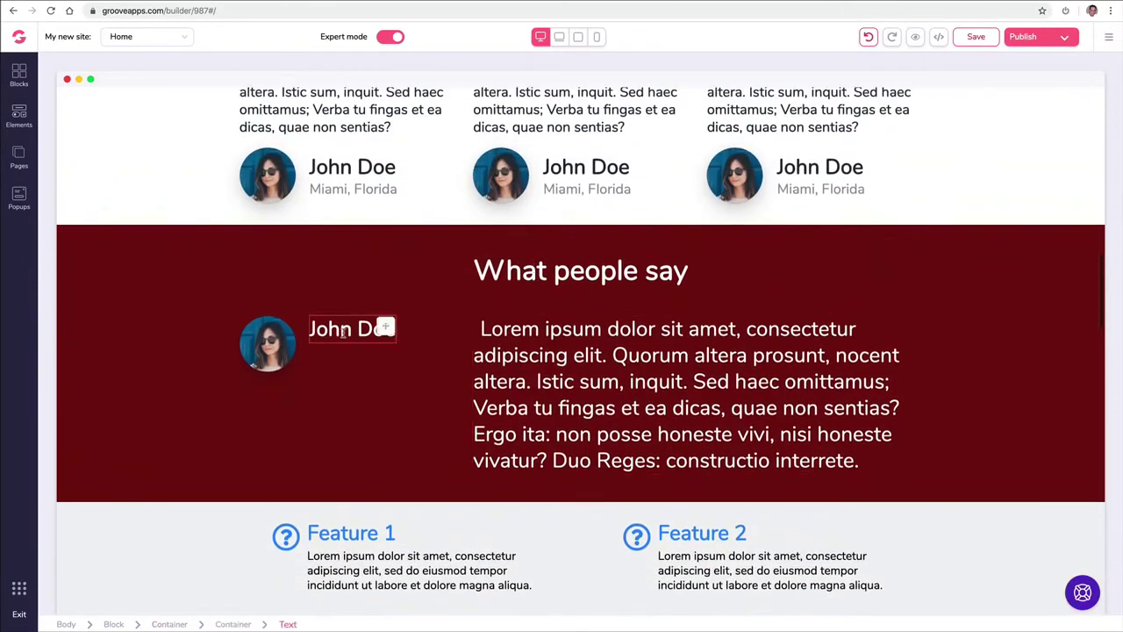
pyautogui.click(274, 345)
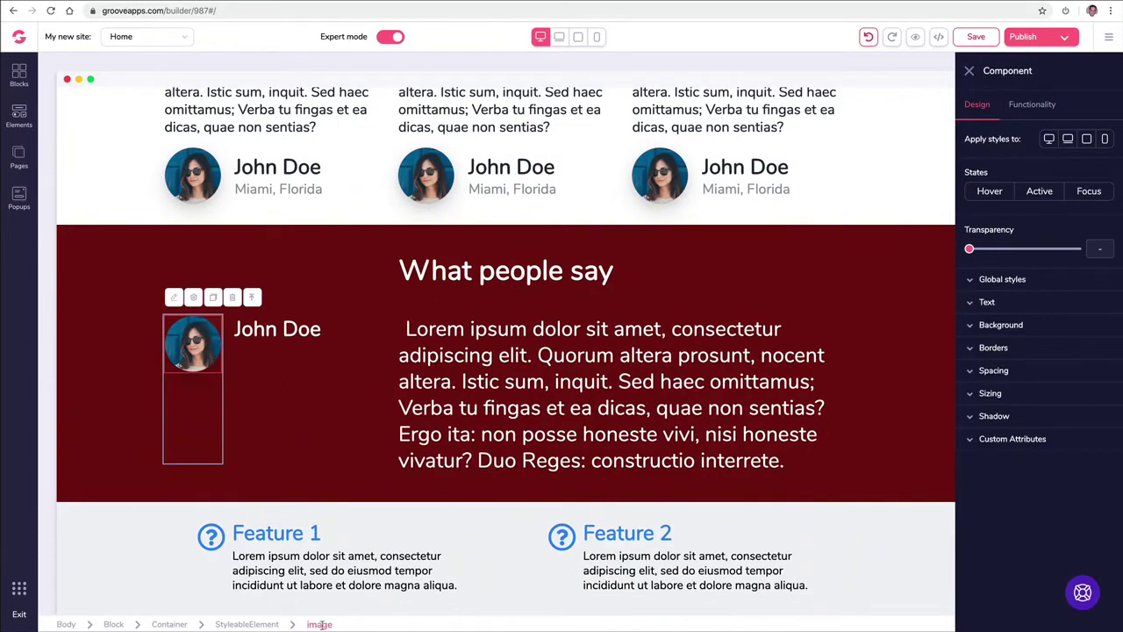
pyautogui.click(1042, 105)
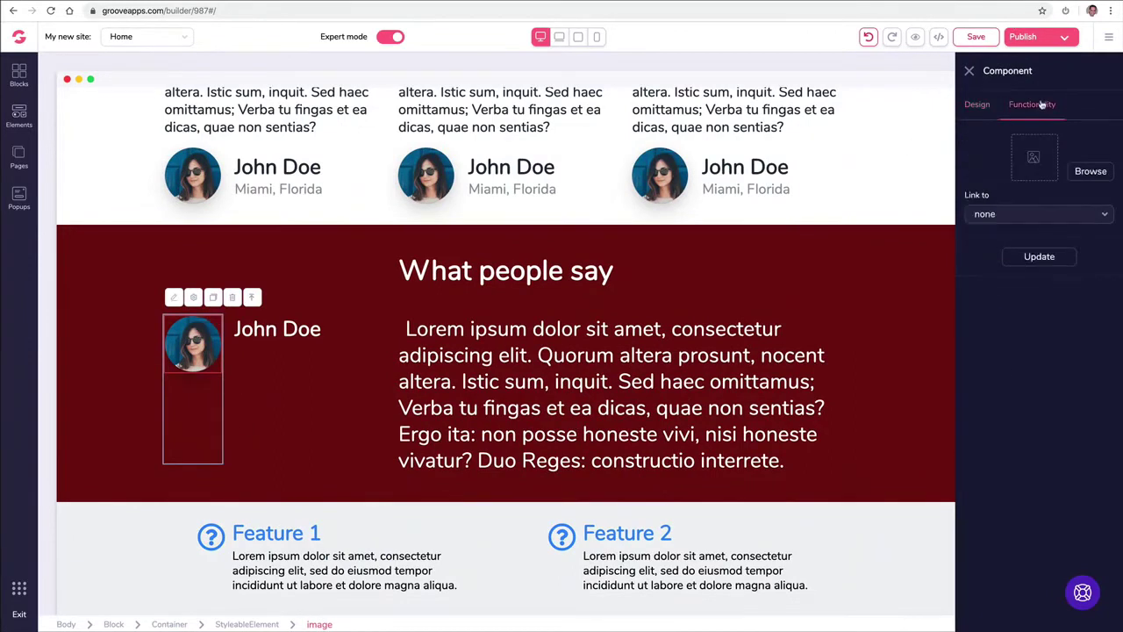
pyautogui.click(1030, 177)
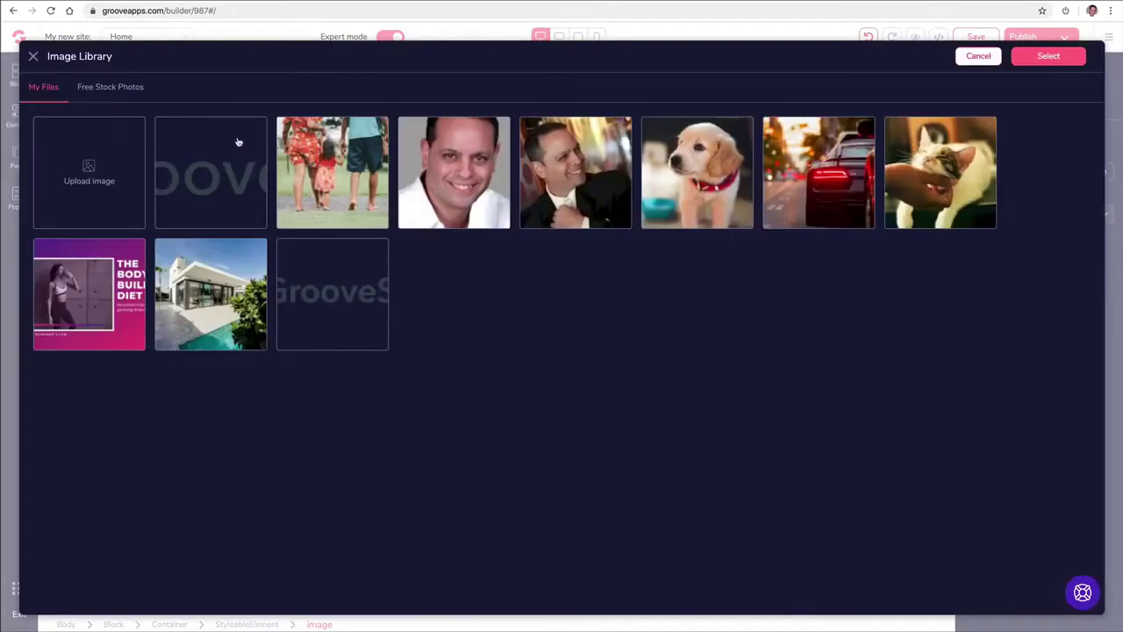
pyautogui.click(548, 182)
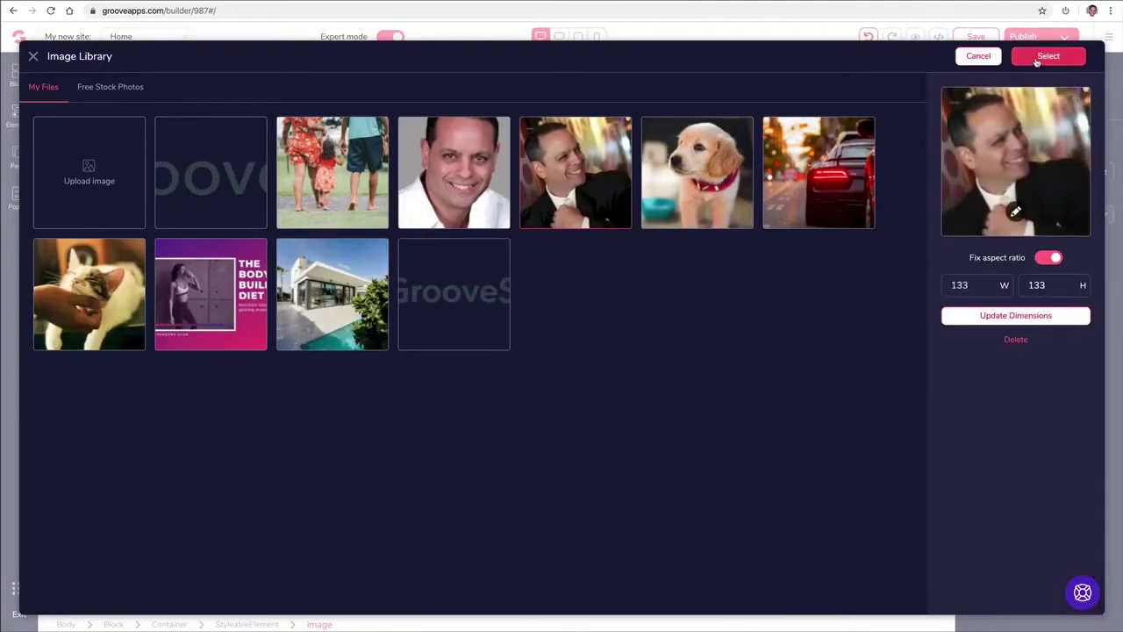
pyautogui.click(1041, 56)
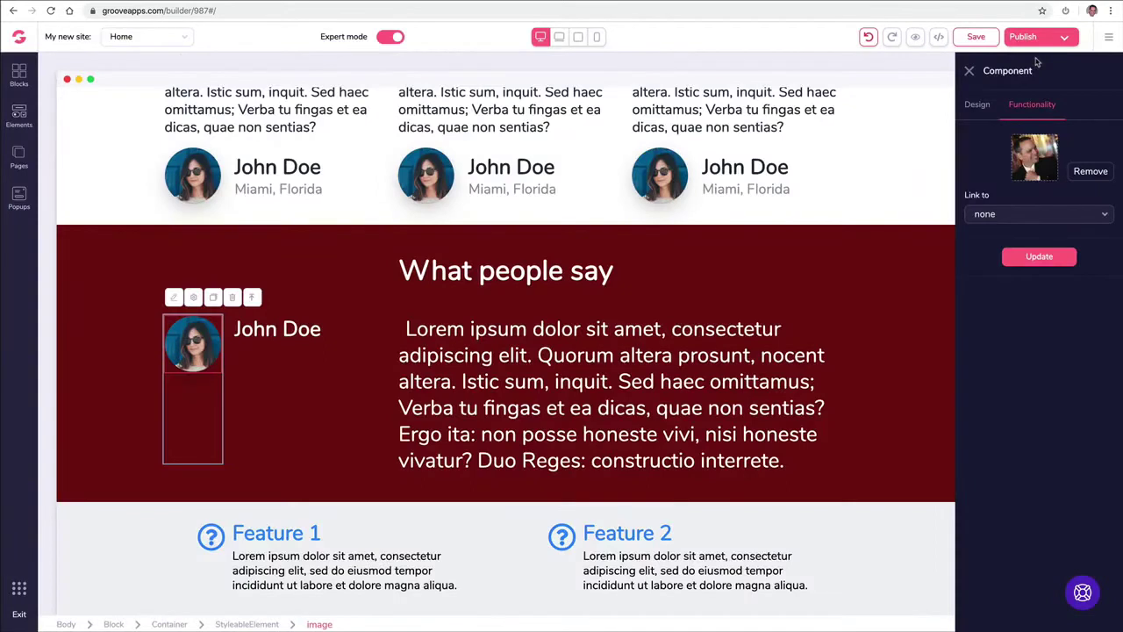
pyautogui.click(1038, 258)
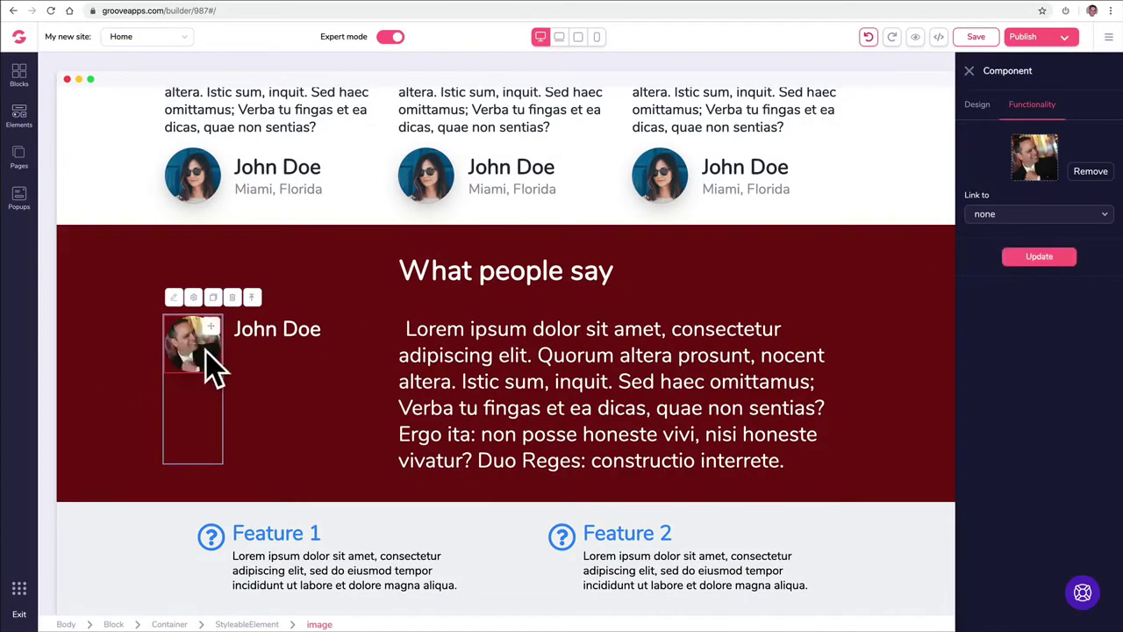
# - Replace the middle testimonial's portrait with the library photo of the man in the white shirt
pyautogui.click(204, 176)
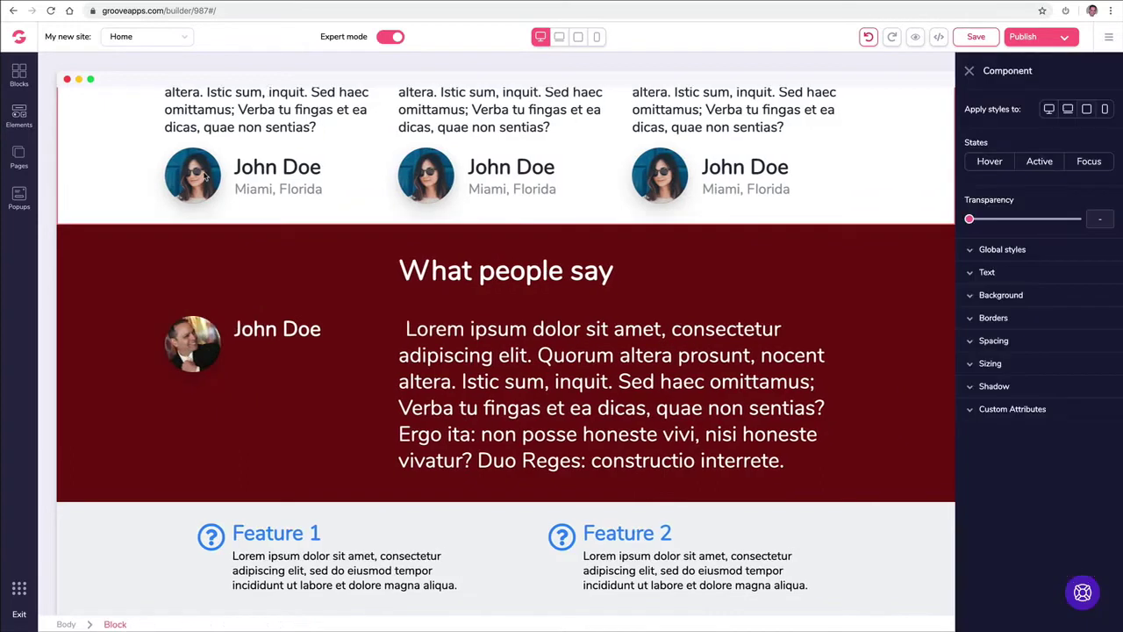
pyautogui.click(425, 177)
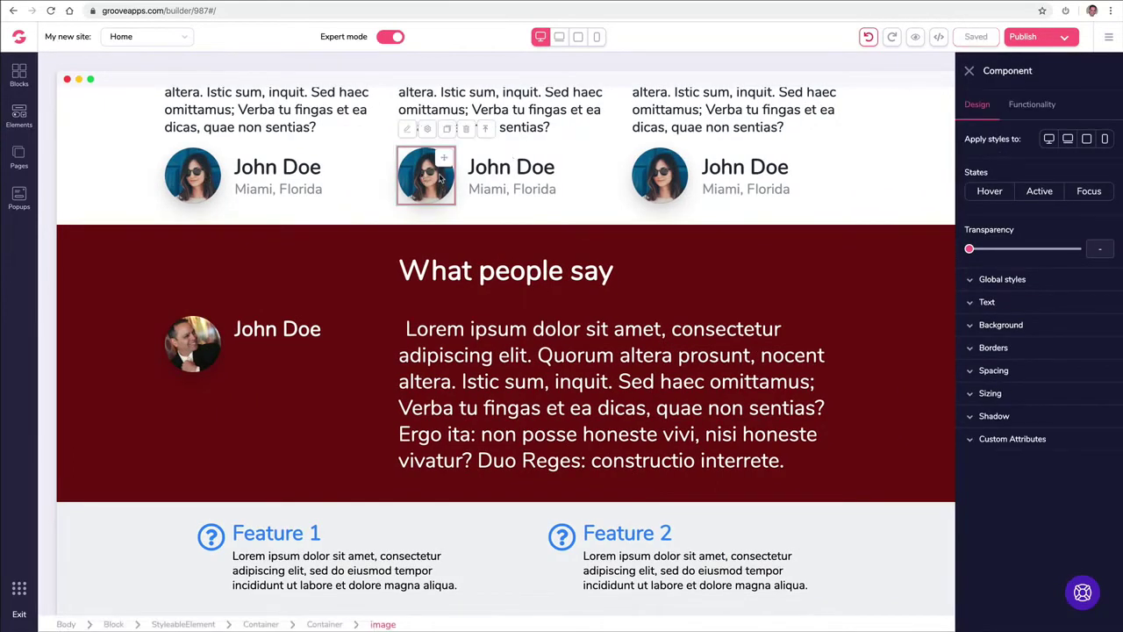
pyautogui.click(1044, 104)
pyautogui.click(1091, 171)
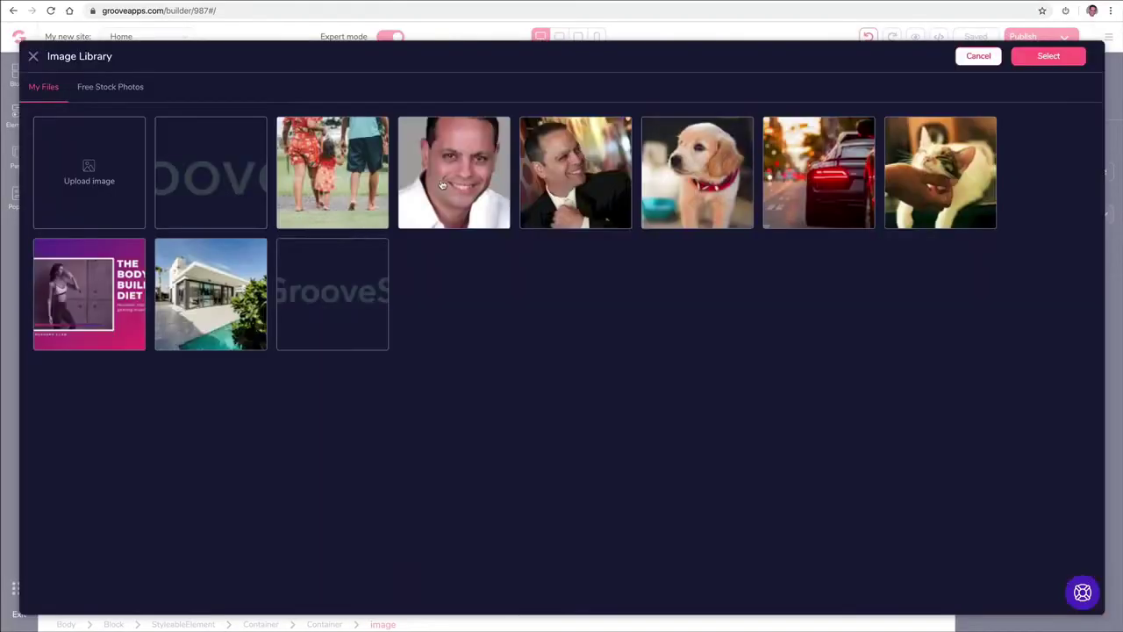
pyautogui.click(444, 186)
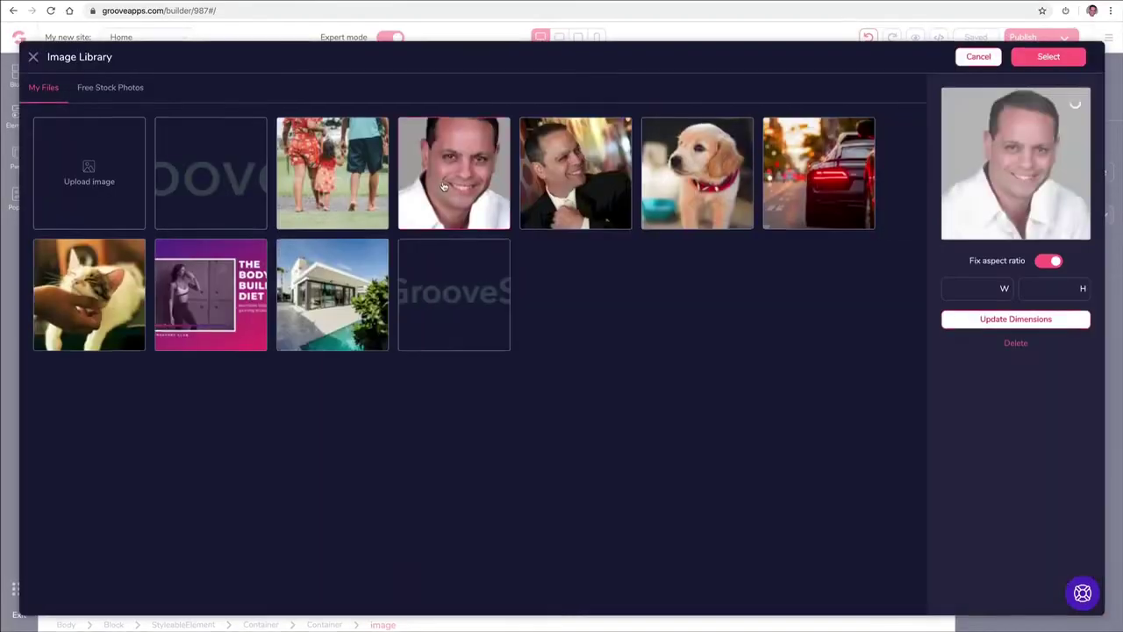
pyautogui.click(1047, 57)
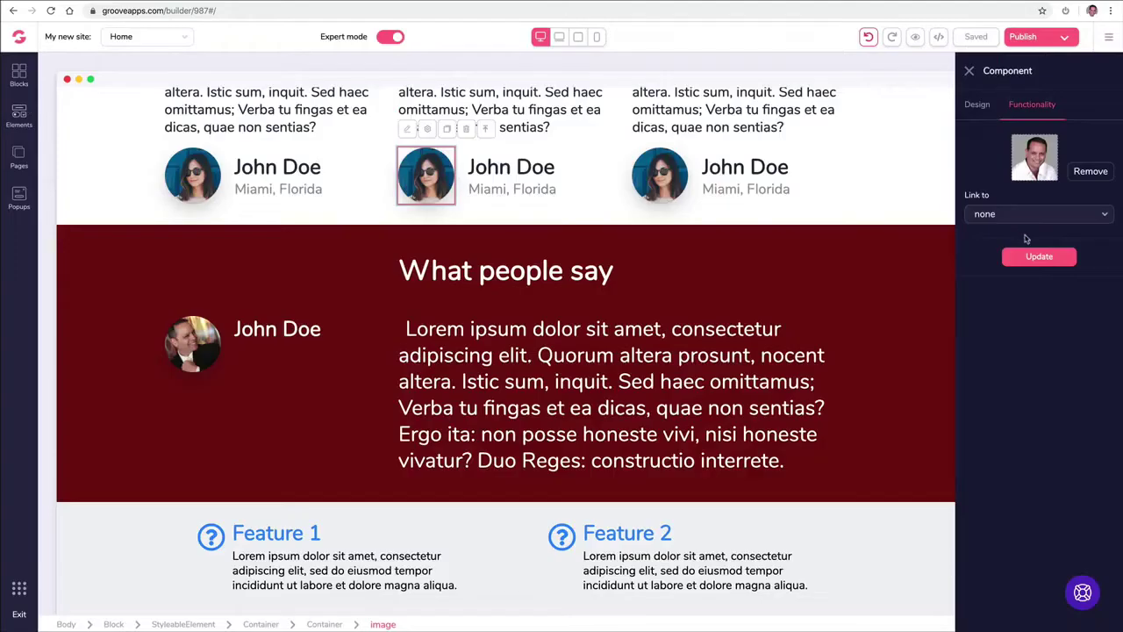
pyautogui.click(1037, 256)
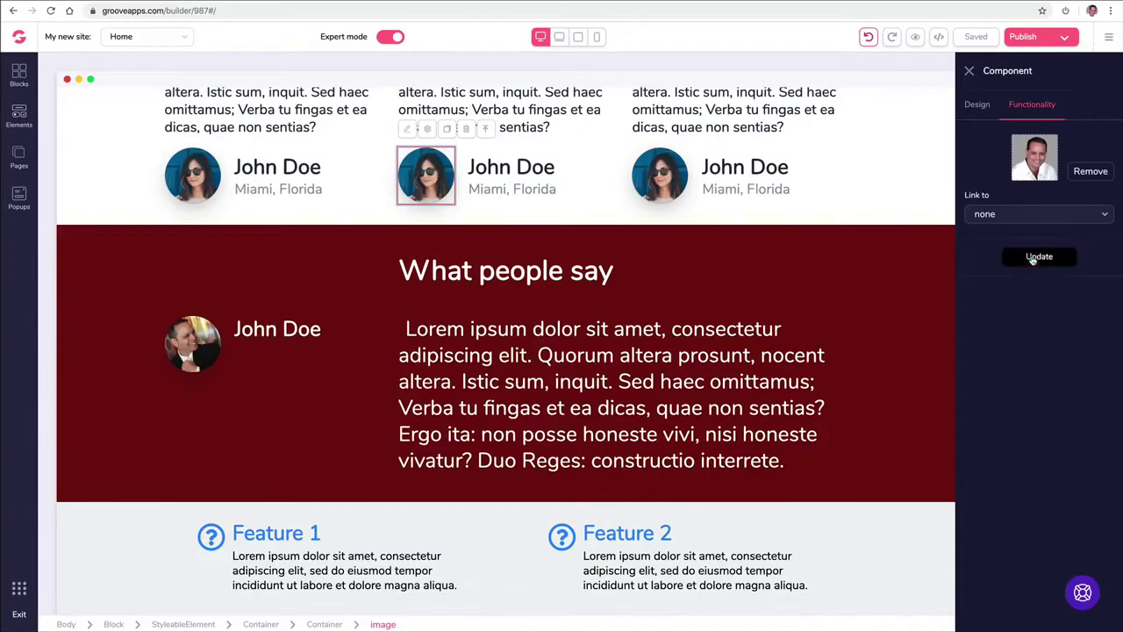
# - Review the Home page from the alert bar and hero image through the map and contact form to the testimonials
pyautogui.click(591, 185)
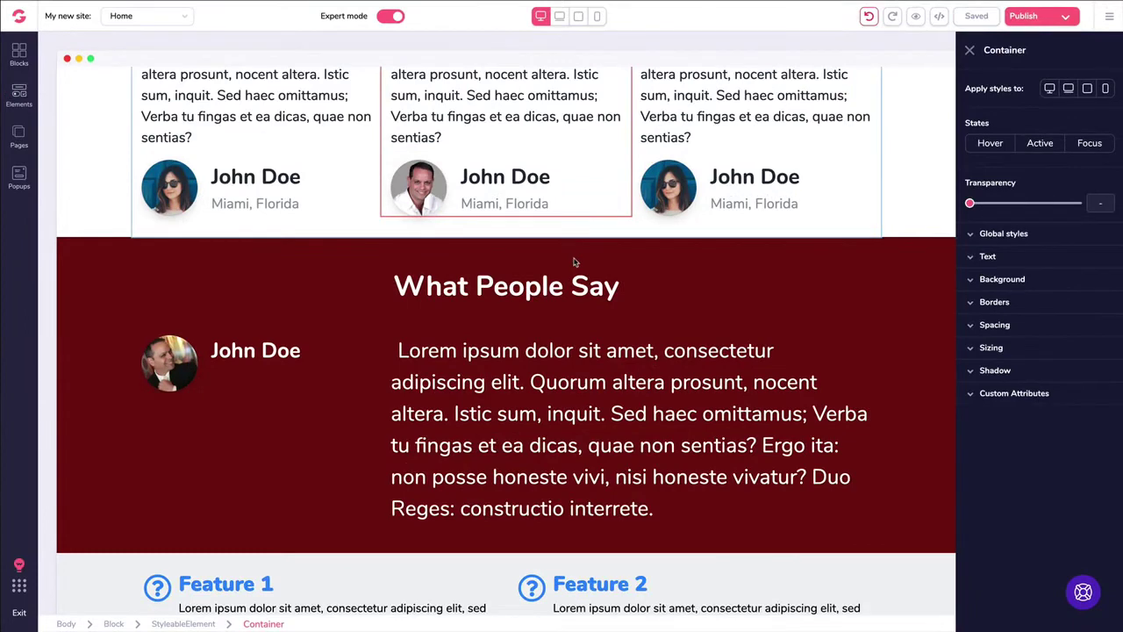
pyautogui.scroll(5, 572, 237)
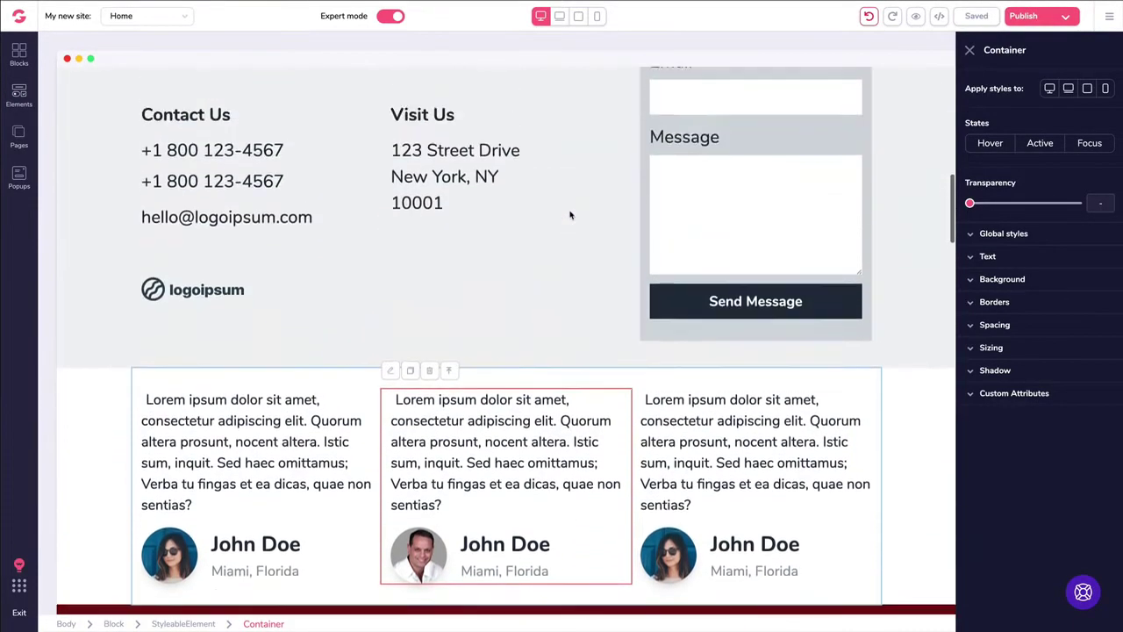
pyautogui.scroll(10, 570, 214)
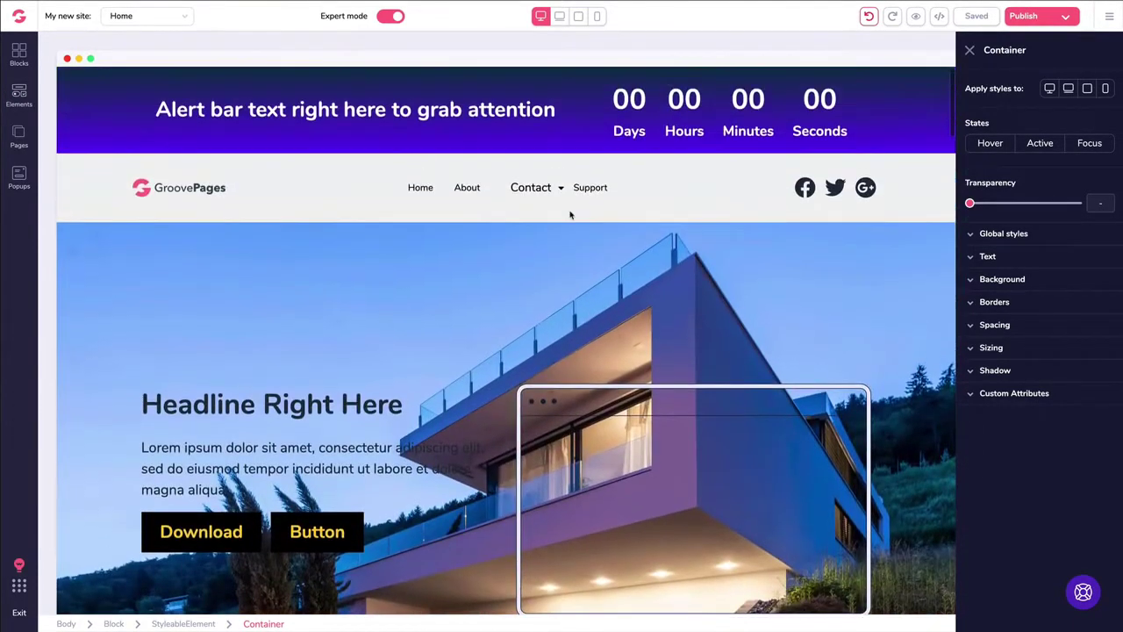
pyautogui.scroll(-5, 549, 184)
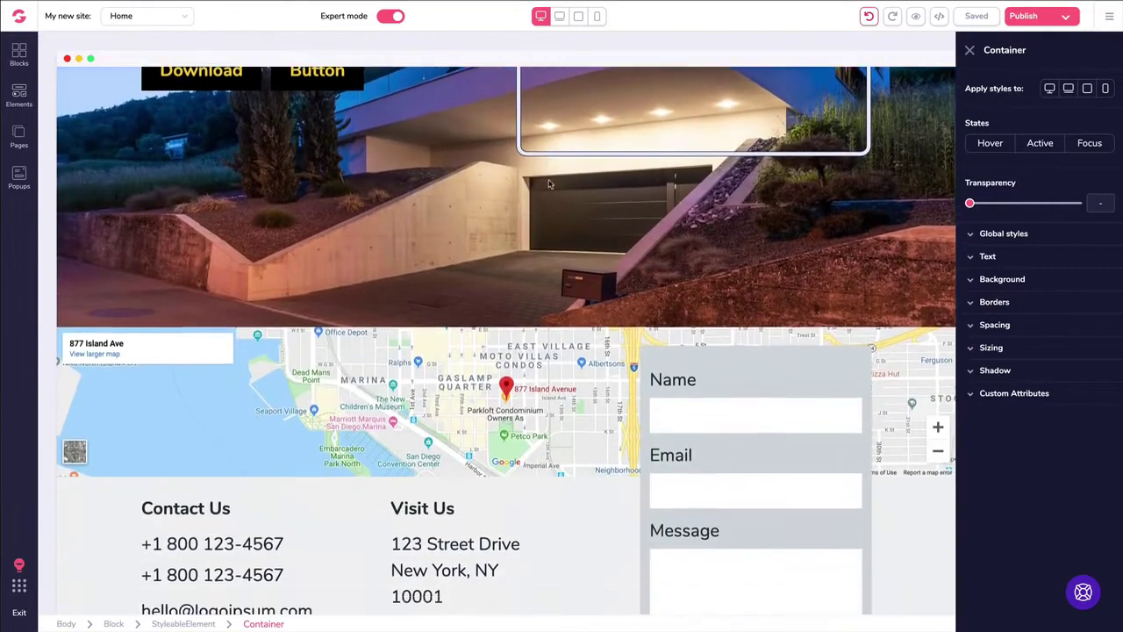
pyautogui.scroll(-5, 549, 184)
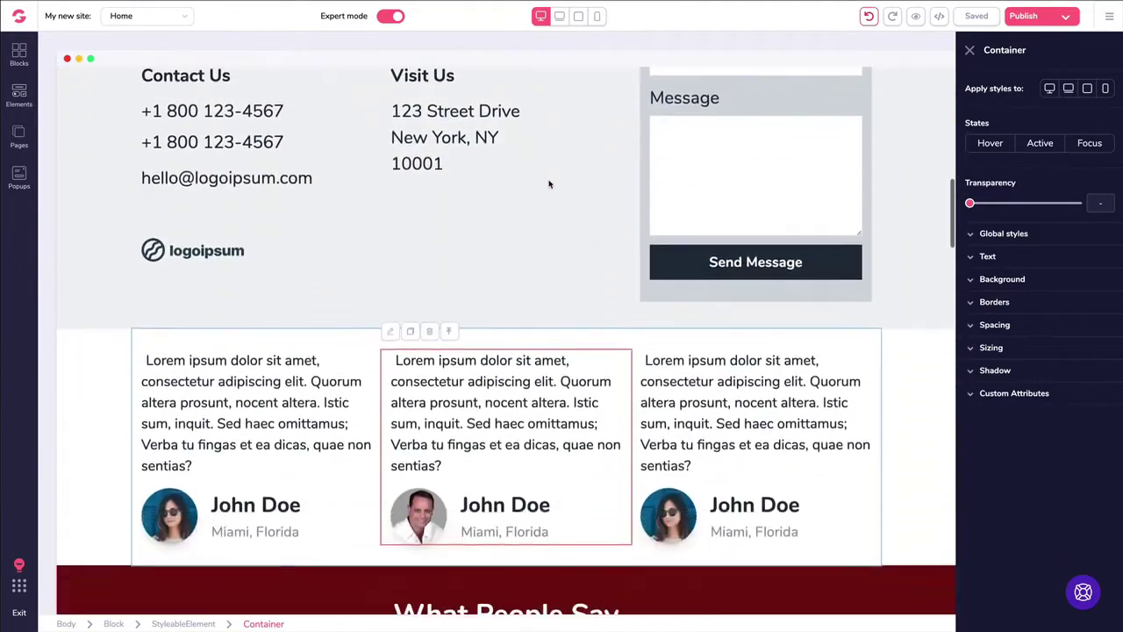
pyautogui.scroll(-4, 549, 184)
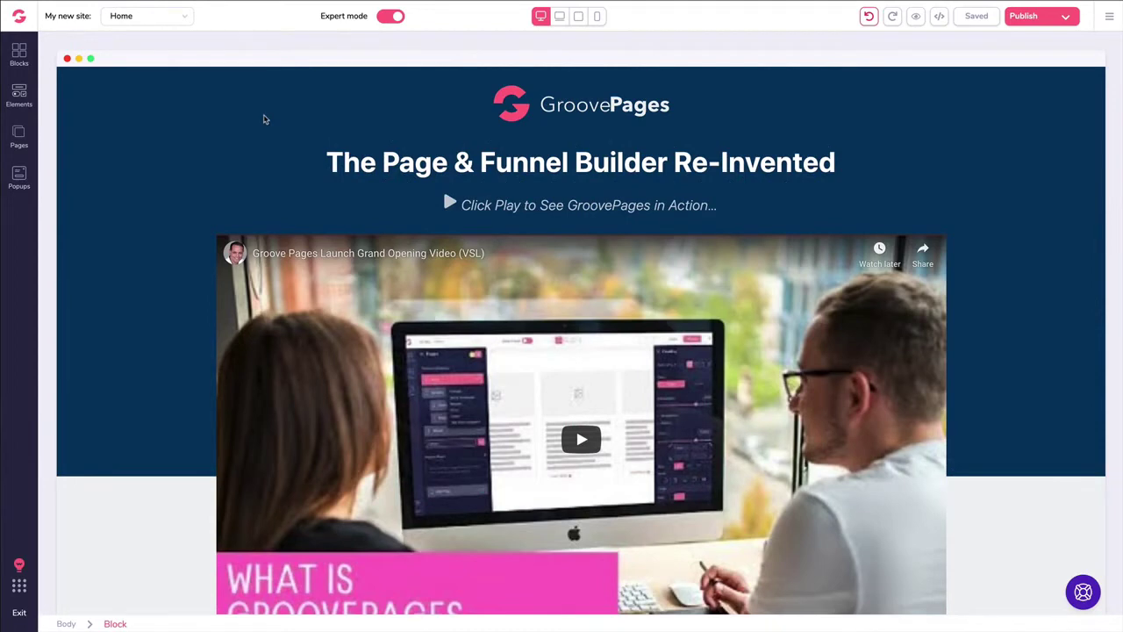
# - Look through the GroovePages sales page from the launch video to the Frequently Asked Questions and return to its beginning
pyautogui.scroll(-1, 263, 119)
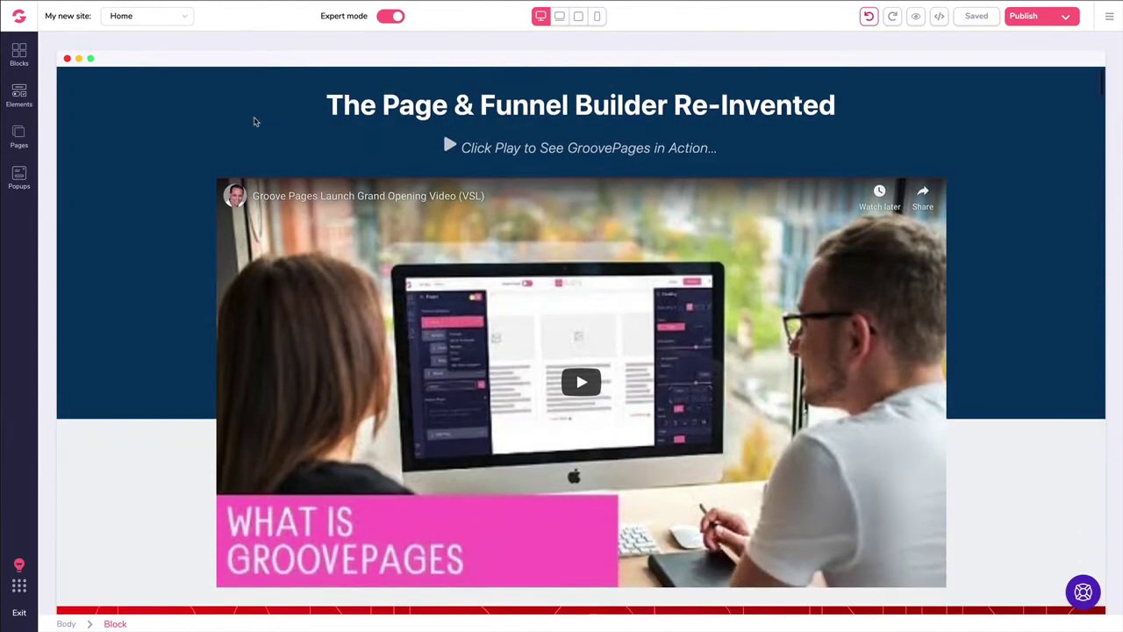
pyautogui.scroll(-1, 251, 122)
pyautogui.scroll(-1, 248, 123)
pyautogui.scroll(-2, 237, 124)
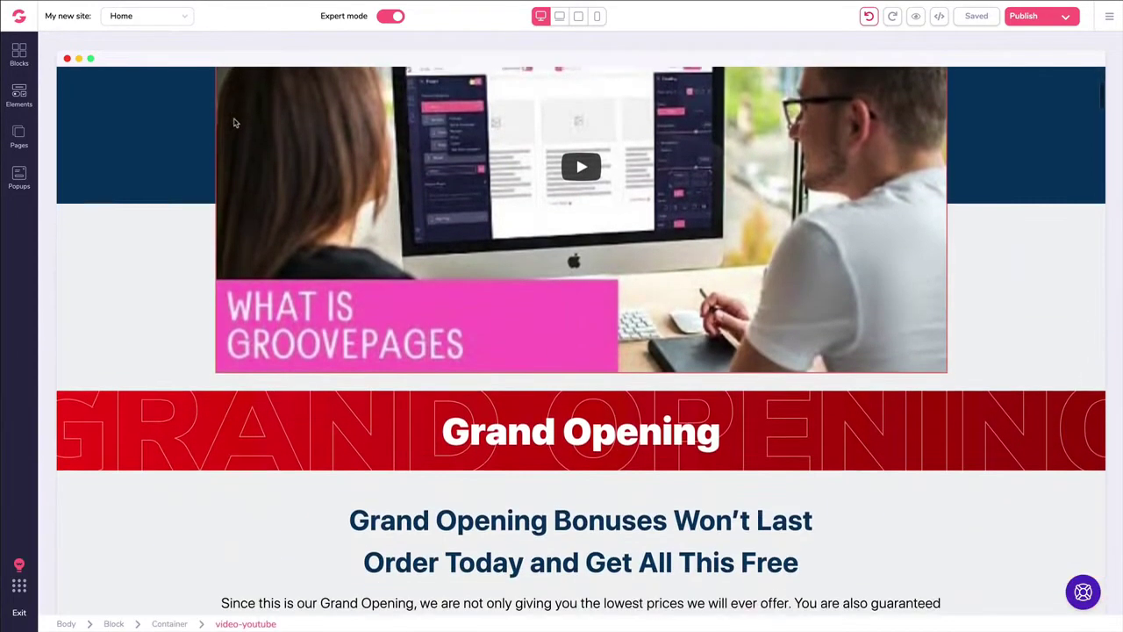
pyautogui.scroll(-5, 235, 125)
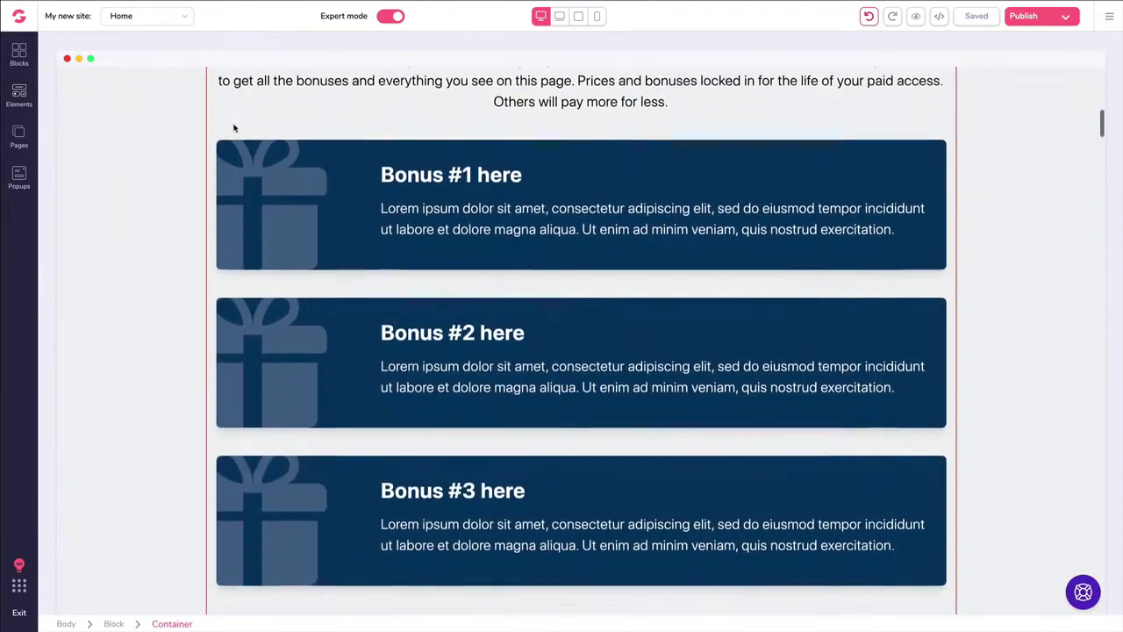
pyautogui.scroll(-7, 167, 145)
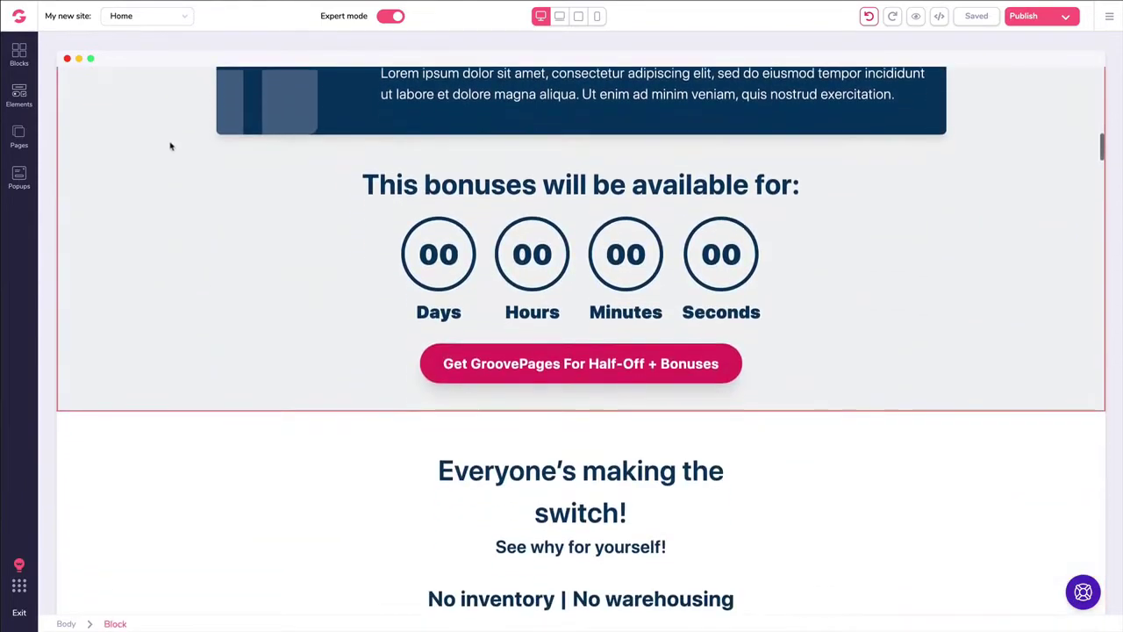
pyautogui.scroll(-9, 175, 145)
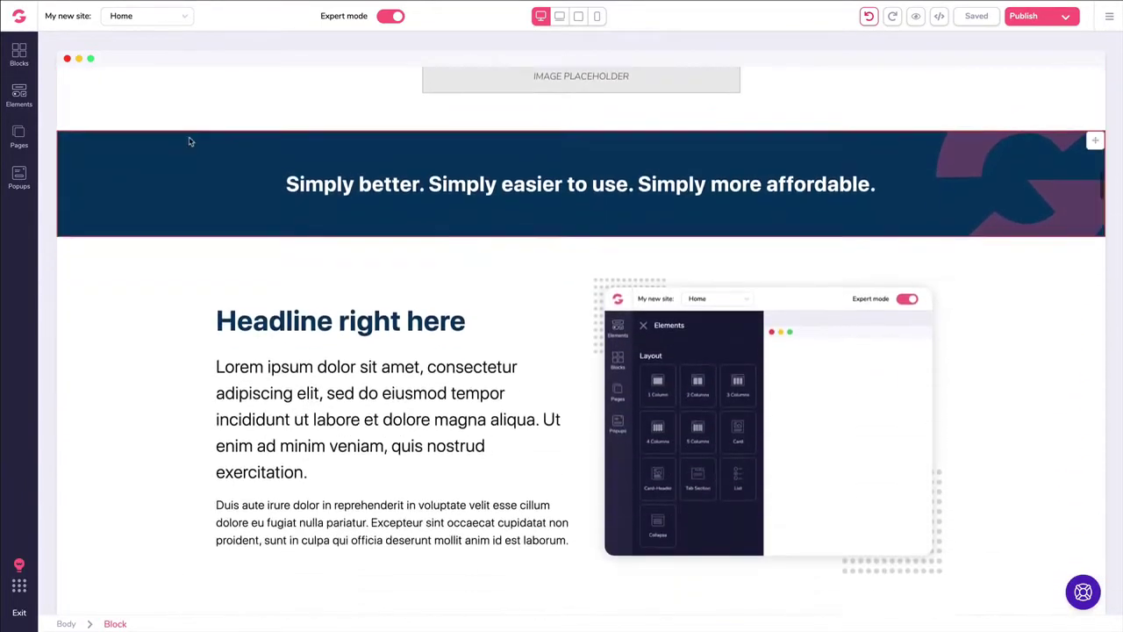
pyautogui.scroll(-10, 189, 142)
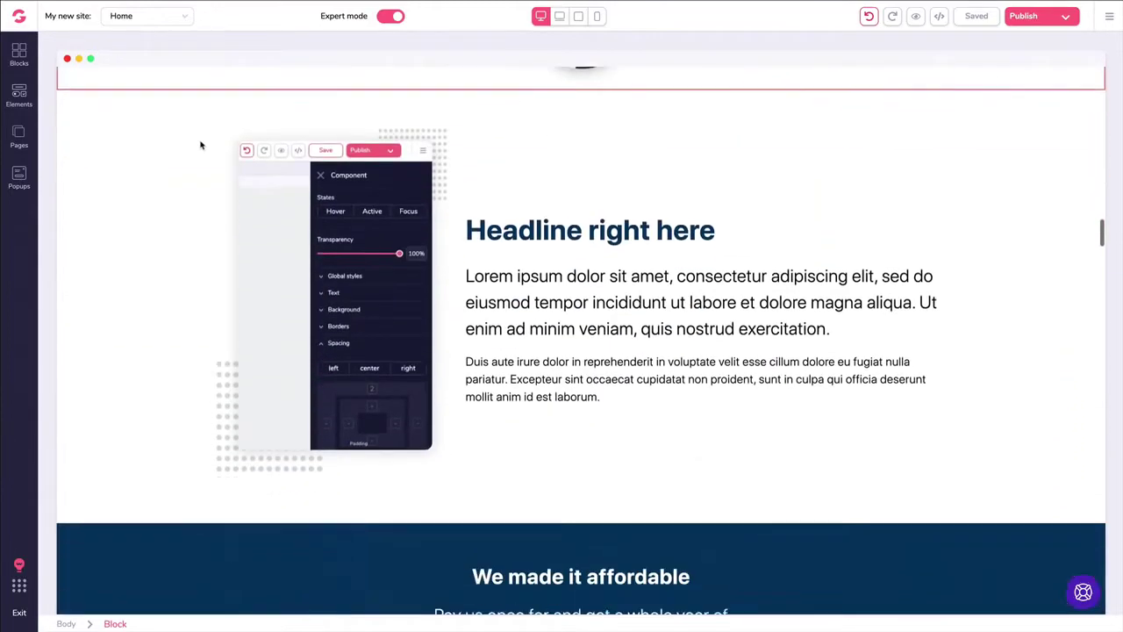
pyautogui.scroll(-11, 201, 145)
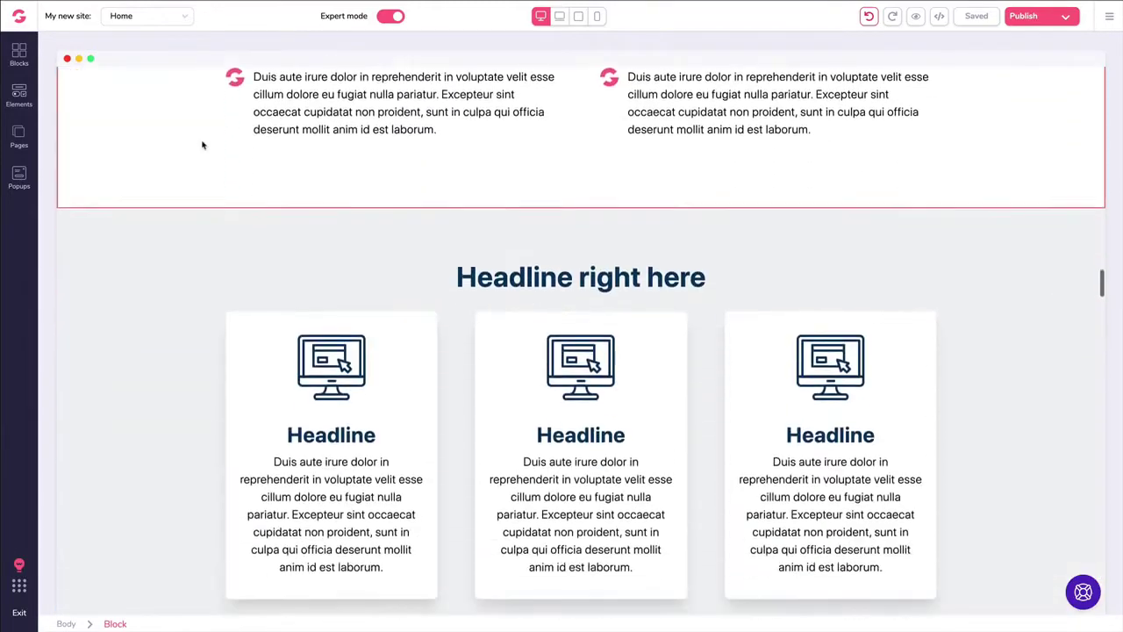
pyautogui.scroll(-11, 203, 148)
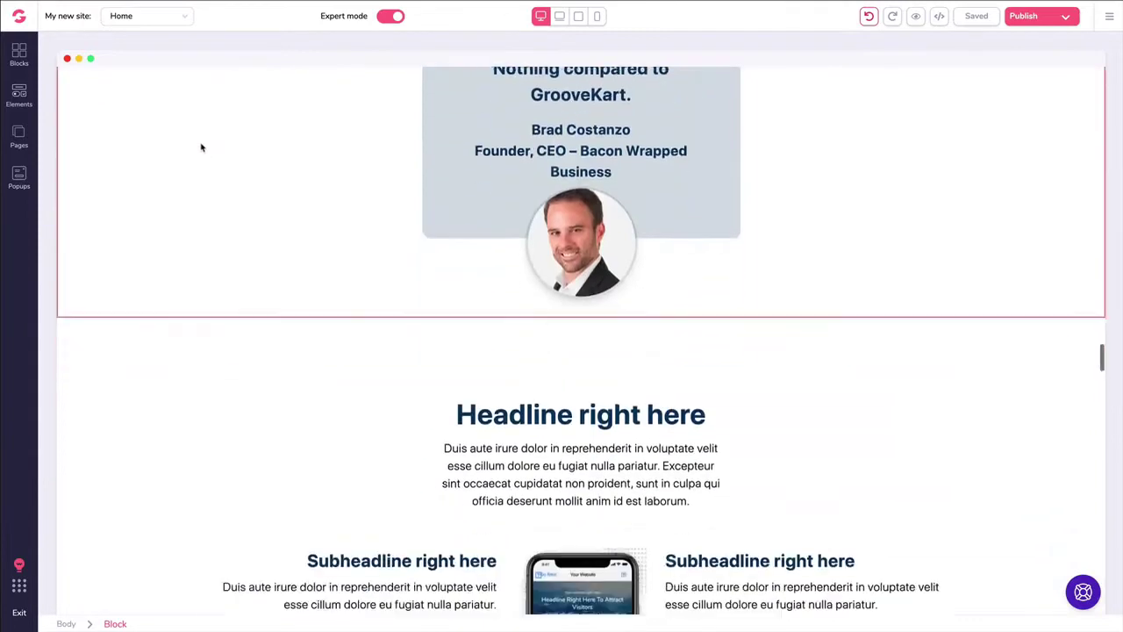
pyautogui.scroll(-10, 210, 154)
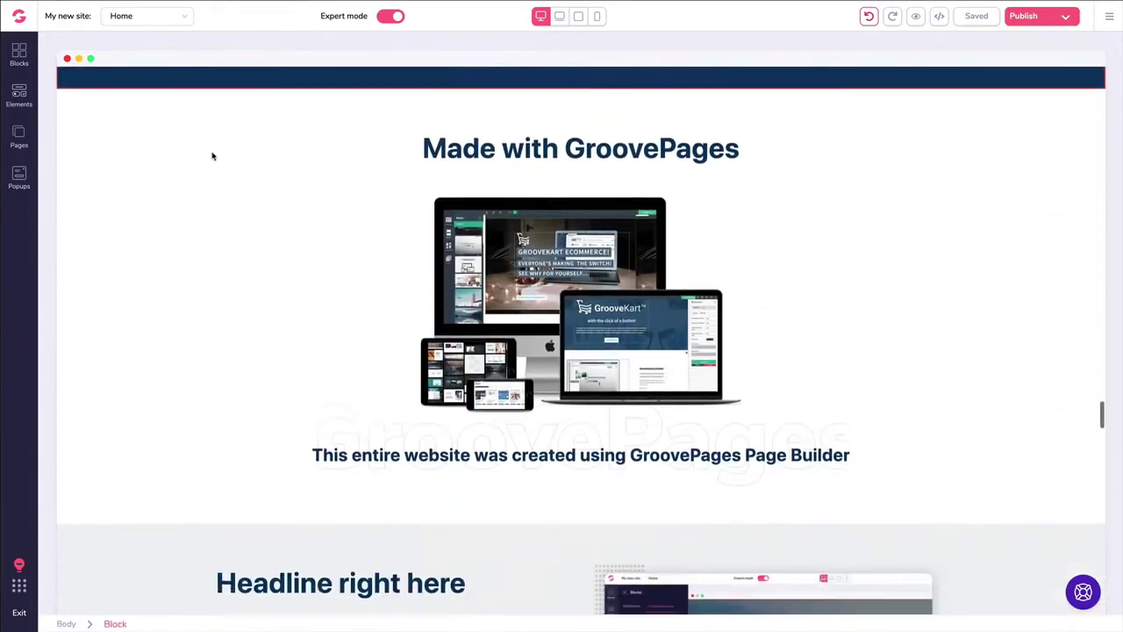
pyautogui.scroll(-4, 341, 220)
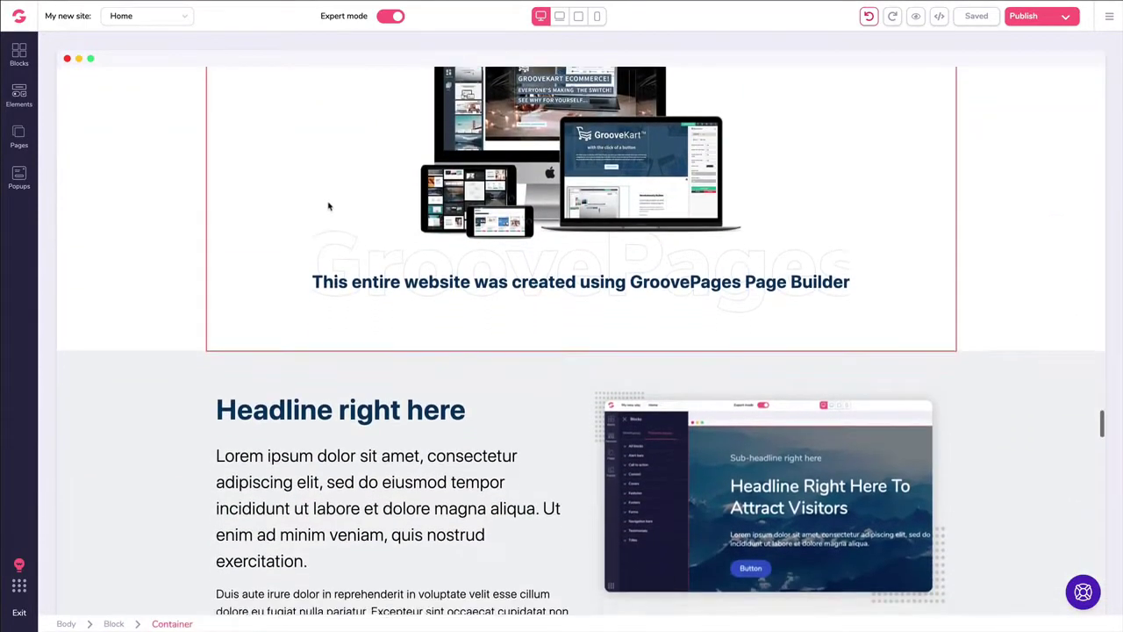
pyautogui.scroll(-8, 329, 201)
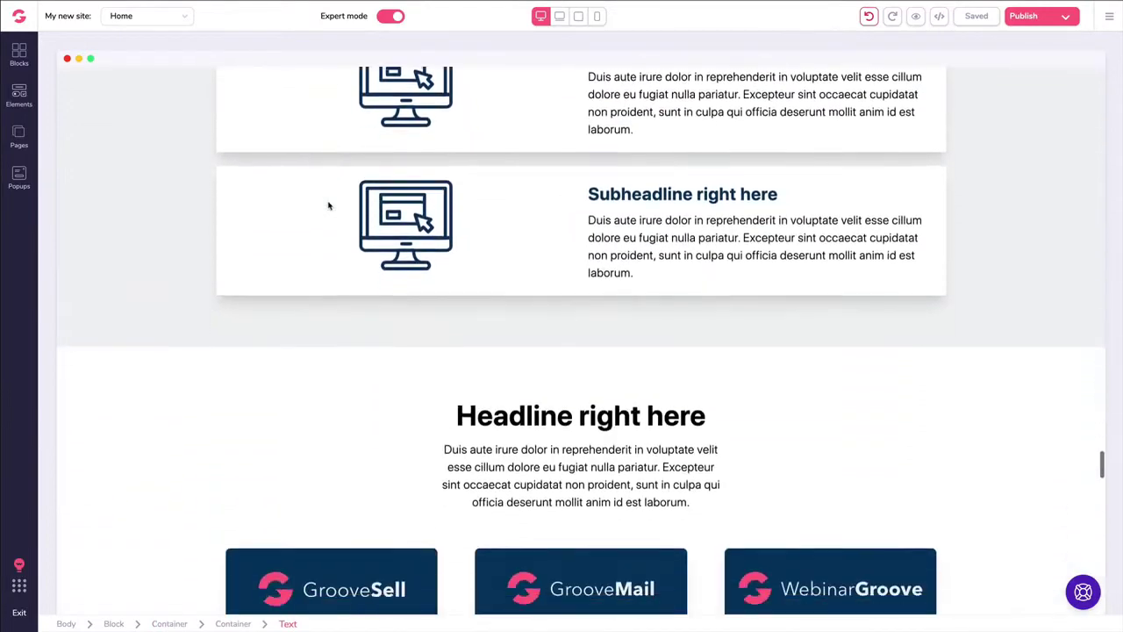
pyautogui.scroll(-9, 328, 205)
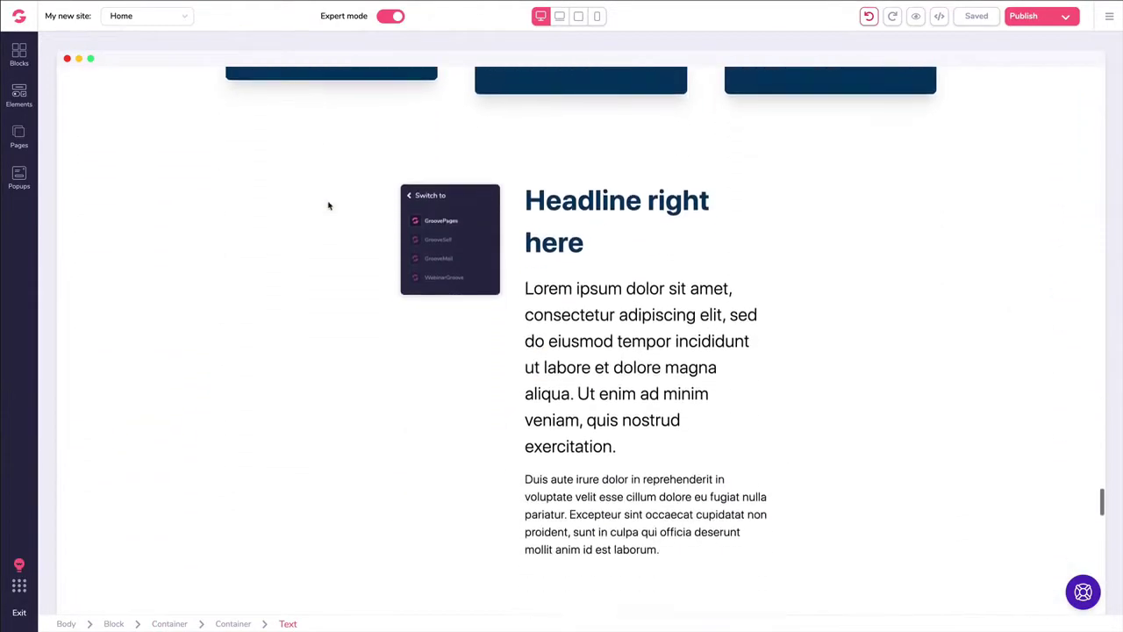
pyautogui.scroll(-7, 328, 205)
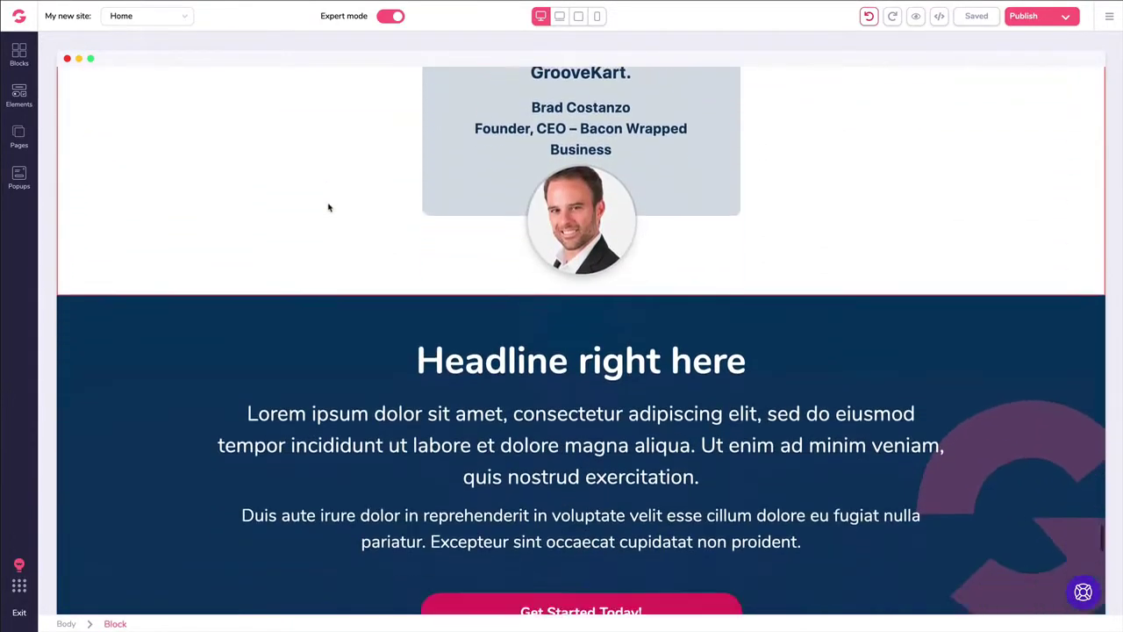
pyautogui.scroll(-8, 328, 207)
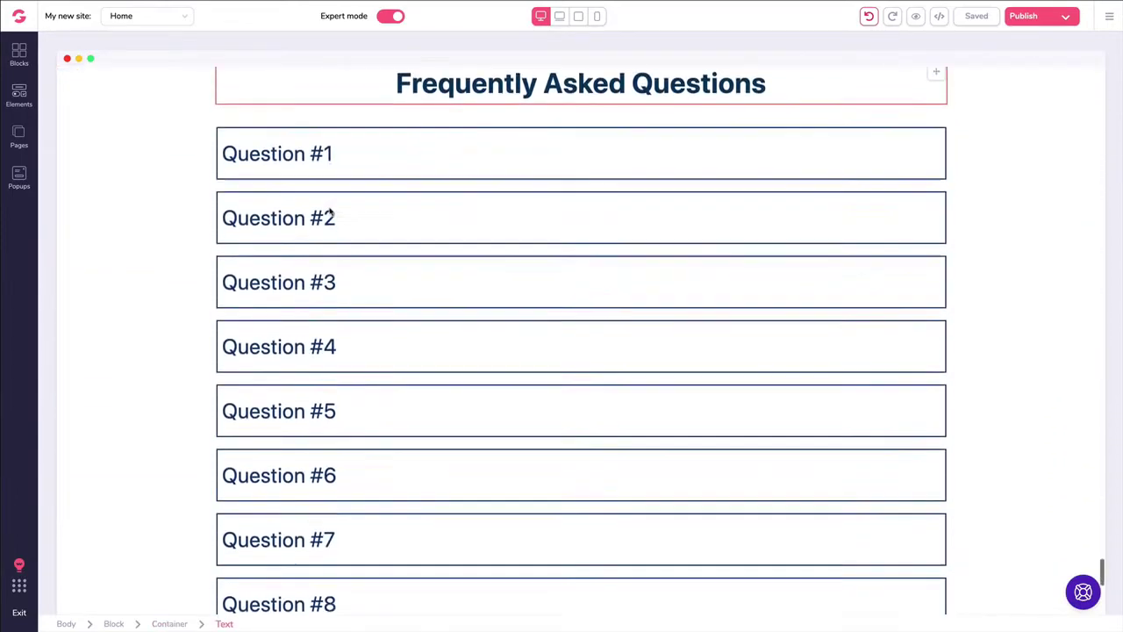
pyautogui.scroll(-5, 331, 214)
pyautogui.scroll(12, 331, 214)
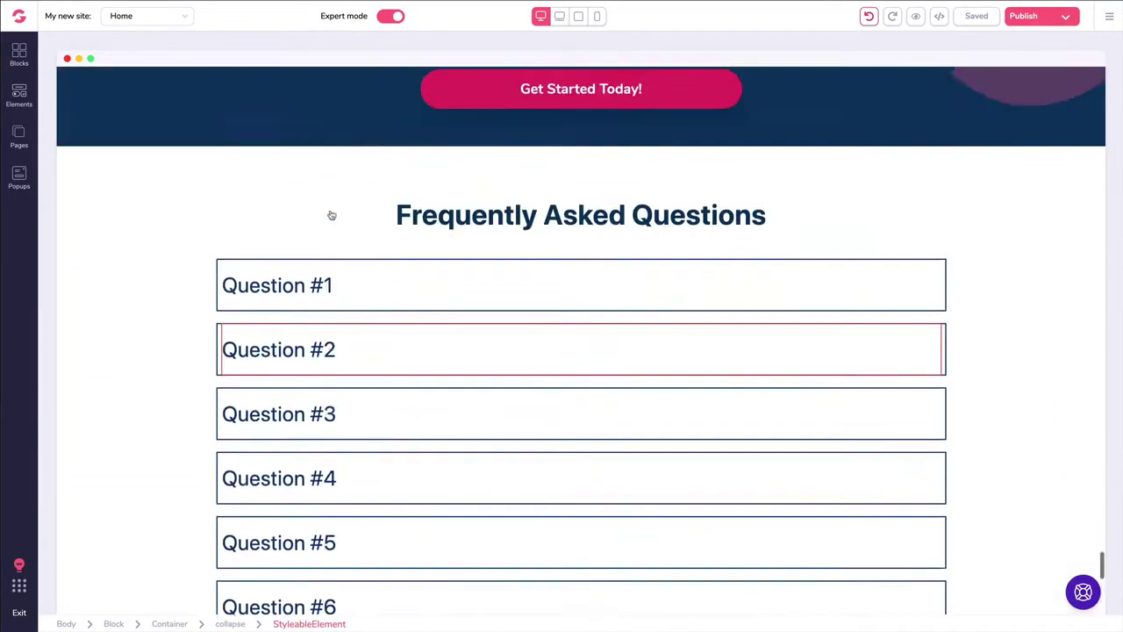
pyautogui.scroll(20, 331, 214)
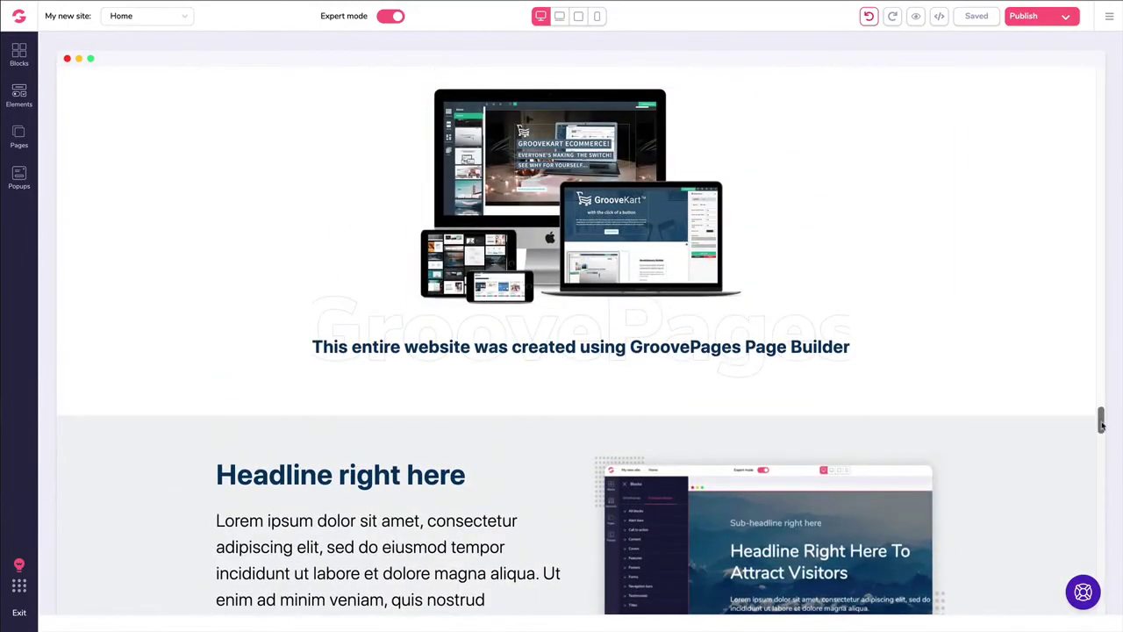
pyautogui.moveTo(1102, 420); pyautogui.dragTo(1090, 74)
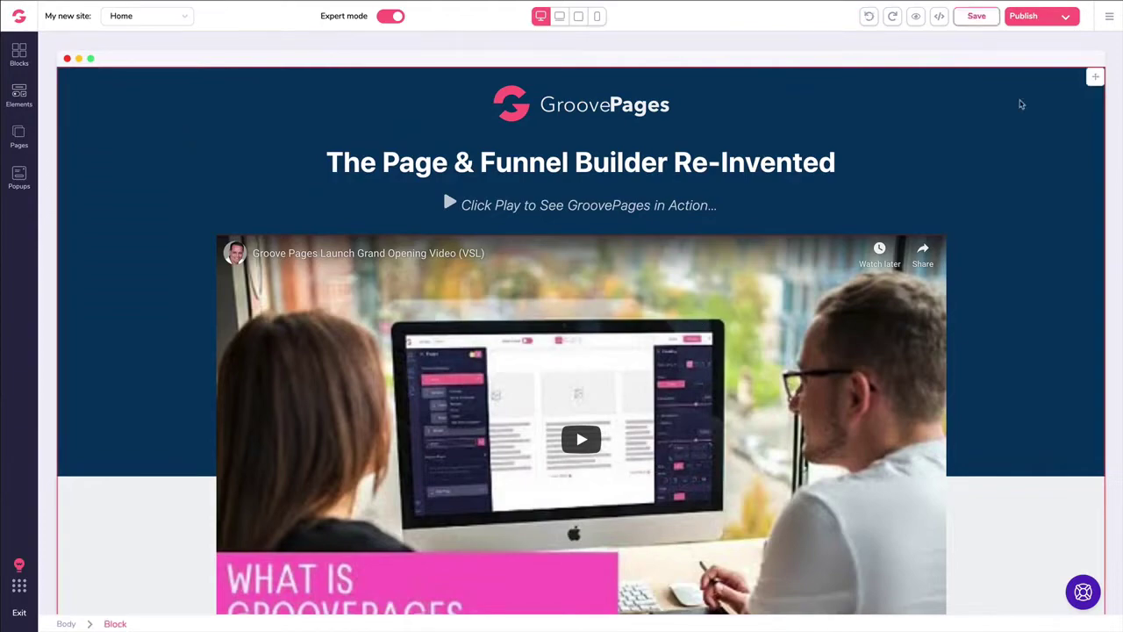
# - Try moving the "Grand Opening Bonuses Won't Last" headline below the paragraph under it and back to its original place
pyautogui.scroll(-6, 1021, 104)
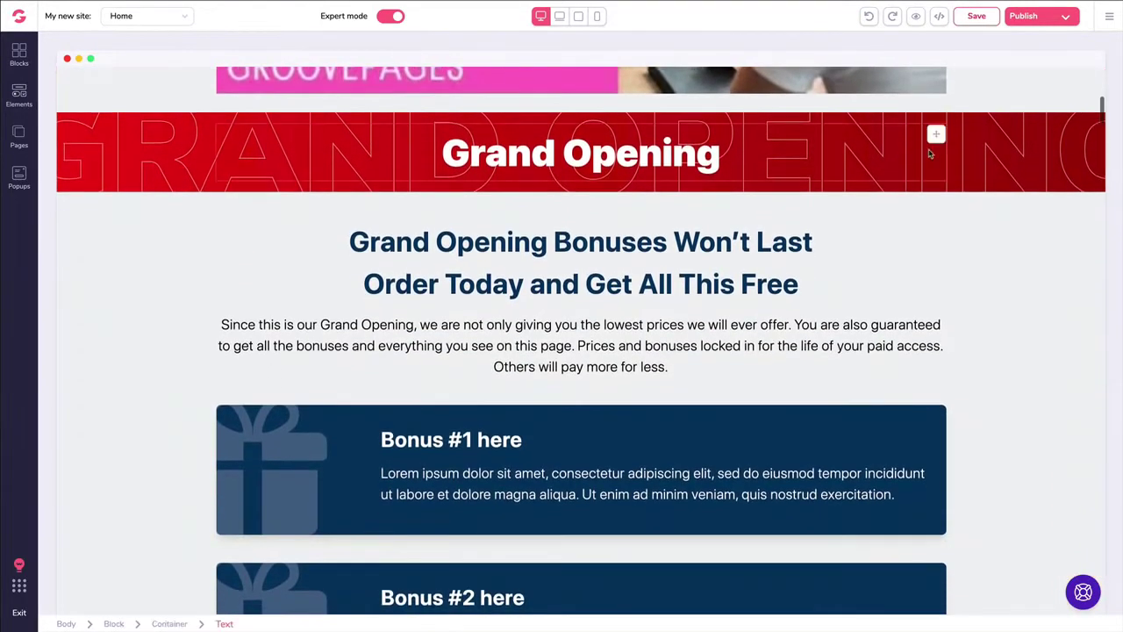
pyautogui.scroll(-2, 931, 132)
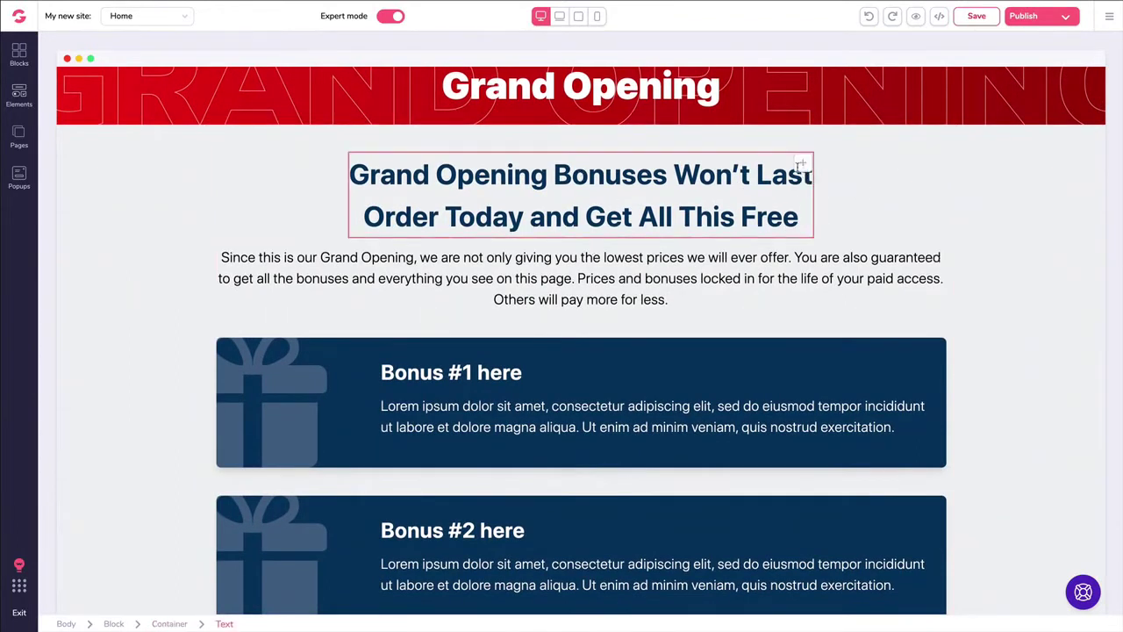
pyautogui.moveTo(803, 163); pyautogui.dragTo(797, 282)
pyautogui.moveTo(799, 268); pyautogui.dragTo(804, 174)
pyautogui.scroll(2, 763, 172)
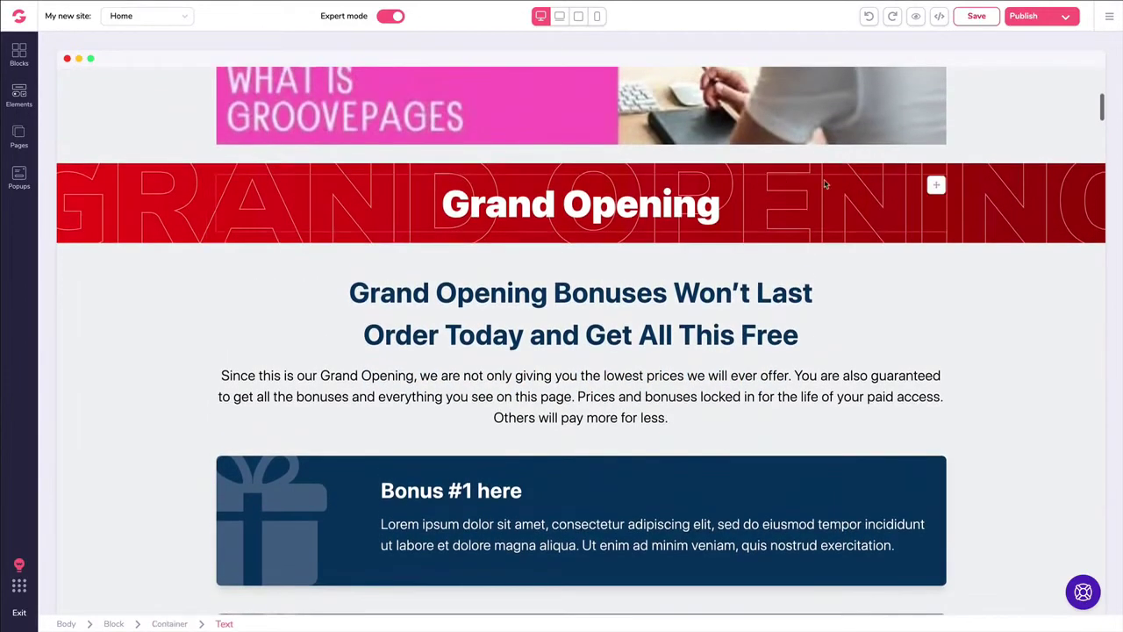
pyautogui.scroll(8, 721, 167)
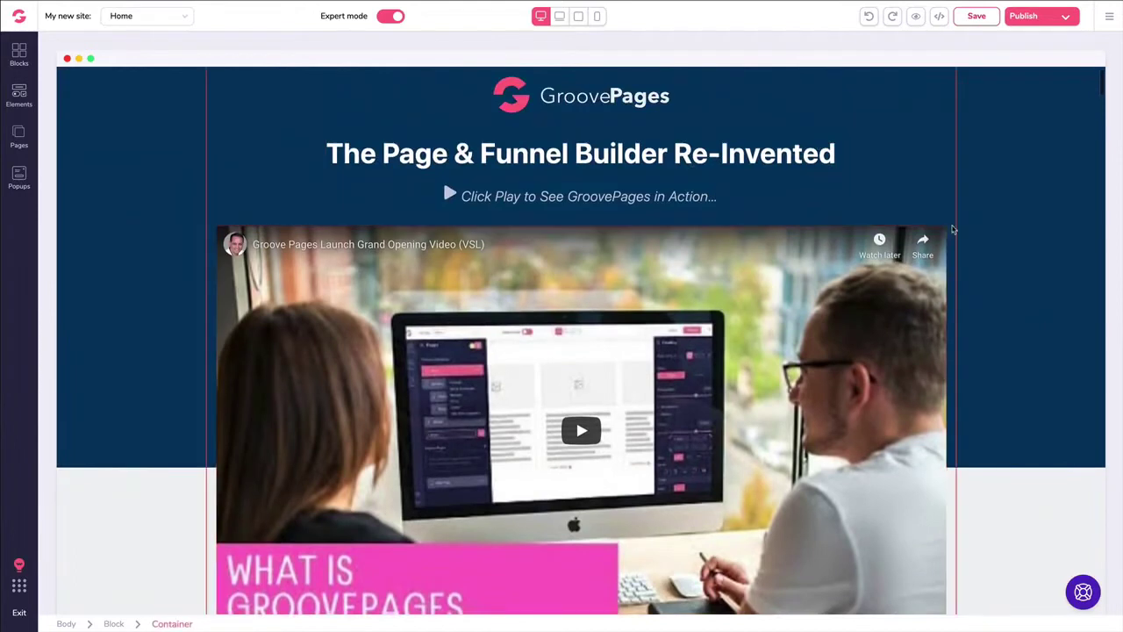
# - Duplicate the GroovePages logo above the main headline and delete the copy
pyautogui.click(937, 237)
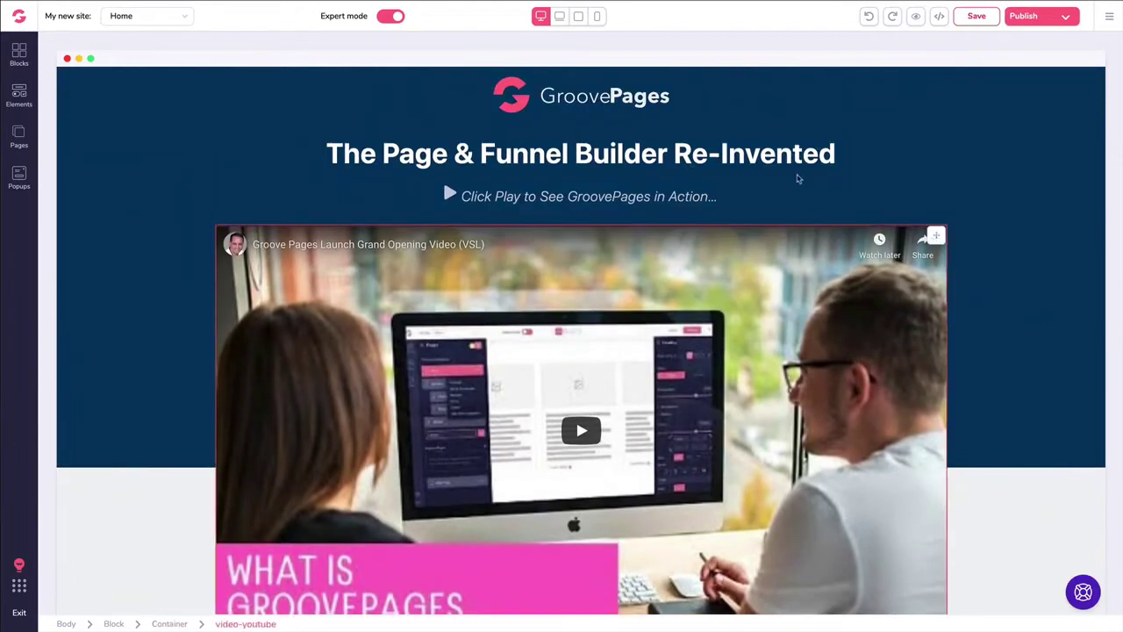
pyautogui.click(1040, 88)
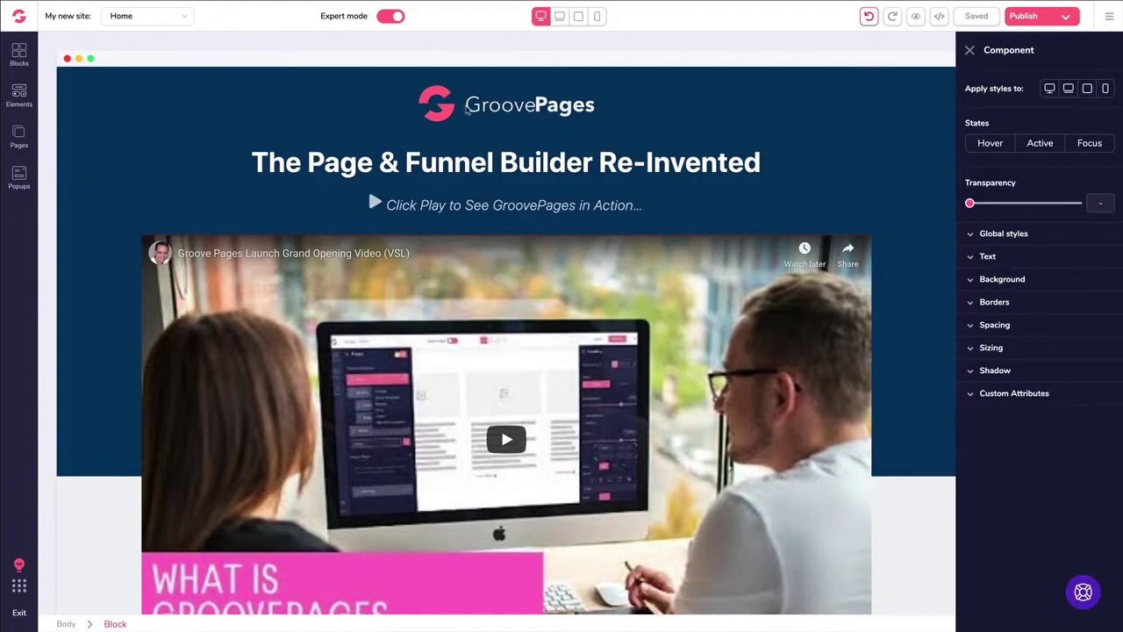
pyautogui.click(469, 110)
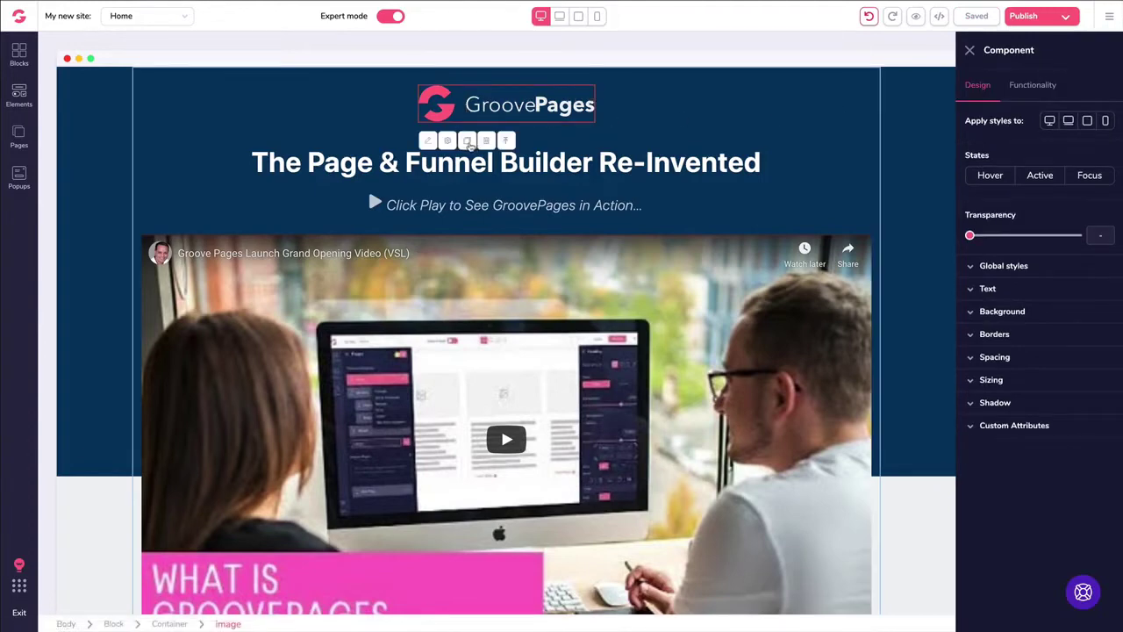
pyautogui.click(468, 142)
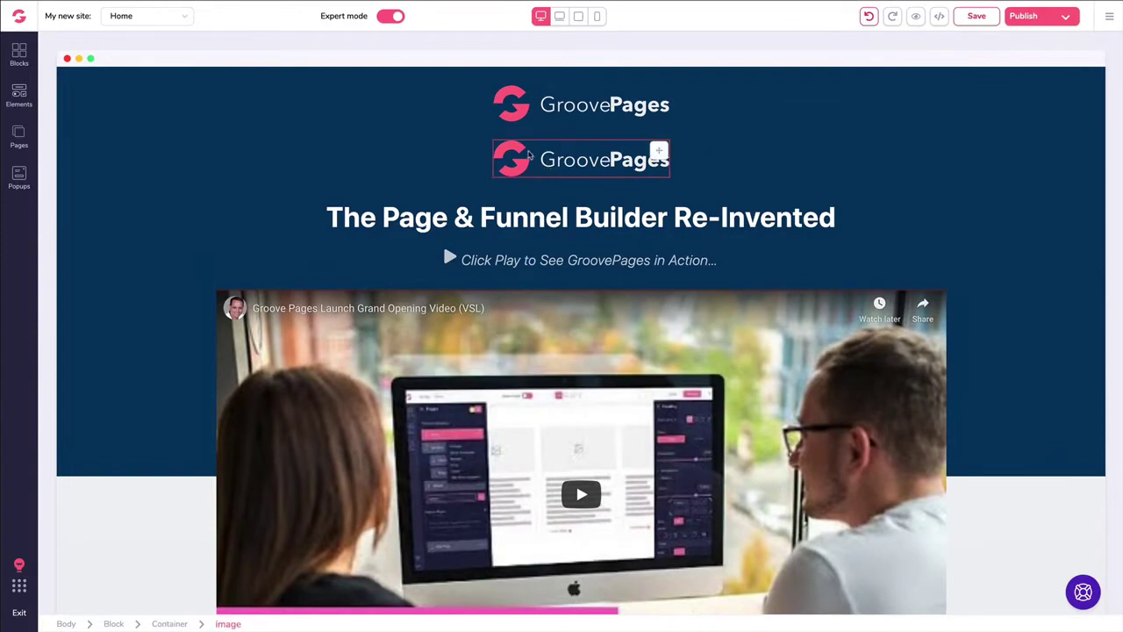
pyautogui.click(568, 161)
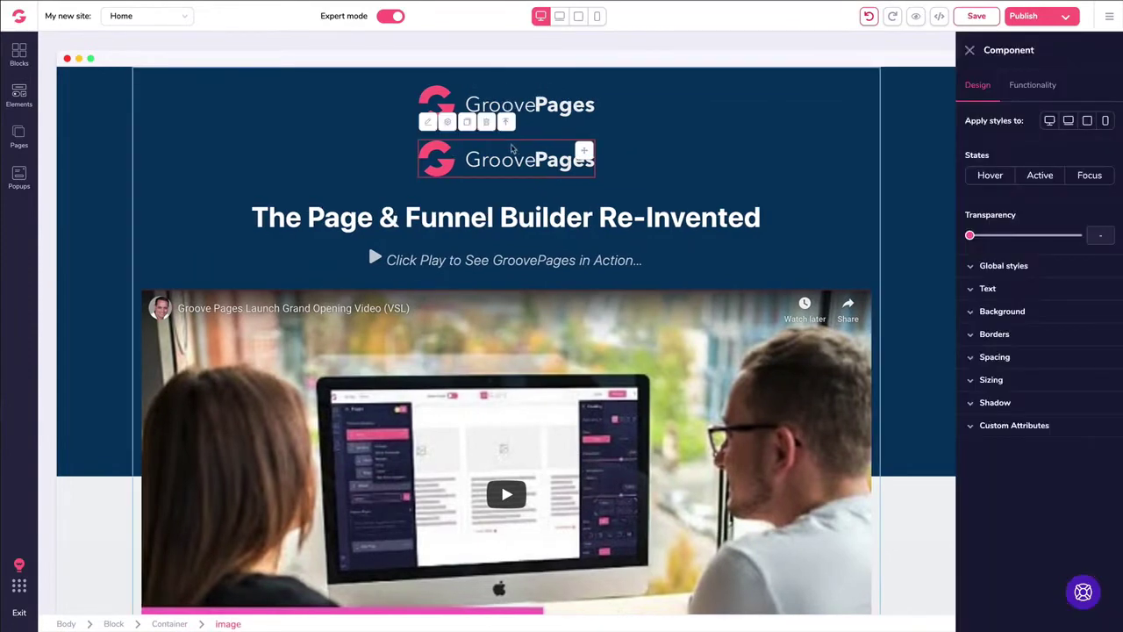
pyautogui.click(489, 125)
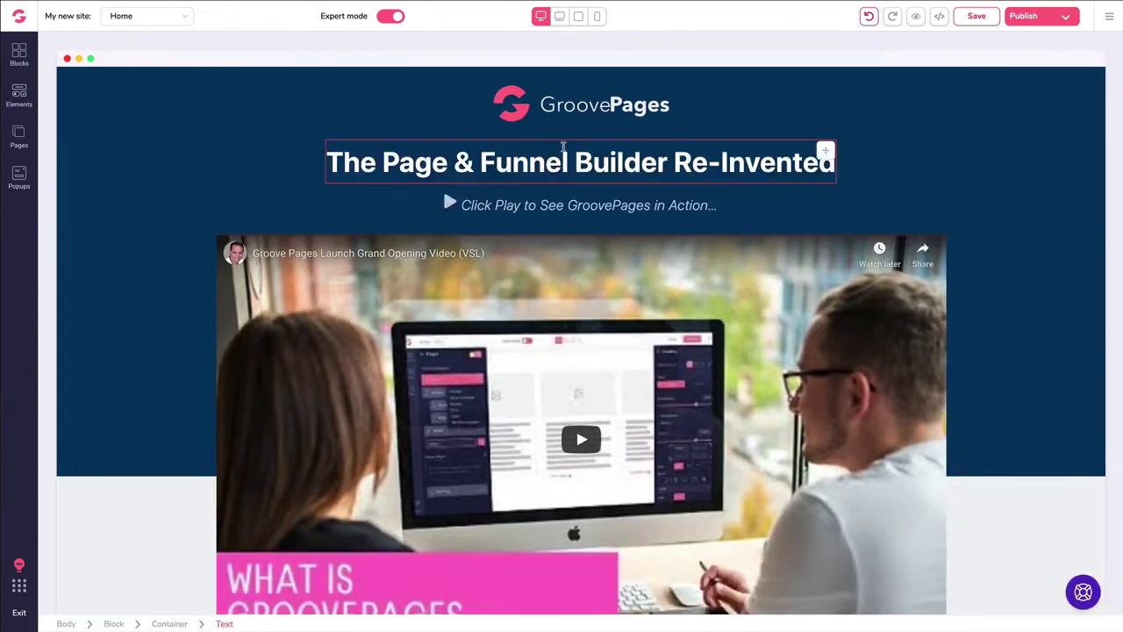
# - Duplicate the whole "Bonus #3 here" card in the bonus list and delete the copy
pyautogui.scroll(-10, 562, 200)
pyautogui.scroll(-5, 562, 200)
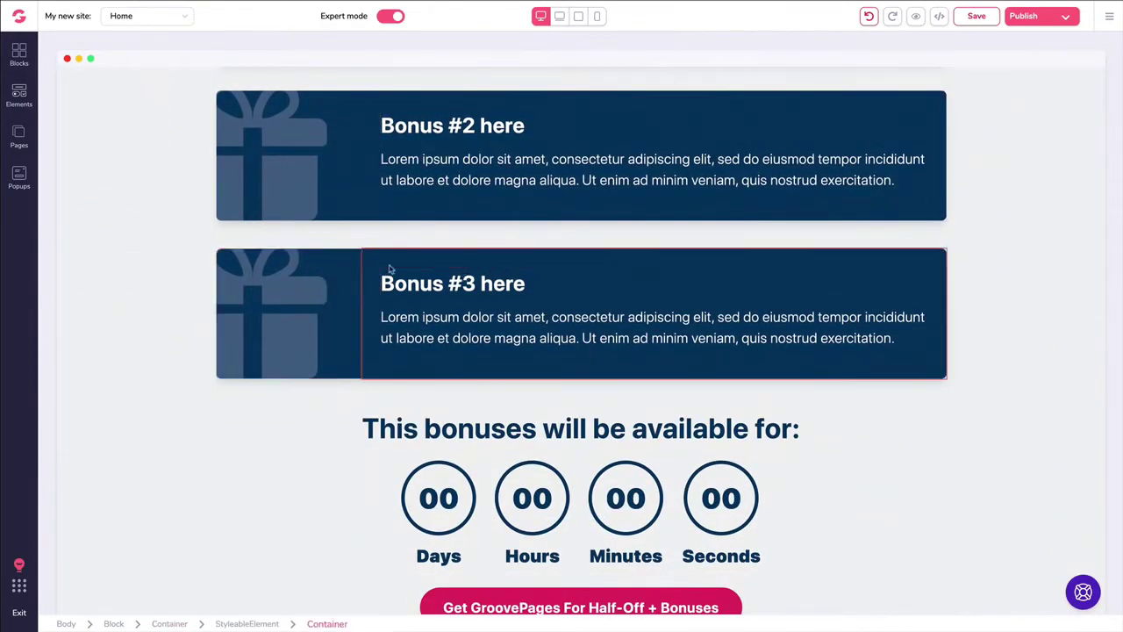
pyautogui.click(454, 310)
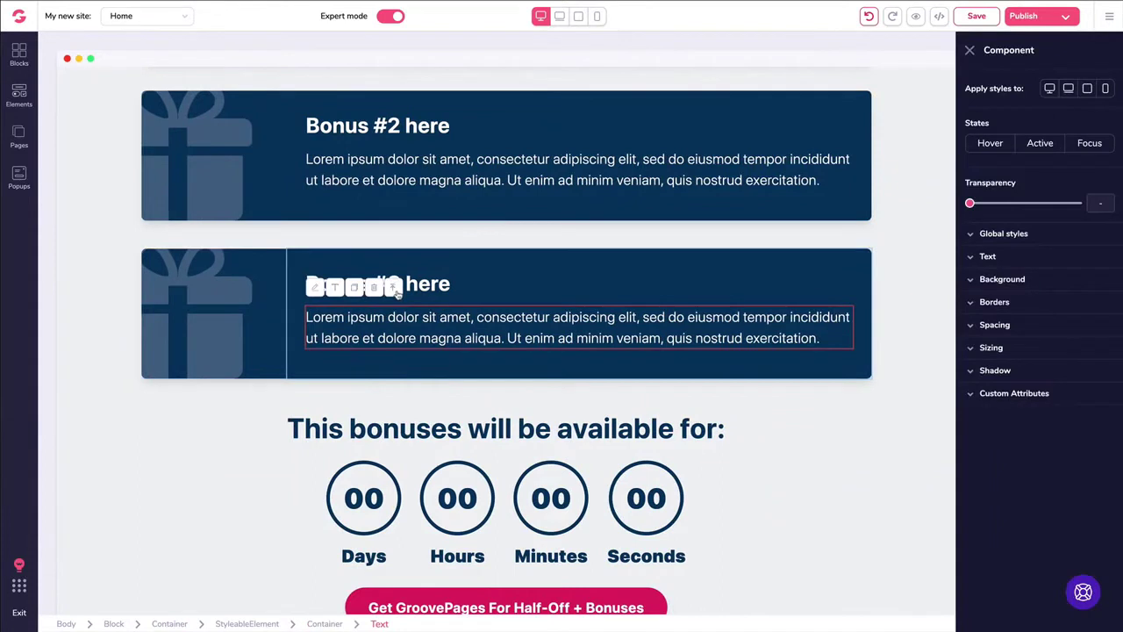
pyautogui.click(397, 286)
pyautogui.click(354, 231)
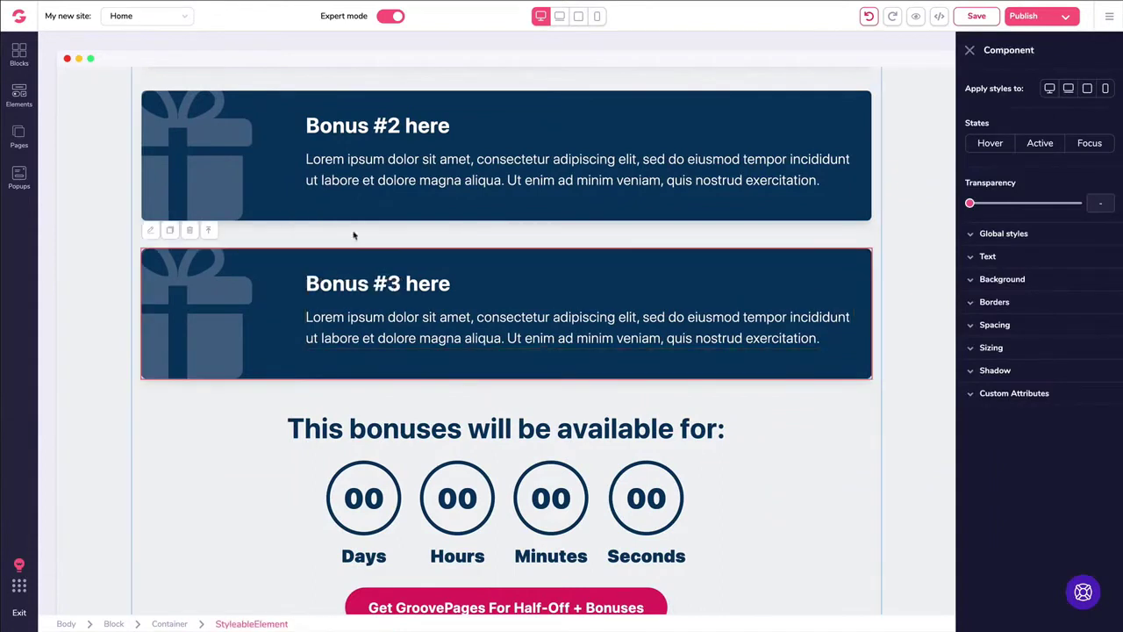
pyautogui.click(171, 231)
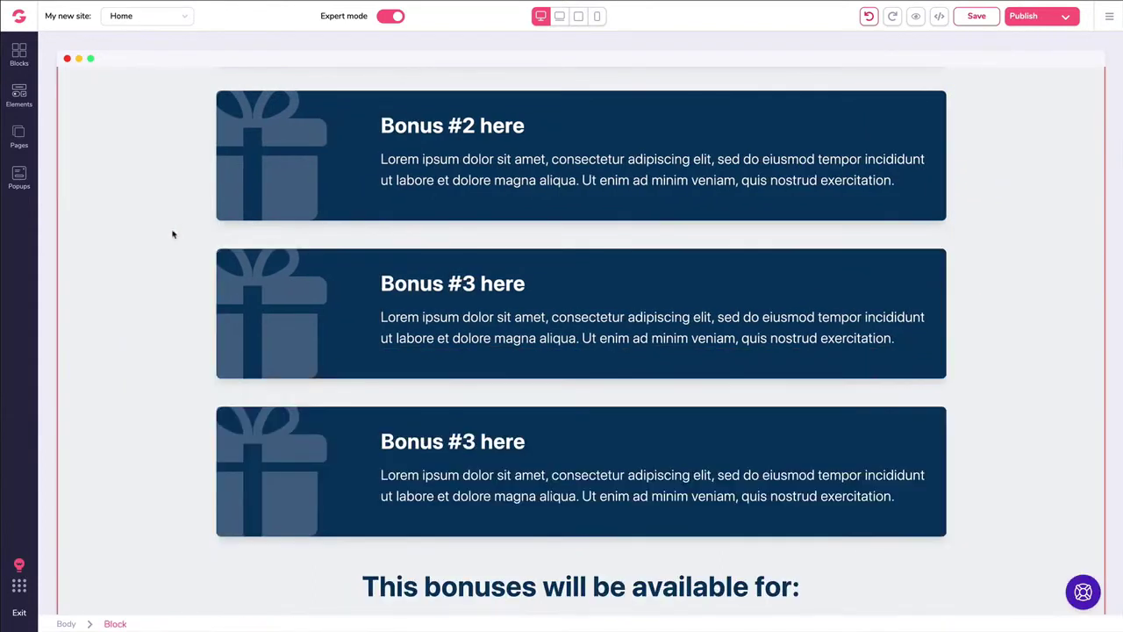
pyautogui.click(369, 429)
pyautogui.click(355, 391)
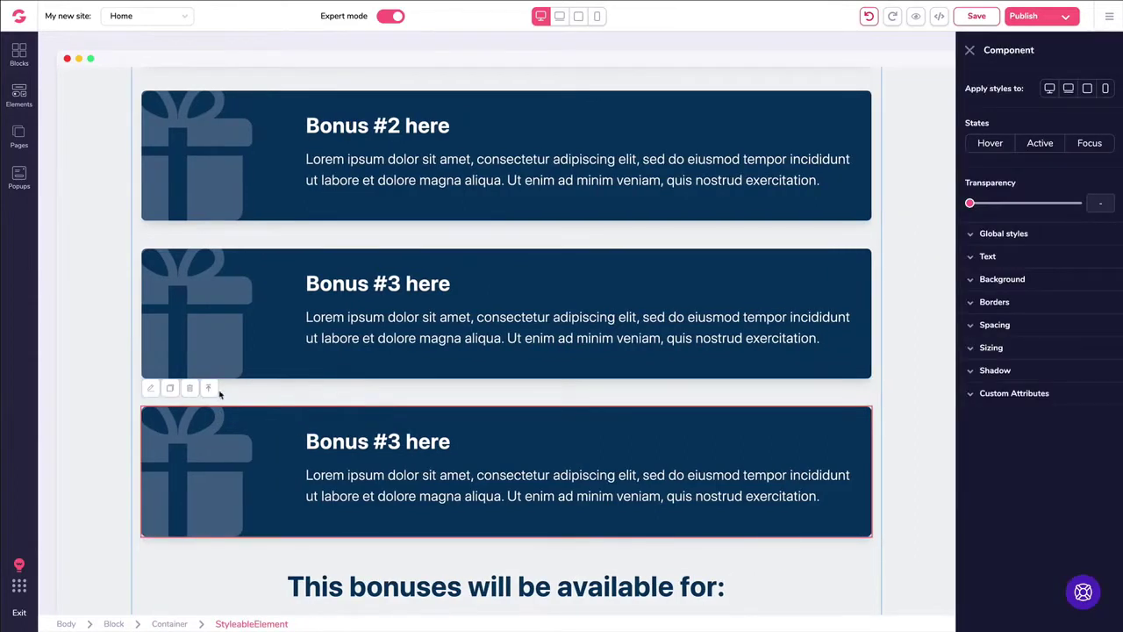
pyautogui.click(192, 389)
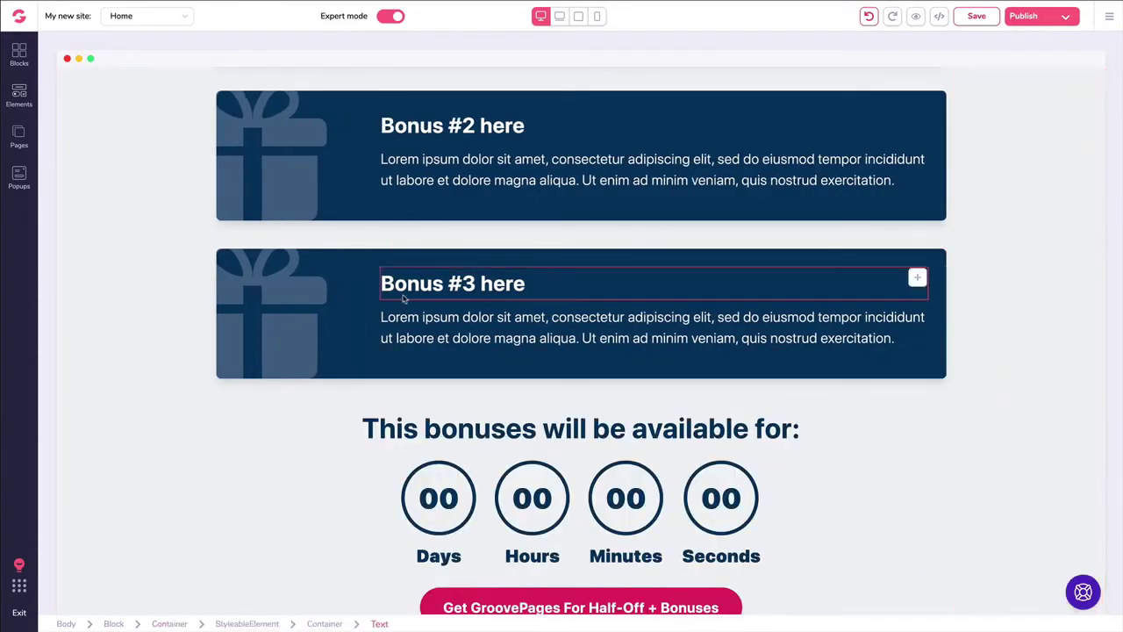
# - Duplicate the entire "Headline right here" block below the "Simply better" banner and delete the copy
pyautogui.scroll(-5, 403, 285)
pyautogui.scroll(-10, 428, 276)
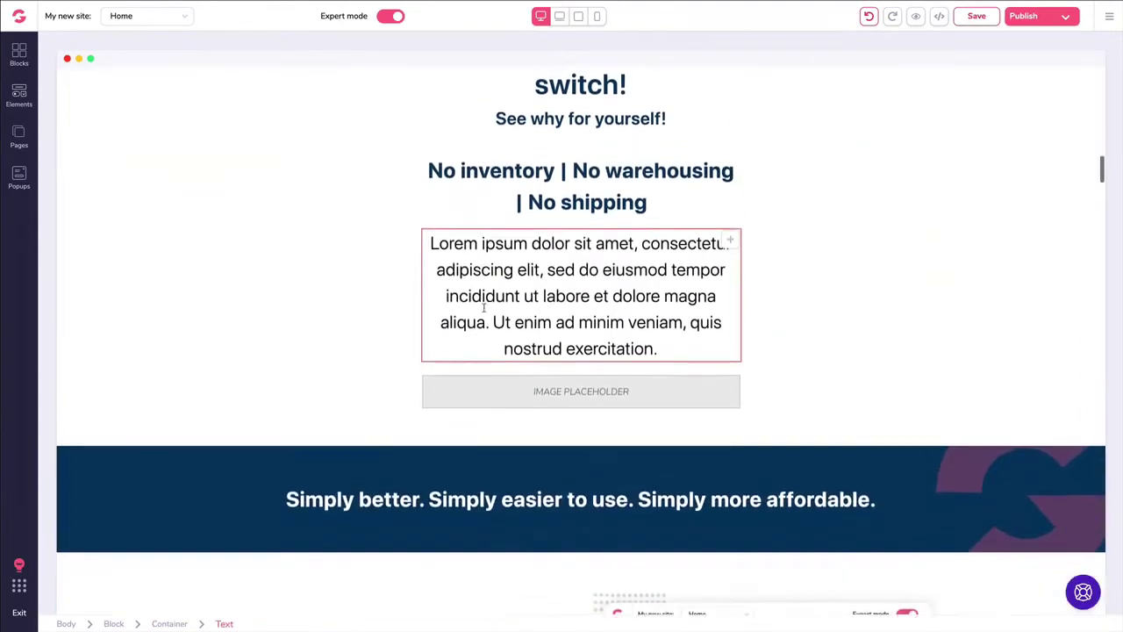
pyautogui.scroll(-2, 357, 320)
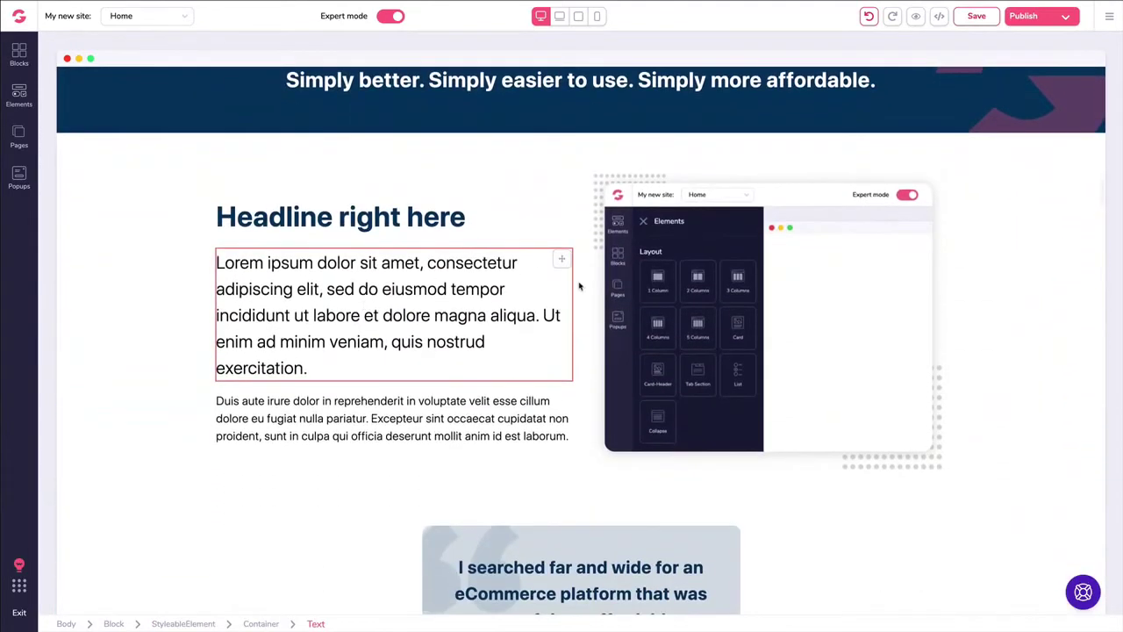
pyautogui.click(667, 274)
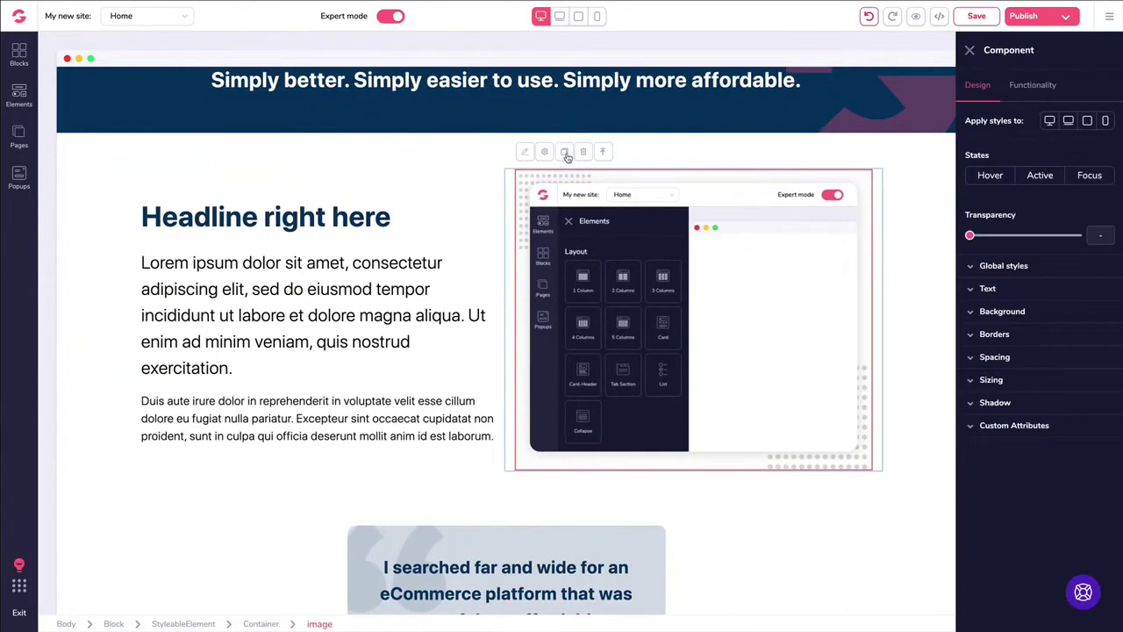
pyautogui.click(272, 217)
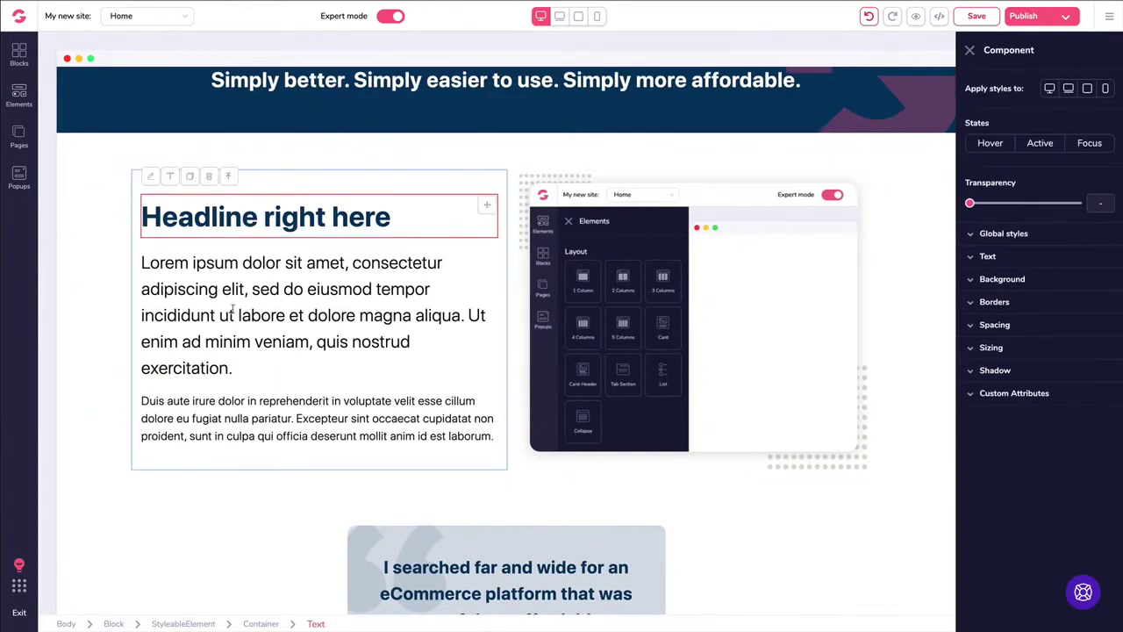
pyautogui.scroll(-1, 279, 316)
pyautogui.scroll(2, 279, 316)
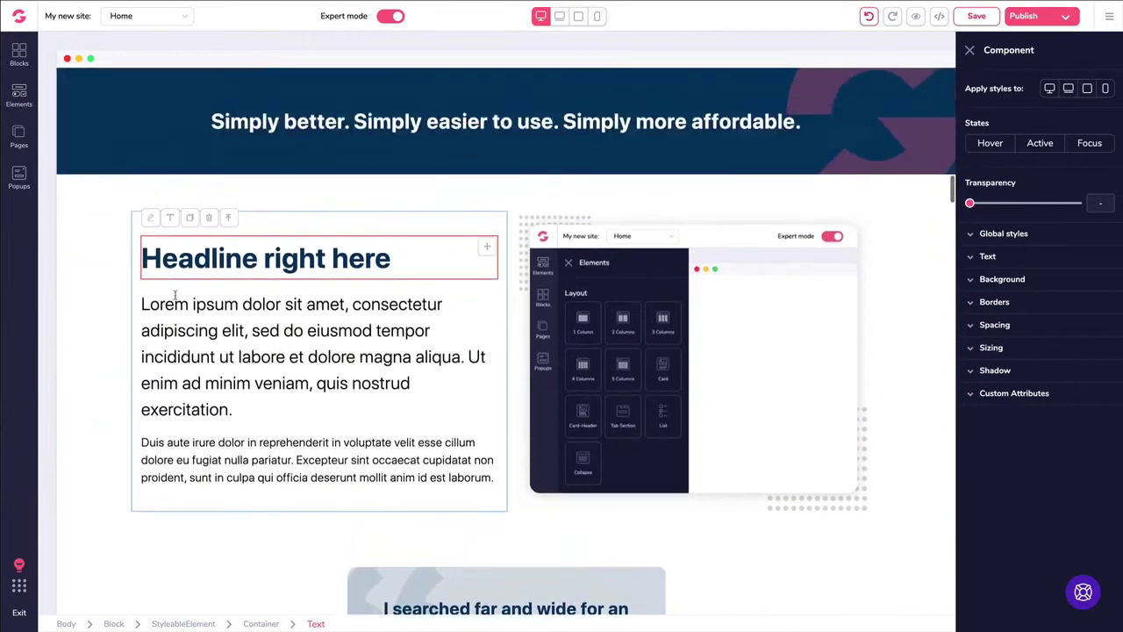
pyautogui.click(94, 226)
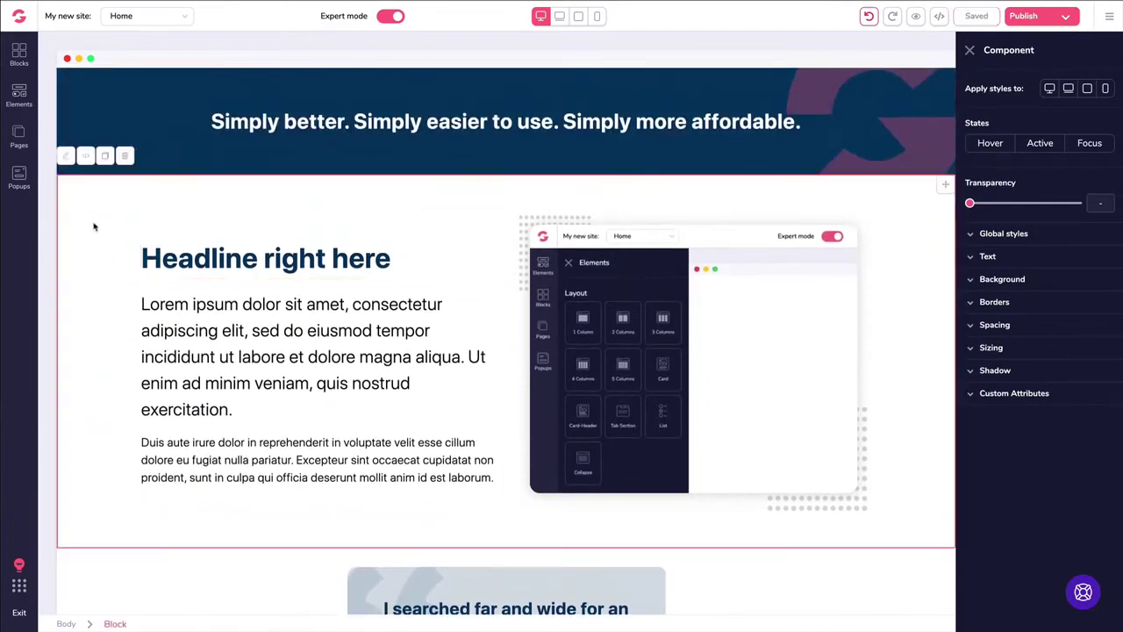
pyautogui.click(105, 159)
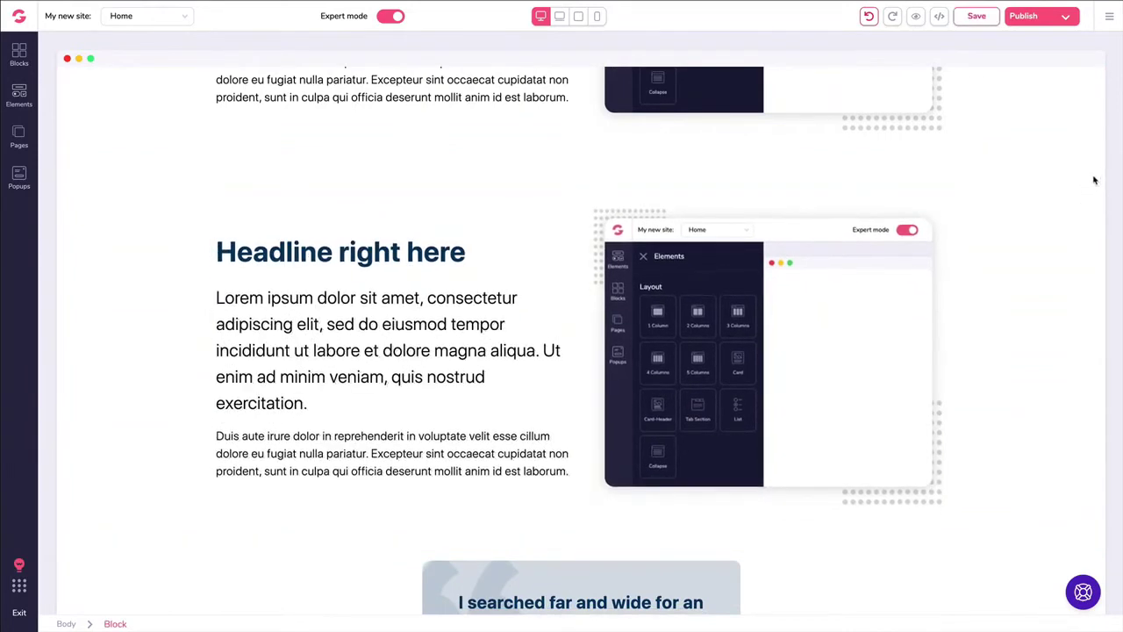
pyautogui.click(116, 204)
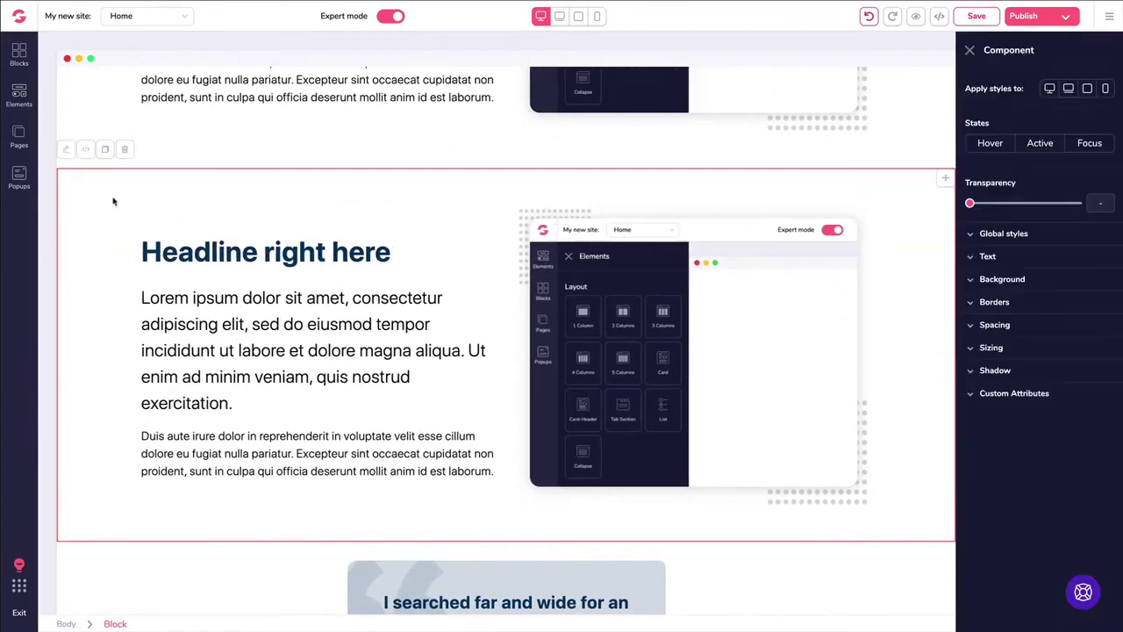
pyautogui.click(124, 151)
# - Open the main headline under the GroovePages logo for text editing and look through its colour, size and font options
pyautogui.scroll(20, 261, 228)
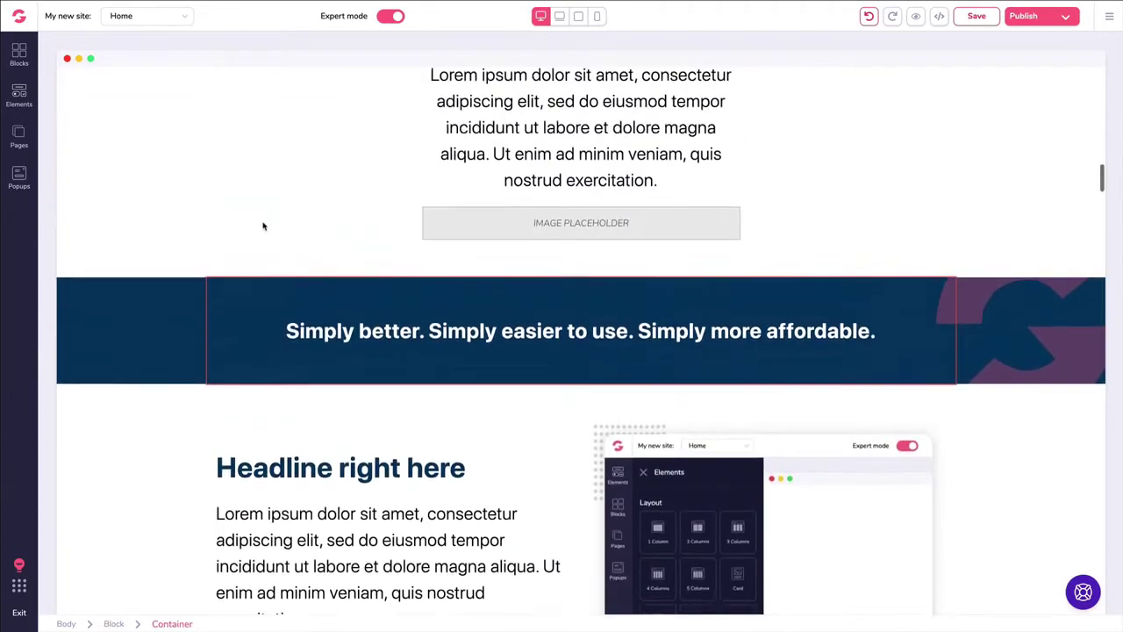
pyautogui.scroll(15, 262, 226)
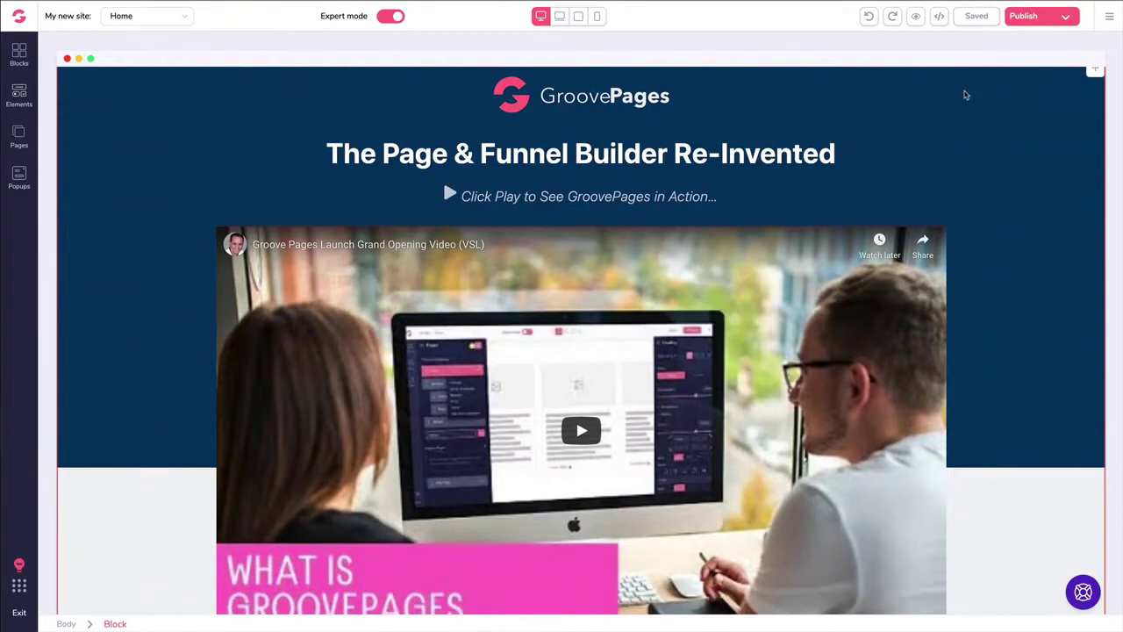
pyautogui.click(451, 153)
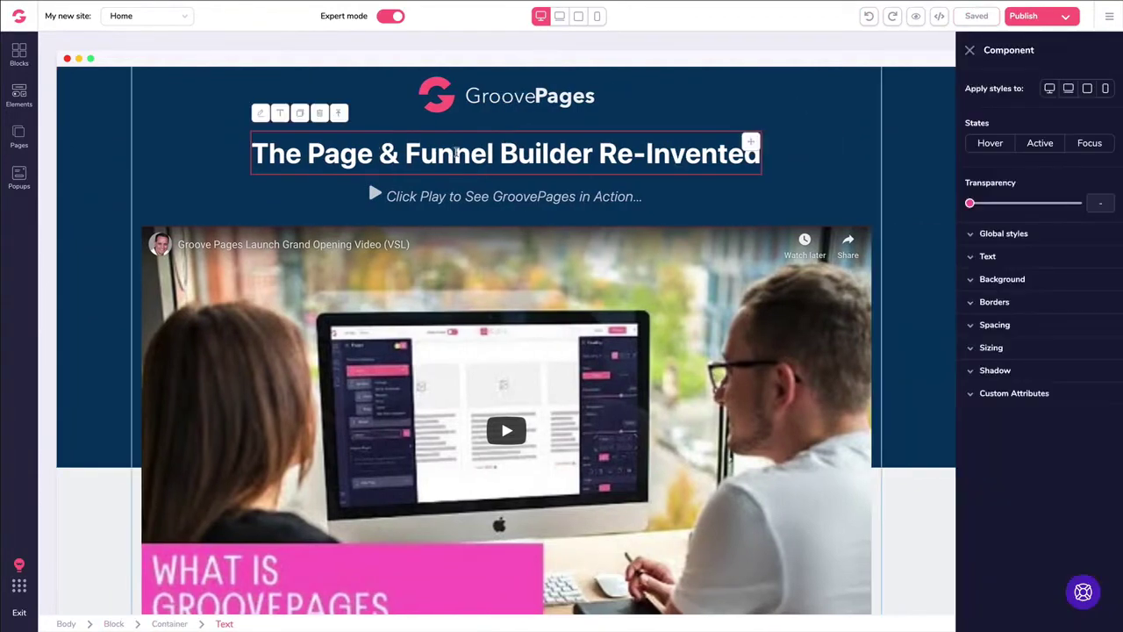
pyautogui.click(280, 115)
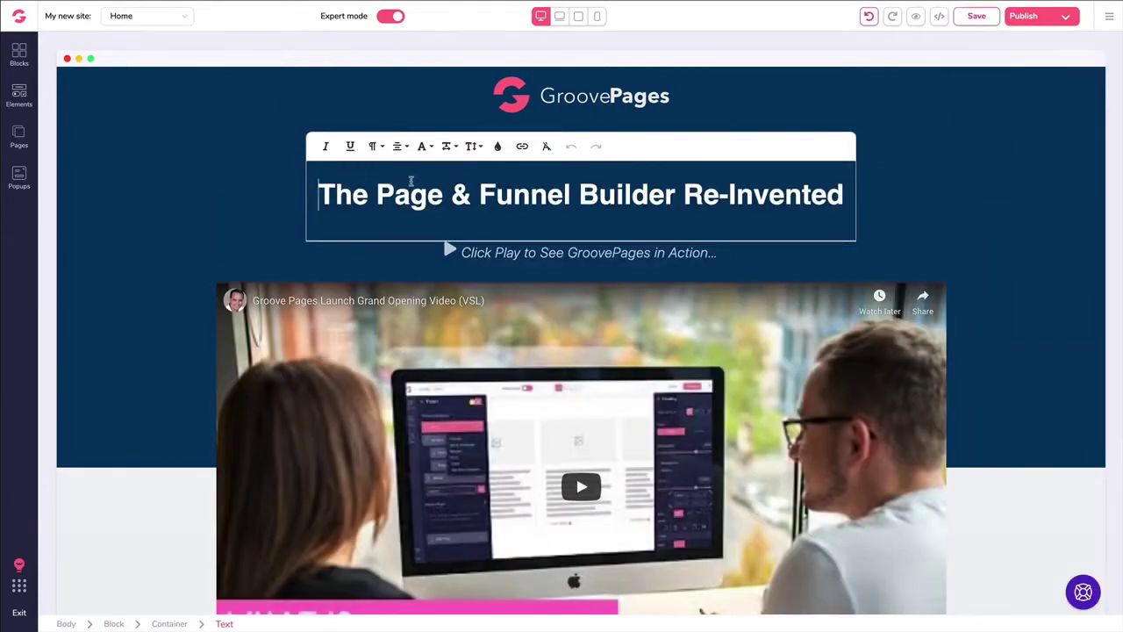
pyautogui.click(498, 148)
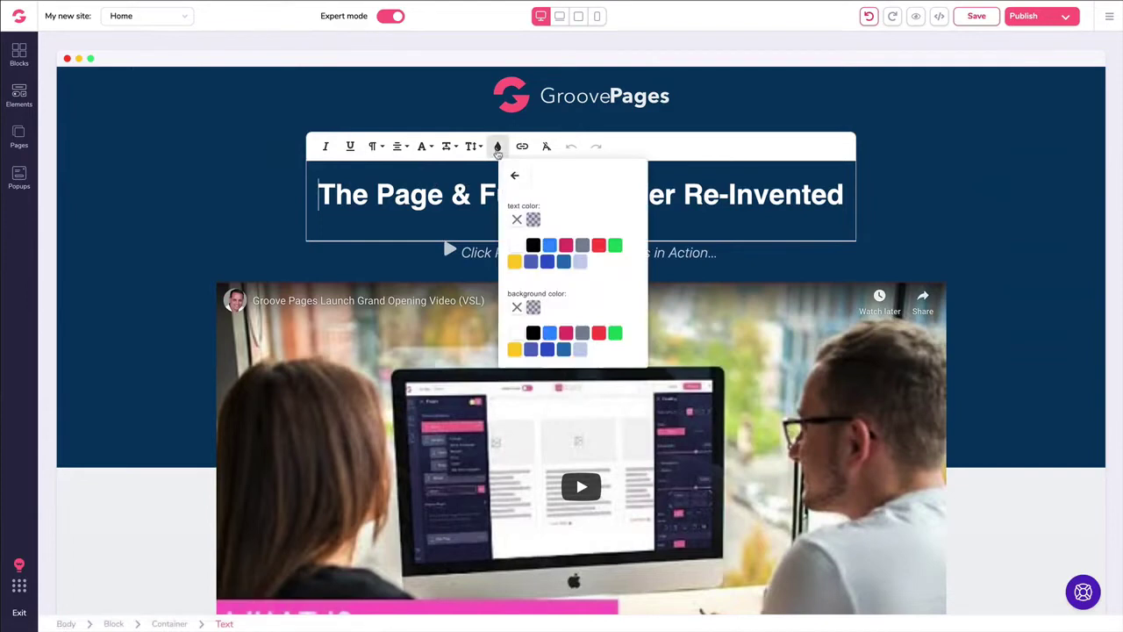
pyautogui.click(509, 173)
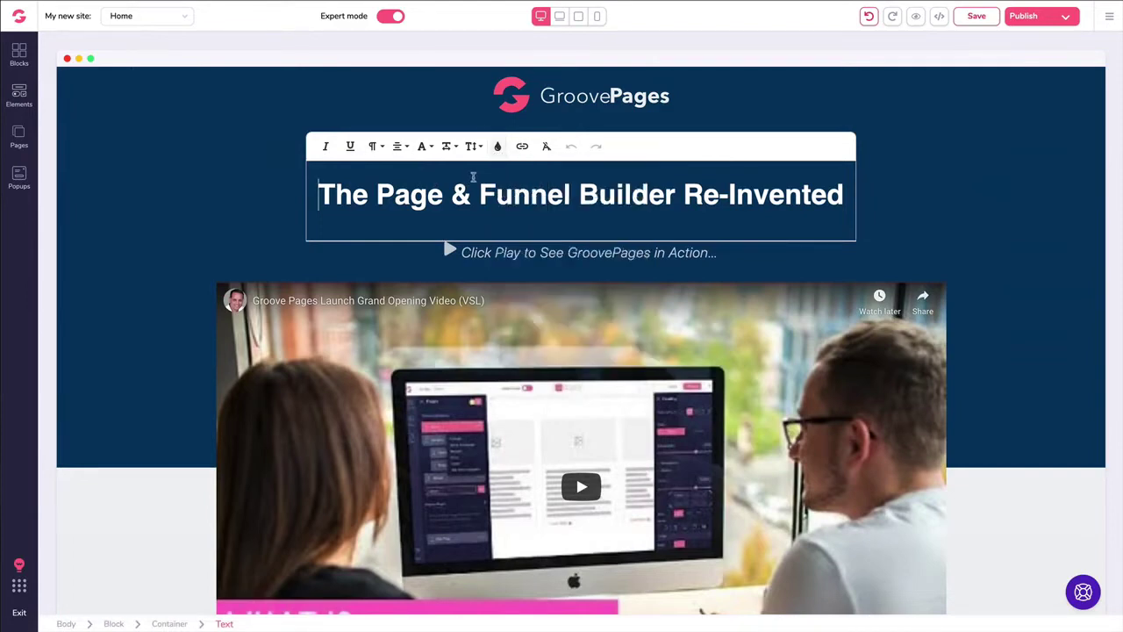
pyautogui.click(474, 147)
pyautogui.click(474, 148)
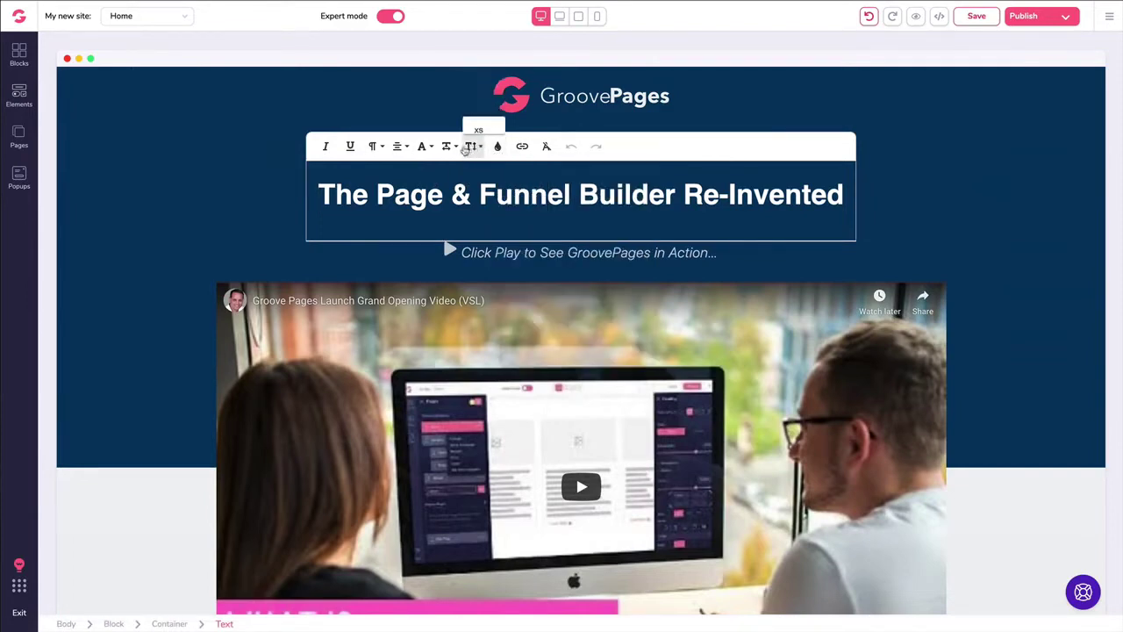
pyautogui.click(423, 147)
pyautogui.scroll(-1, 449, 123)
pyautogui.scroll(-2, 452, 128)
pyautogui.scroll(2, 452, 123)
pyautogui.click(430, 202)
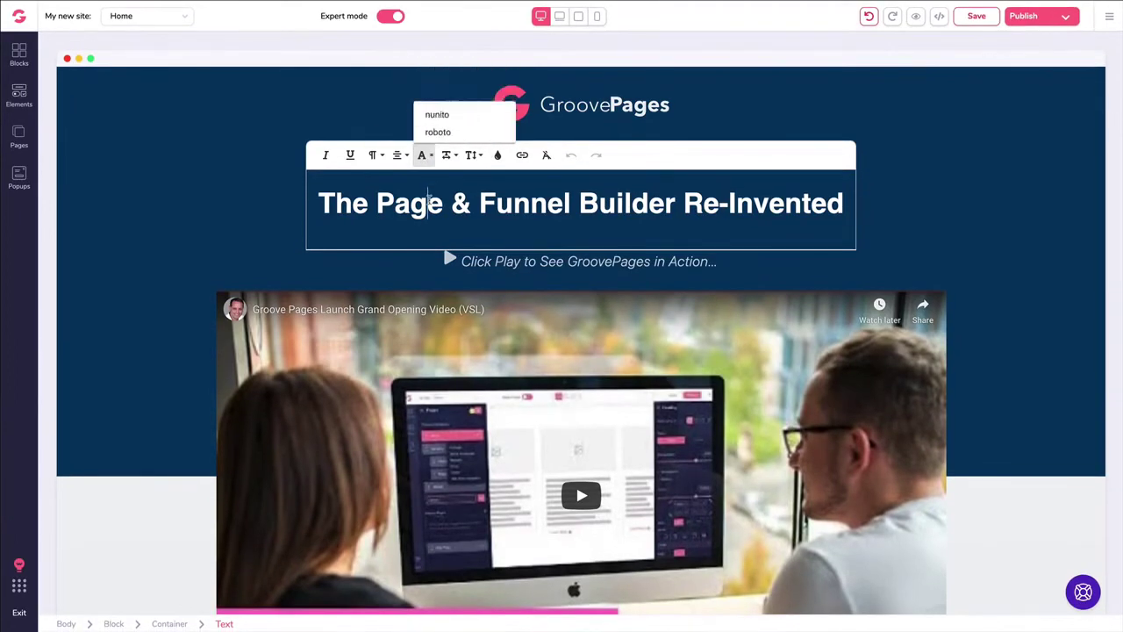
# - Replace "Funnel" in the main headline with "Hello World", undo the replacement and close text editing
pyautogui.moveTo(572, 204); pyautogui.dragTo(482, 204)
pyautogui.write('Hellow')
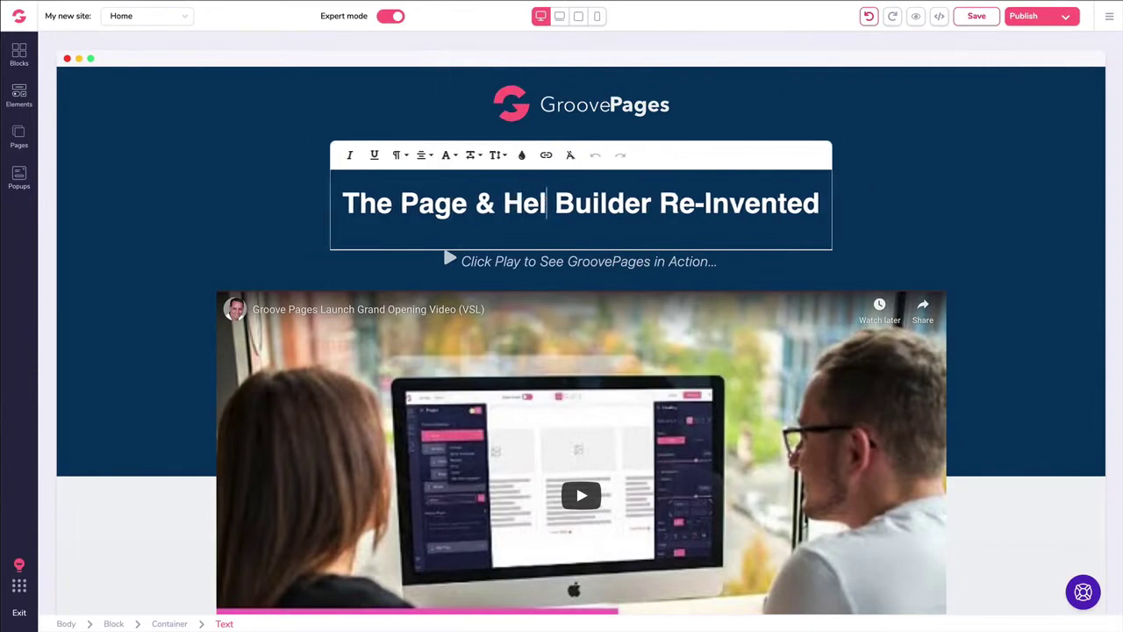
pyautogui.press('BackSpace')
pyautogui.write('World')
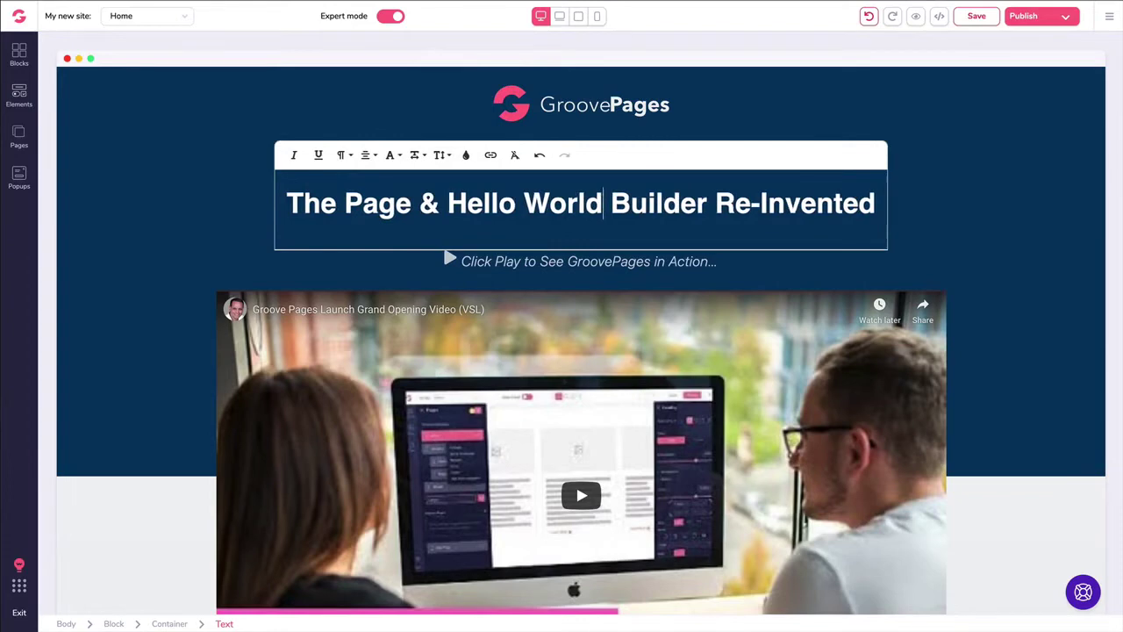
pyautogui.hotkey('ctrl', 'z')
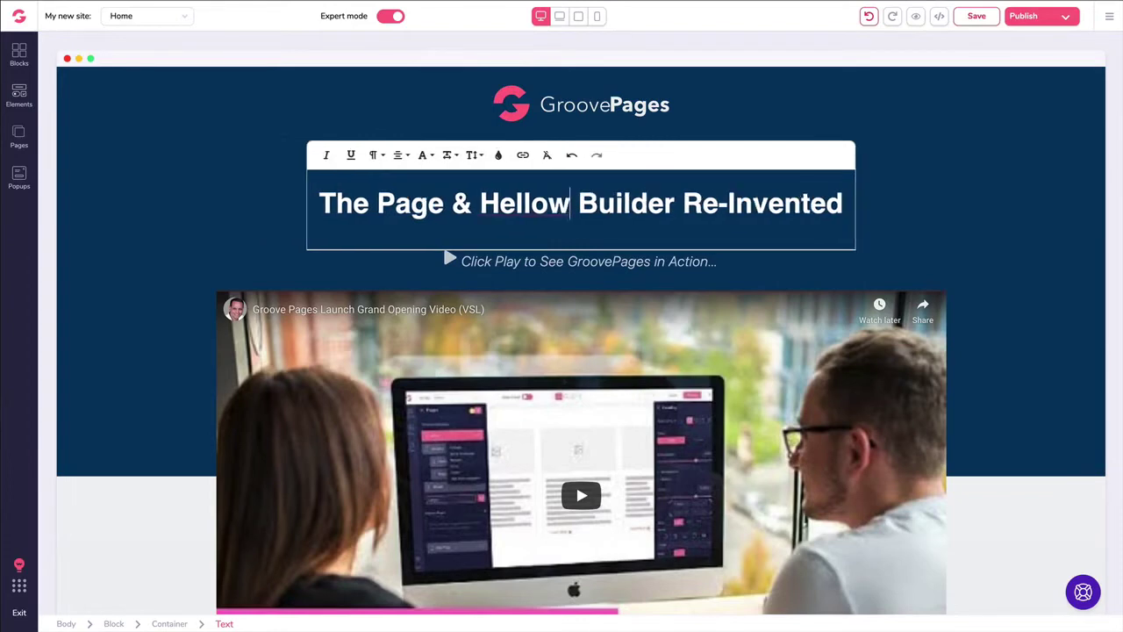
pyautogui.hotkey('ctrl', 'z')
pyautogui.click(590, 201)
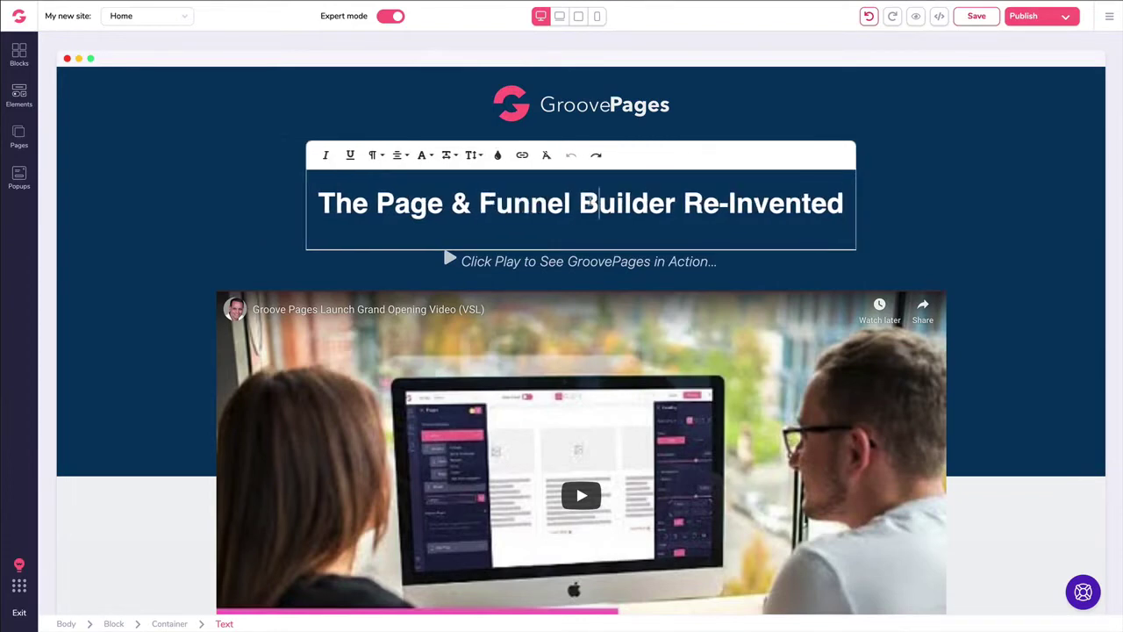
pyautogui.click(251, 176)
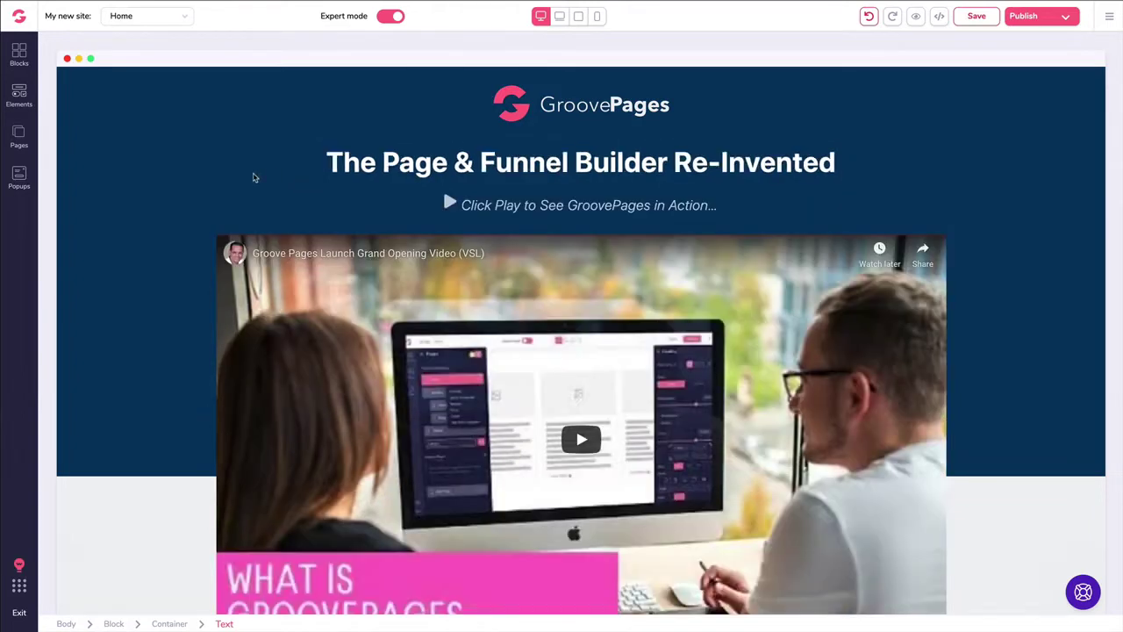
# - Change the main headline's text colour to dark red through its style settings and undo the change
pyautogui.click(389, 164)
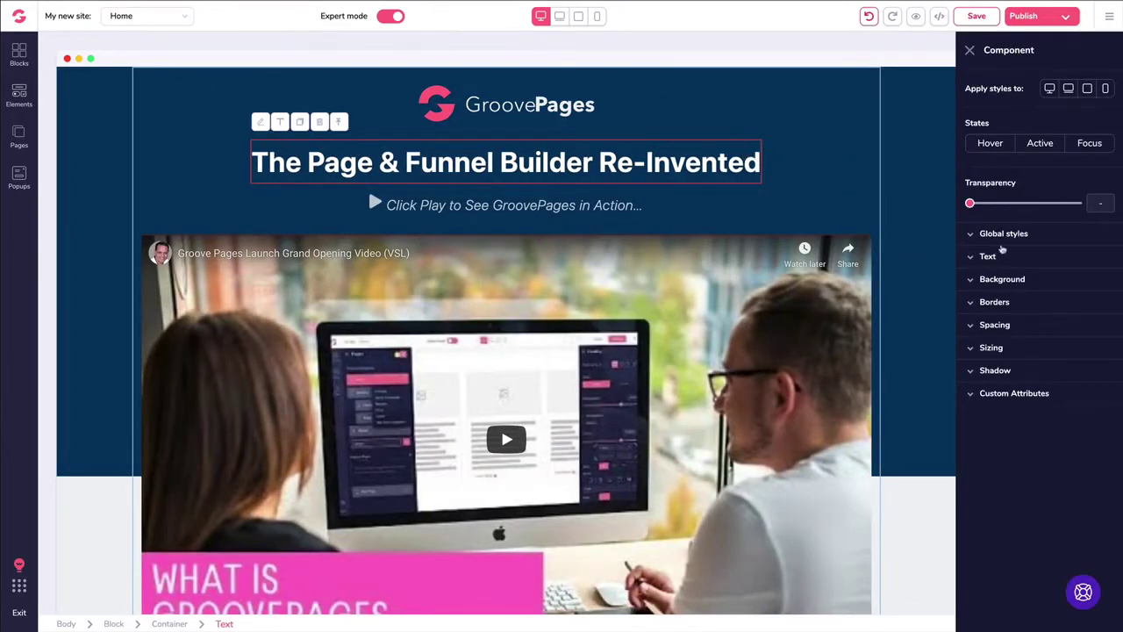
pyautogui.click(976, 256)
pyautogui.click(1011, 288)
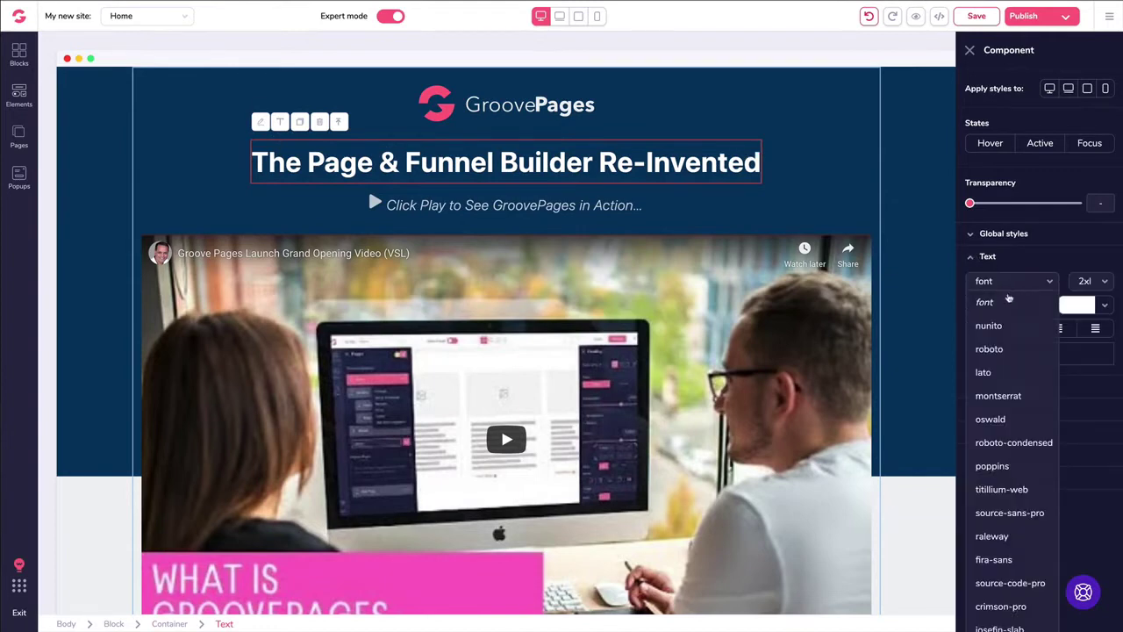
pyautogui.click(1021, 258)
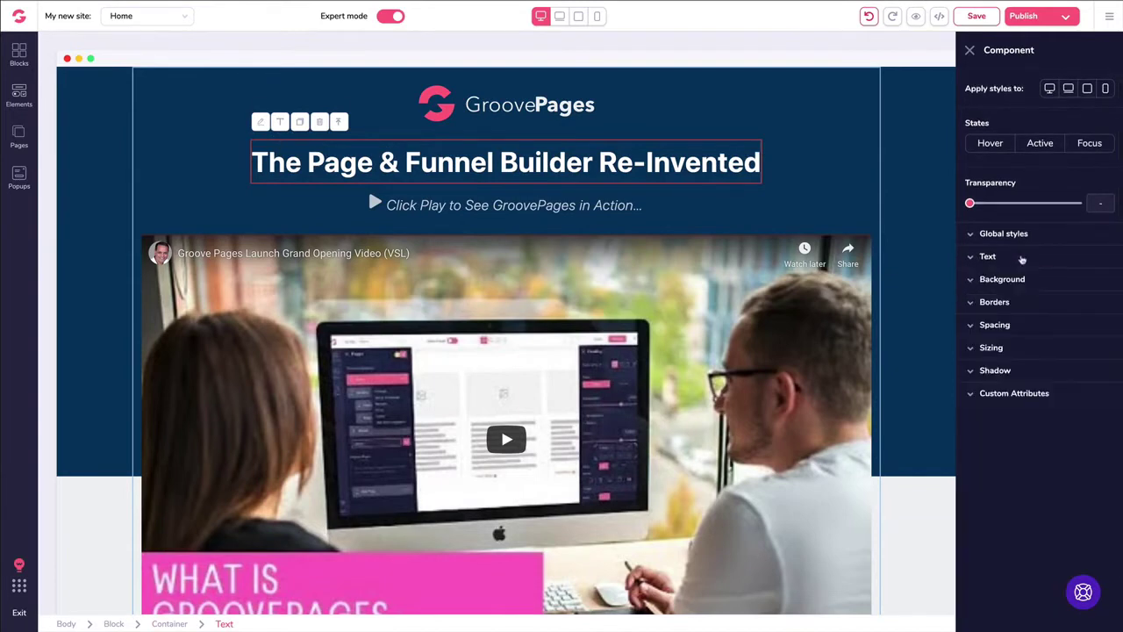
pyautogui.click(1010, 260)
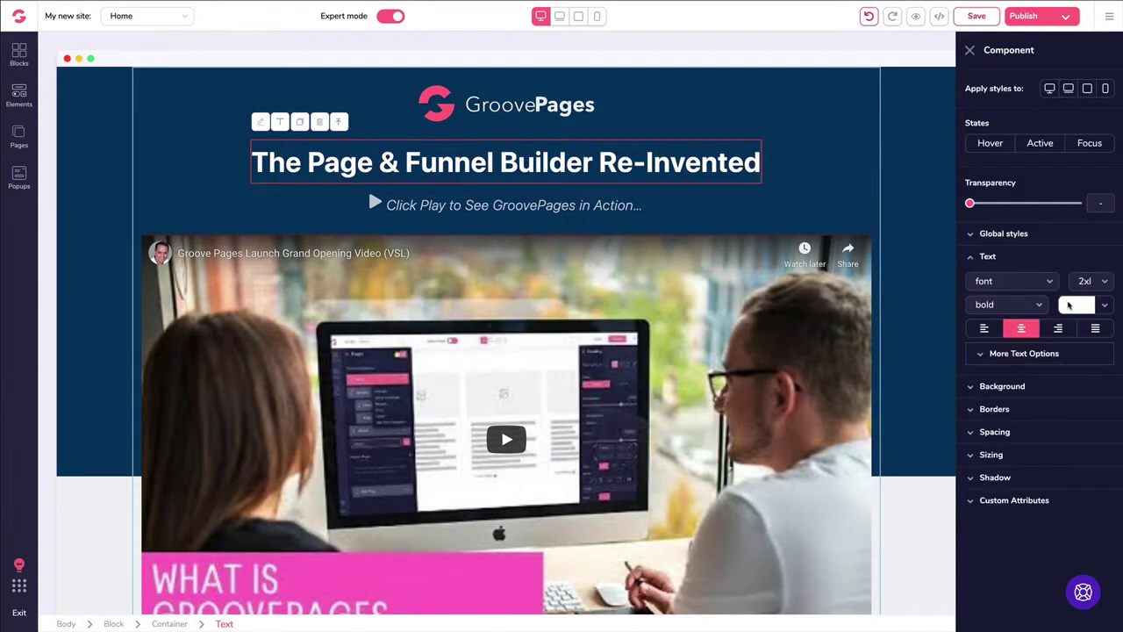
pyautogui.click(1069, 304)
pyautogui.moveTo(1020, 378)
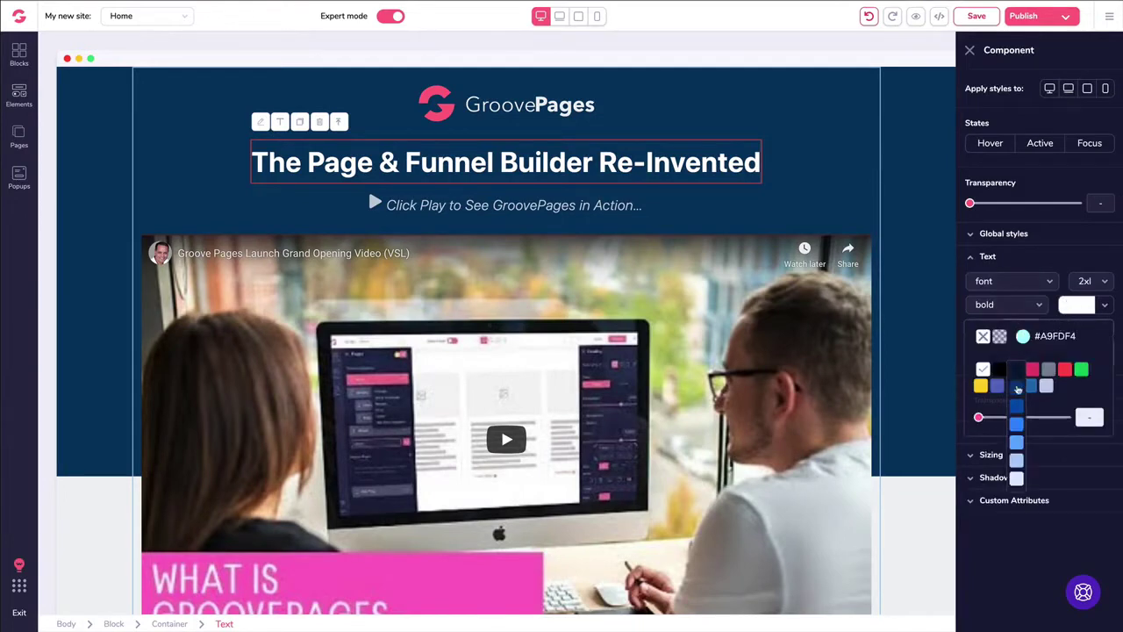
pyautogui.click(1064, 373)
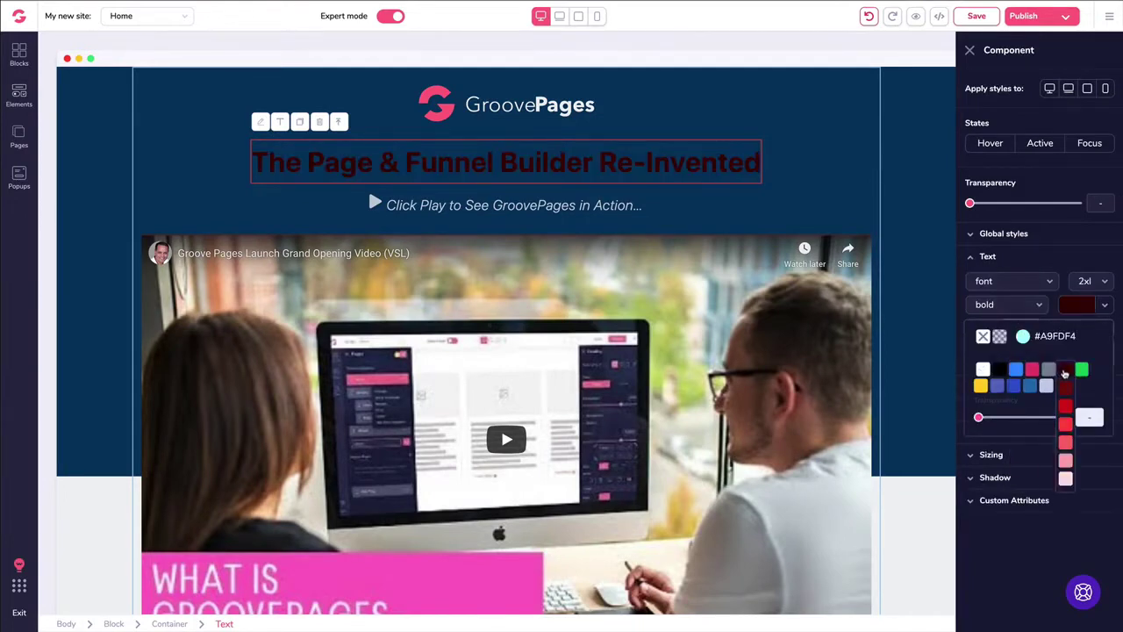
pyautogui.click(1074, 309)
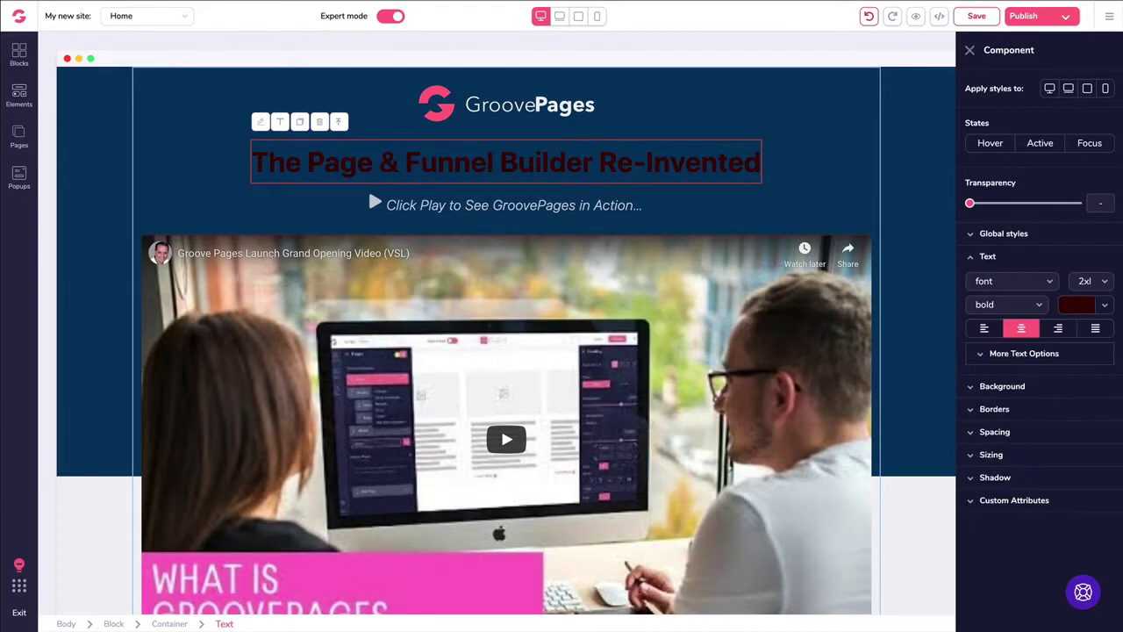
pyautogui.click(869, 17)
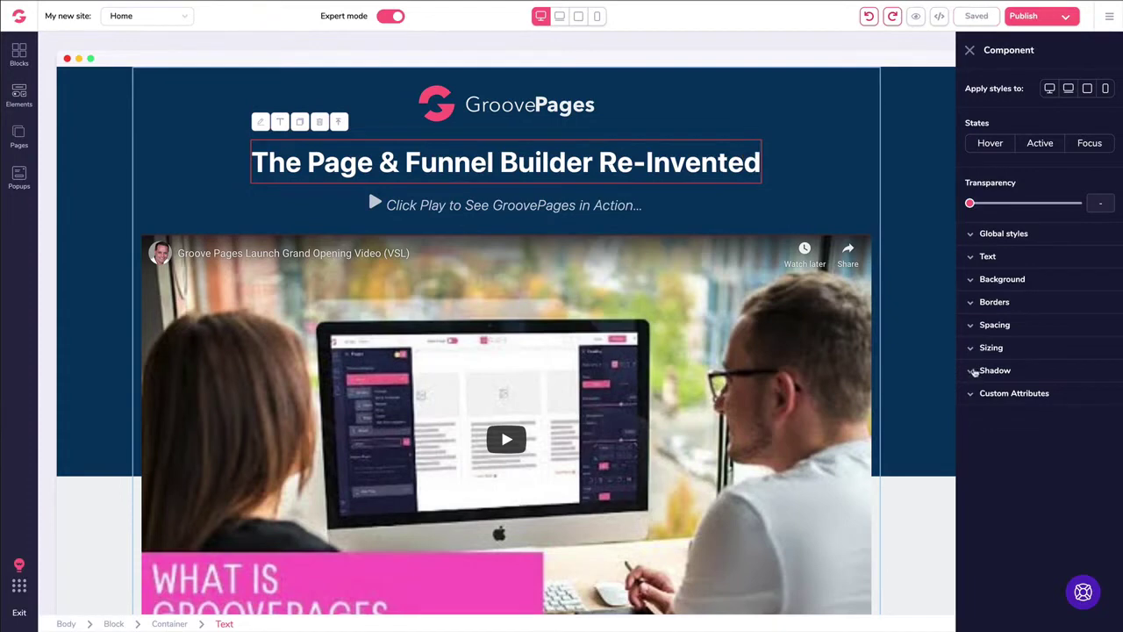
# - Try left and right text alignment on the main headline and return it to centred
pyautogui.click(972, 257)
pyautogui.click(988, 330)
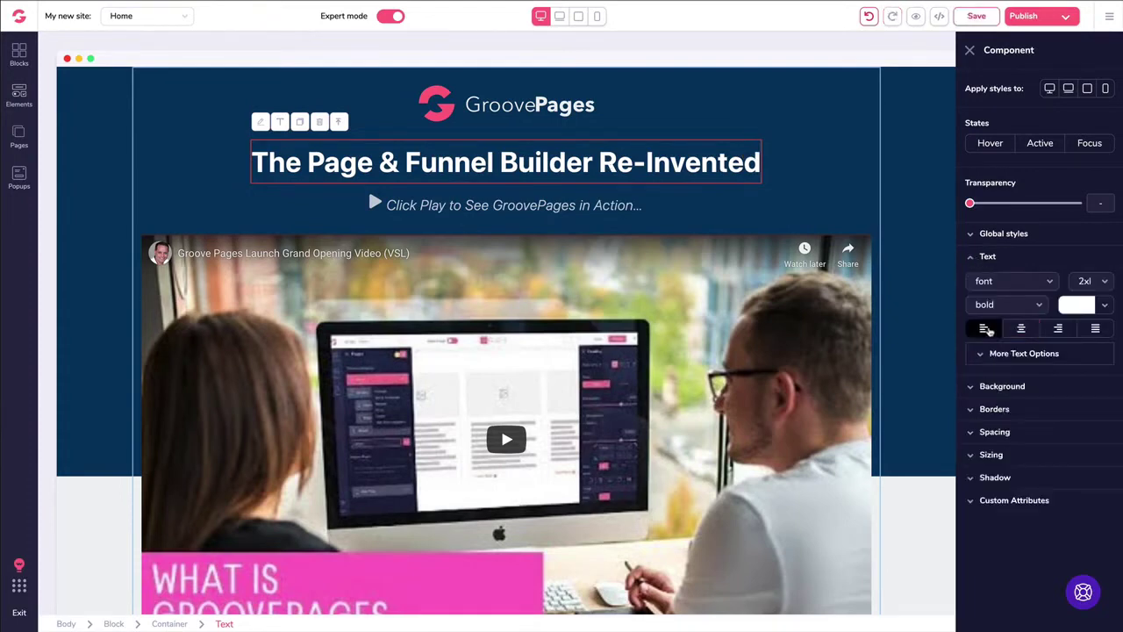
pyautogui.click(1018, 330)
pyautogui.click(1056, 330)
pyautogui.click(1026, 329)
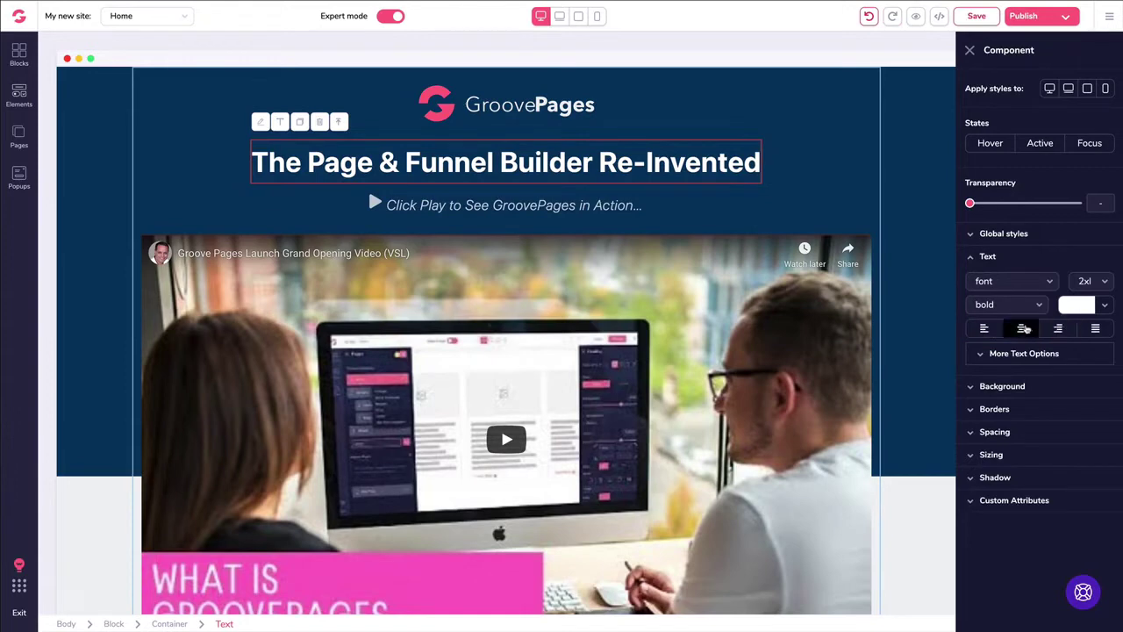
pyautogui.click(973, 260)
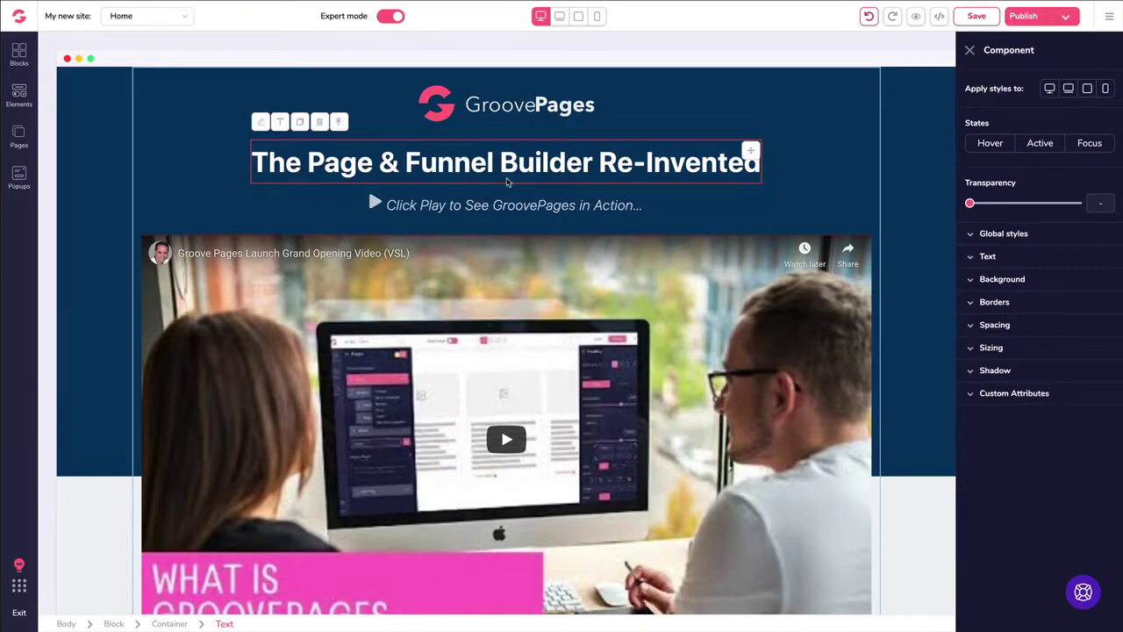
# - Go to the "Grand Opening Bonuses Won't Last" section of the sales page
pyautogui.scroll(-10, 507, 182)
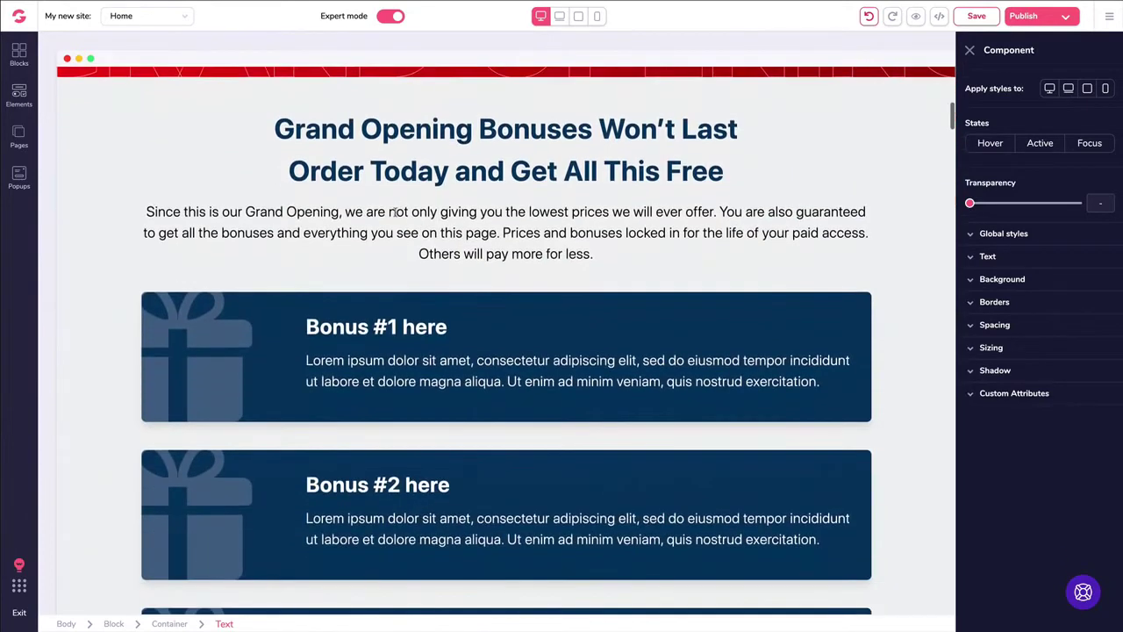
# - Open the introductory paragraph below the Grand Opening bonuses heading for text editing and leave its wording as is
pyautogui.click(394, 211)
pyautogui.click(175, 186)
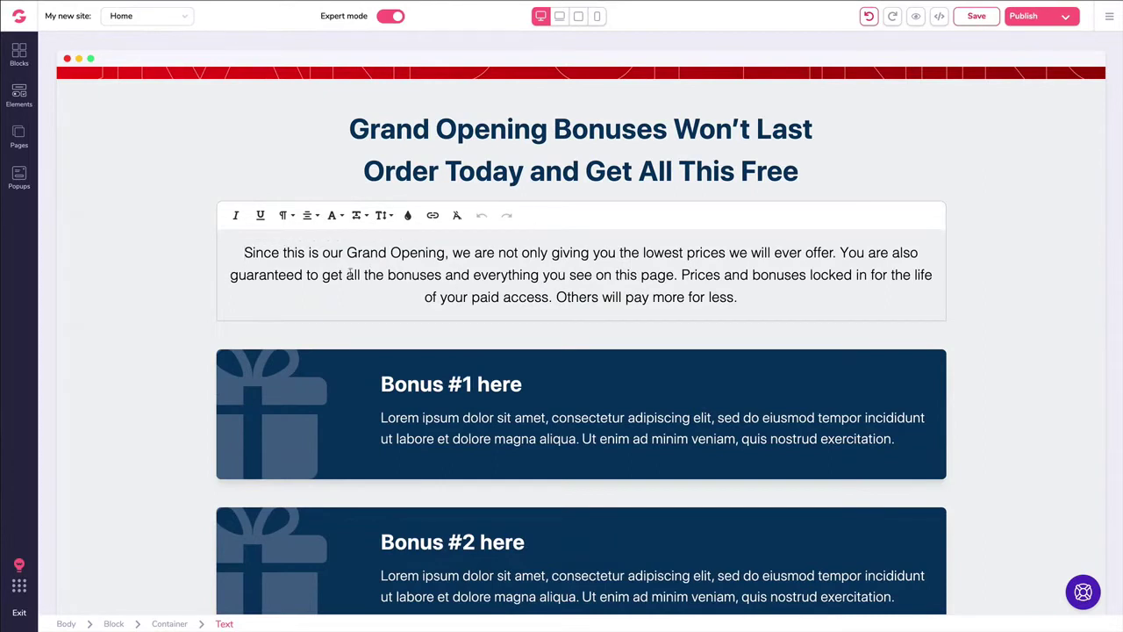
pyautogui.click(175, 201)
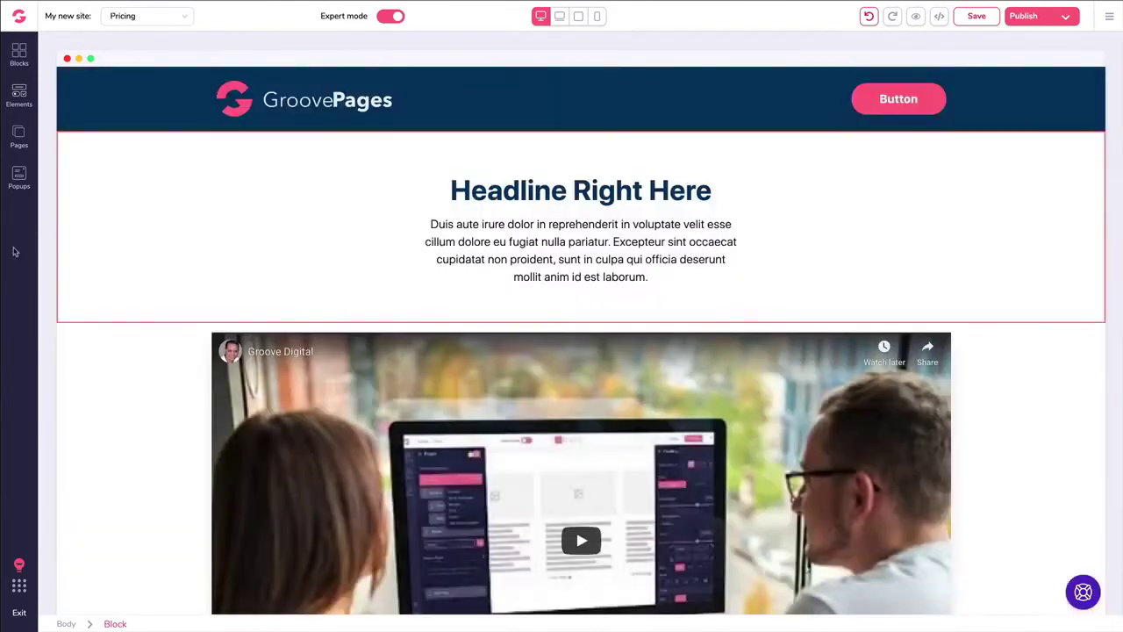
# - Start a new popup for the Pricing page, try the Entry type and inspect its behaviour options
pyautogui.click(20, 176)
pyautogui.click(108, 173)
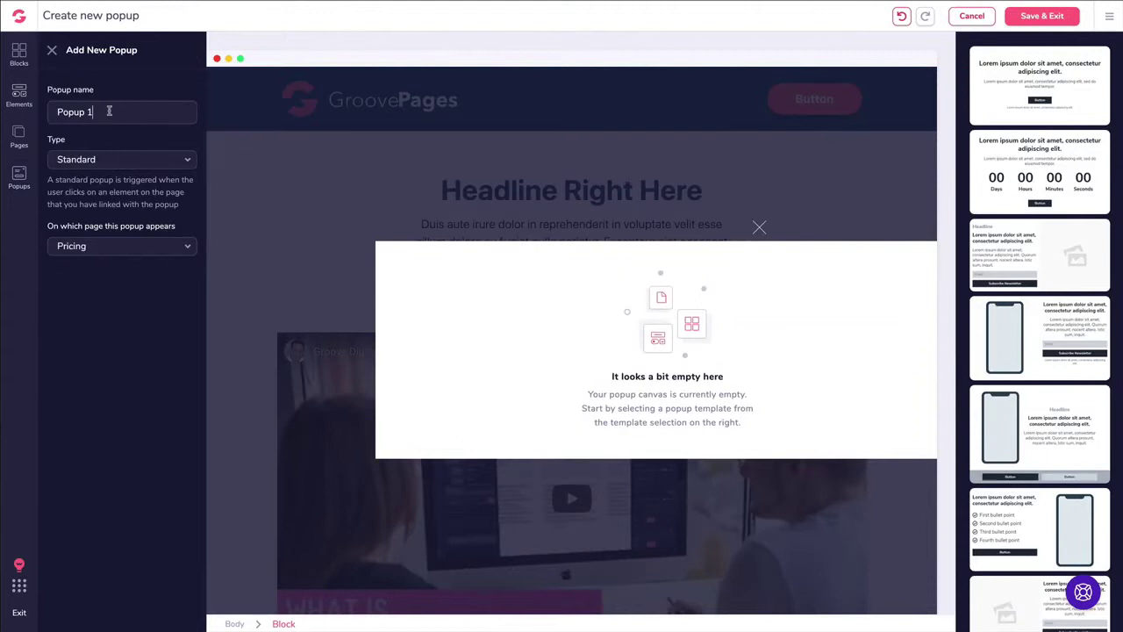
pyautogui.click(106, 161)
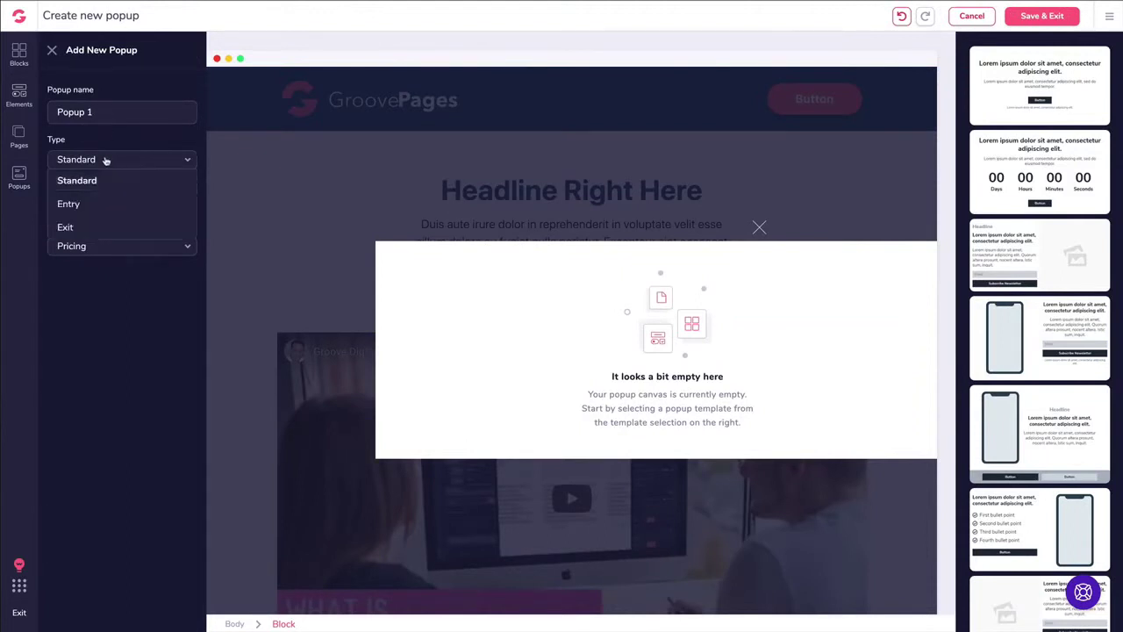
pyautogui.click(92, 207)
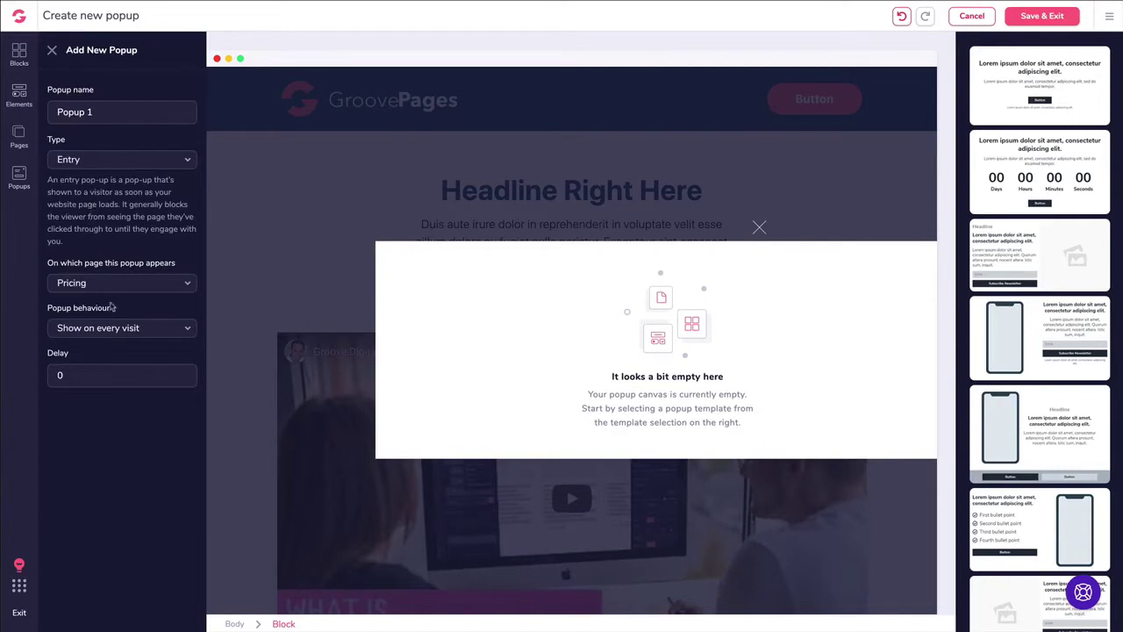
pyautogui.click(110, 329)
pyautogui.click(111, 328)
# - Set the popup's type to Exit and its behaviour to Show on every visit
pyautogui.click(85, 163)
pyautogui.click(87, 225)
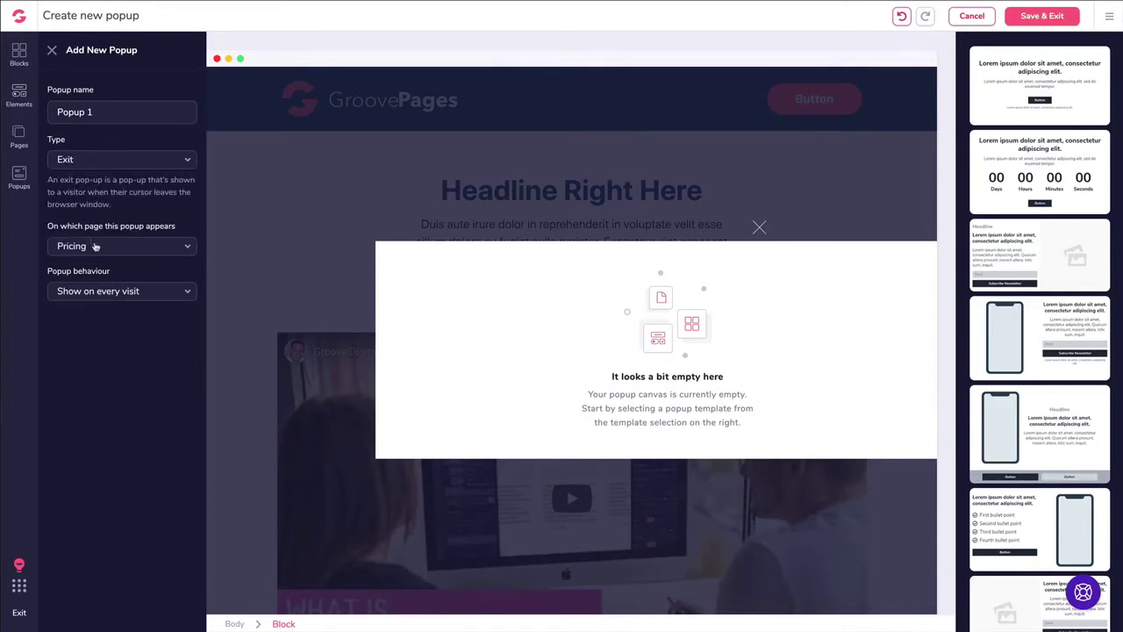
pyautogui.click(104, 291)
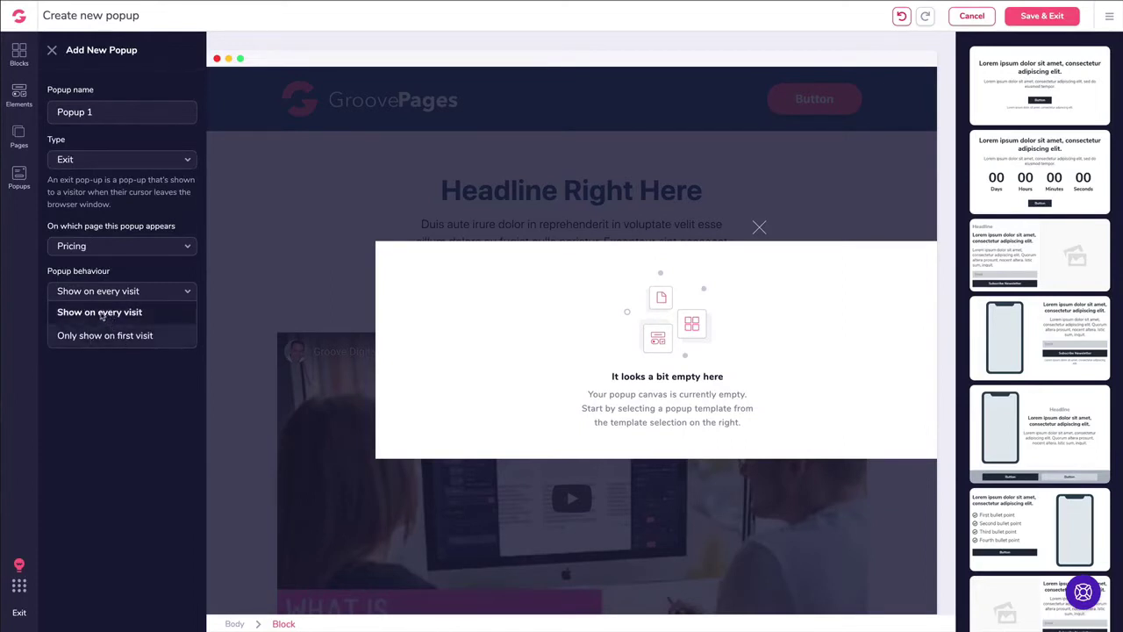
pyautogui.click(101, 314)
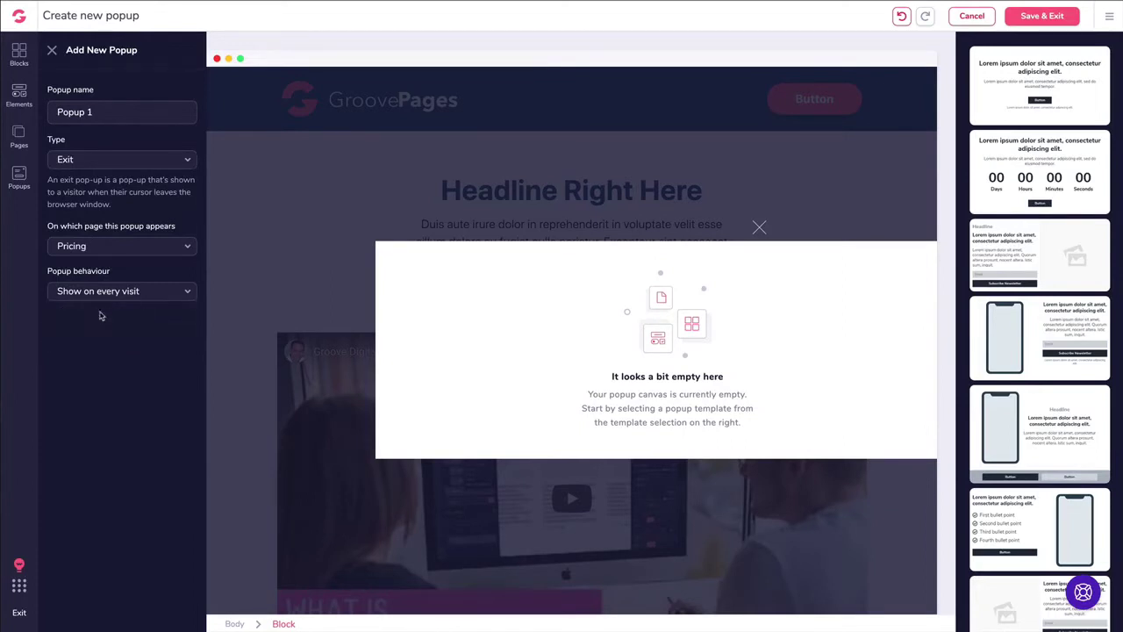
# - Name the popup Exit Pop Demo, fill it with the countdown timer template and save it
pyautogui.tripleClick(109, 112)
pyautogui.write('Exit Pop Demo')
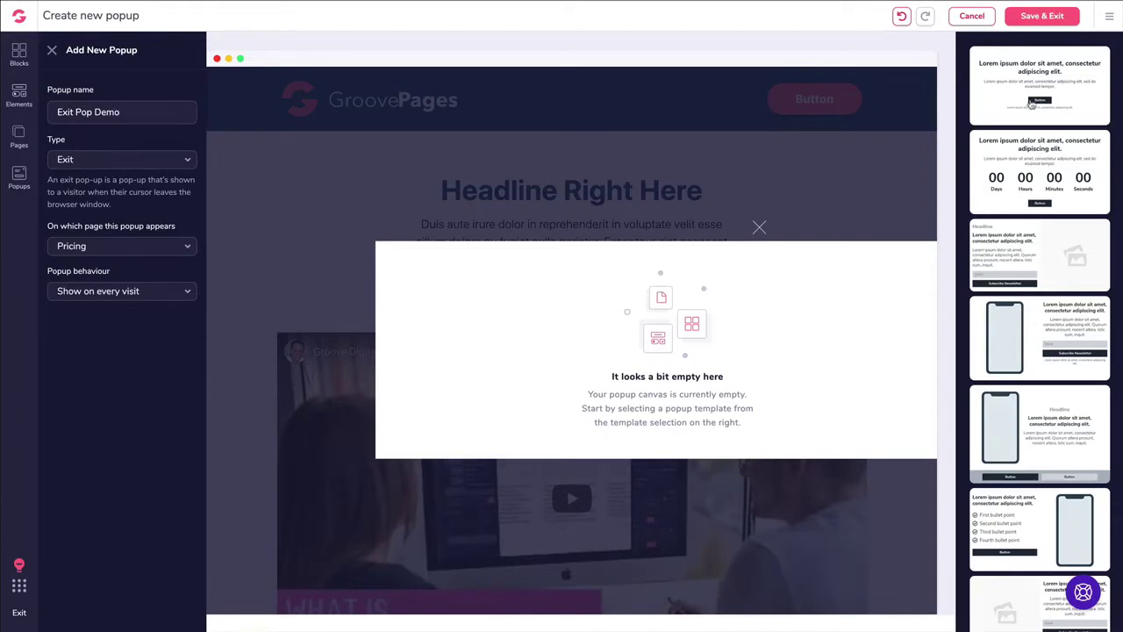
pyautogui.click(1005, 174)
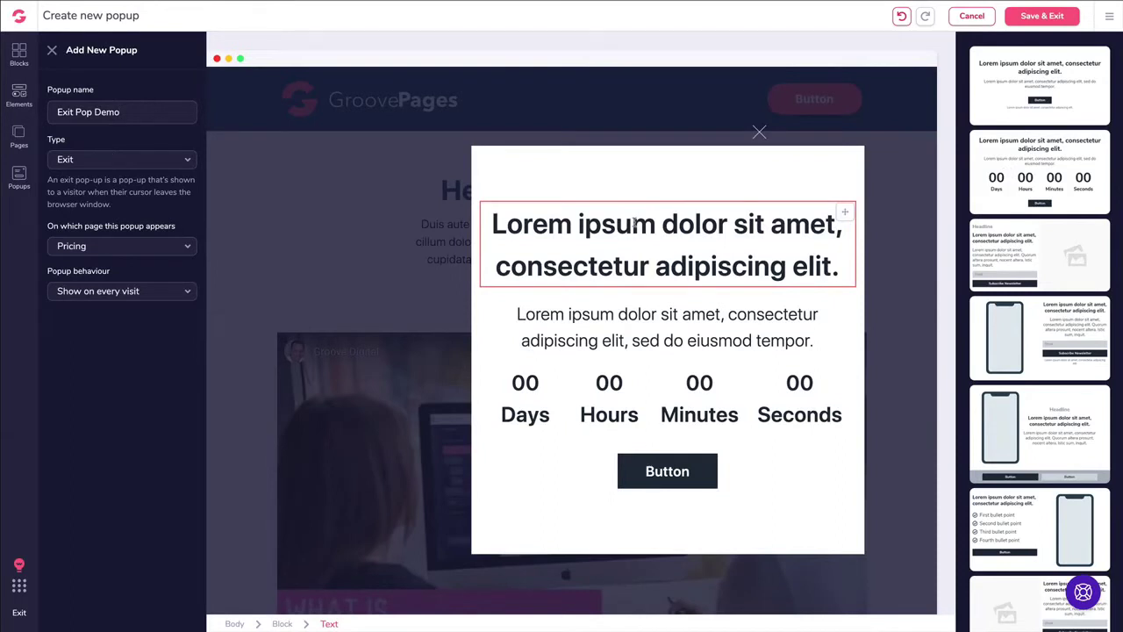
pyautogui.click(1043, 20)
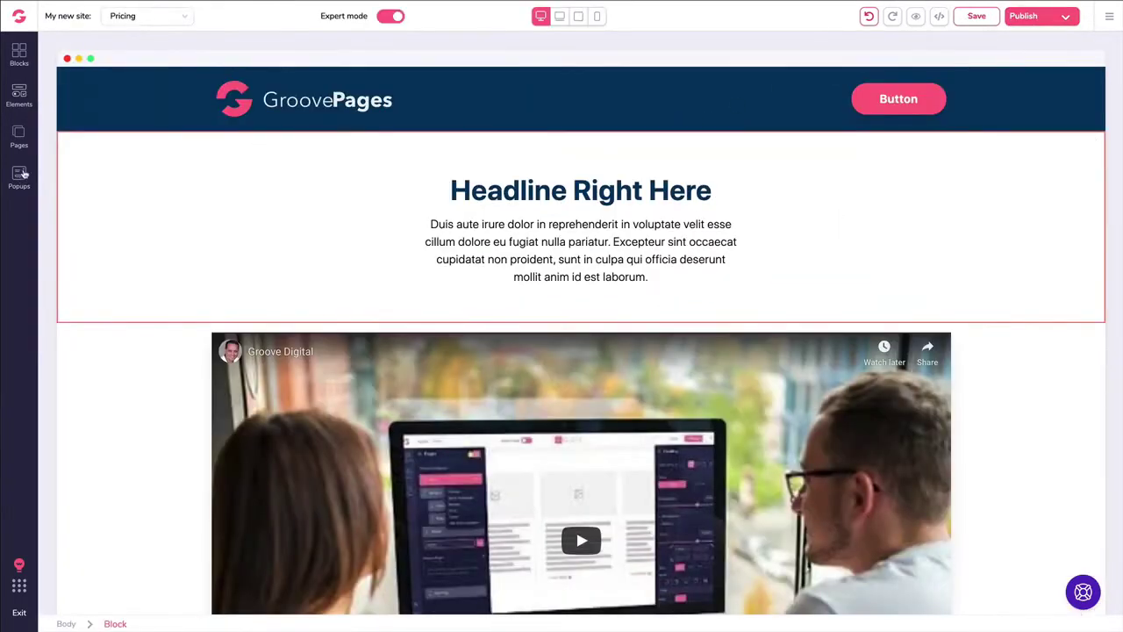
# - Create and save a Standard popup named Button Popup for the Pricing page, using the text template with a single button and no countdown
pyautogui.click(20, 176)
pyautogui.click(188, 51)
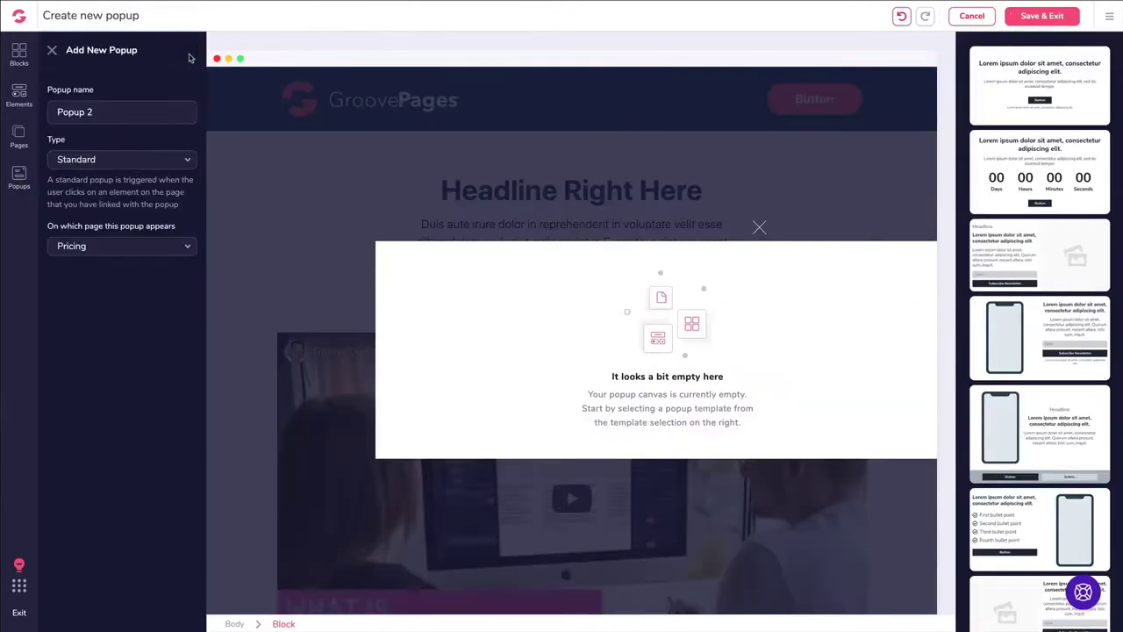
pyautogui.click(119, 113)
pyautogui.hotkey('ctrl', 'a')
pyautogui.write('Buu')
pyautogui.write('ton Pop')
pyautogui.click(74, 112)
pyautogui.write('y')
pyautogui.press('BackSpace')
pyautogui.write('t')
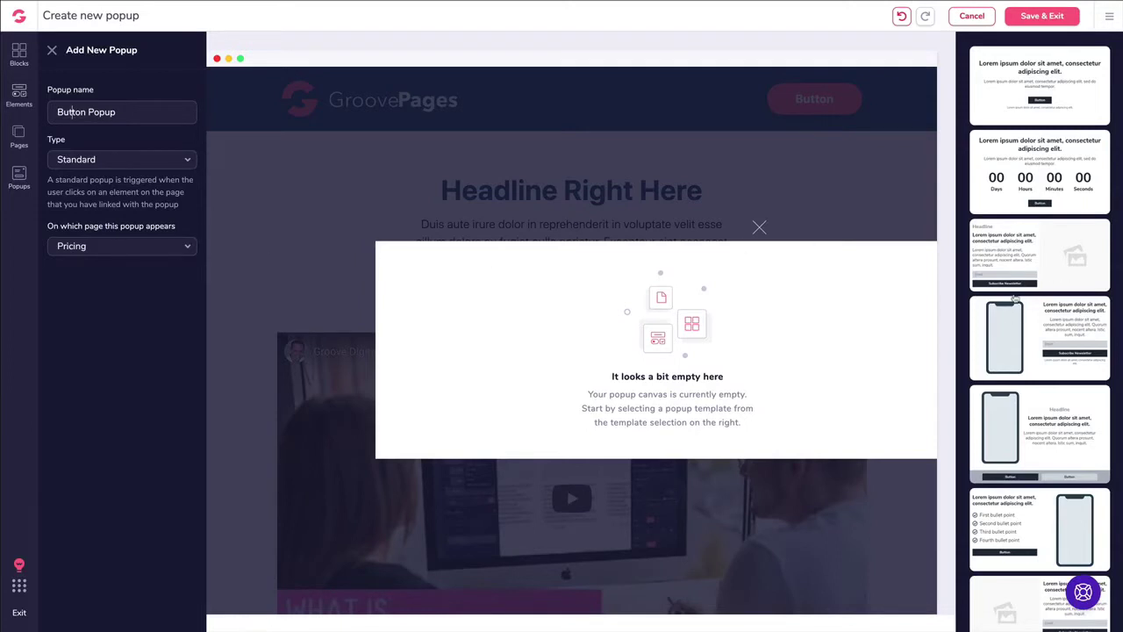
pyautogui.click(1040, 105)
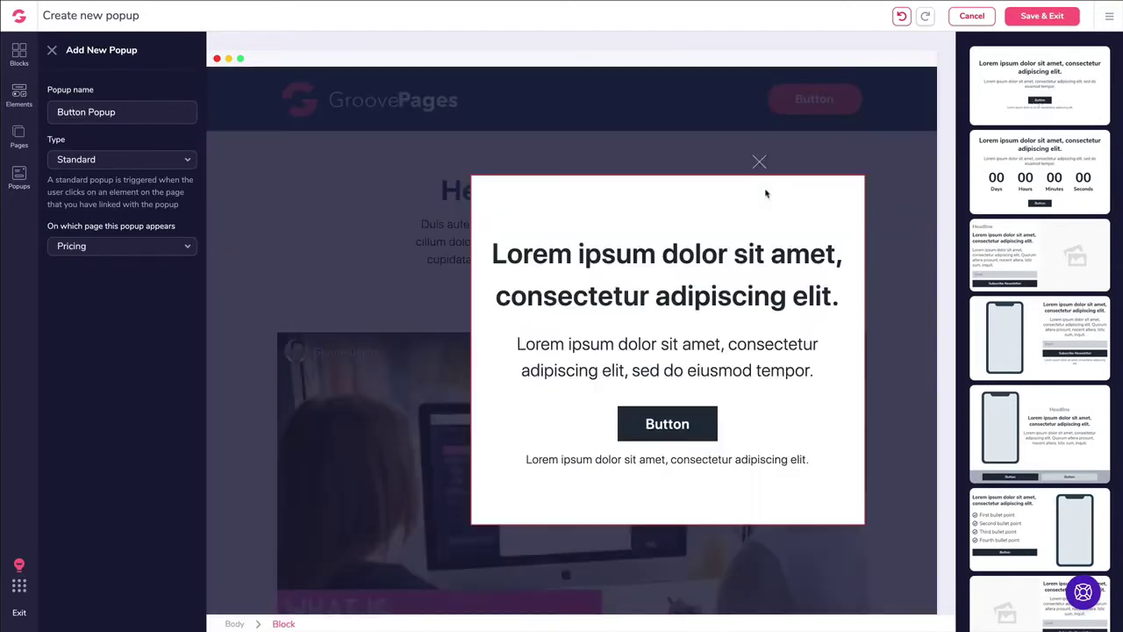
pyautogui.click(1044, 16)
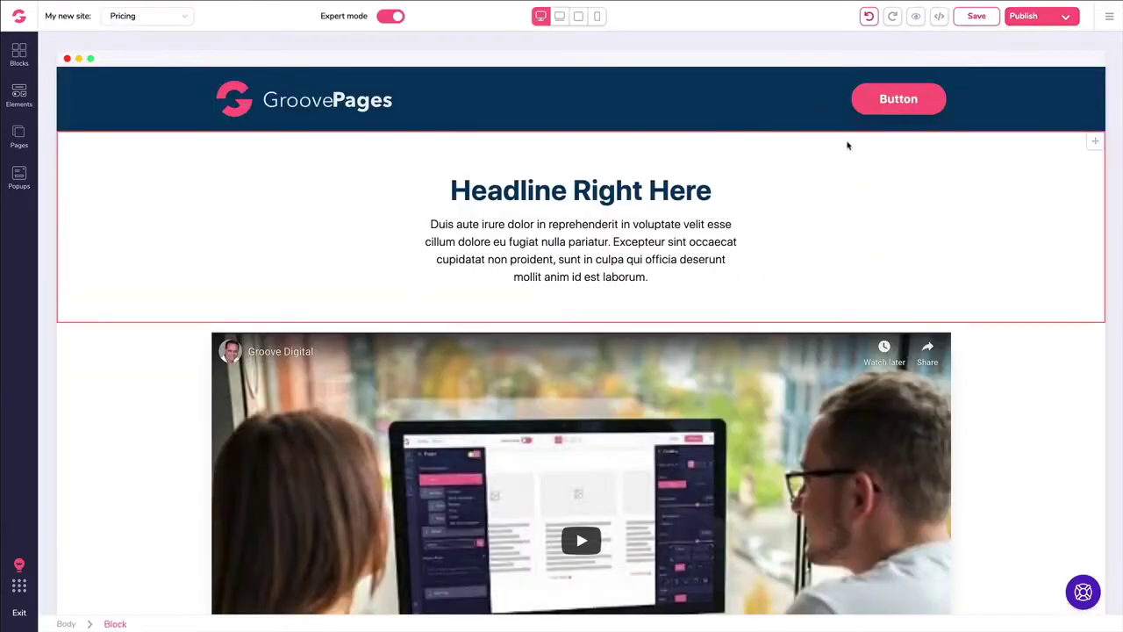
# - Relabel the header button as Download Now and link it to the popup Button Popup
pyautogui.click(868, 106)
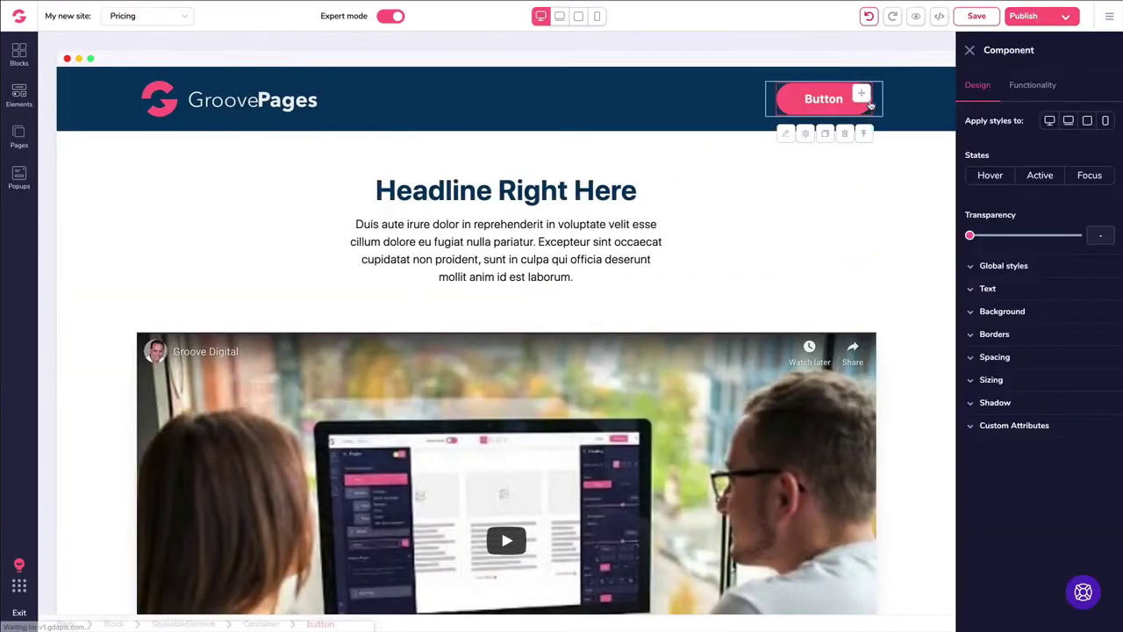
pyautogui.click(1042, 85)
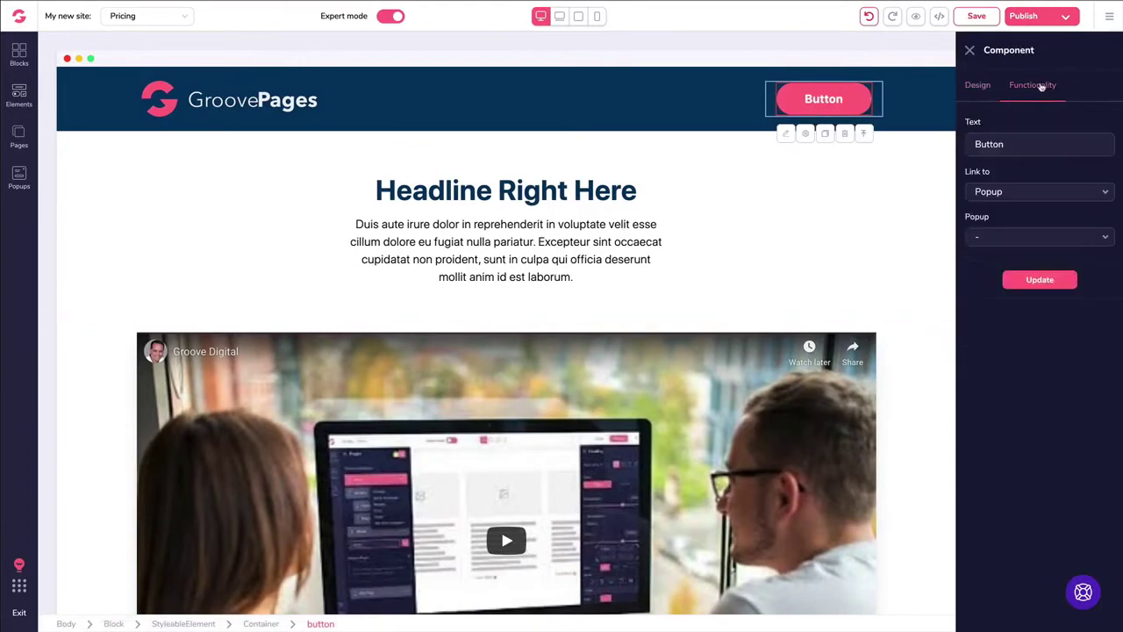
pyautogui.doubleClick(1009, 145)
pyautogui.write('Download Now')
pyautogui.click(989, 191)
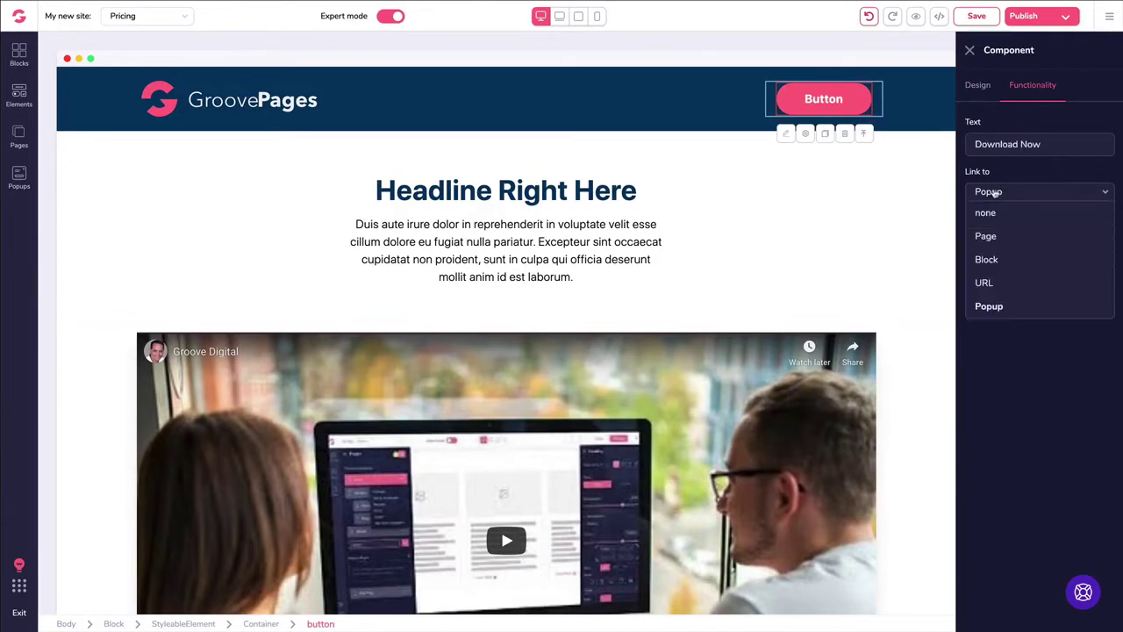
pyautogui.click(988, 306)
pyautogui.click(995, 237)
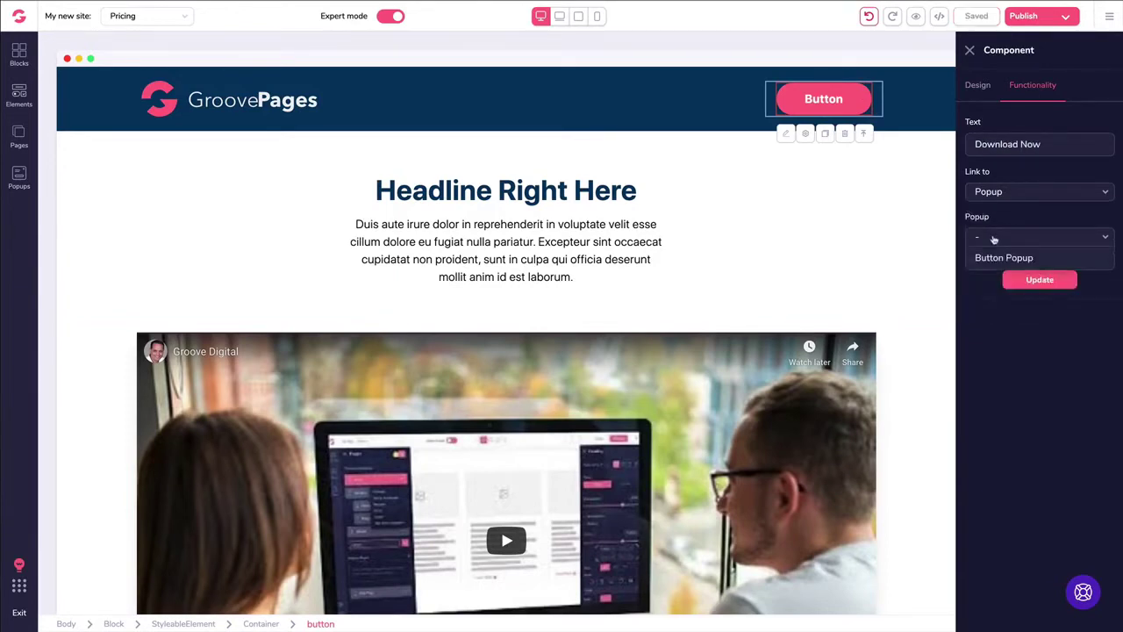
pyautogui.click(992, 257)
pyautogui.click(1039, 280)
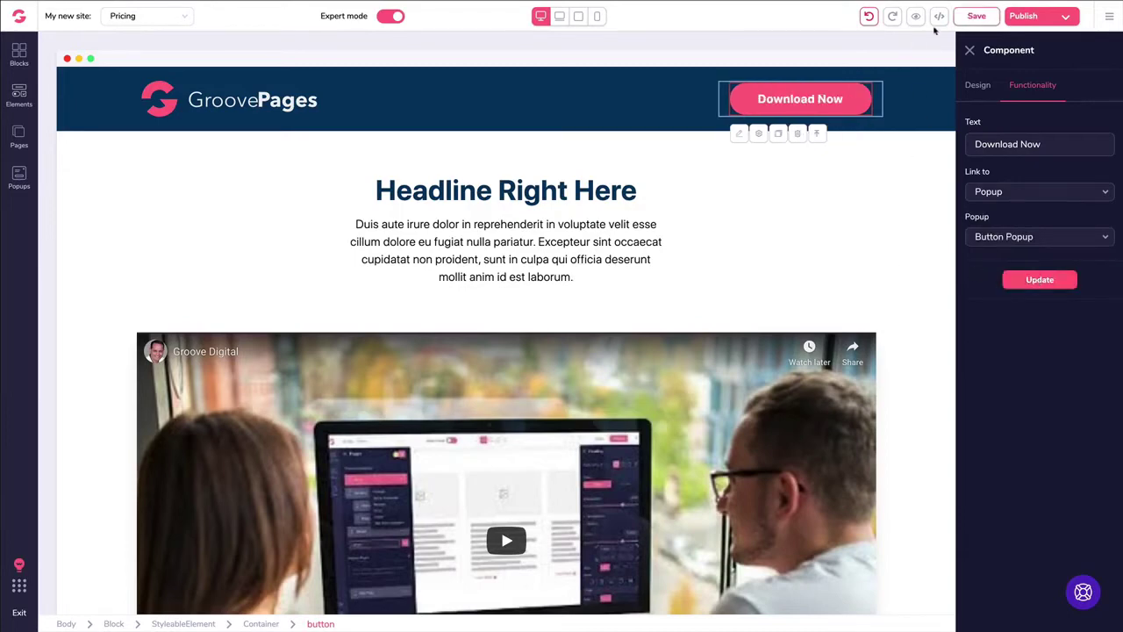
# - Save and preview the Pricing page, testing the exit popup and the popup linked to the Download Now button
pyautogui.click(967, 17)
pyautogui.click(917, 22)
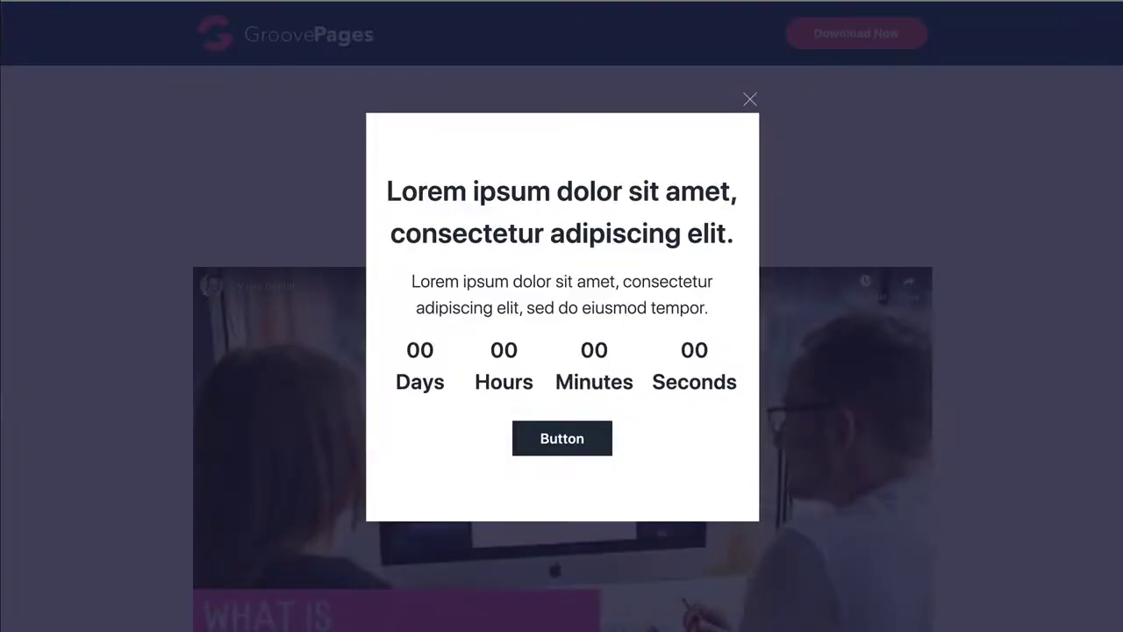
pyautogui.click(750, 101)
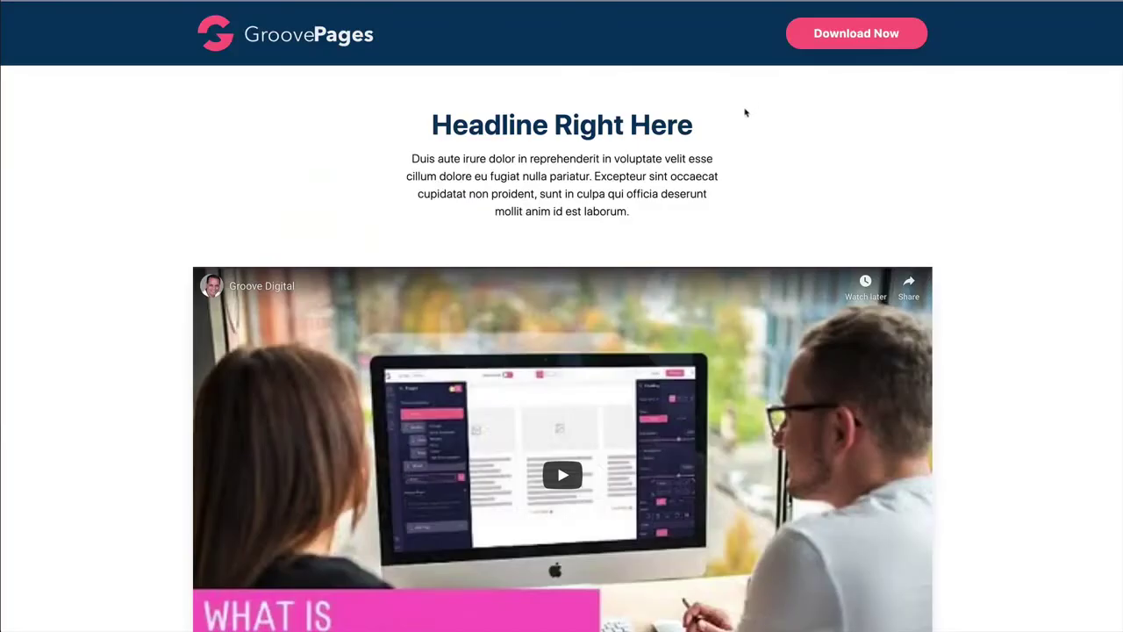
pyautogui.click(825, 39)
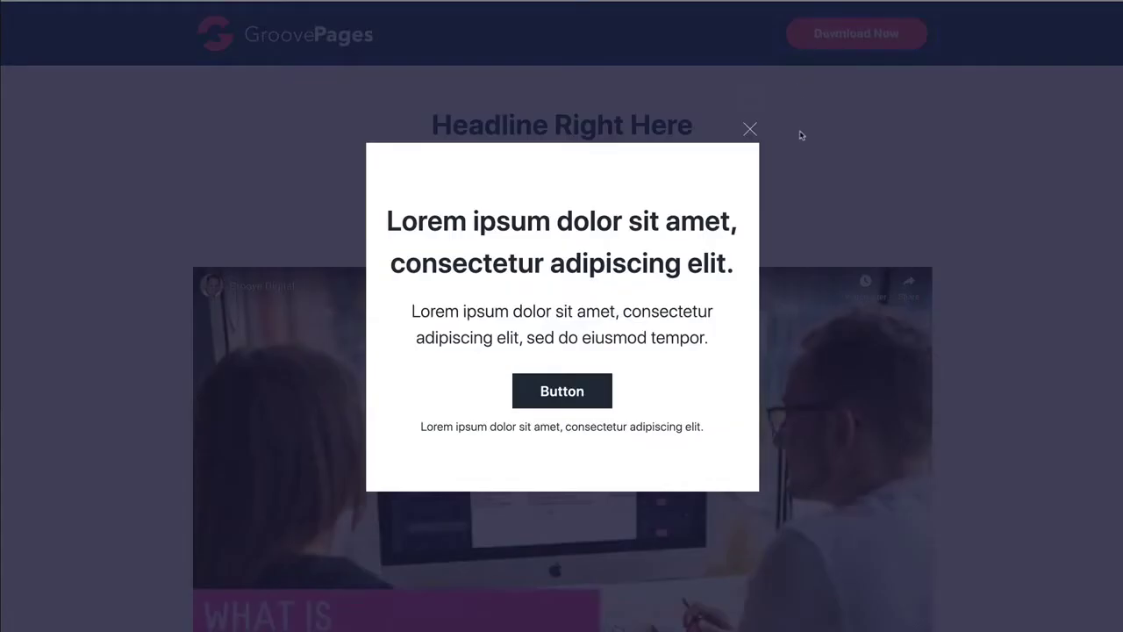
pyautogui.click(750, 130)
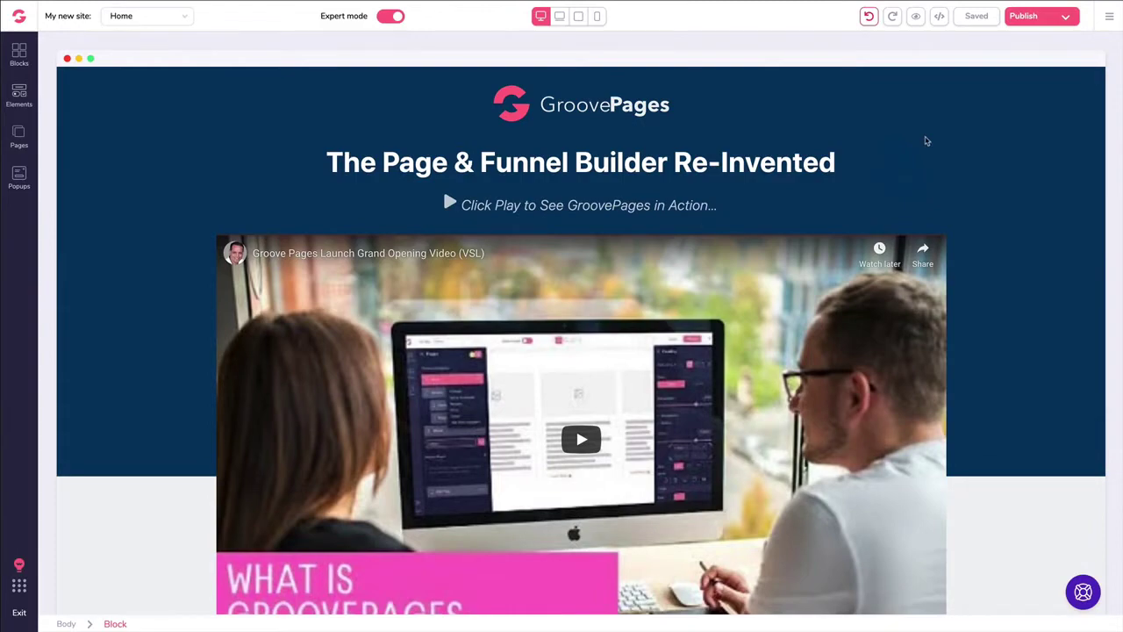
# - Set the background colour of the Home page's "Everyone's making the switch!" block to light blue
pyautogui.scroll(-7, 926, 141)
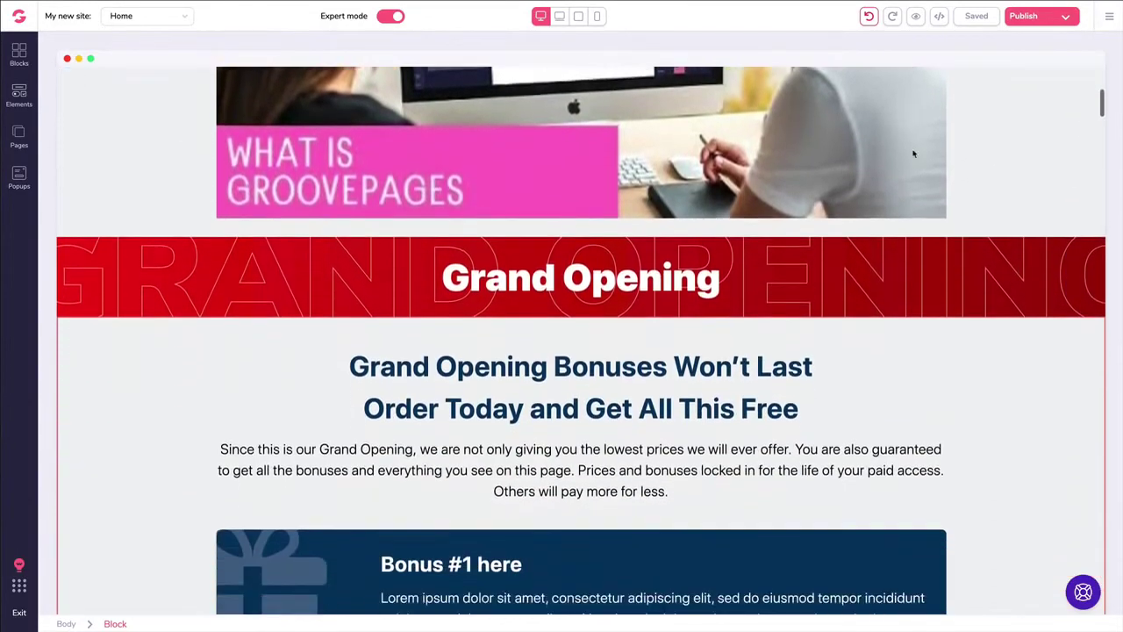
pyautogui.scroll(-9, 913, 158)
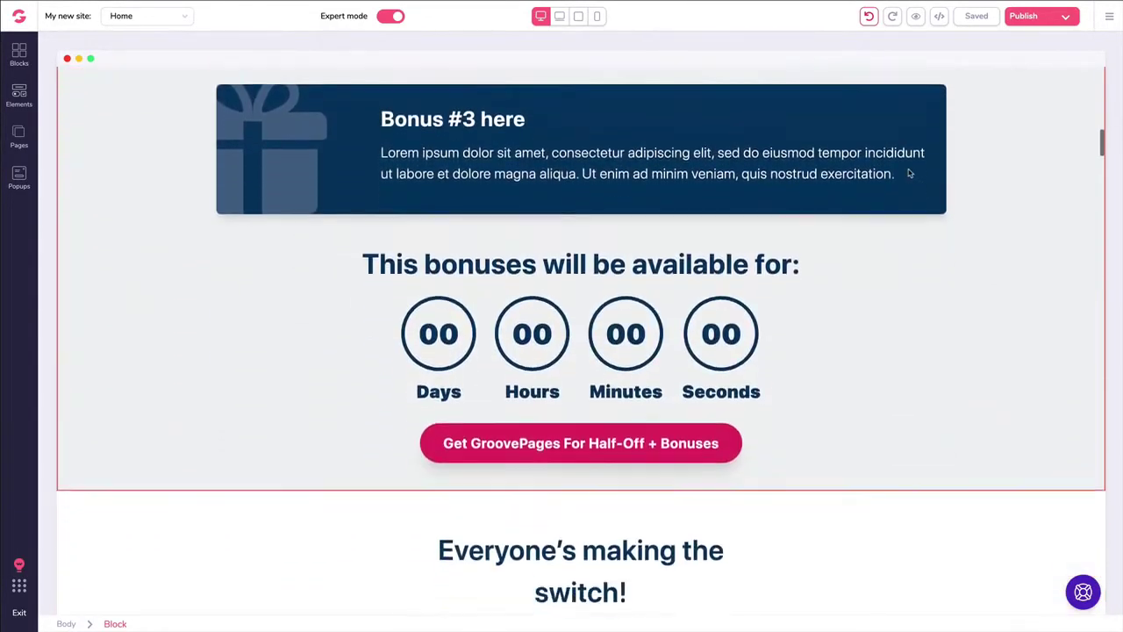
pyautogui.scroll(-3, 909, 176)
pyautogui.scroll(1, 908, 176)
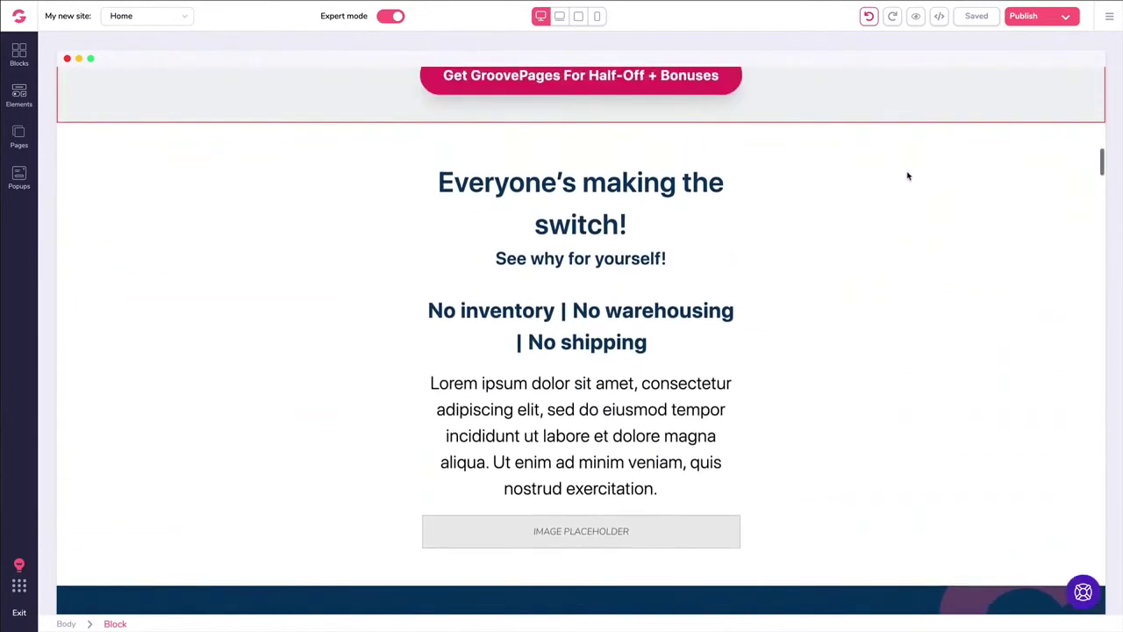
pyautogui.click(189, 207)
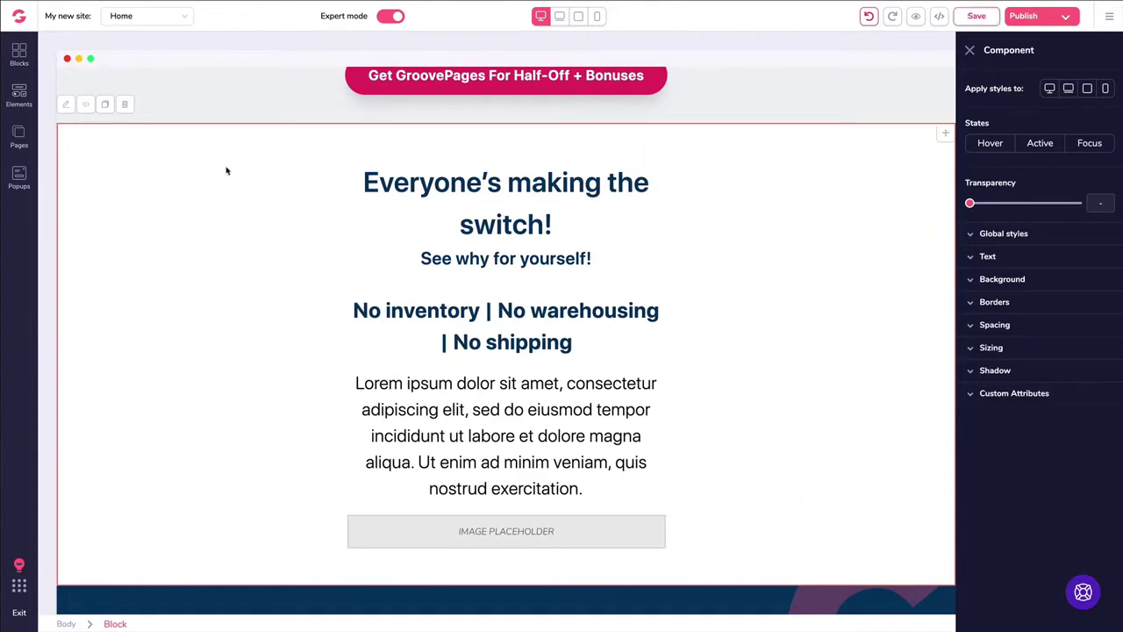
pyautogui.click(973, 281)
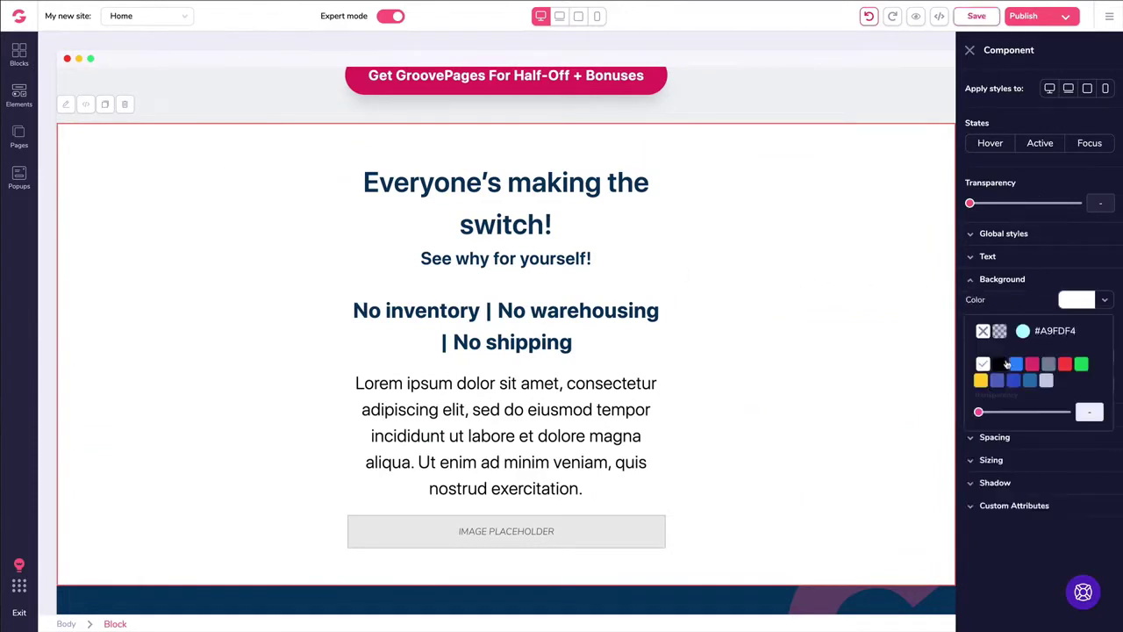
pyautogui.moveTo(1008, 367)
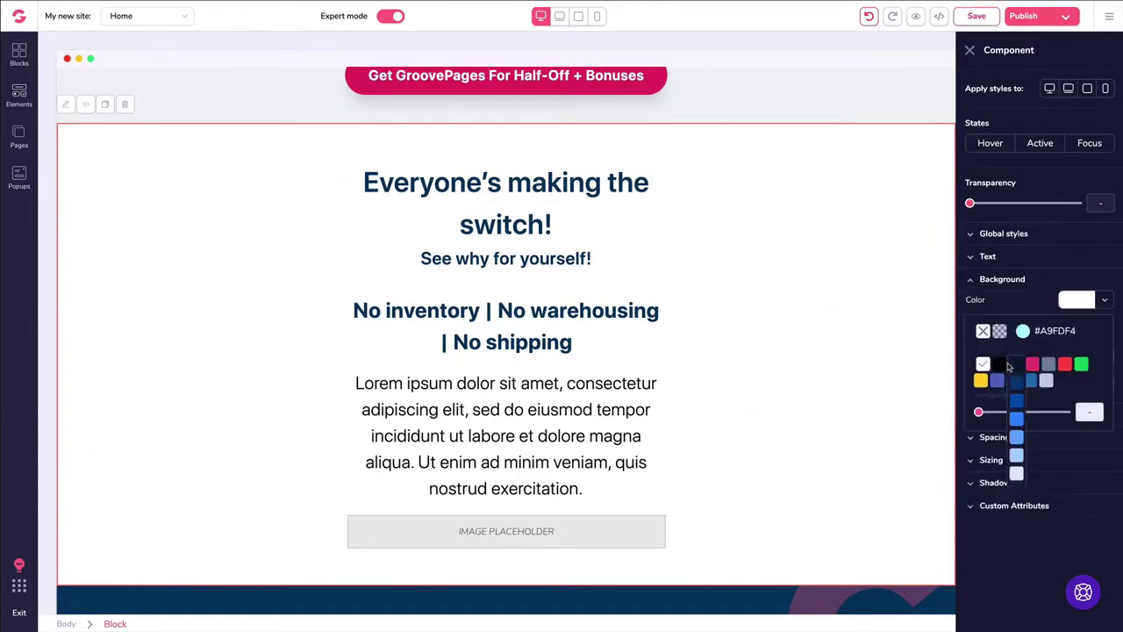
pyautogui.click(1016, 457)
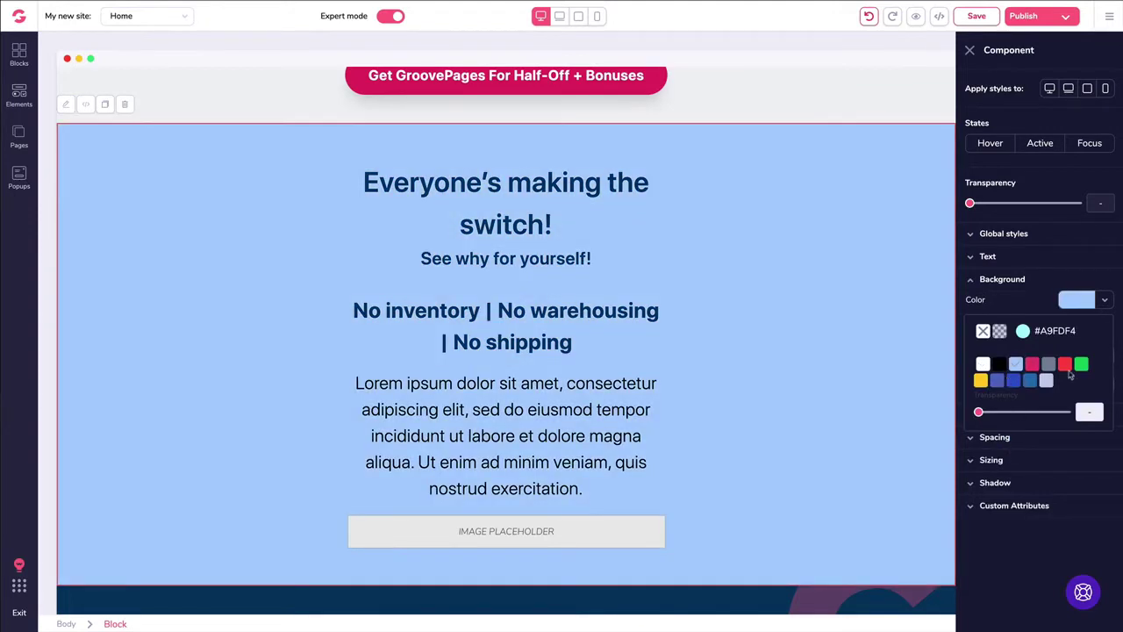
# - Try several grey shades, from near-black to very pale, as the block's background and settle on light grey
pyautogui.moveTo(1050, 367)
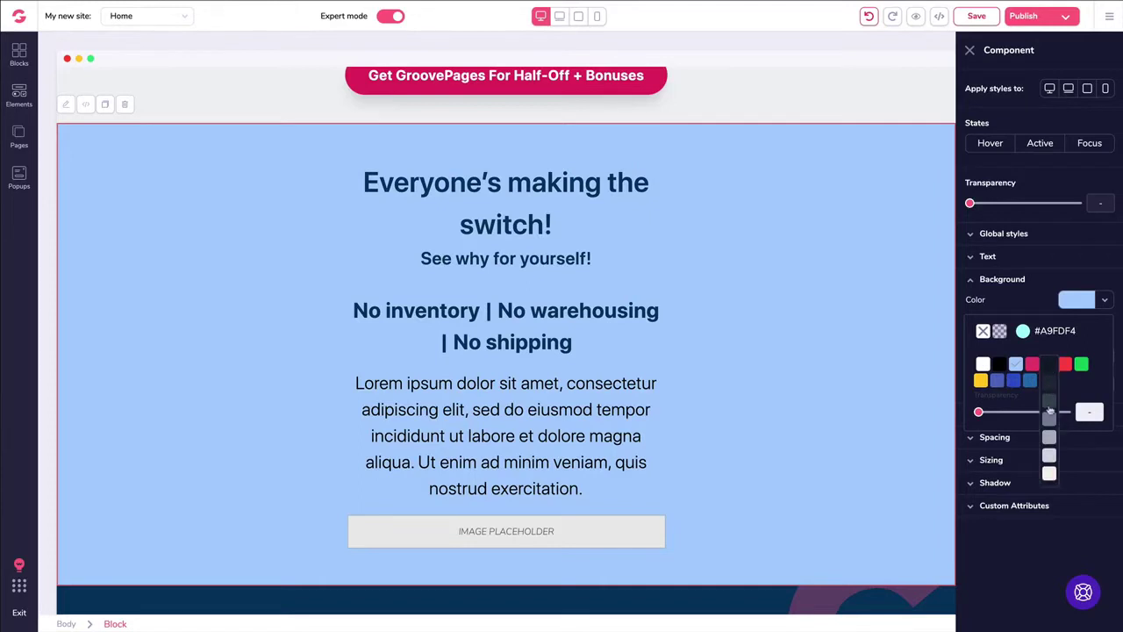
pyautogui.click(1049, 437)
pyautogui.click(1049, 369)
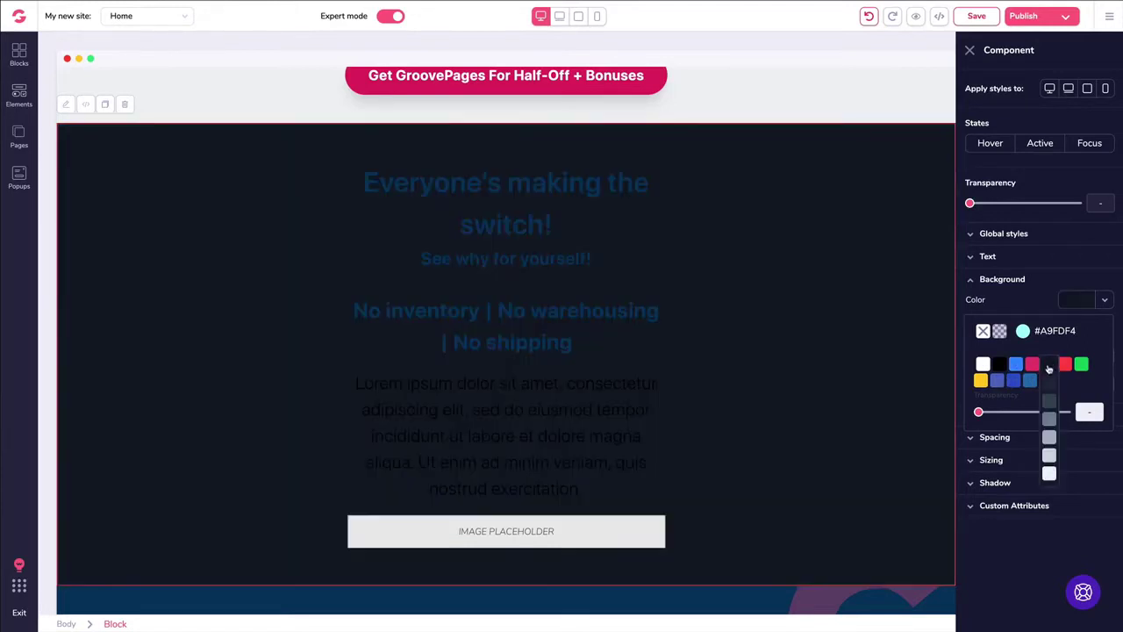
pyautogui.click(1050, 473)
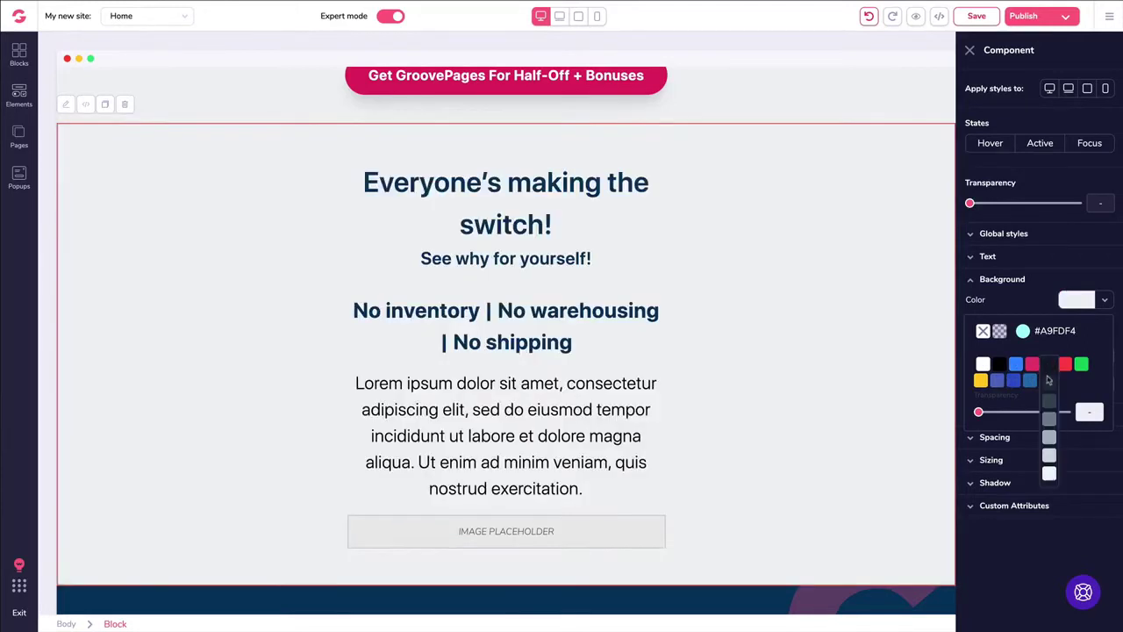
pyautogui.click(1049, 455)
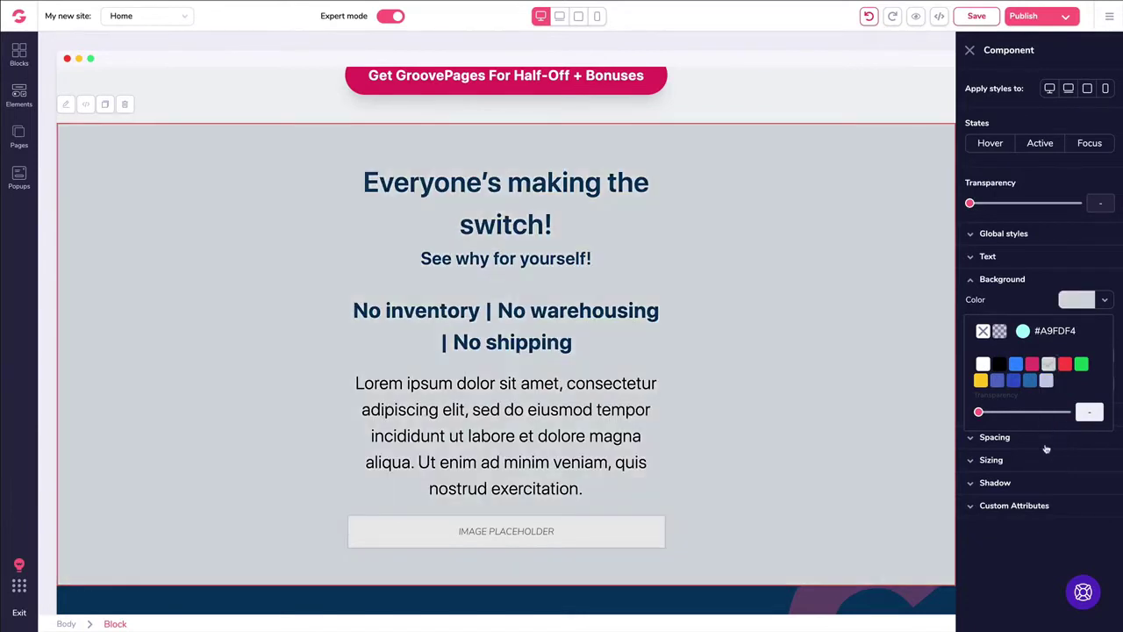
# - Try aqua #A9FDF4 as the "Everyone's making the switch!" block's background and clear the background colour
pyautogui.moveTo(979, 414)
pyautogui.mouseDown()
pyautogui.moveTo(1028, 412)
pyautogui.moveTo(977, 412)
pyautogui.mouseUp()
pyautogui.click(1023, 331)
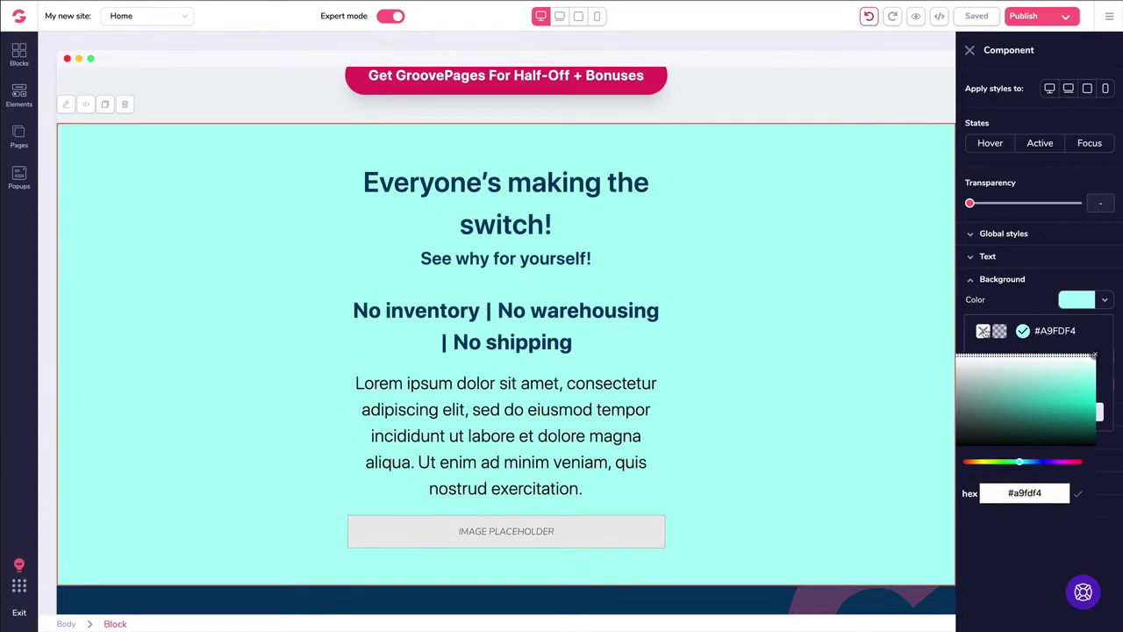
pyautogui.click(983, 331)
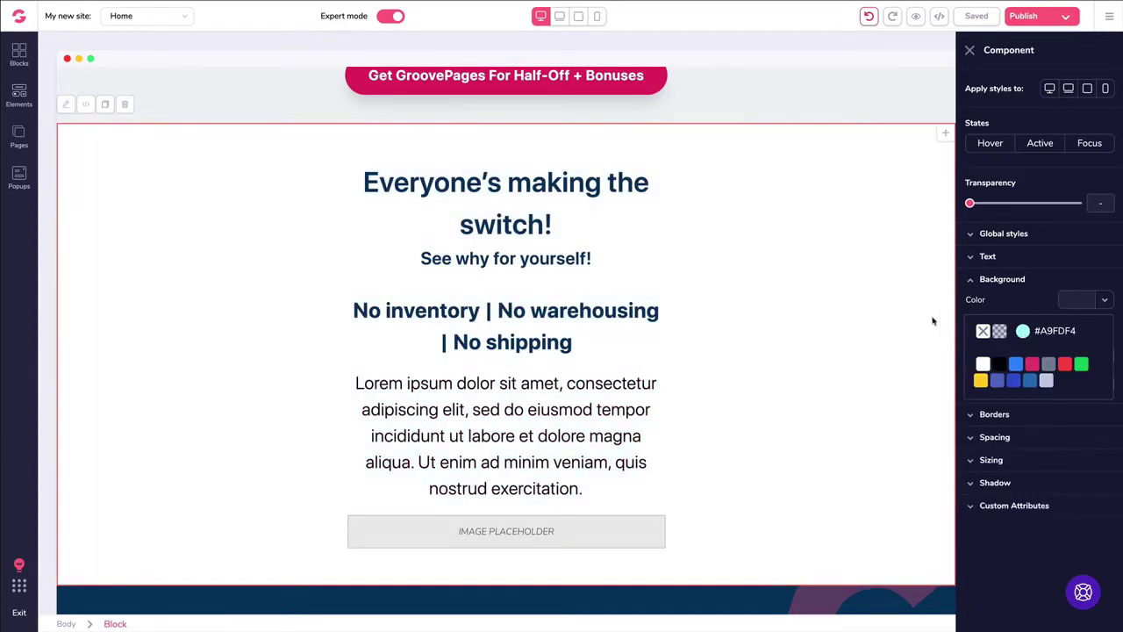
pyautogui.click(1047, 282)
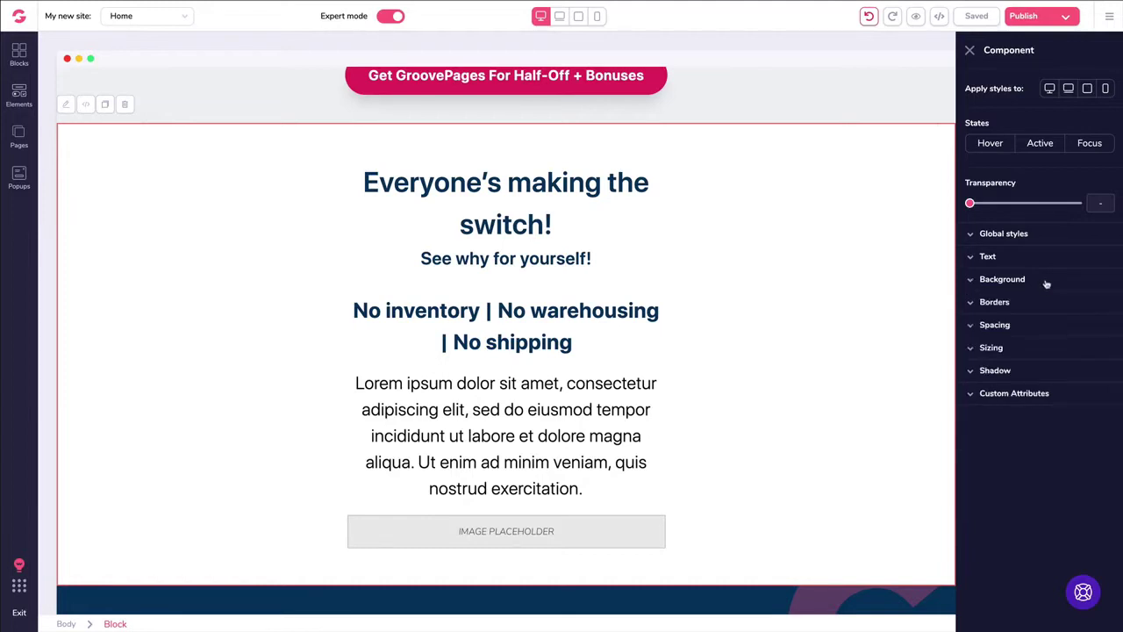
pyautogui.click(1043, 284)
pyautogui.click(1062, 284)
pyautogui.click(1049, 288)
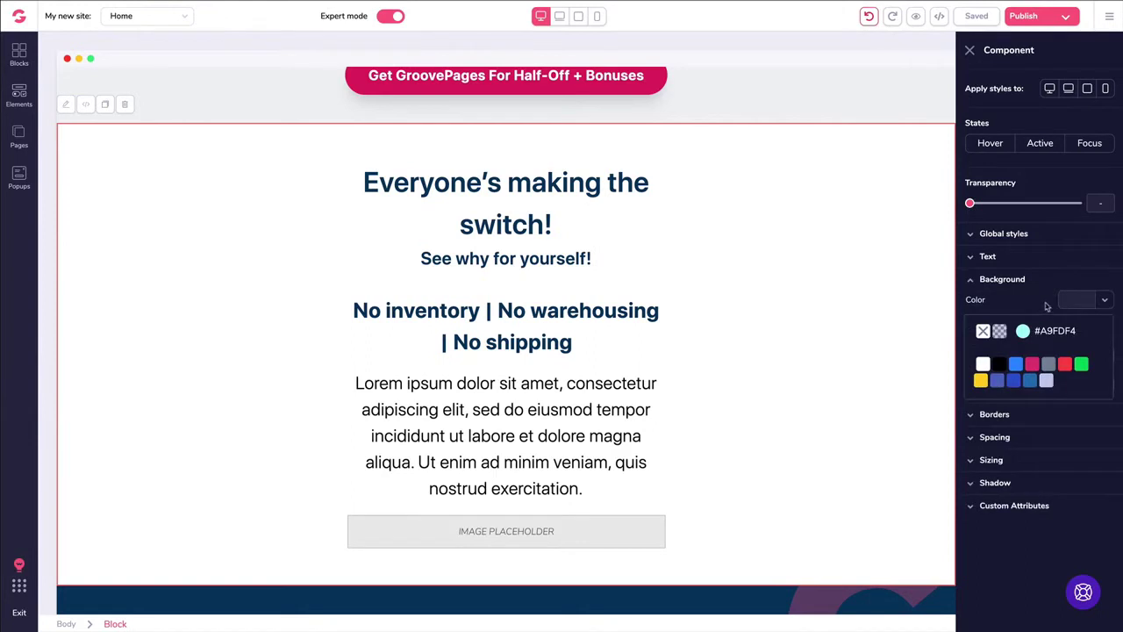
pyautogui.click(997, 303)
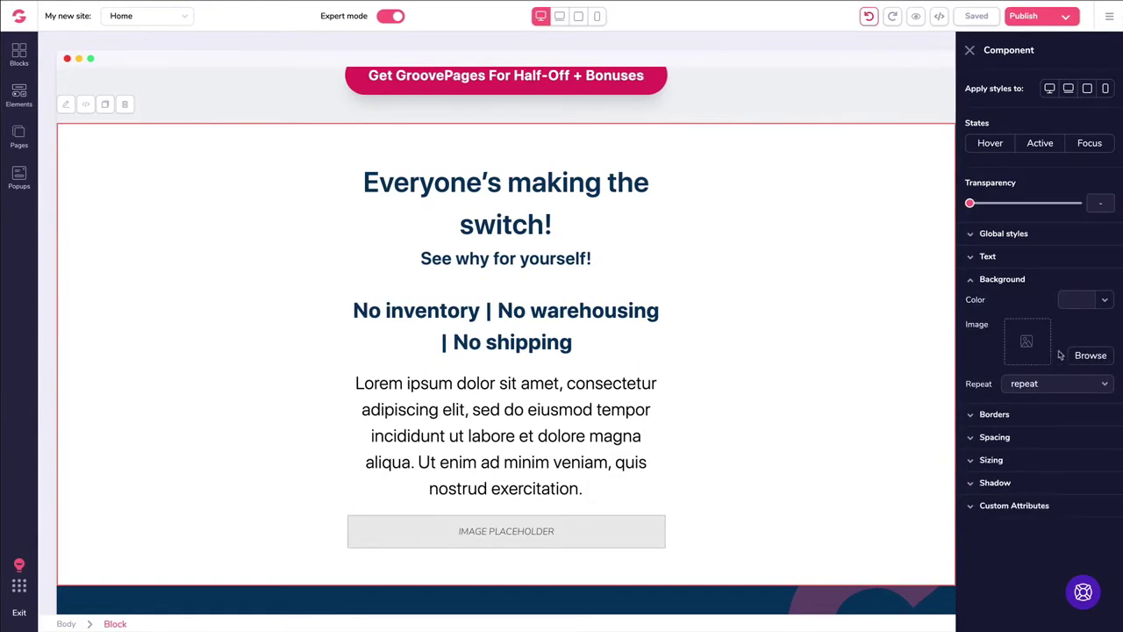
# - Search the free stock photos for "background" and set the pale wood image with green leaves as the block's background image
pyautogui.click(1088, 356)
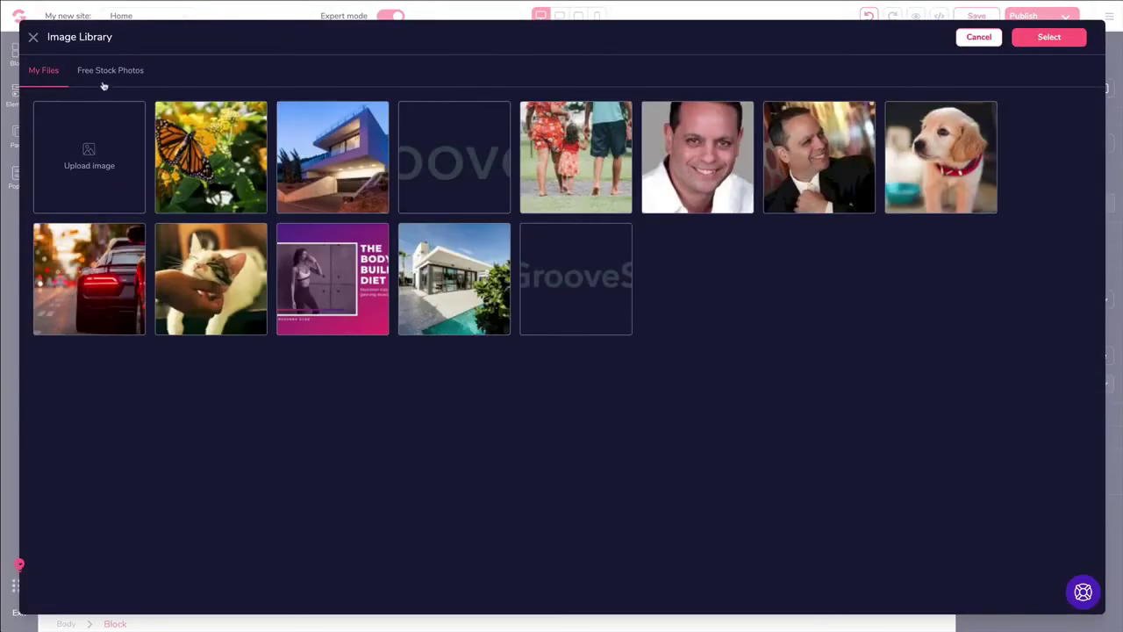
pyautogui.click(109, 76)
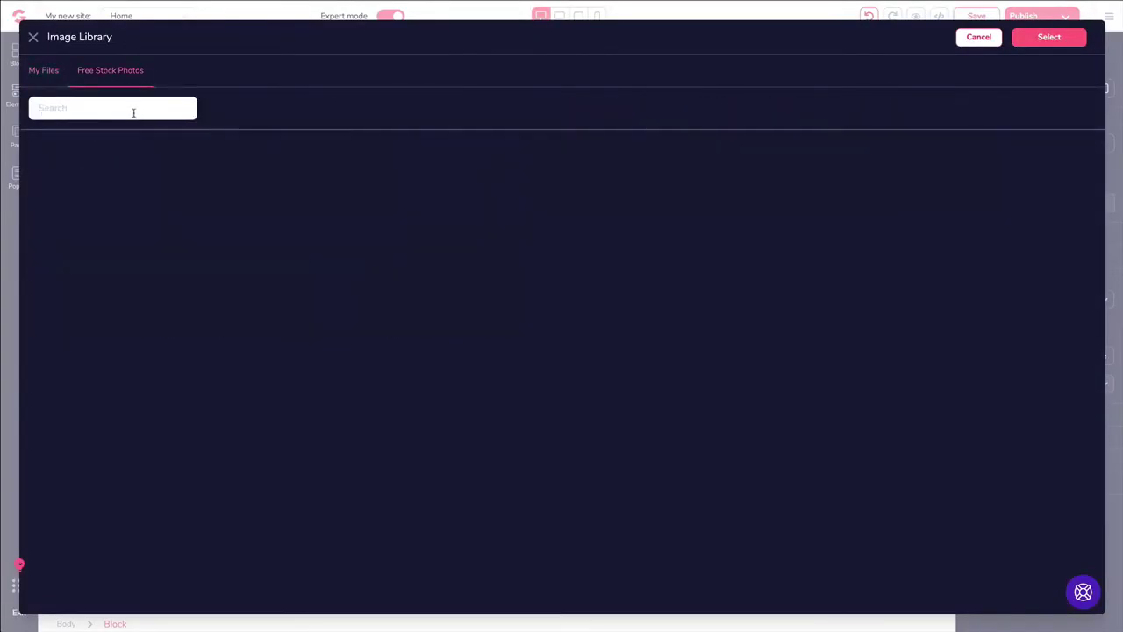
pyautogui.write('background')
pyautogui.press('Return')
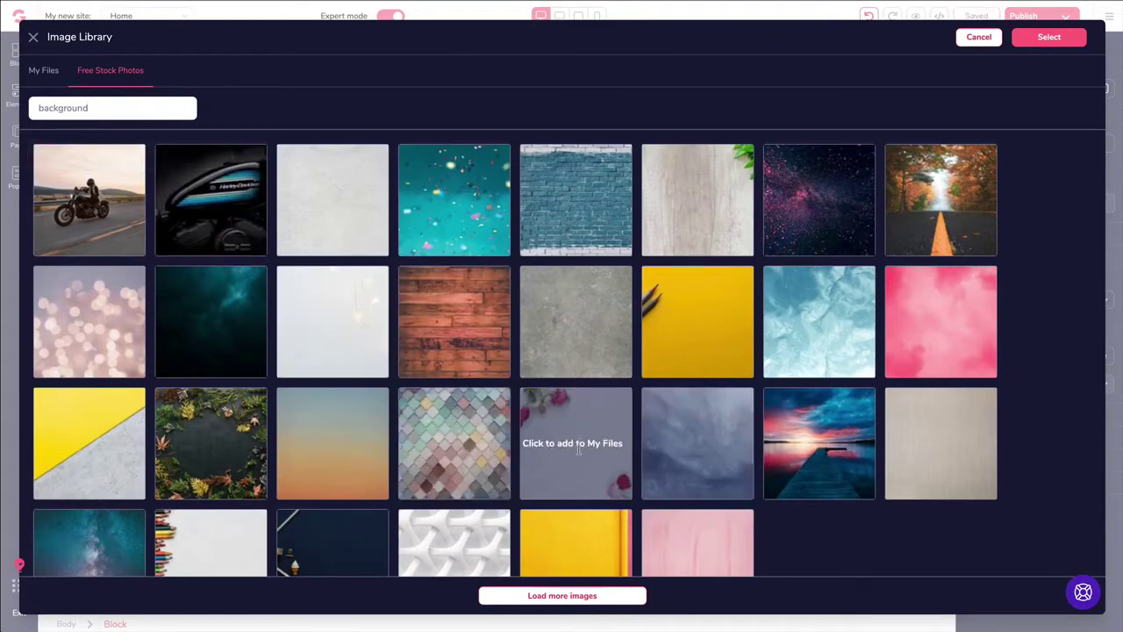
pyautogui.click(682, 200)
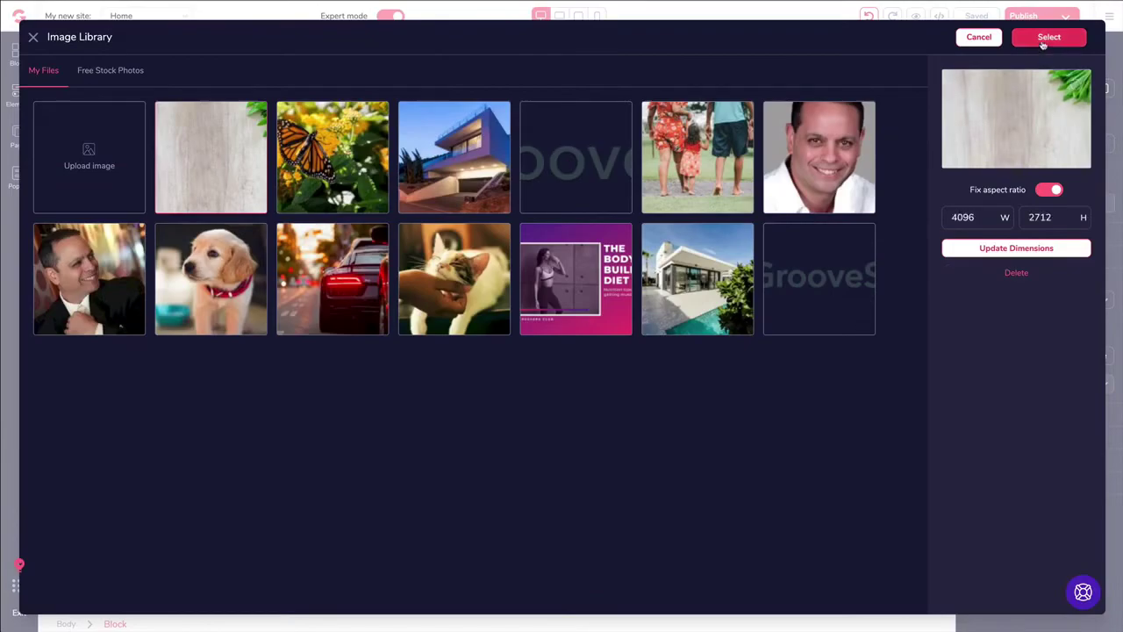
pyautogui.click(1045, 40)
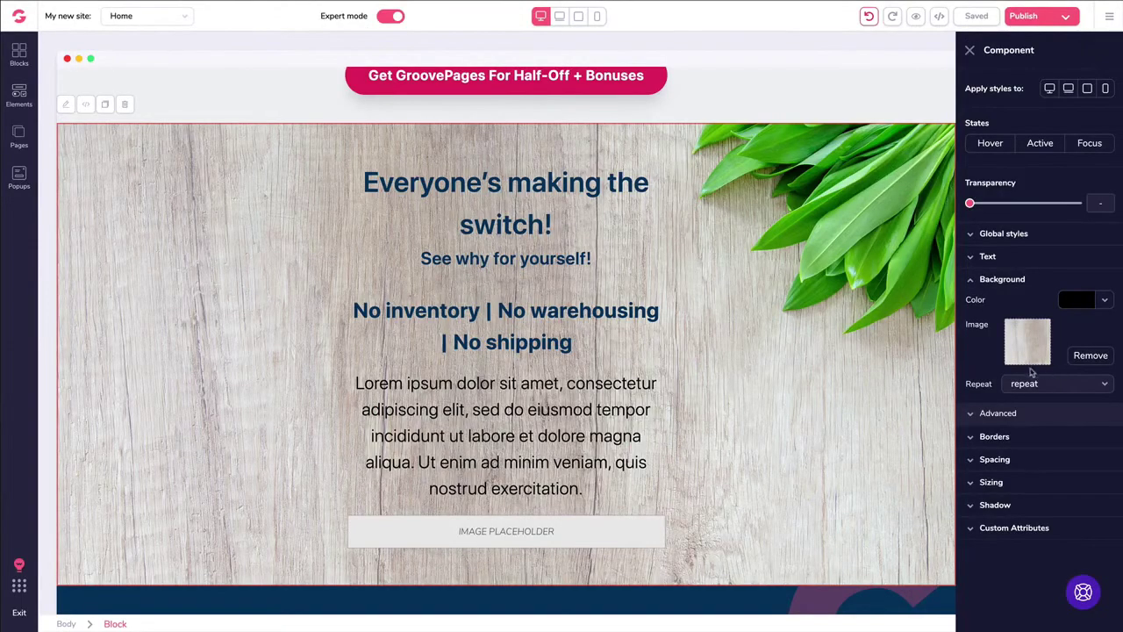
pyautogui.scroll(-1, 744, 223)
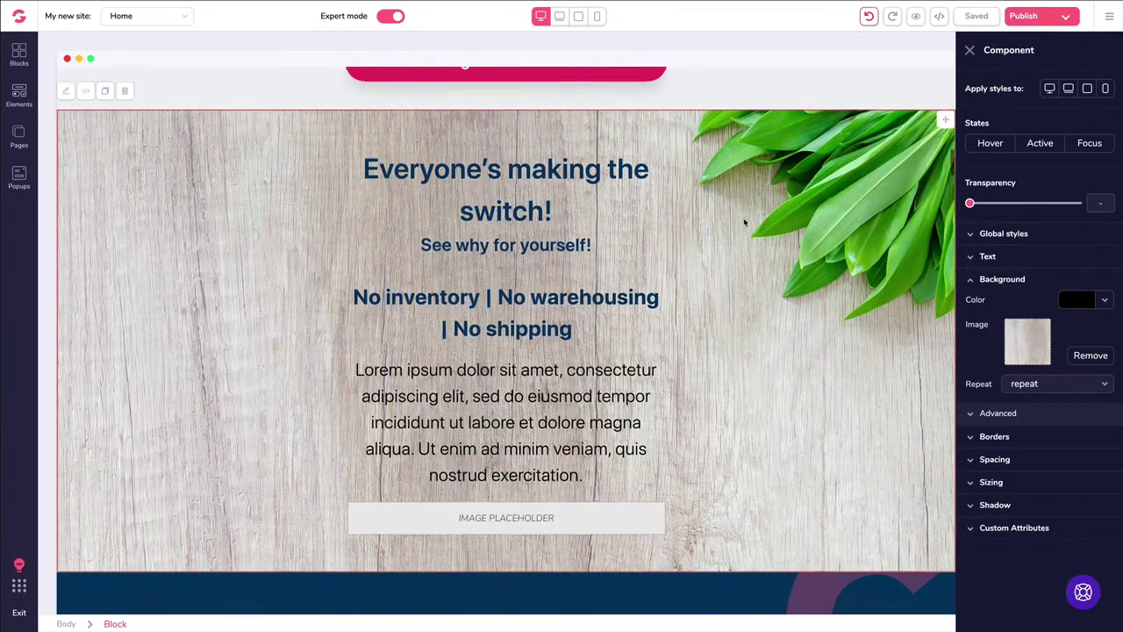
pyautogui.scroll(-1, 745, 223)
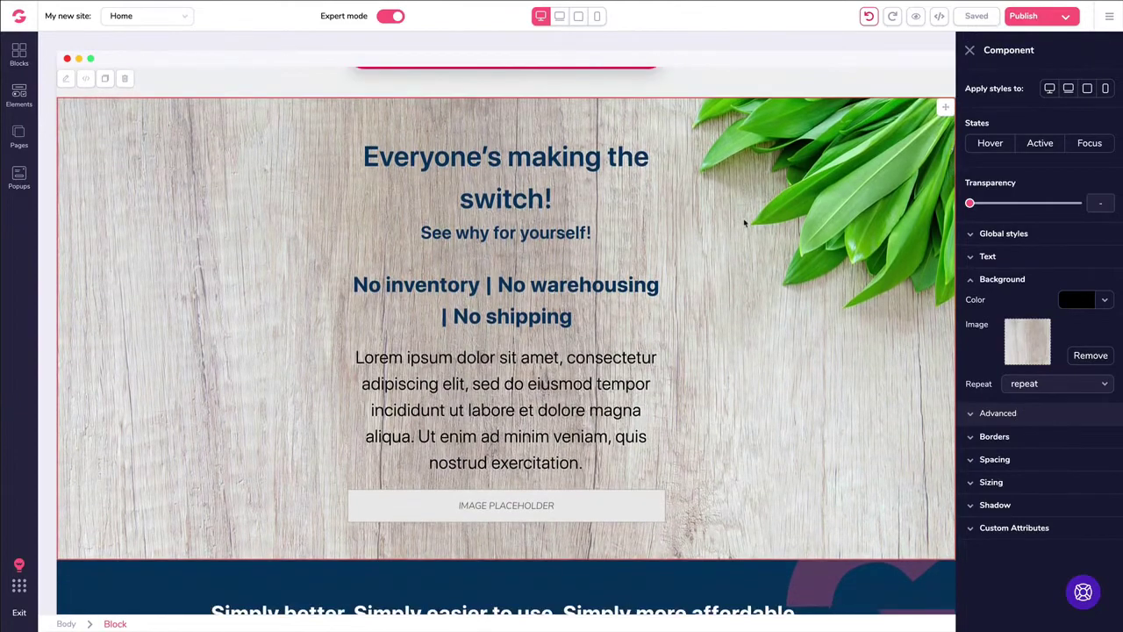
pyautogui.scroll(-1, 725, 271)
# - Look through the Countdown wireframe blocks and the premium block categories
pyautogui.scroll(10, 725, 270)
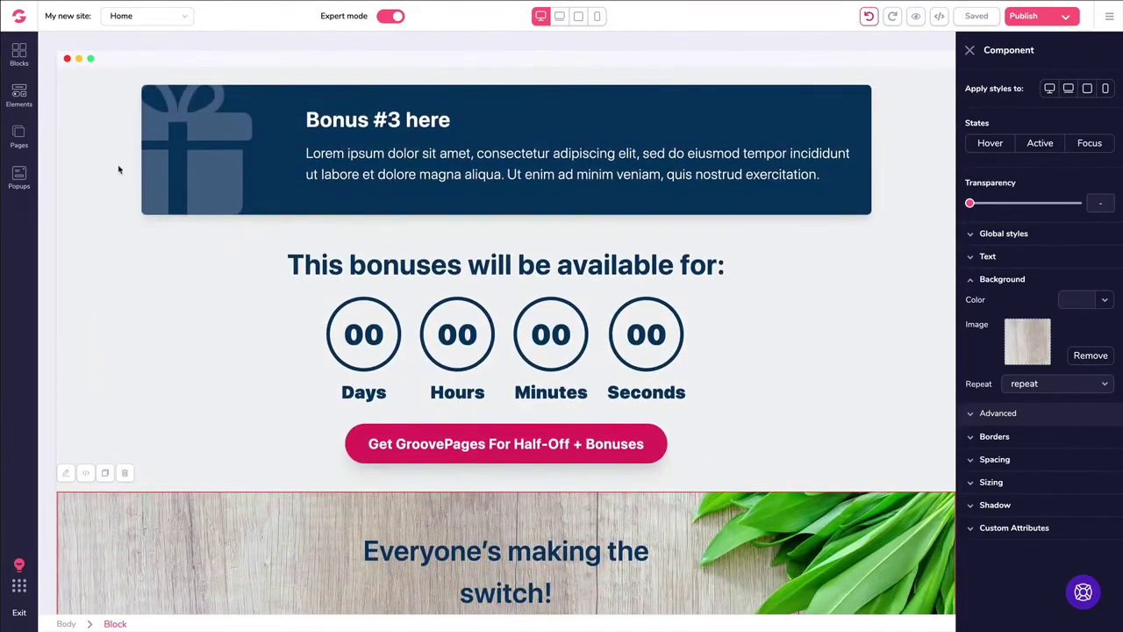
pyautogui.click(19, 53)
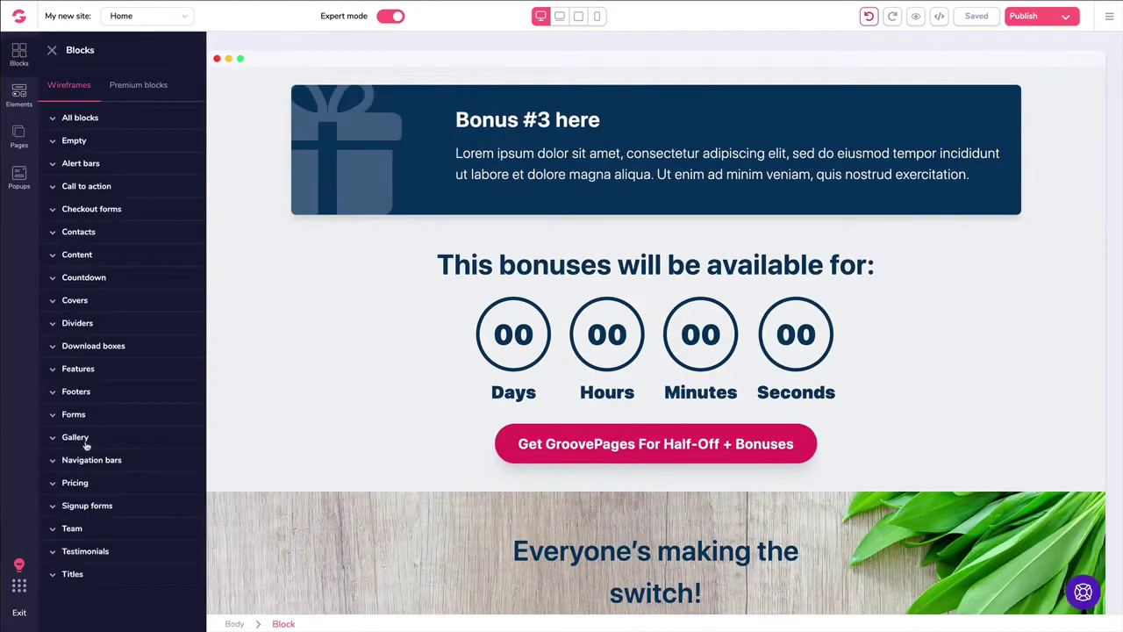
pyautogui.click(84, 277)
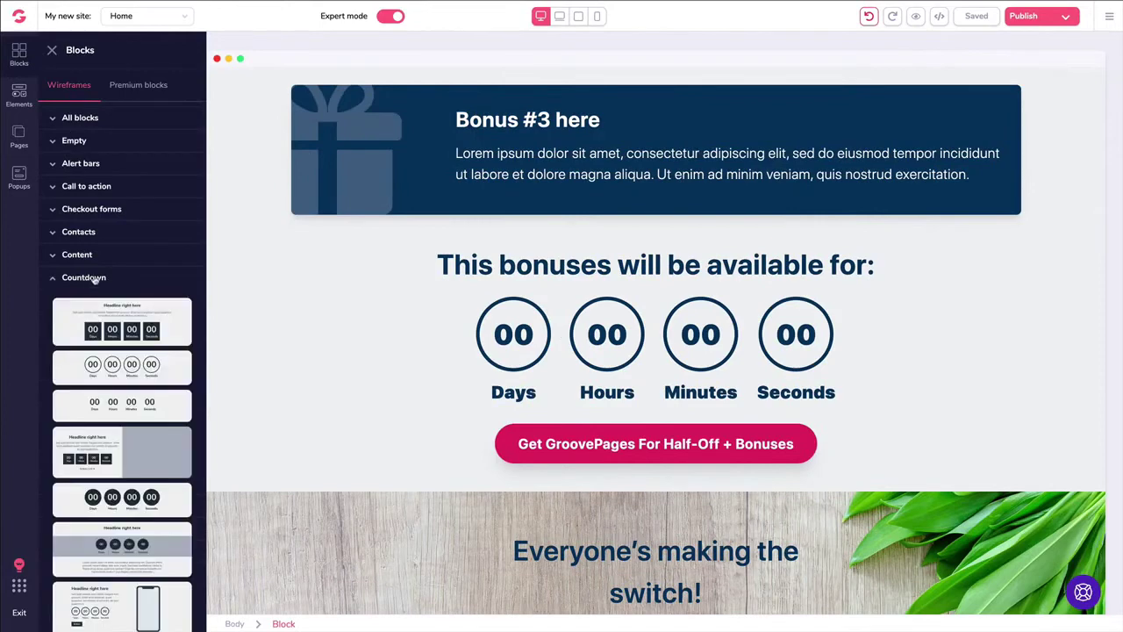
pyautogui.scroll(-3, 111, 312)
pyautogui.scroll(-5, 111, 312)
pyautogui.scroll(10, 111, 312)
pyautogui.click(145, 85)
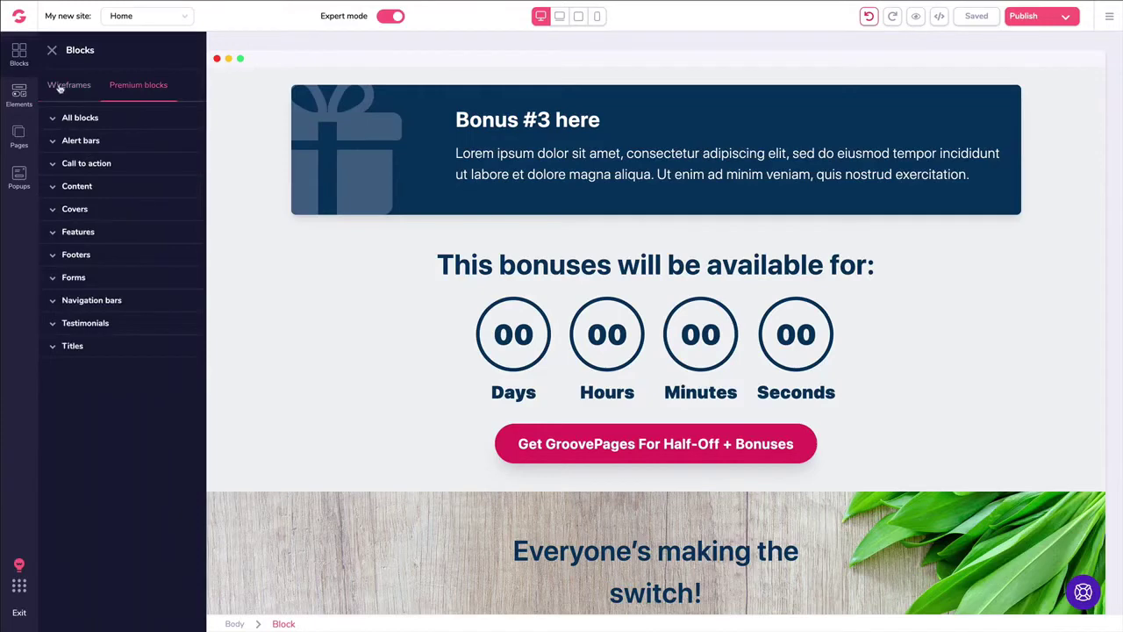
# - Try adding a Countdown element above the "This bonuses will be available for:" heading, and undo the insertion
pyautogui.click(19, 93)
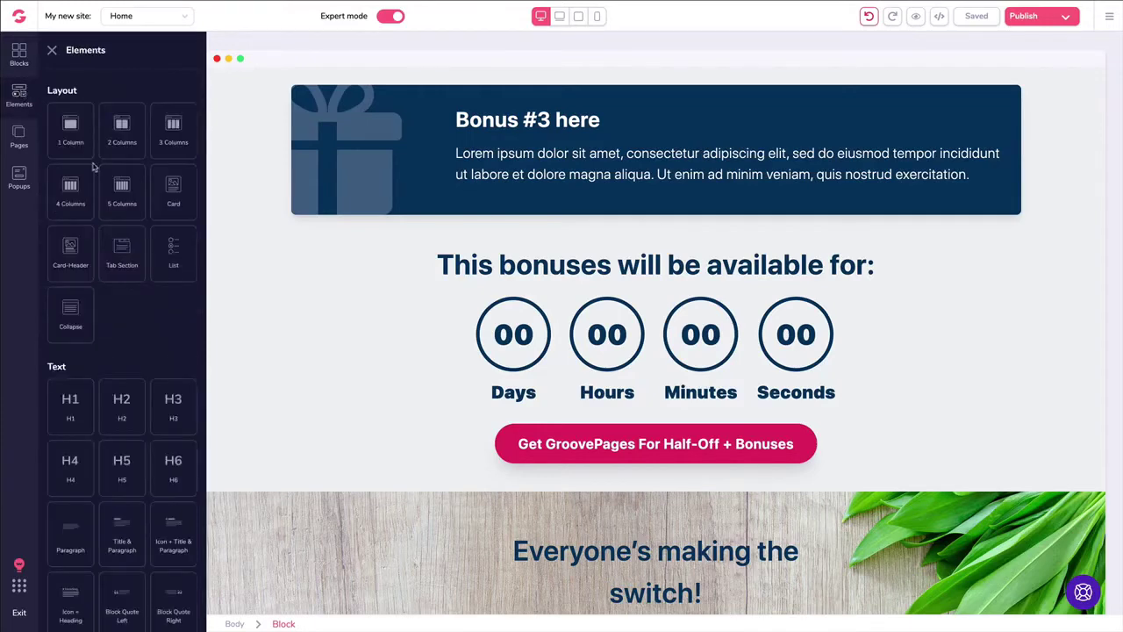
pyautogui.scroll(-5, 96, 167)
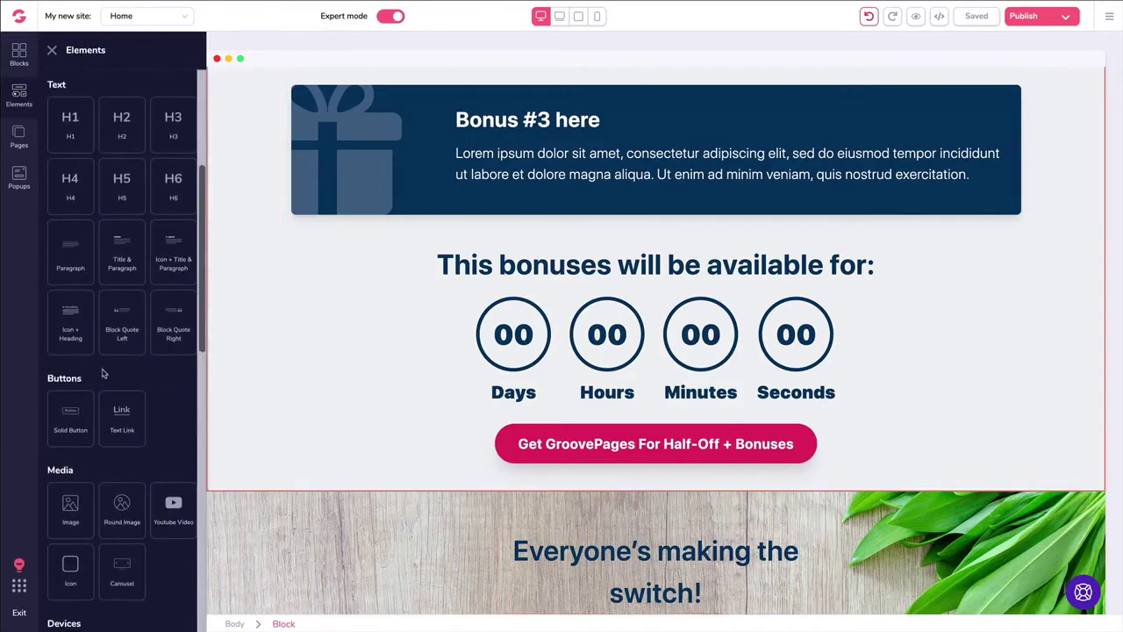
pyautogui.scroll(-1, 103, 321)
pyautogui.scroll(-9, 103, 321)
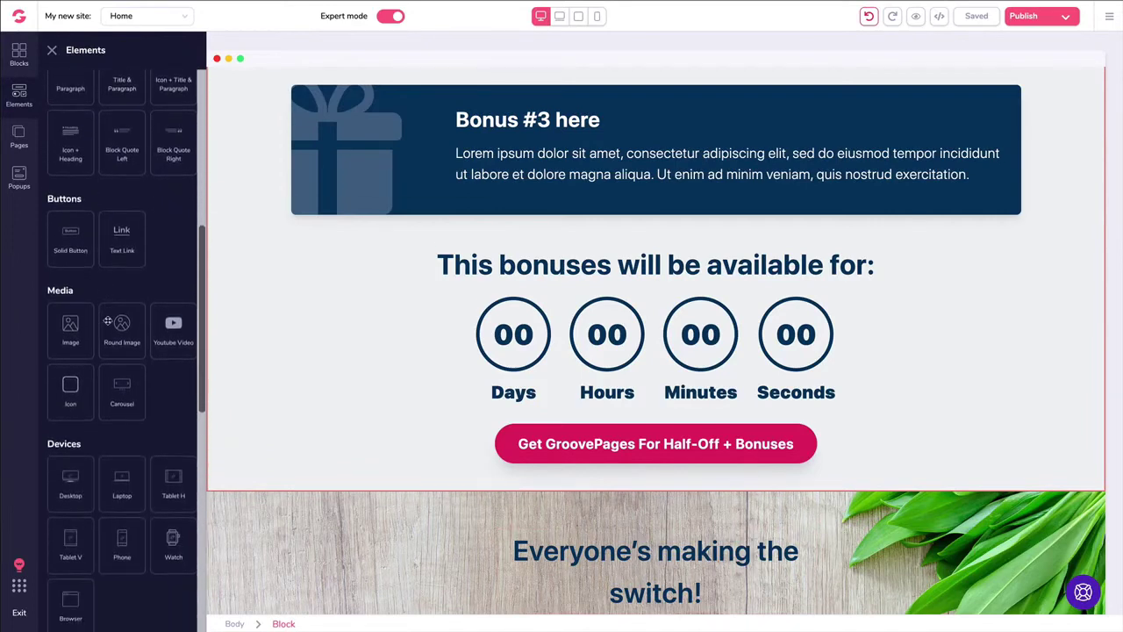
pyautogui.scroll(-1, 109, 320)
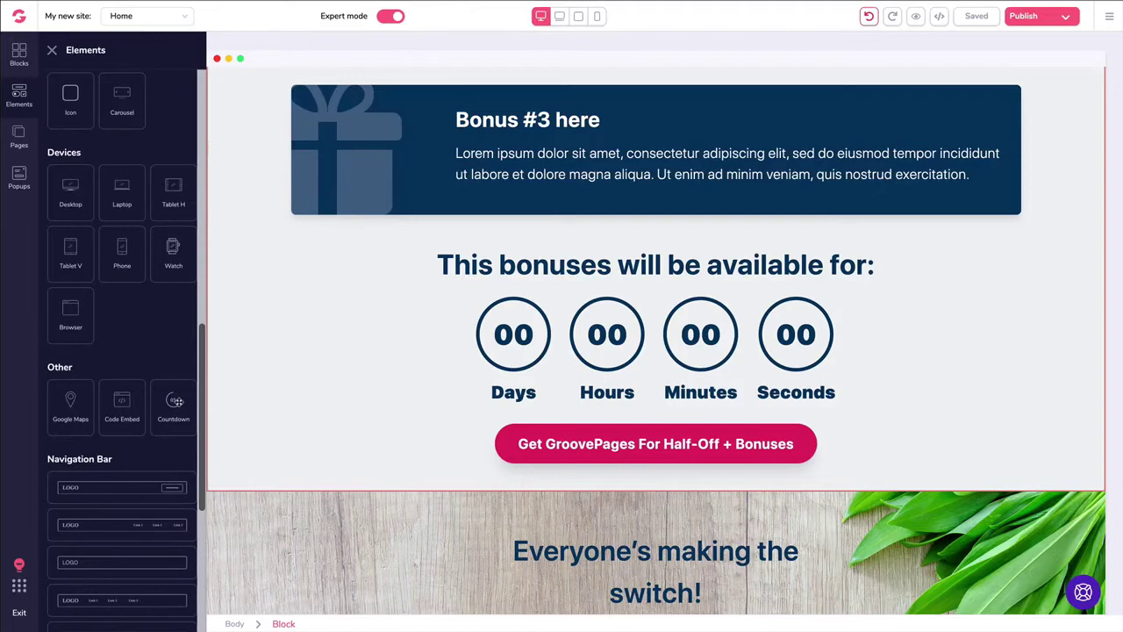
pyautogui.moveTo(172, 401); pyautogui.dragTo(488, 309)
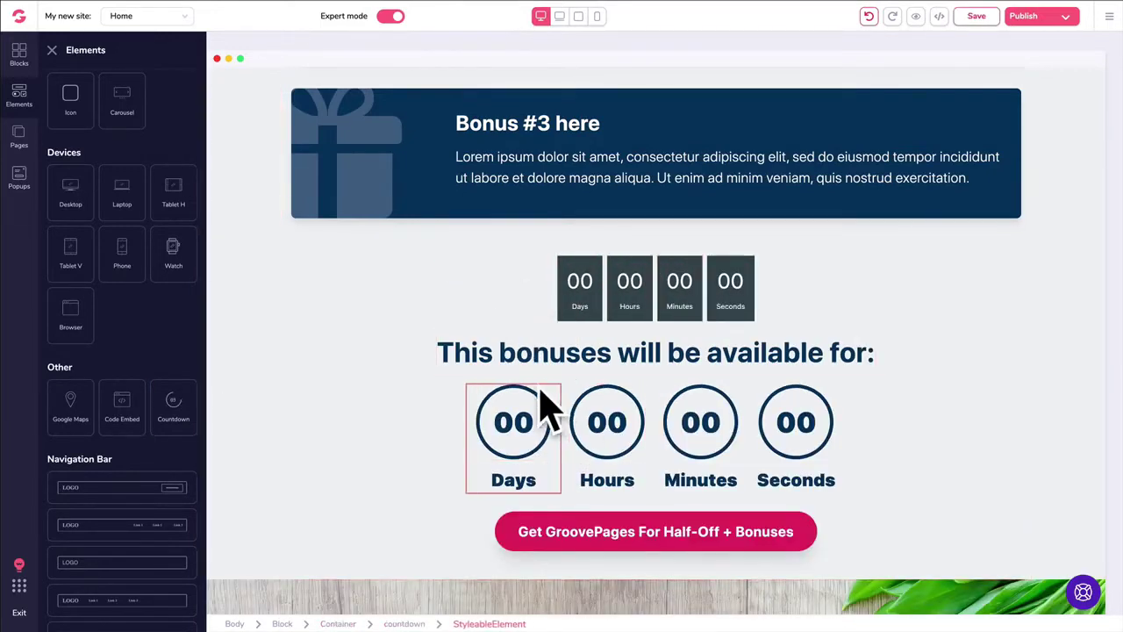
pyautogui.click(541, 267)
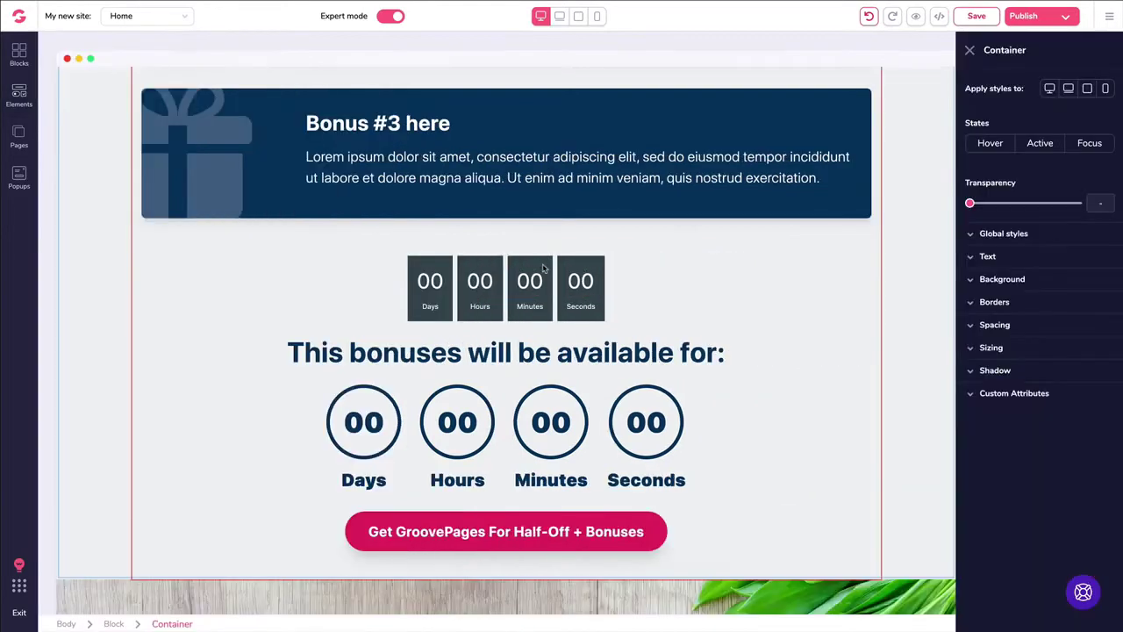
pyautogui.hotkey('ctrl', 'z')
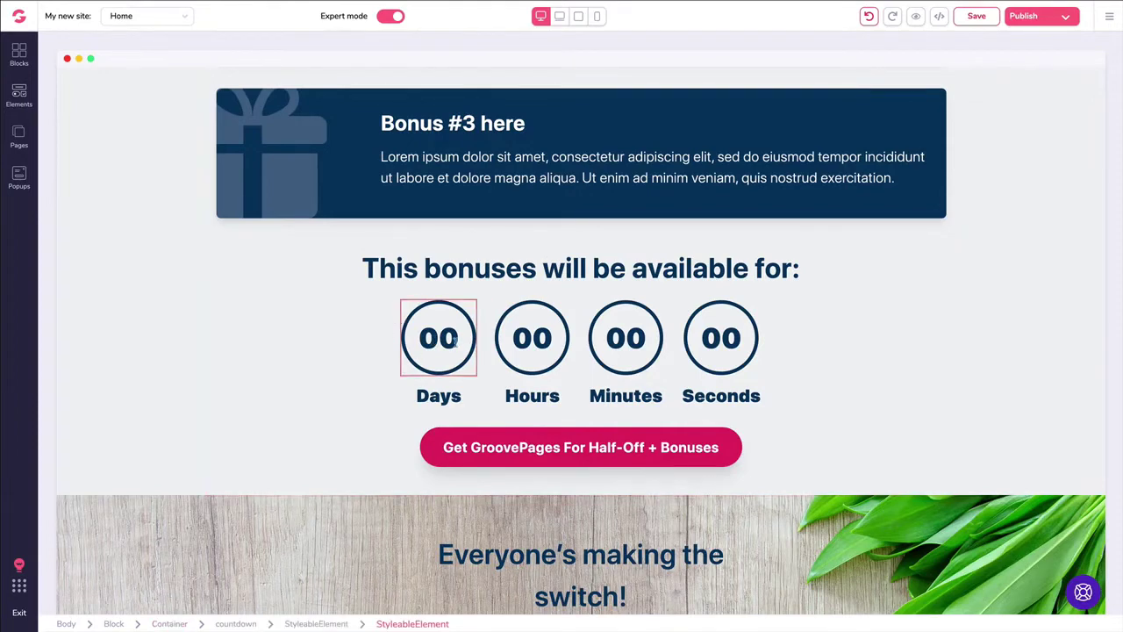
# - Select individual units of the existing circular countdown and the whole timer, and save the Home page
pyautogui.click(525, 342)
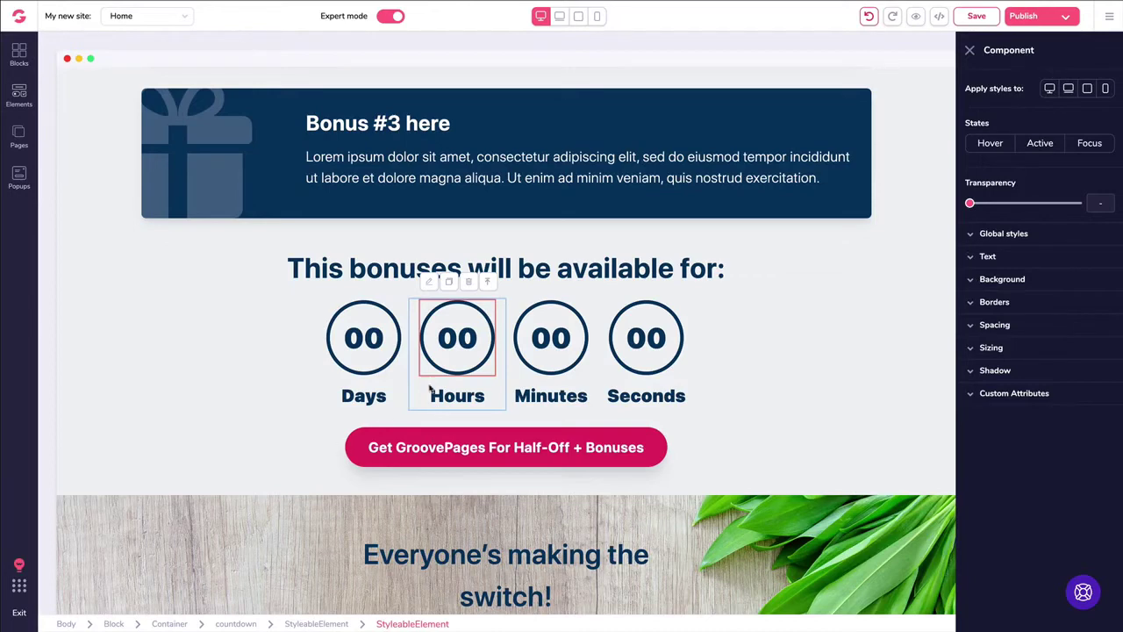
pyautogui.click(489, 282)
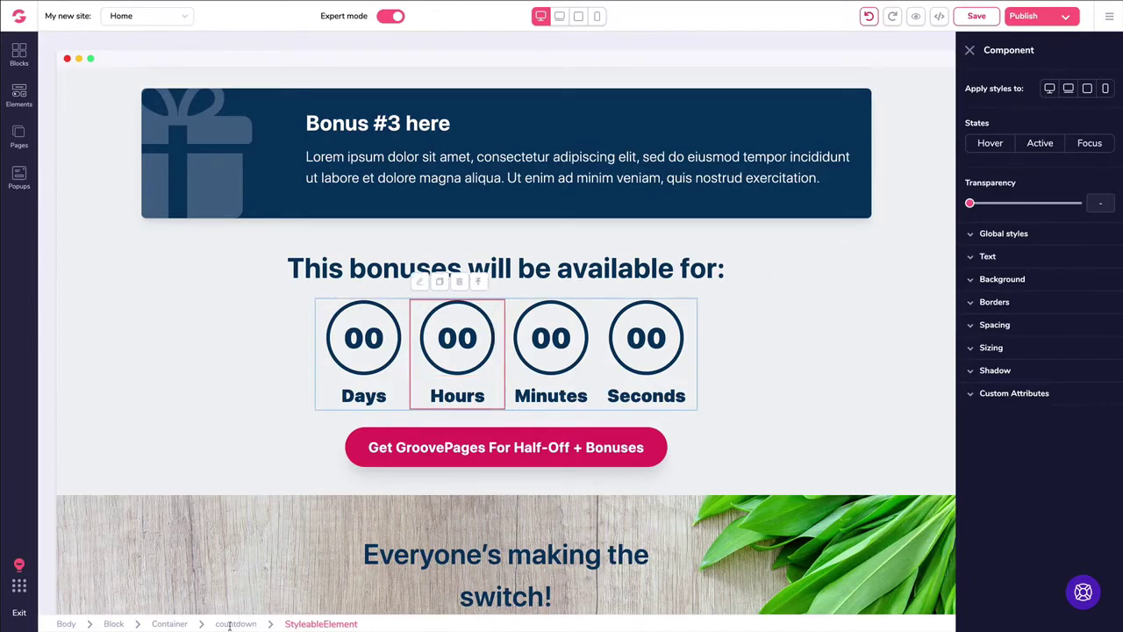
pyautogui.click(479, 282)
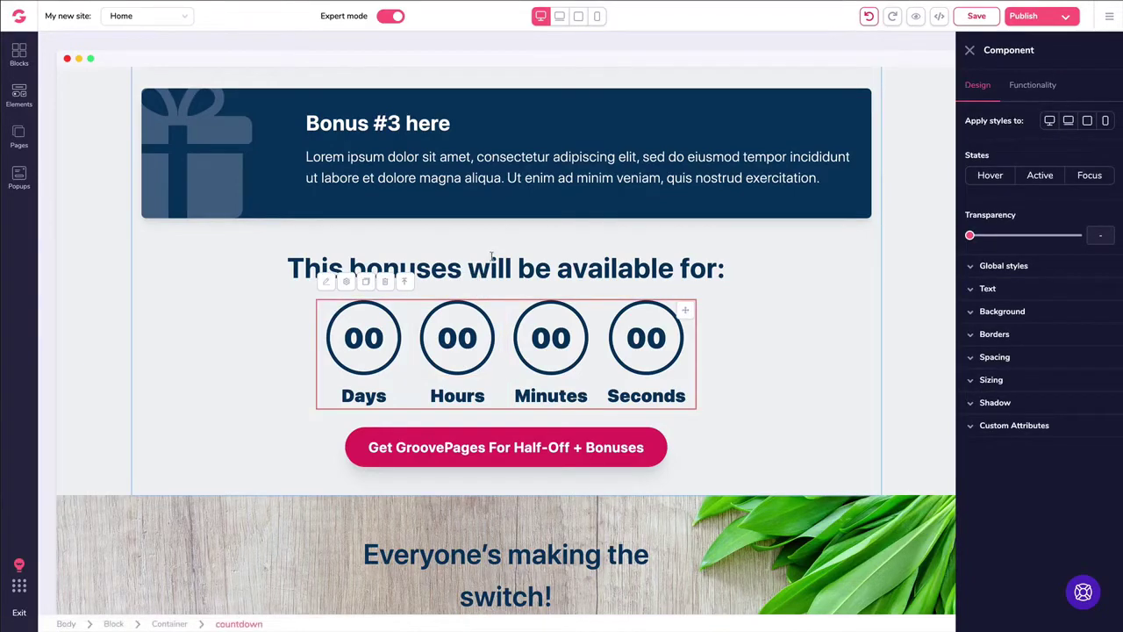
pyautogui.click(492, 257)
pyautogui.click(326, 309)
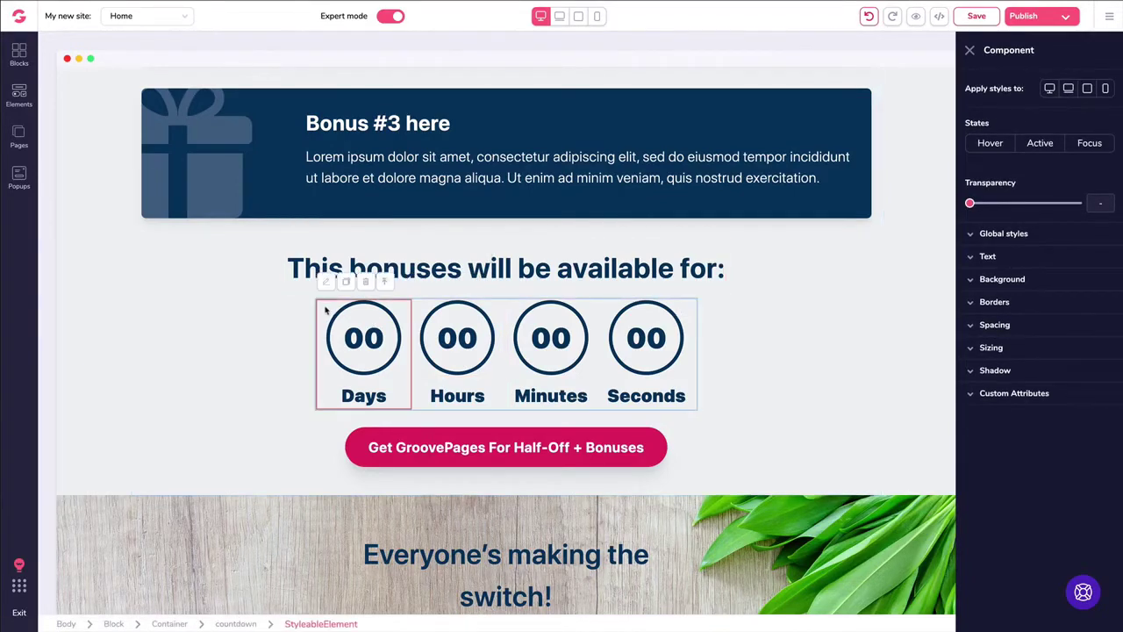
pyautogui.click(426, 309)
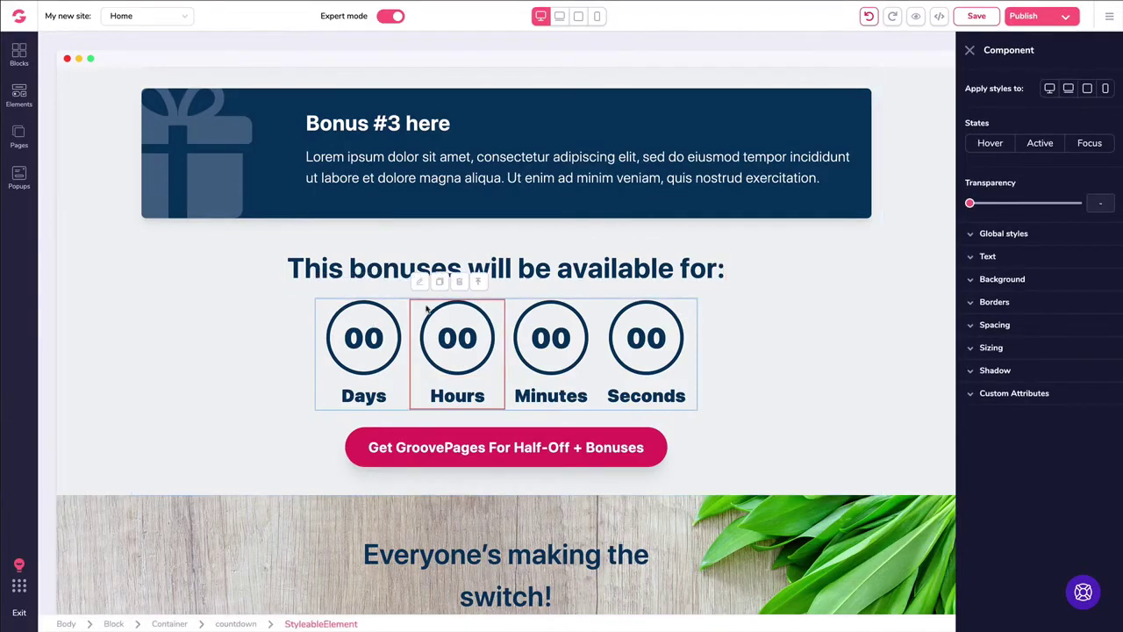
pyautogui.click(693, 316)
pyautogui.hotkey('ctrl', 's')
# - Select the whole countdown component and open its functionality settings
pyautogui.click(502, 323)
pyautogui.click(477, 282)
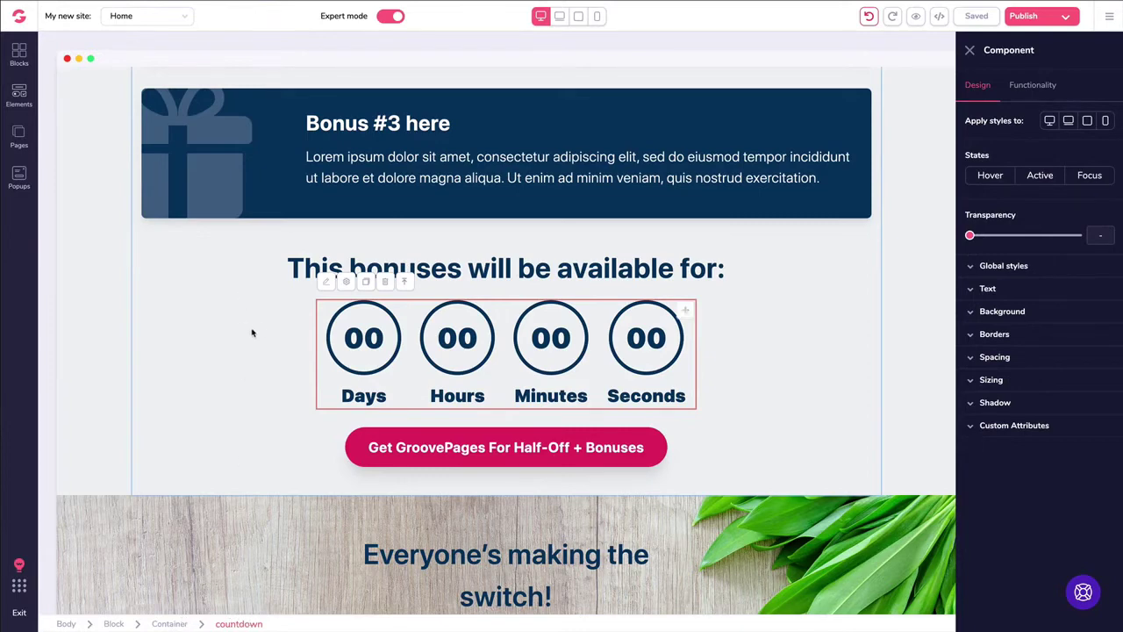
pyautogui.click(1031, 88)
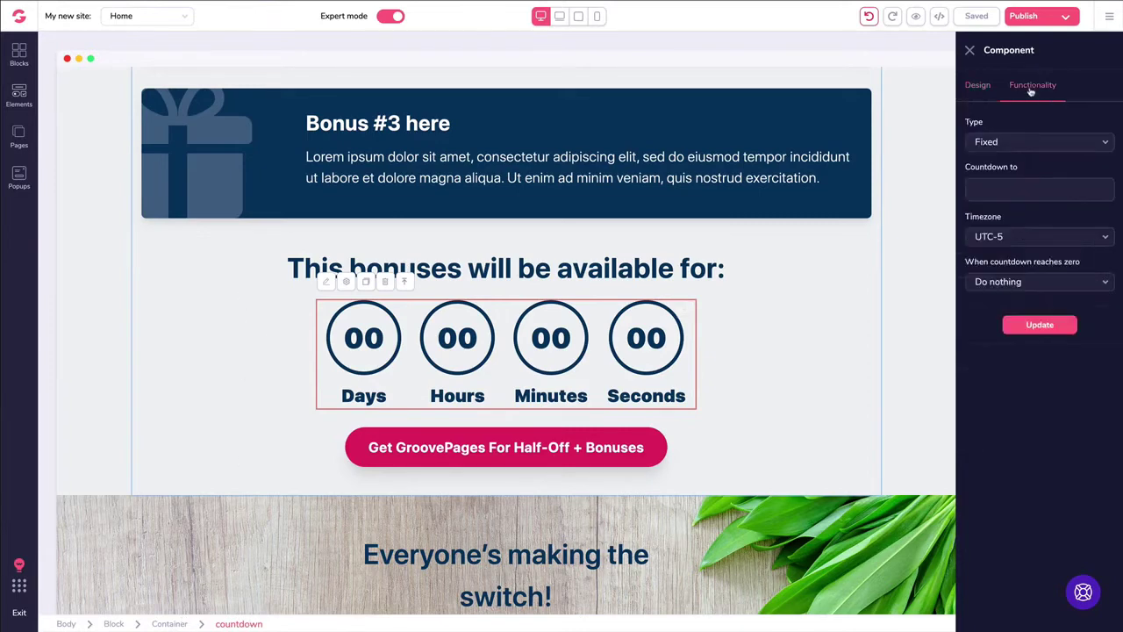
# - Try the From Landing type for the countdown and return the type to Fixed
pyautogui.click(1006, 145)
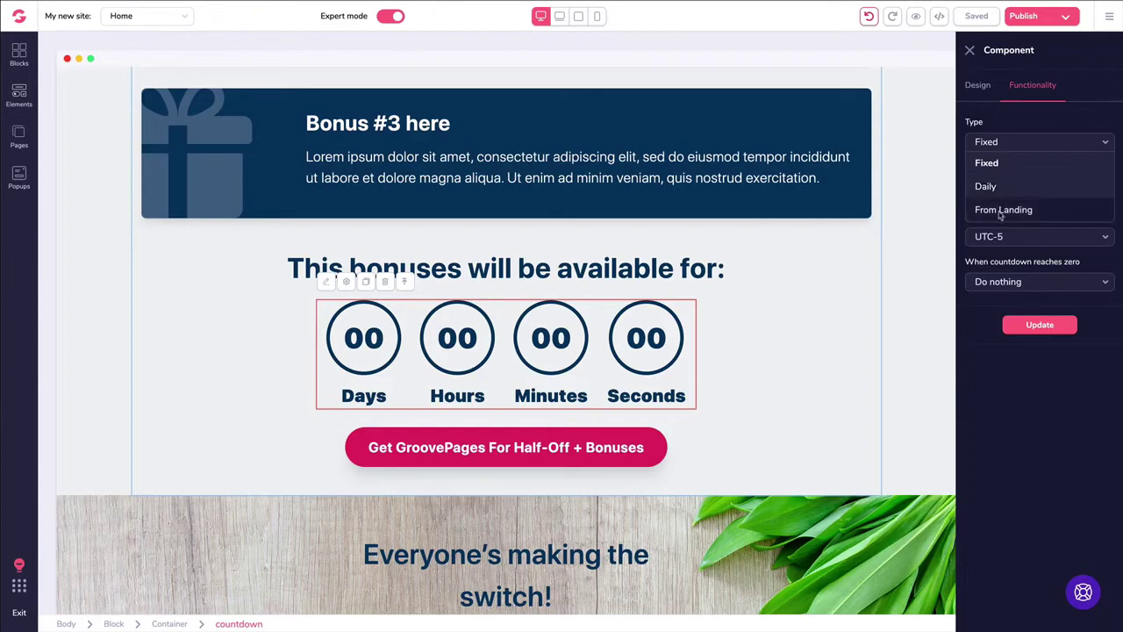
pyautogui.click(1000, 210)
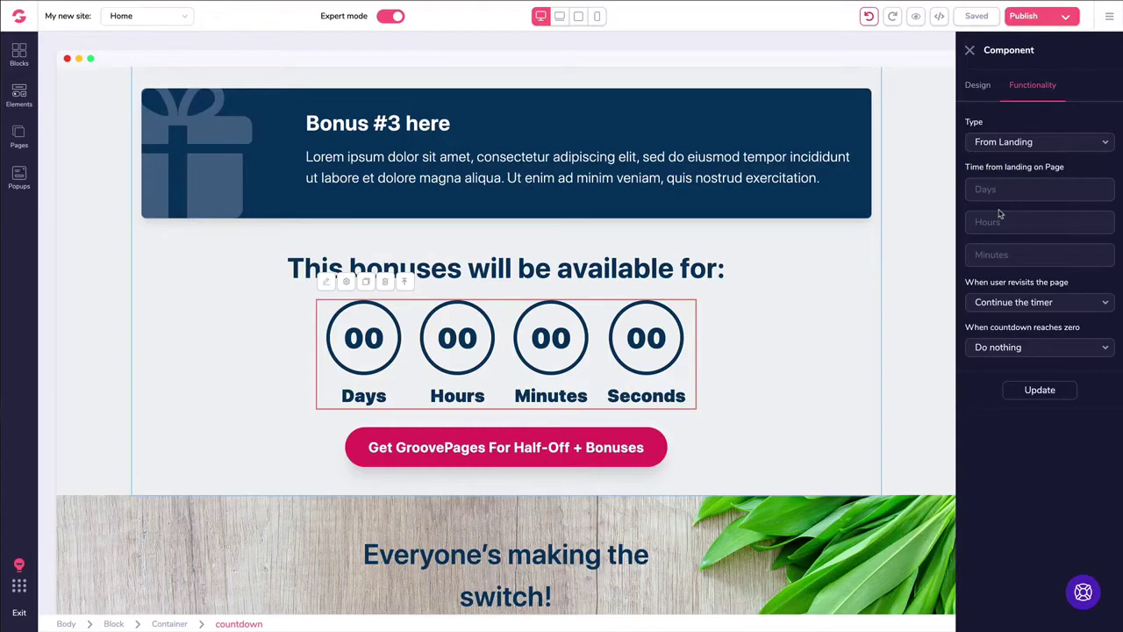
pyautogui.click(988, 144)
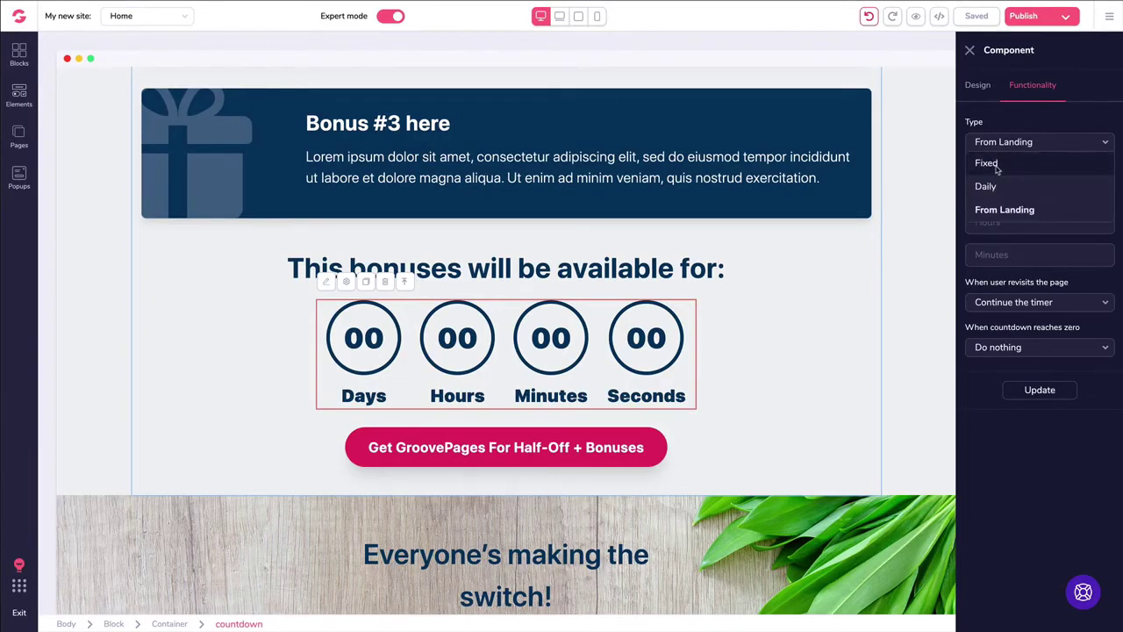
pyautogui.click(988, 165)
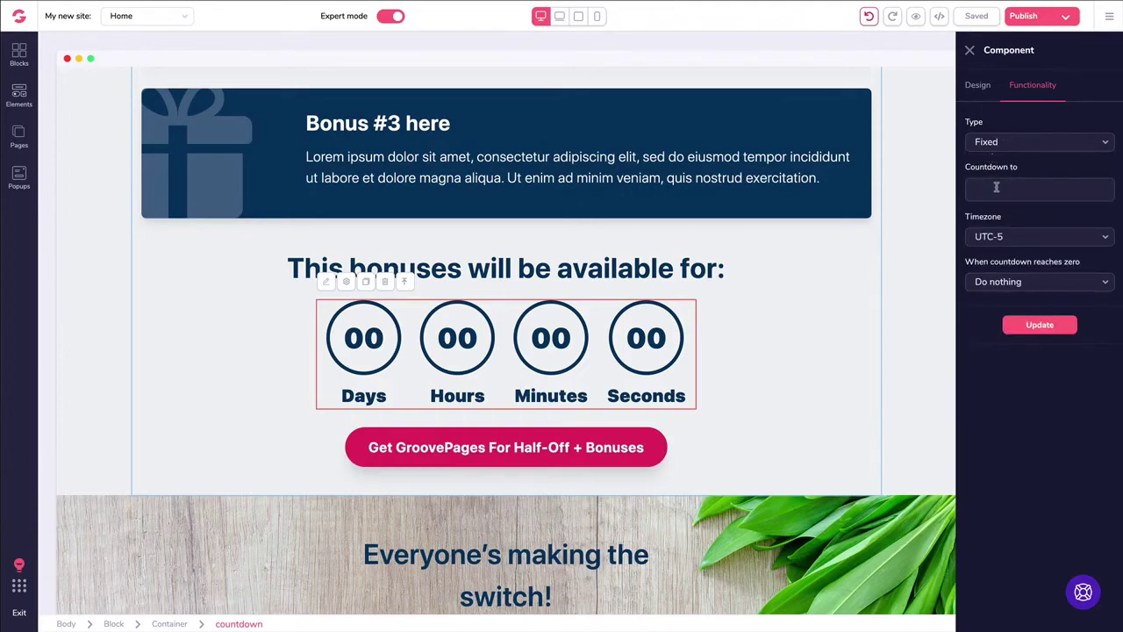
pyautogui.click(996, 187)
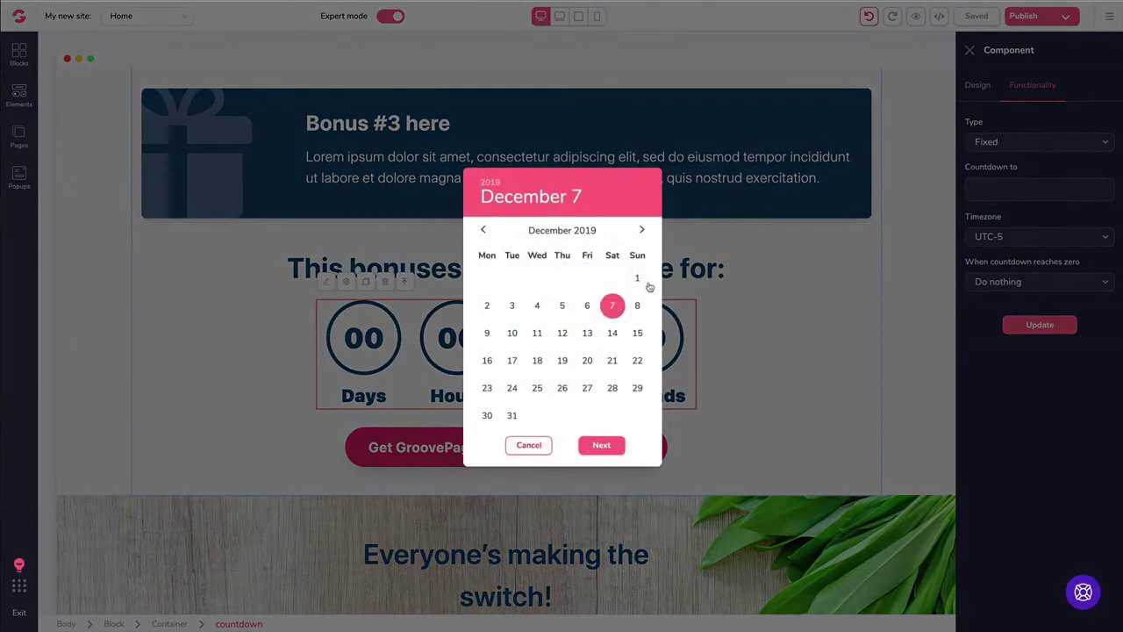
pyautogui.click(512, 416)
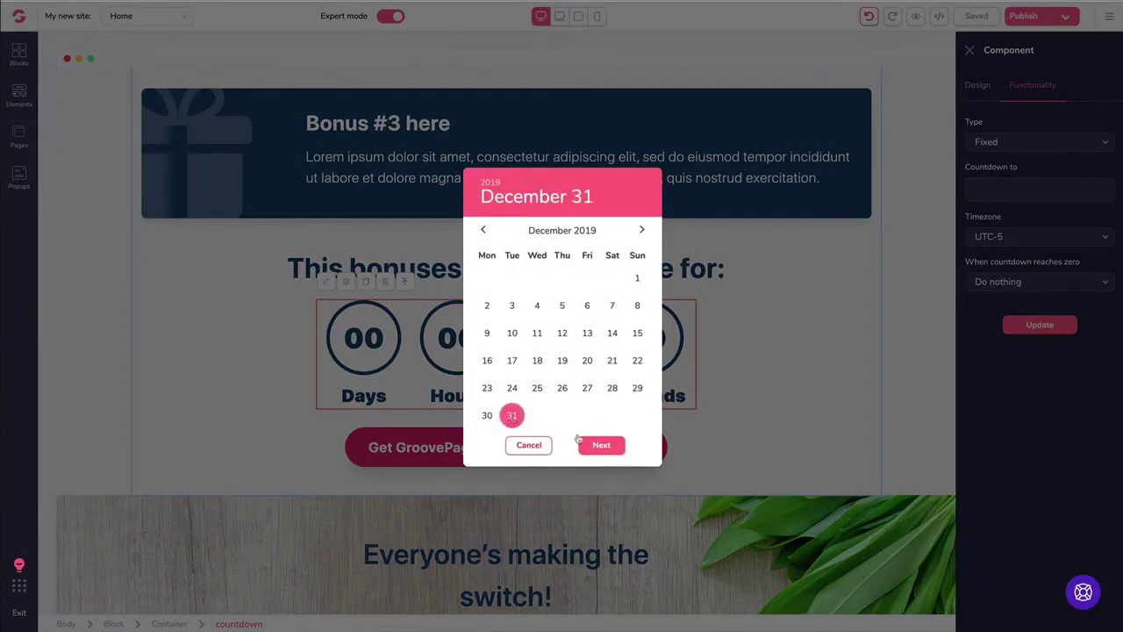
pyautogui.click(601, 445)
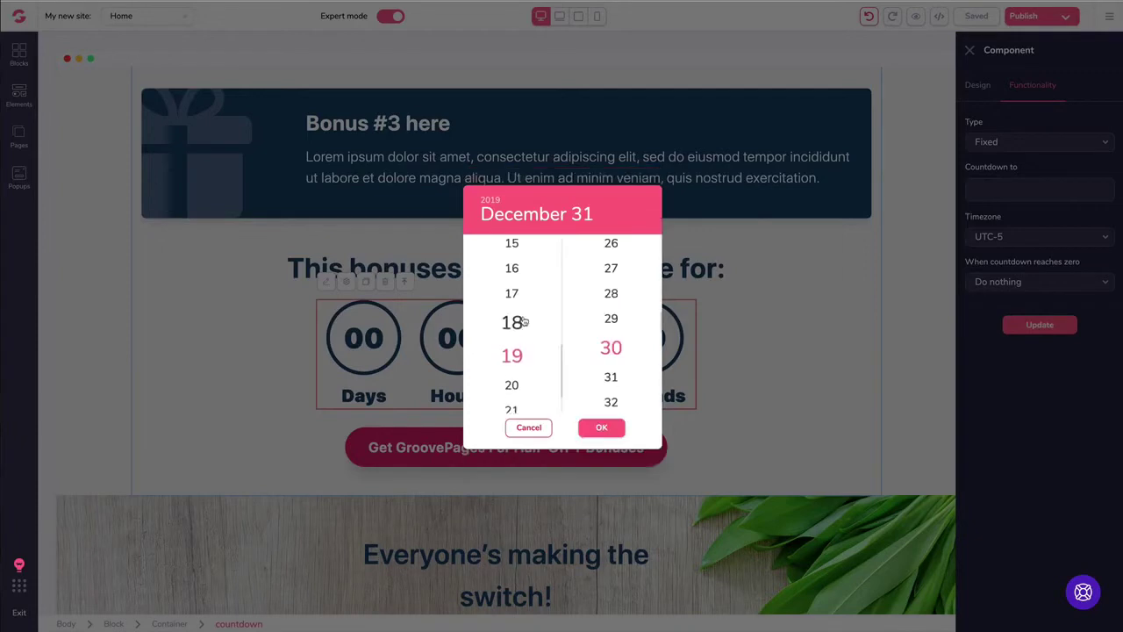
pyautogui.scroll(3, 521, 324)
pyautogui.scroll(-5, 520, 324)
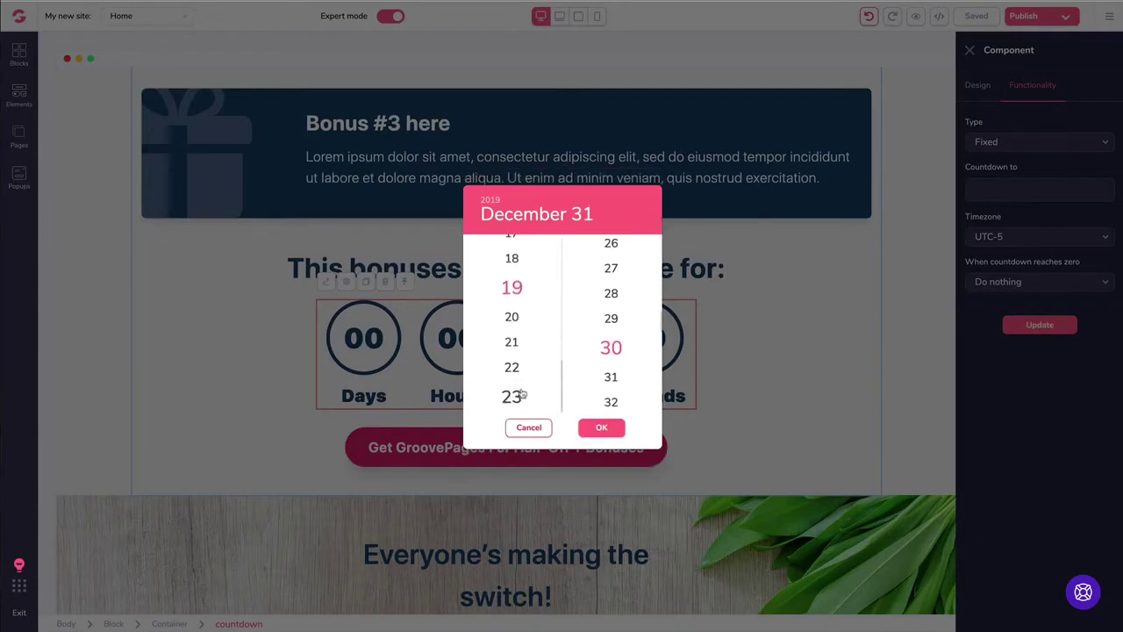
pyautogui.scroll(5, 520, 366)
pyautogui.scroll(3, 519, 365)
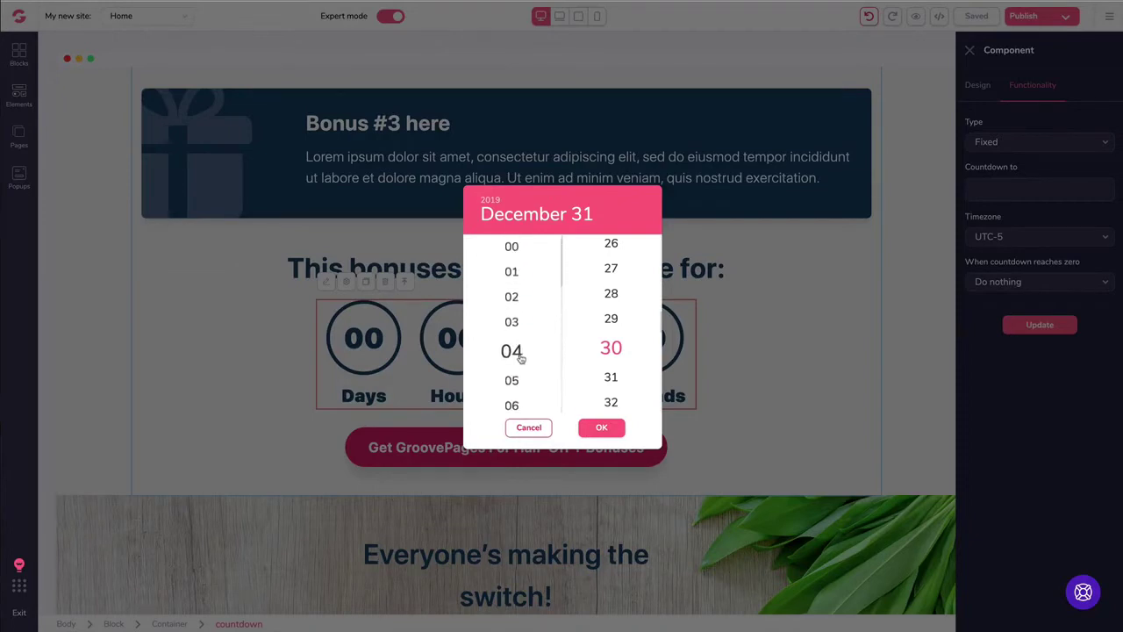
pyautogui.scroll(-5, 521, 362)
pyautogui.scroll(-3, 521, 364)
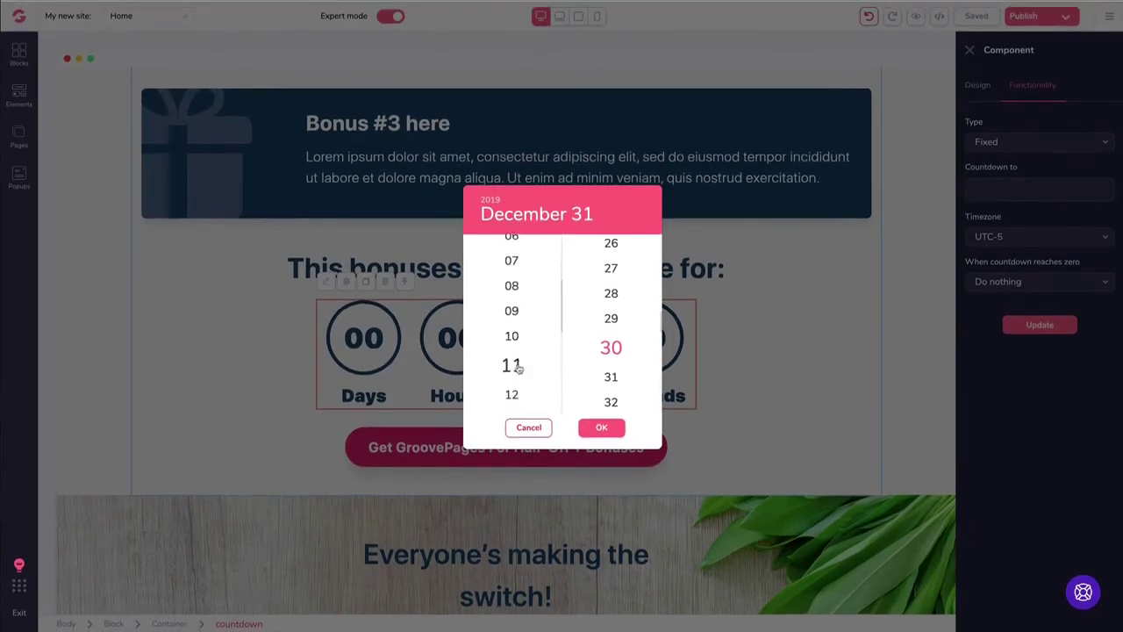
pyautogui.scroll(1, 611, 350)
pyautogui.scroll(10, 612, 350)
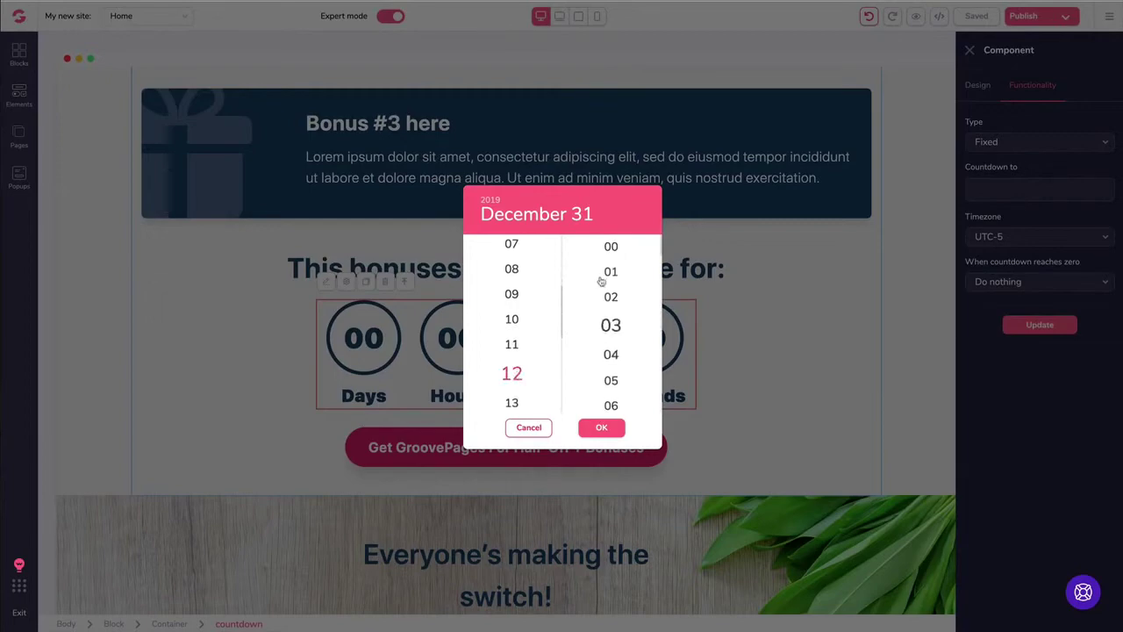
pyautogui.click(601, 428)
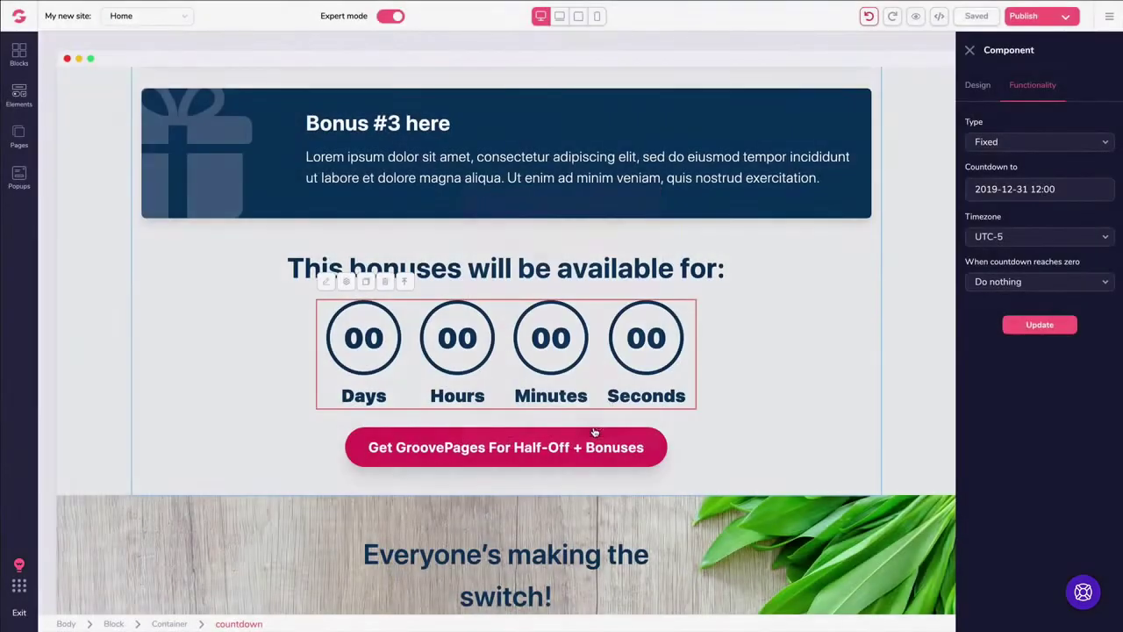
pyautogui.click(1041, 327)
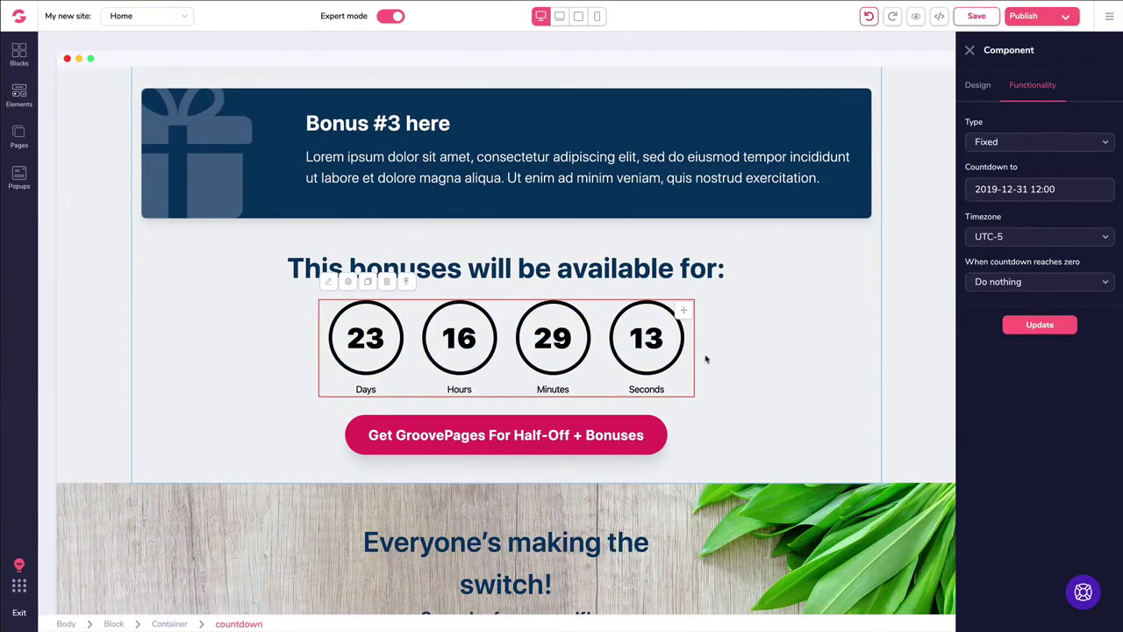
# - Try the UTC-11 timezone for the countdown, apply it, and return the timezone to UTC-5
pyautogui.click(1022, 244)
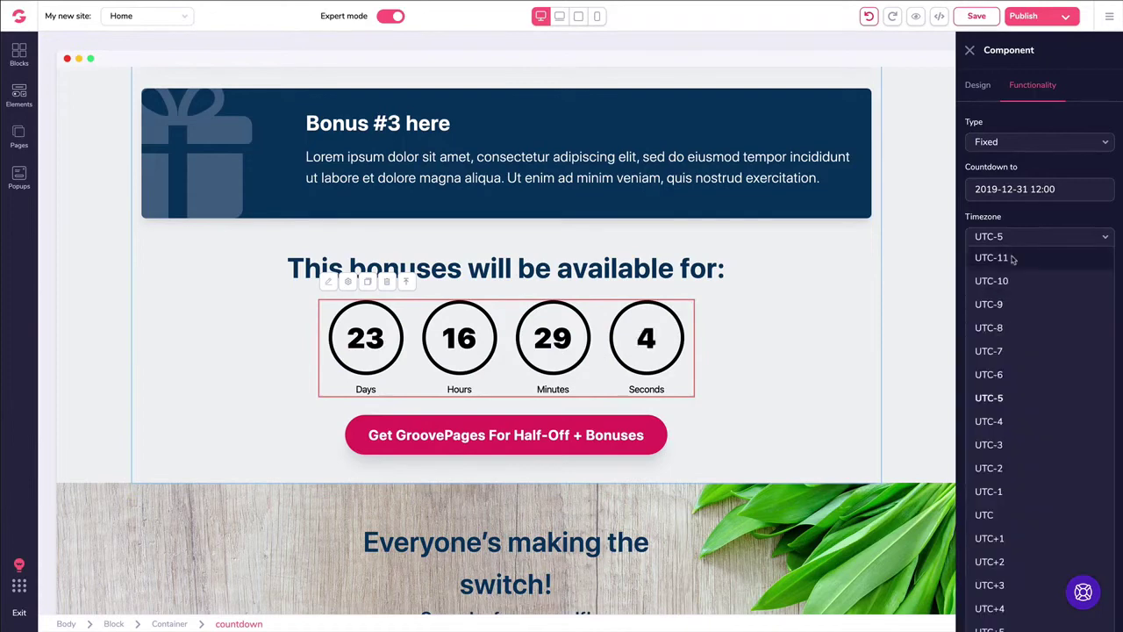
pyautogui.click(1012, 258)
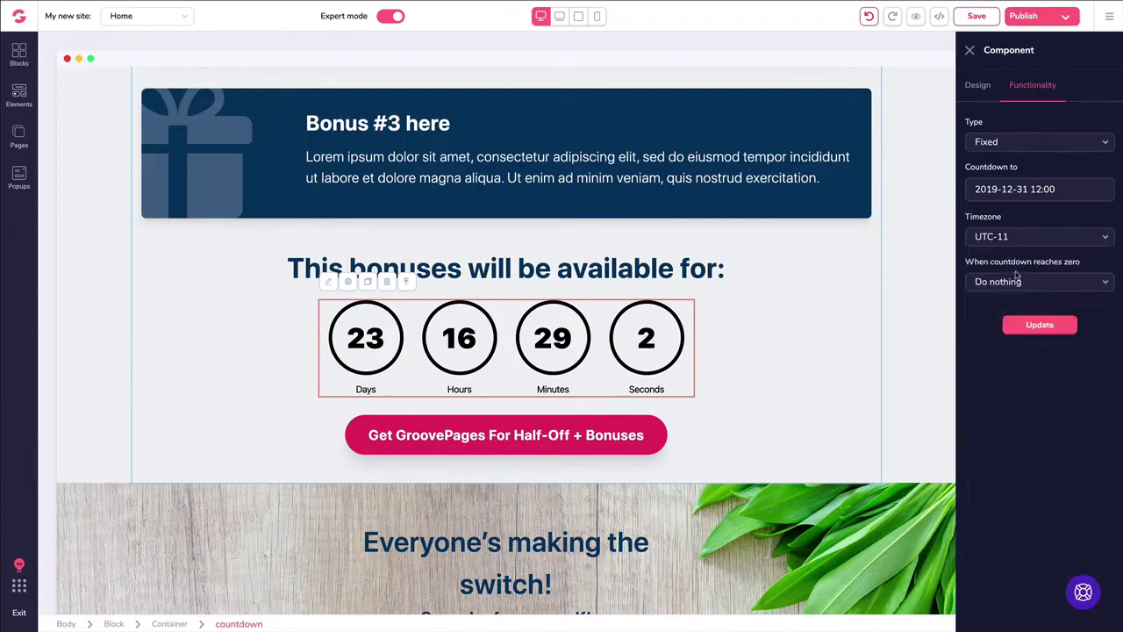
pyautogui.click(1028, 325)
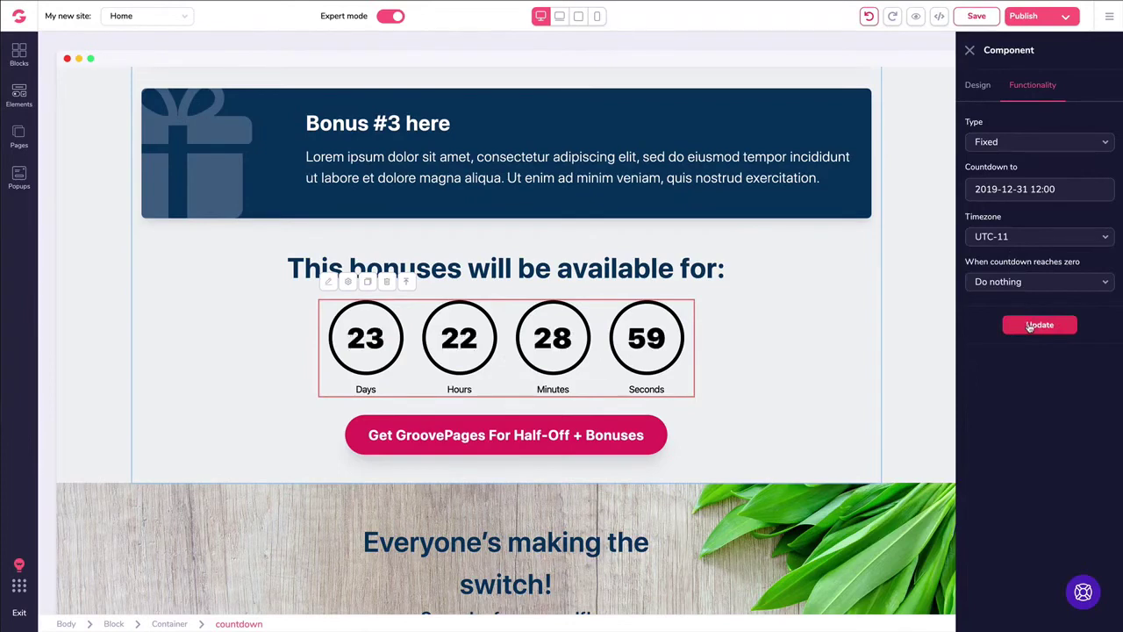
pyautogui.click(1005, 241)
pyautogui.scroll(-1, 1009, 298)
pyautogui.click(1001, 335)
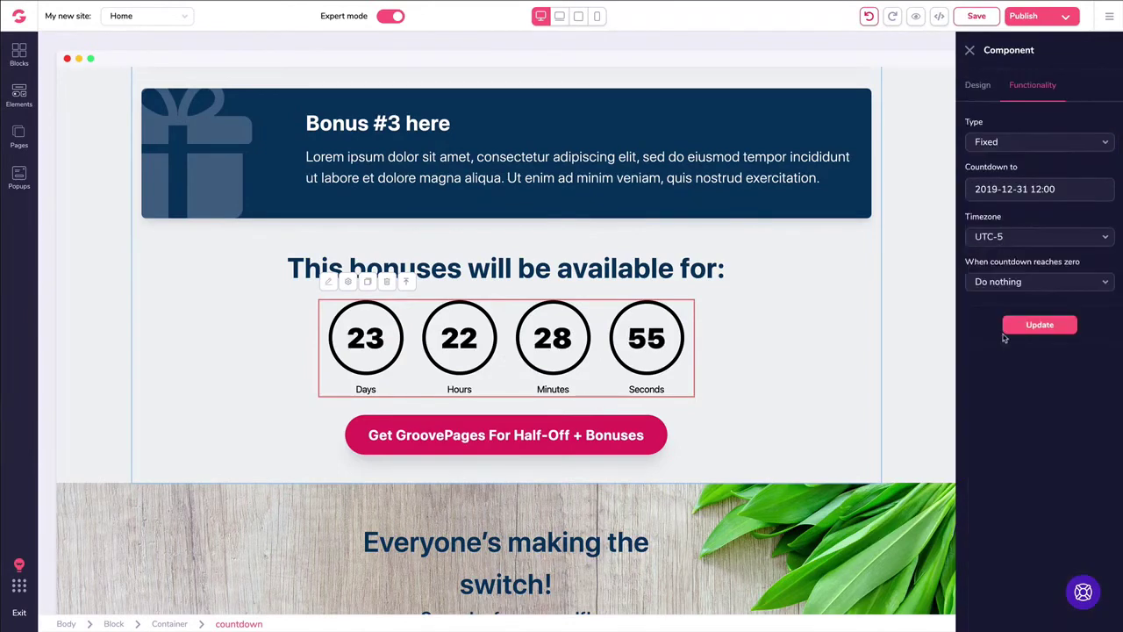
pyautogui.click(1029, 327)
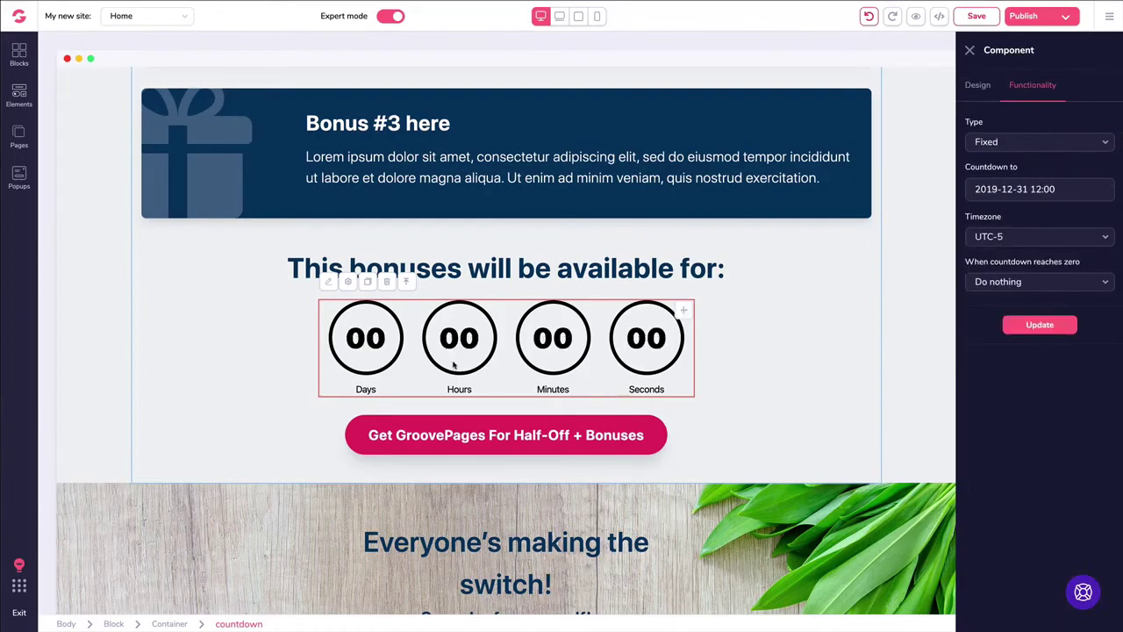
# - Review the actions available when the countdown reaches zero, keep Do nothing, and save the Home page
pyautogui.click(987, 282)
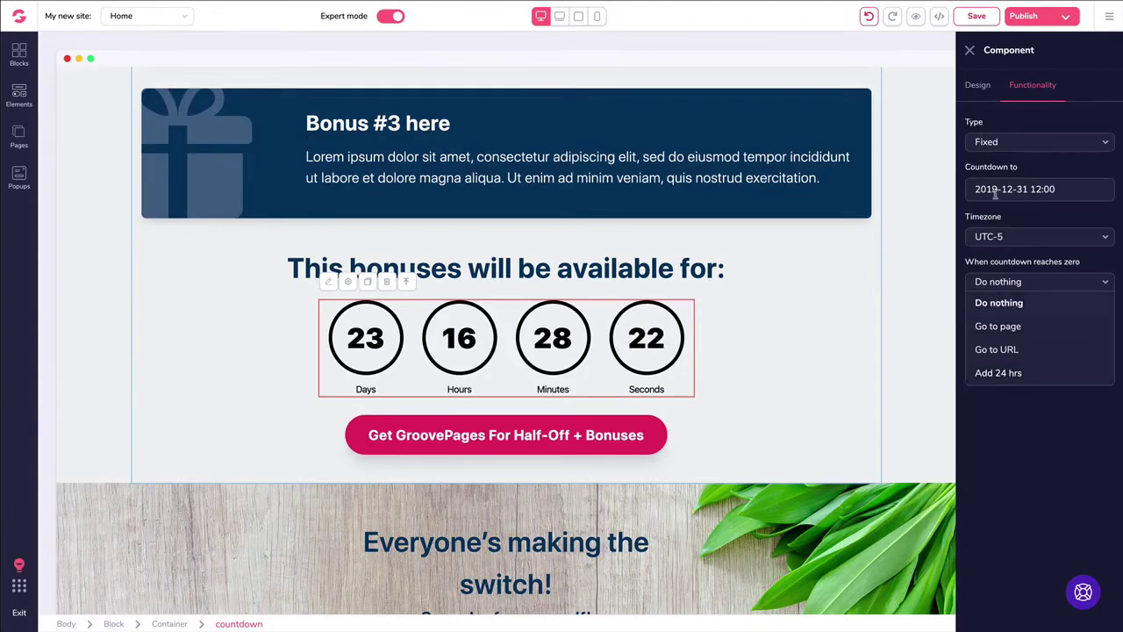
pyautogui.click(1007, 432)
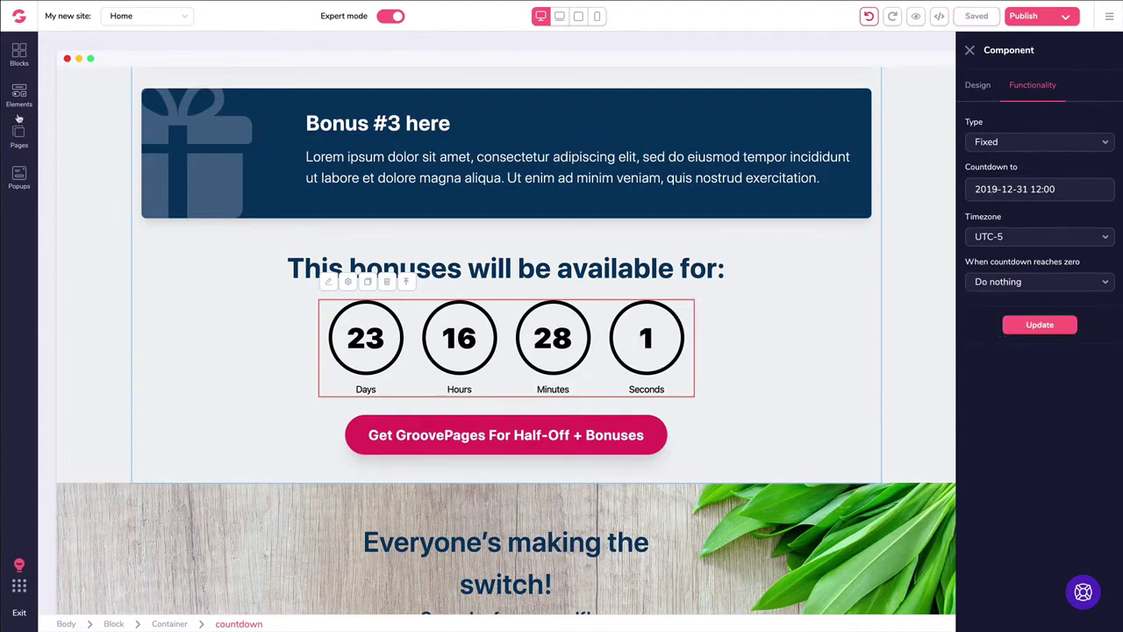
# - Insert the Forms wireframe block with a phone mockup between the countdown block and the "Everyone's making the switch!" block
pyautogui.click(20, 54)
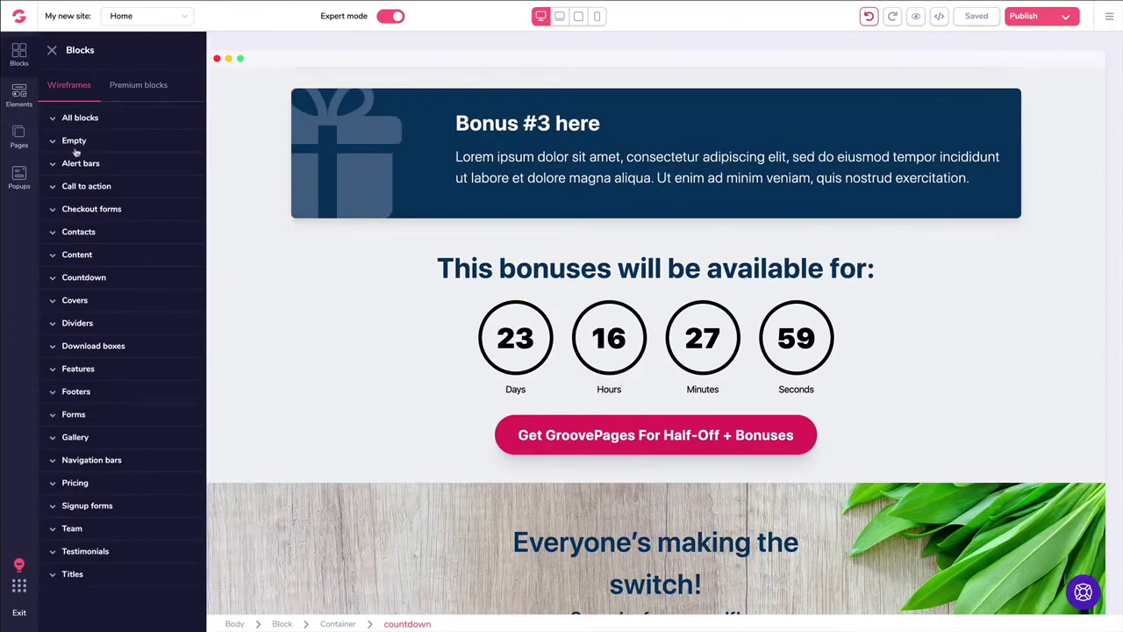
pyautogui.click(75, 416)
pyautogui.scroll(-5, 88, 409)
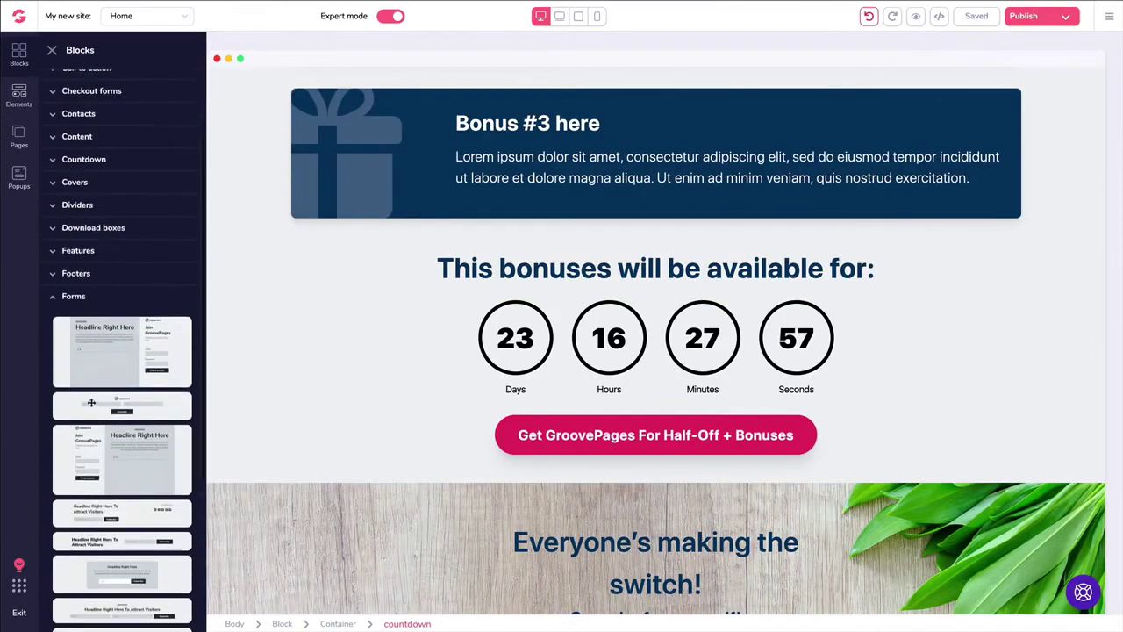
pyautogui.moveTo(90, 414); pyautogui.dragTo(346, 371)
pyautogui.scroll(-1, 898, 361)
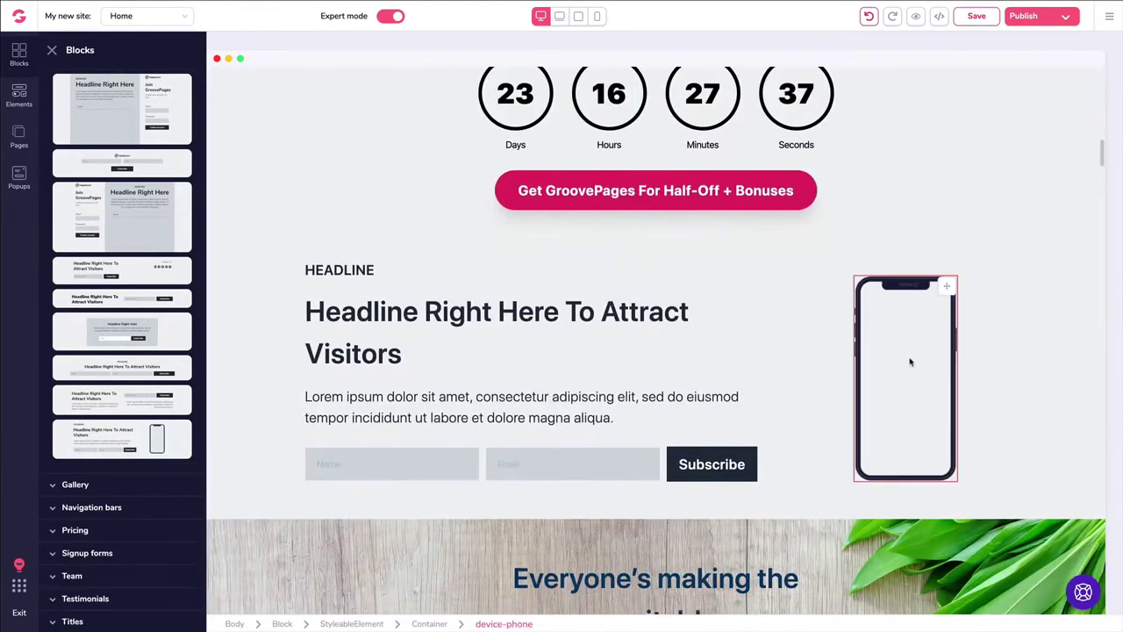
# - Look through the Home page's lower sections, including the existing phone mockup, save the page, and return to the new form block
pyautogui.scroll(-5, 760, 347)
pyautogui.scroll(-15, 760, 346)
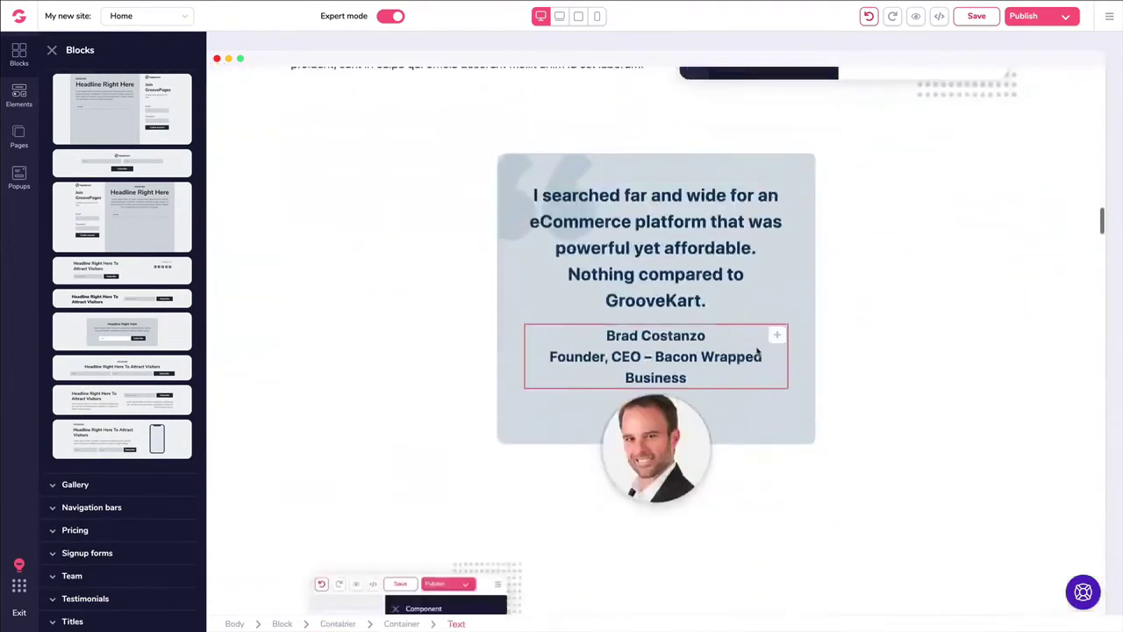
pyautogui.scroll(-15, 757, 349)
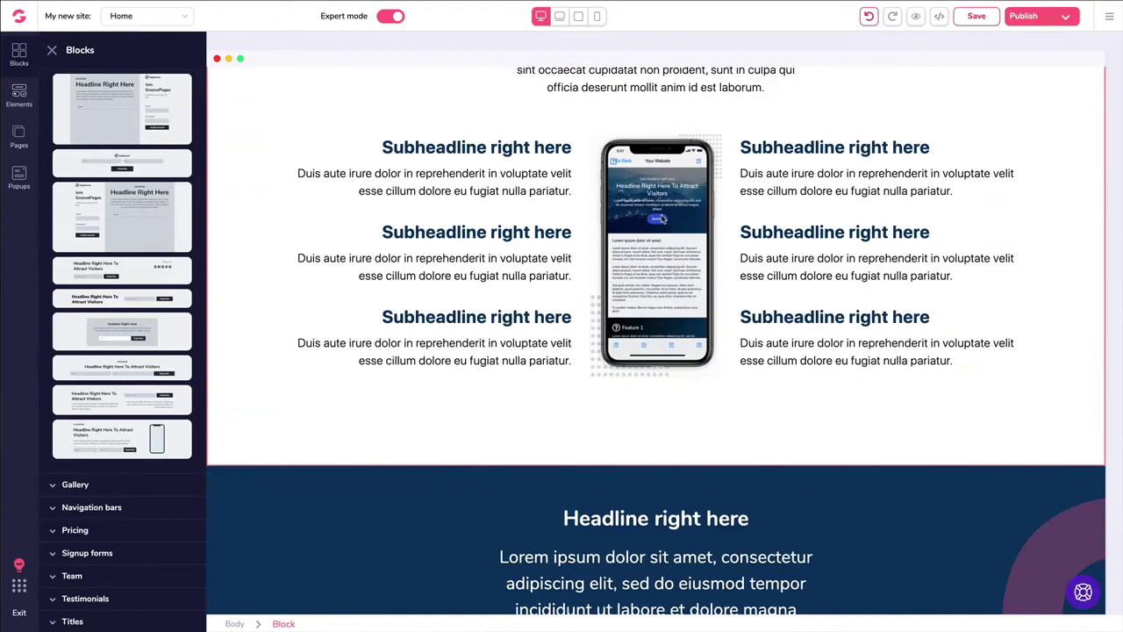
pyautogui.hotkey('ctrl', 's')
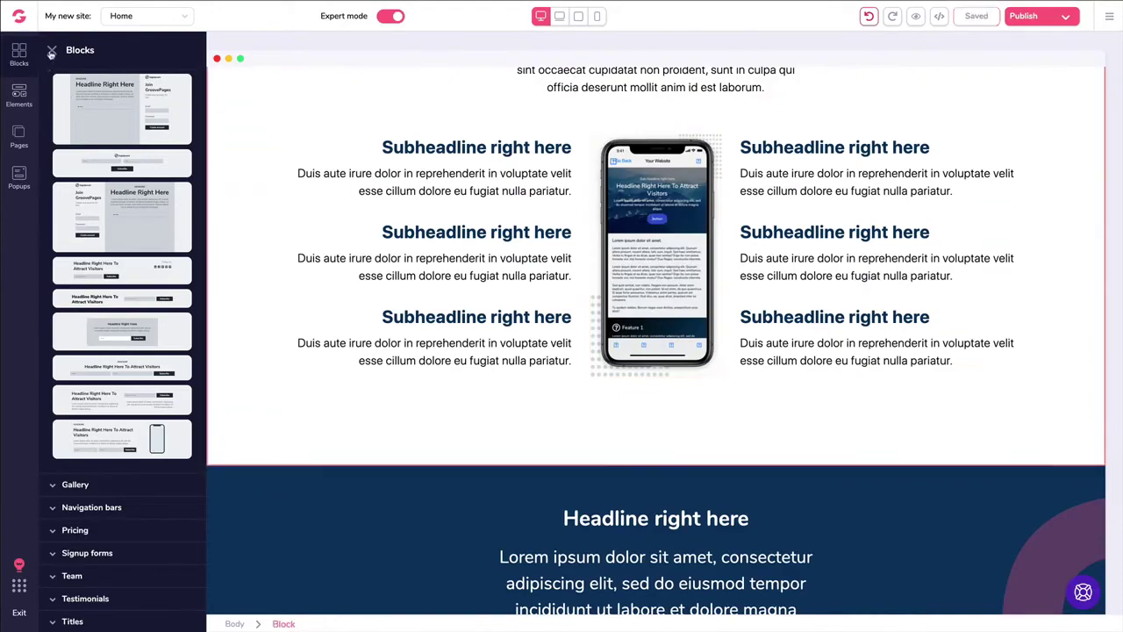
pyautogui.click(51, 53)
pyautogui.scroll(-15, 544, 186)
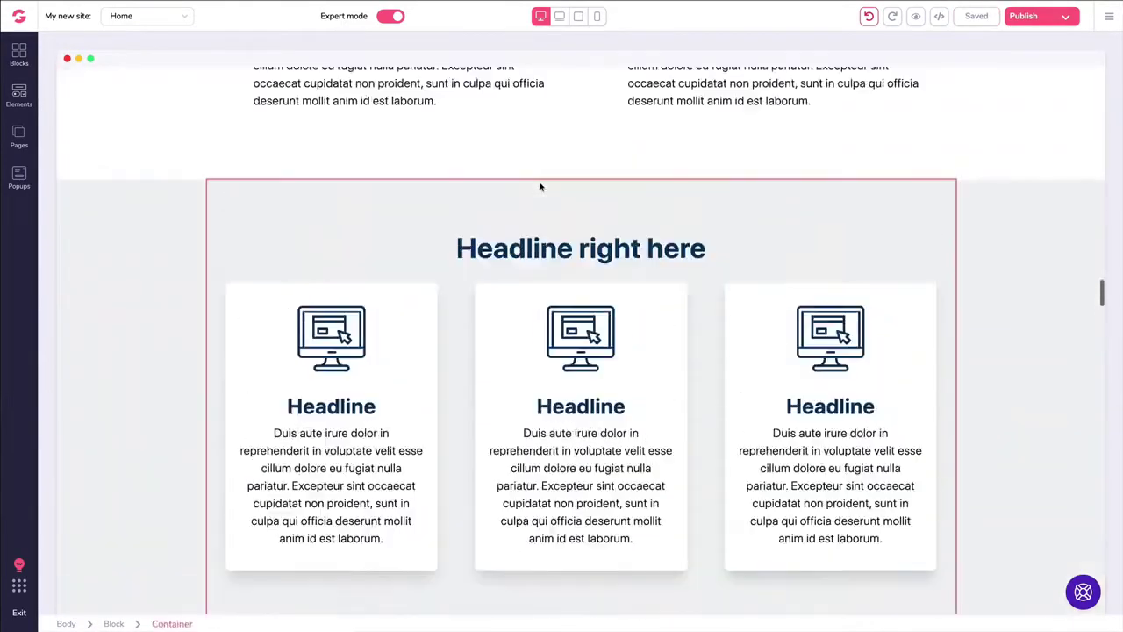
pyautogui.scroll(15, 540, 186)
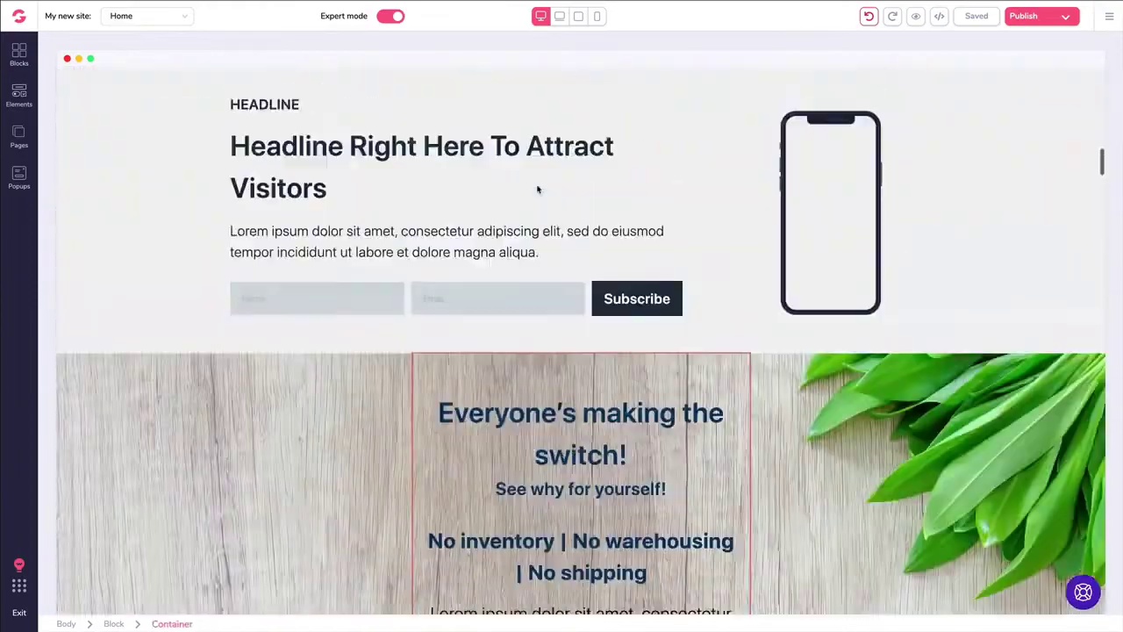
pyautogui.scroll(2, 538, 190)
pyautogui.scroll(-1, 694, 233)
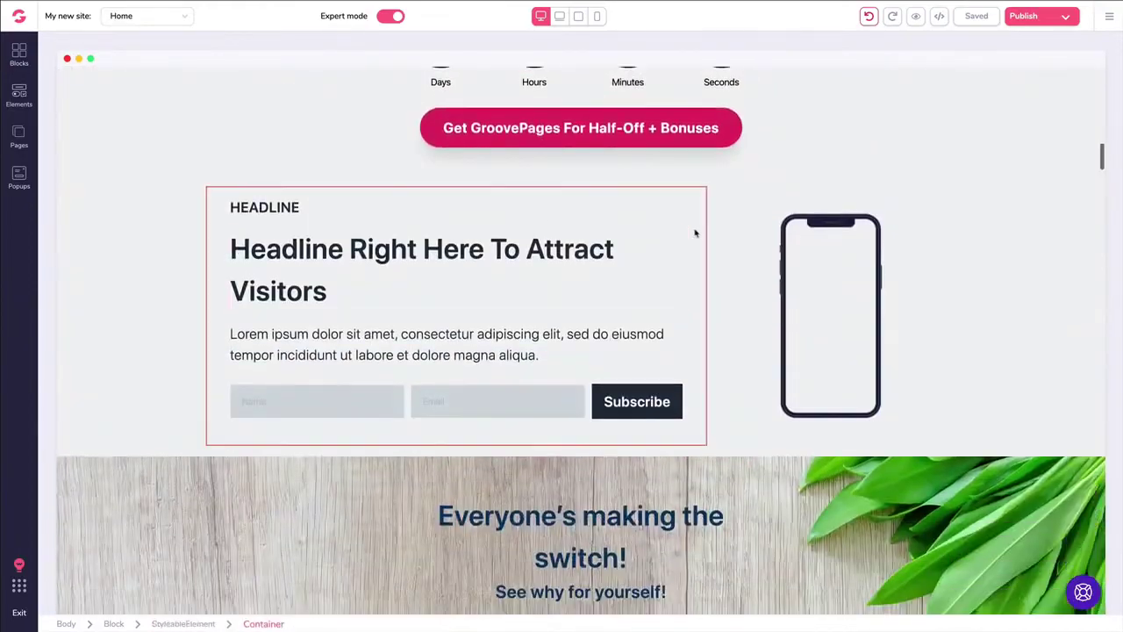
# - Set the mockup style of the phone in the new form block to Dark 2
pyautogui.click(809, 254)
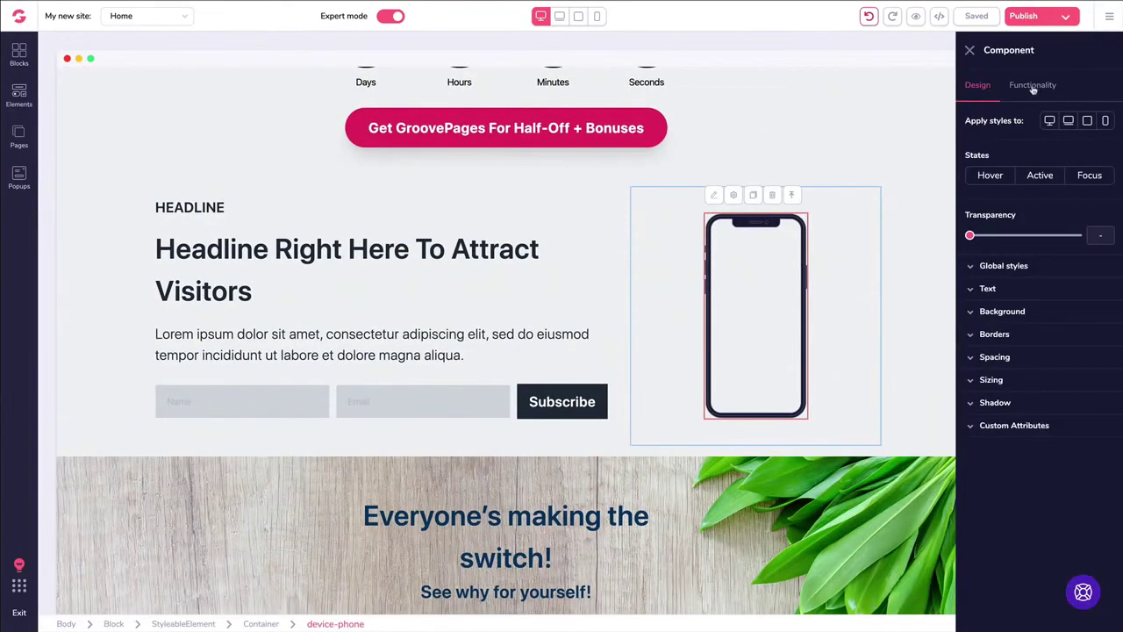
pyautogui.click(1033, 86)
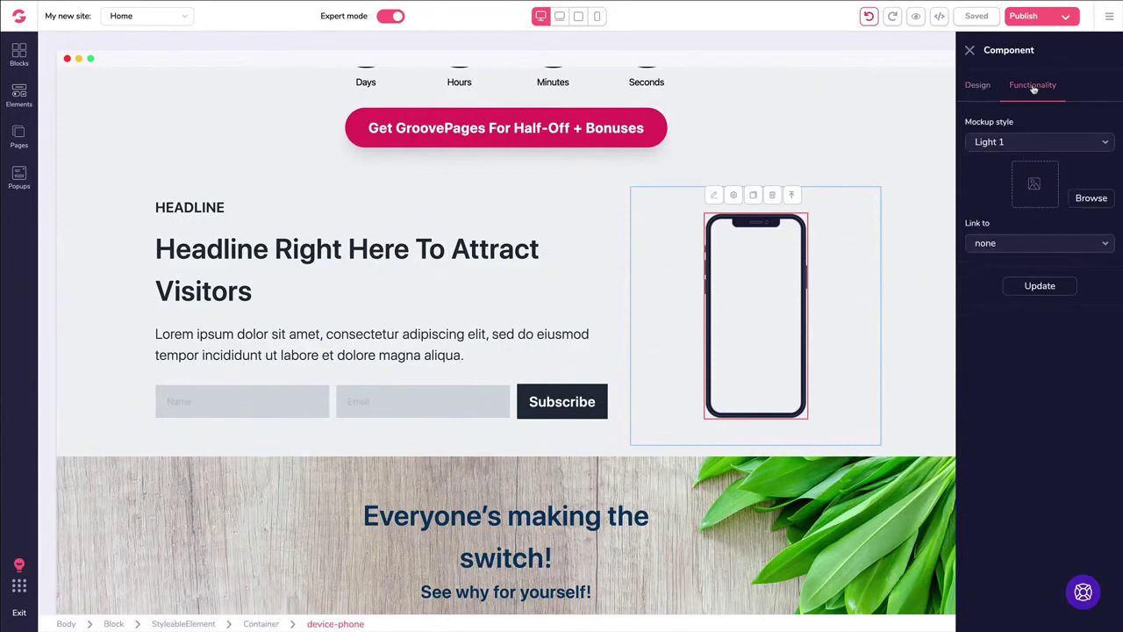
pyautogui.click(991, 142)
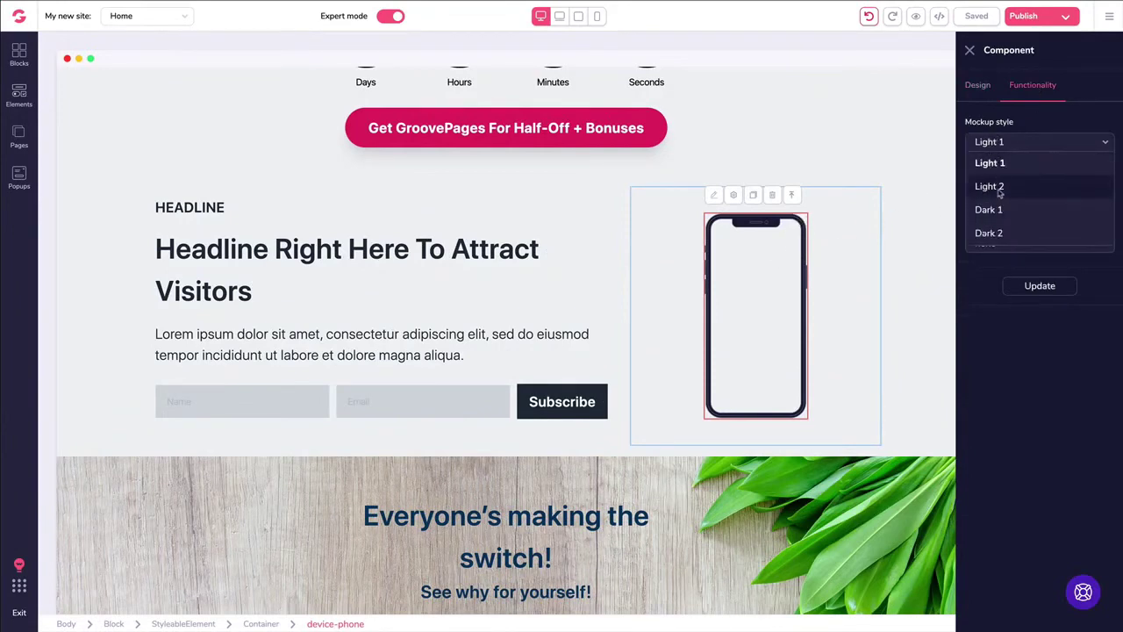
pyautogui.click(1001, 234)
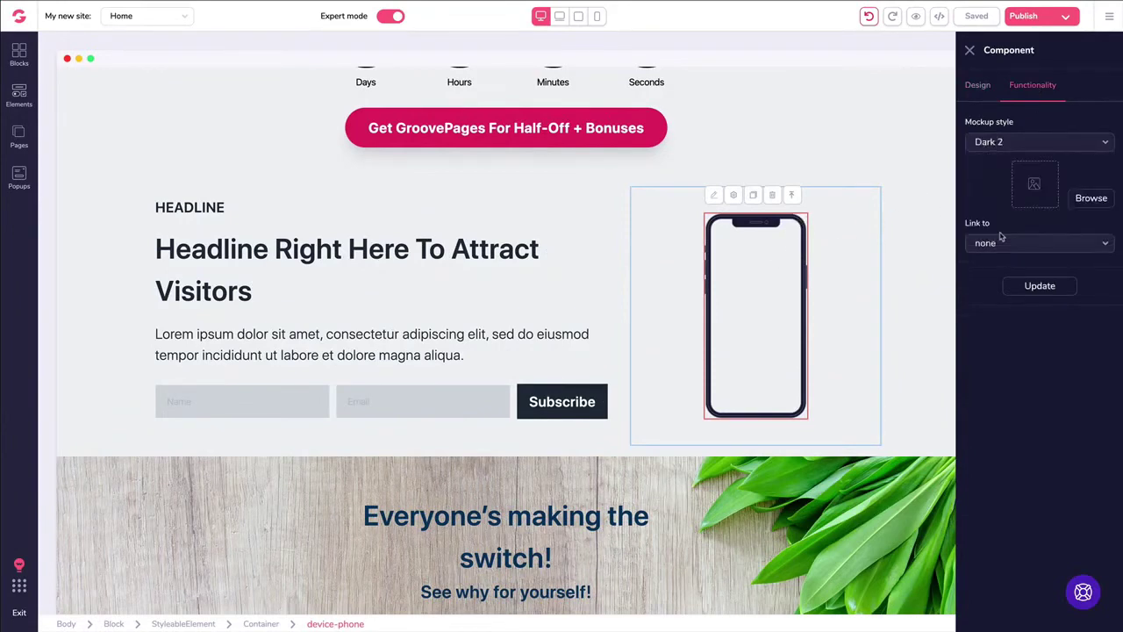
# - Fill the phone mockup with the cat photo from the image library, leave its link at none, and update it
pyautogui.click(1092, 198)
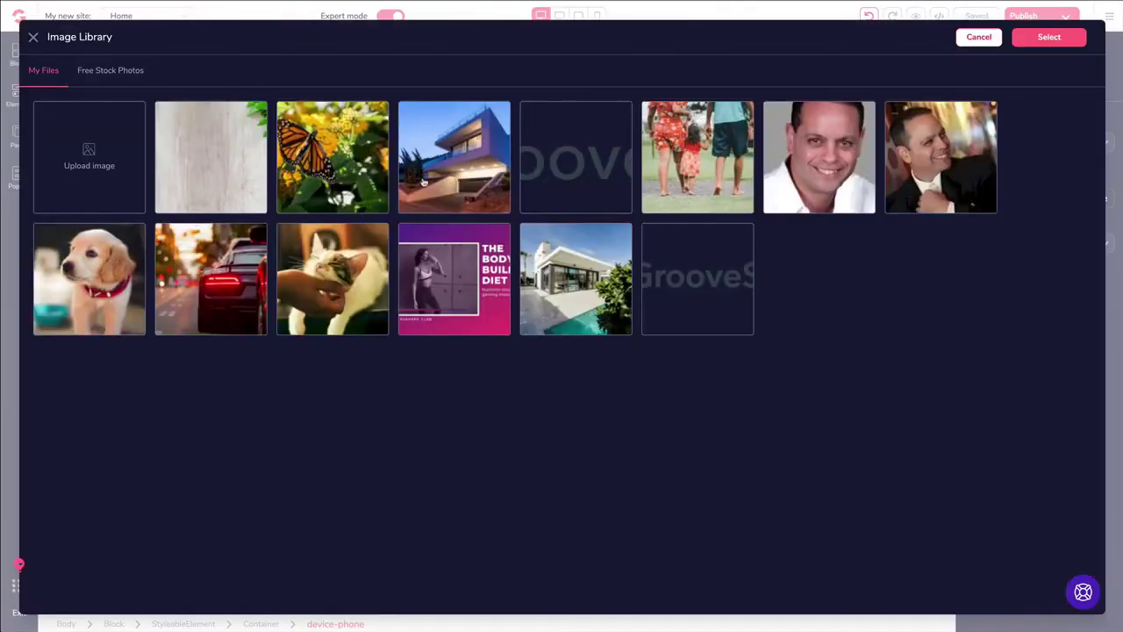
pyautogui.click(351, 280)
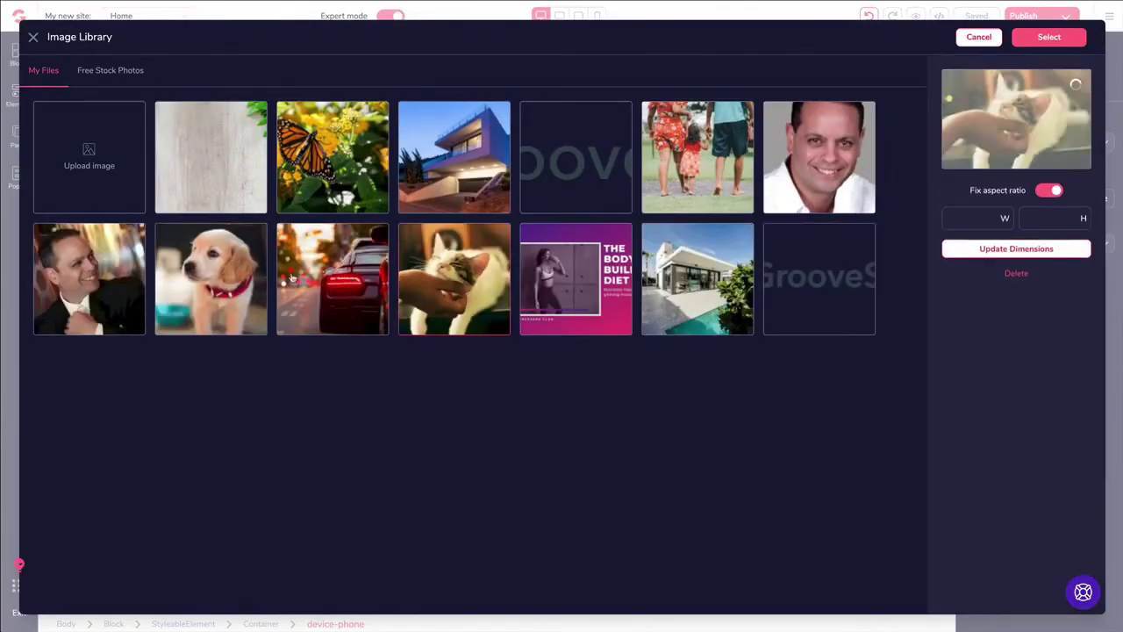
pyautogui.click(1050, 40)
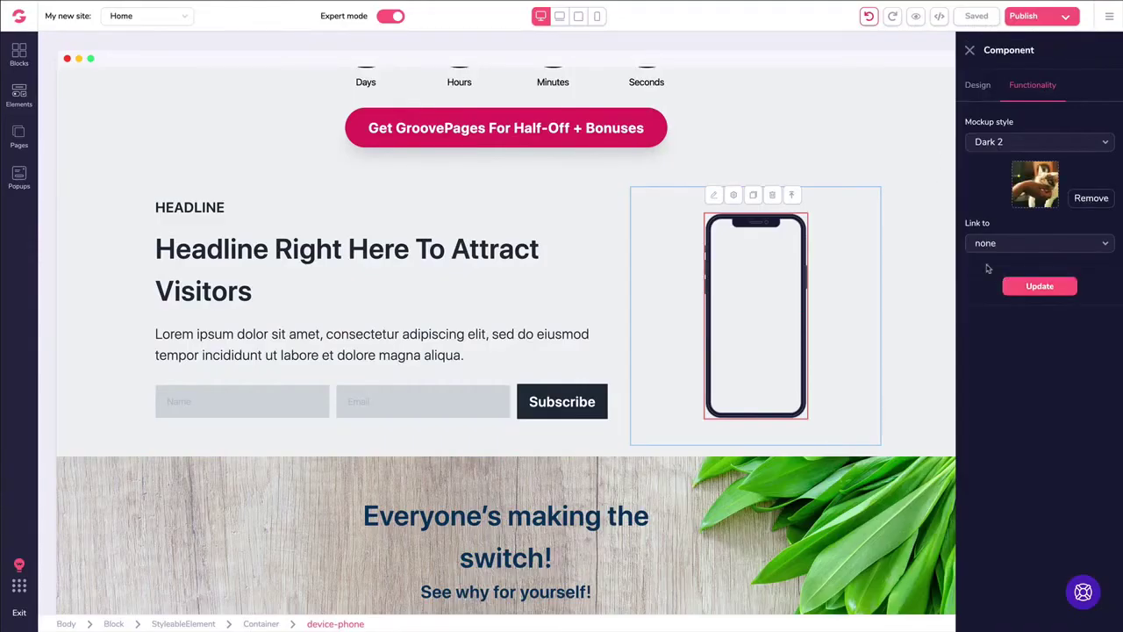
pyautogui.click(989, 248)
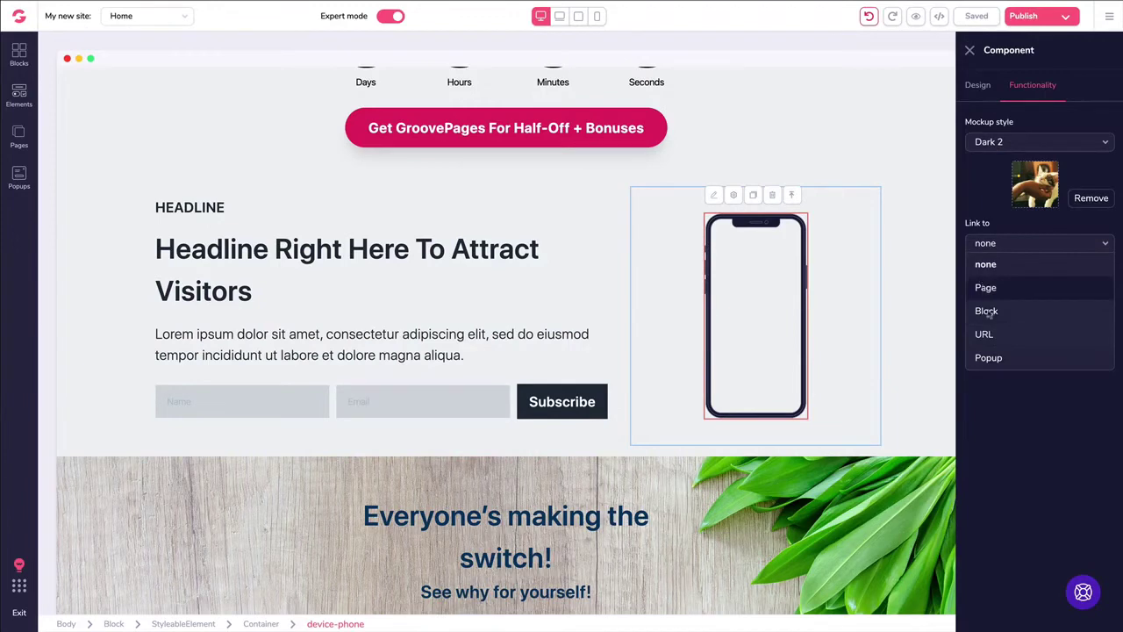
pyautogui.click(986, 264)
pyautogui.click(1027, 287)
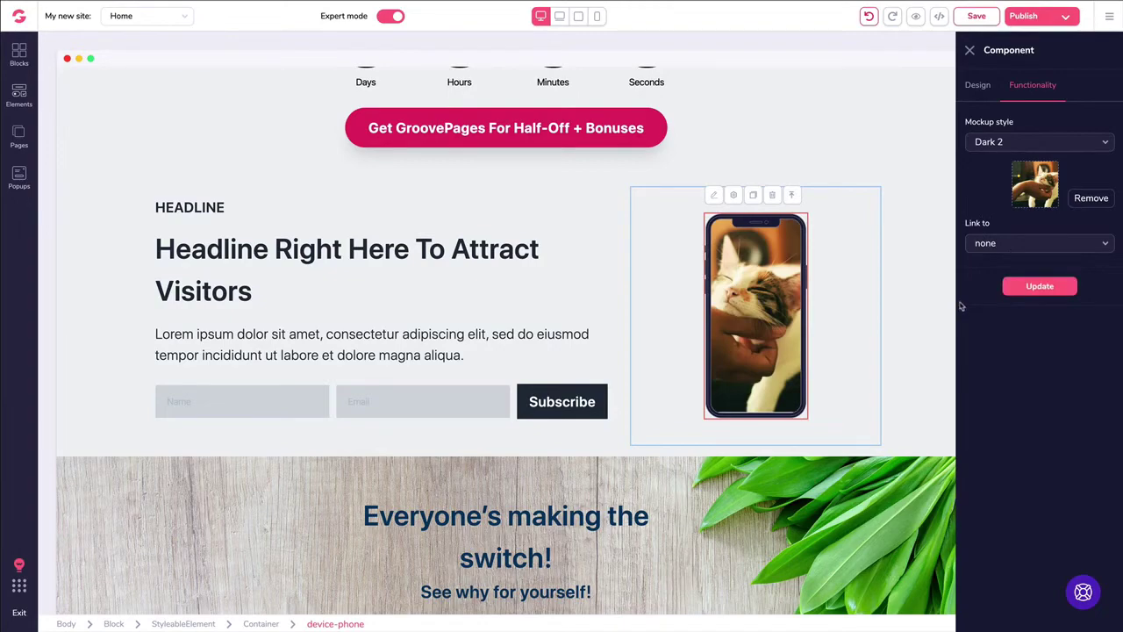
# - Look through the media, device, other and navigation bar elements in the elements library
pyautogui.click(19, 96)
pyautogui.scroll(-8, 125, 258)
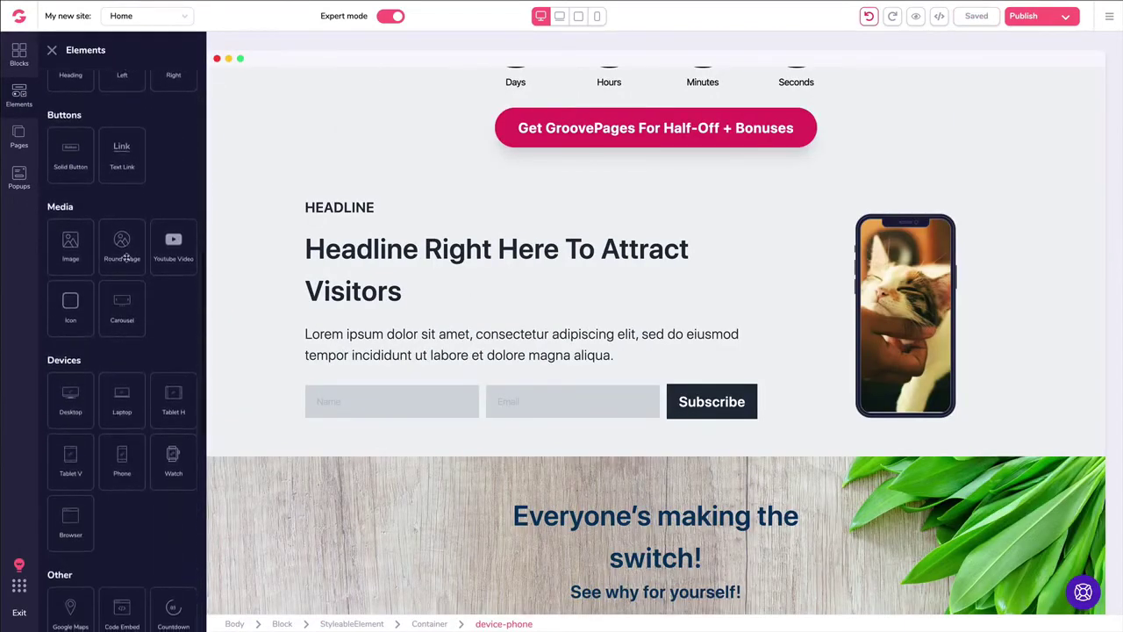
pyautogui.scroll(-3, 106, 268)
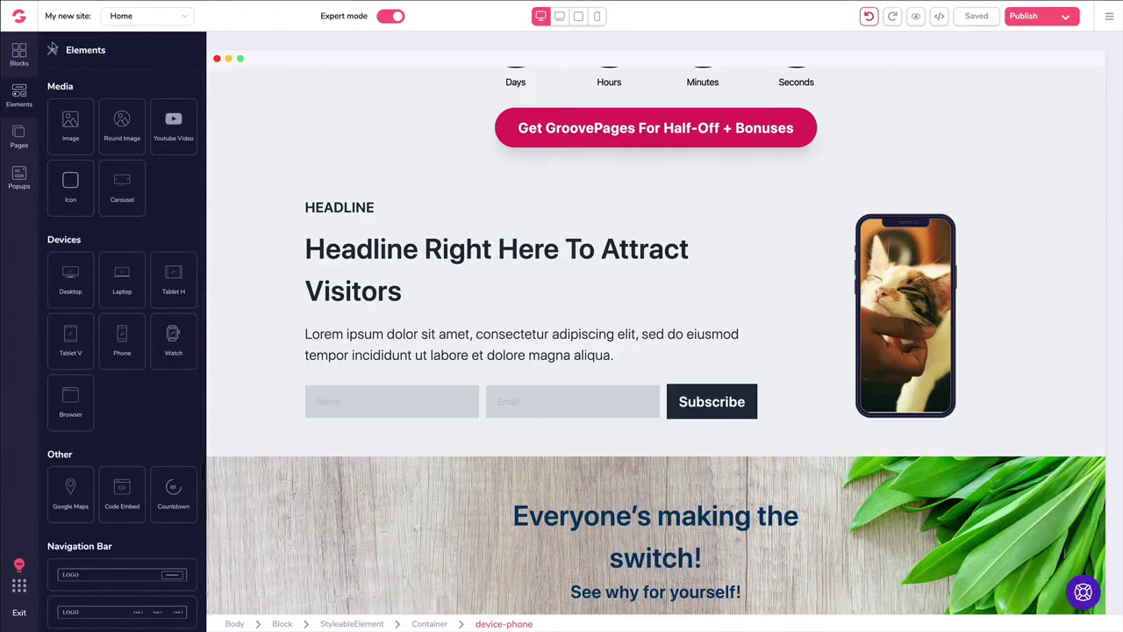
pyautogui.click(52, 50)
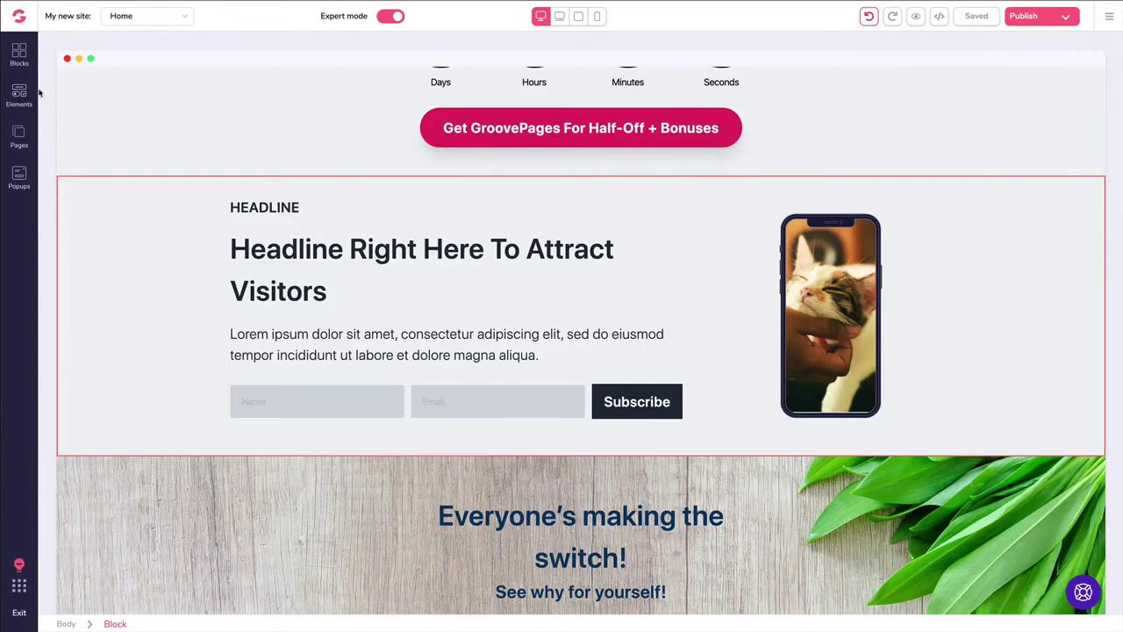
# - Insert an empty three-column wireframe block between the countdown block and the form block
pyautogui.click(20, 58)
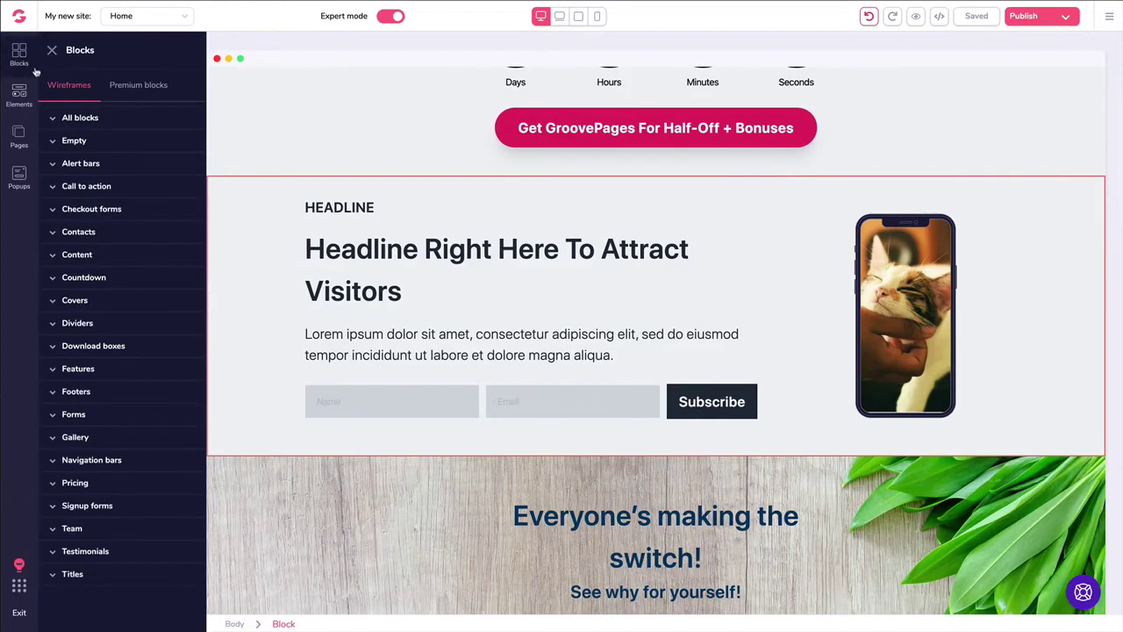
pyautogui.click(75, 140)
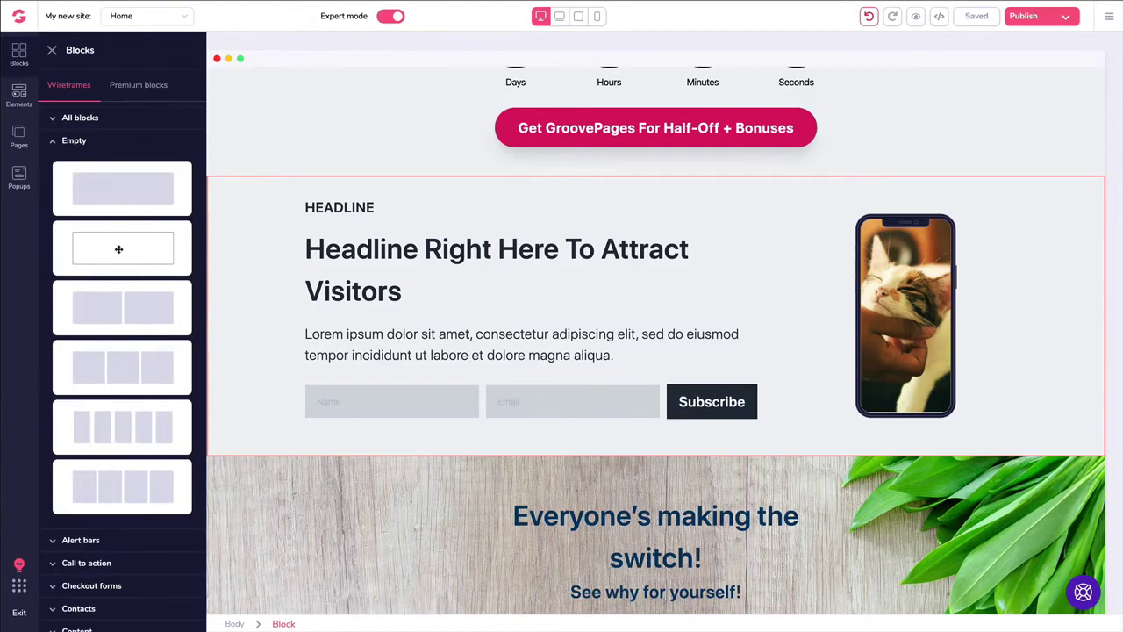
pyautogui.scroll(-1, 116, 249)
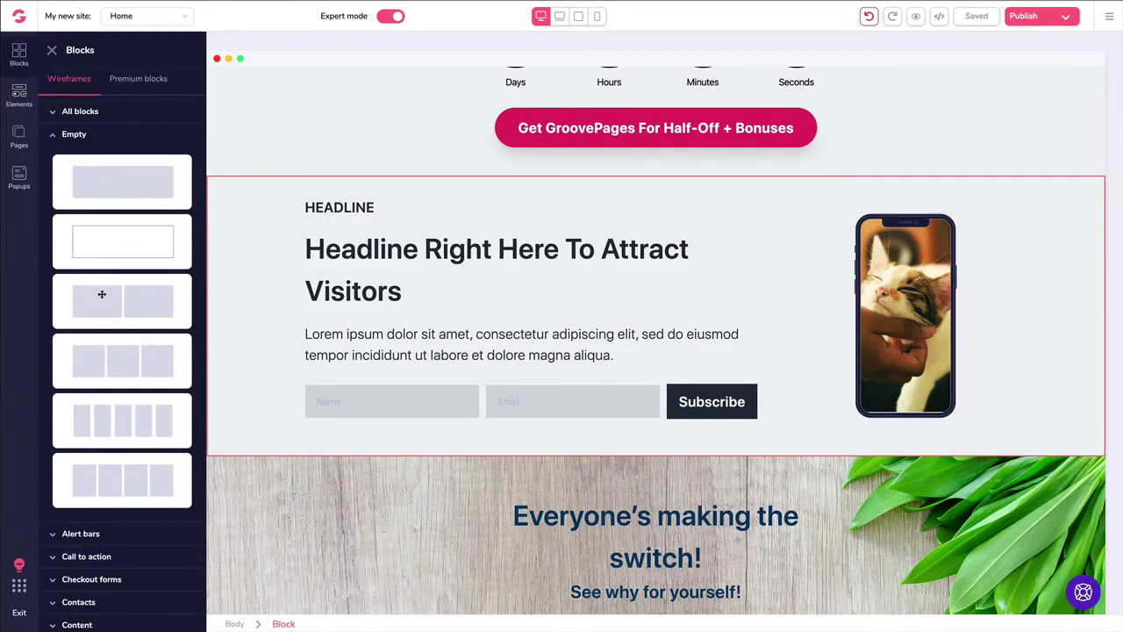
pyautogui.moveTo(111, 361); pyautogui.dragTo(319, 334)
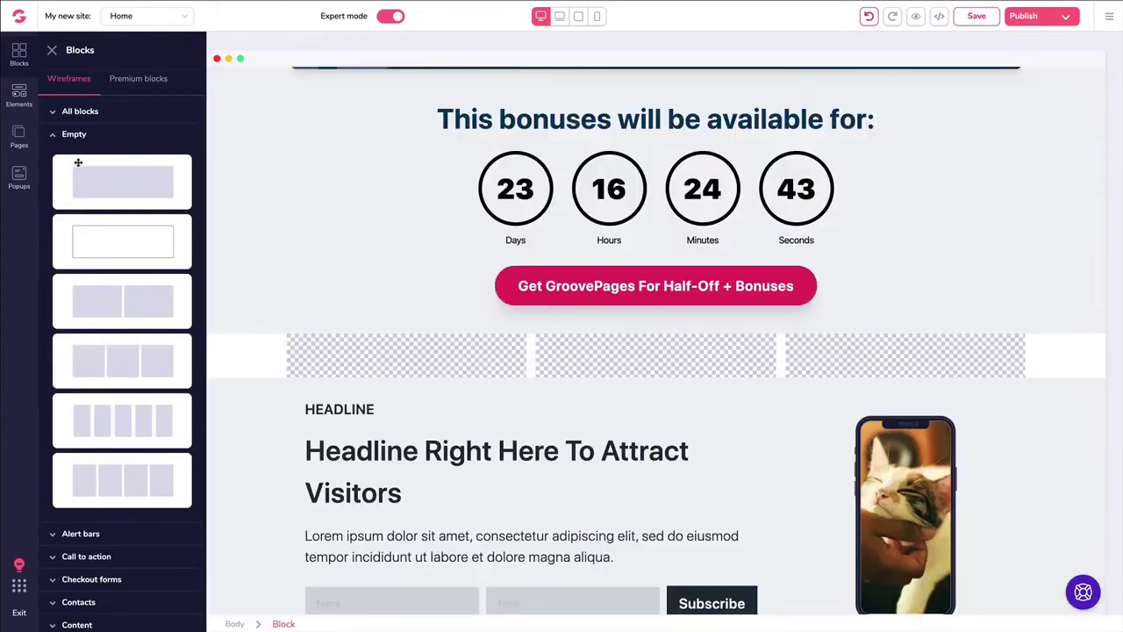
pyautogui.scroll(-1, 93, 170)
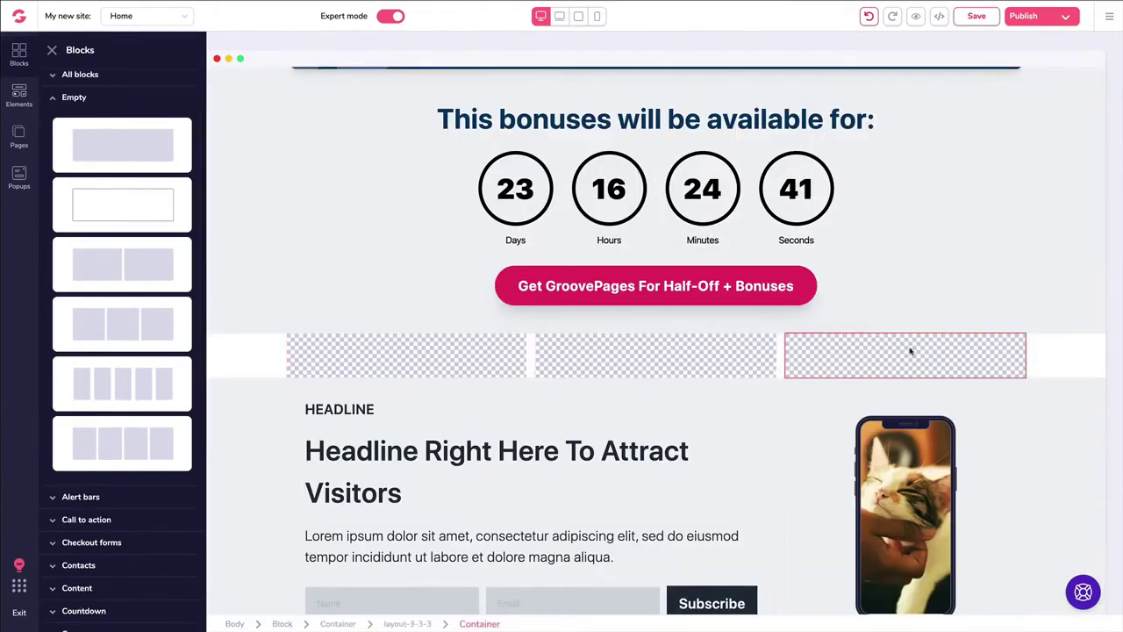
pyautogui.scroll(-1, 408, 357)
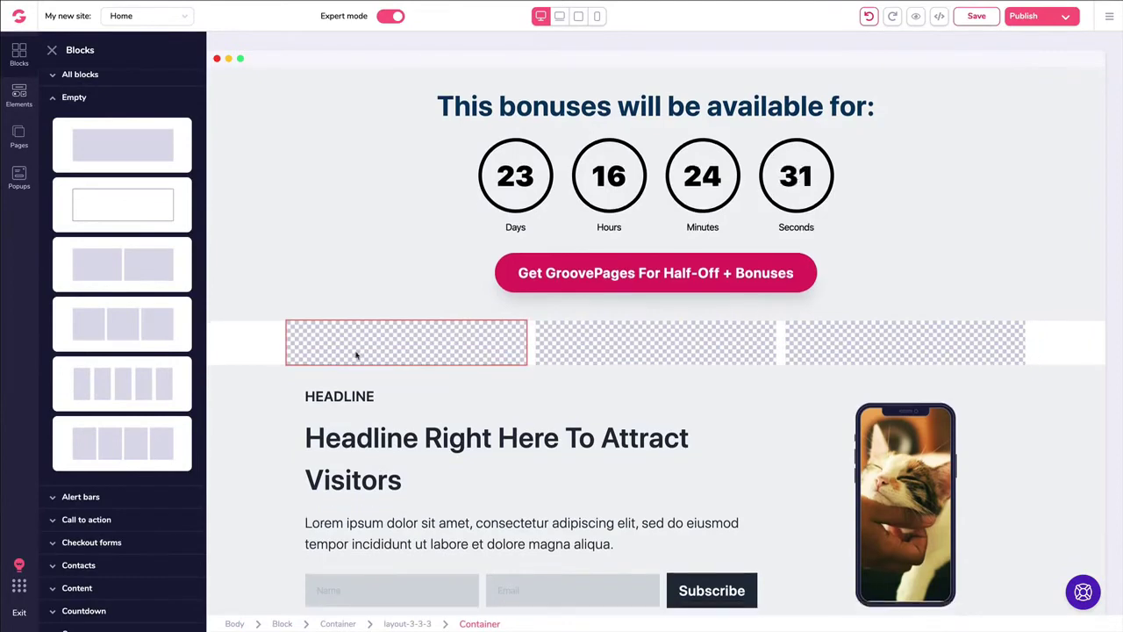
# - Duplicate the form block's phone mockup and move the copy into the first column of the empty three-column block
pyautogui.click(907, 428)
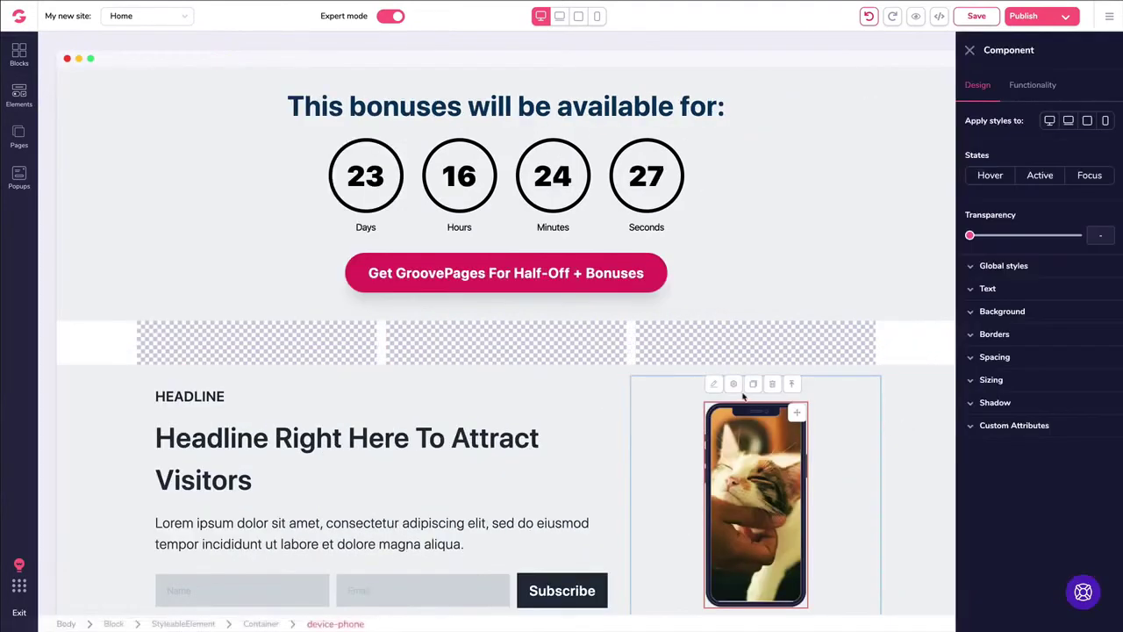
pyautogui.click(754, 386)
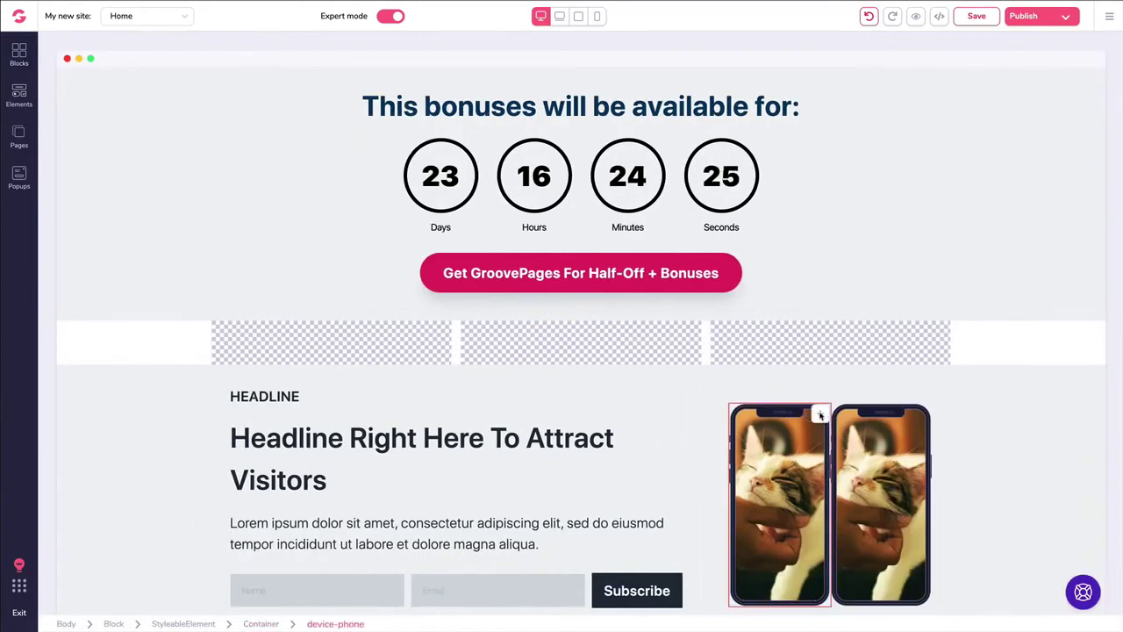
pyautogui.moveTo(815, 416); pyautogui.dragTo(334, 359)
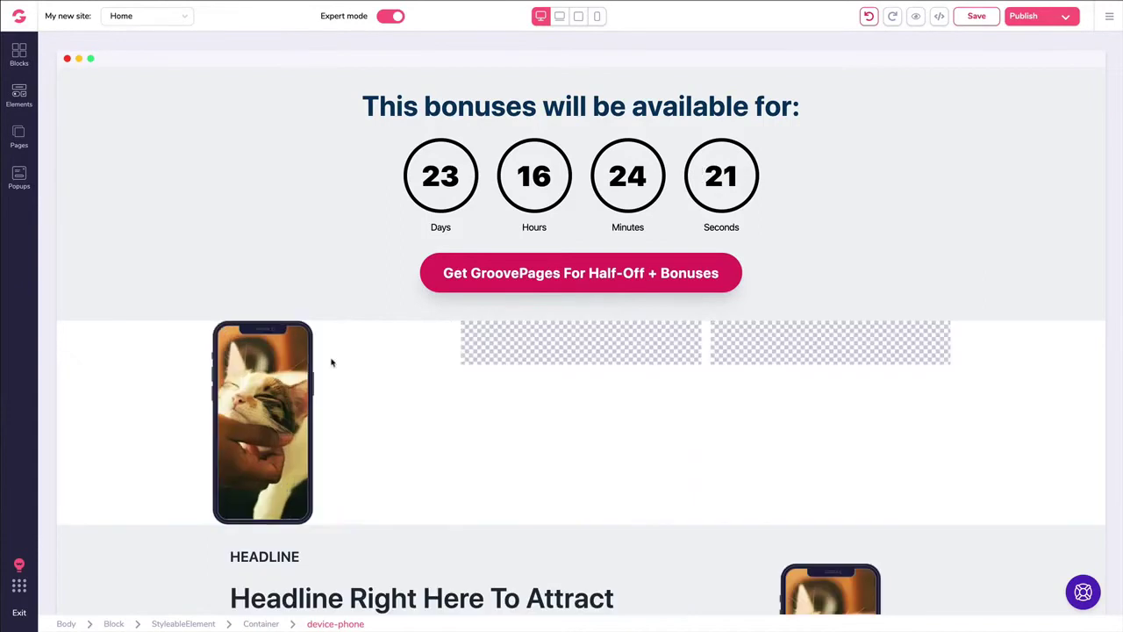
# - Add a heading element to the middle column of the three-column block
pyautogui.click(18, 95)
pyautogui.scroll(-3, 88, 158)
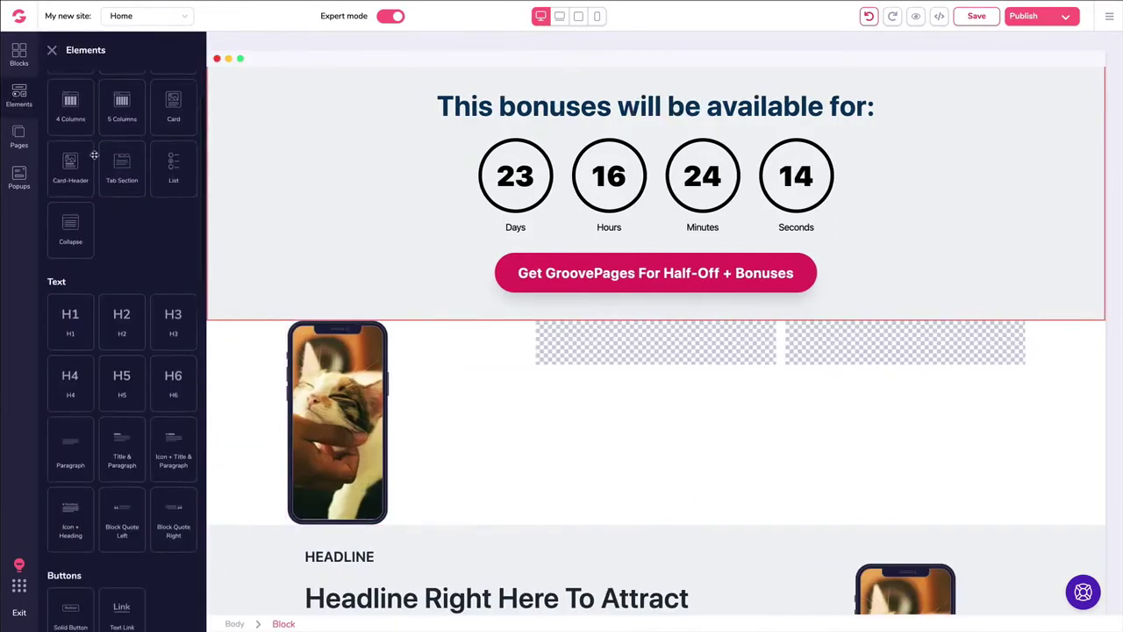
pyautogui.scroll(-3, 99, 185)
pyautogui.moveTo(70, 123); pyautogui.dragTo(597, 351)
# - Place a YouTube video element in the third column of the three-column block
pyautogui.scroll(-3, 104, 287)
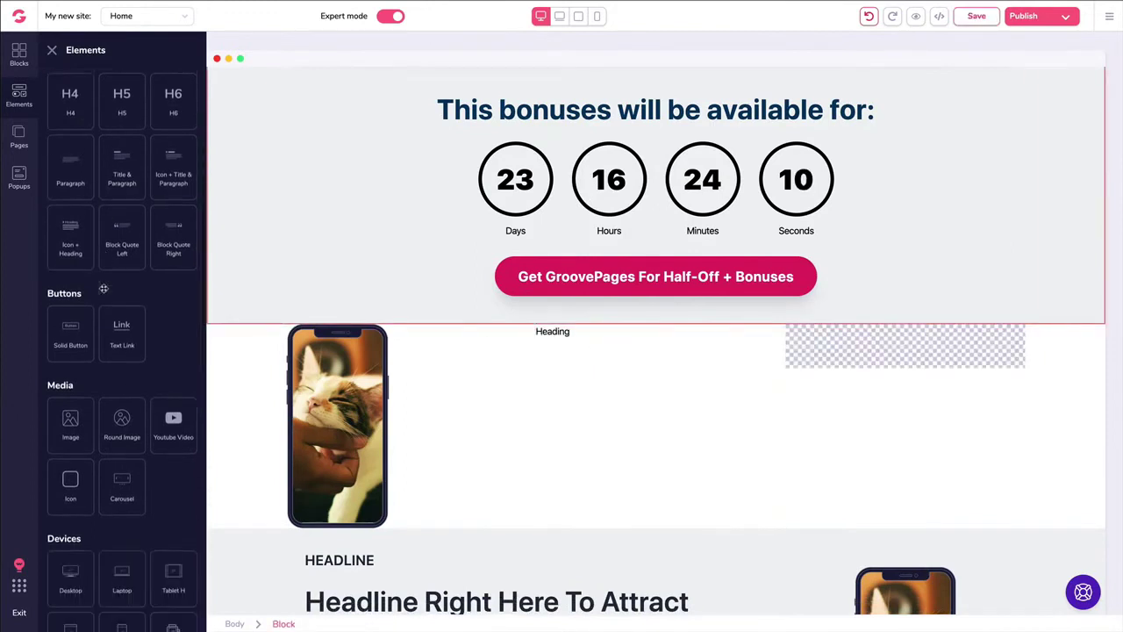
pyautogui.scroll(-2, 103, 287)
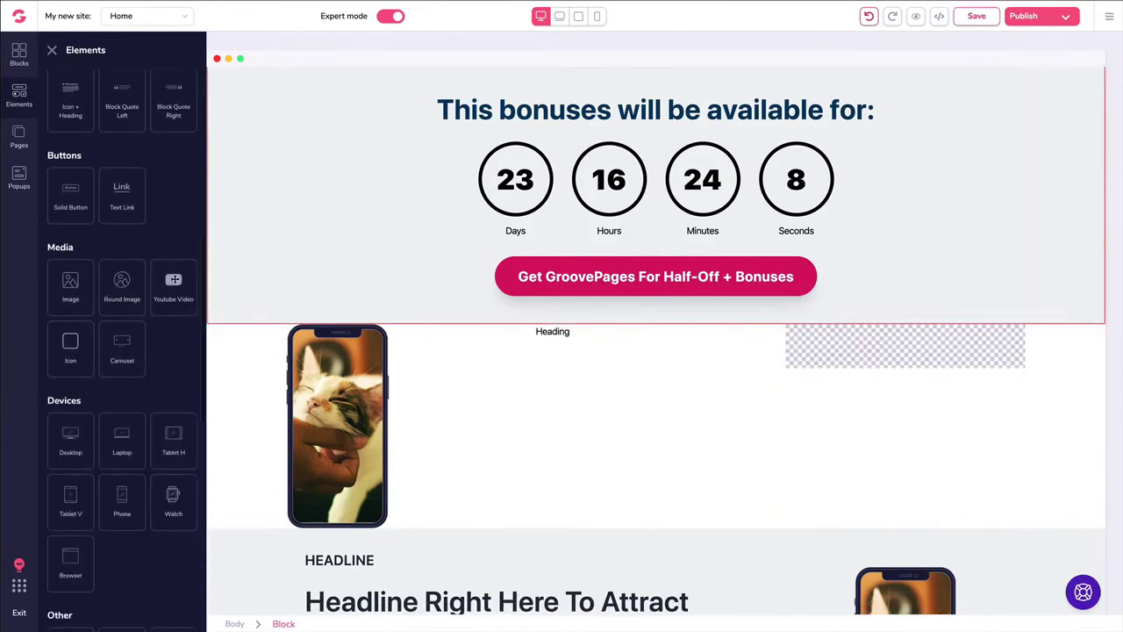
pyautogui.moveTo(174, 282); pyautogui.dragTo(842, 439)
pyautogui.click(672, 408)
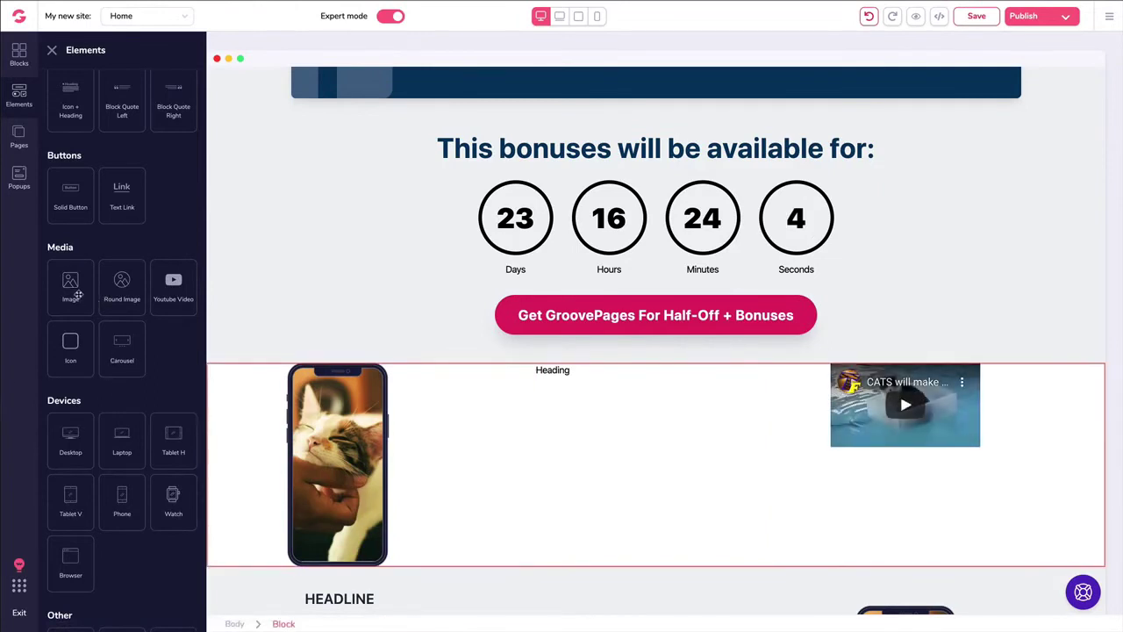
# - Browse the remaining elements, then delete the whole three-column block below the countdown
pyautogui.scroll(-3, 80, 297)
pyautogui.scroll(-8, 80, 298)
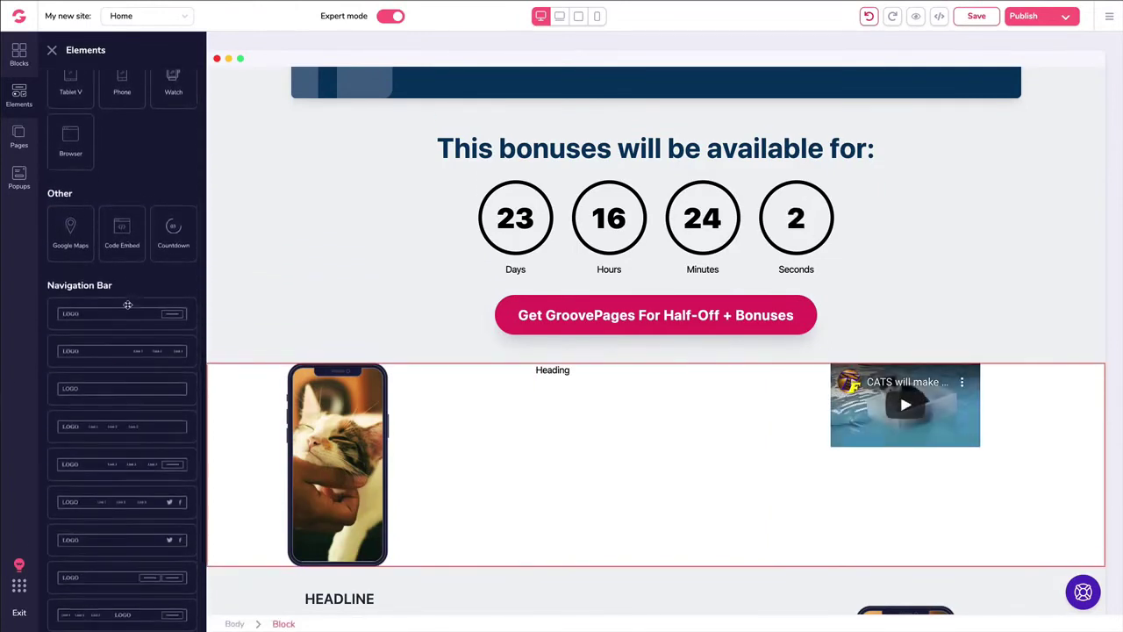
pyautogui.click(242, 368)
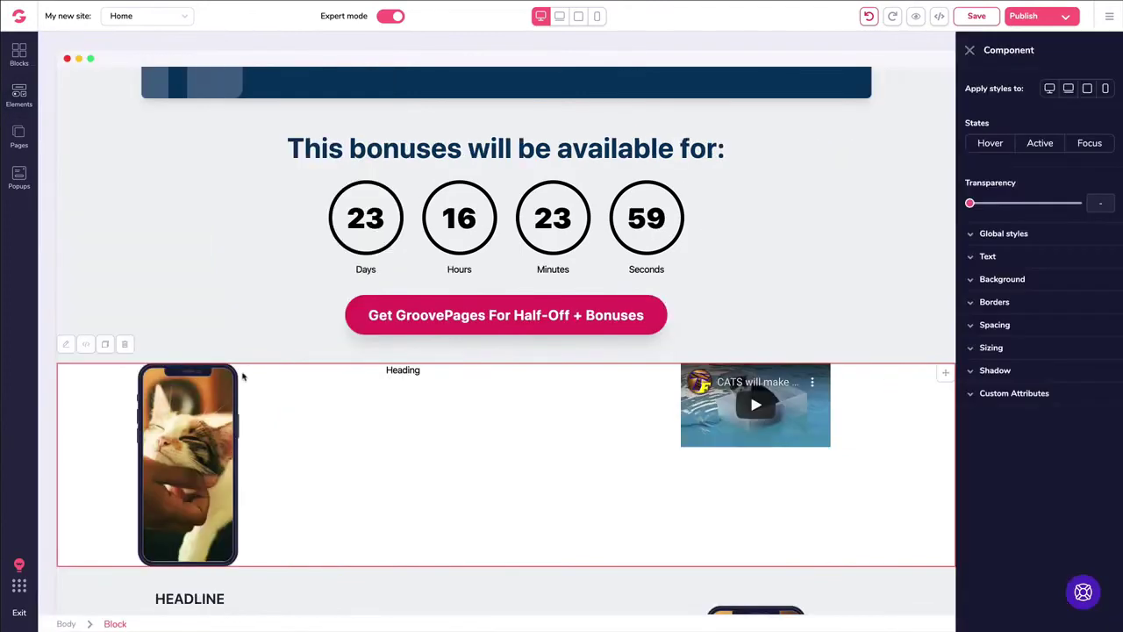
pyautogui.click(124, 344)
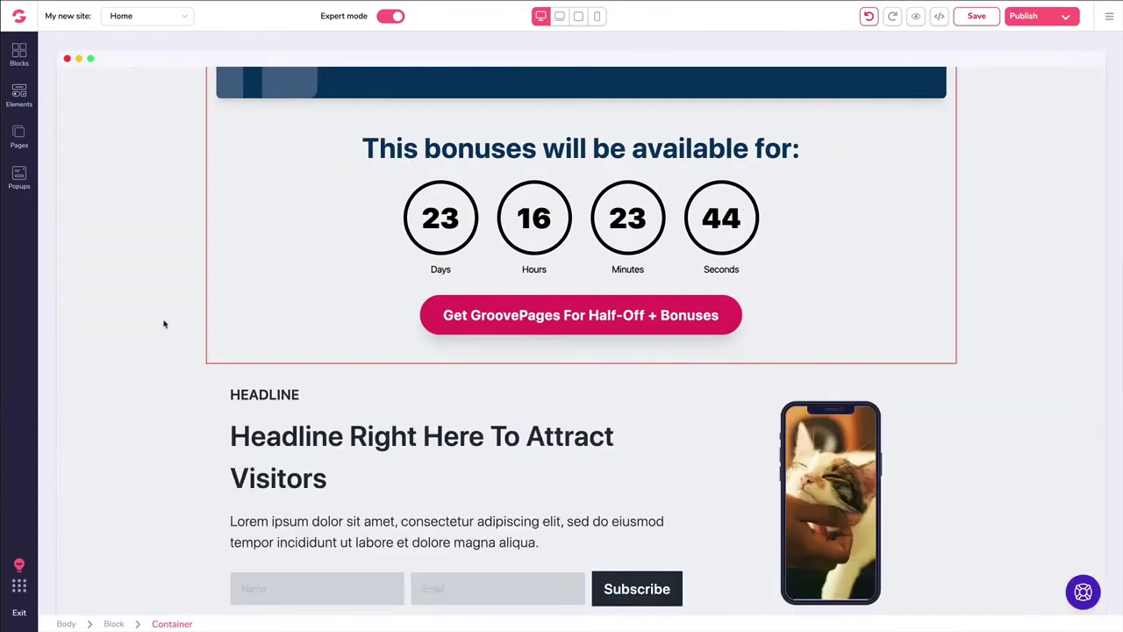
# - Examine the YouTube video ID and aspect ratio settings of the launch video near the start of the Home page
pyautogui.scroll(15, 165, 325)
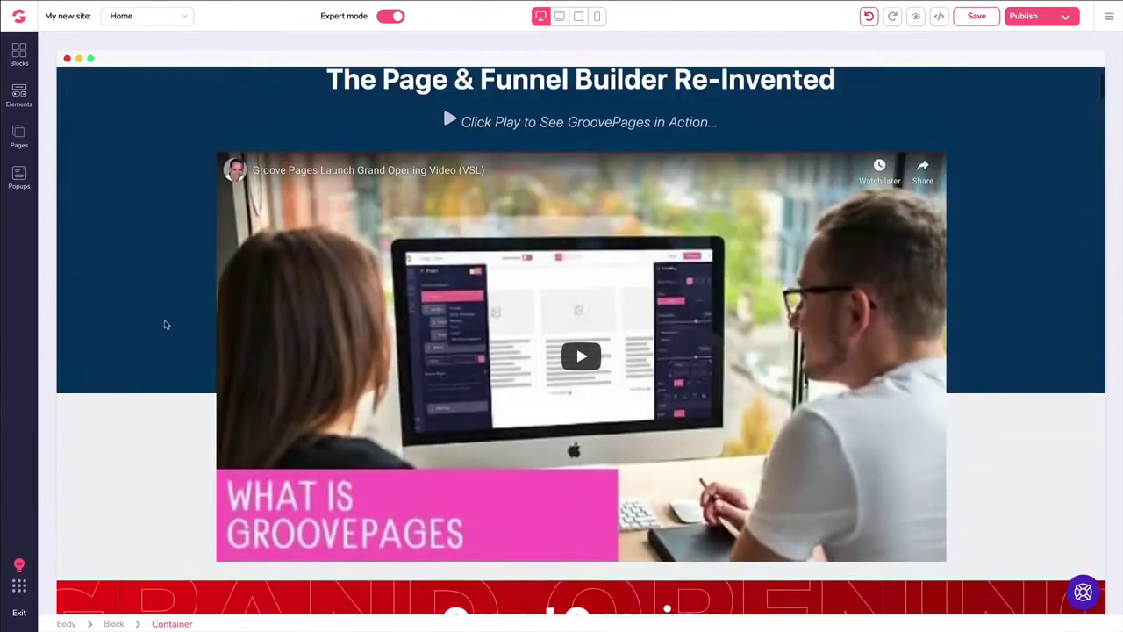
pyautogui.click(329, 209)
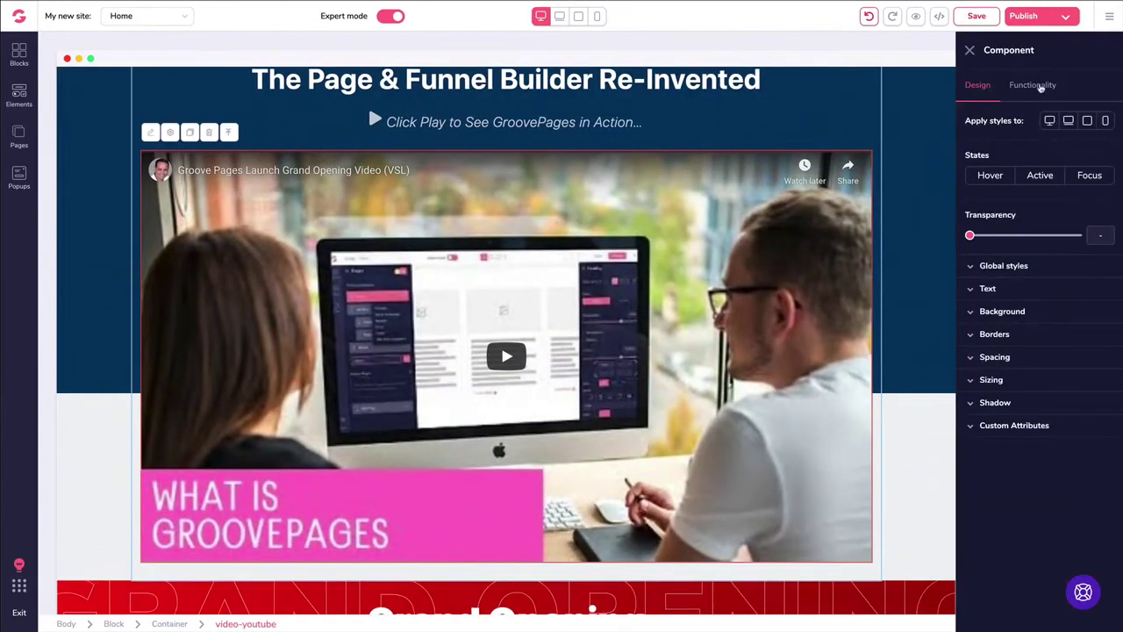
pyautogui.click(1040, 89)
pyautogui.moveTo(1050, 146); pyautogui.dragTo(954, 147)
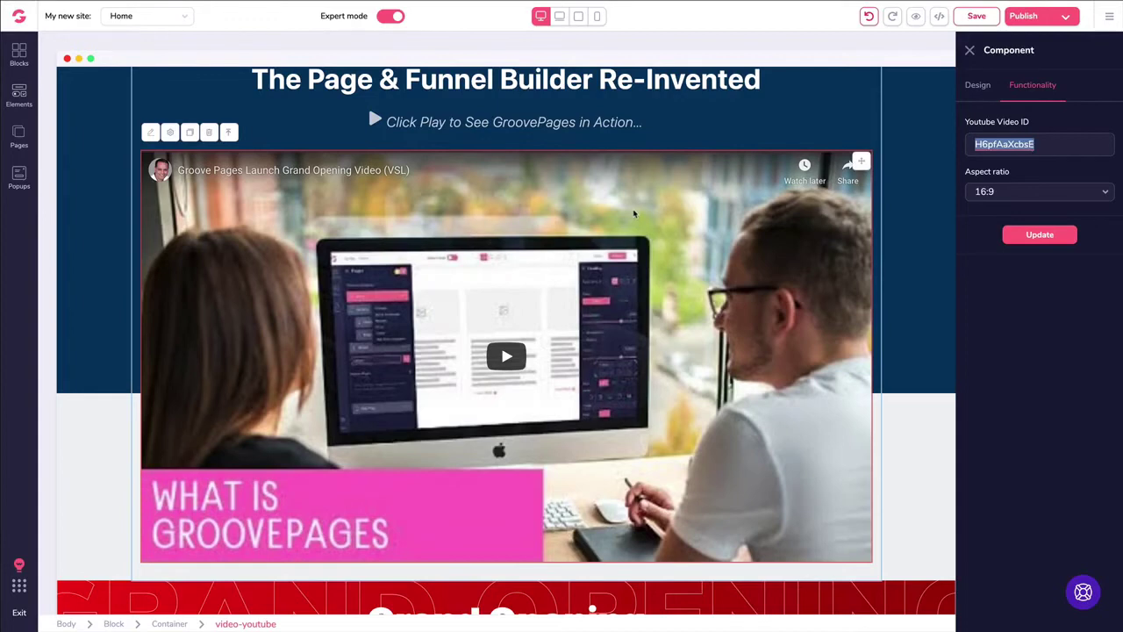
pyautogui.click(1025, 87)
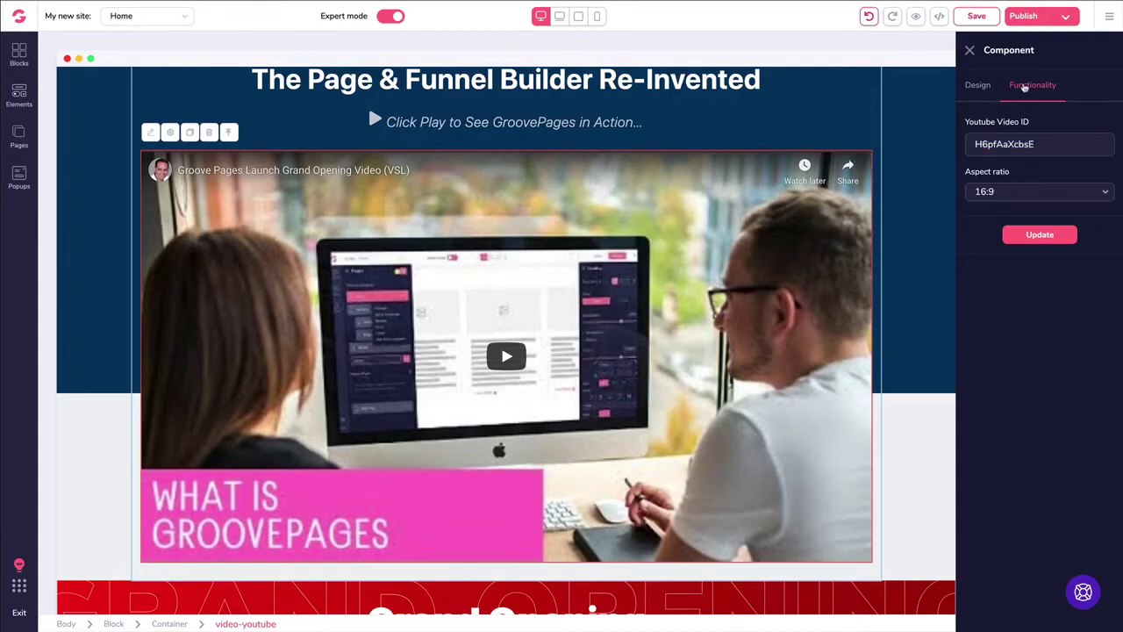
pyautogui.scroll(1, 844, 221)
pyautogui.scroll(-1, 845, 221)
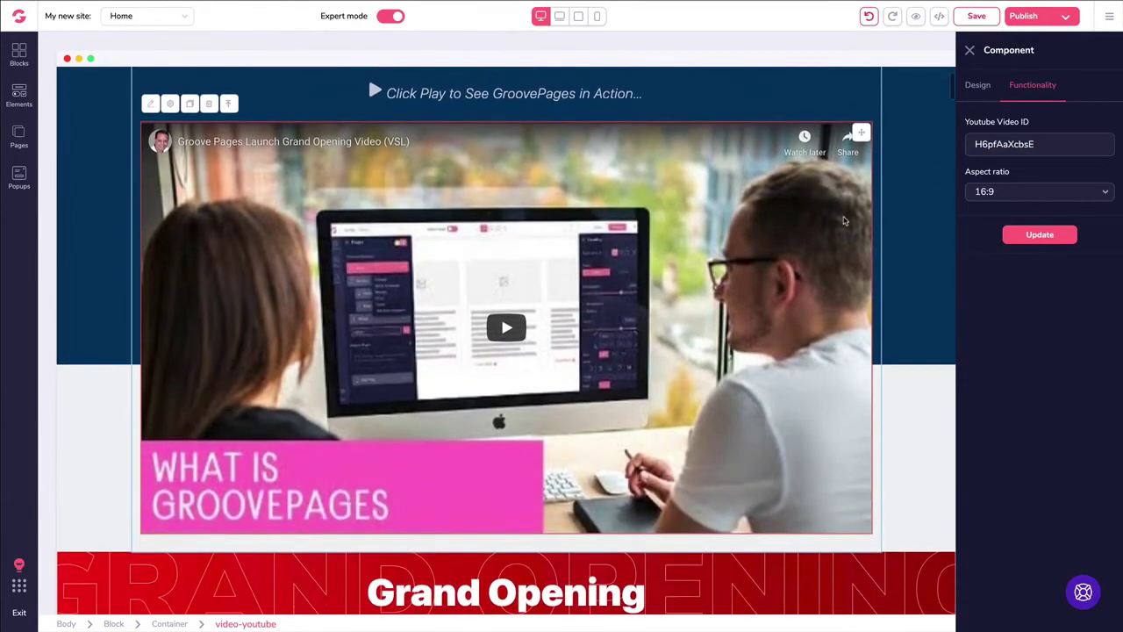
pyautogui.scroll(1, 844, 222)
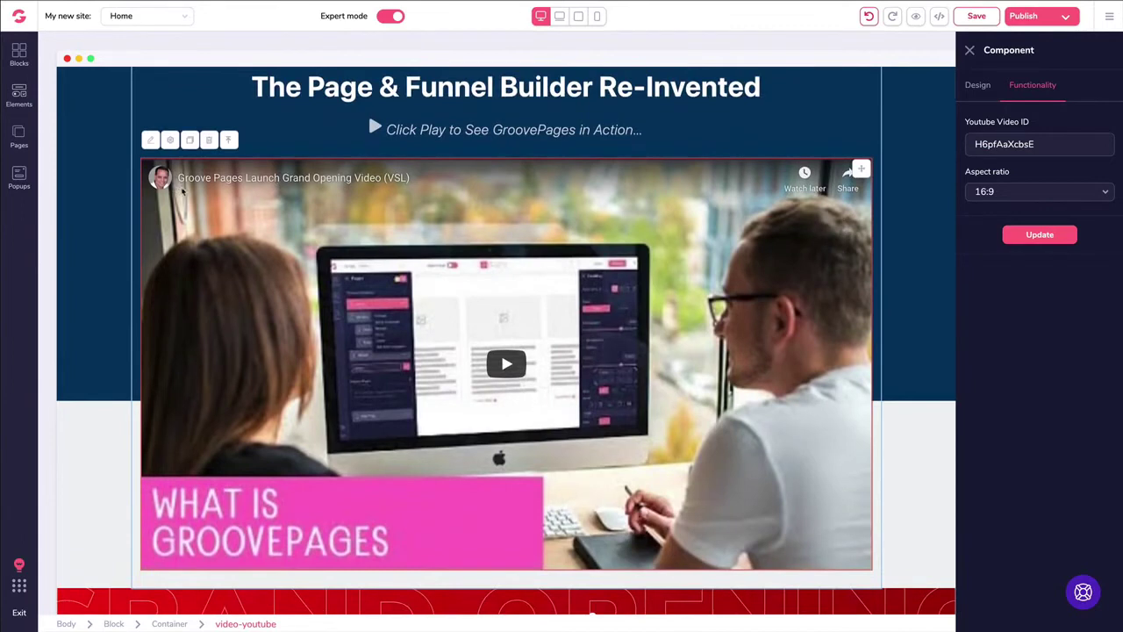
# - Set the launch video's width relative to its parent at 3/4
pyautogui.click(979, 88)
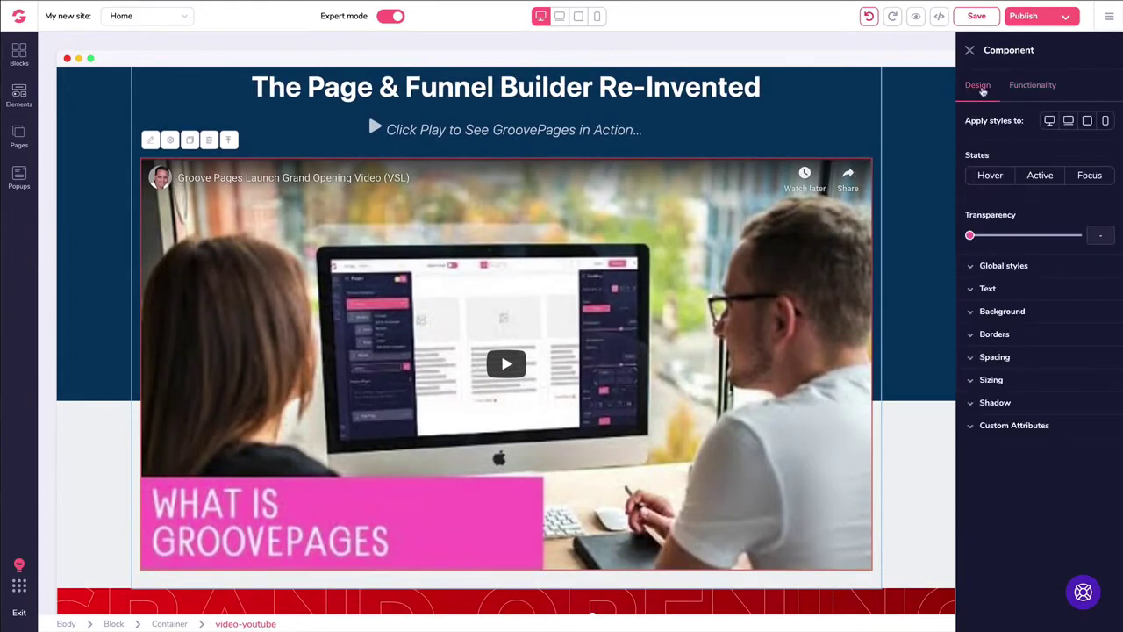
pyautogui.click(992, 380)
pyautogui.click(1000, 421)
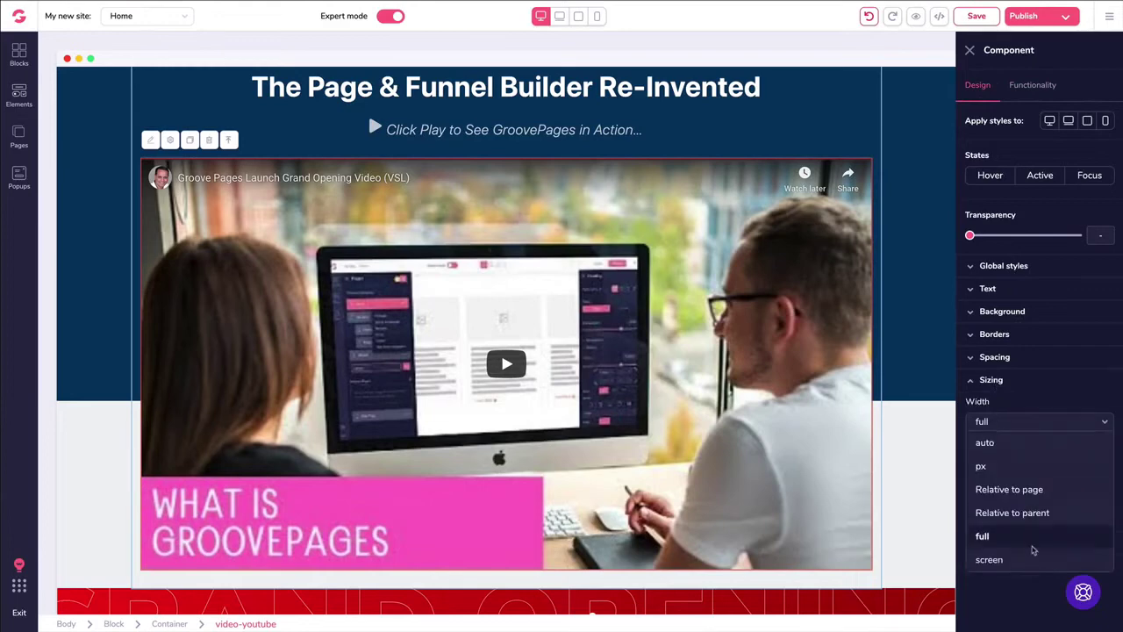
pyautogui.click(1003, 516)
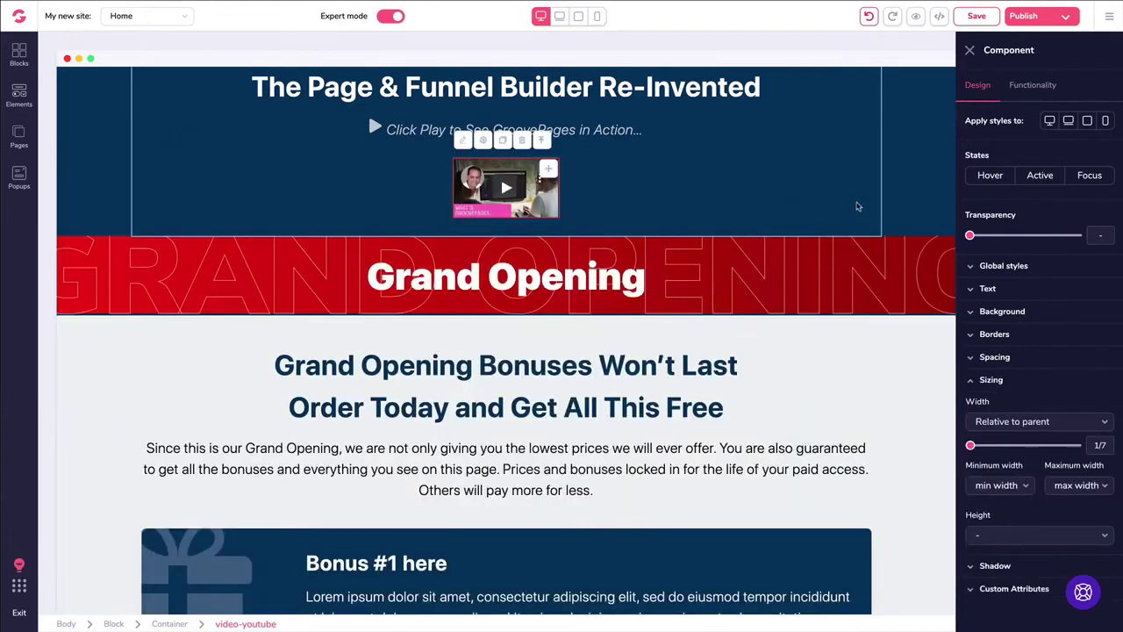
pyautogui.moveTo(972, 448); pyautogui.dragTo(1050, 447)
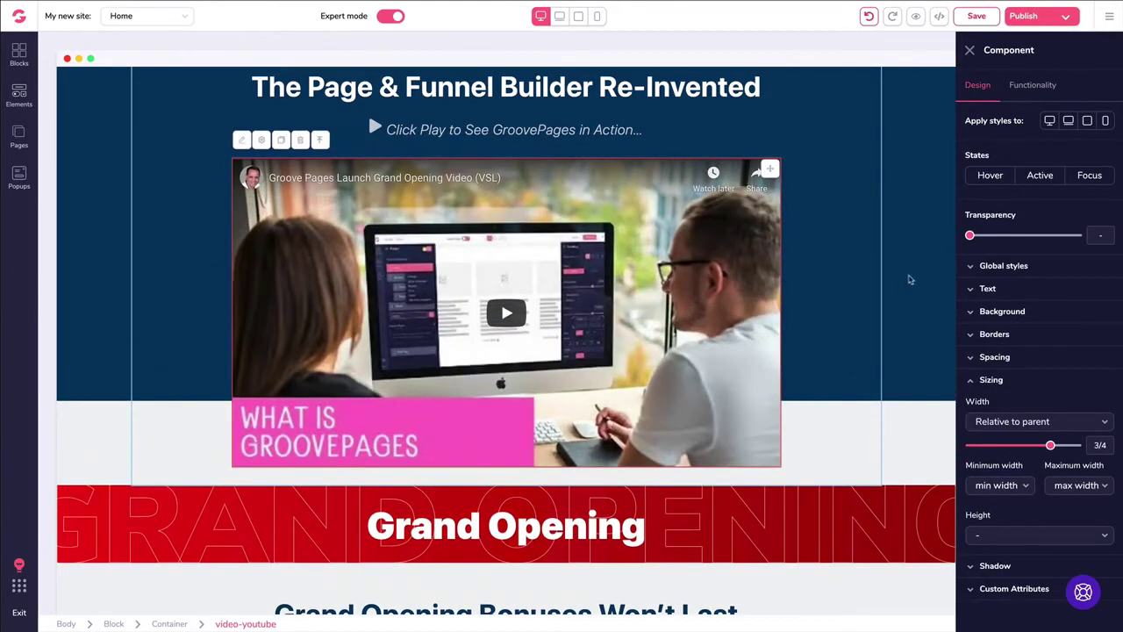
pyautogui.click(972, 380)
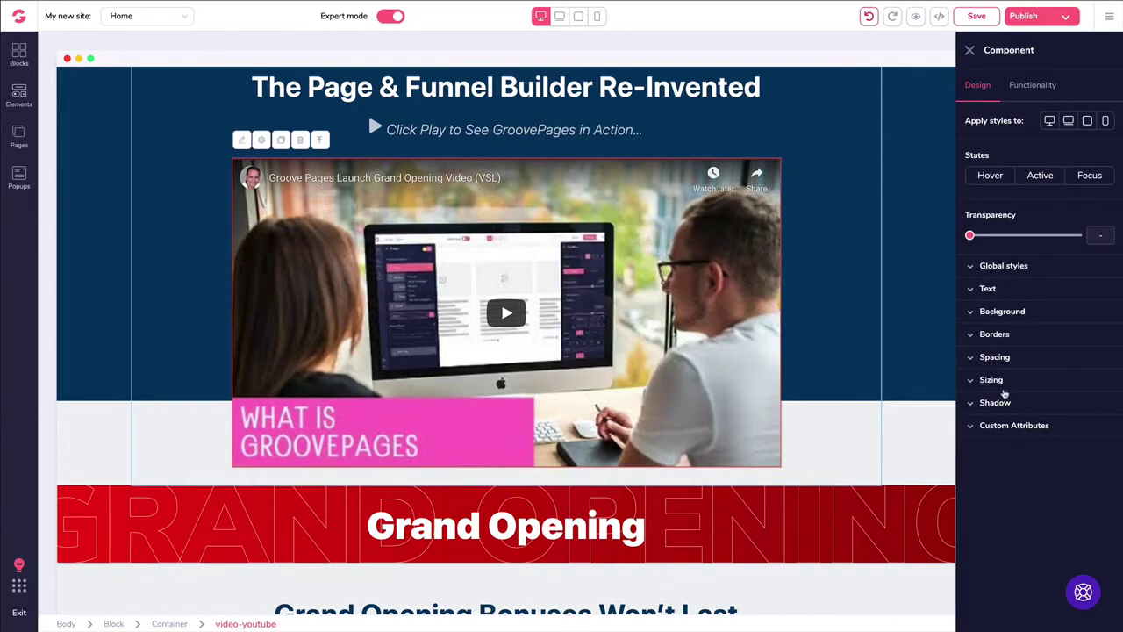
# - Review the launch video's custom attributes and display options, then close its settings and return to the page
pyautogui.click(993, 427)
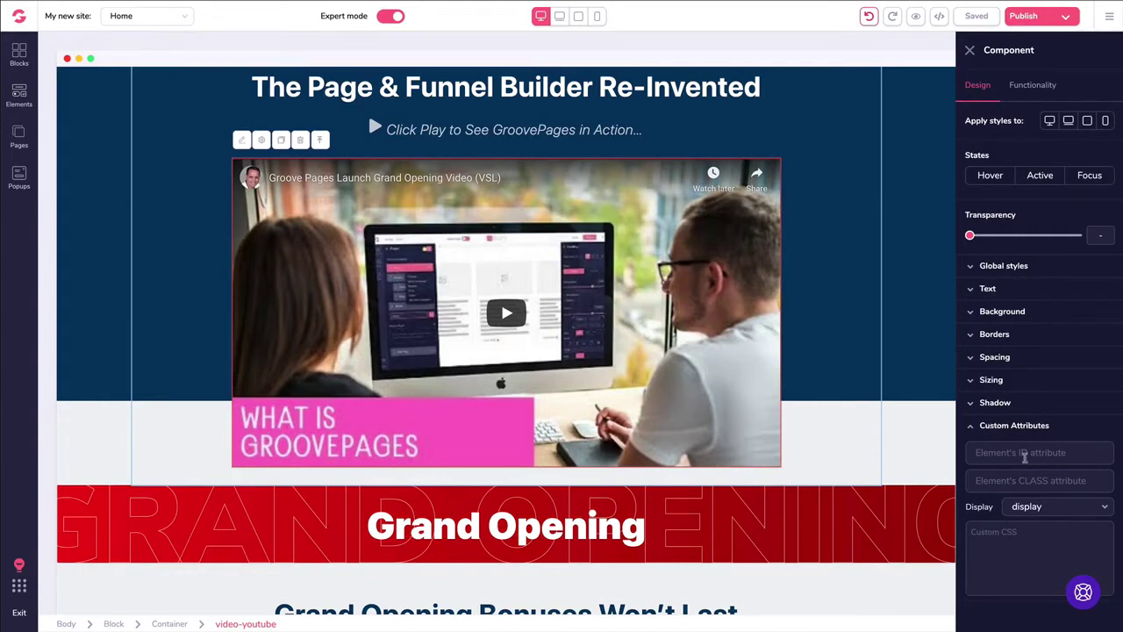
pyautogui.click(1020, 509)
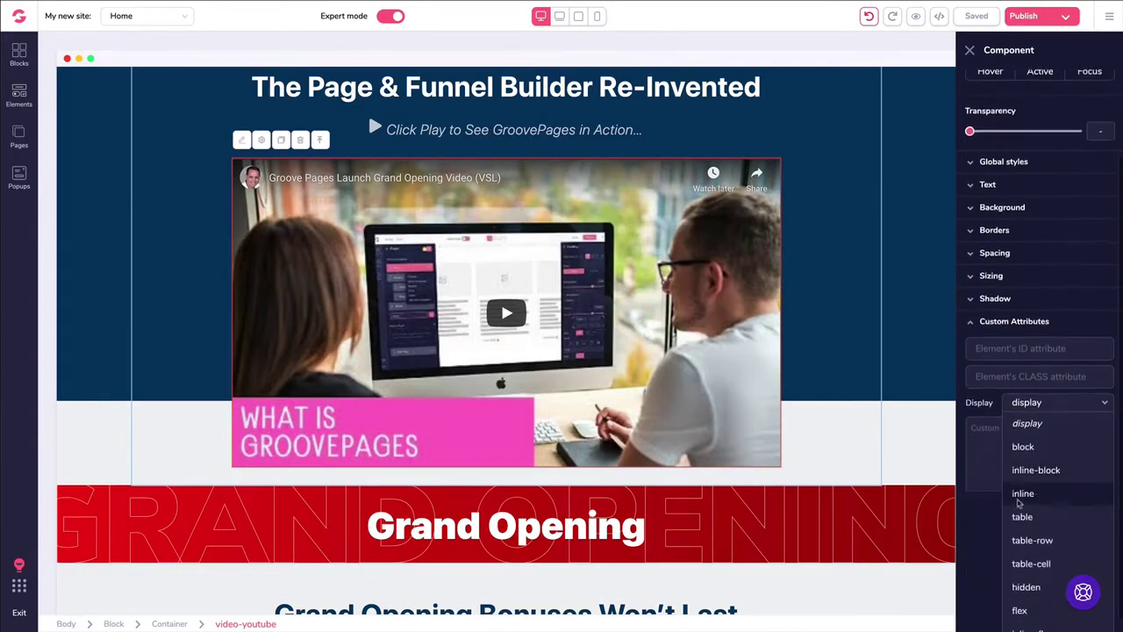
pyautogui.scroll(3, 1009, 465)
pyautogui.click(995, 429)
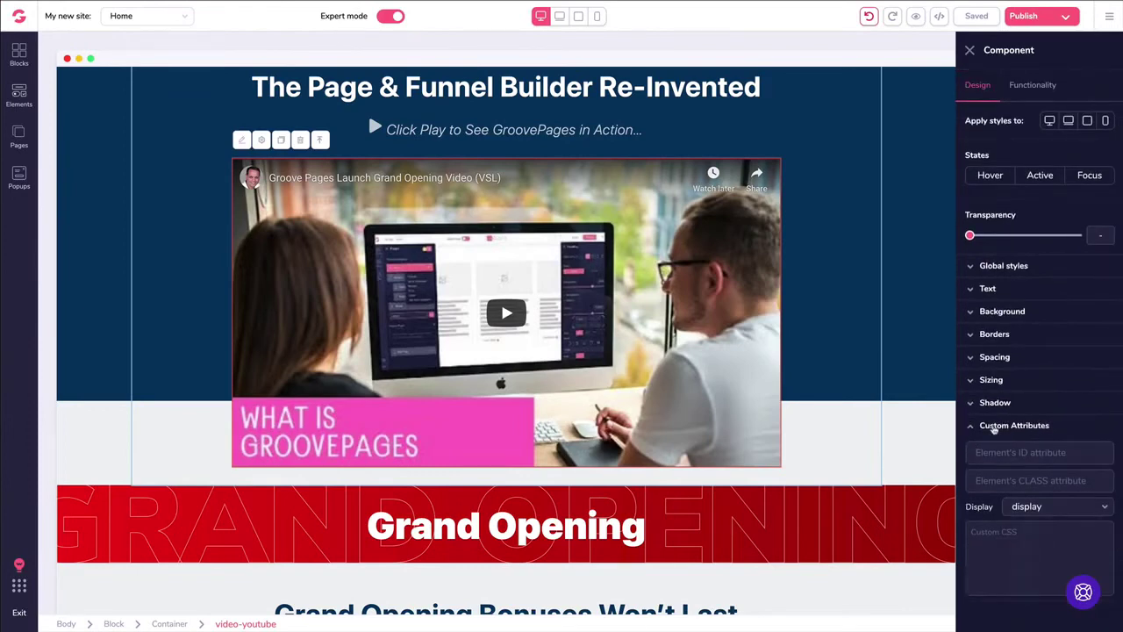
pyautogui.click(971, 427)
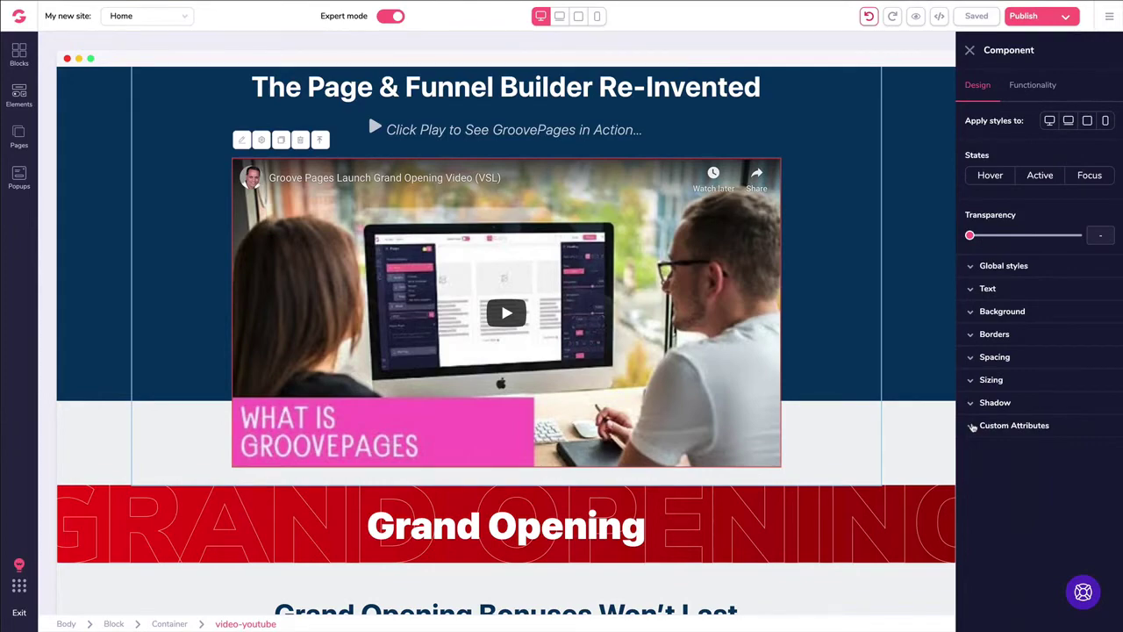
pyautogui.click(969, 50)
pyautogui.scroll(-15, 637, 219)
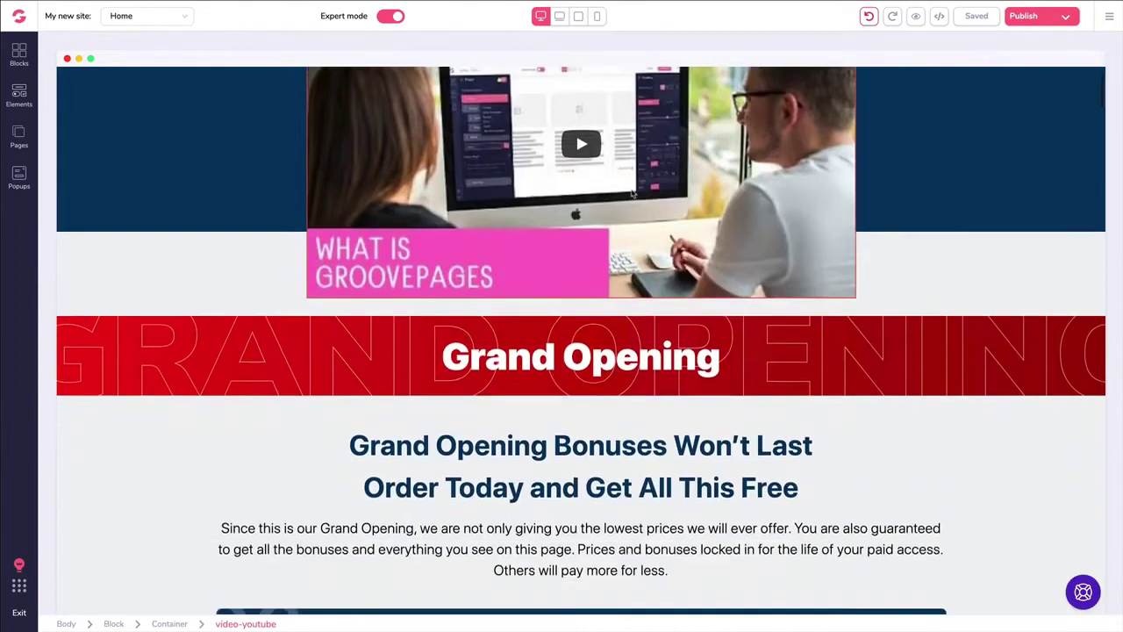
# - Add a Collapse element above Question #1 in the Frequently Asked Questions section of the Home page
pyautogui.scroll(-20, 642, 187)
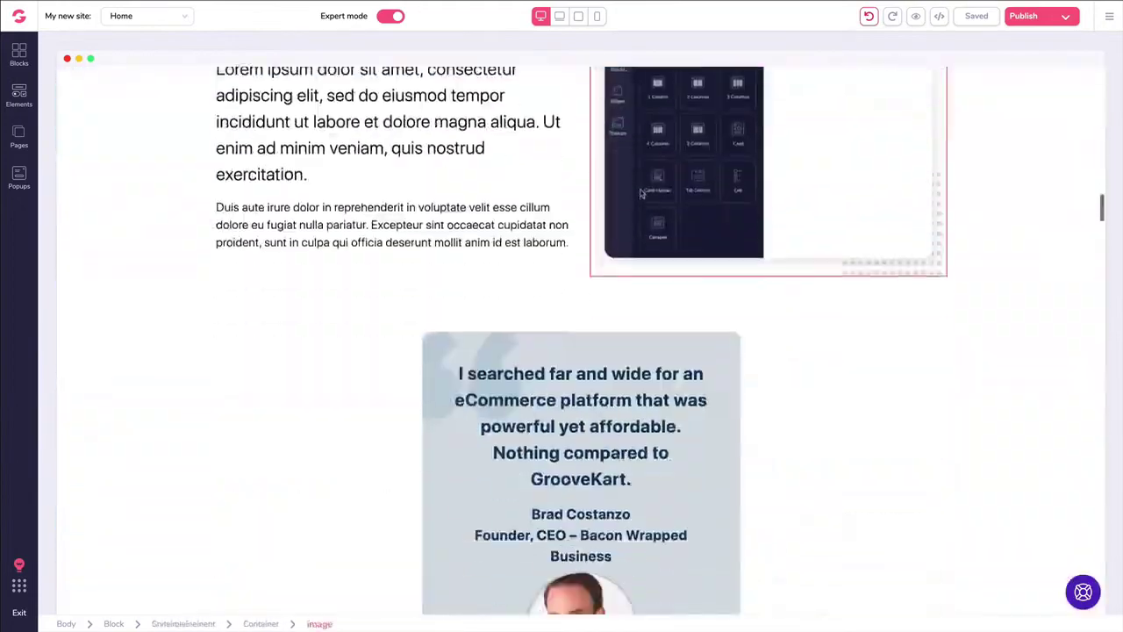
pyautogui.scroll(-20, 629, 200)
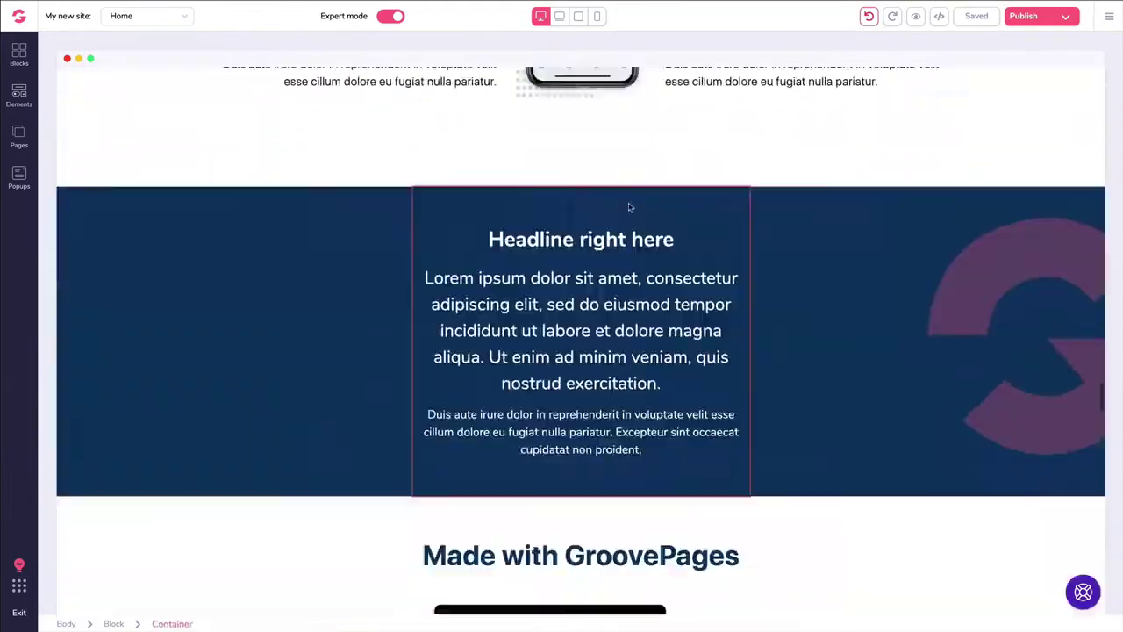
pyautogui.scroll(-20, 628, 203)
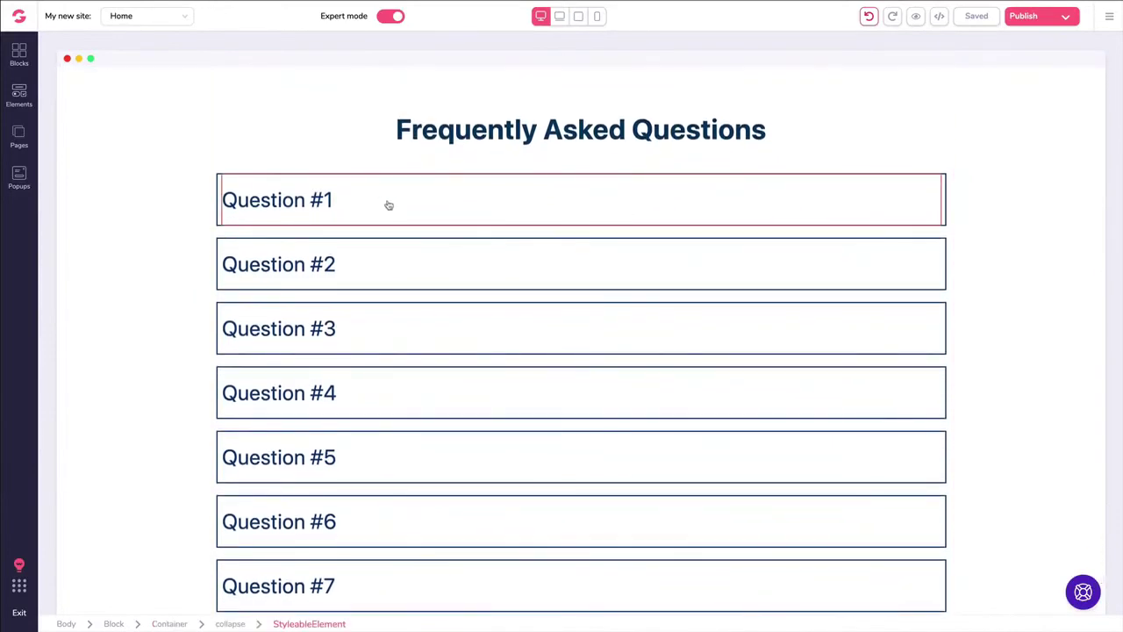
pyautogui.click(19, 95)
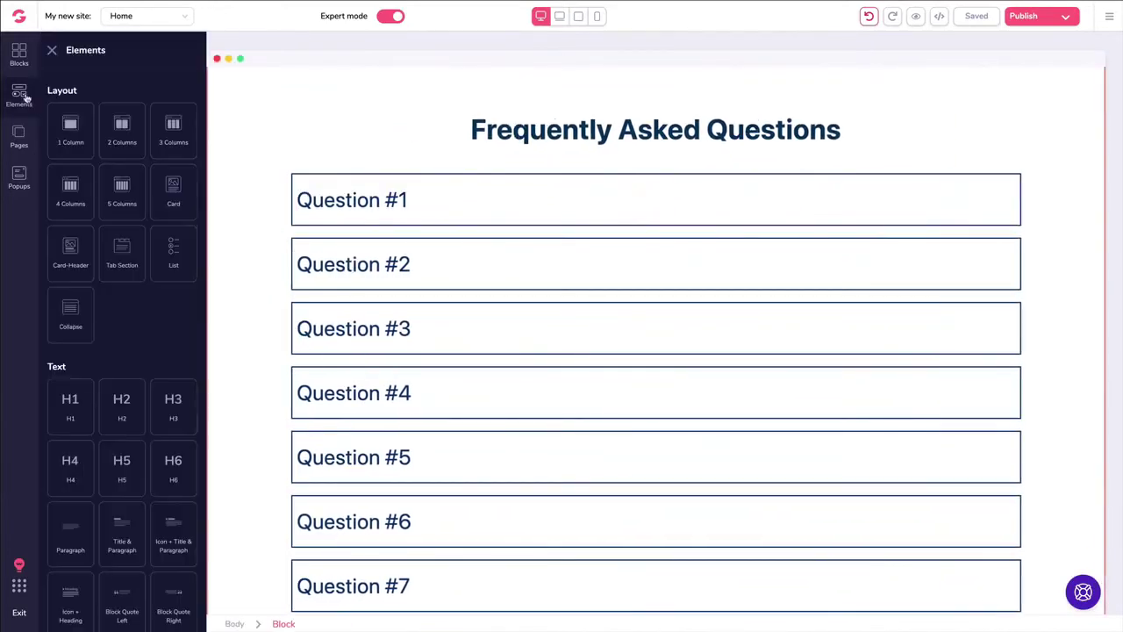
pyautogui.moveTo(72, 303); pyautogui.dragTo(409, 316)
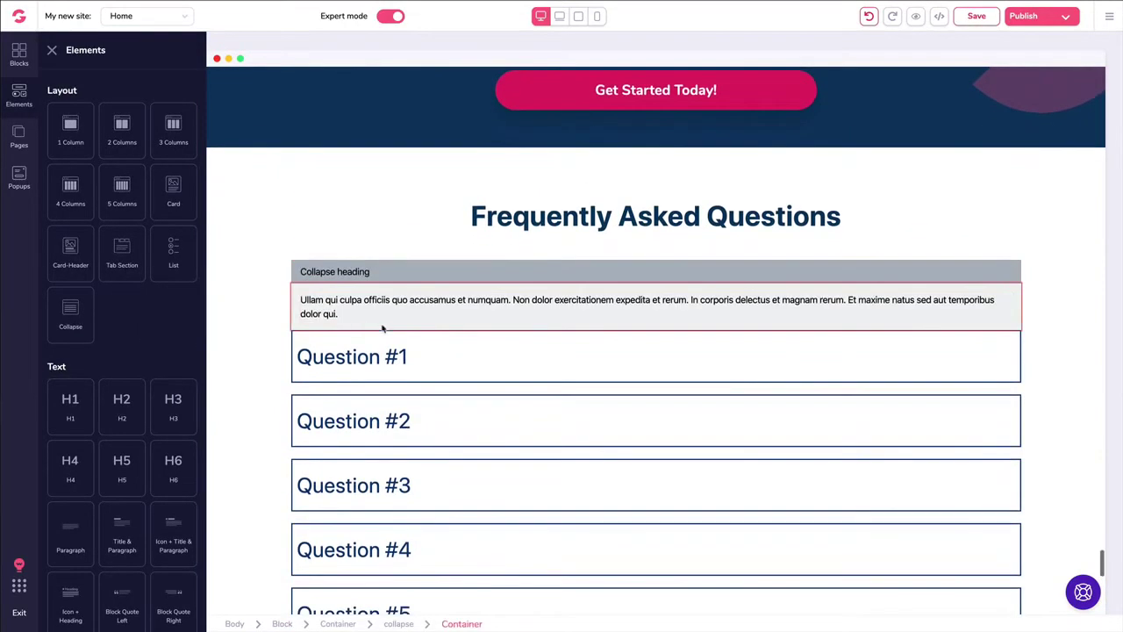
# - Delete the newly added Collapse element above Question #1
pyautogui.click(355, 277)
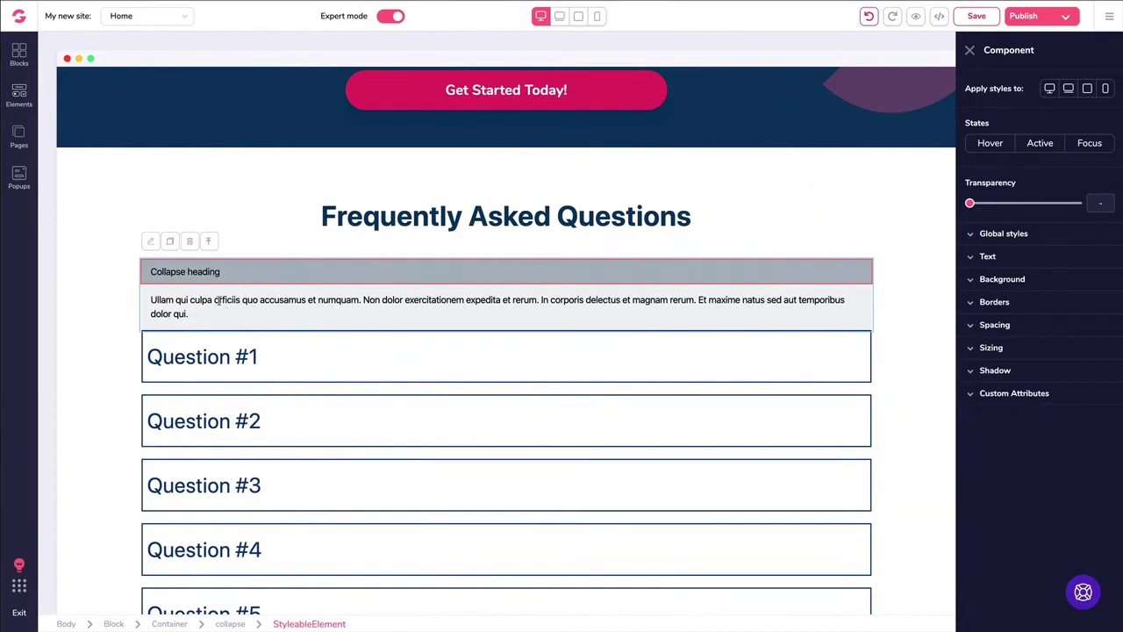
pyautogui.click(192, 243)
pyautogui.click(346, 295)
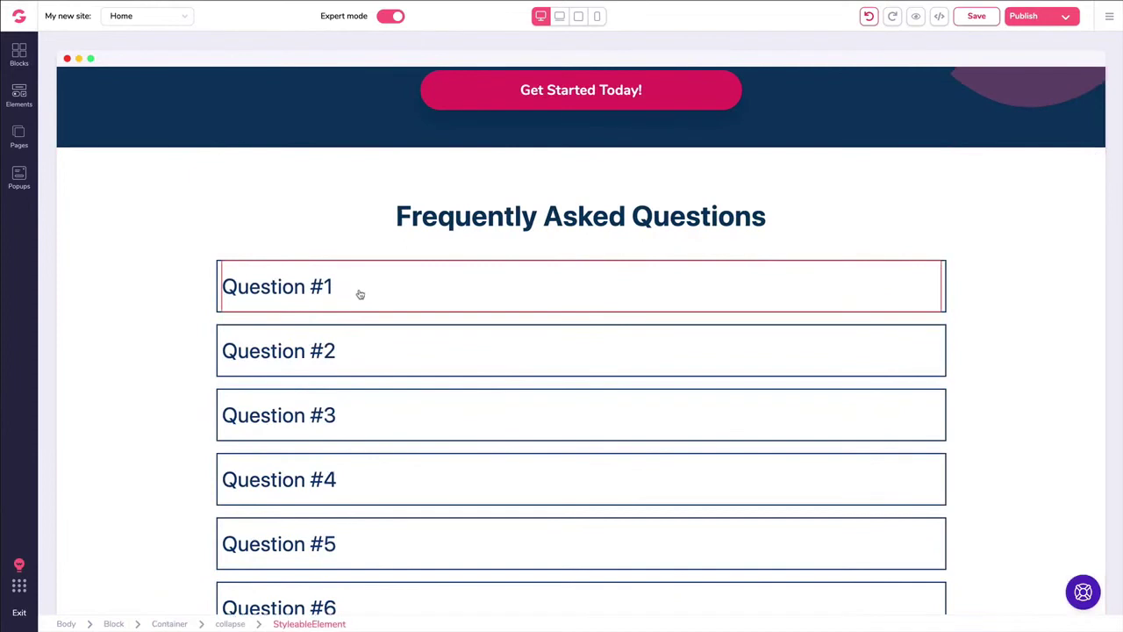
# - Examine the heading text and default open/closed setting of the Question #1 collapse, then close its settings
pyautogui.click(214, 242)
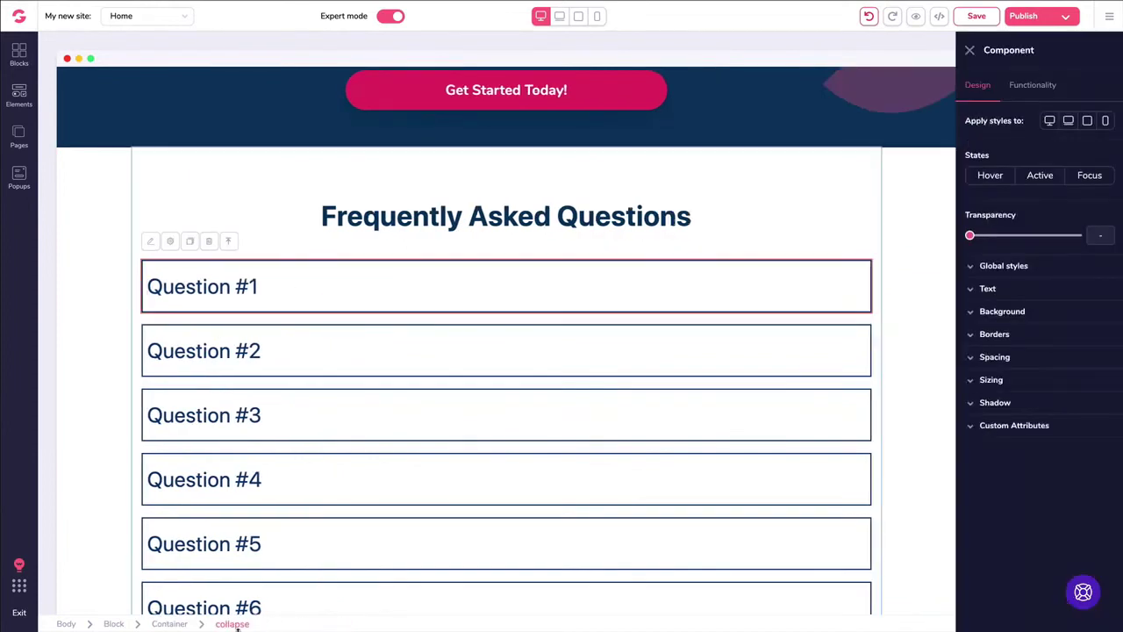
pyautogui.click(1018, 91)
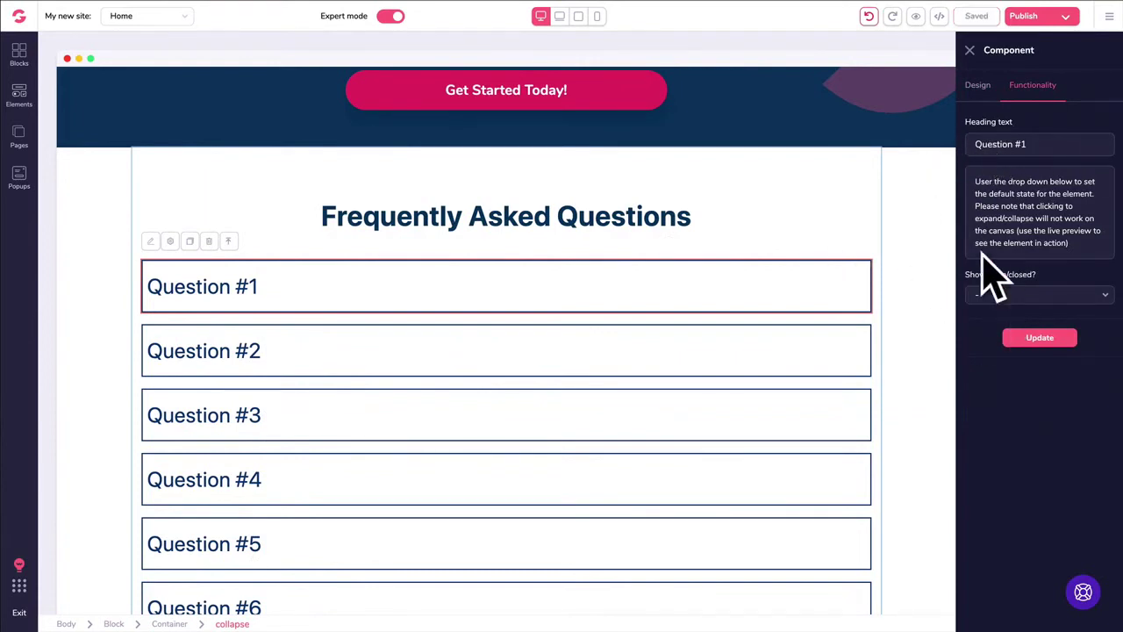
pyautogui.click(970, 50)
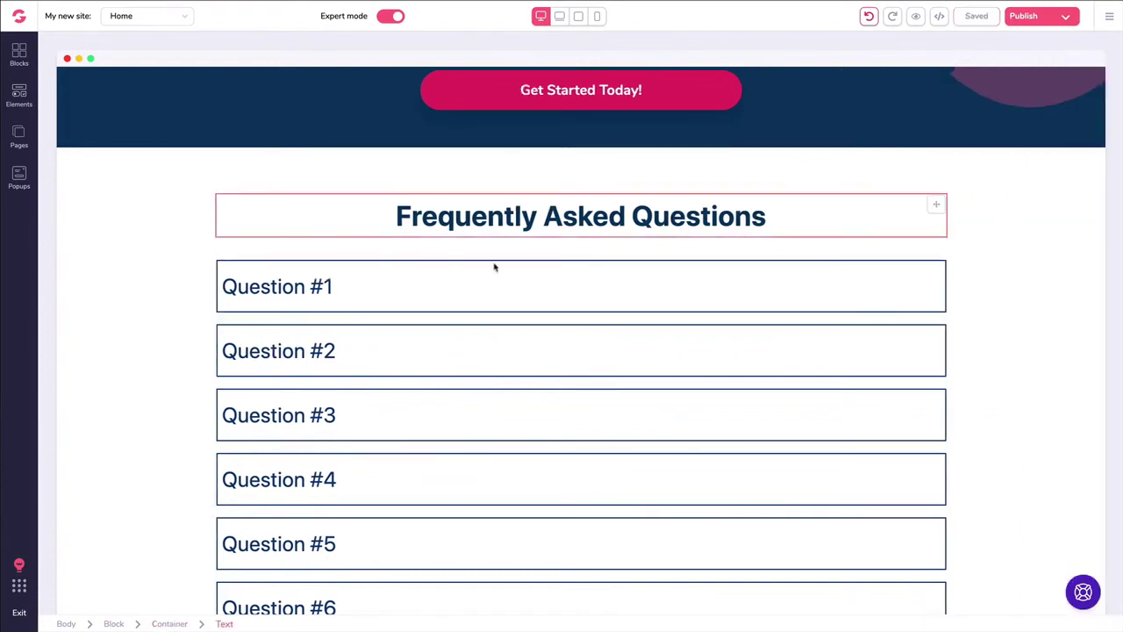
pyautogui.click(406, 278)
pyautogui.click(970, 50)
# - Add a Carousel element above the "Grand Opening Bonuses Won't Last" headline, just below the red Grand Opening banner
pyautogui.scroll(5, 518, 217)
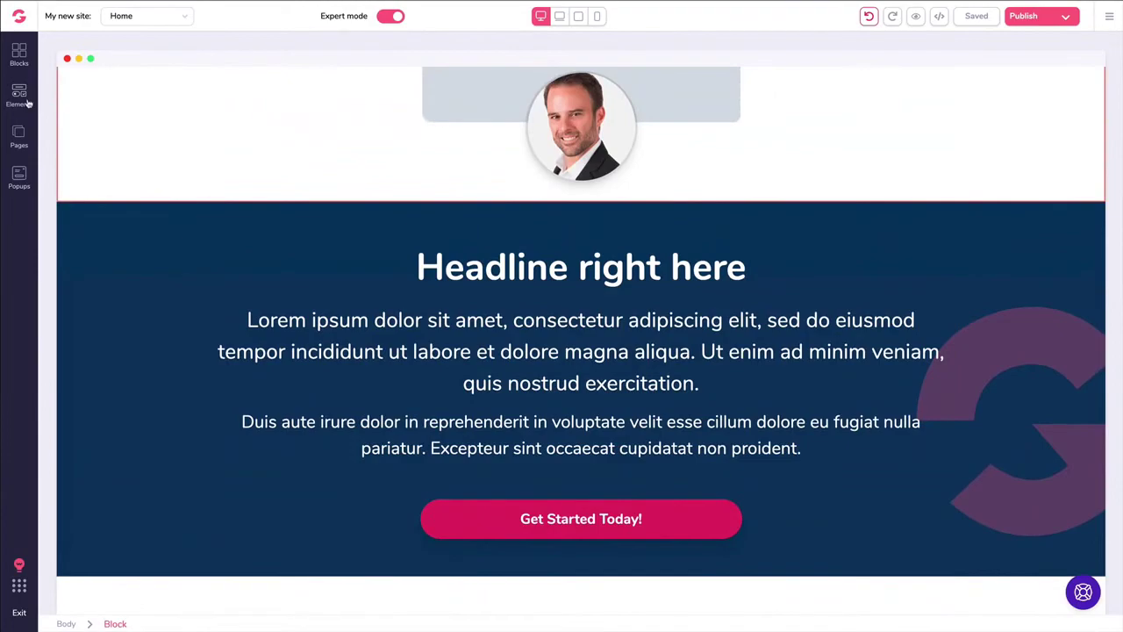
pyautogui.scroll(20, 295, 165)
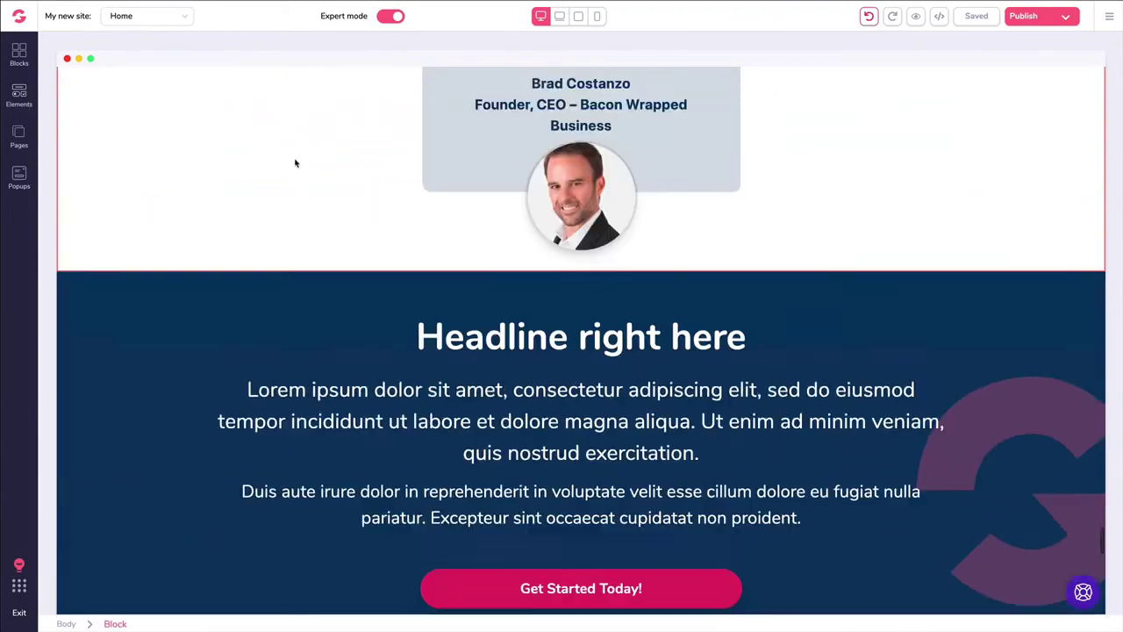
pyautogui.scroll(20, 295, 165)
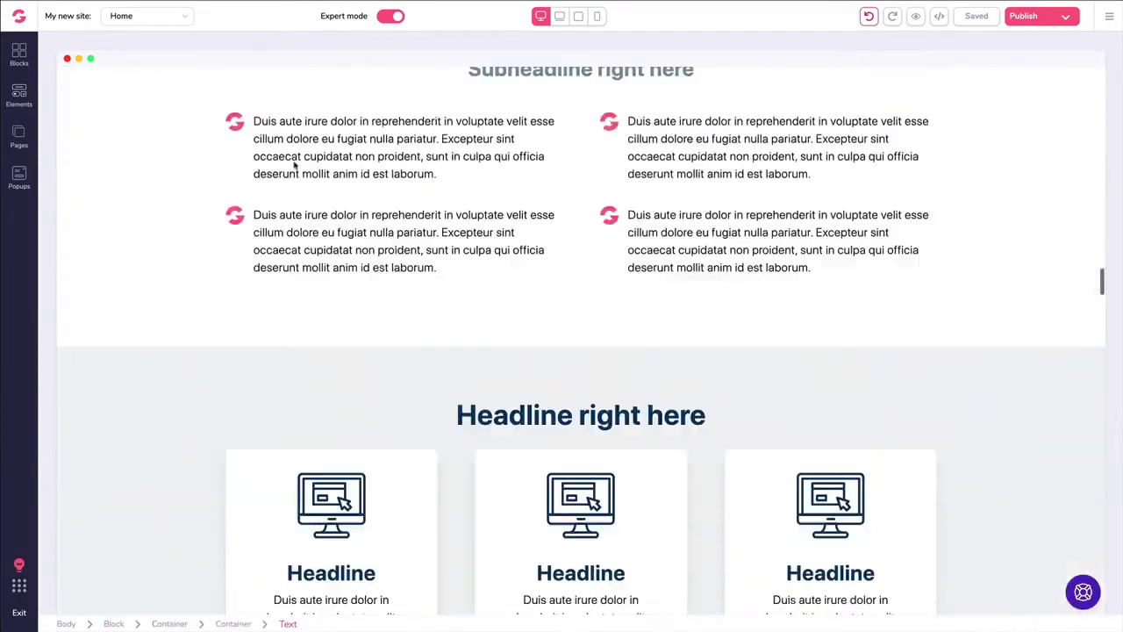
pyautogui.scroll(20, 1059, 188)
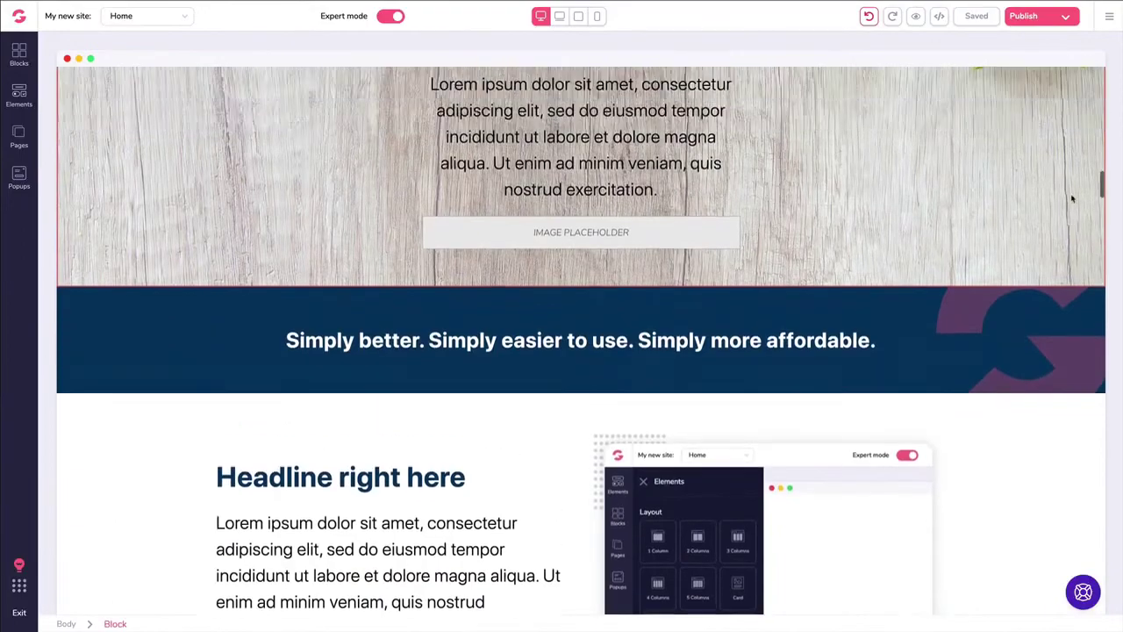
pyautogui.scroll(-3, 966, 180)
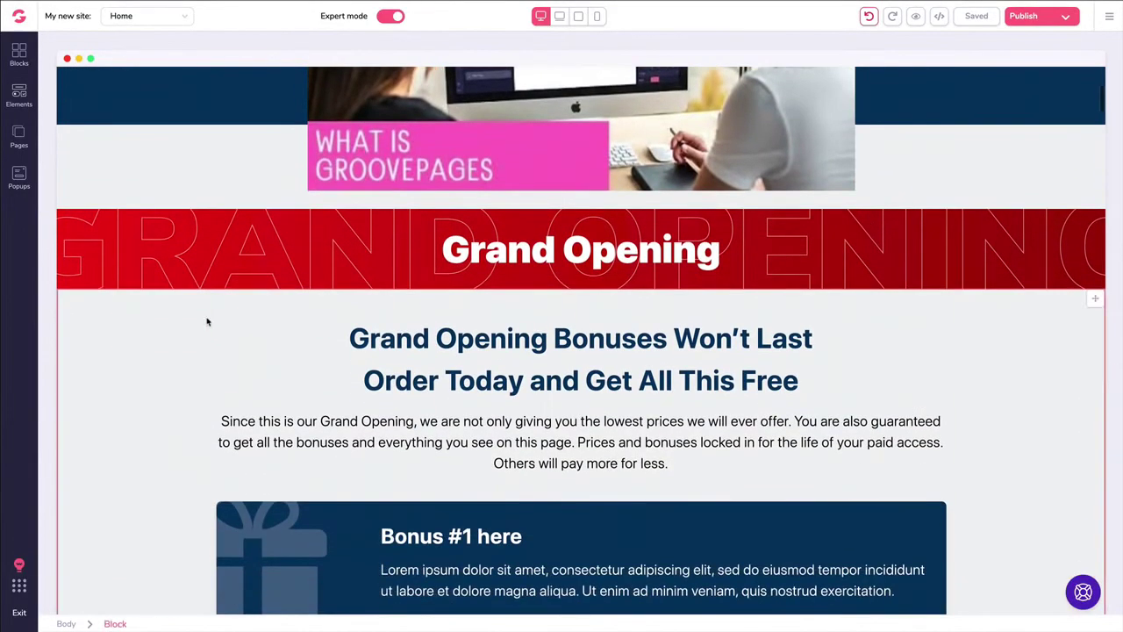
pyautogui.click(19, 96)
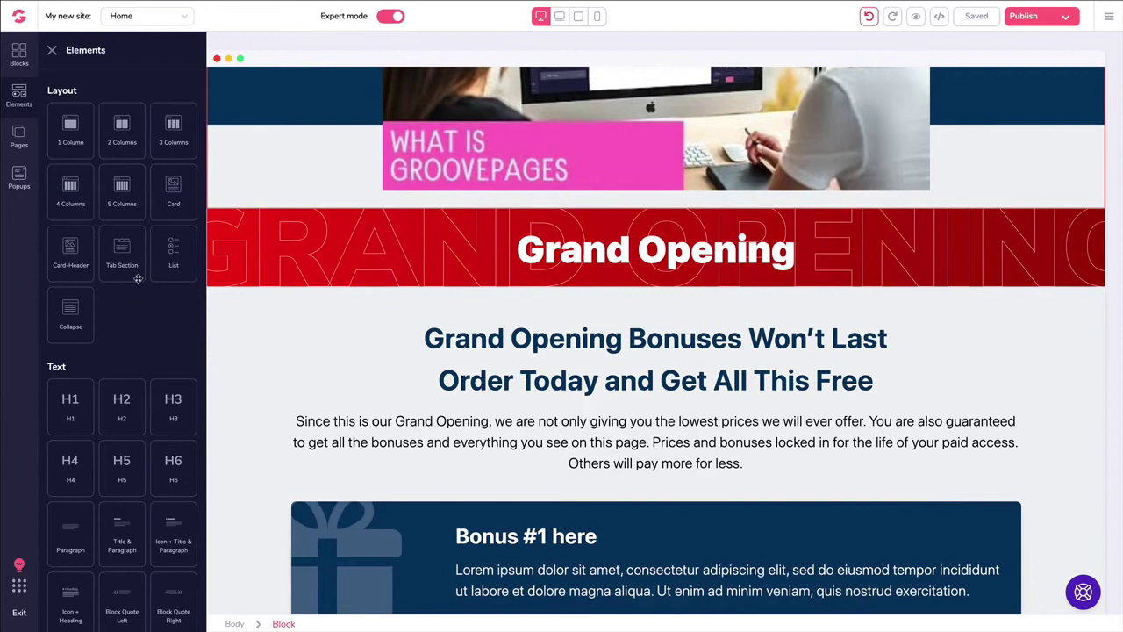
pyautogui.scroll(-5, 138, 278)
pyautogui.scroll(-4, 141, 274)
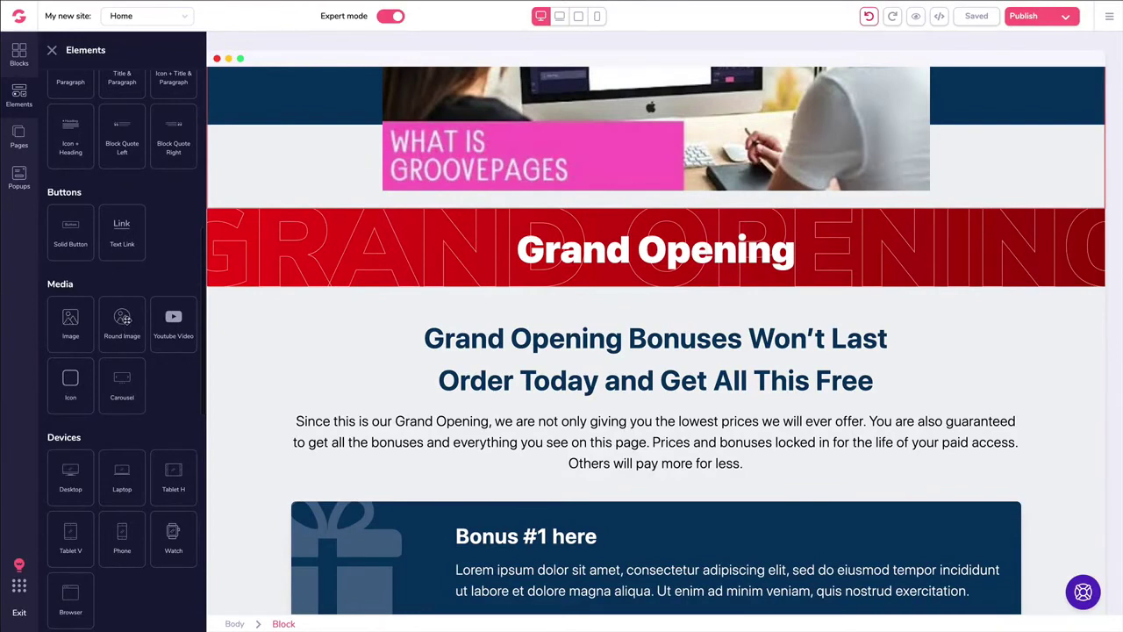
pyautogui.moveTo(120, 380); pyautogui.dragTo(507, 483)
pyautogui.scroll(-1, 441, 401)
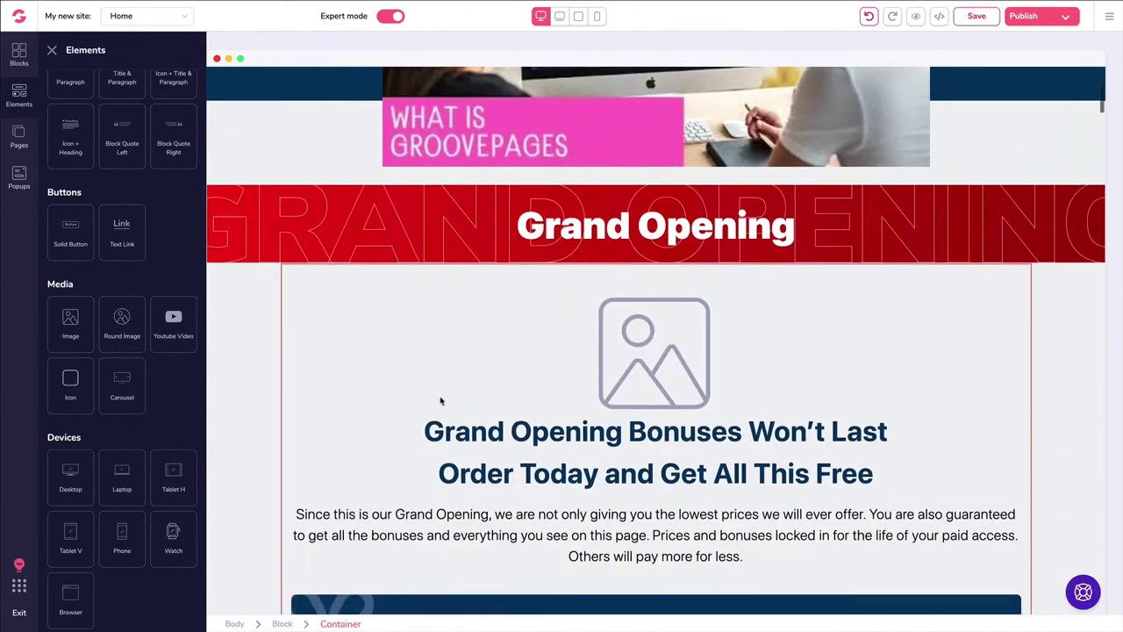
# - Configure the new carousel with Loop and Autoplay enabled, a 2000 ms autoplay interval and 4 slides
pyautogui.click(680, 369)
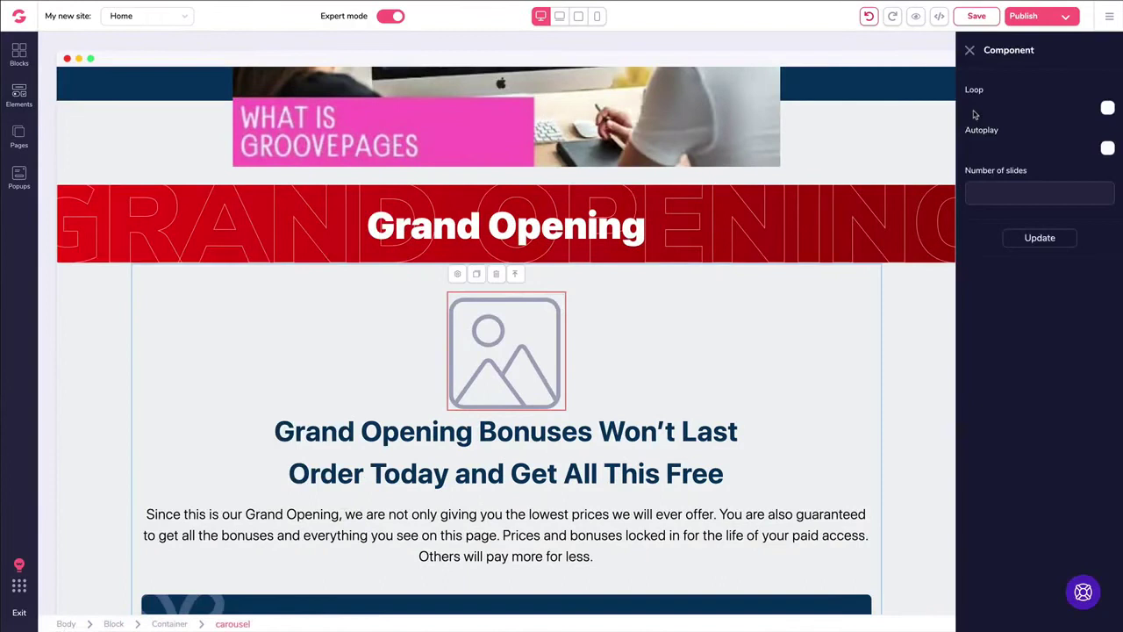
pyautogui.click(1108, 108)
pyautogui.click(1108, 149)
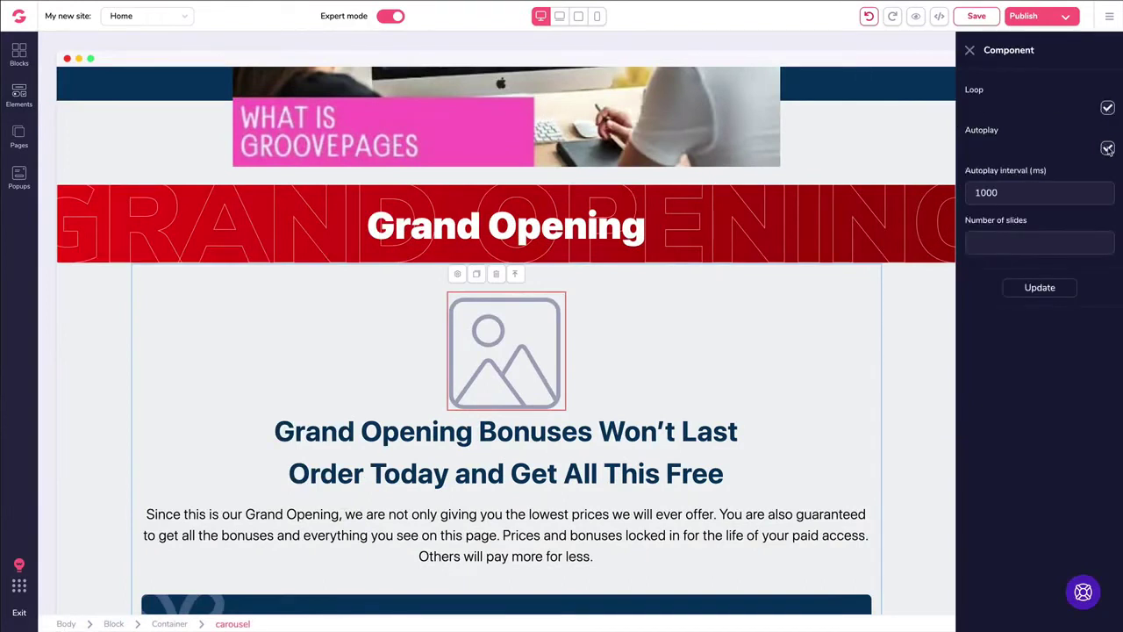
pyautogui.moveTo(1016, 194); pyautogui.dragTo(910, 198)
pyautogui.write('2')
pyautogui.click(1008, 235)
pyautogui.write('4')
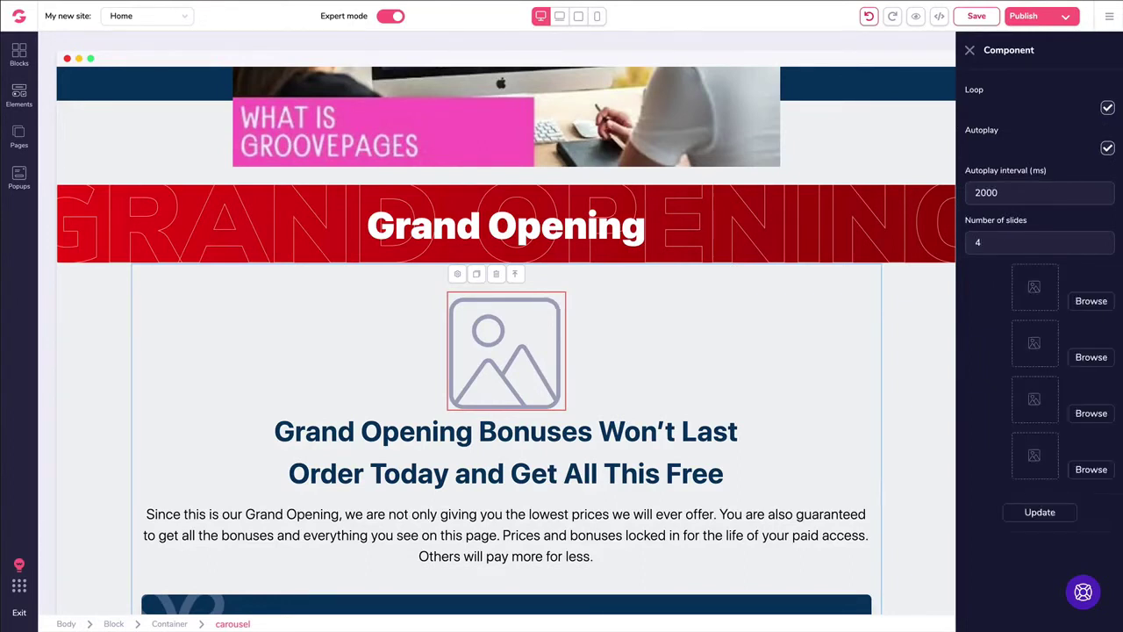
# - Assign the butterfly photo to the carousel's first slide and the puppy photo to its second slide
pyautogui.click(1089, 301)
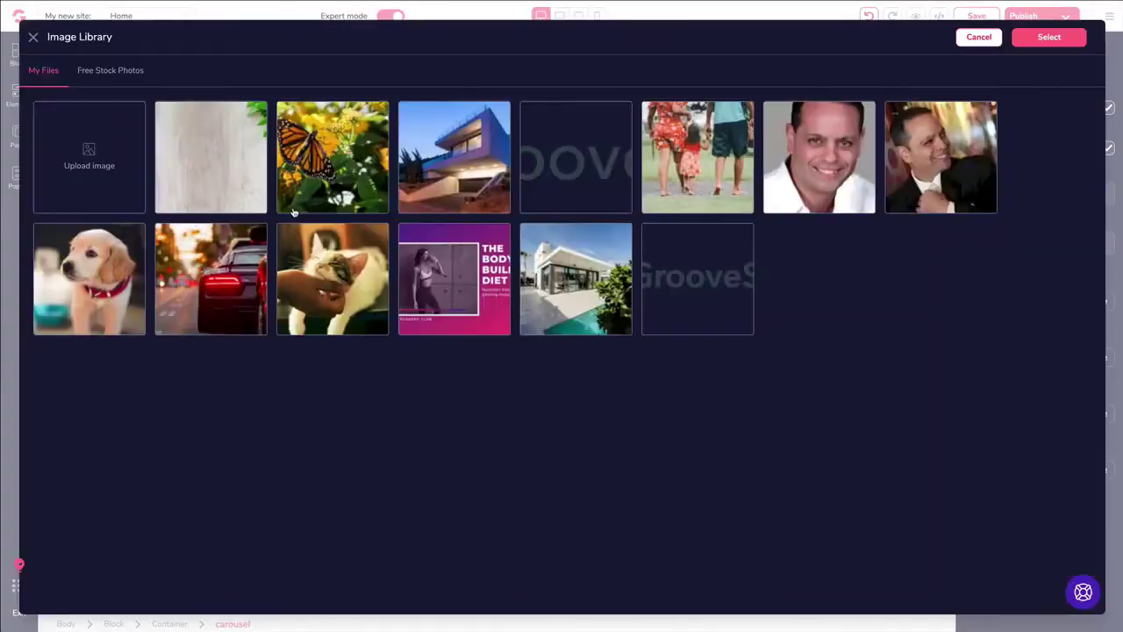
pyautogui.click(332, 176)
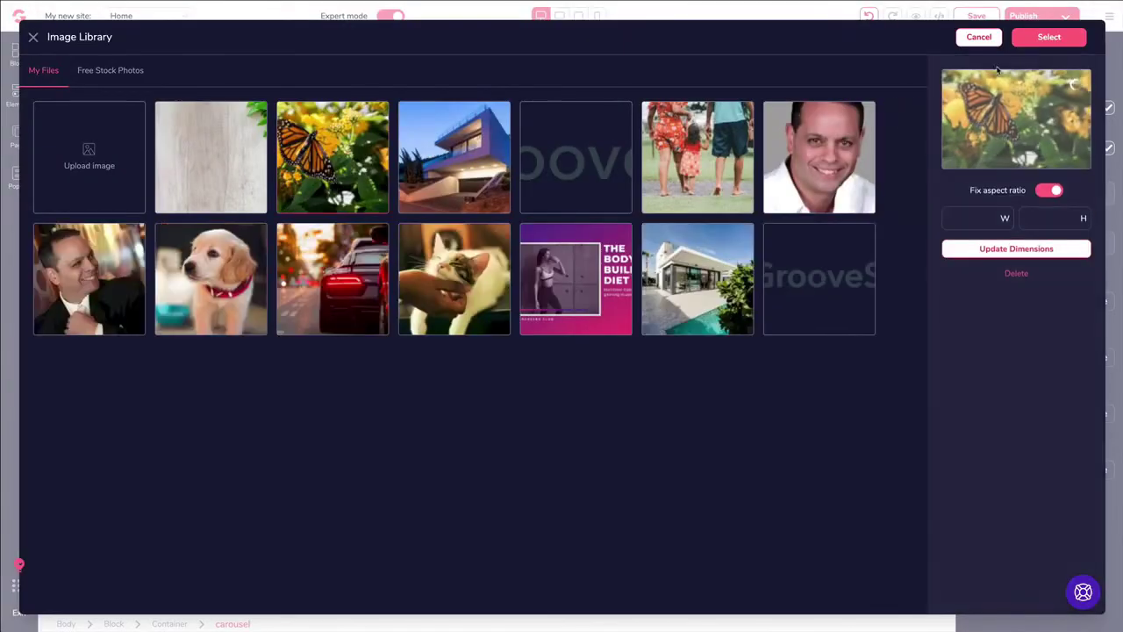
pyautogui.click(1045, 37)
pyautogui.click(1058, 356)
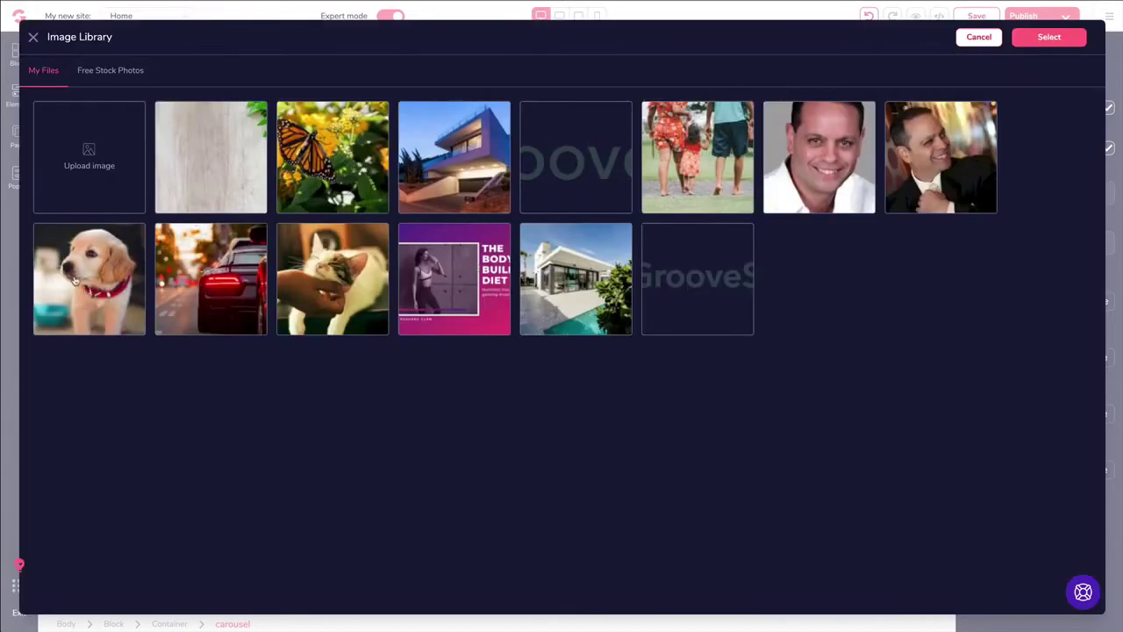
pyautogui.click(75, 279)
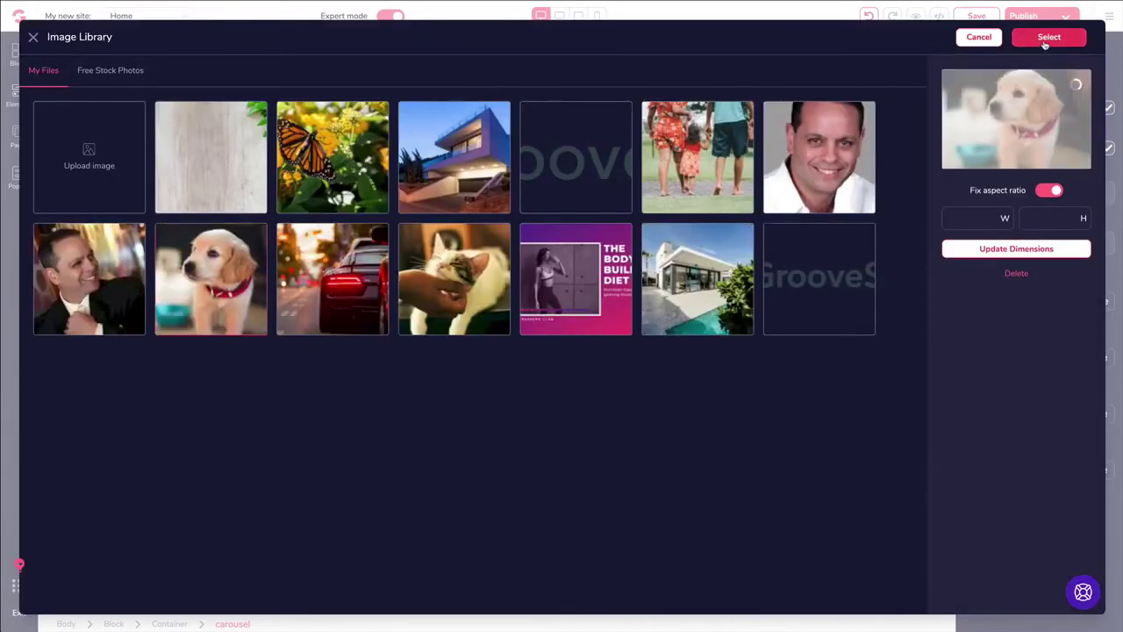
pyautogui.click(1046, 37)
# - Assign the cat photo to the third slide and the car photo to the fourth, then apply the carousel settings
pyautogui.click(1090, 414)
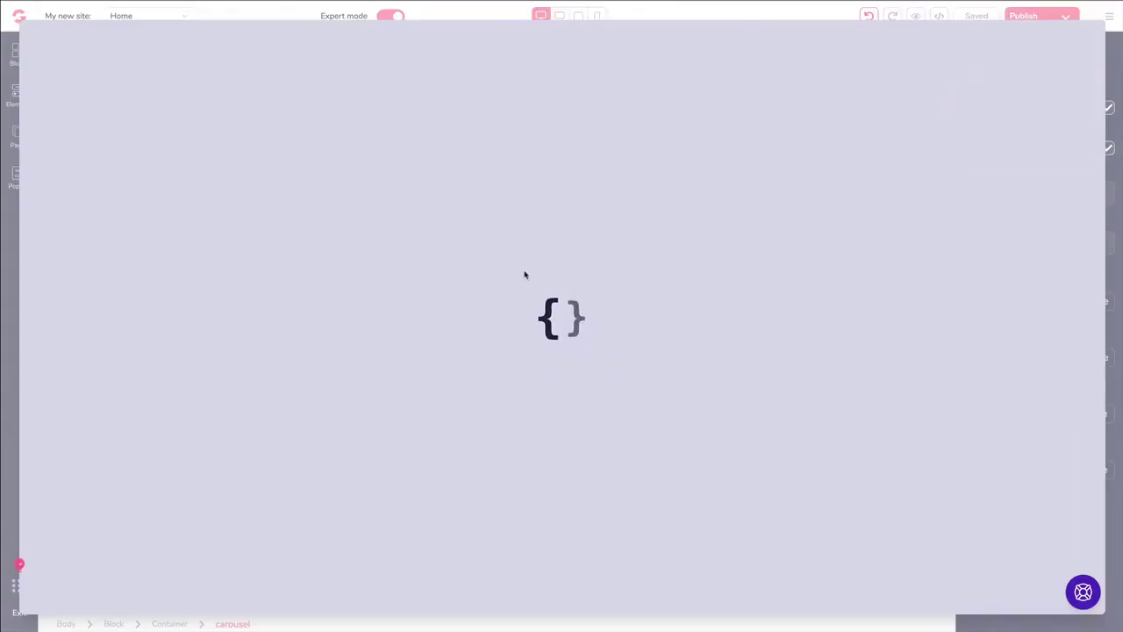
pyautogui.click(383, 275)
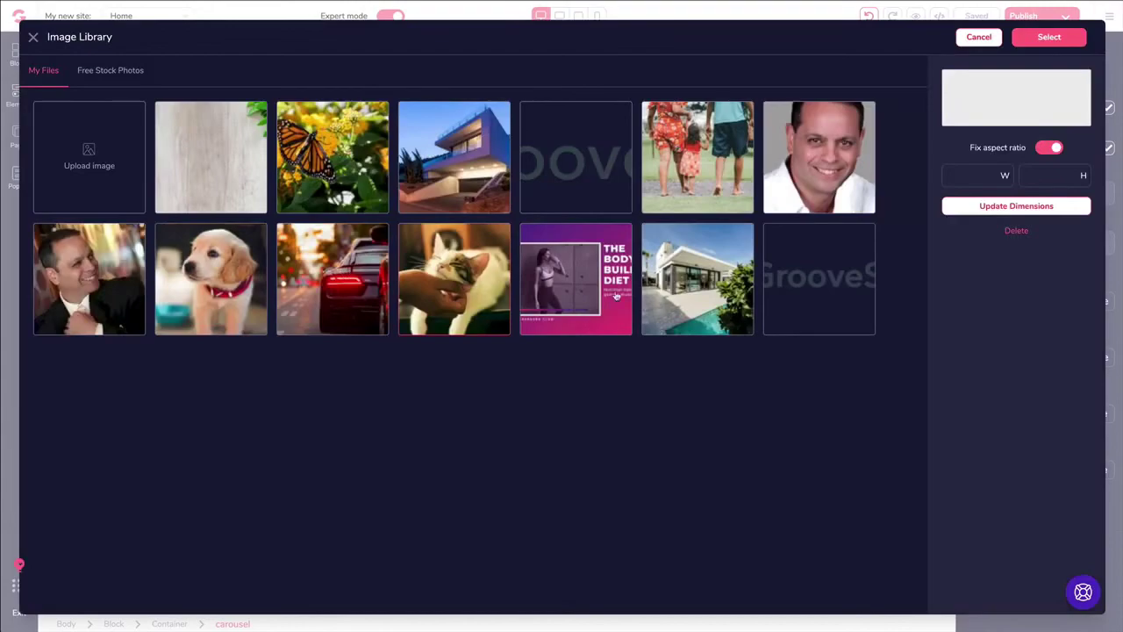
pyautogui.click(1050, 37)
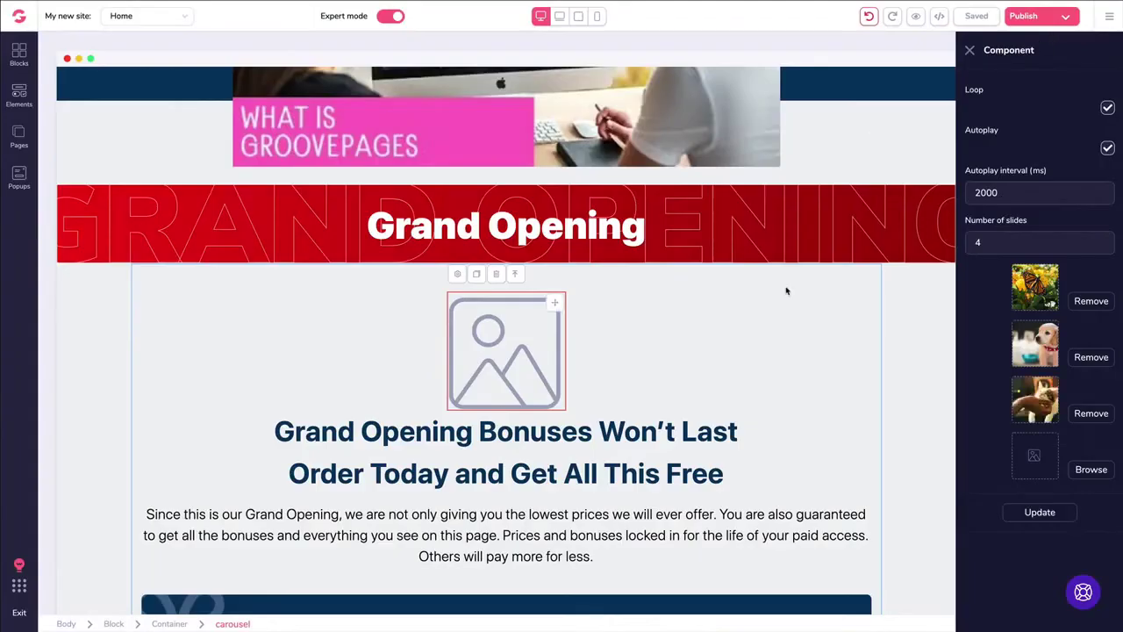
pyautogui.click(1090, 470)
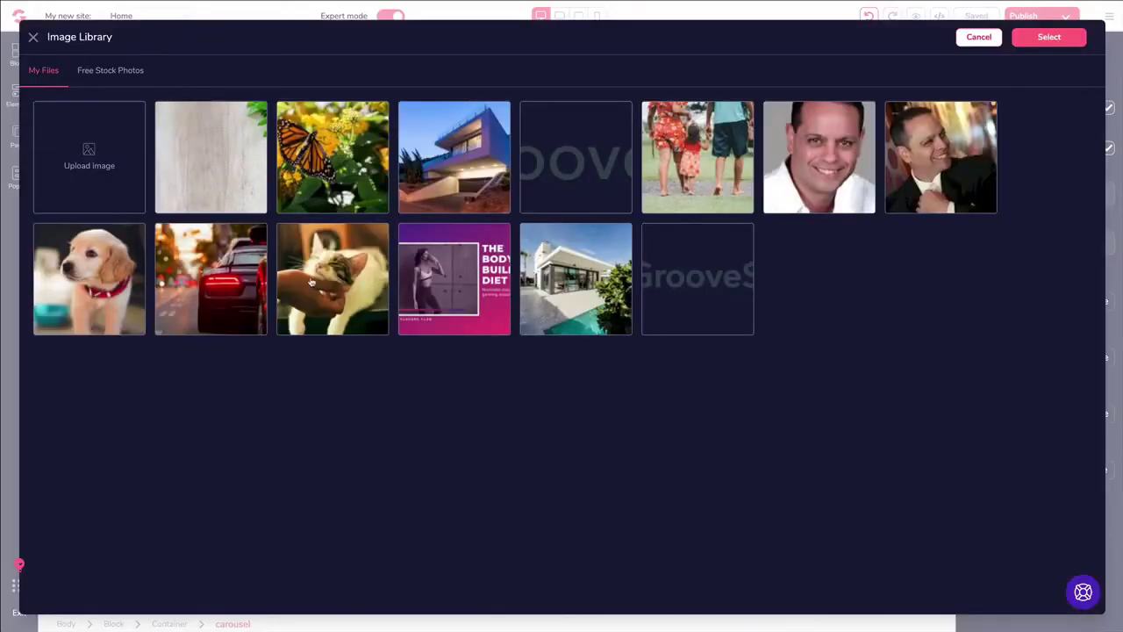
pyautogui.click(246, 278)
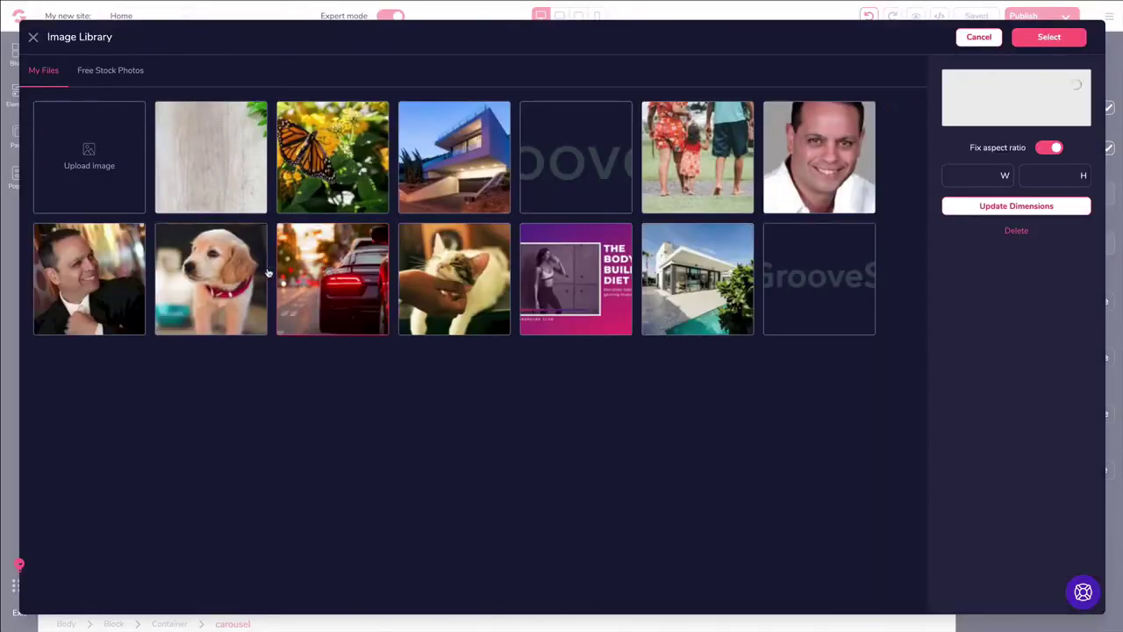
pyautogui.click(1050, 37)
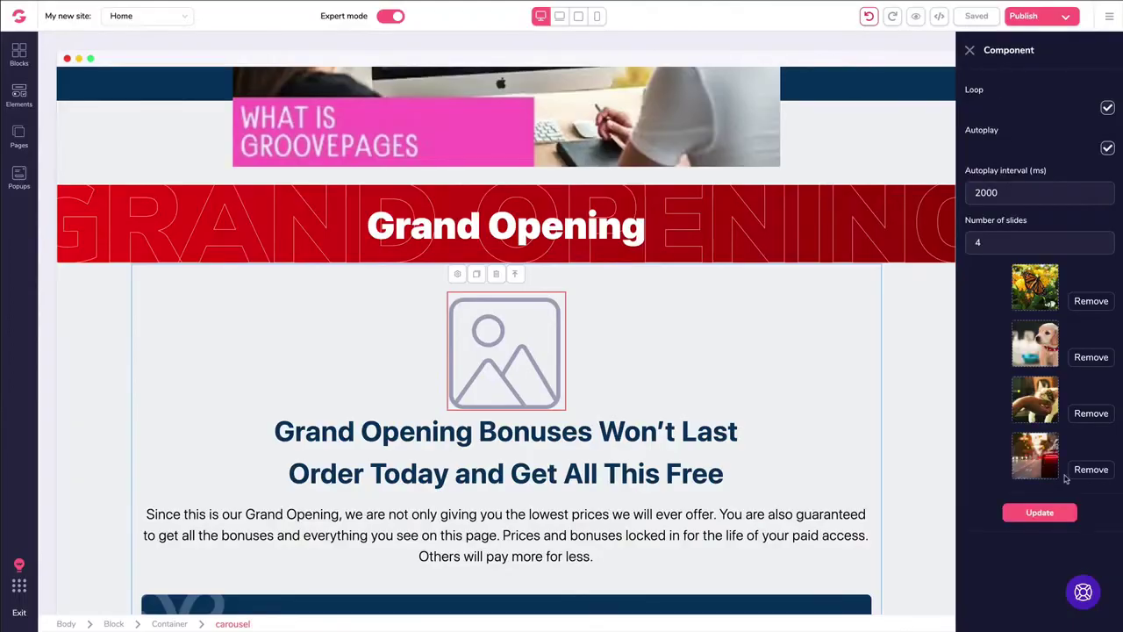
pyautogui.click(1046, 515)
# - Review the carousel's slides and navigation arrows on the page, then select the block that contains it
pyautogui.scroll(-5, 564, 475)
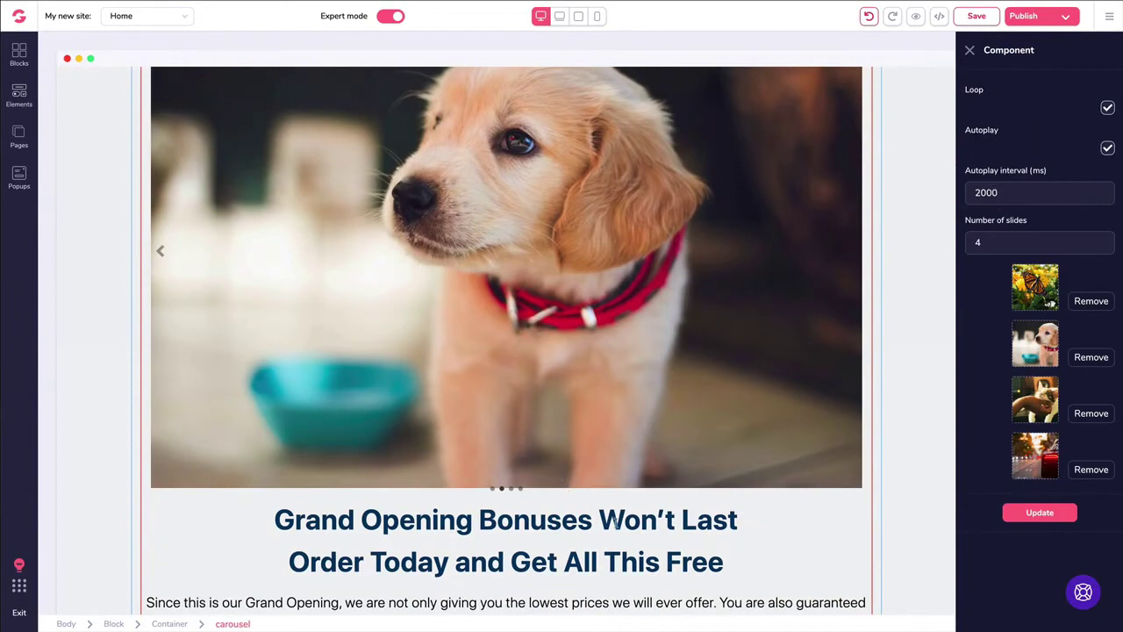
pyautogui.click(176, 255)
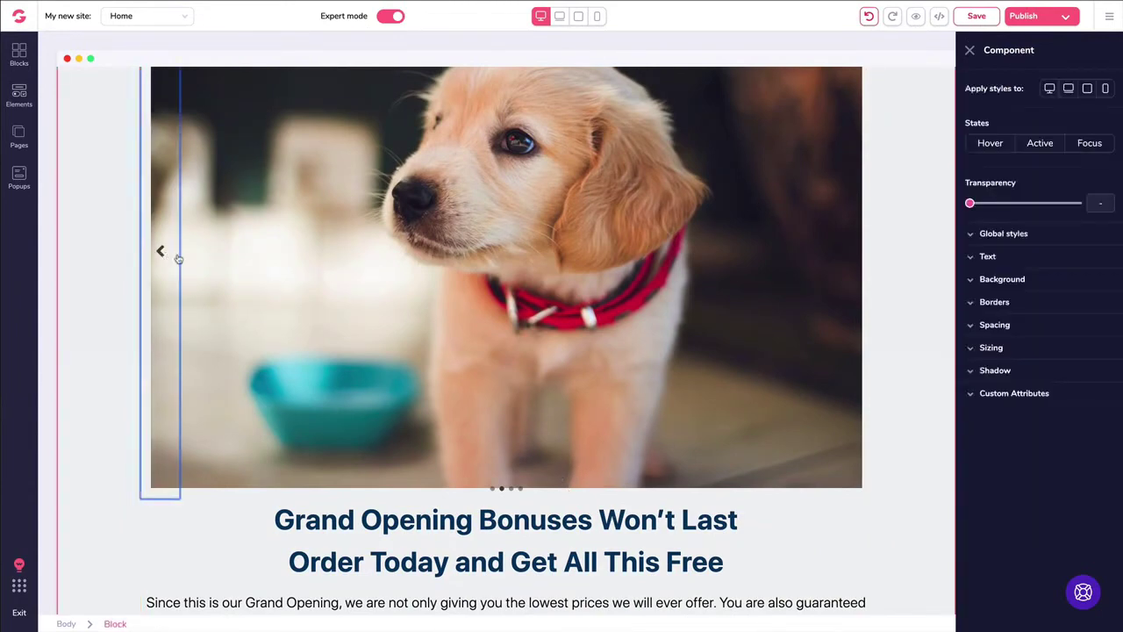
pyautogui.click(627, 529)
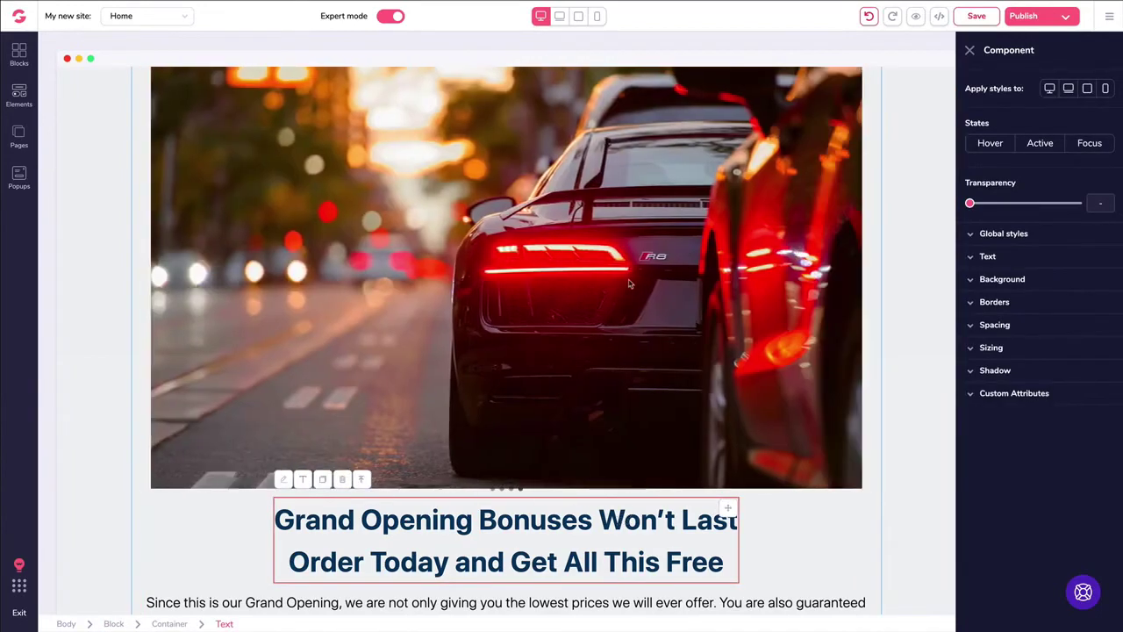
pyautogui.scroll(3, 205, 258)
pyautogui.click(91, 206)
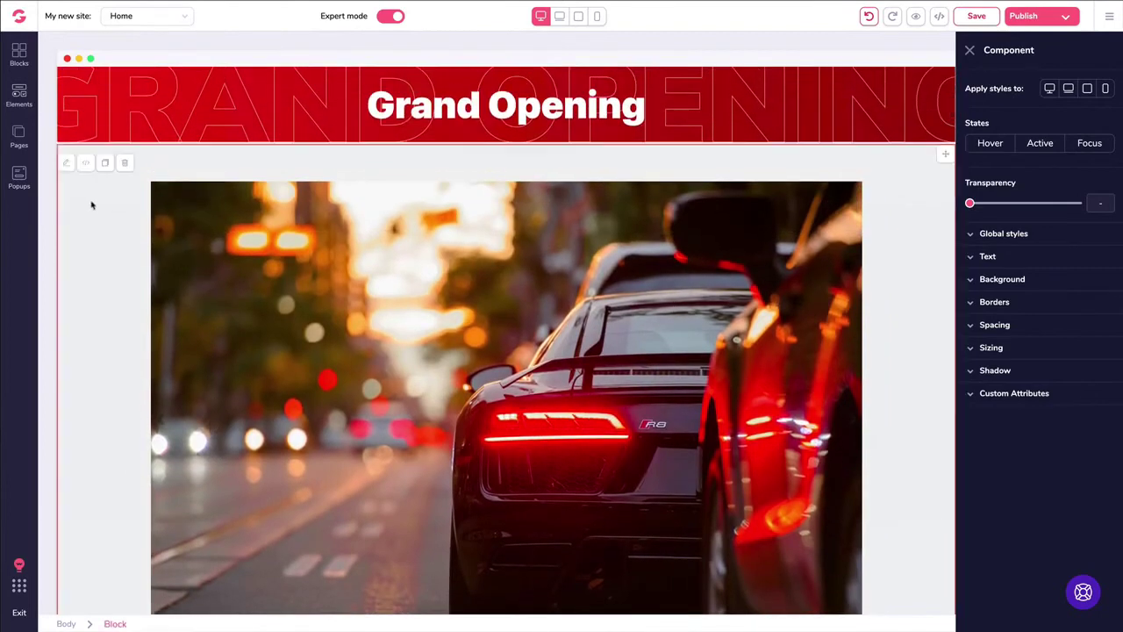
# - Delete the carousel block from the Home page and switch to the Pricing page
pyautogui.click(123, 163)
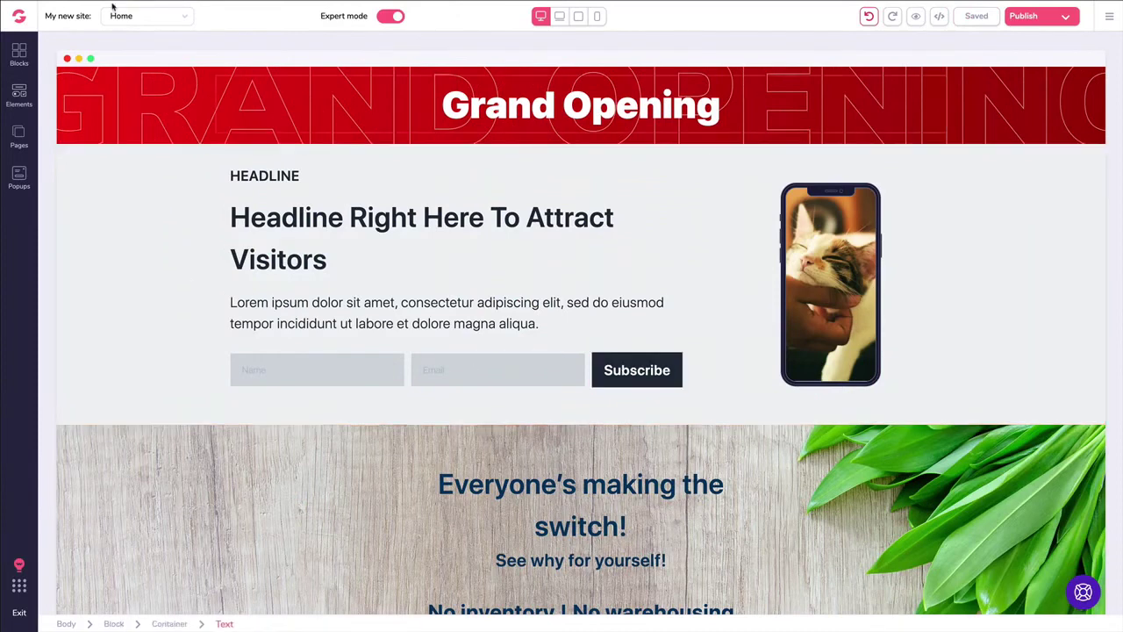
pyautogui.click(21, 137)
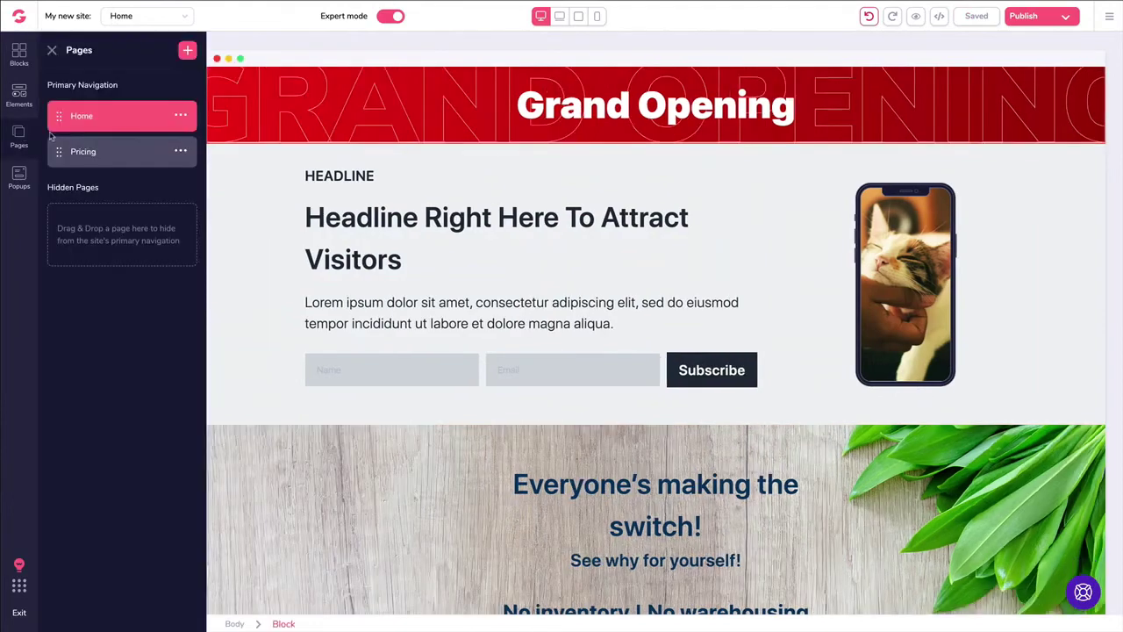
pyautogui.click(90, 151)
# - Set the text colour of Plan #1's Get Started Today! button to black
pyautogui.scroll(-2, 369, 197)
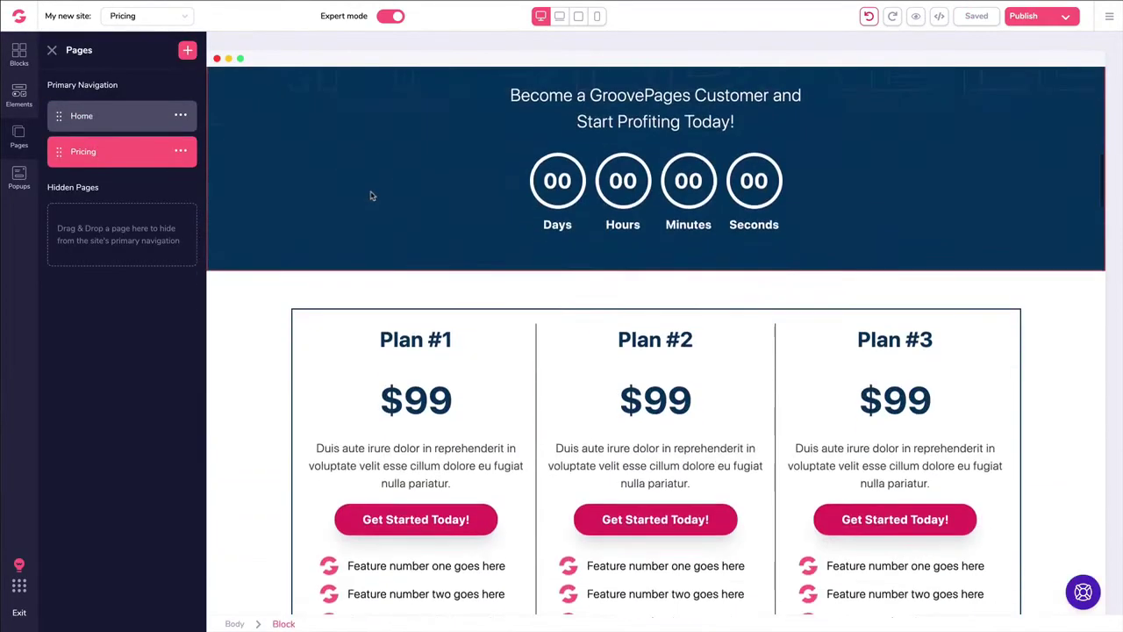
pyautogui.scroll(-3, 371, 196)
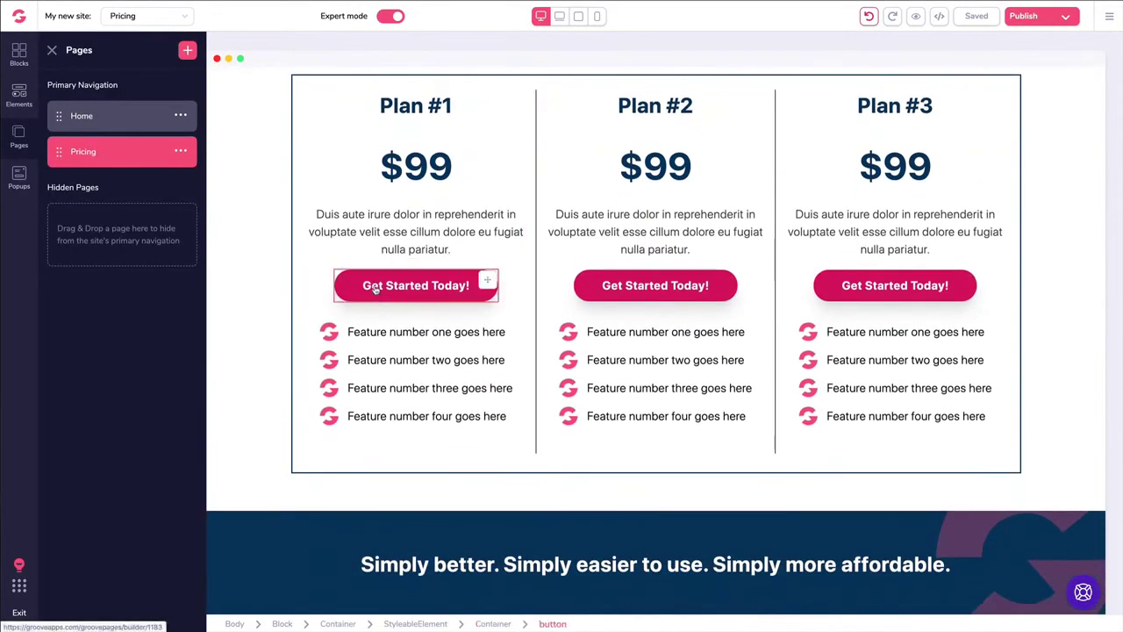
pyautogui.click(360, 286)
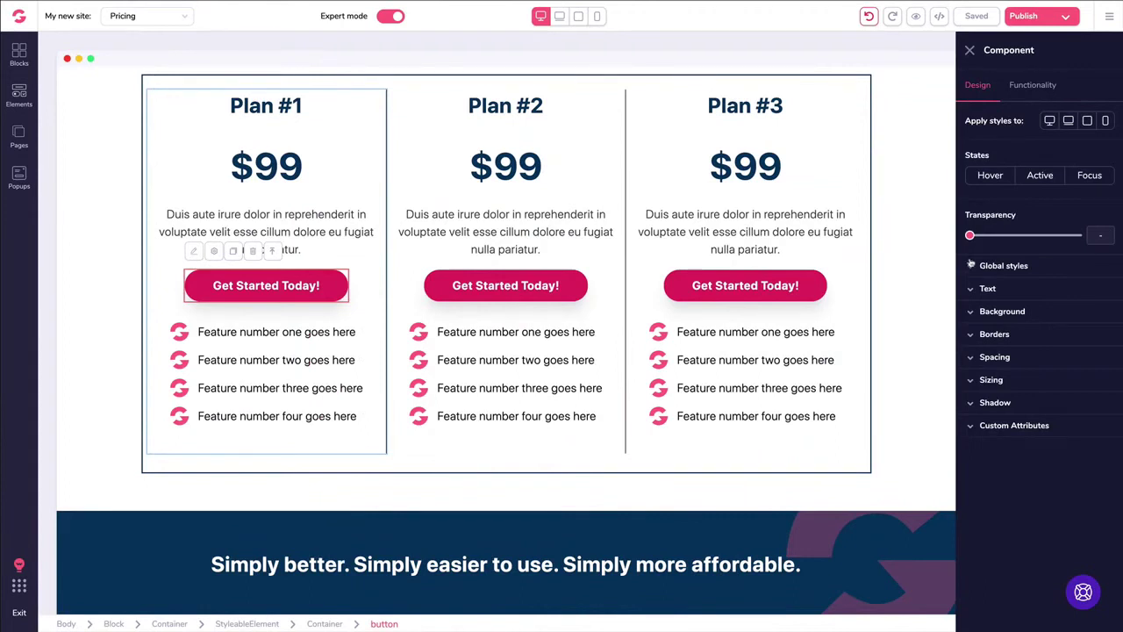
pyautogui.click(986, 290)
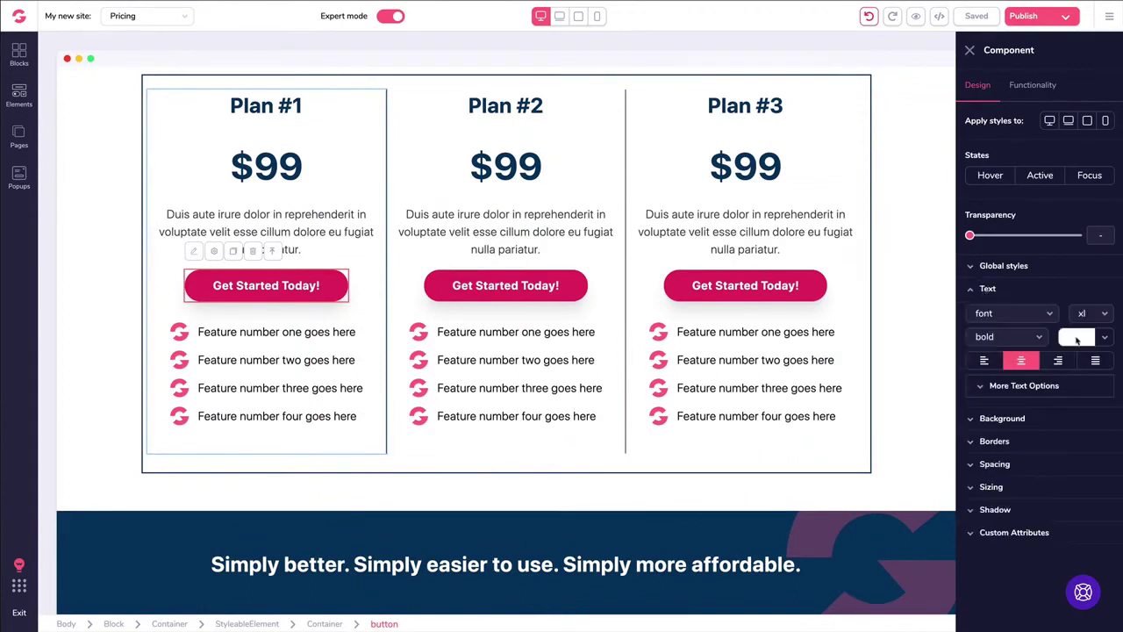
pyautogui.click(1077, 340)
pyautogui.click(999, 402)
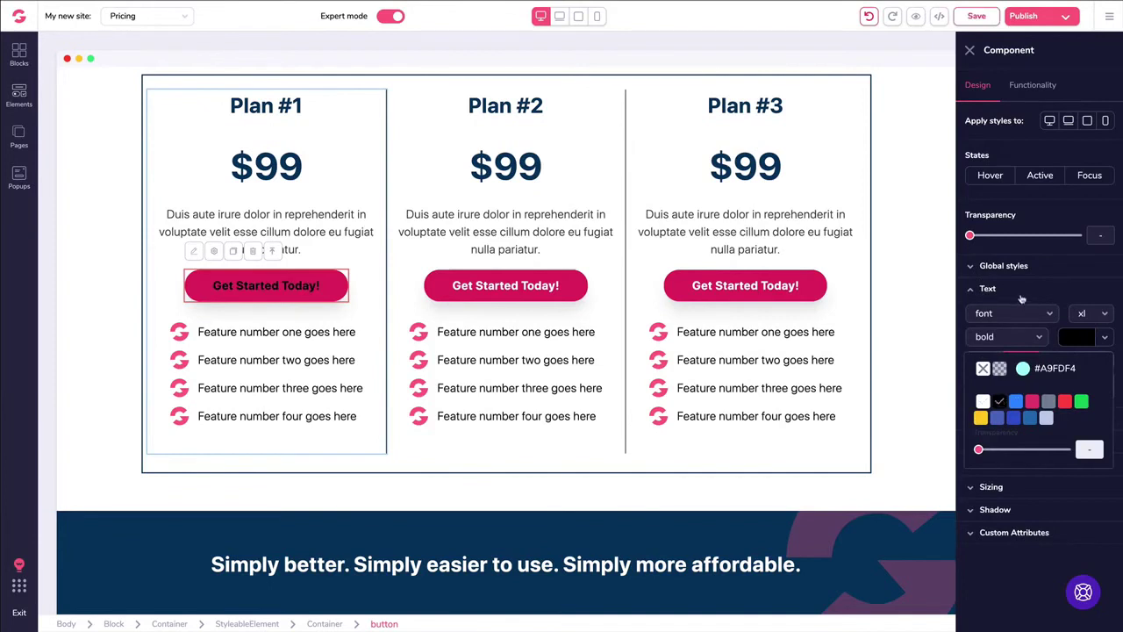
# - Set the background colour of Plan #1's Get Started Today! button to yellow
pyautogui.click(979, 290)
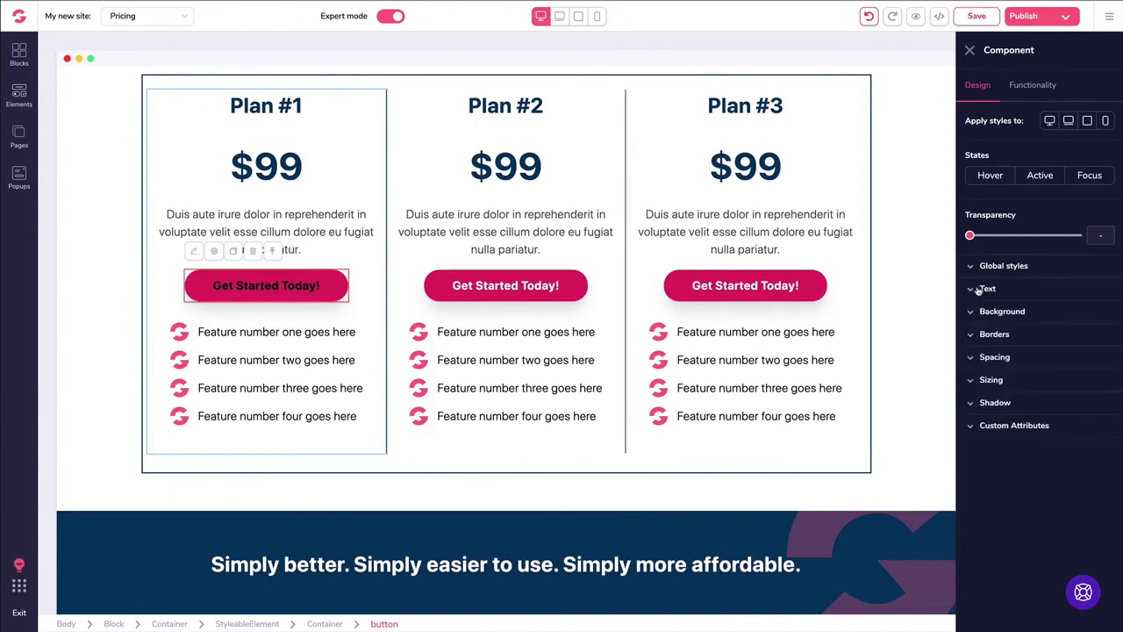
pyautogui.click(1018, 313)
pyautogui.click(1082, 333)
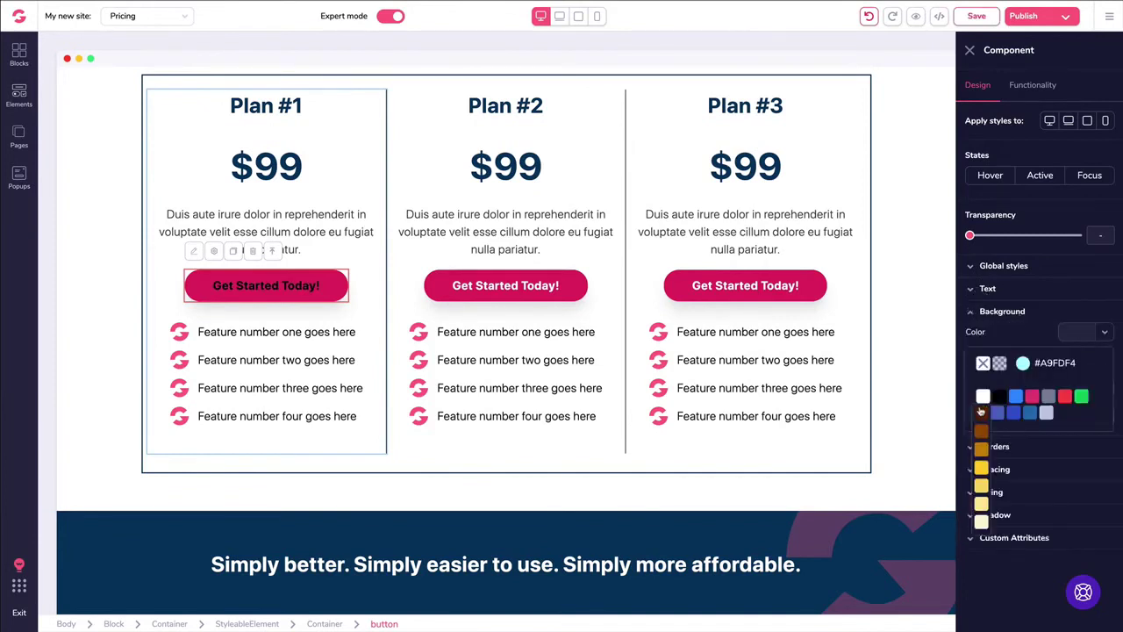
pyautogui.click(980, 412)
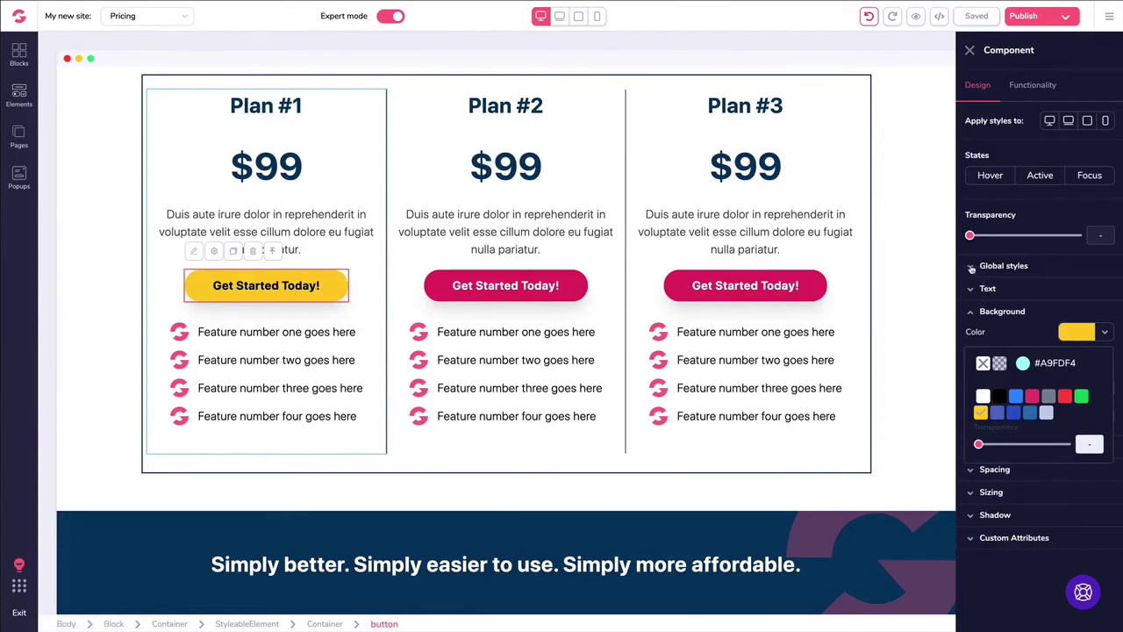
# - Create a global style named Yellow Black Button from the Plan #1 button's styling
pyautogui.click(974, 267)
pyautogui.click(1009, 294)
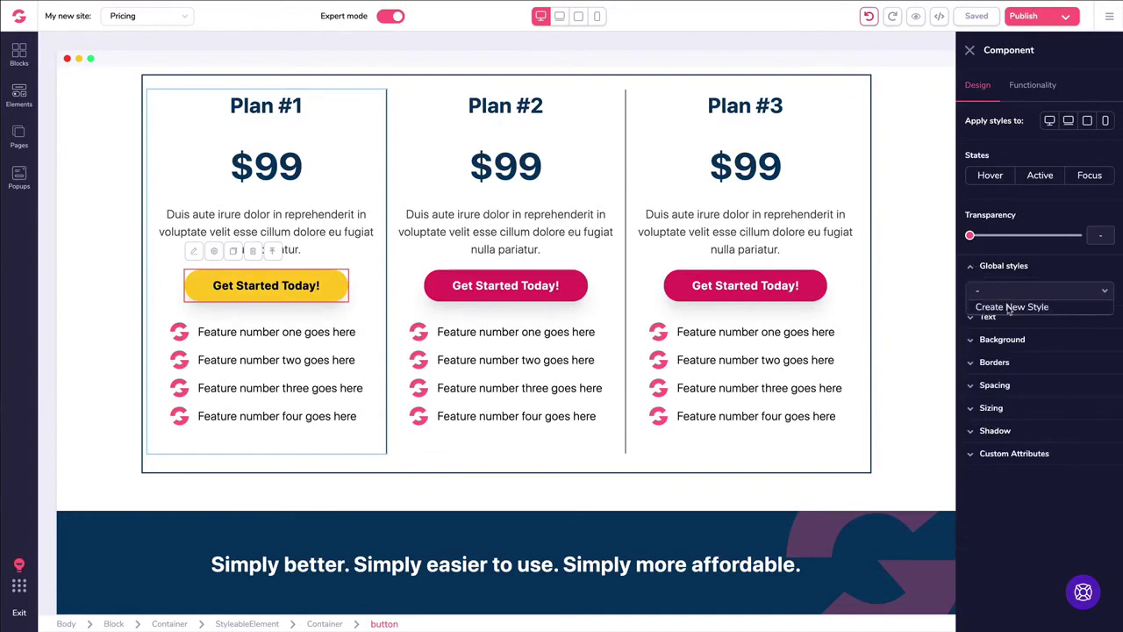
pyautogui.click(1010, 309)
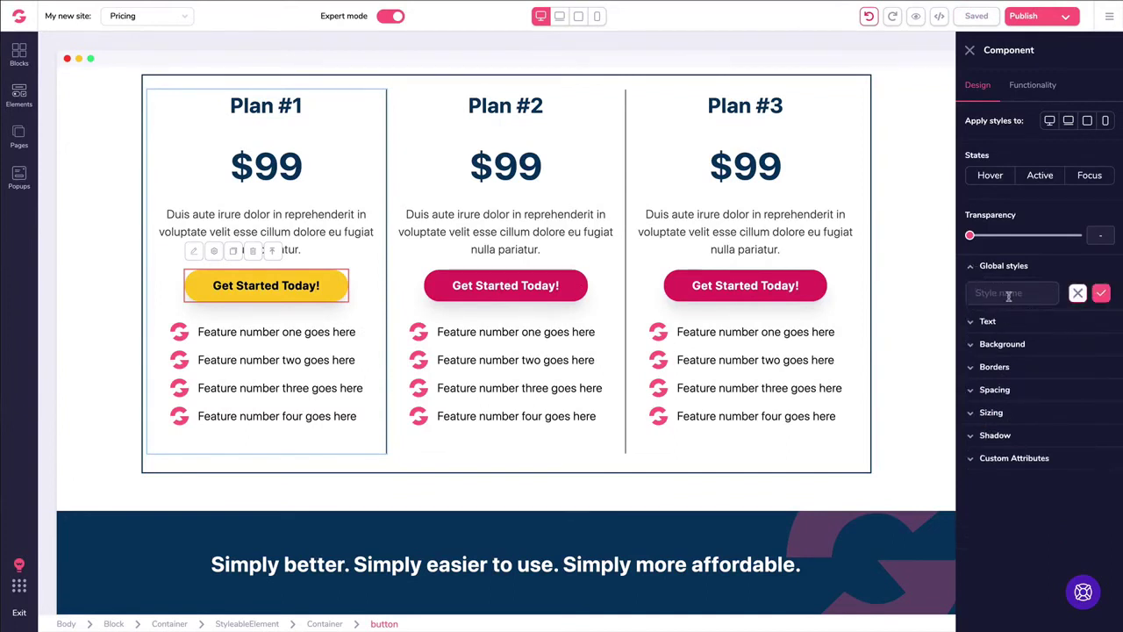
pyautogui.write('Ye')
pyautogui.write('llow Black')
pyautogui.write(' Button')
pyautogui.click(1100, 293)
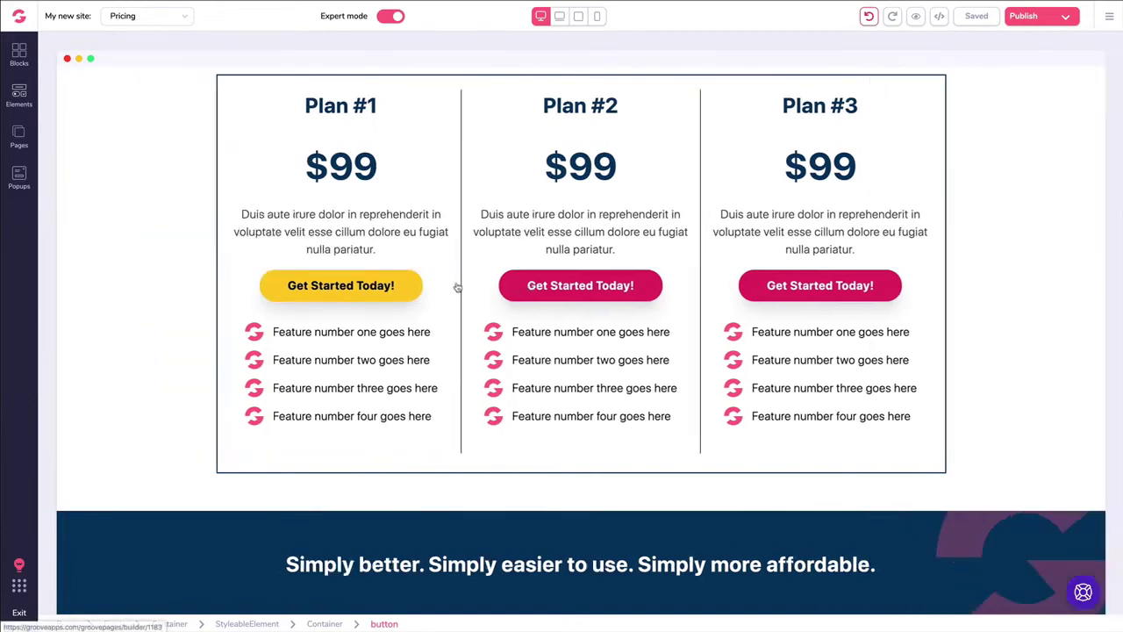
# - Apply the Yellow Black Button global style to the Get Started Today! buttons of Plan #2 and Plan #3
pyautogui.click(485, 286)
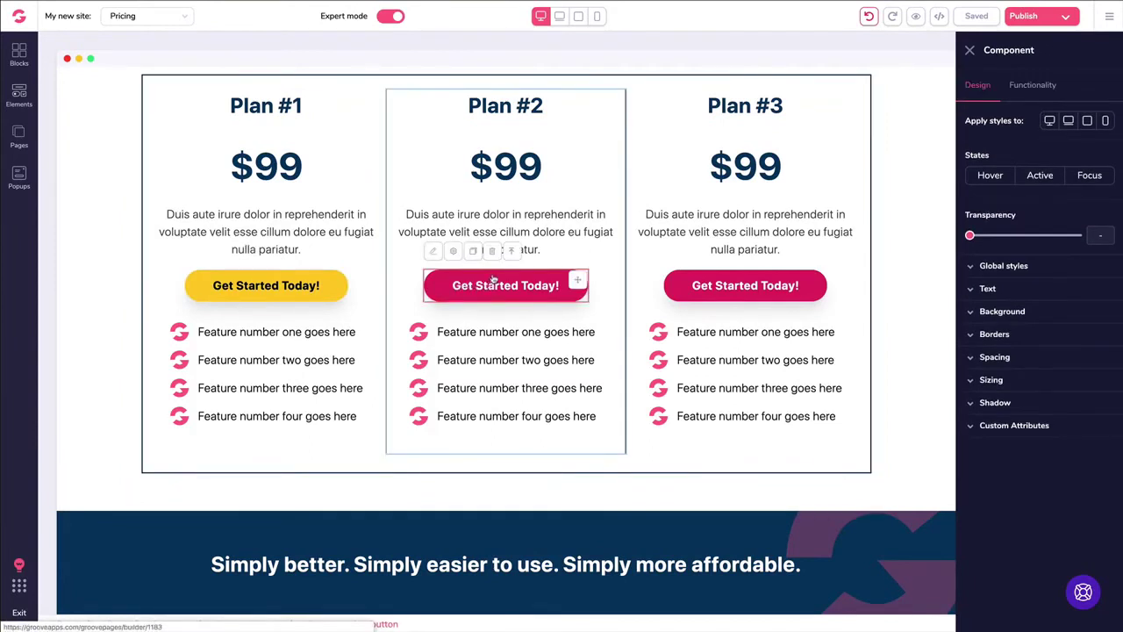
pyautogui.click(1004, 265)
pyautogui.click(1015, 292)
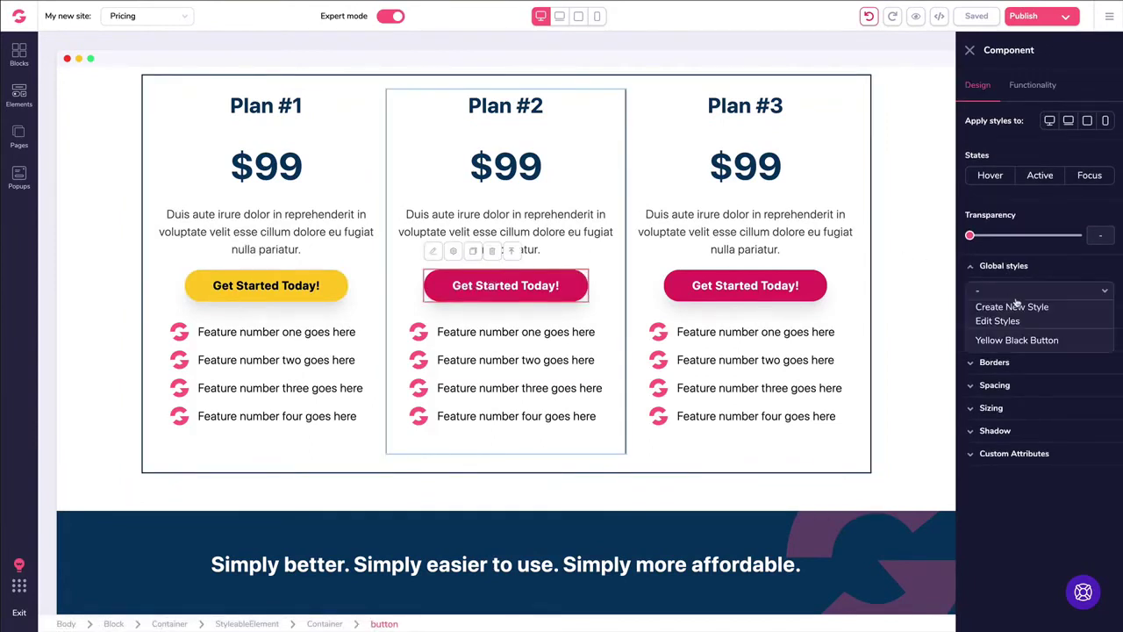
pyautogui.click(1016, 341)
pyautogui.click(725, 287)
pyautogui.click(728, 286)
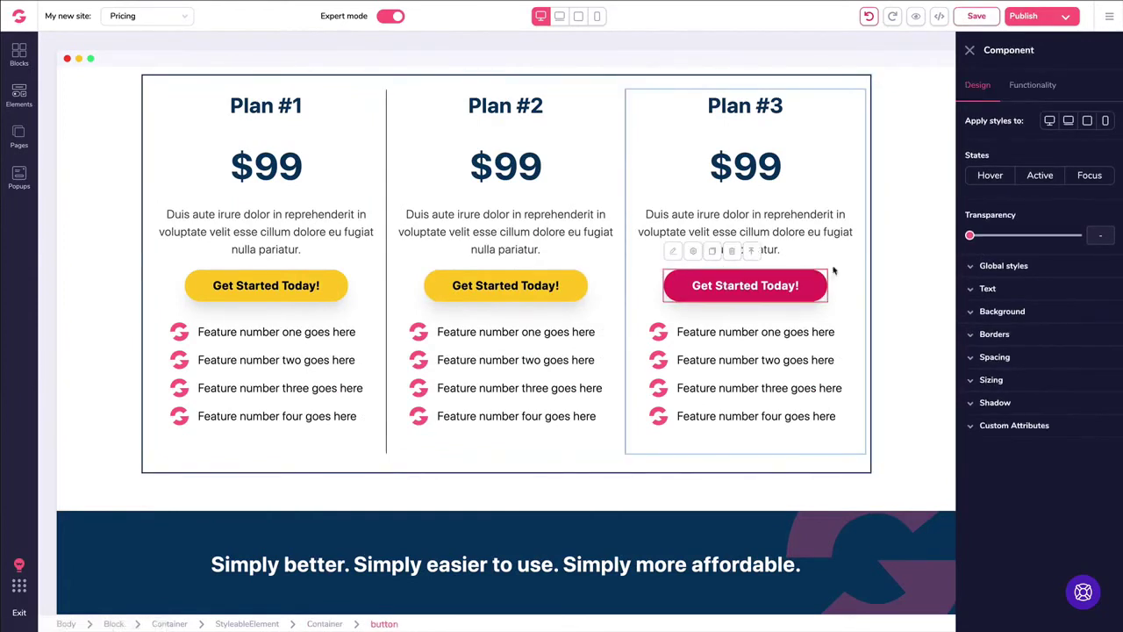
pyautogui.click(1004, 265)
pyautogui.click(1015, 290)
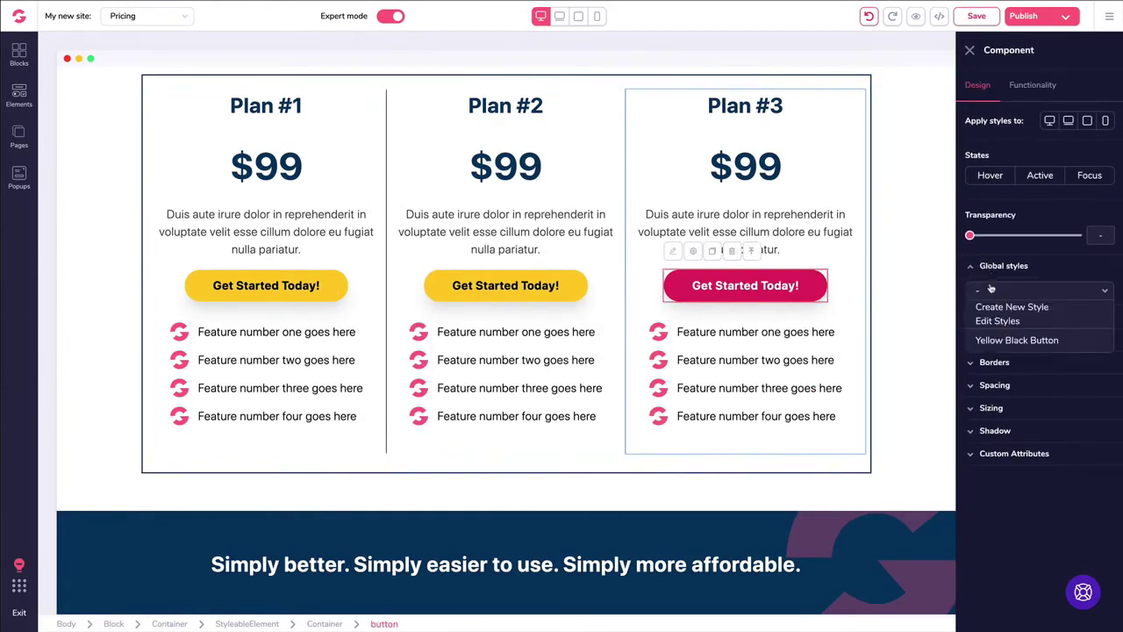
pyautogui.click(1005, 342)
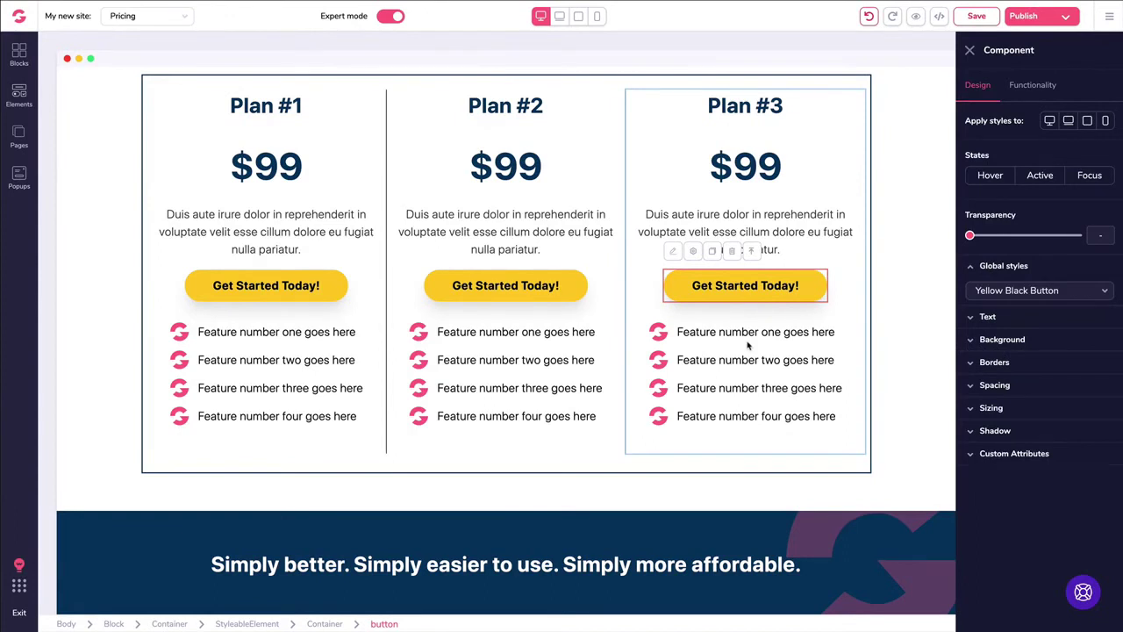
# - Undo the global style applied to the plan buttons and the yellow background on Plan #1's button
pyautogui.click(869, 17)
pyautogui.click(869, 16)
pyautogui.click(868, 17)
pyautogui.click(869, 17)
pyautogui.click(870, 17)
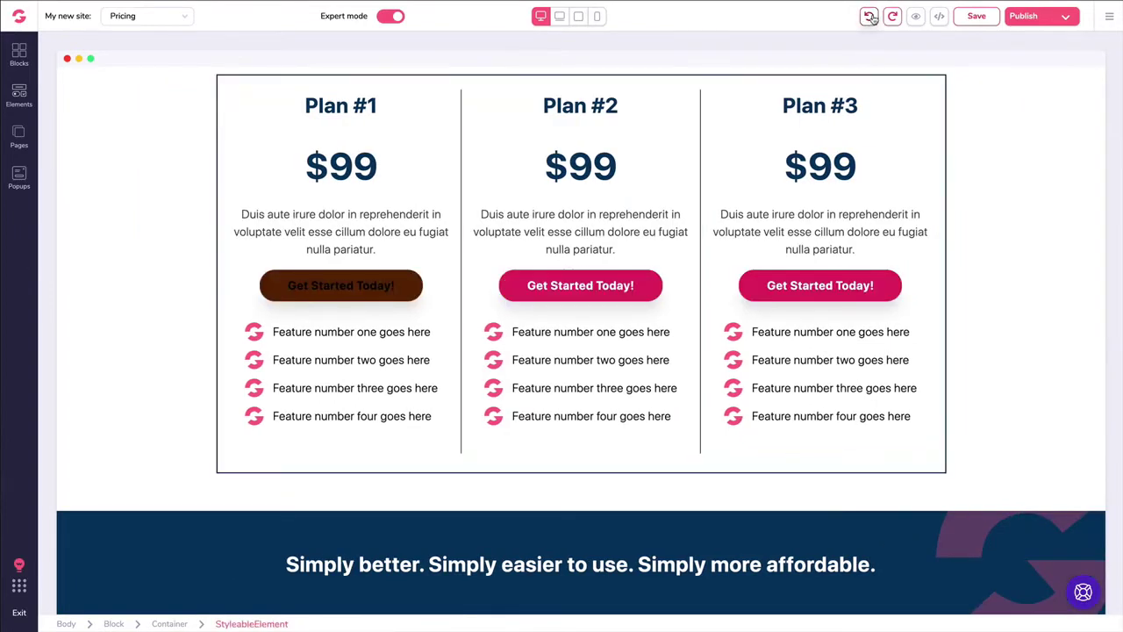
pyautogui.click(870, 17)
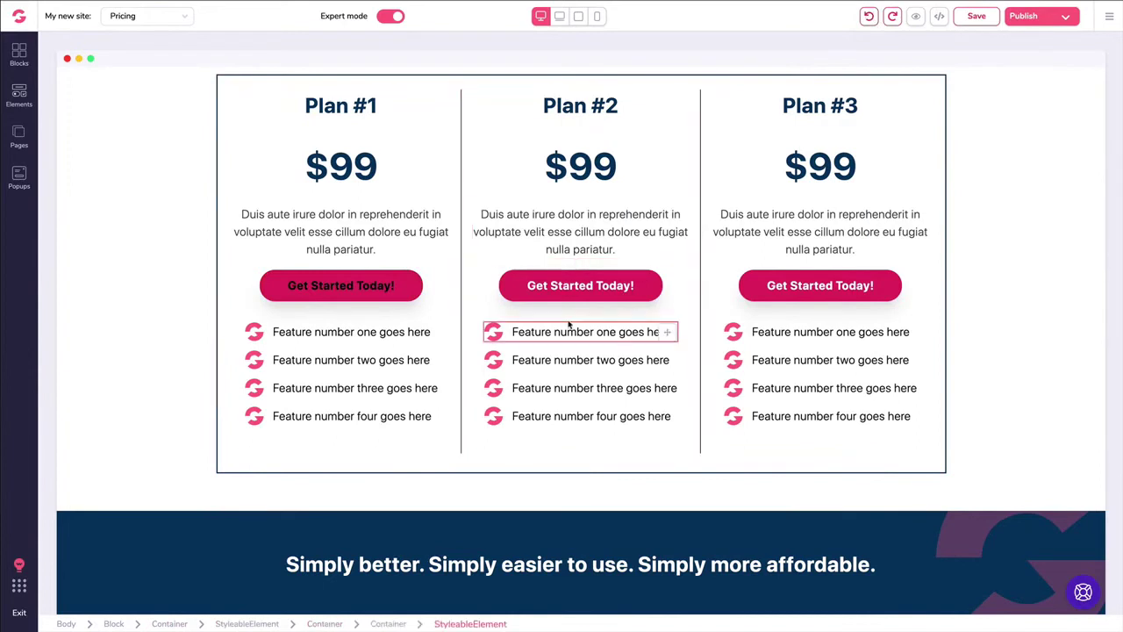
pyautogui.click(868, 16)
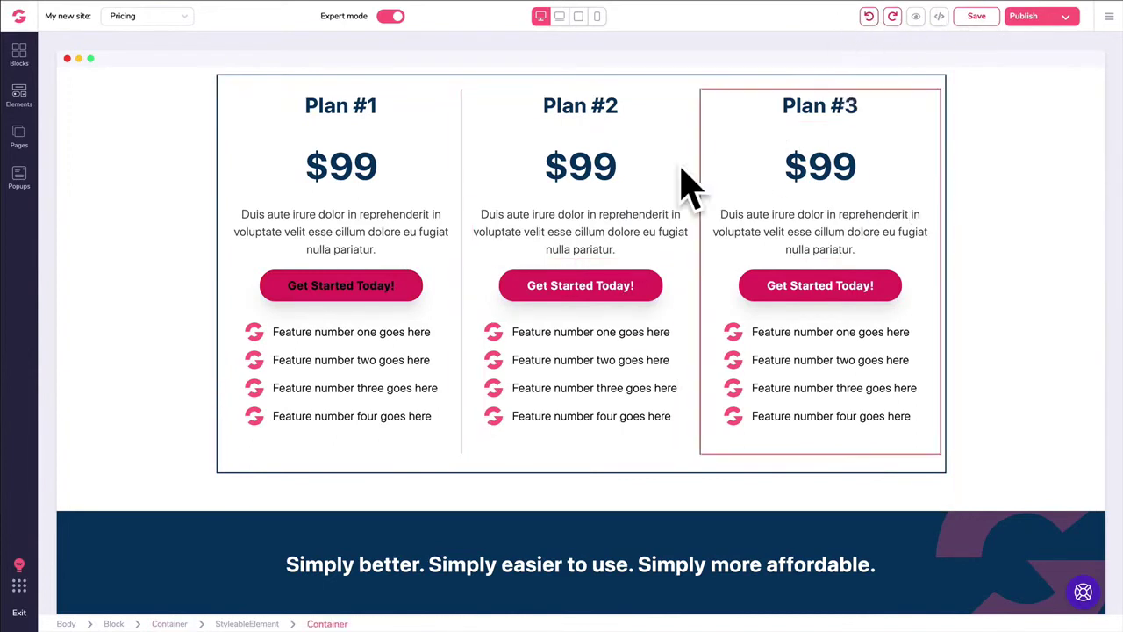
# - View the site's revision history and leave it without restoring a version
pyautogui.click(1109, 16)
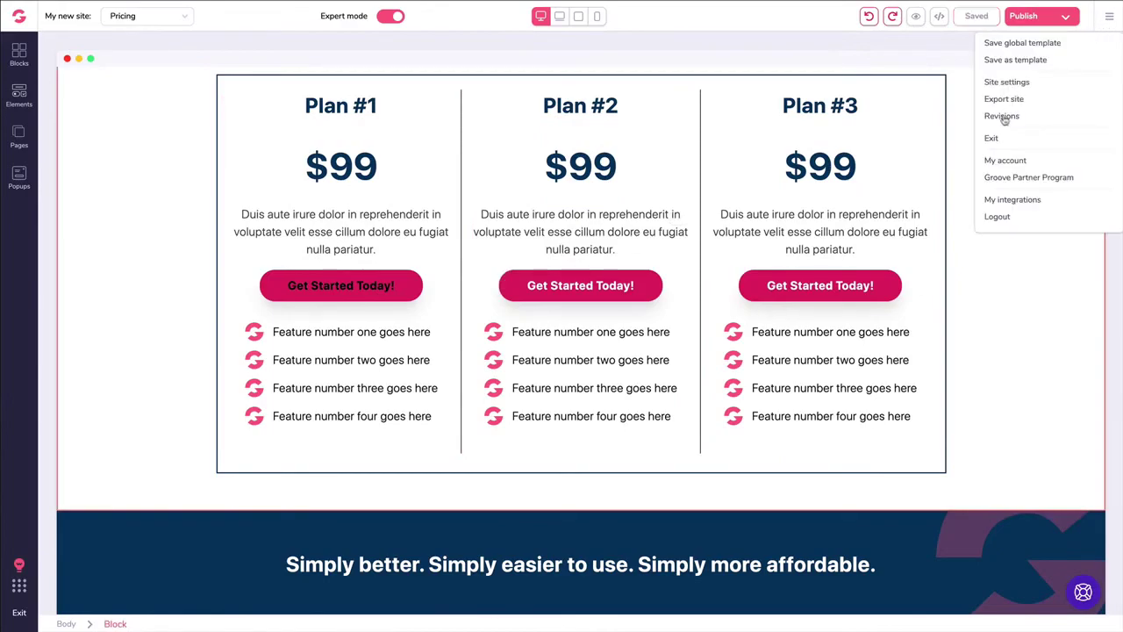
pyautogui.click(1001, 116)
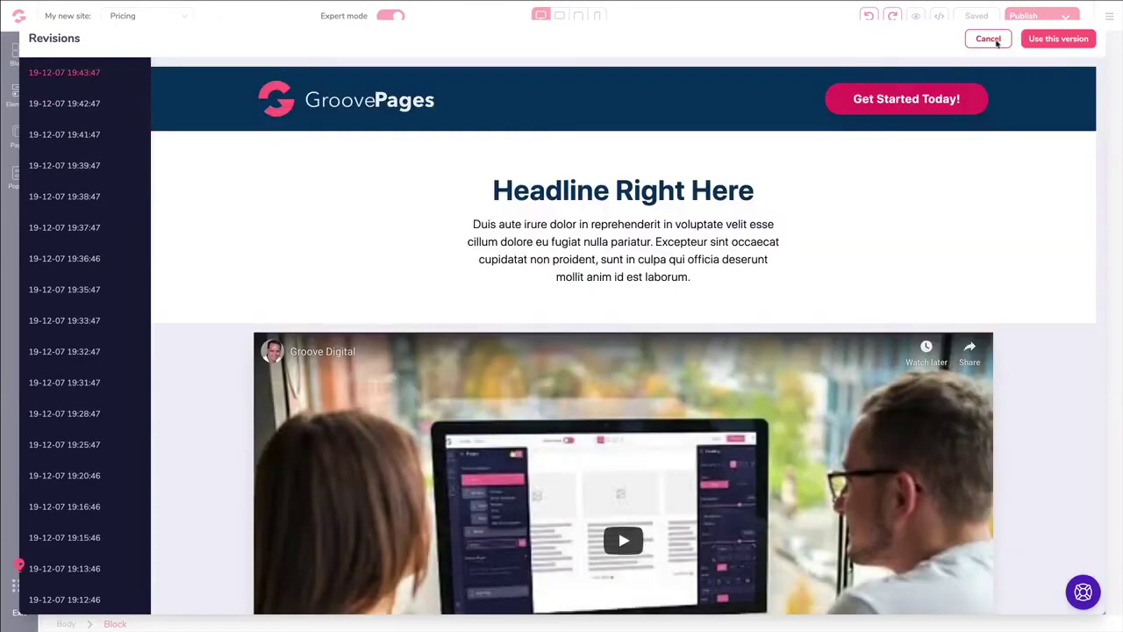
pyautogui.click(986, 39)
pyautogui.scroll(-1, 1007, 233)
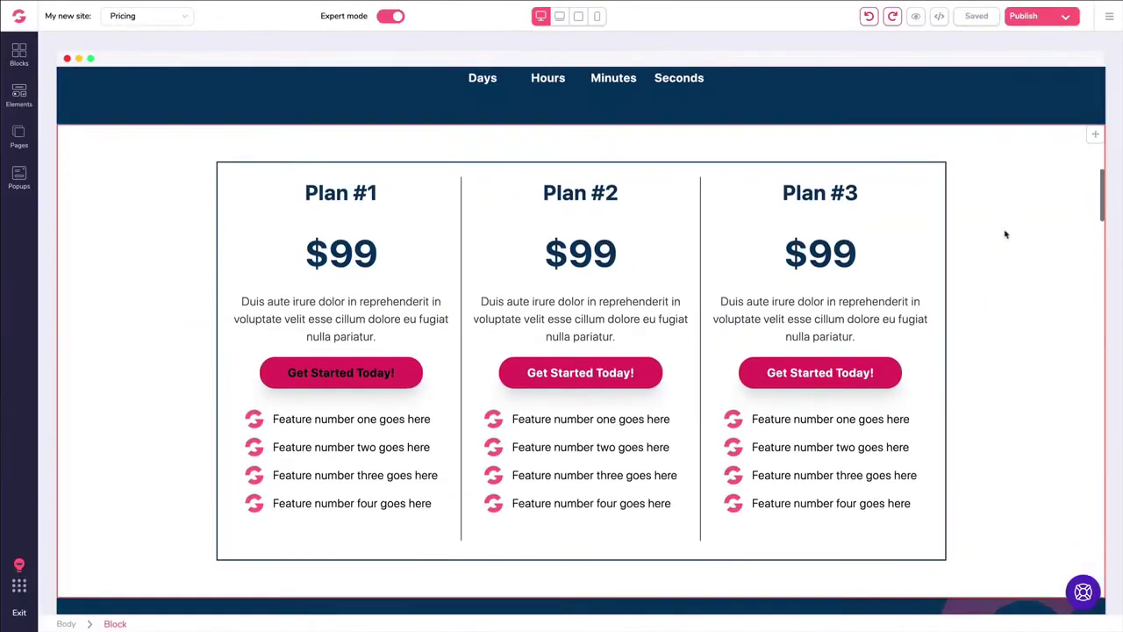
# - Select the pricing plans block and review the site-level options for saving templates, settings, export and revisions
pyautogui.click(136, 187)
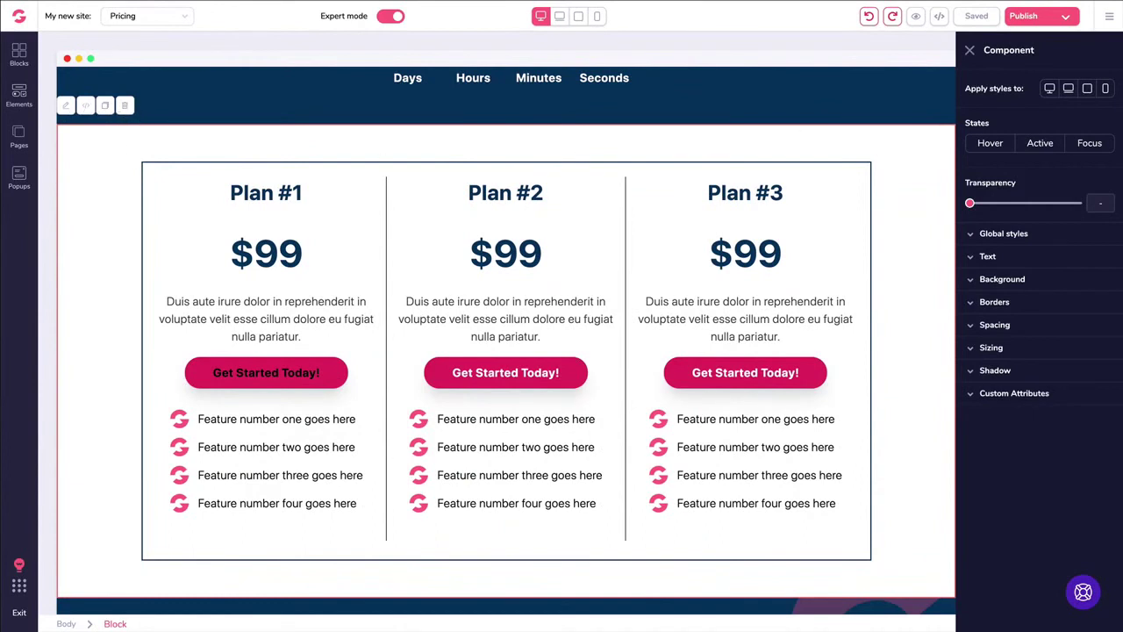
pyautogui.click(1109, 15)
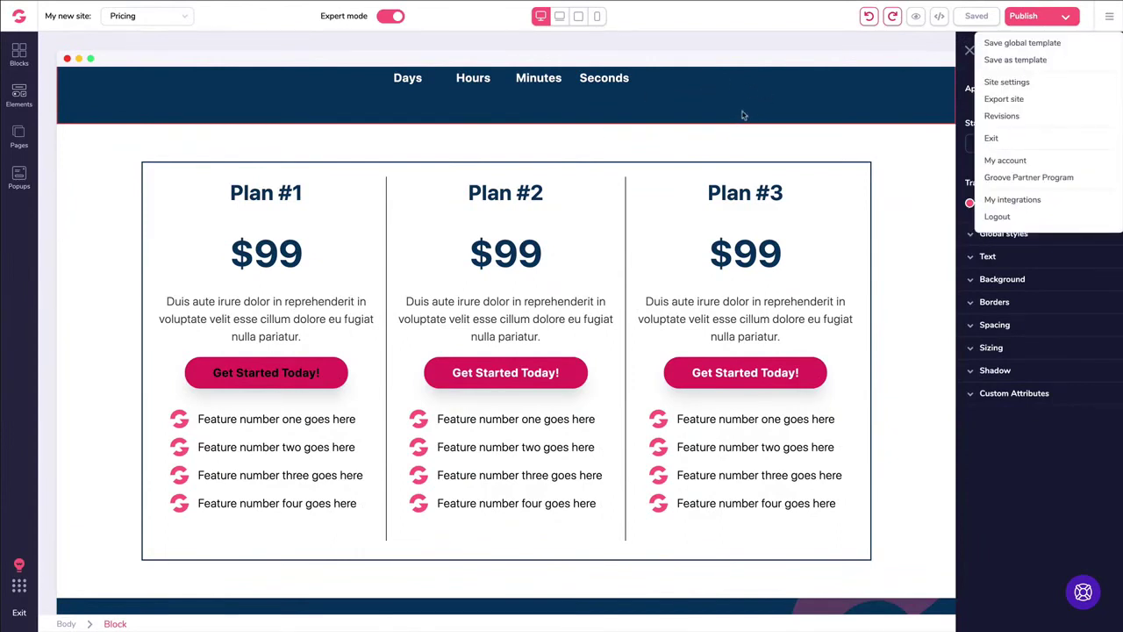
pyautogui.click(969, 50)
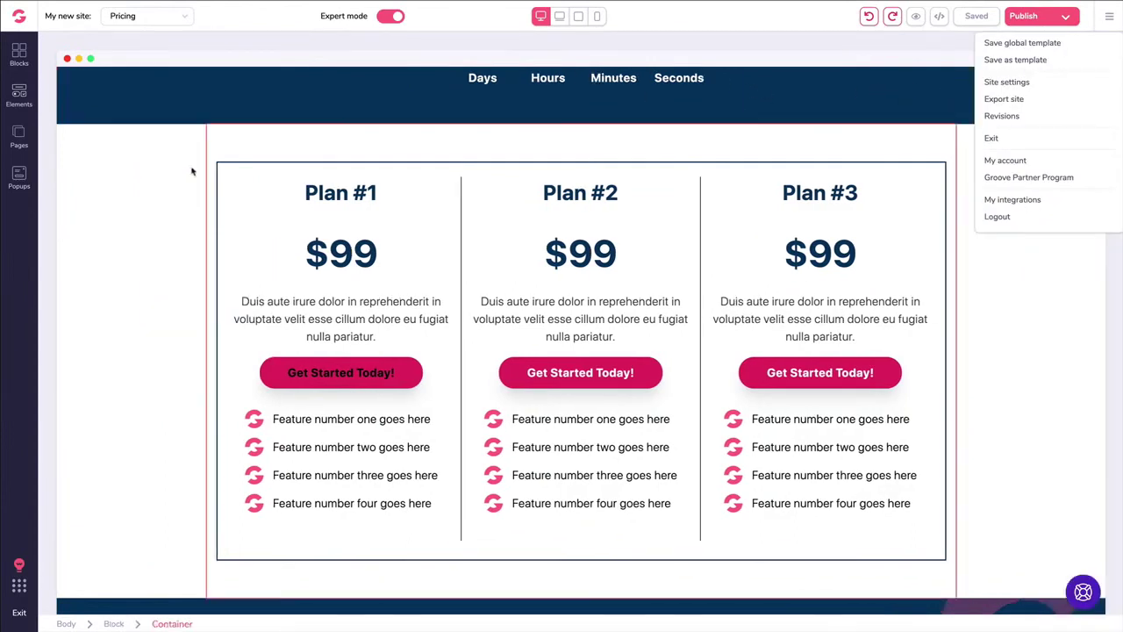
pyautogui.click(104, 146)
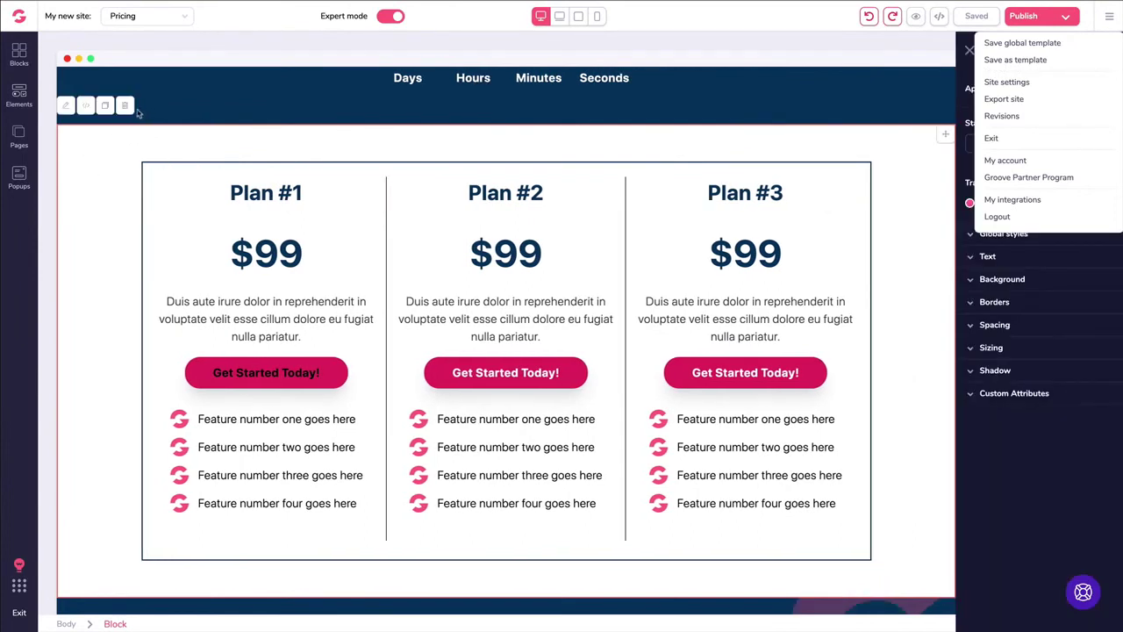
# - Look through the wireframe block library, including its All blocks category, then close it
pyautogui.click(18, 54)
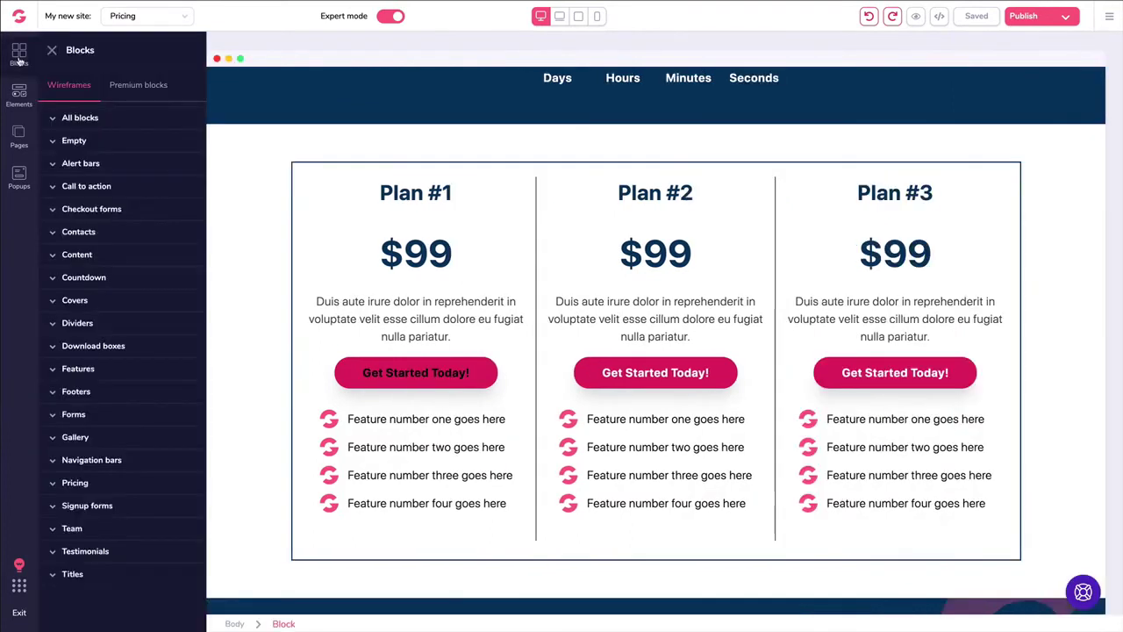
pyautogui.click(95, 118)
pyautogui.click(53, 118)
pyautogui.click(51, 50)
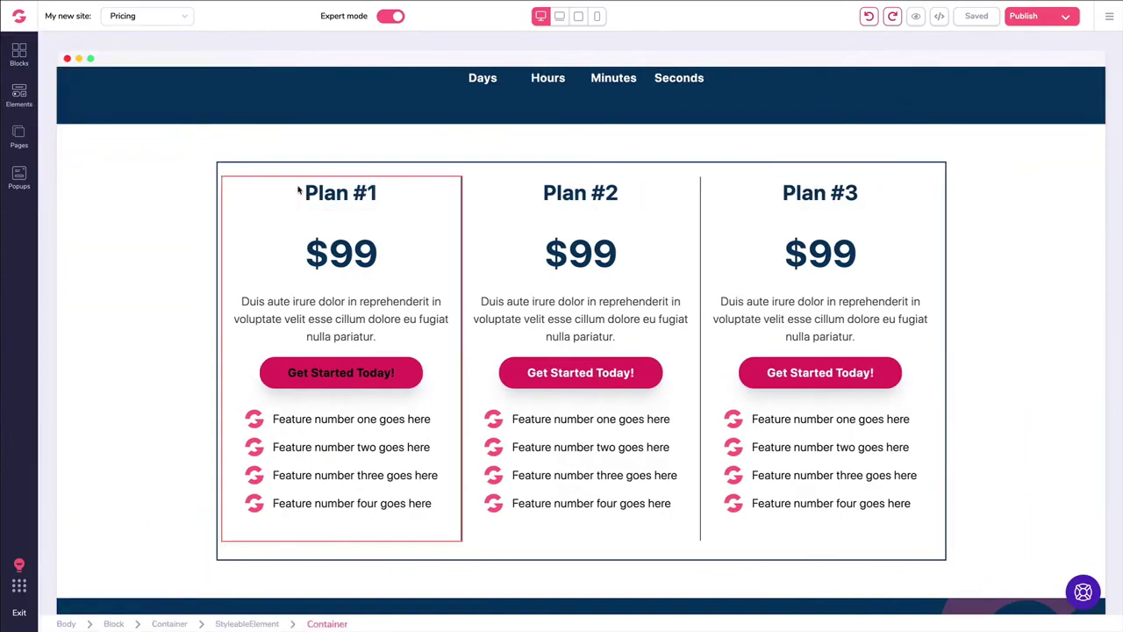
# - Insert a wireframe footer block with link columns and a subscribe form above the existing GroovePages footer, then delete it
pyautogui.scroll(-20, 297, 193)
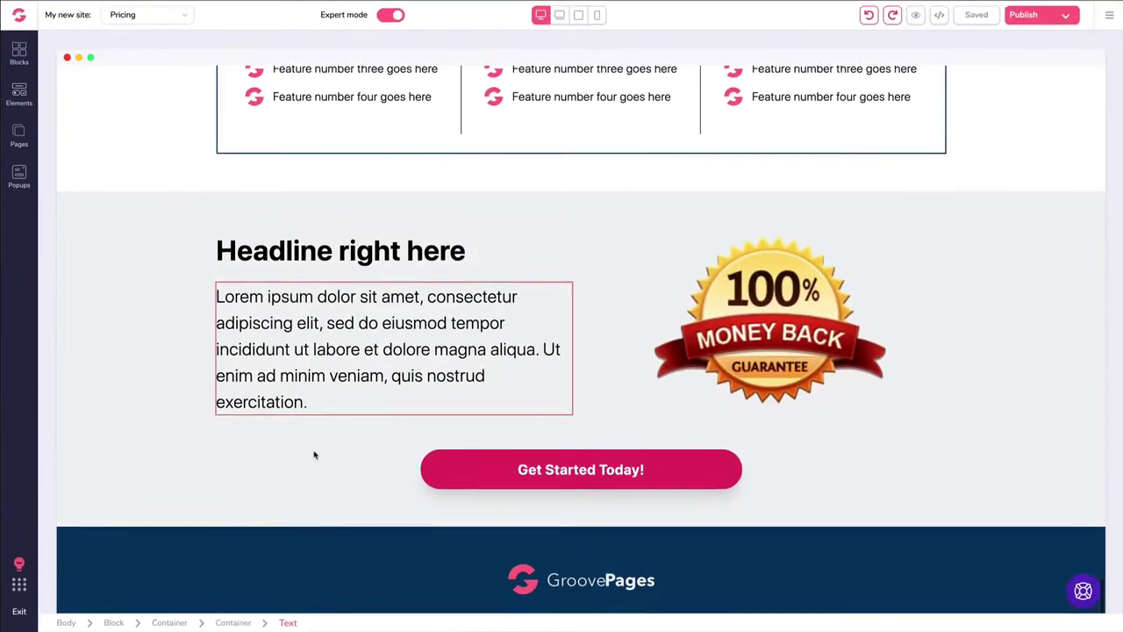
pyautogui.click(20, 55)
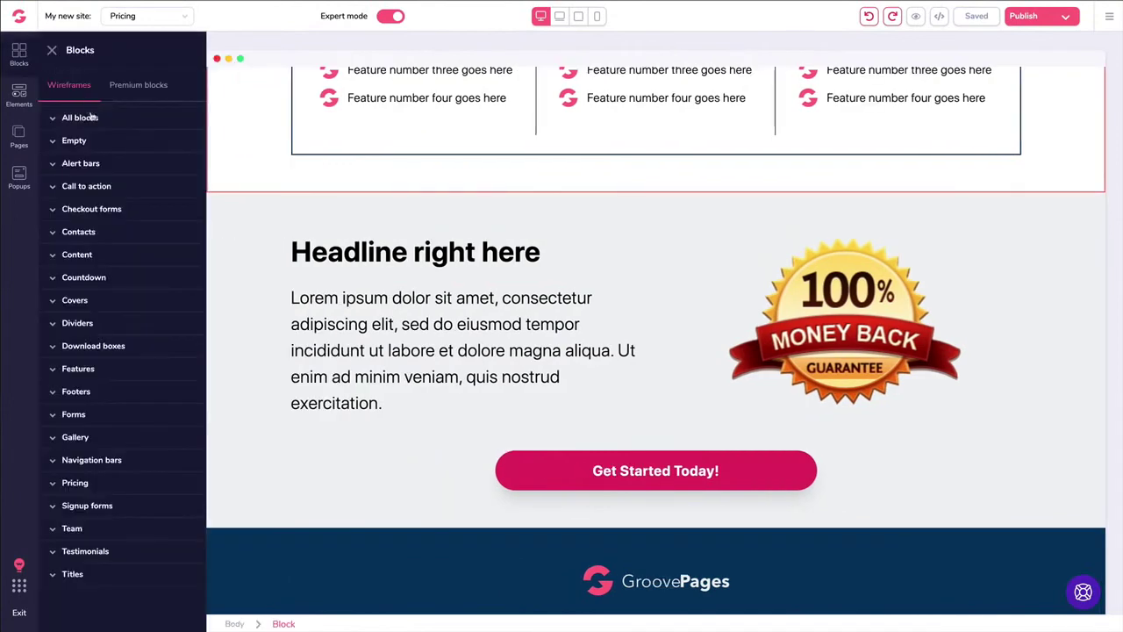
pyautogui.click(76, 394)
pyautogui.scroll(-3, 123, 342)
pyautogui.moveTo(280, 394); pyautogui.dragTo(419, 549)
pyautogui.scroll(-5, 405, 328)
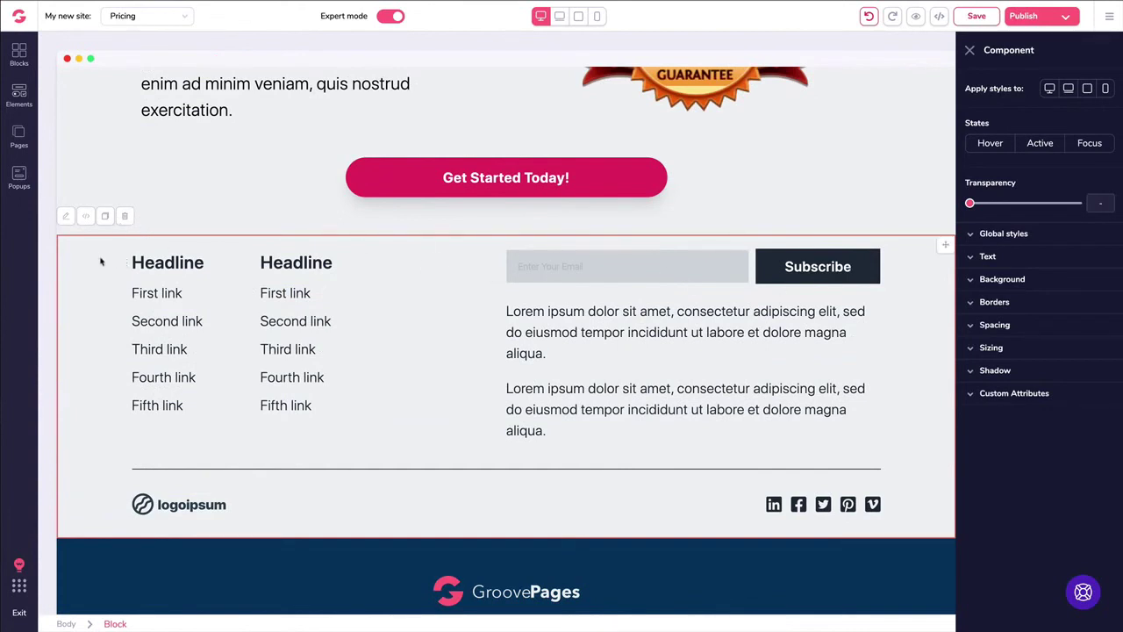
pyautogui.press('Delete')
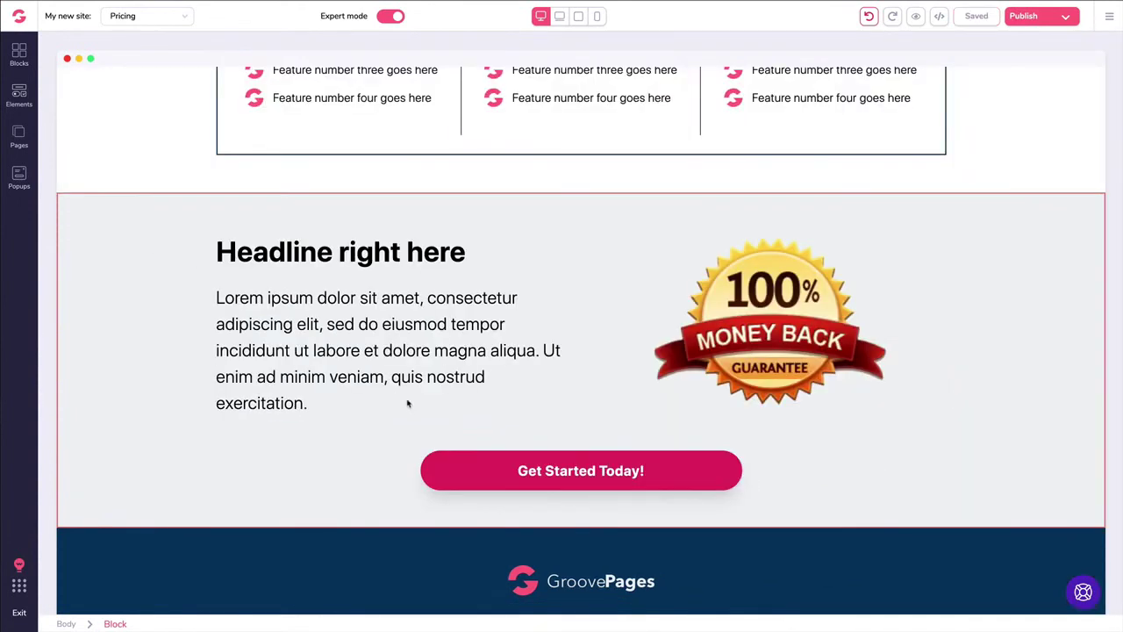
# - Examine the custom attributes of the Get Started Today! button, then select its container and the surrounding money-back guarantee block
pyautogui.click(502, 478)
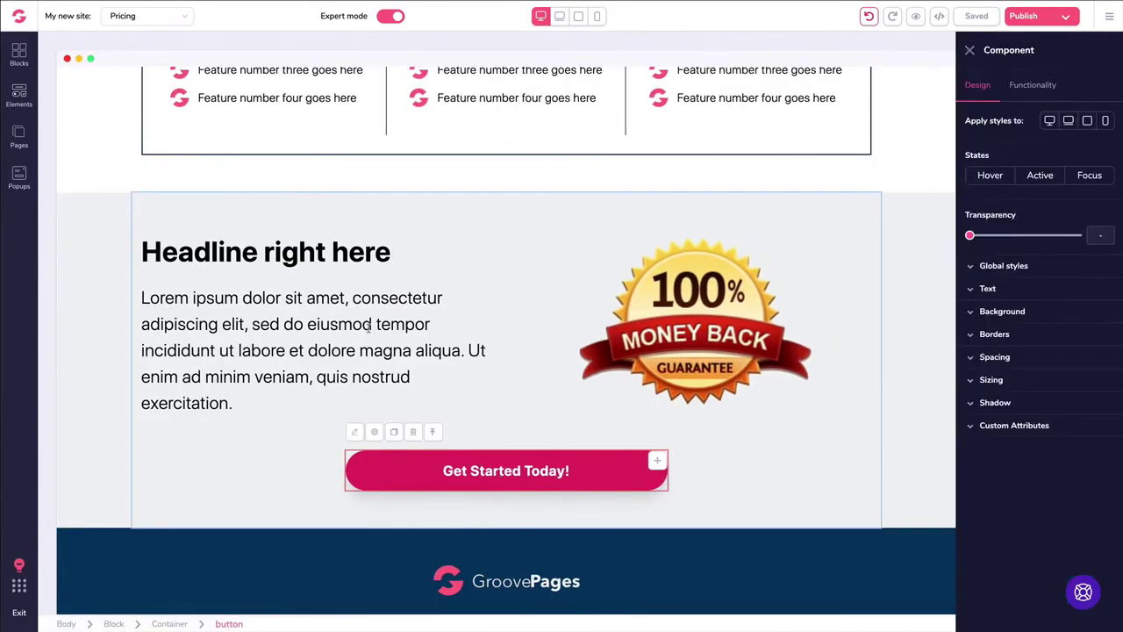
pyautogui.click(973, 426)
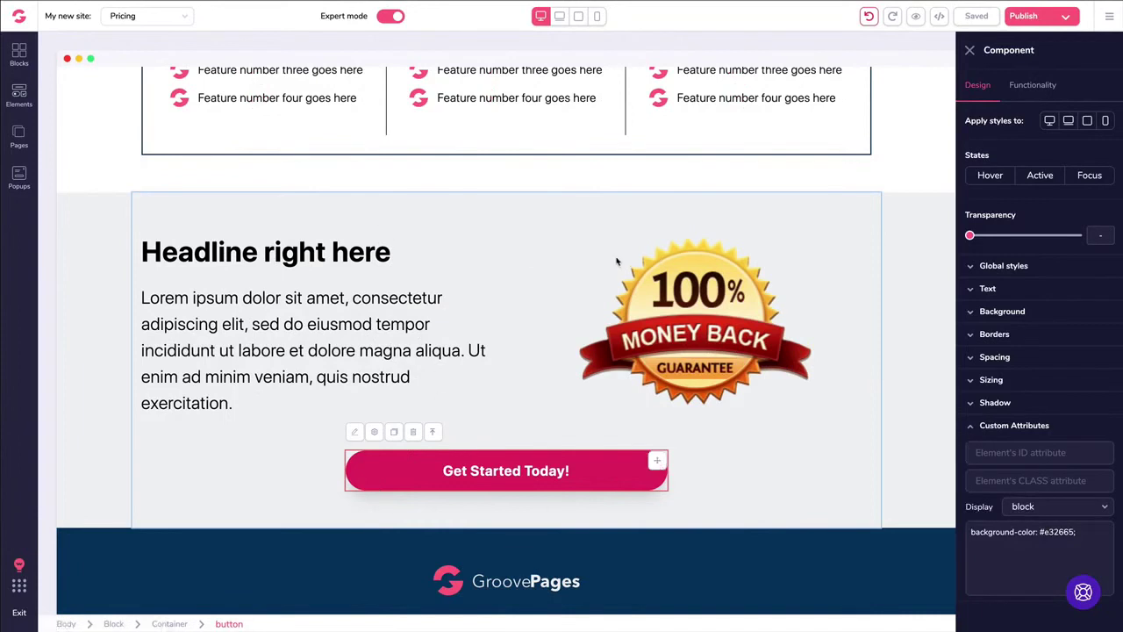
pyautogui.click(286, 227)
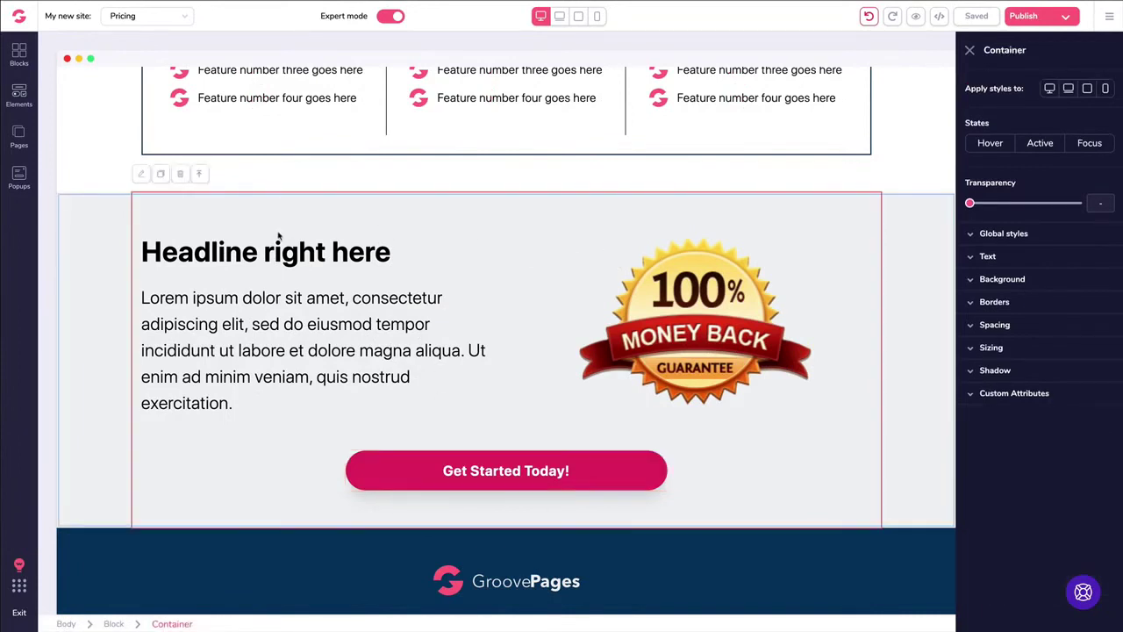
pyautogui.click(106, 239)
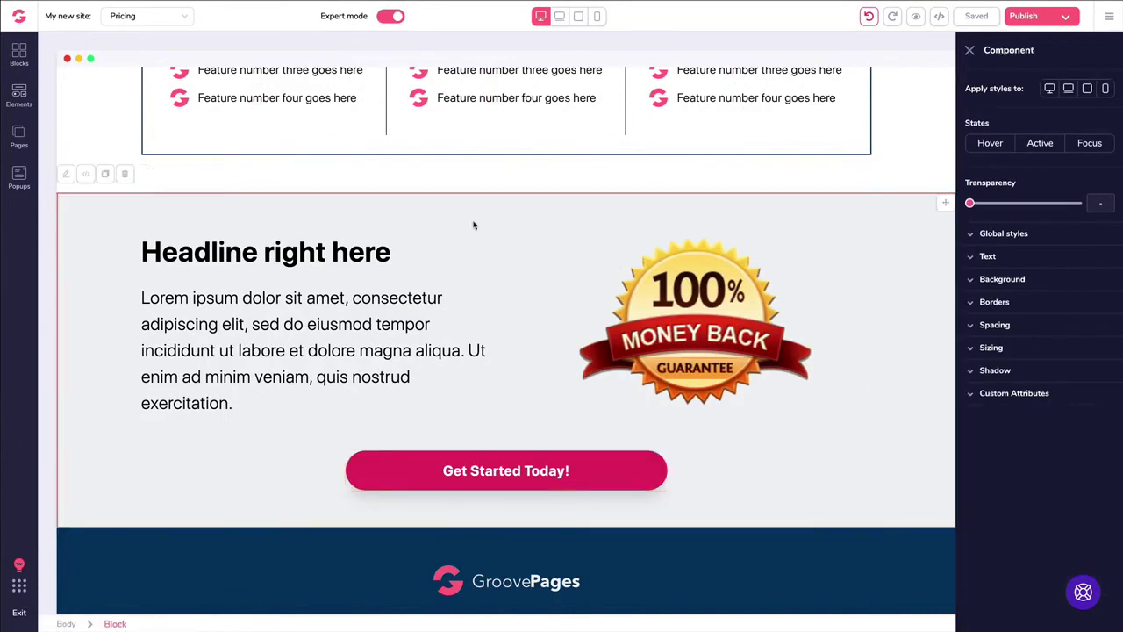
# - Review the whole page's source code and the money-back guarantee block's source code, cancelling both code editors
pyautogui.click(940, 17)
pyautogui.scroll(-15, 840, 140)
pyautogui.scroll(15, 848, 138)
pyautogui.click(987, 40)
pyautogui.click(85, 175)
pyautogui.click(988, 40)
# - Select each element of the guarantee block and examine the Get Started Today! button's custom attributes and display options
pyautogui.click(330, 255)
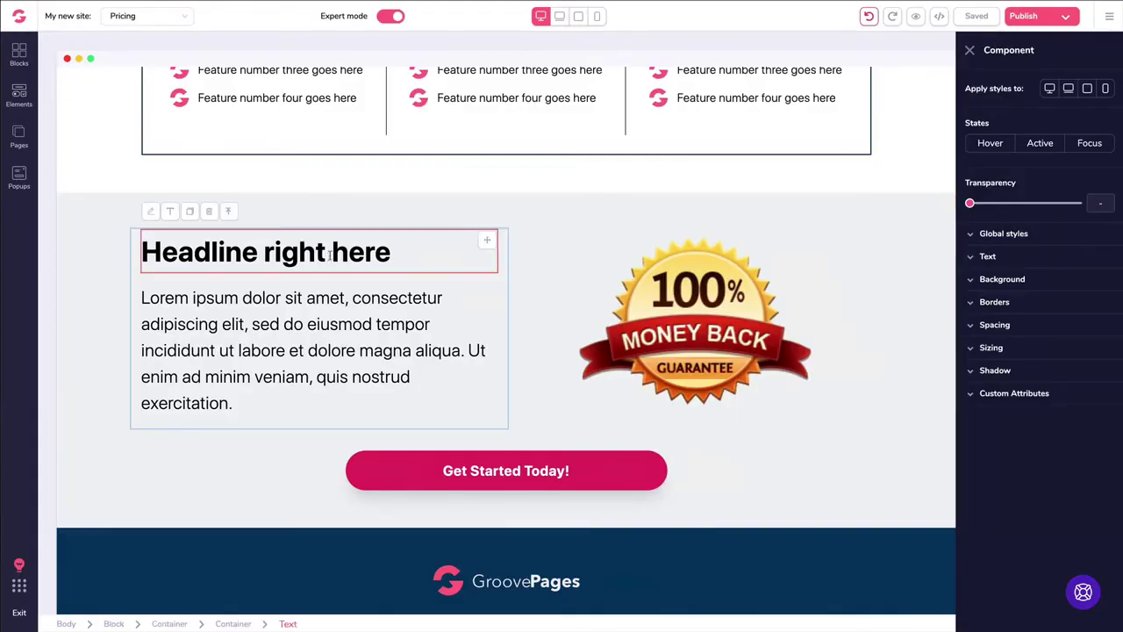
pyautogui.click(238, 297)
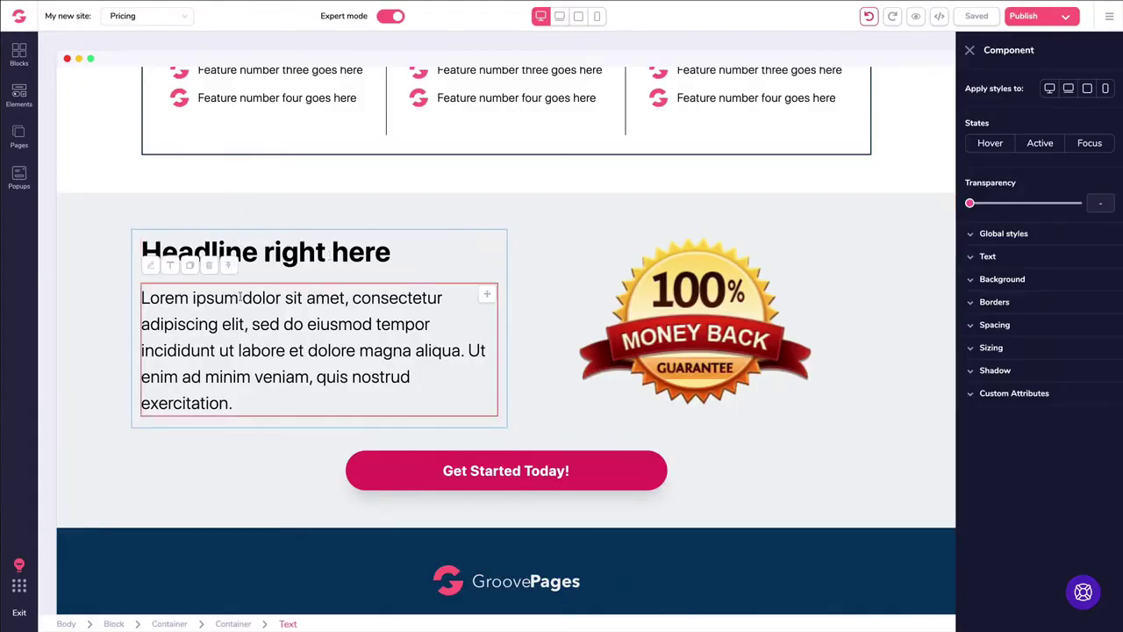
pyautogui.click(655, 350)
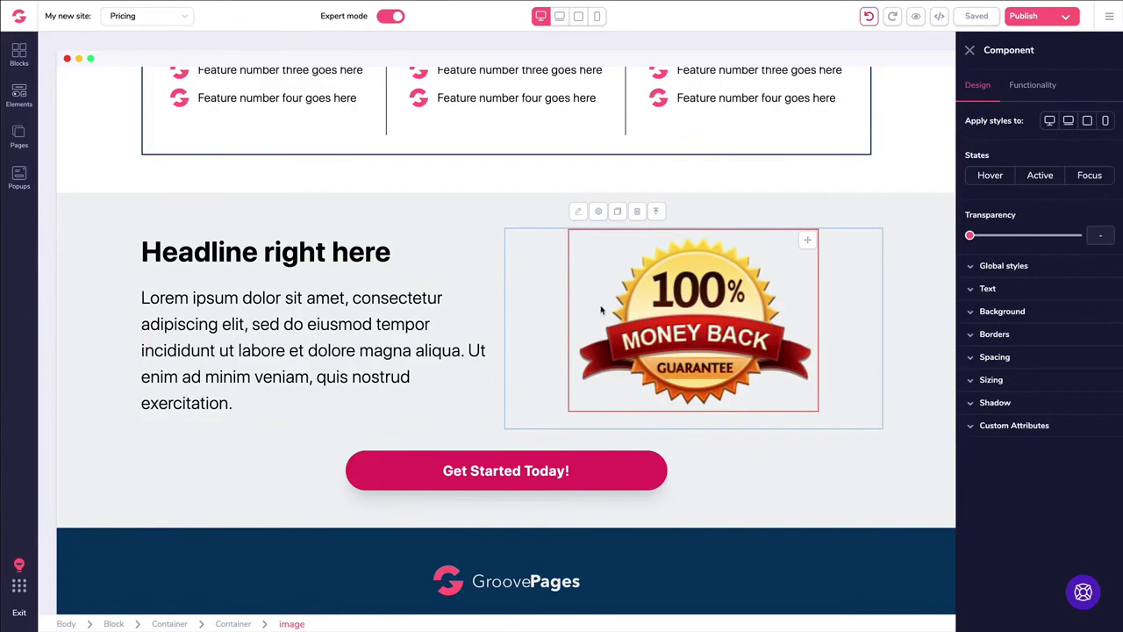
pyautogui.click(534, 469)
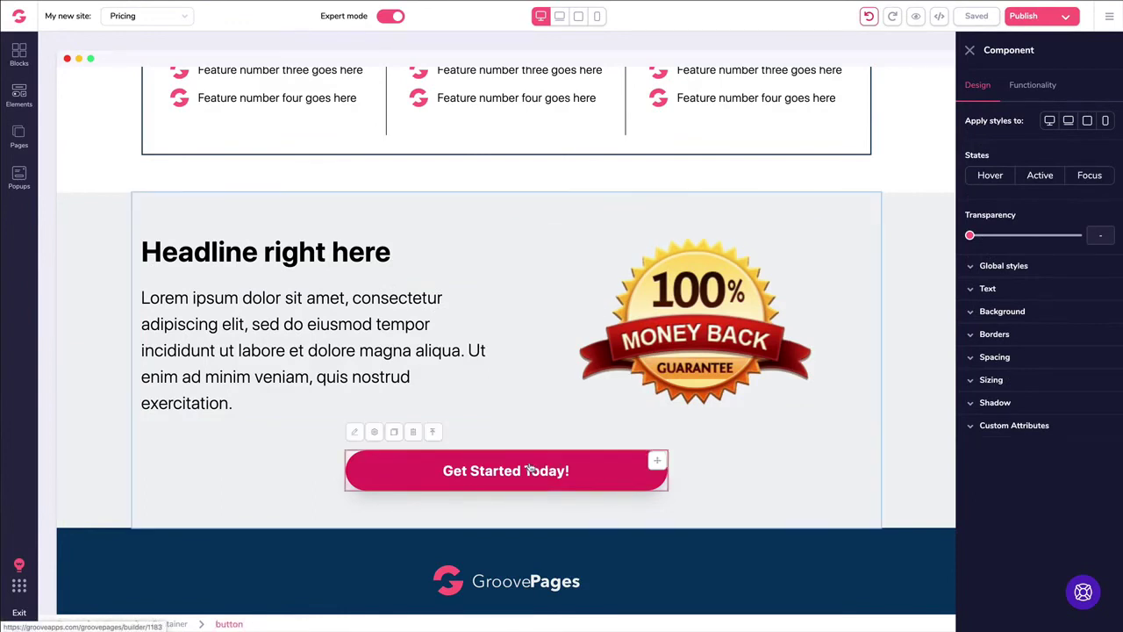
pyautogui.click(975, 427)
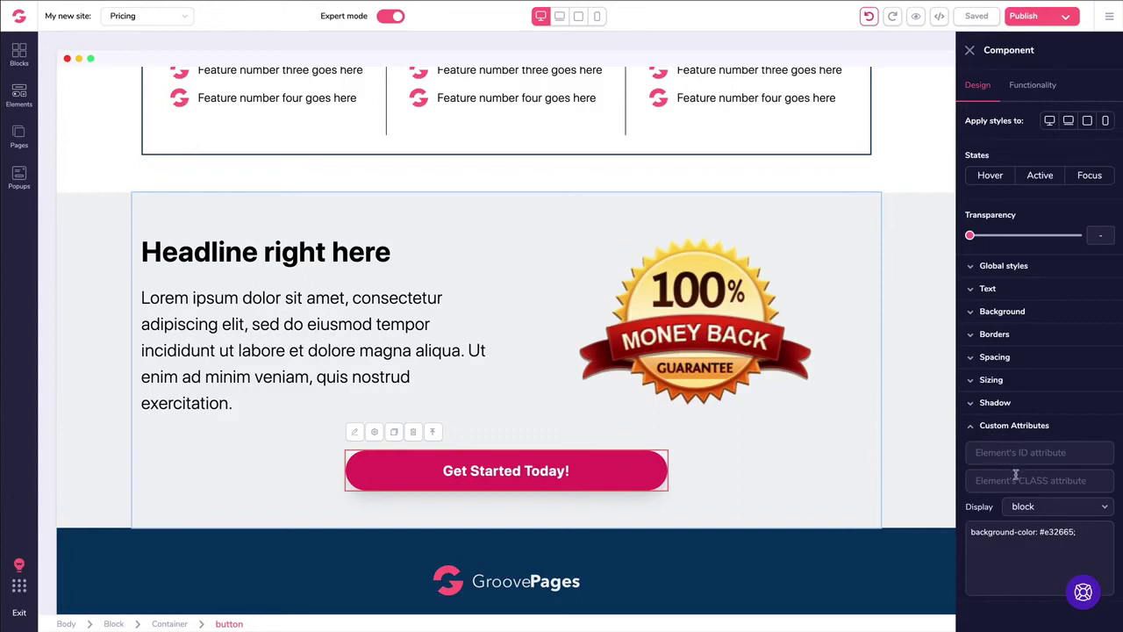
pyautogui.click(1025, 506)
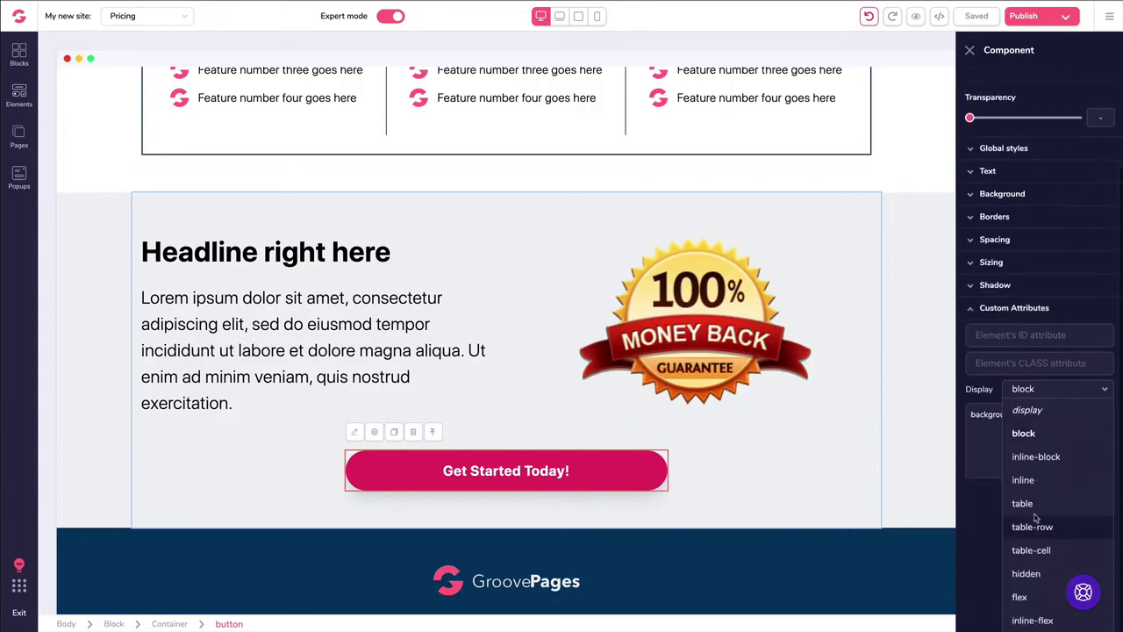
pyautogui.click(1011, 456)
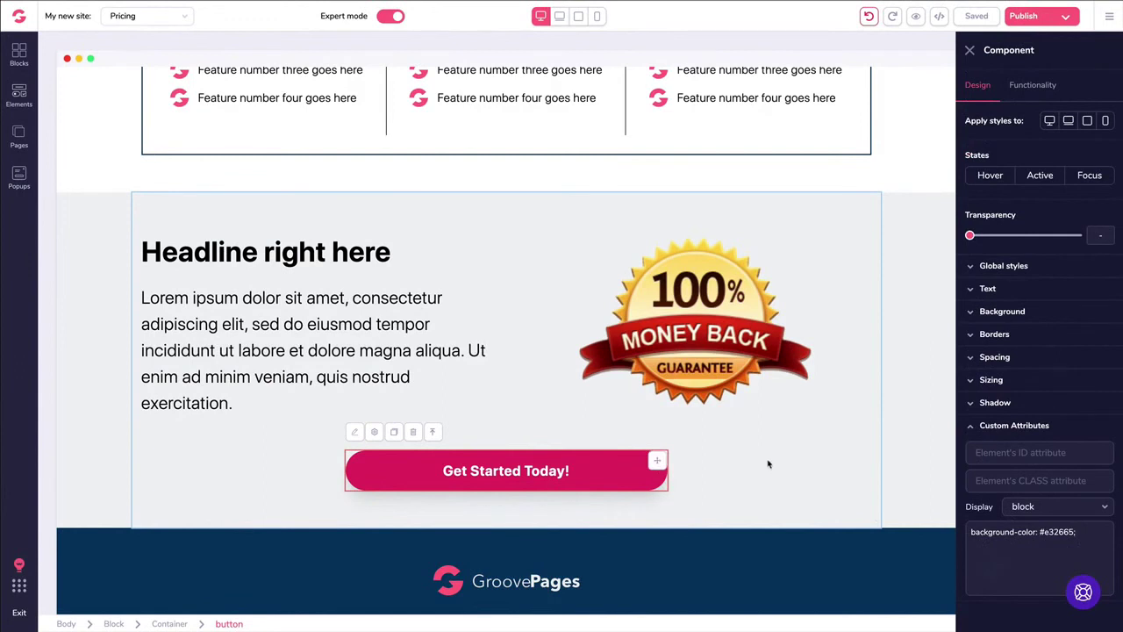
# - Undo the last change and inspect the guarantee block's button, block and container settings again
pyautogui.click(869, 17)
pyautogui.click(971, 50)
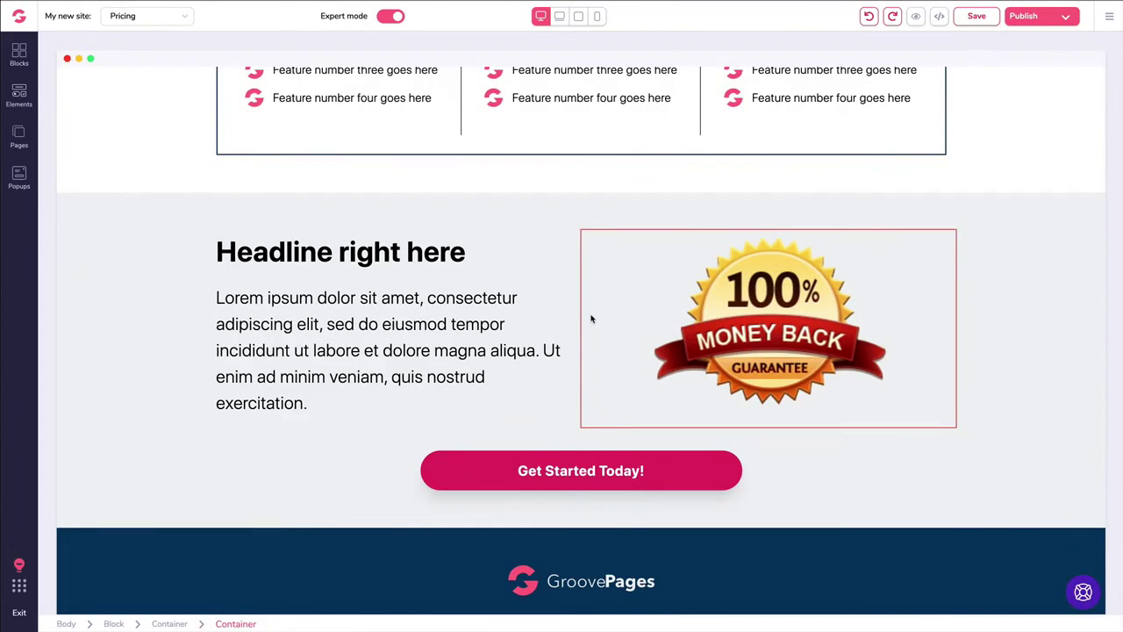
pyautogui.click(586, 458)
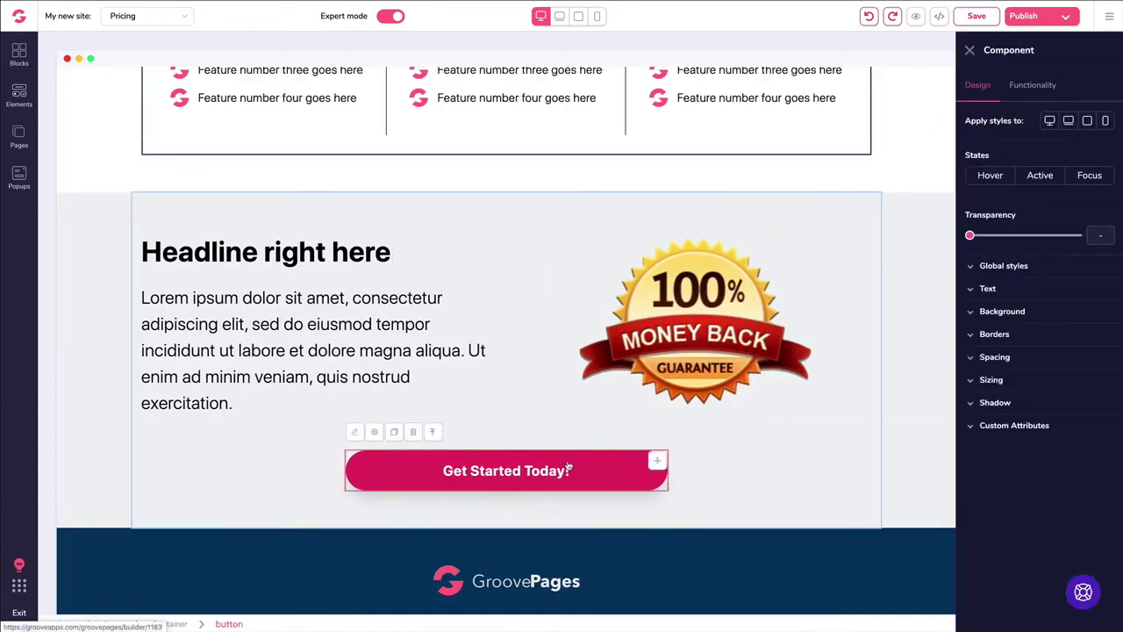
pyautogui.click(989, 426)
pyautogui.click(468, 234)
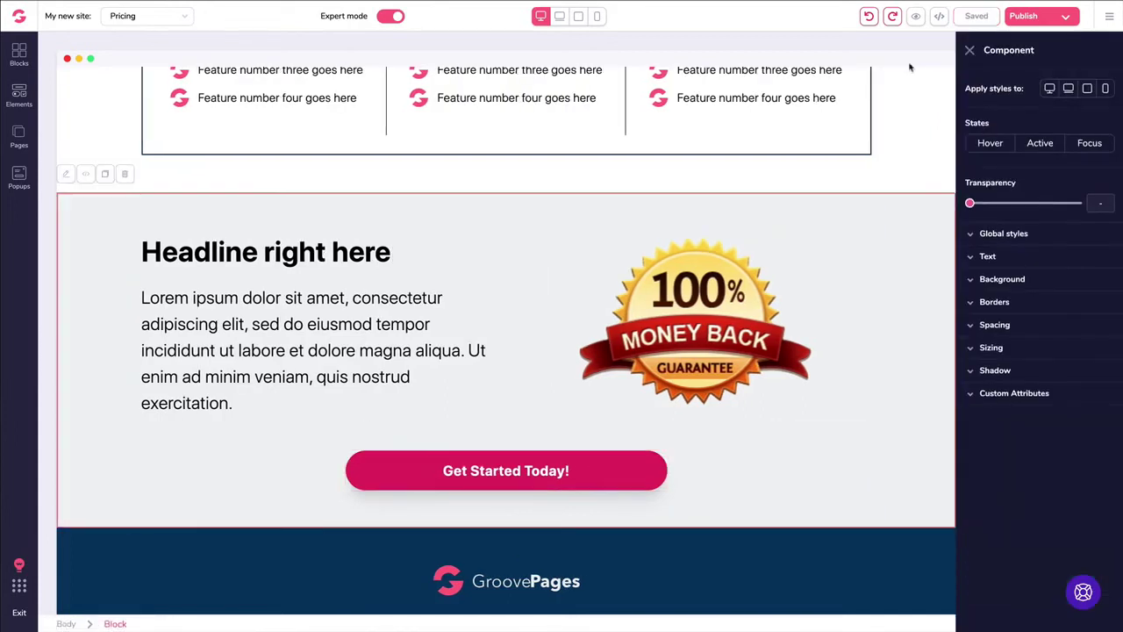
pyautogui.click(379, 215)
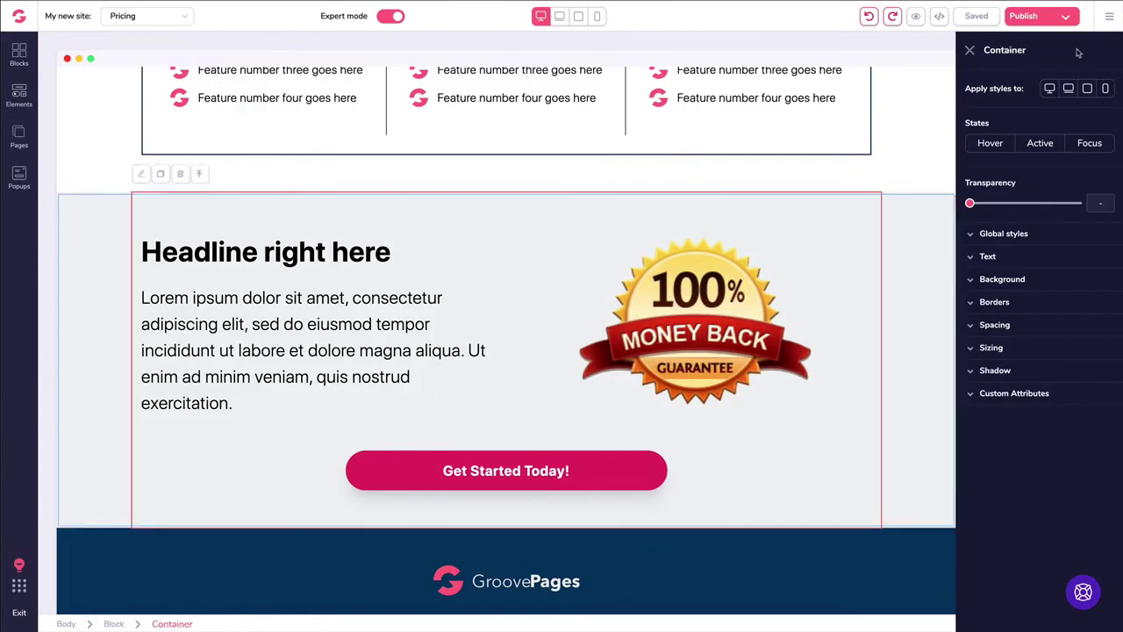
# - Review the site settings for website name, favicon, code includes and Open Graph, then close them
pyautogui.click(1106, 21)
pyautogui.click(1009, 83)
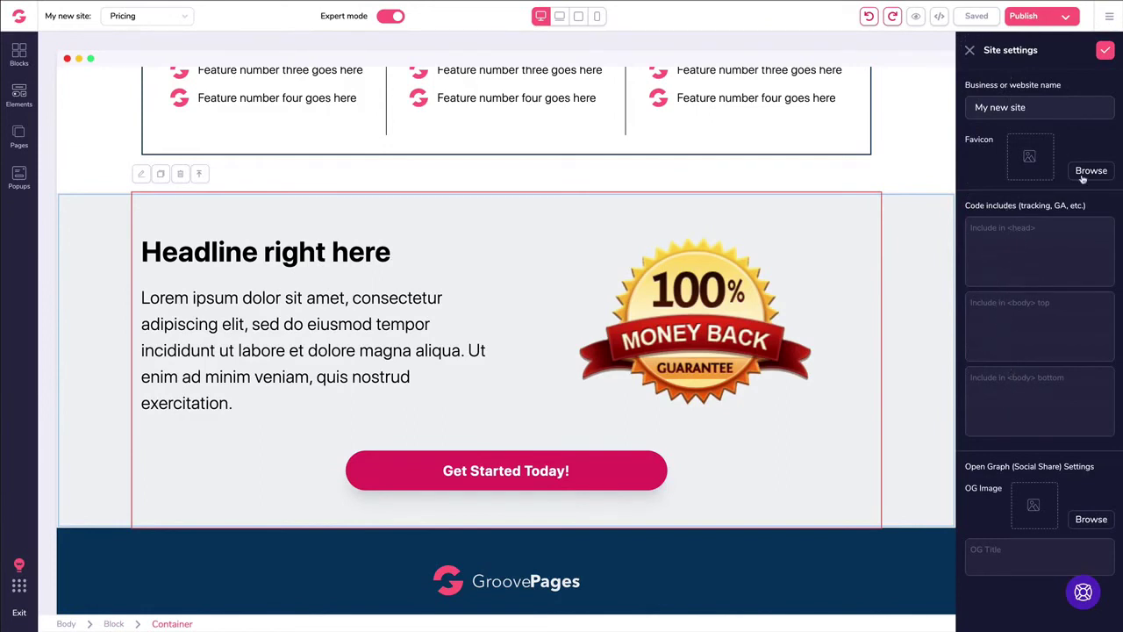
pyautogui.click(970, 50)
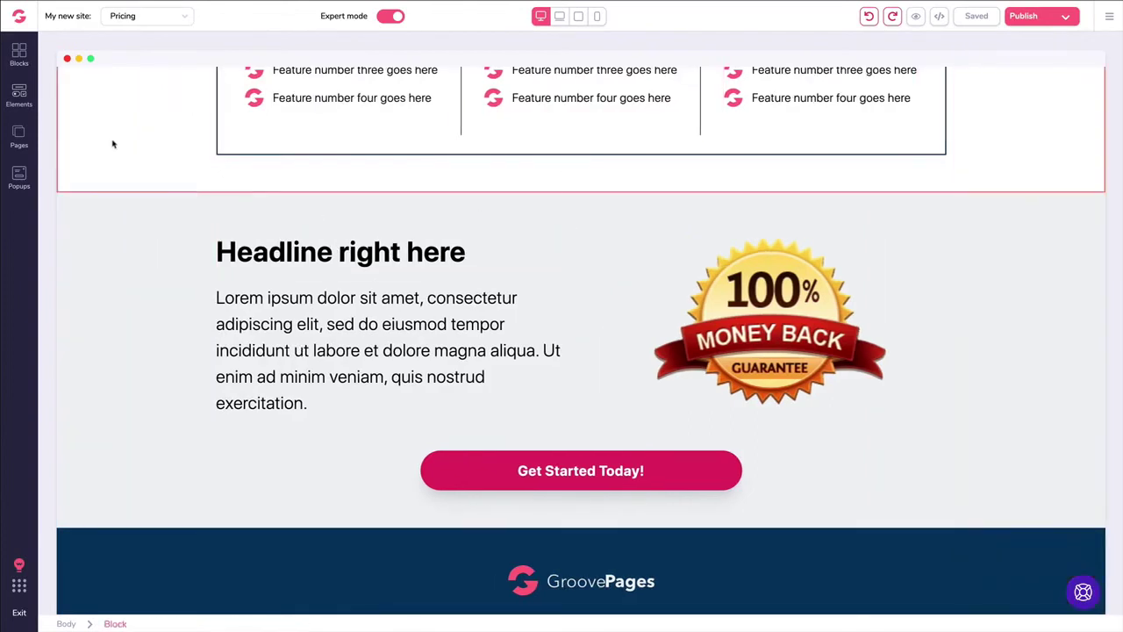
# - Review the Pricing page's settings for title, meta data, code includes and social sharing, then leave them
pyautogui.click(18, 136)
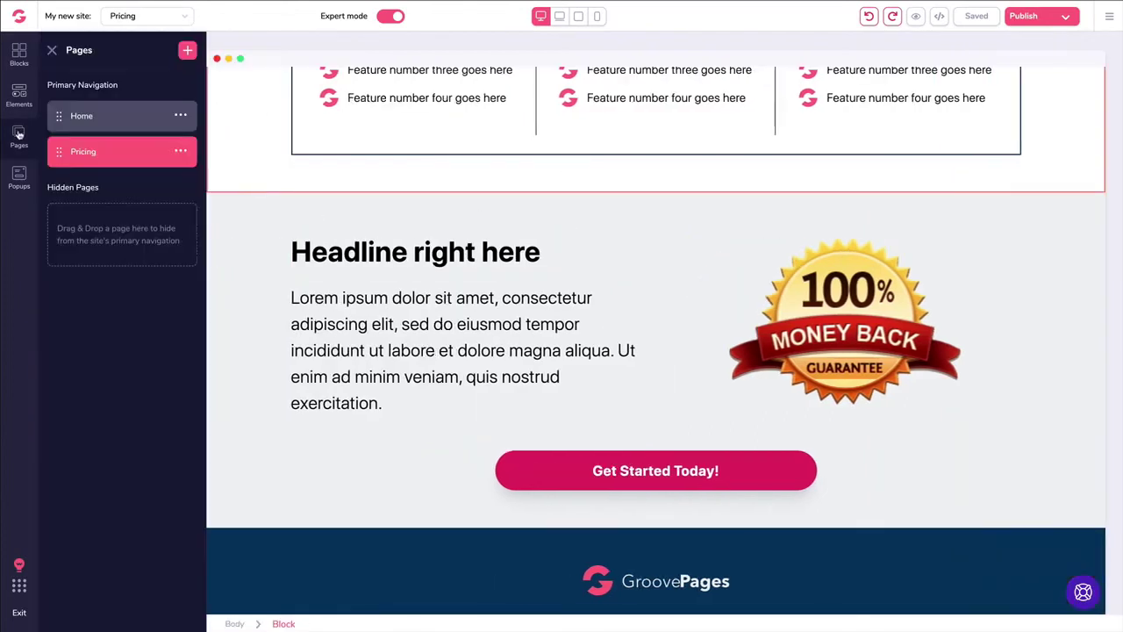
pyautogui.click(180, 151)
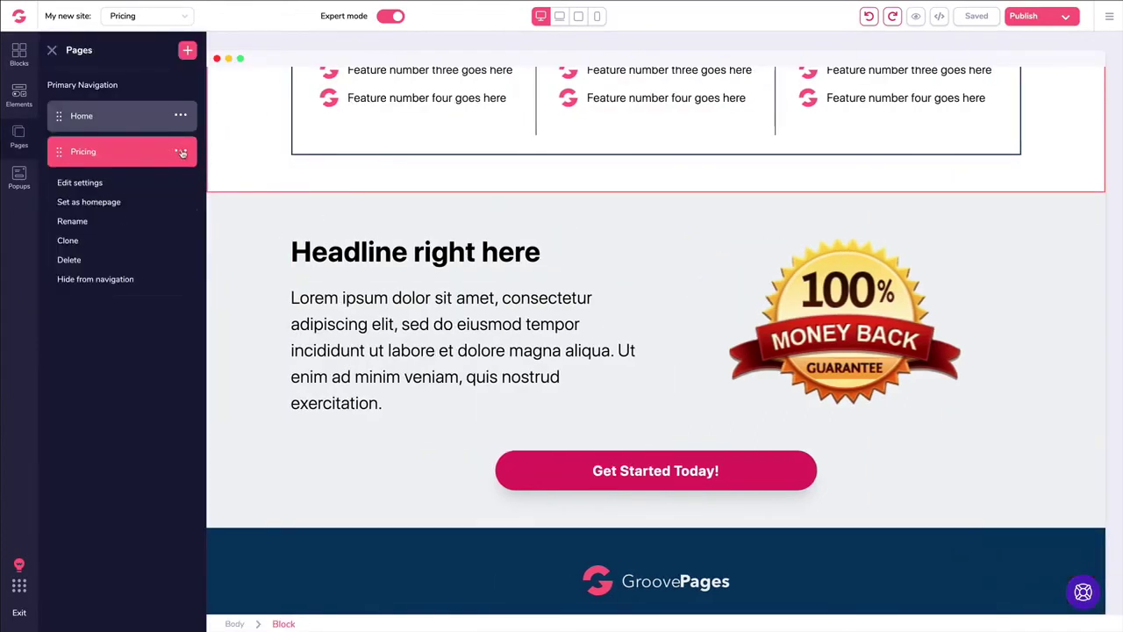
pyautogui.click(83, 184)
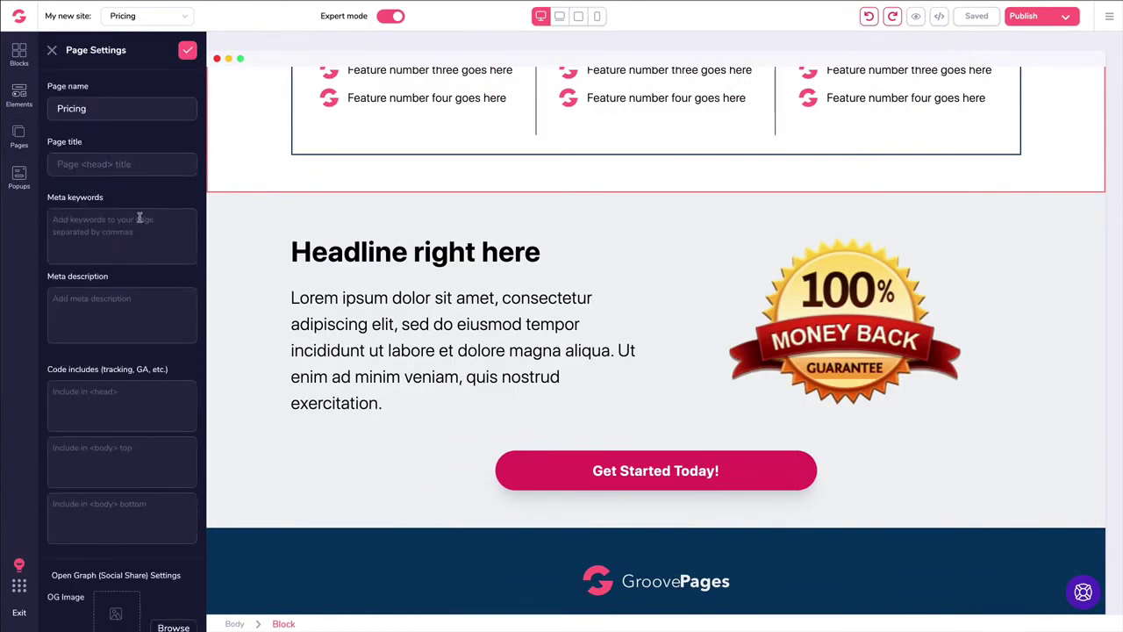
pyautogui.scroll(-1, 143, 307)
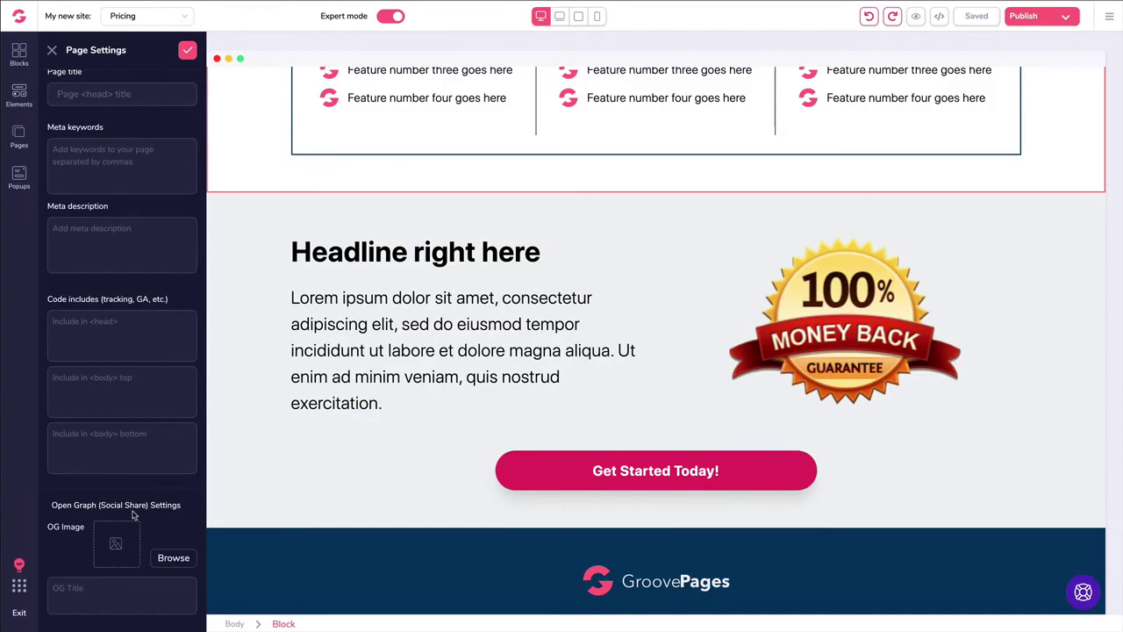
pyautogui.scroll(2, 134, 515)
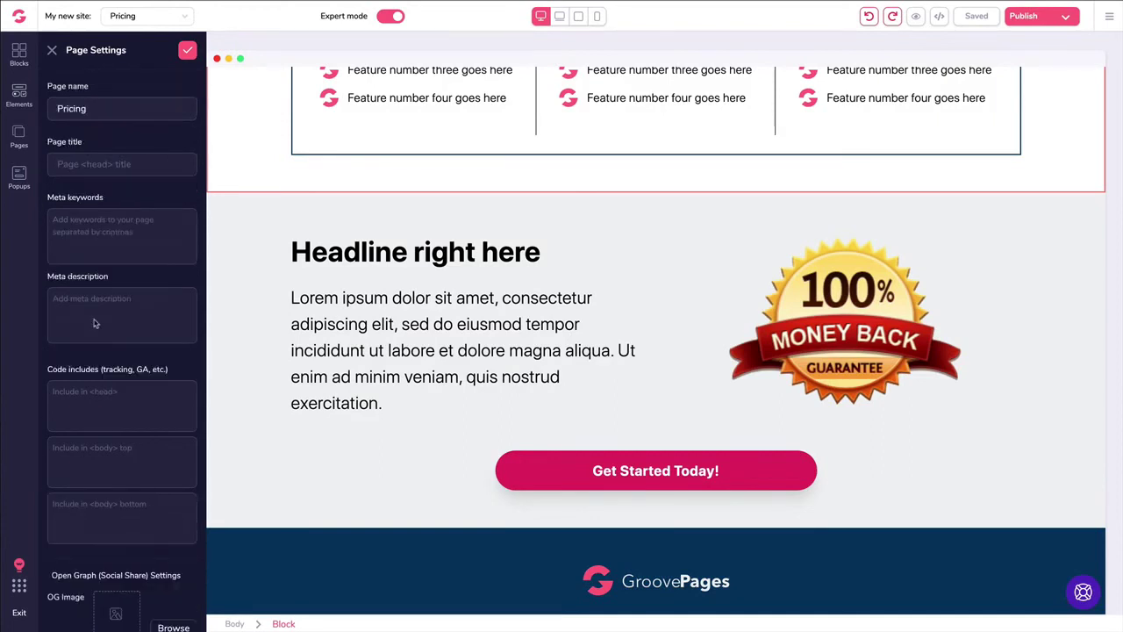
pyautogui.click(51, 50)
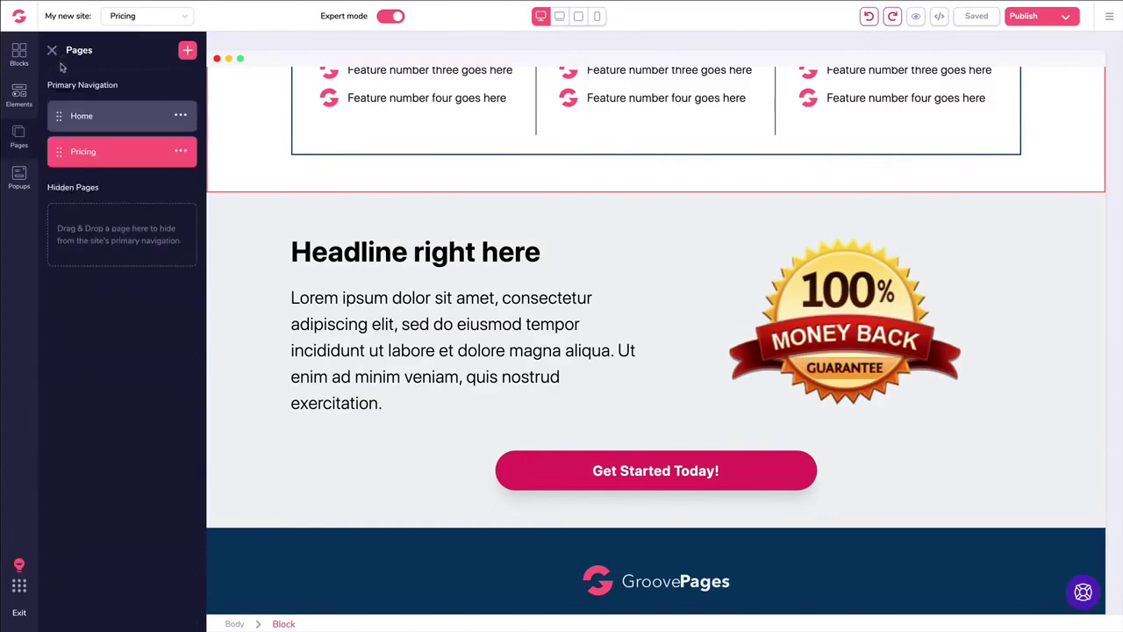
# - Insert Code Embed elements above the guarantee block's headline and below the first pricing column's feature list, then save the site
pyautogui.click(20, 99)
pyautogui.scroll(-8, 163, 148)
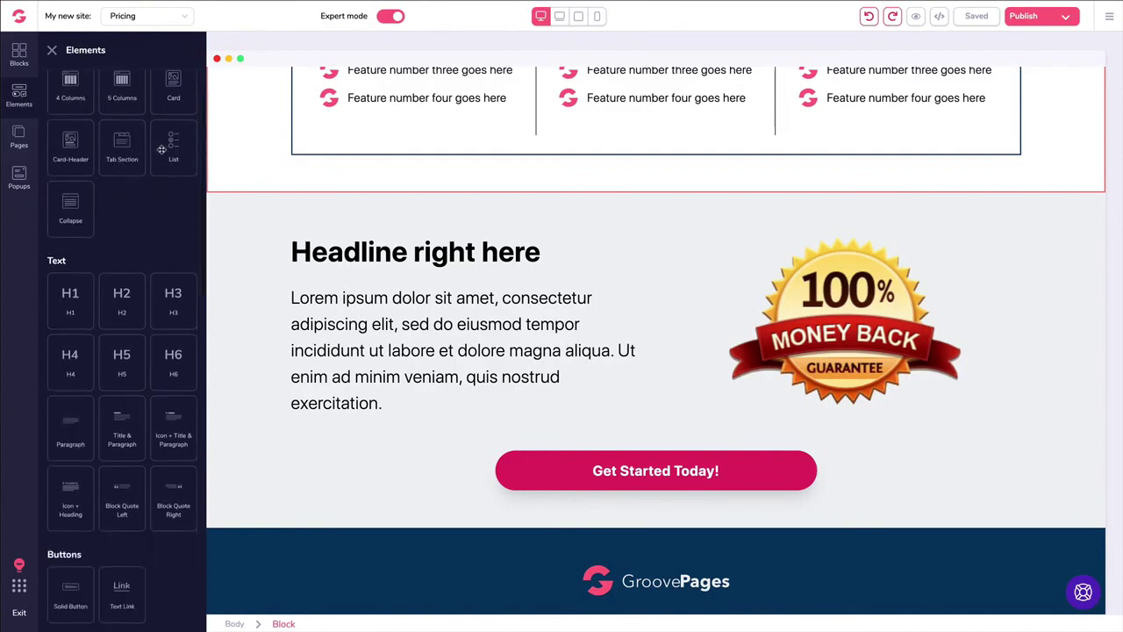
pyautogui.scroll(-3, 161, 157)
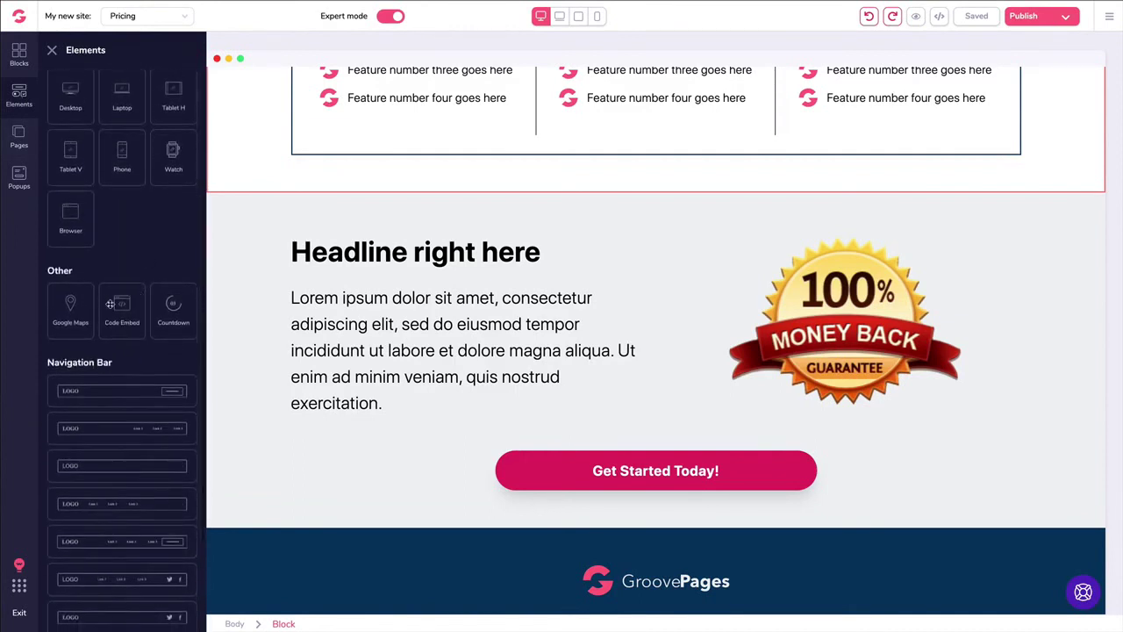
pyautogui.moveTo(122, 304); pyautogui.dragTo(334, 326)
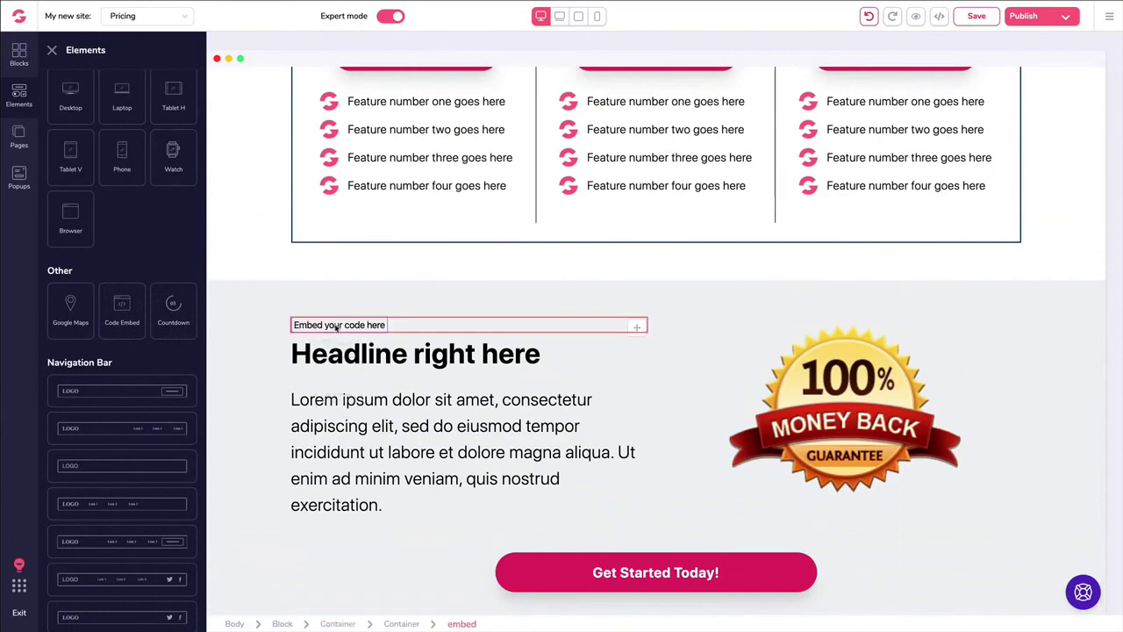
pyautogui.moveTo(122, 304); pyautogui.dragTo(378, 213)
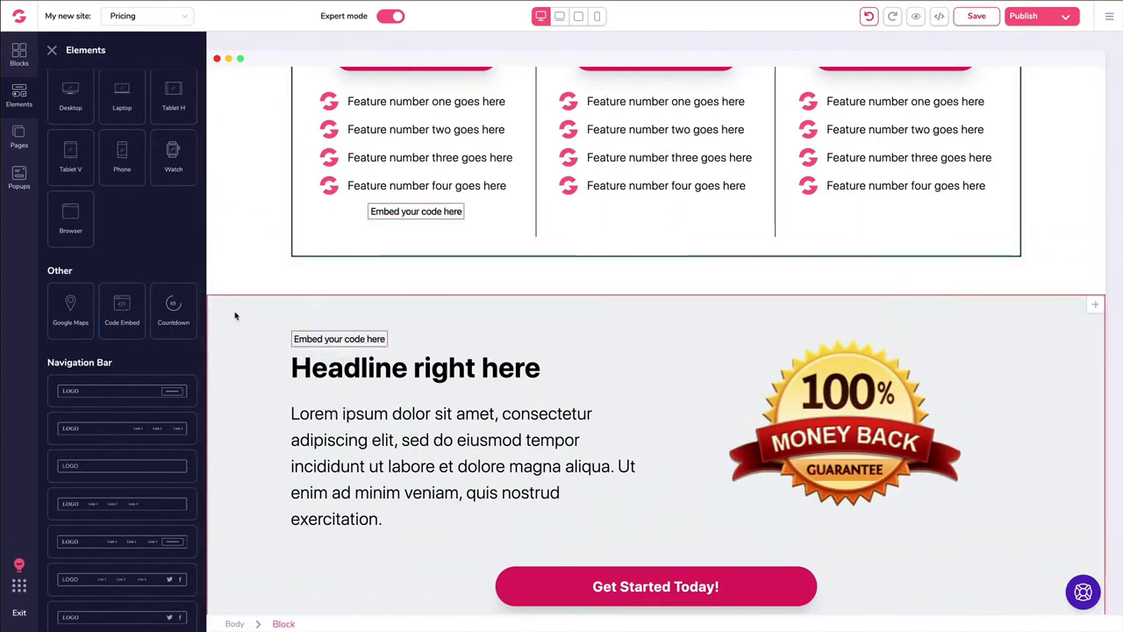
pyautogui.hotkey('ctrl', 's')
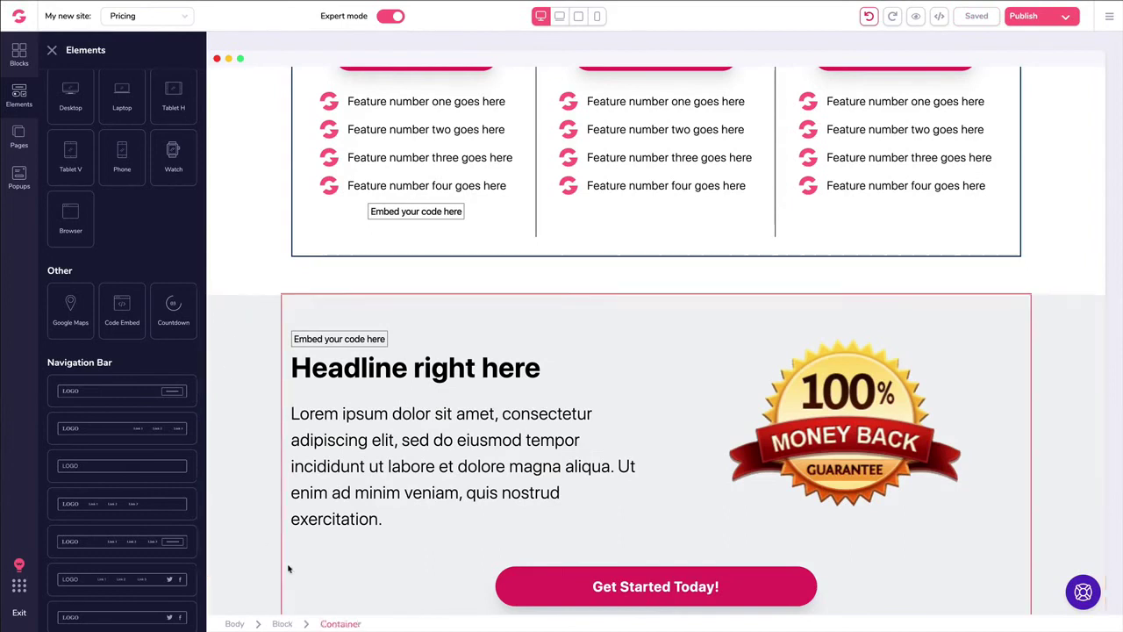
# - Delete the code embed below the first pricing column's feature list
pyautogui.click(410, 214)
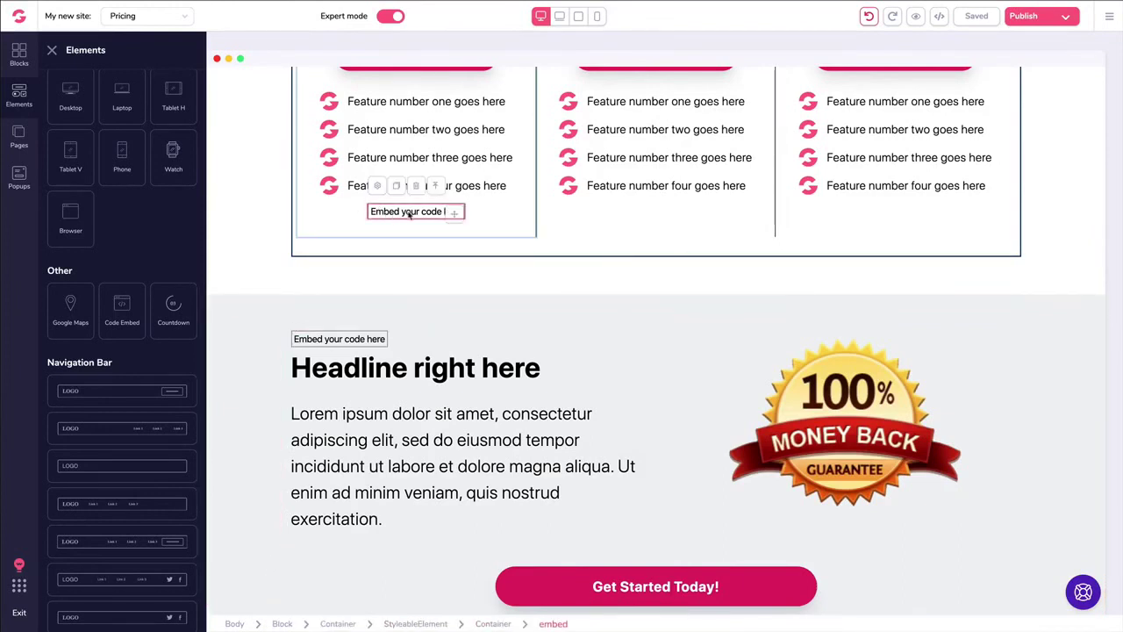
pyautogui.click(416, 186)
# - Try <code></code> as the source of the embed above the headline, clear and cancel the edit, and delete that embed
pyautogui.click(323, 327)
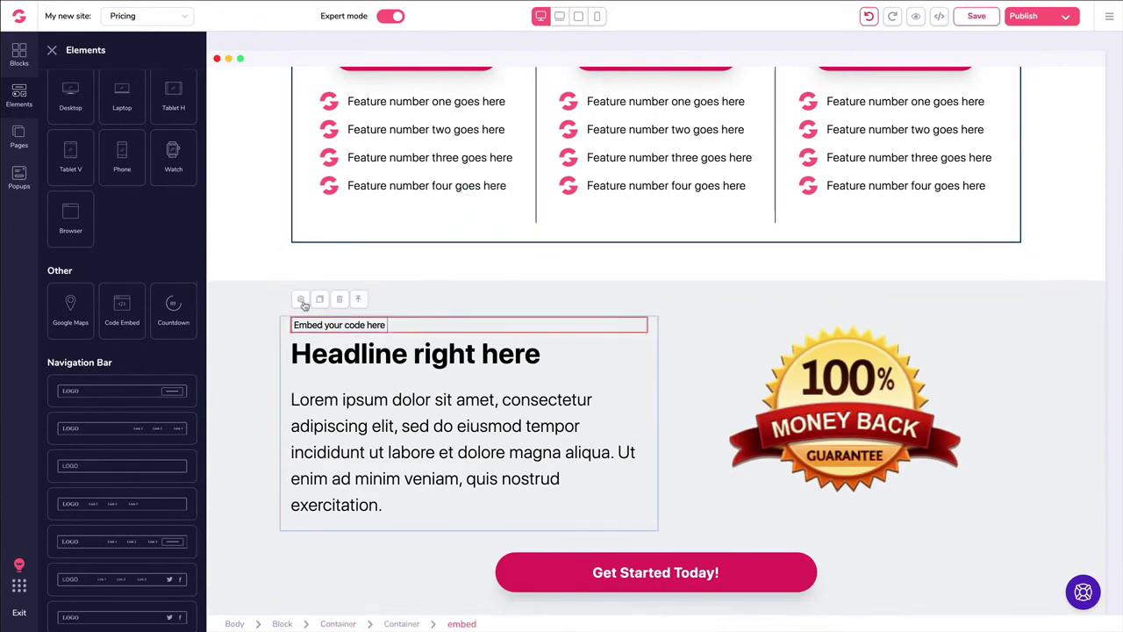
pyautogui.click(305, 301)
pyautogui.write('<code></code>')
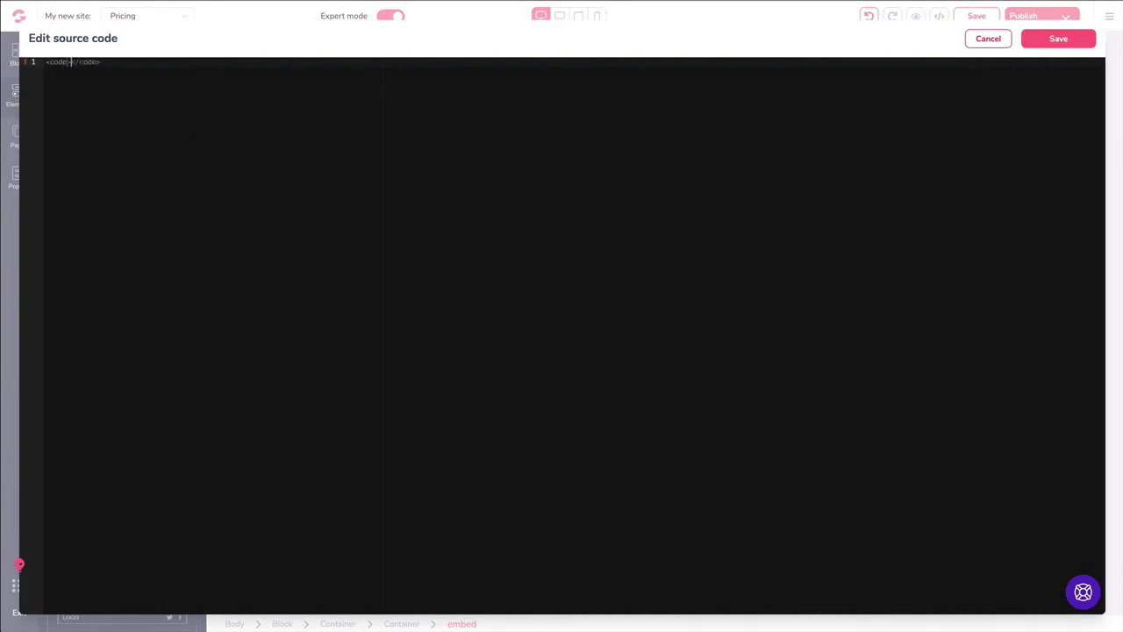
pyautogui.hotkey('ctrl', 'a')
pyautogui.press('BackSpace')
pyautogui.click(992, 40)
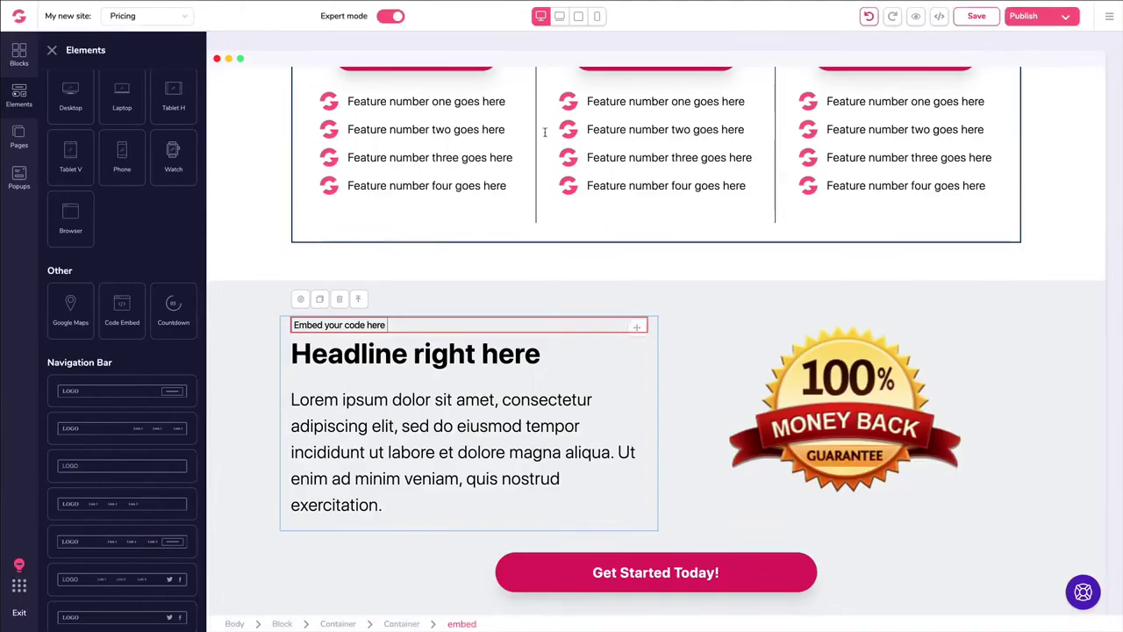
pyautogui.click(339, 300)
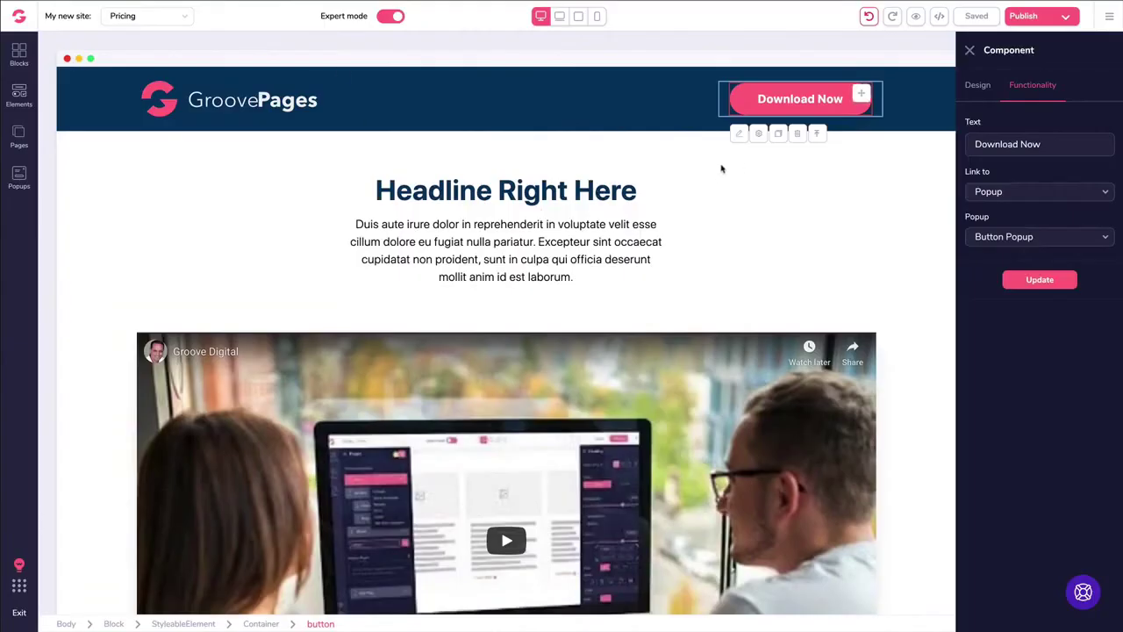
# - Select the headline block near the page's beginning, close its design settings and view the video section below
pyautogui.click(687, 188)
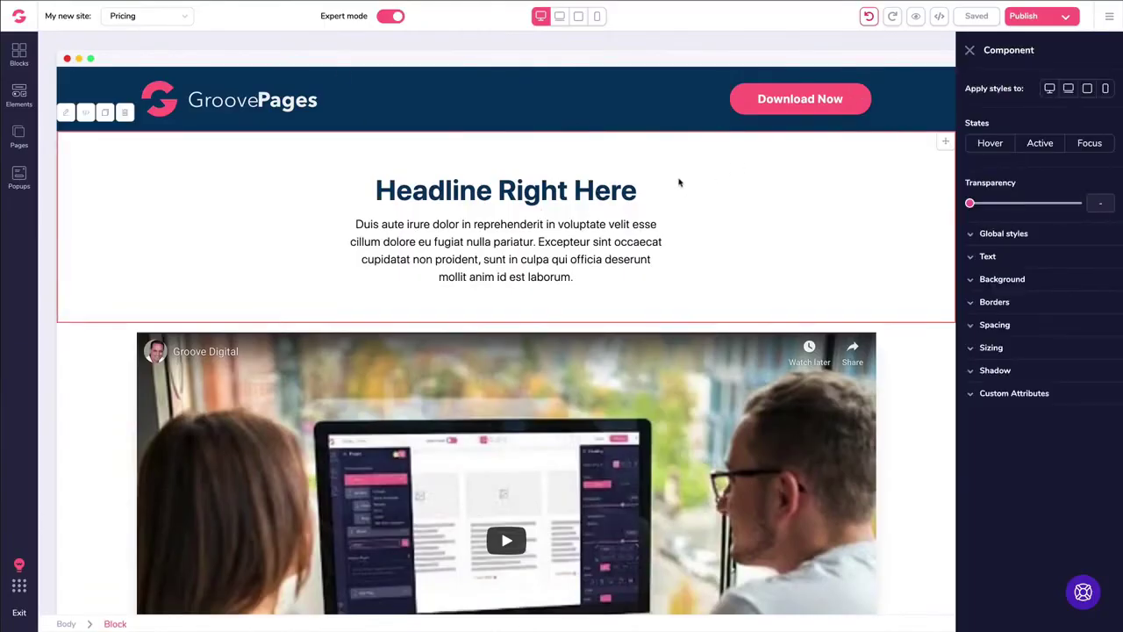
pyautogui.click(970, 50)
pyautogui.scroll(-3, 604, 166)
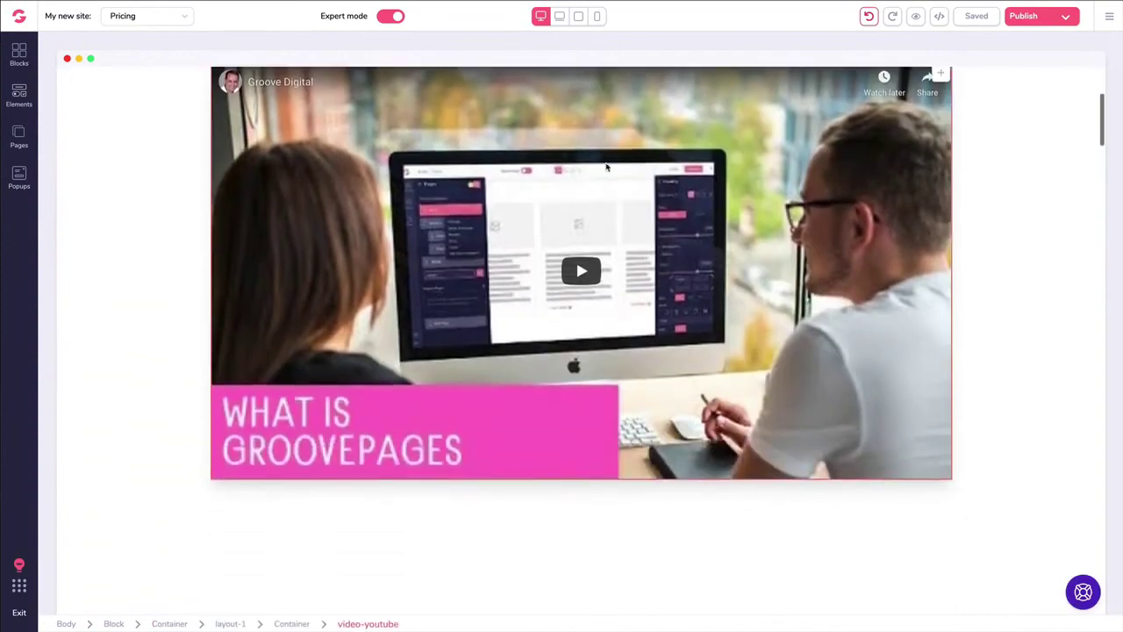
# - Link the Plan #1 pricing button to a URL, entering the groovepages.groovesell checkout address
pyautogui.scroll(-8, 606, 167)
pyautogui.scroll(3, 605, 166)
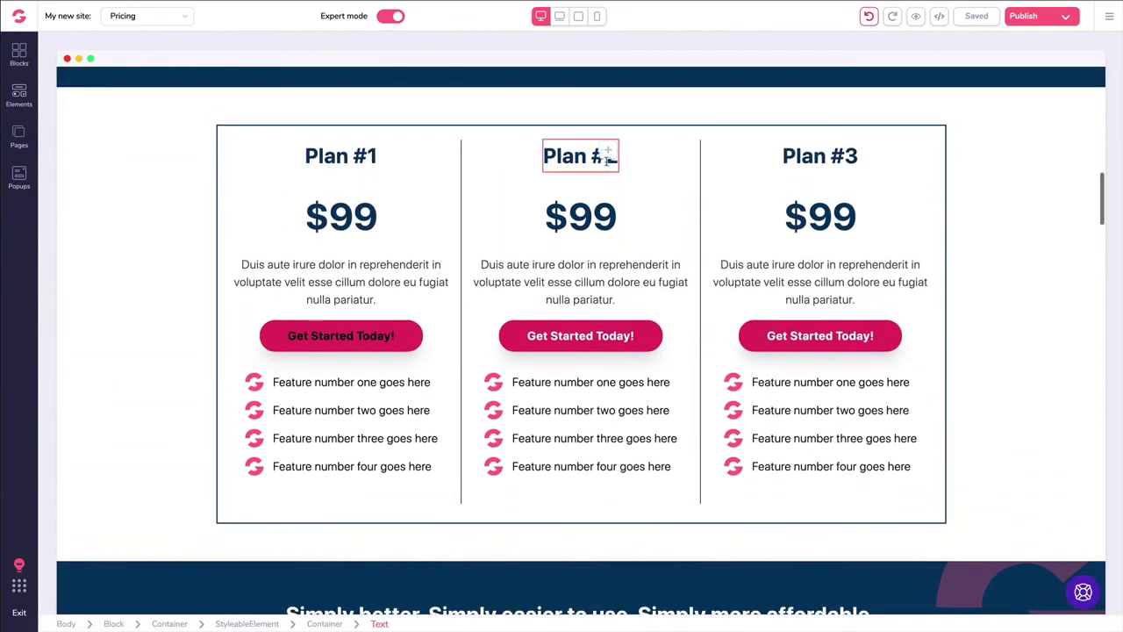
pyautogui.click(316, 342)
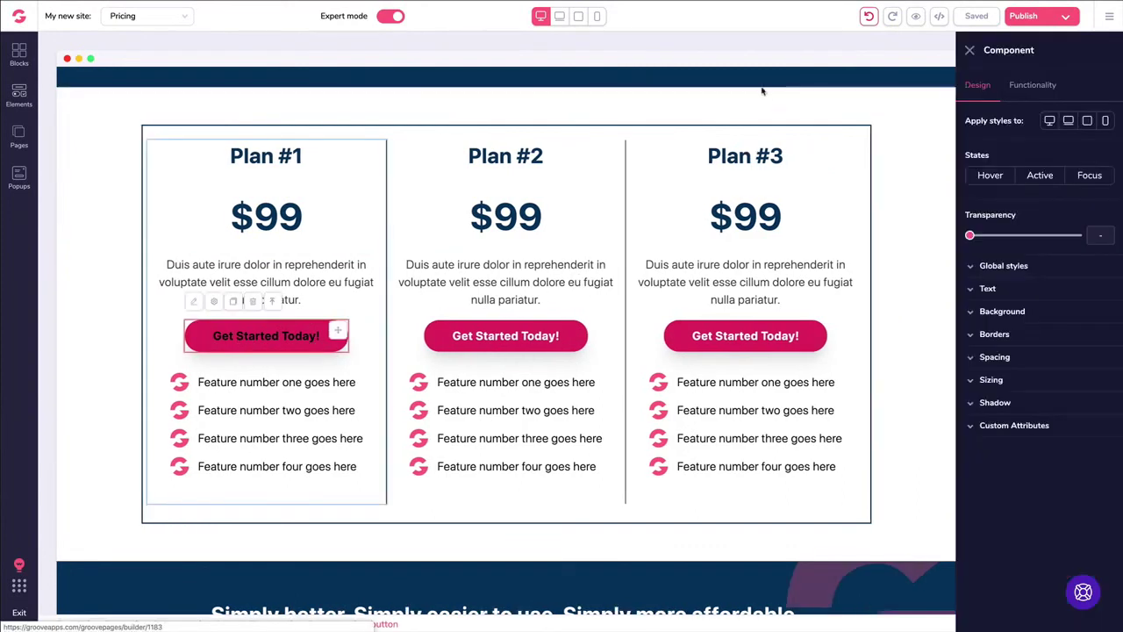
pyautogui.click(1028, 87)
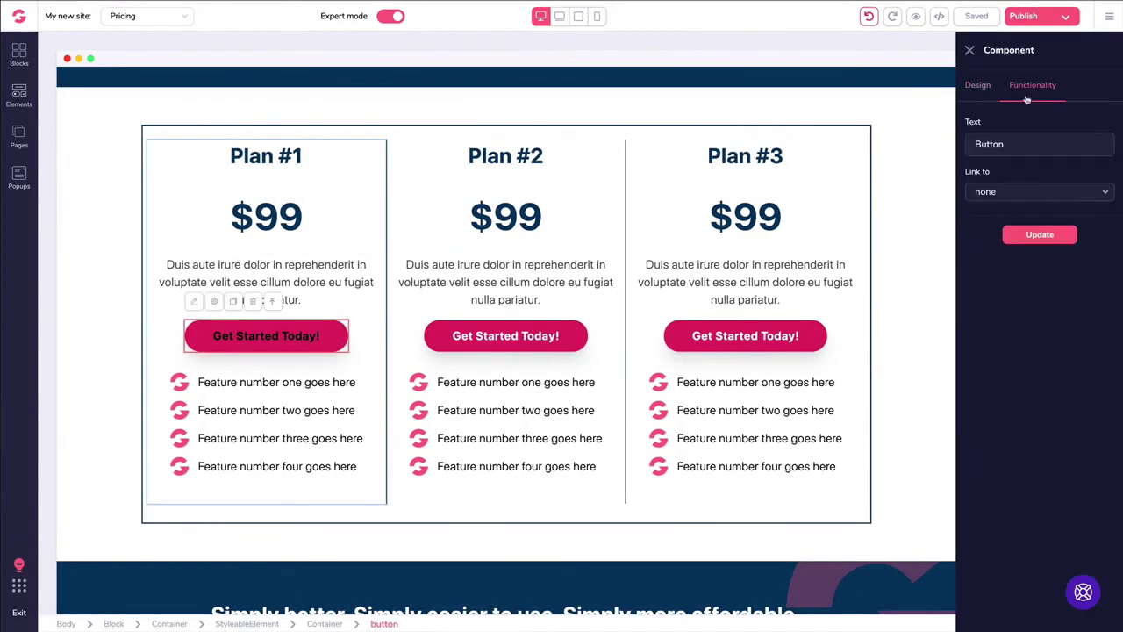
pyautogui.click(1006, 199)
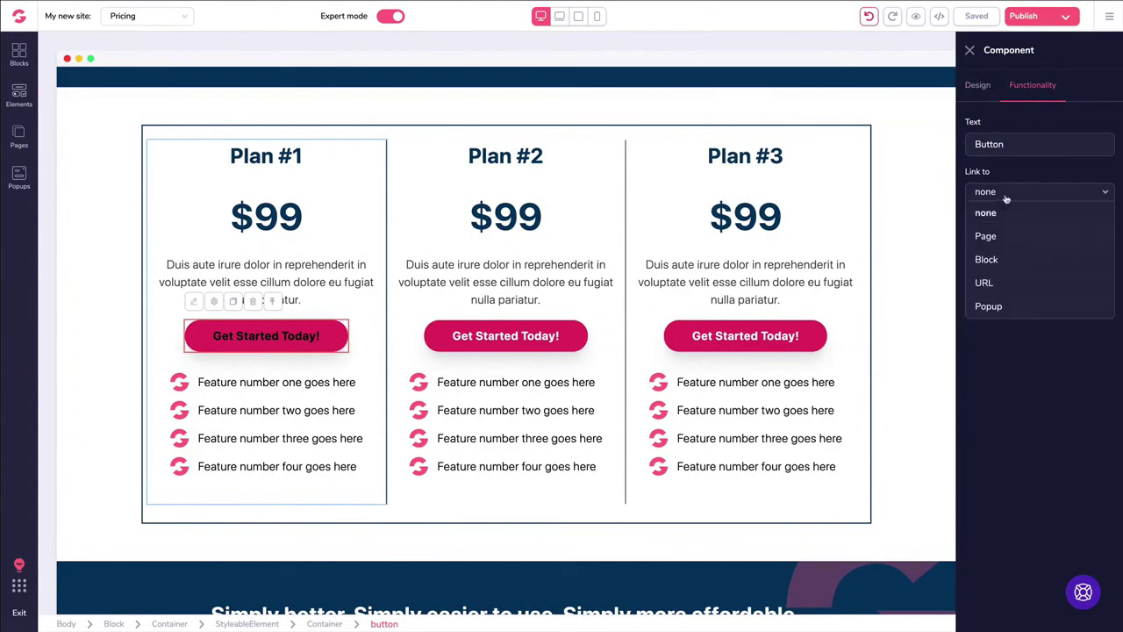
pyautogui.click(992, 283)
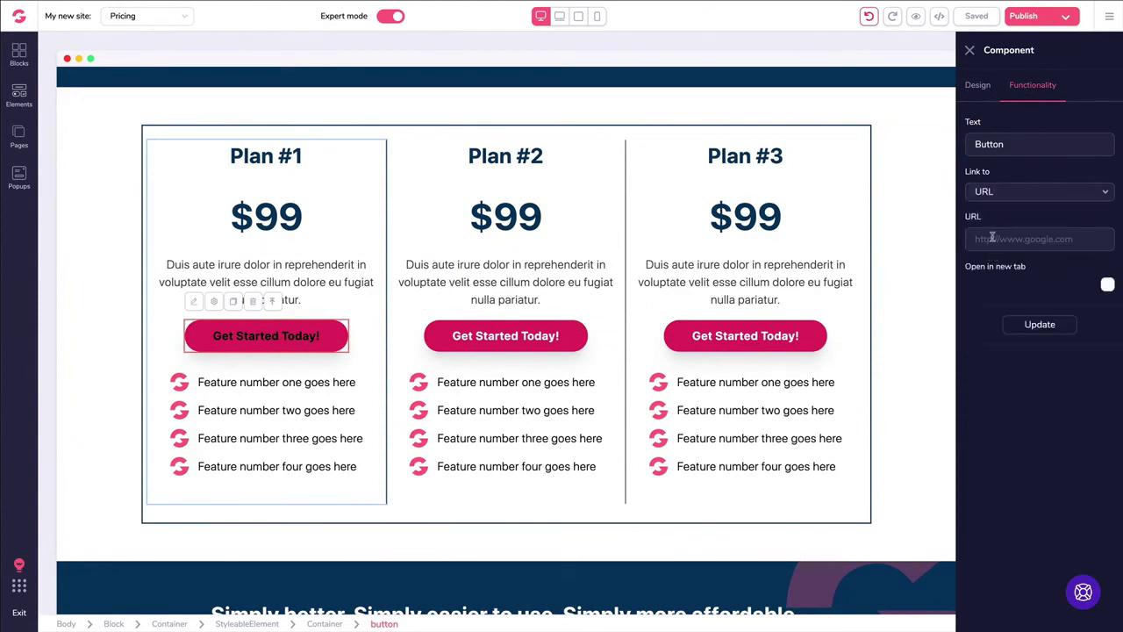
pyautogui.click(992, 237)
pyautogui.hotkey('ctrl', 'v')
pyautogui.hotkey('ctrl', 'a')
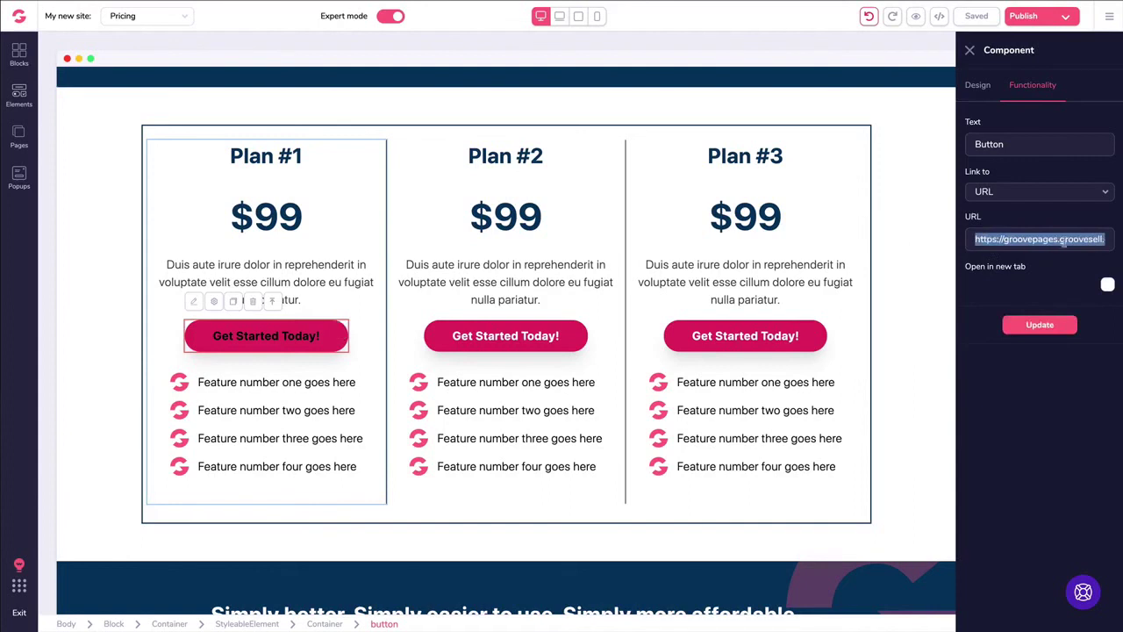
# - Make the Plan #1 button's link open in a new tab, set its text to "Get Started Today" and apply the changes
pyautogui.click(1107, 284)
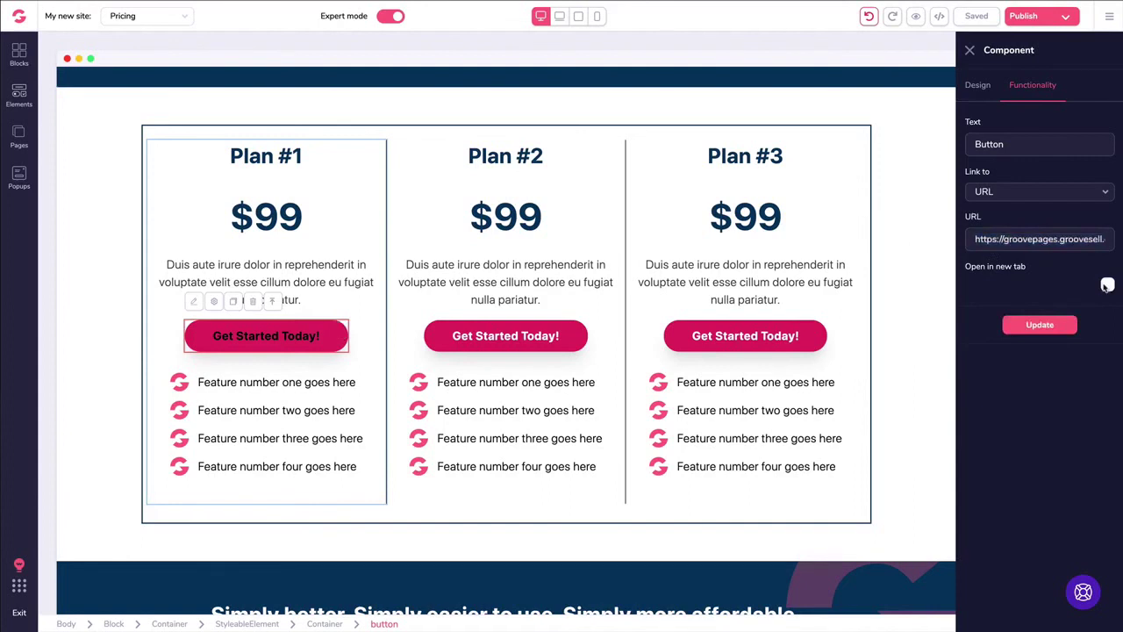
pyautogui.click(1032, 325)
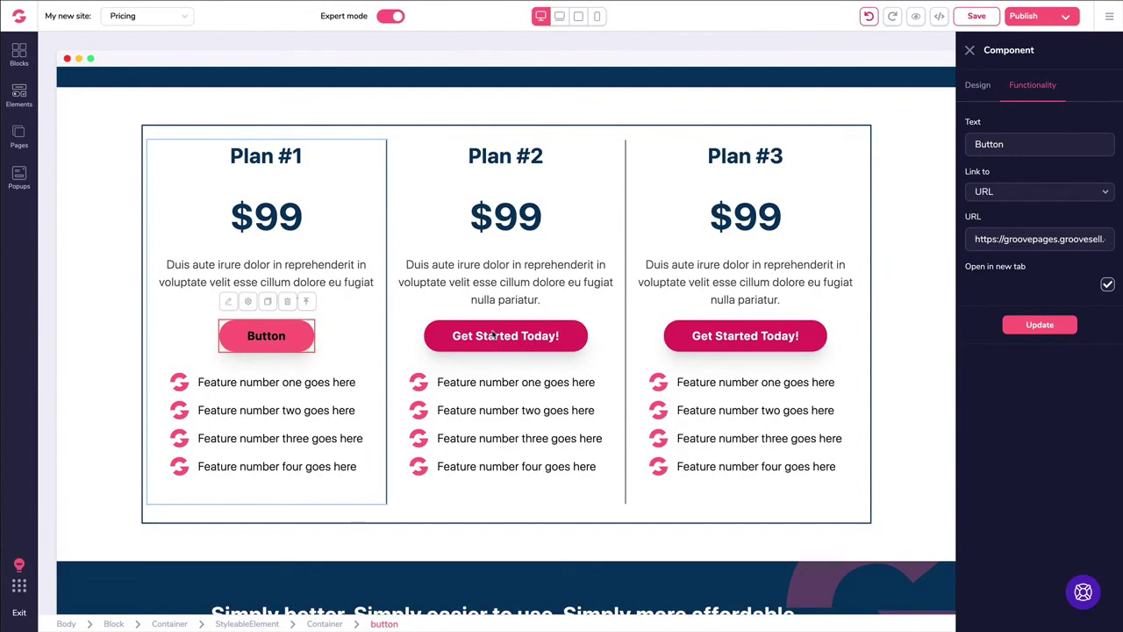
pyautogui.click(1029, 325)
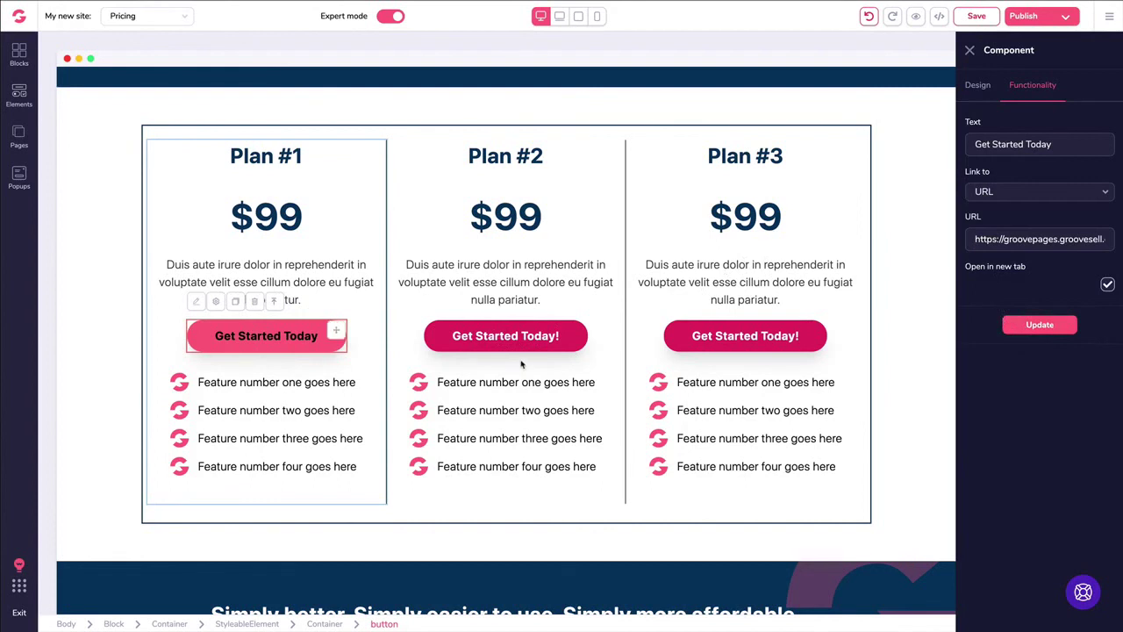
# - Set the Plan #2 button's text to "Get Started Today"
pyautogui.click(495, 341)
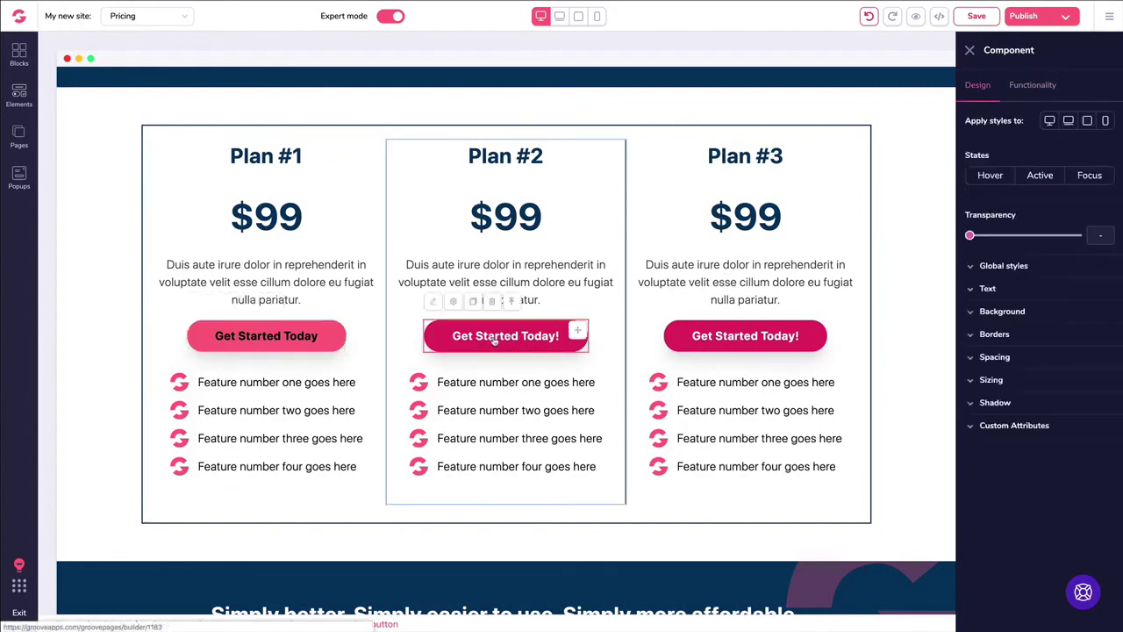
pyautogui.click(1018, 85)
pyautogui.doubleClick(1012, 145)
pyautogui.write('Get Started Today')
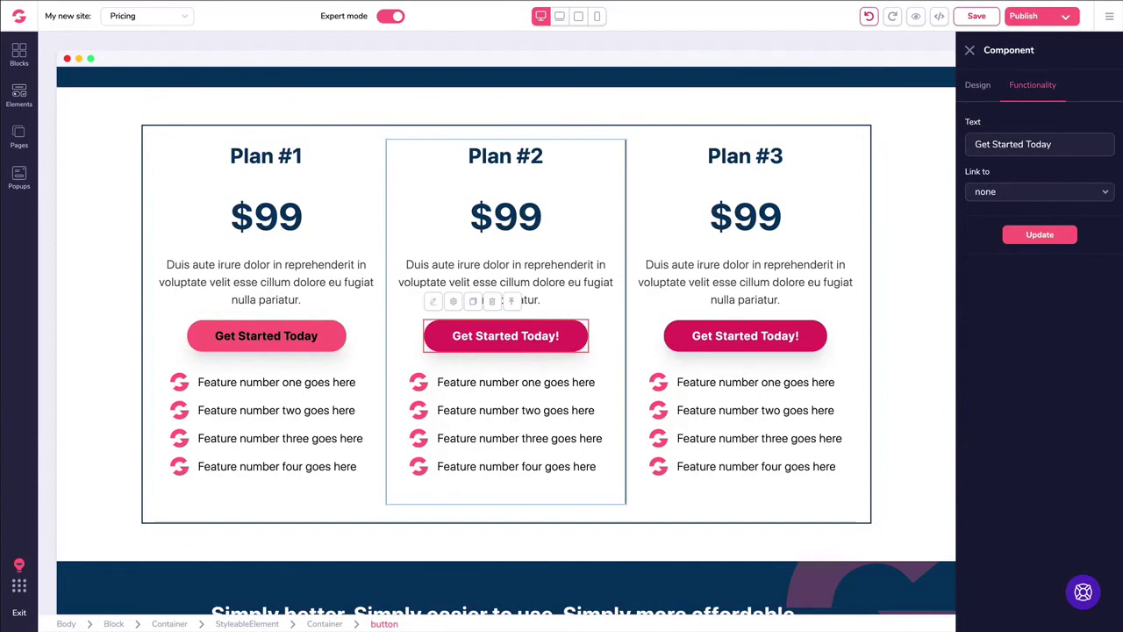
# - Link the Plan #2 button to the groovepages.groovesell URL in a new tab, apply the change, close its settings and save the site
pyautogui.click(1031, 193)
pyautogui.click(1007, 283)
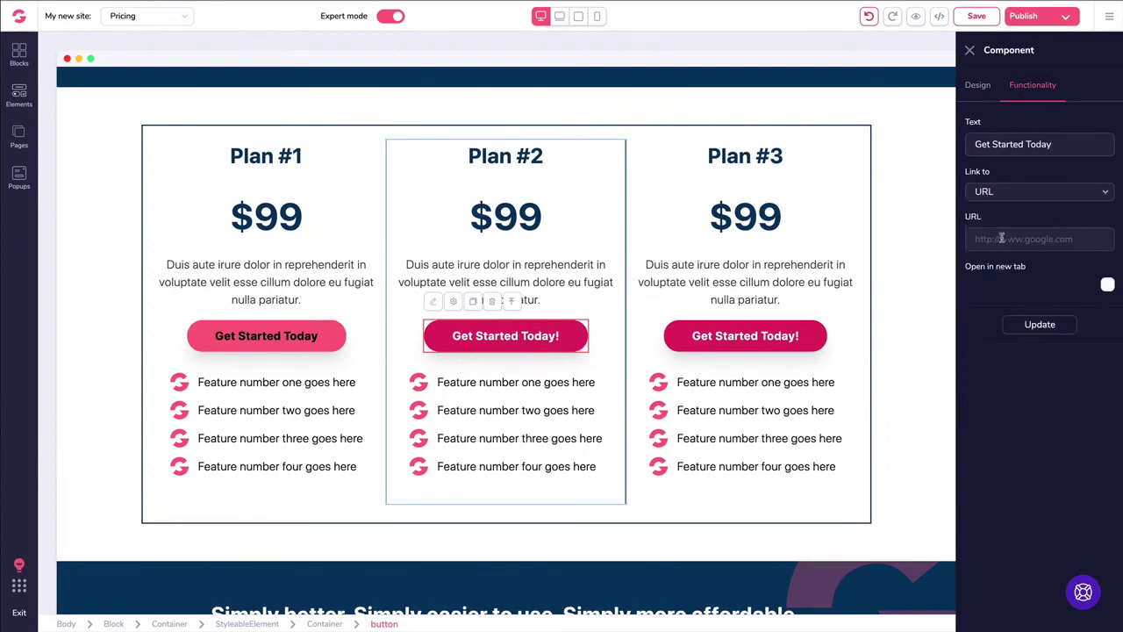
pyautogui.click(1002, 238)
pyautogui.hotkey('ctrl', 'v')
pyautogui.click(1107, 285)
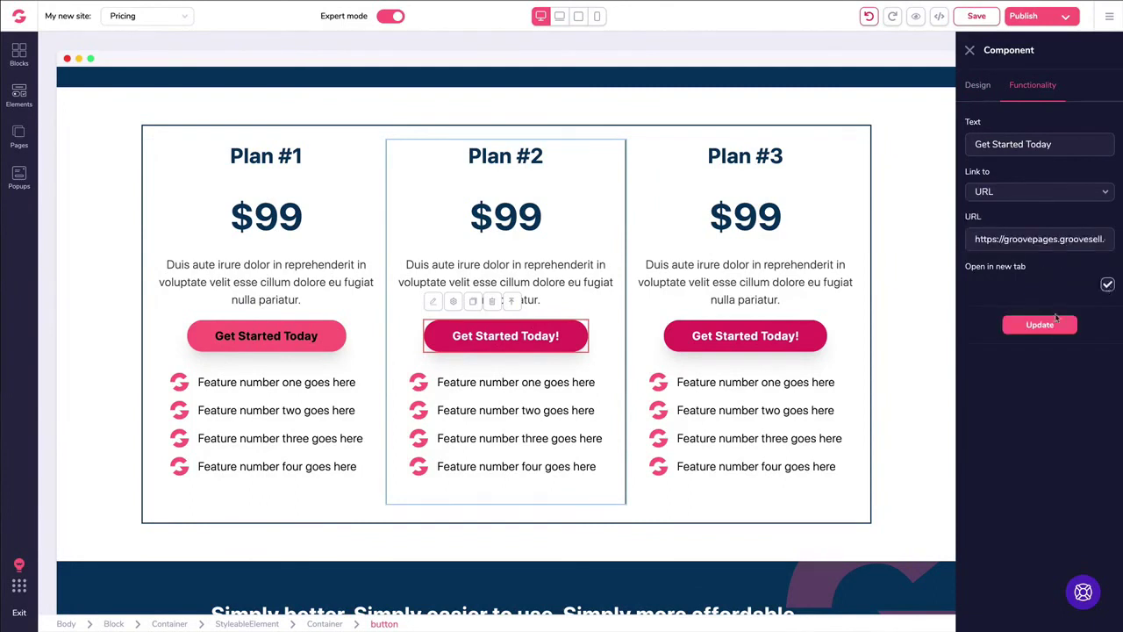
pyautogui.click(1040, 325)
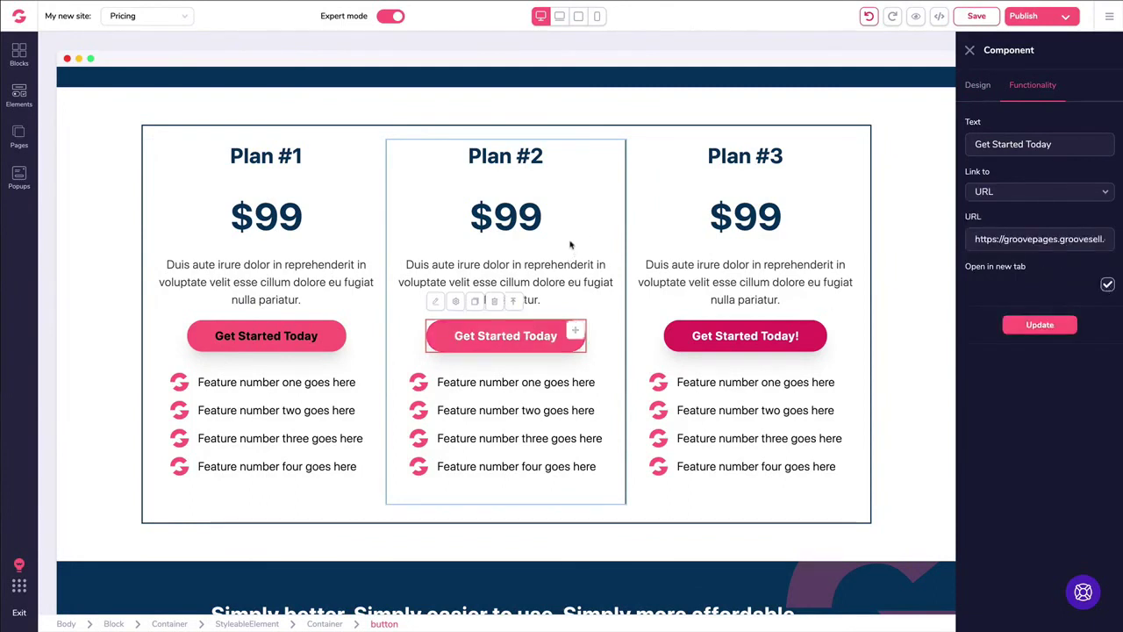
pyautogui.click(970, 50)
pyautogui.click(976, 16)
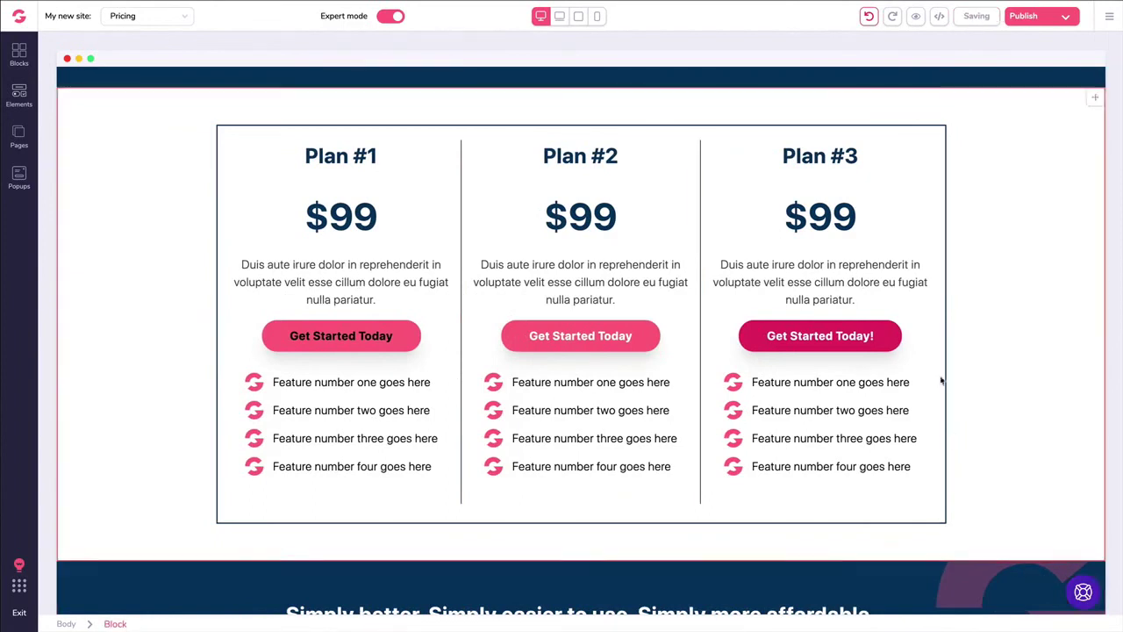
# - Preview the page and test the links of the Plan #1 and Plan #2 buttons
pyautogui.click(914, 17)
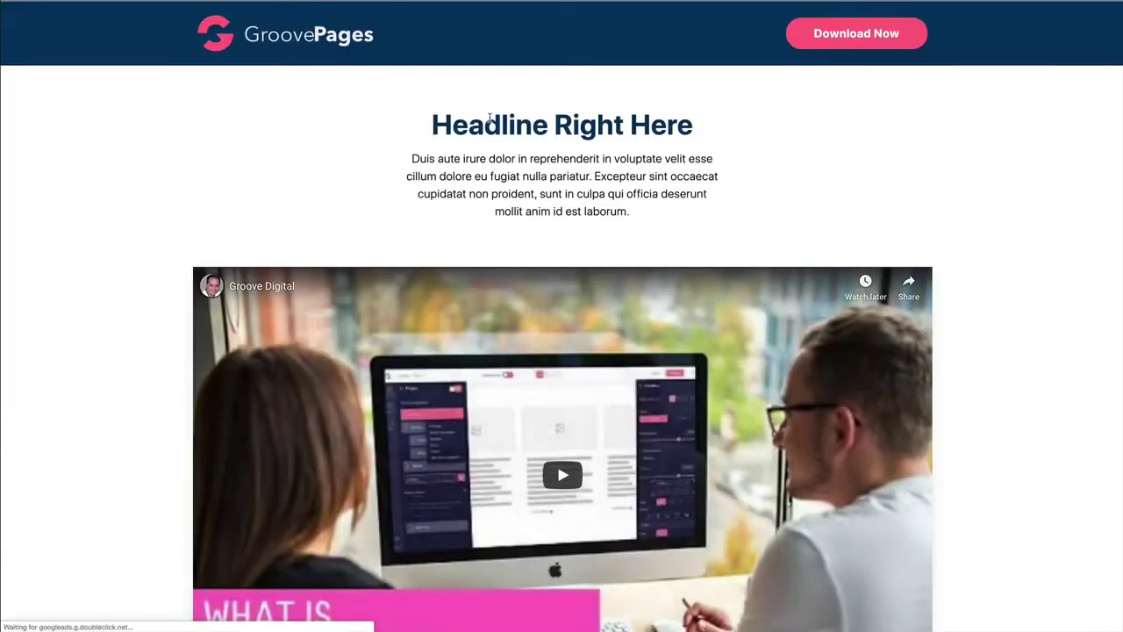
pyautogui.scroll(-15, 491, 132)
pyautogui.scroll(2, 493, 142)
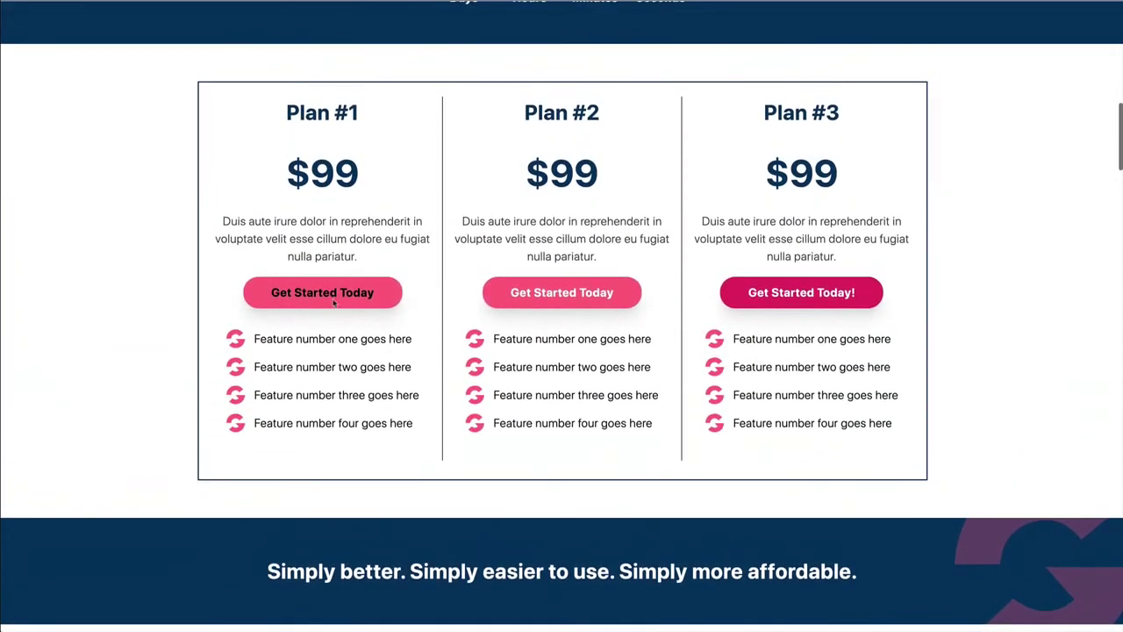
pyautogui.click(327, 296)
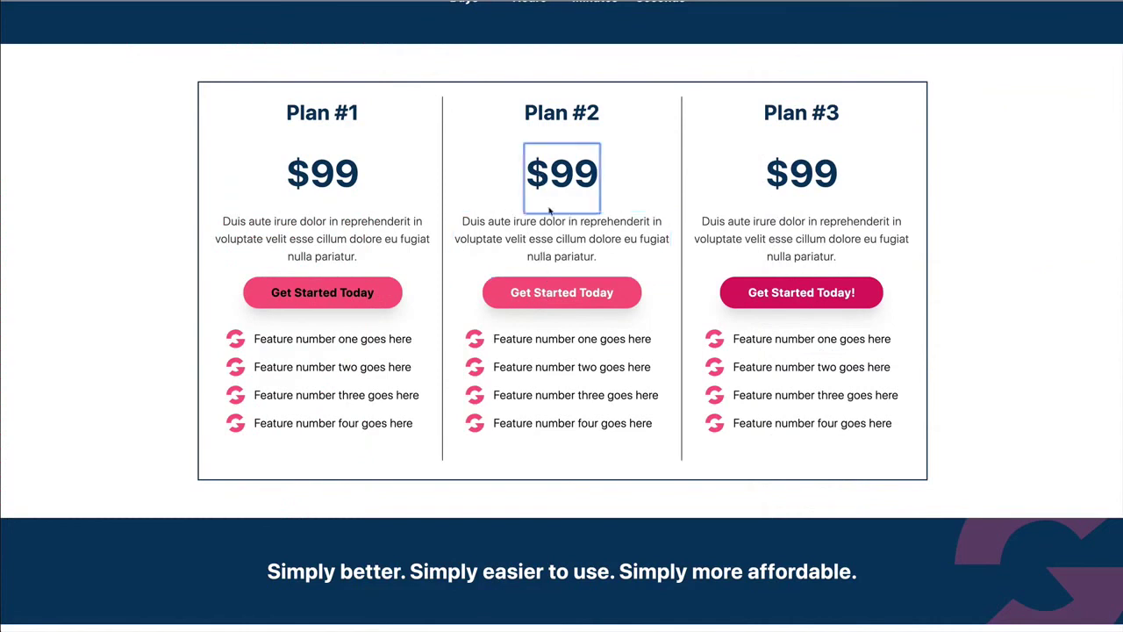
pyautogui.click(549, 293)
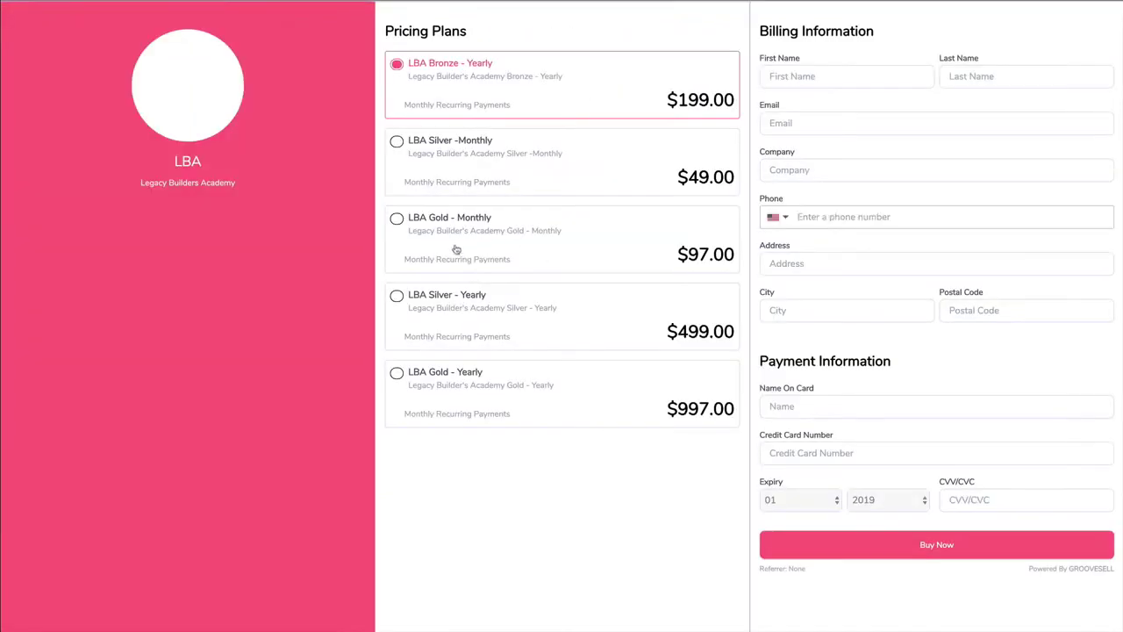
# - Try out the LBA Silver, Gold and Bronze pricing plan options on the checkout page
pyautogui.click(518, 176)
pyautogui.click(521, 247)
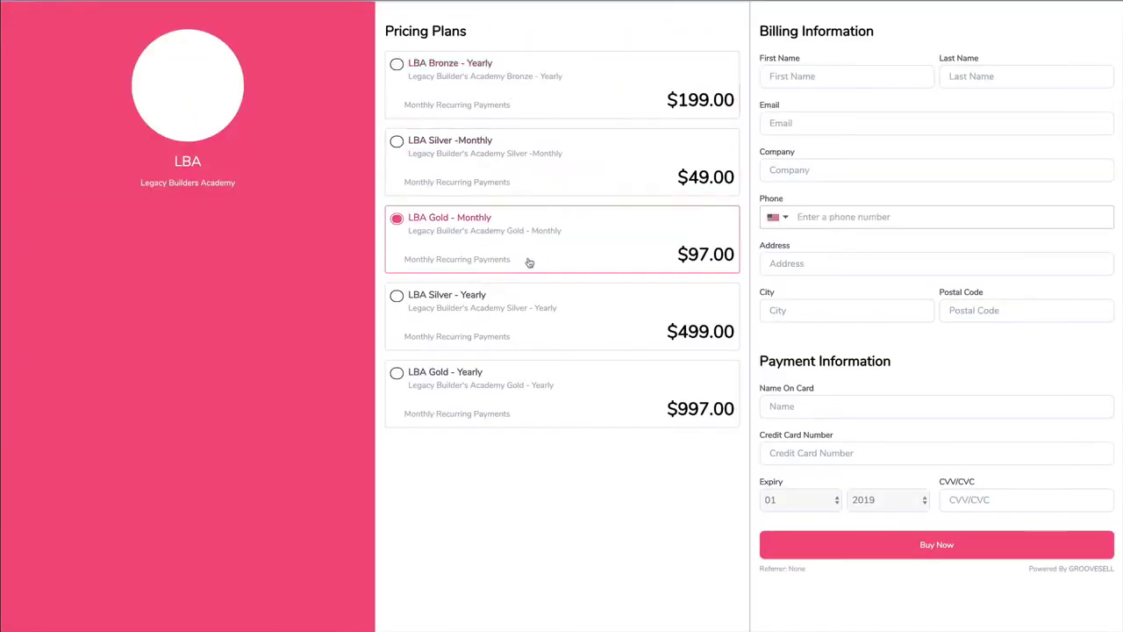
pyautogui.click(524, 308)
pyautogui.click(533, 386)
pyautogui.click(492, 102)
pyautogui.click(491, 255)
pyautogui.click(509, 315)
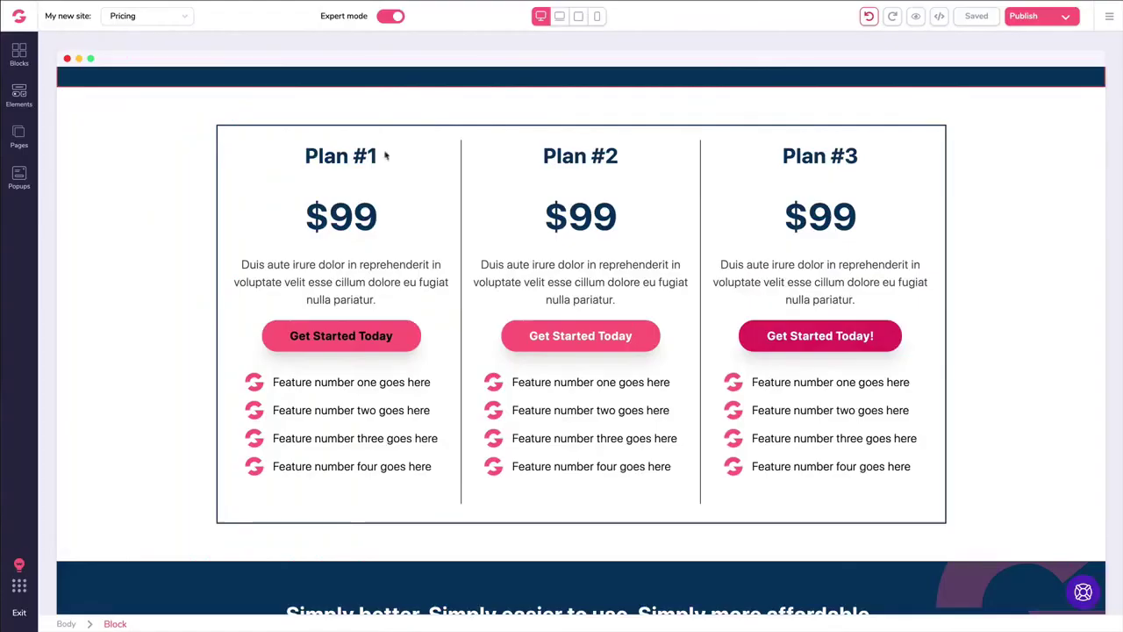
# - Open the link options for the opening words of the Plan #2 description and dismiss them without inserting a link
pyautogui.click(509, 266)
pyautogui.click(427, 238)
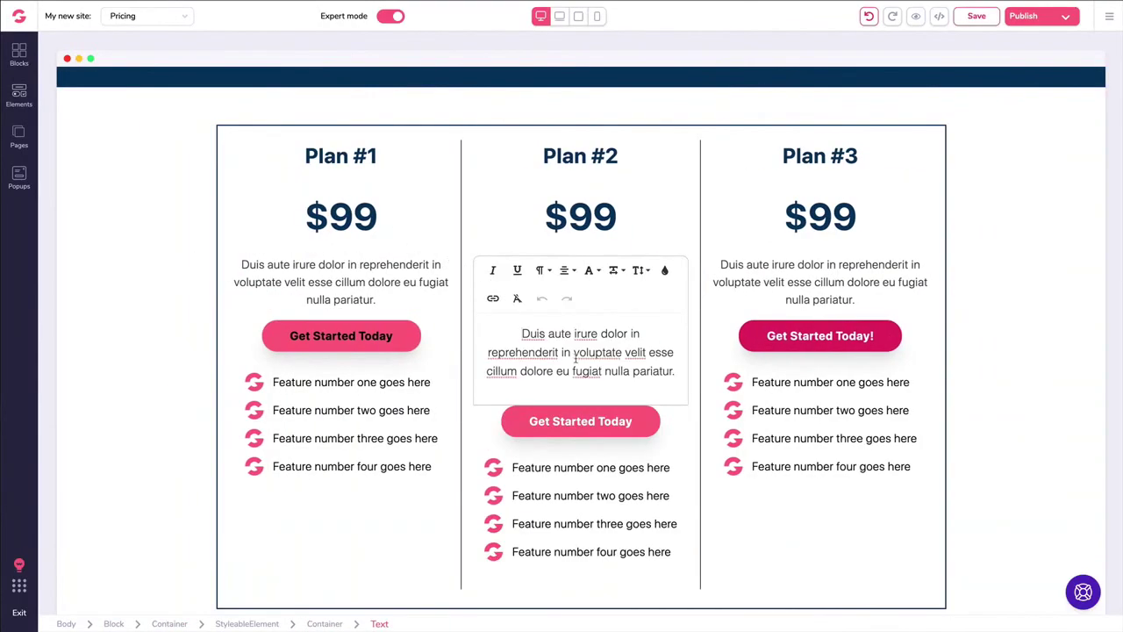
pyautogui.moveTo(594, 335); pyautogui.dragTo(532, 335)
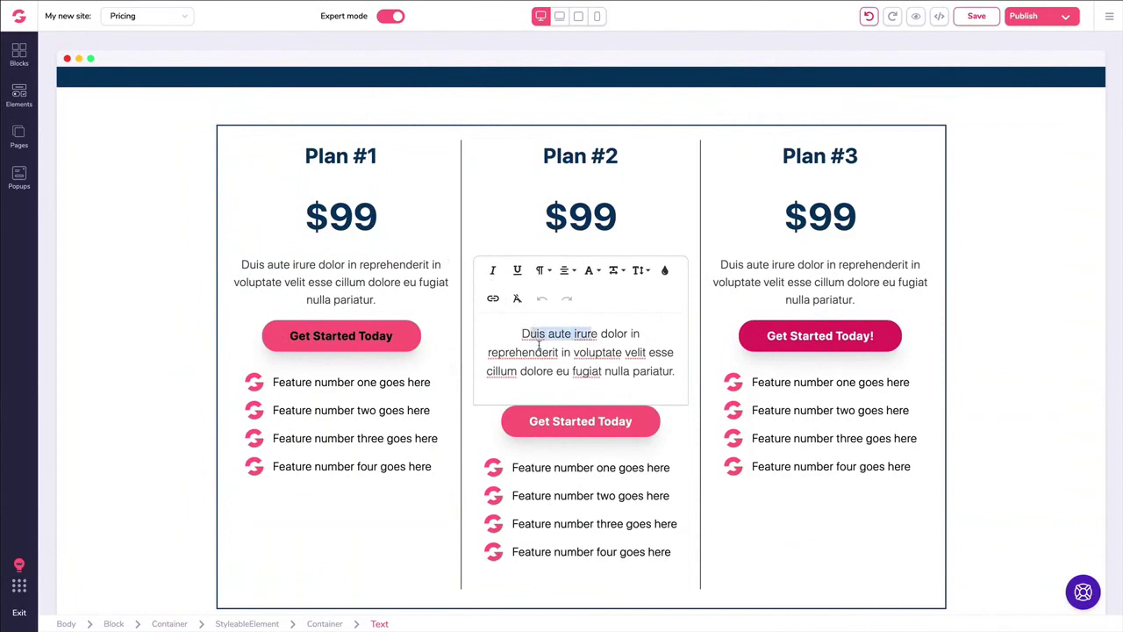
pyautogui.click(493, 298)
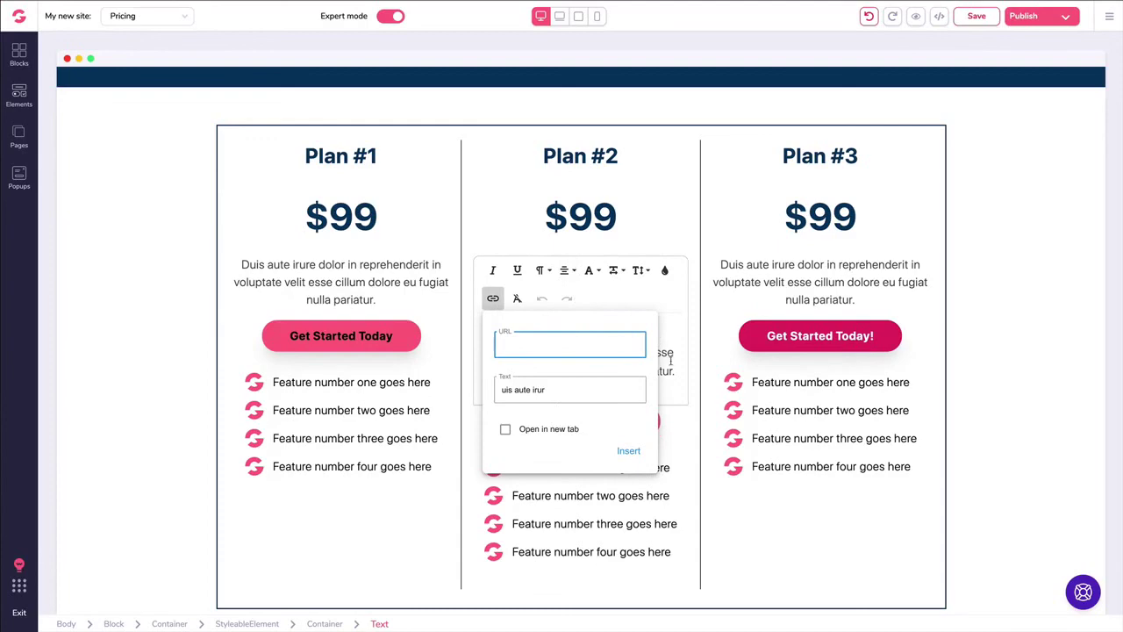
pyautogui.click(667, 463)
# - Select the paragraph beneath the main headline and the Plan #3 button to view their settings
pyautogui.scroll(5, 887, 202)
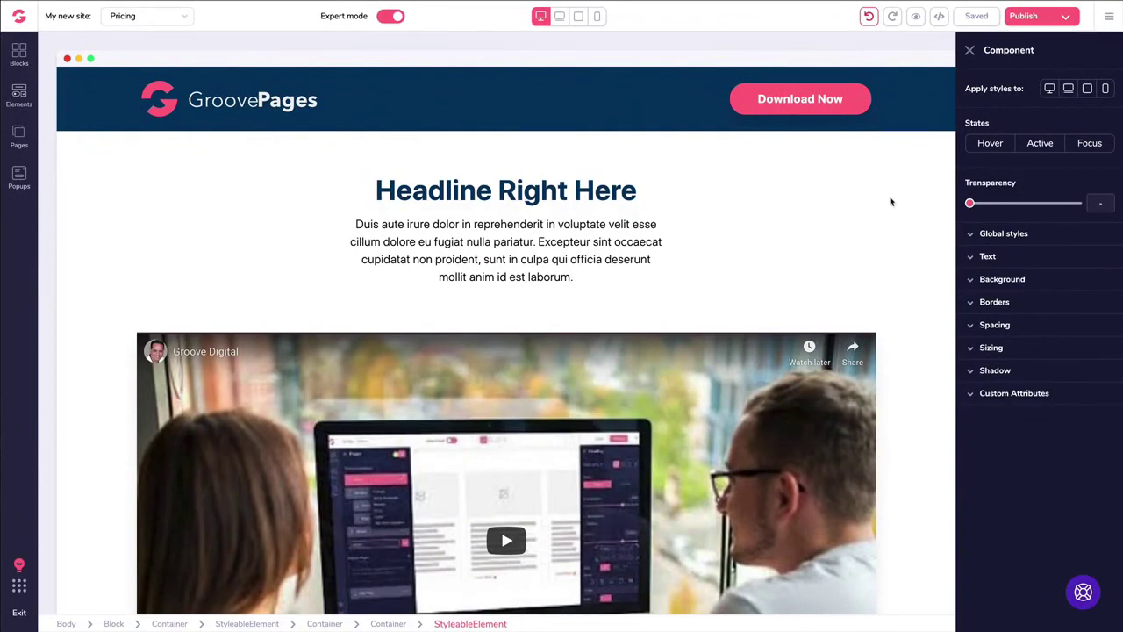
pyautogui.click(593, 227)
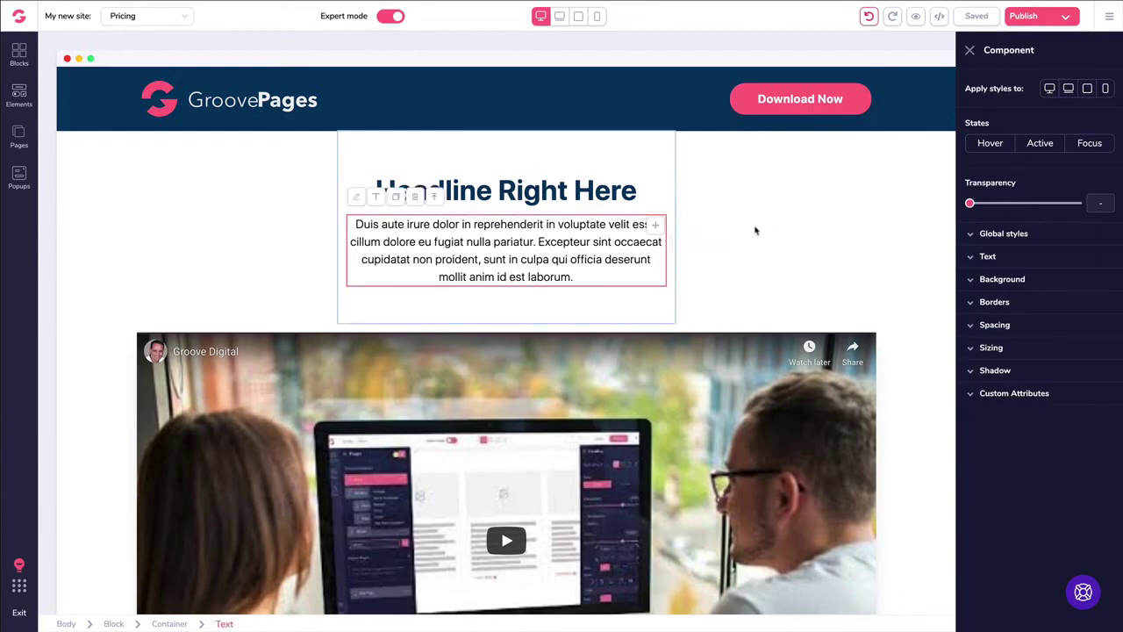
pyautogui.scroll(-3, 556, 231)
pyautogui.scroll(-10, 556, 231)
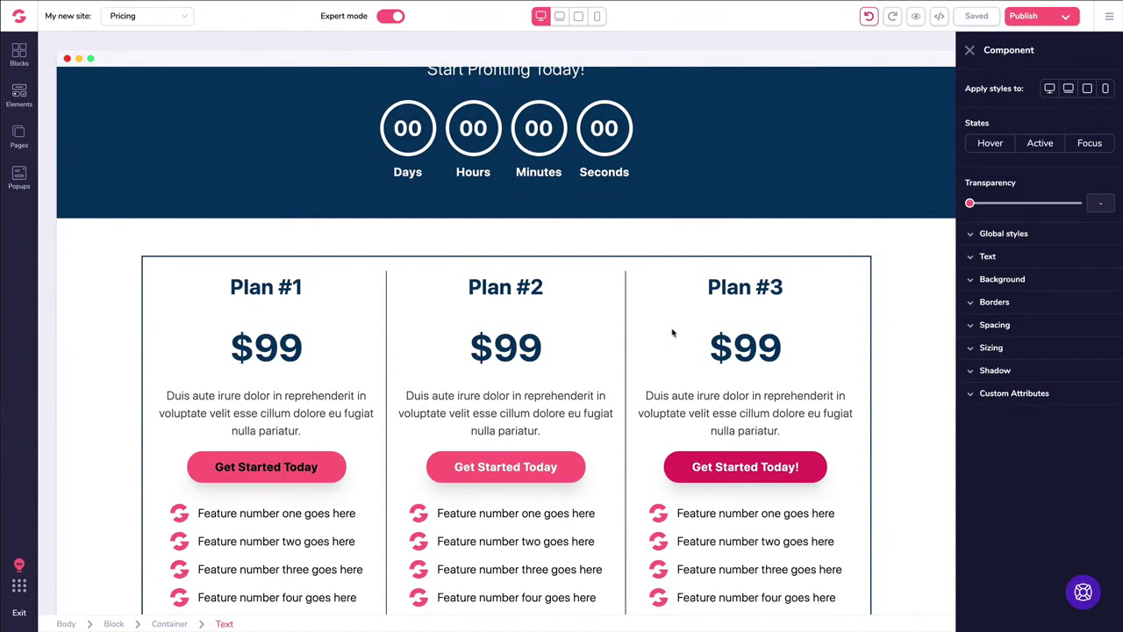
pyautogui.click(745, 467)
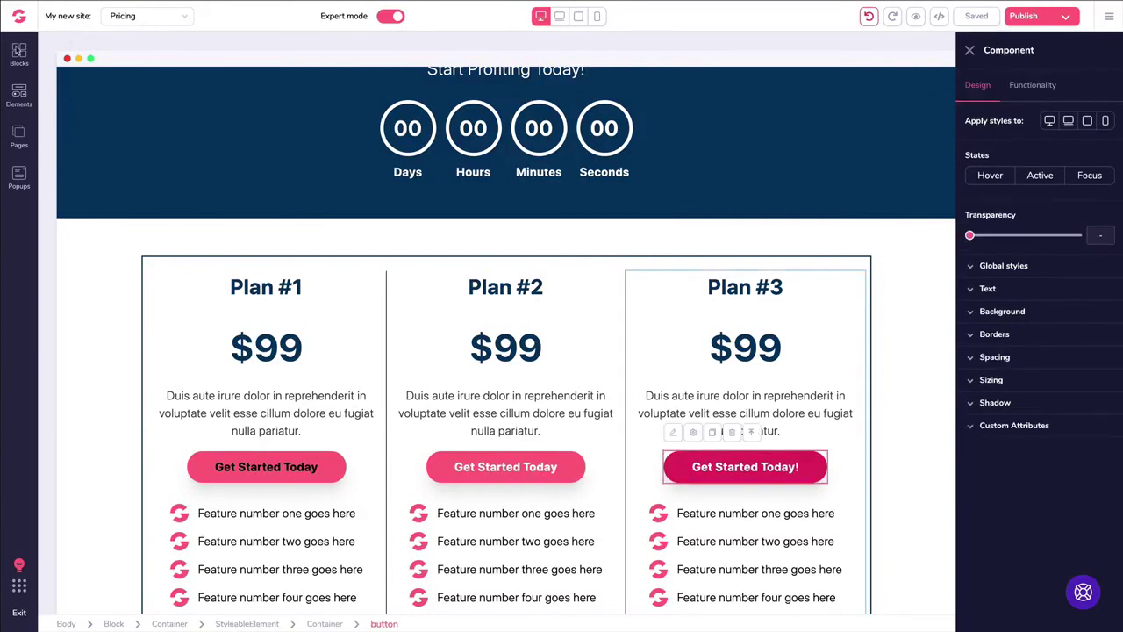
# - Browse all premium blocks in the block library and close it
pyautogui.click(18, 54)
pyautogui.click(135, 86)
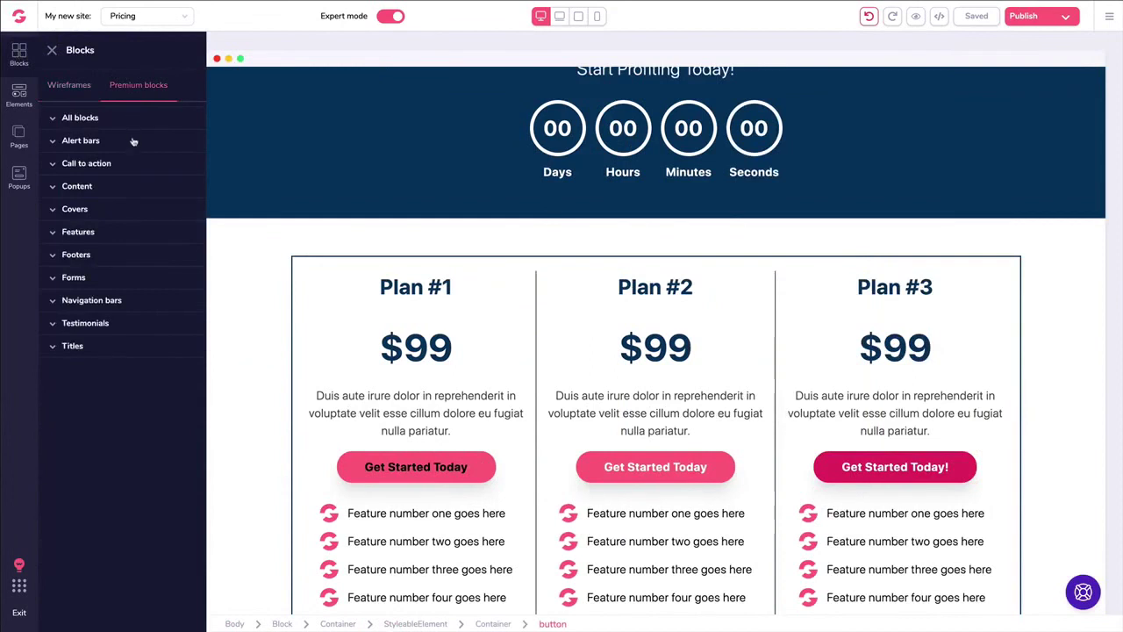
pyautogui.click(80, 118)
pyautogui.scroll(-15, 142, 206)
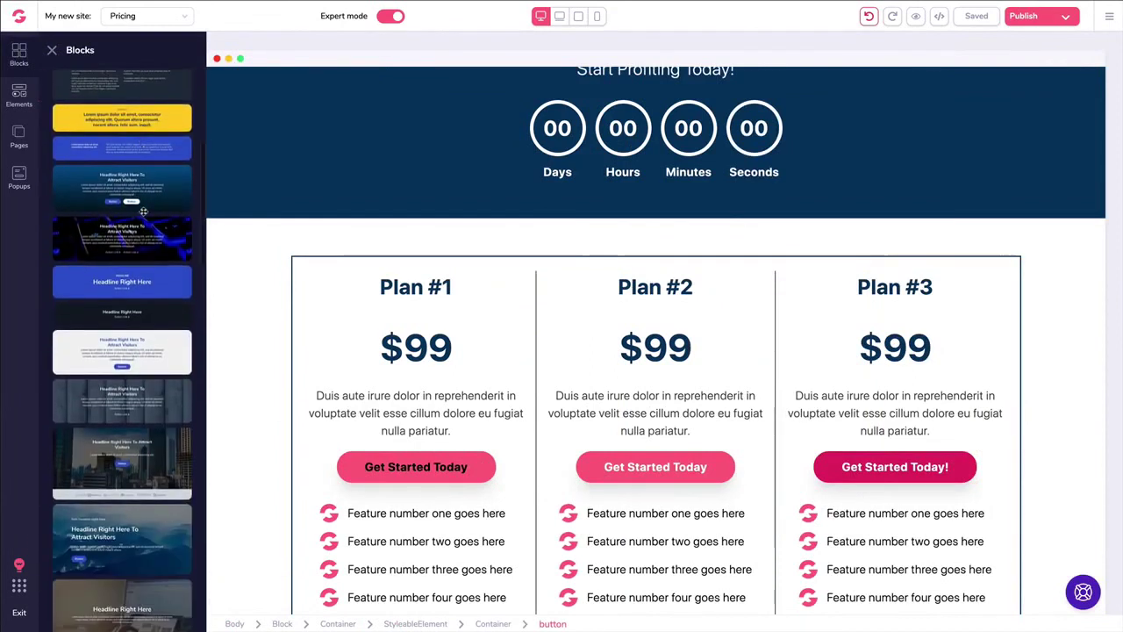
pyautogui.scroll(10, 142, 206)
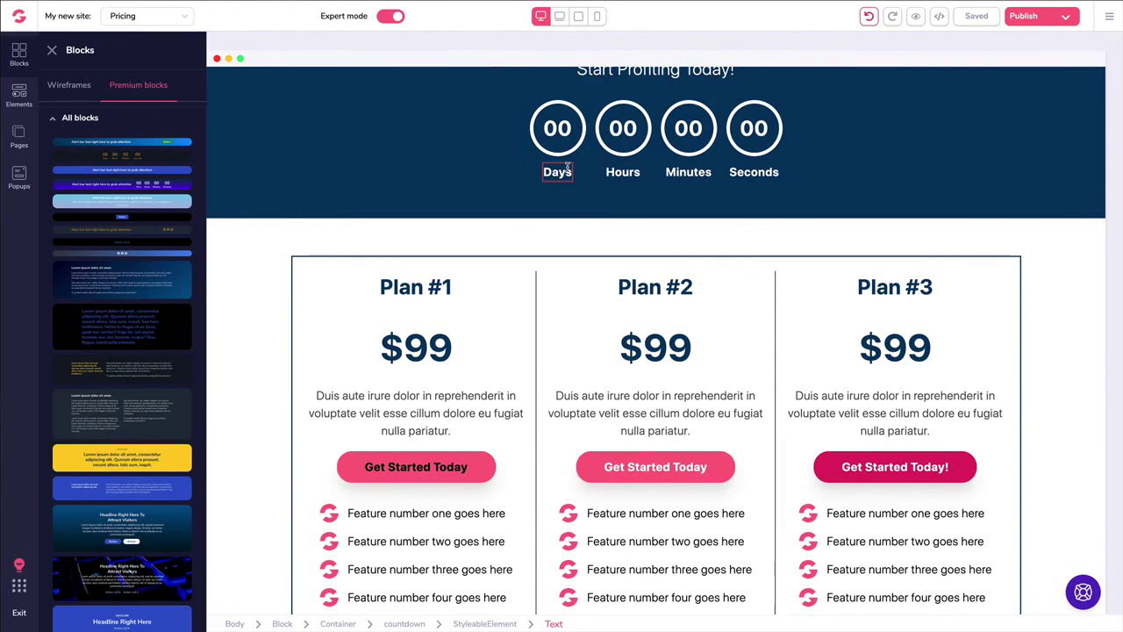
pyautogui.click(53, 51)
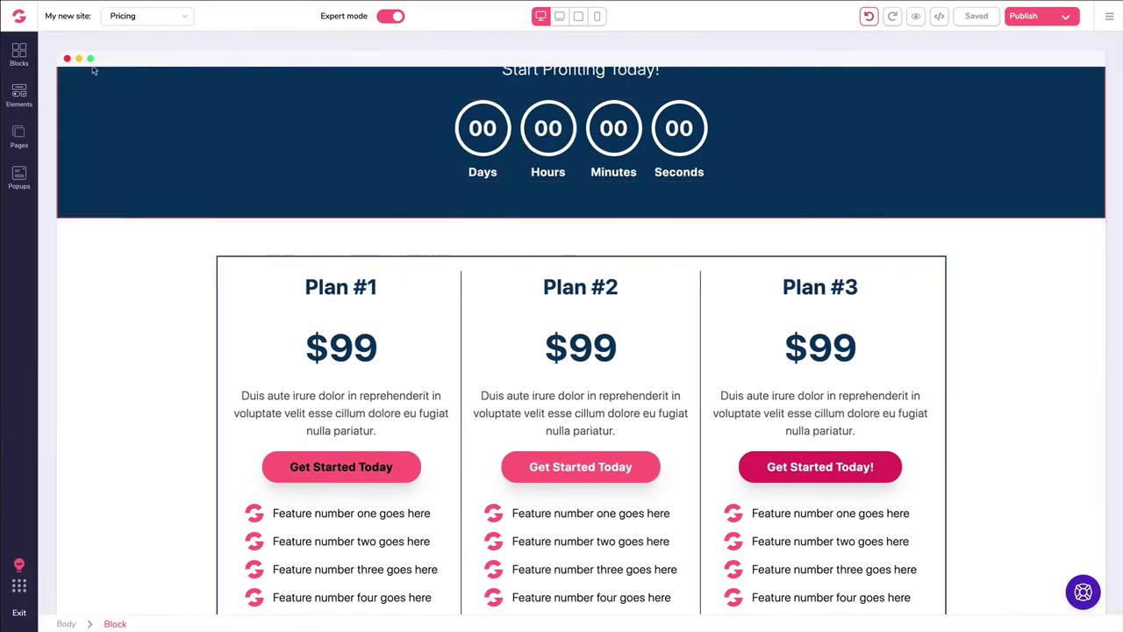
pyautogui.scroll(3, 338, 126)
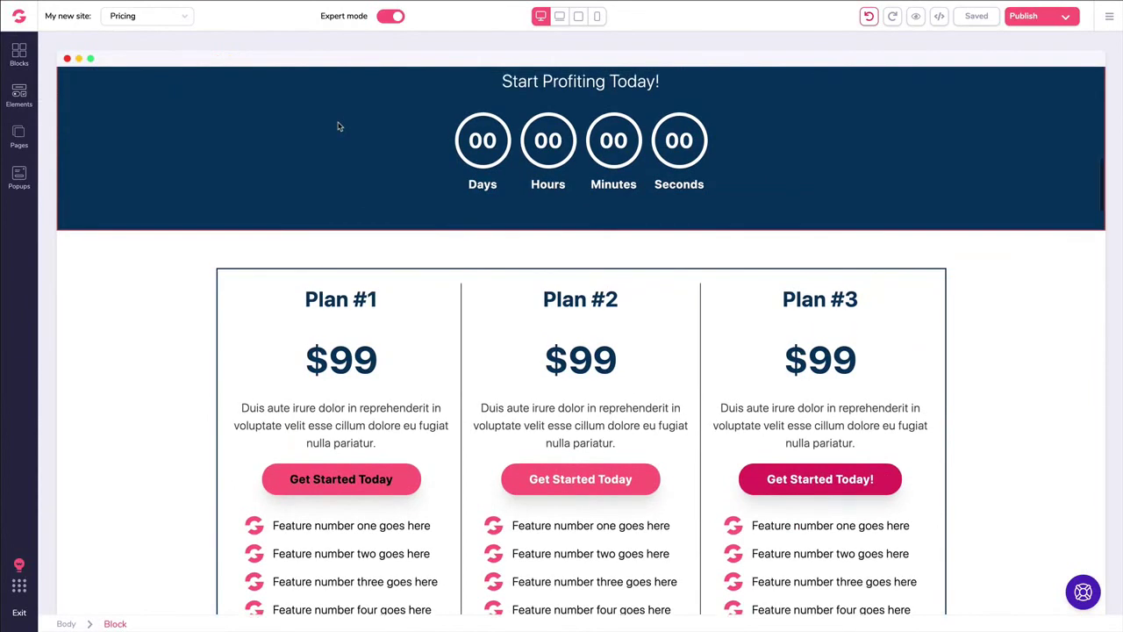